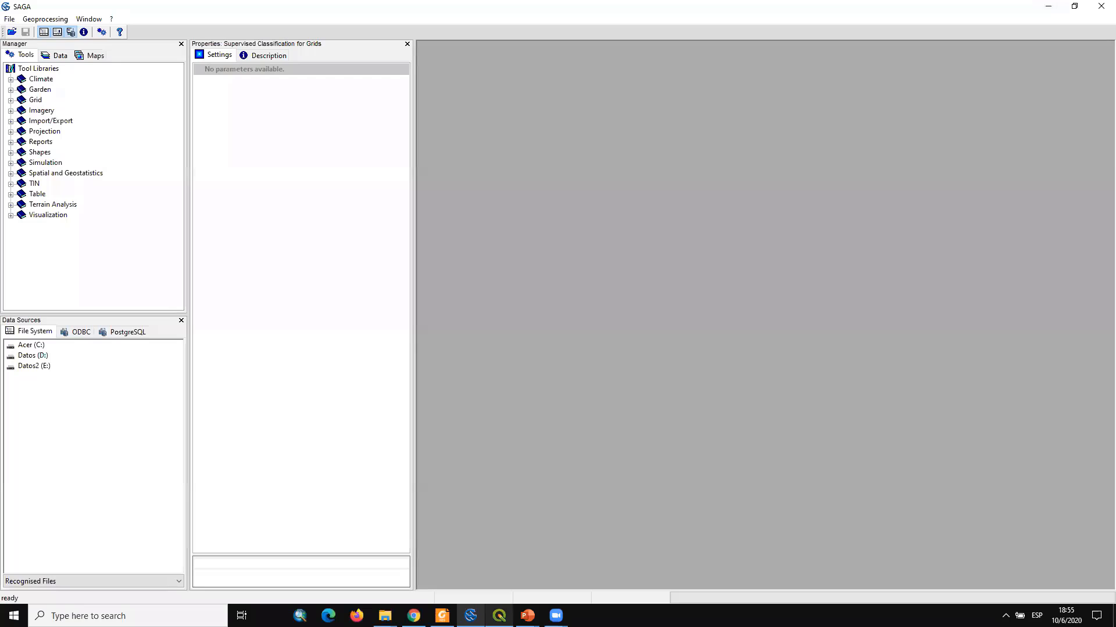
Switch to Foxit Reader and skim TP-5_2020.pdf from its objectives through the unsupervised and supervised classification activities to the resources list
click(442, 616)
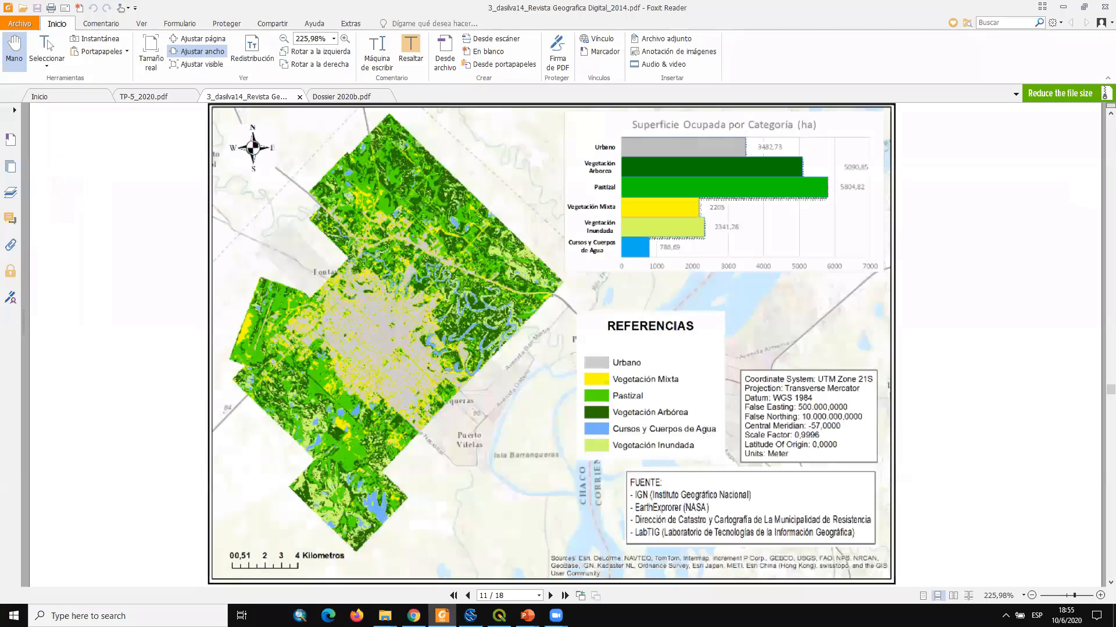
click(145, 97)
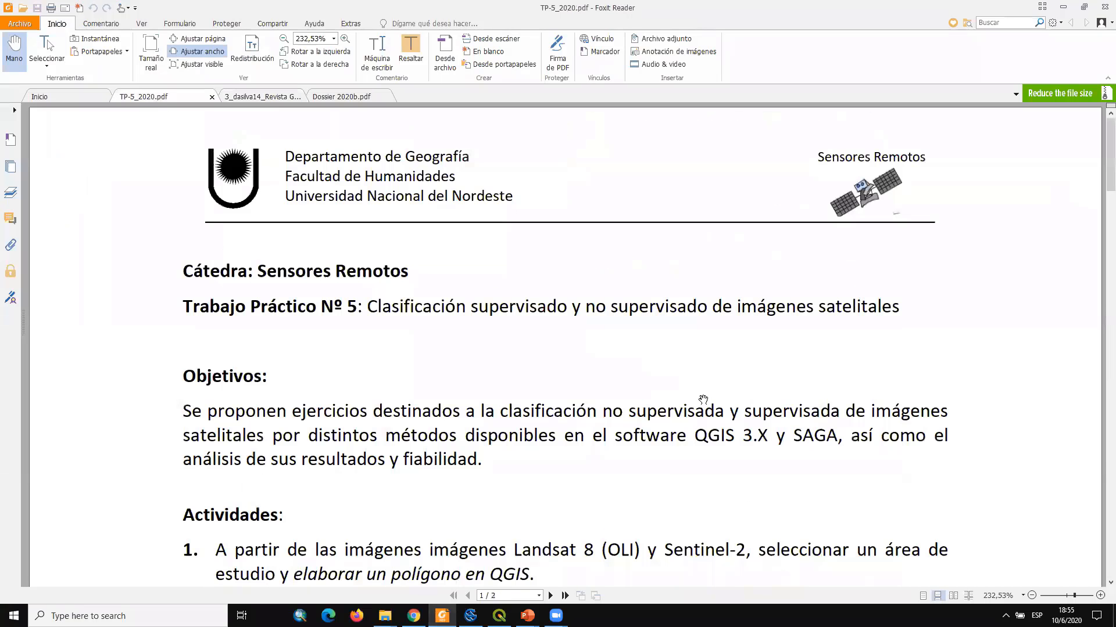
scroll(704, 400, down, 6)
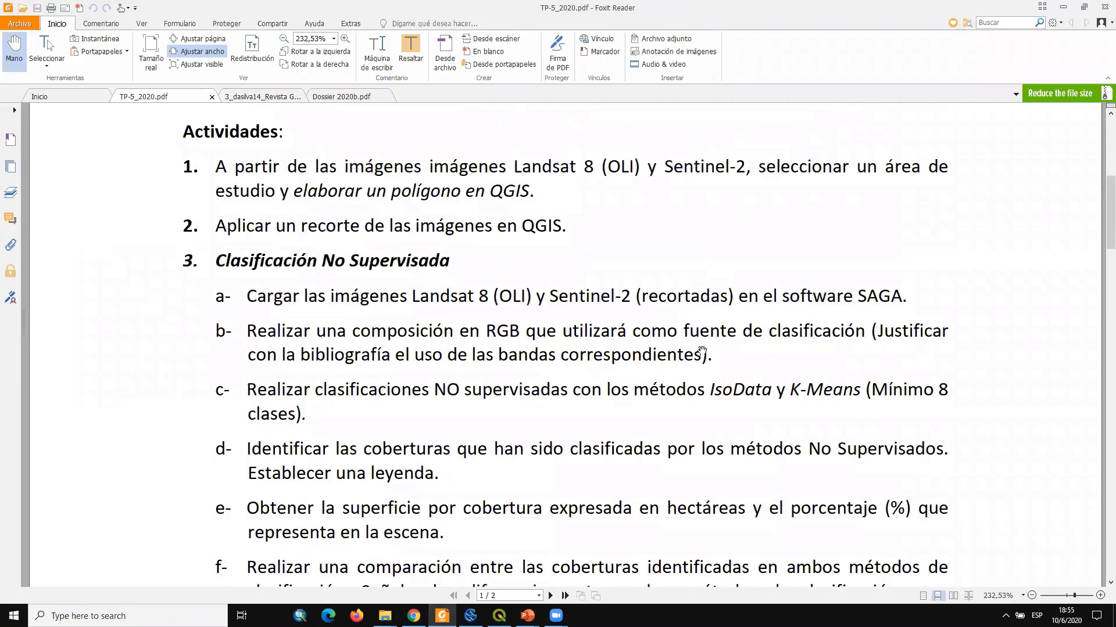
scroll(702, 351, down, 1)
scroll(694, 400, up, 3)
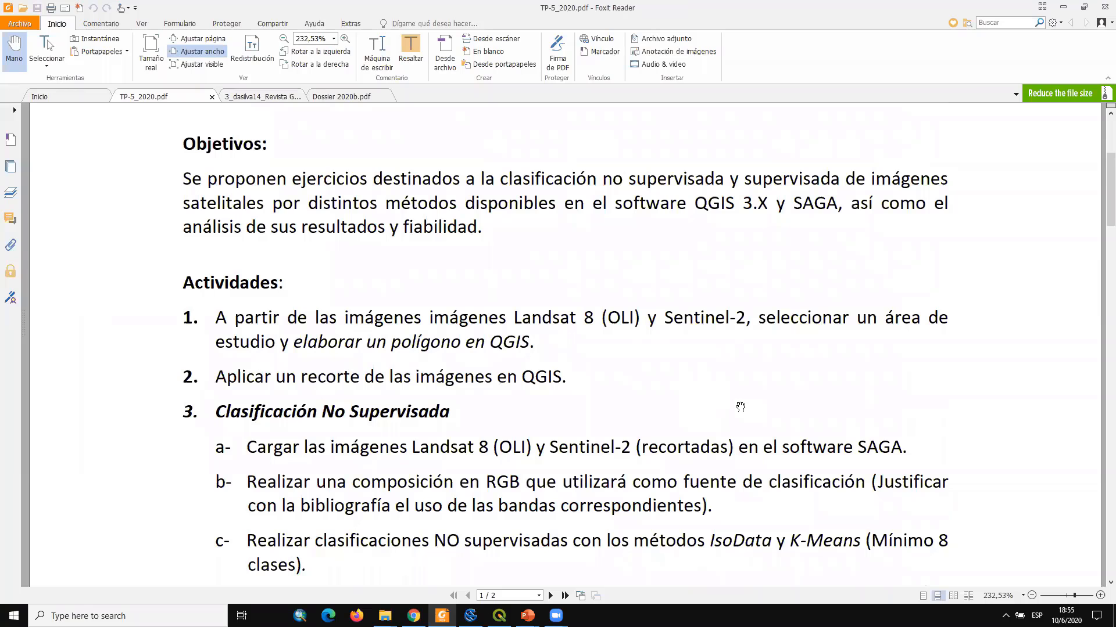
scroll(743, 416, down, 3)
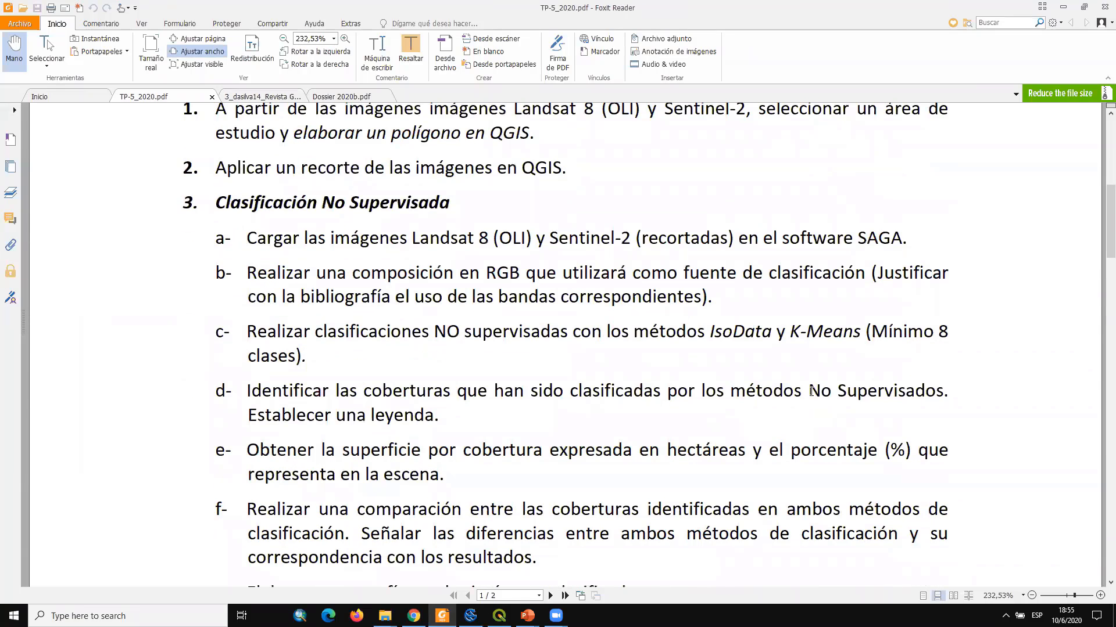
scroll(984, 352, down, 1)
scroll(984, 352, down, 2)
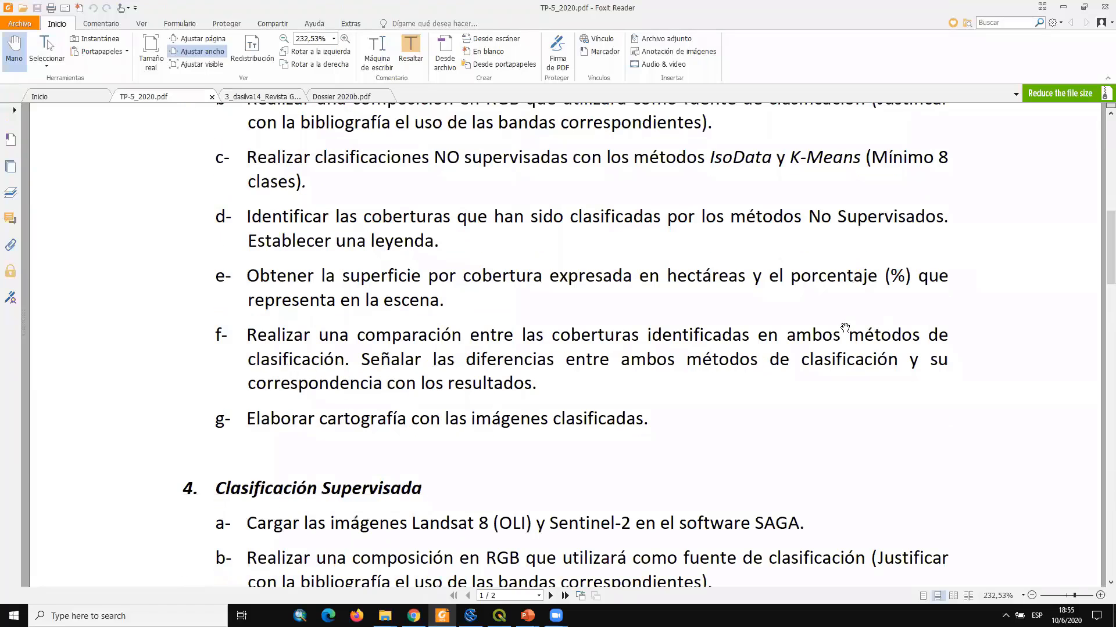
scroll(851, 337, up, 1)
scroll(846, 340, down, 3)
scroll(842, 343, down, 7)
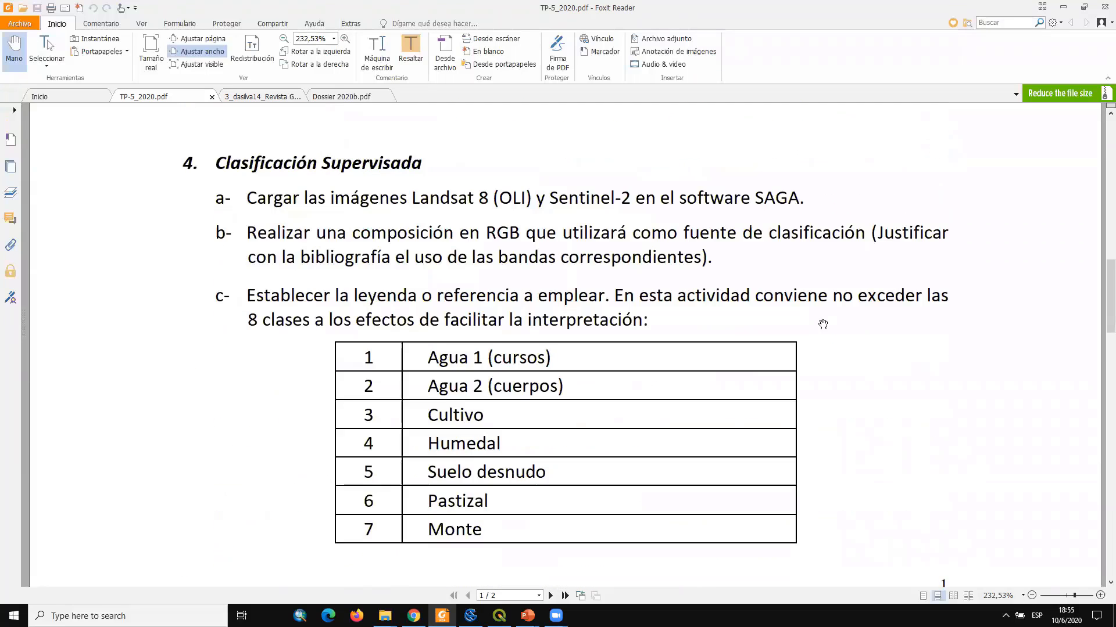
scroll(858, 425, down, 2)
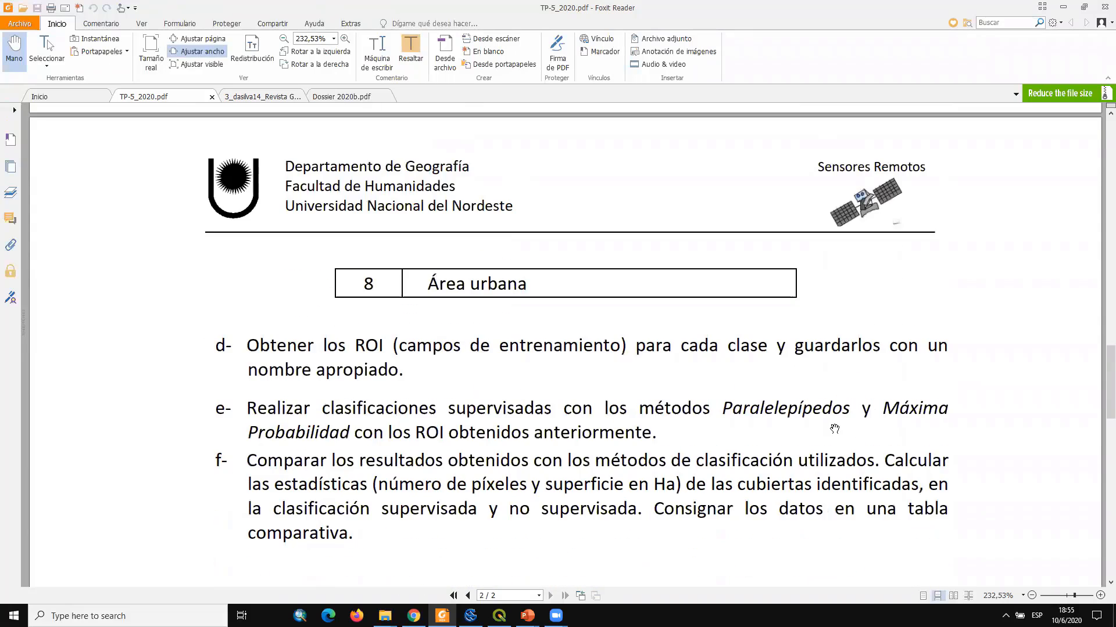
scroll(836, 425, down, 2)
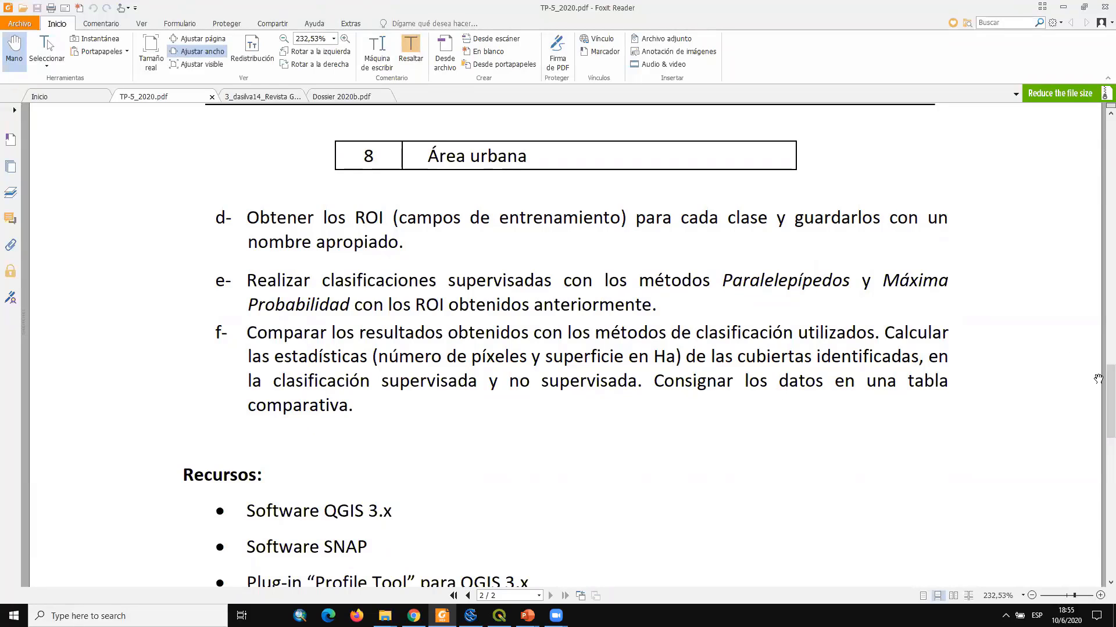
Return to the first page of the assignment and select the text "Sentinel-2" in activity 1
drag(1099, 390, 1100, 165)
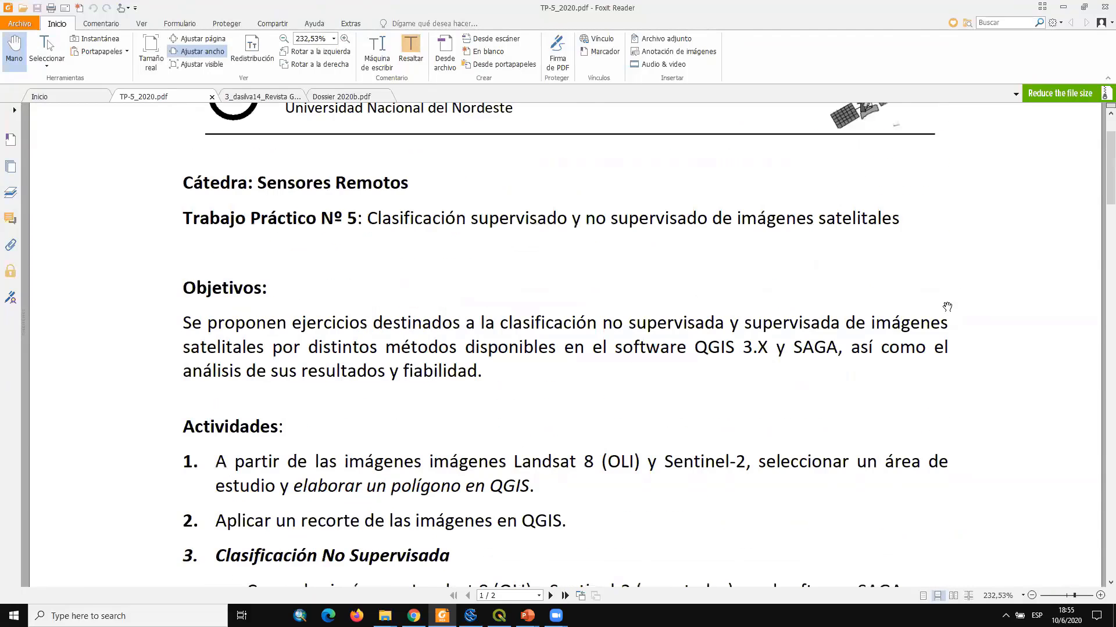
scroll(840, 420, down, 1)
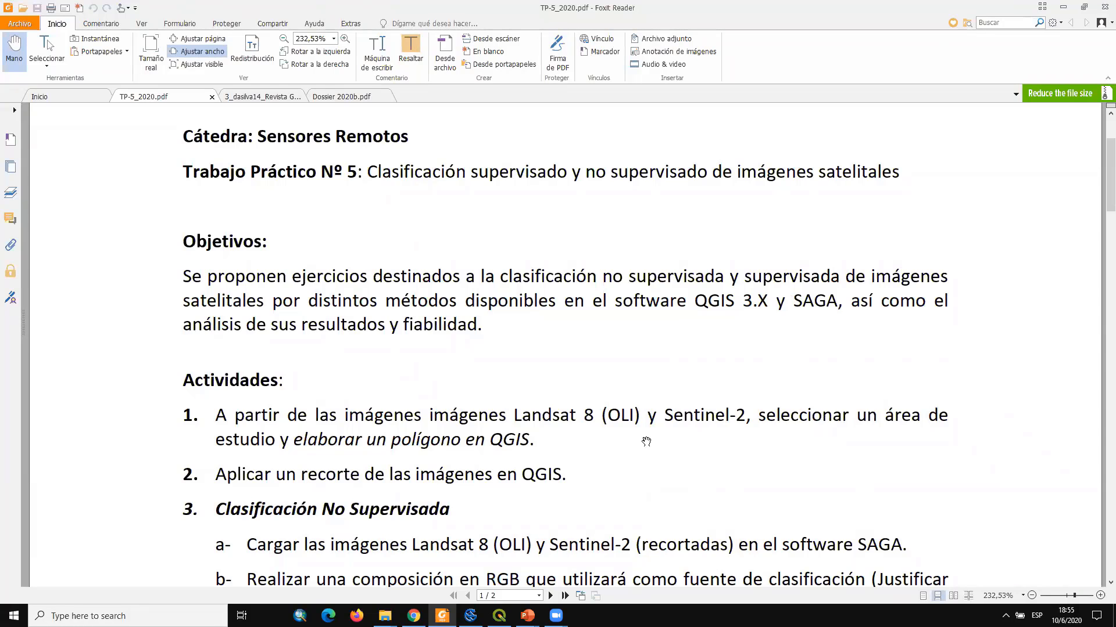
scroll(730, 434, down, 1)
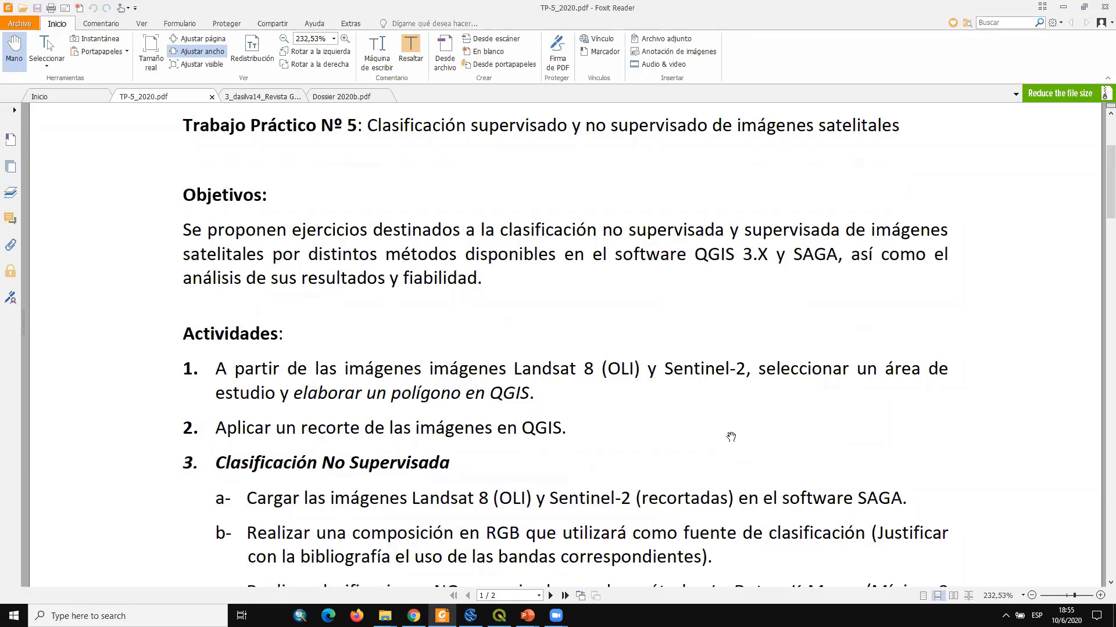
scroll(730, 437, down, 1)
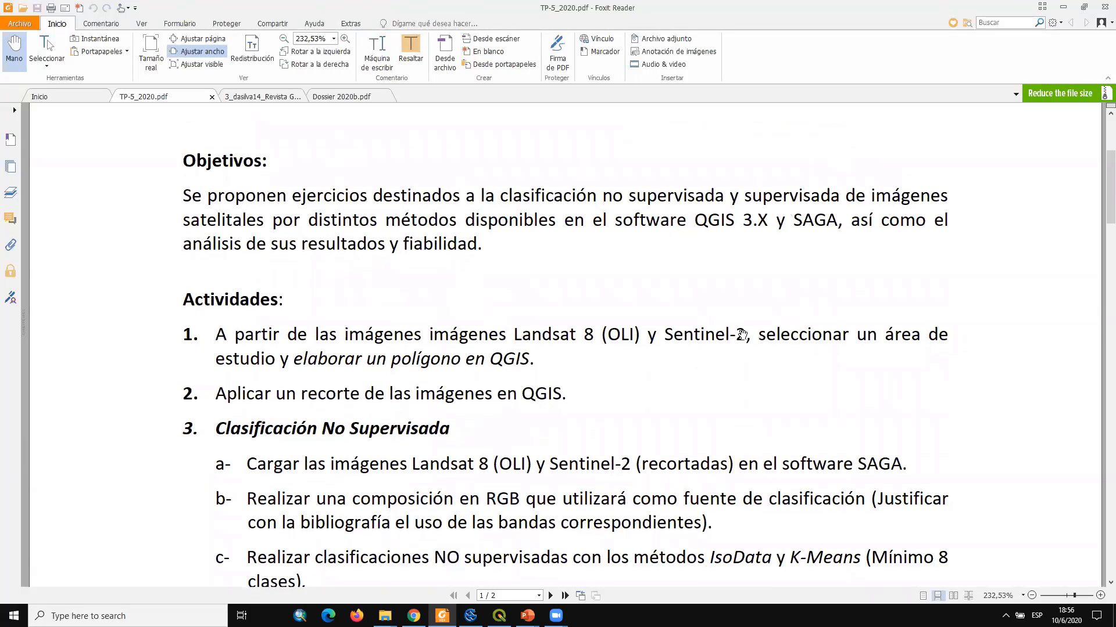
drag(746, 336, 668, 337)
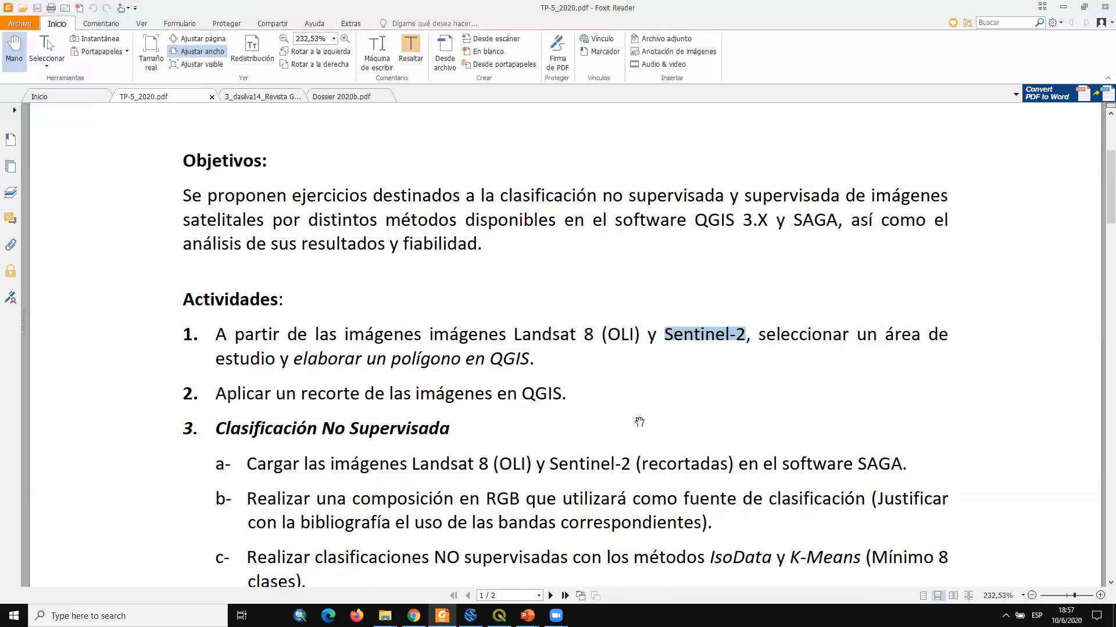
Review activities 1 and 2 on the study-area polygon and image clipping, clearing the text selection
scroll(640, 422, down, 3)
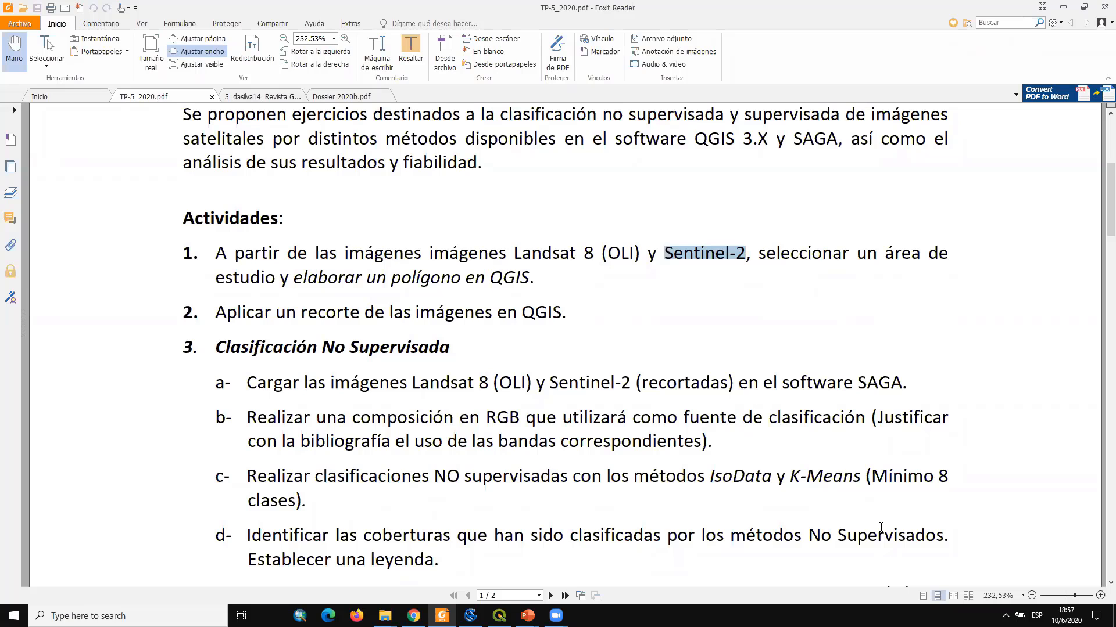
scroll(575, 517, down, 3)
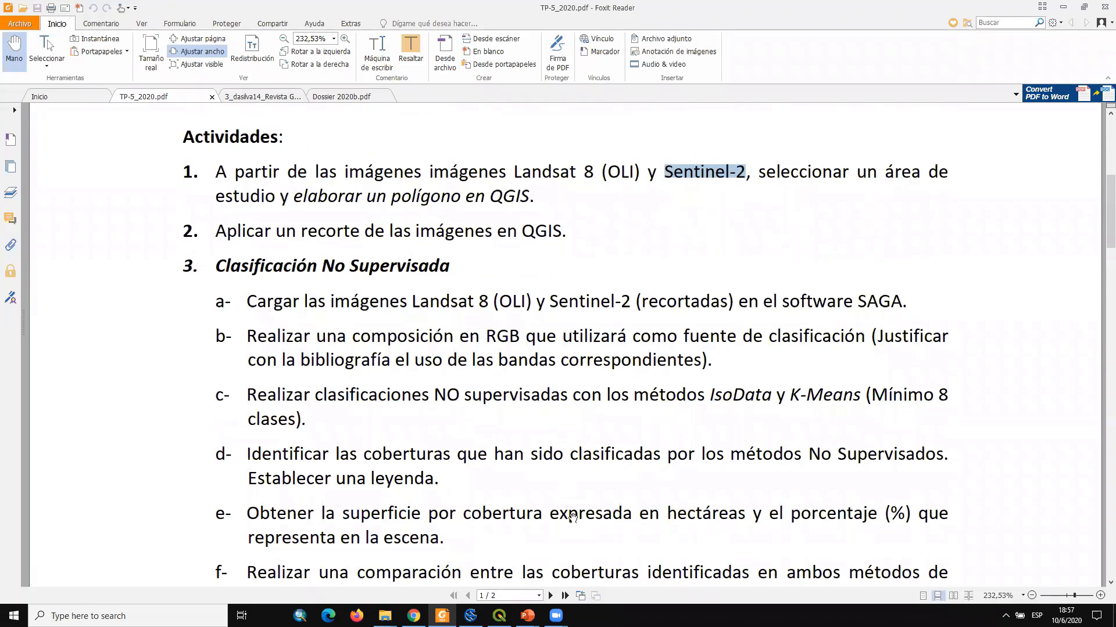
scroll(574, 514, up, 4)
scroll(574, 513, down, 3)
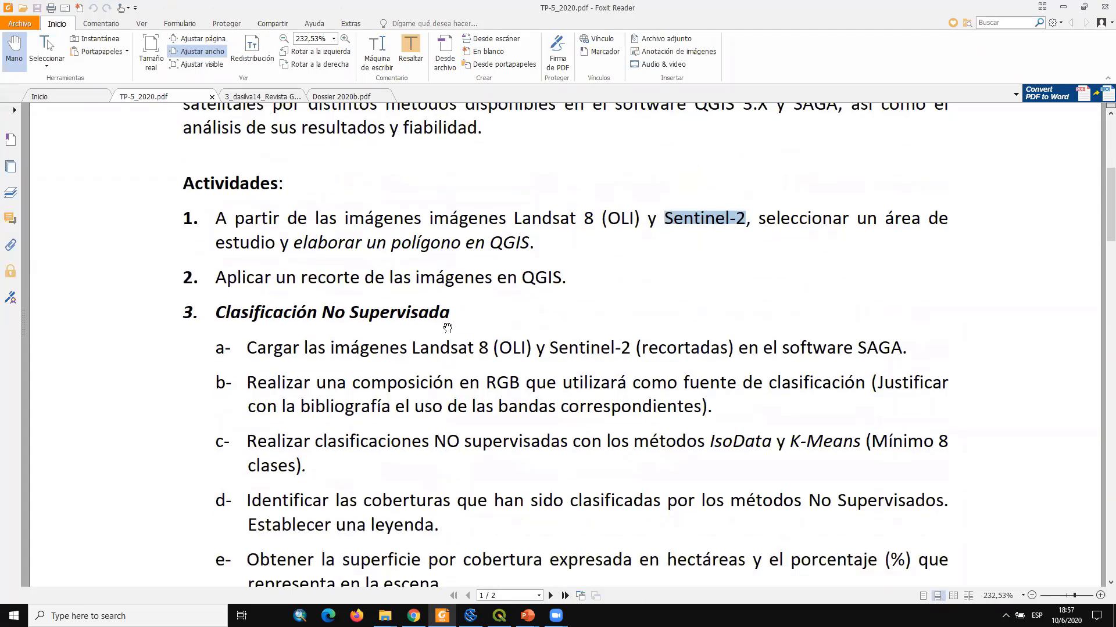
click(694, 295)
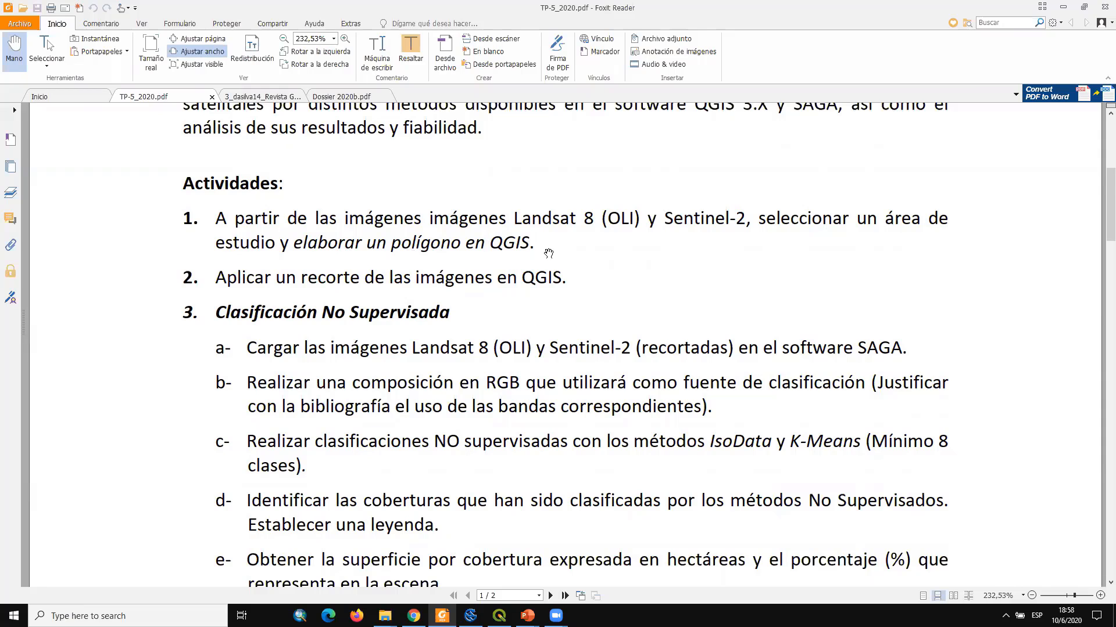
scroll(550, 256, down, 1)
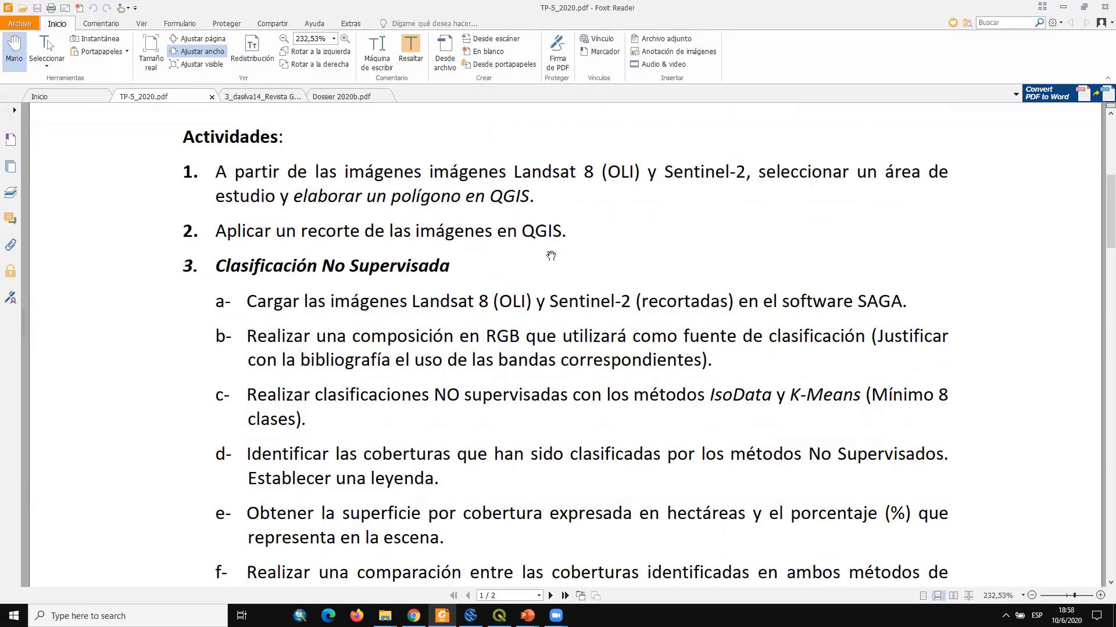
scroll(552, 258, down, 1)
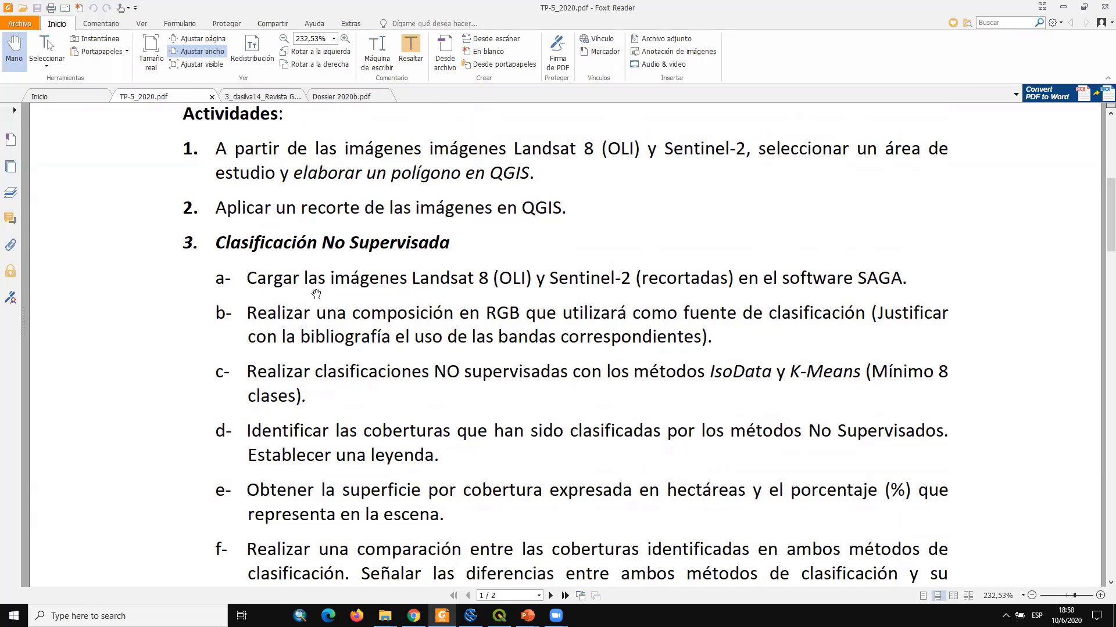
Mark item 3a about loading the clipped images in SAGA, and clear the selection when moving on to item 3b
drag(247, 278, 925, 283)
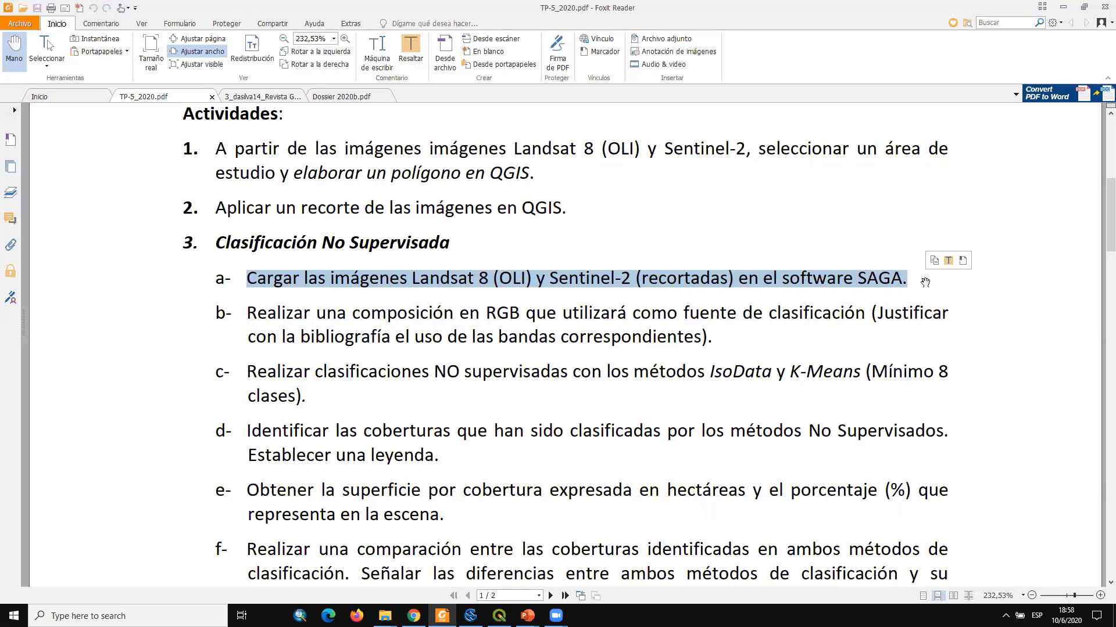
scroll(925, 282, down, 2)
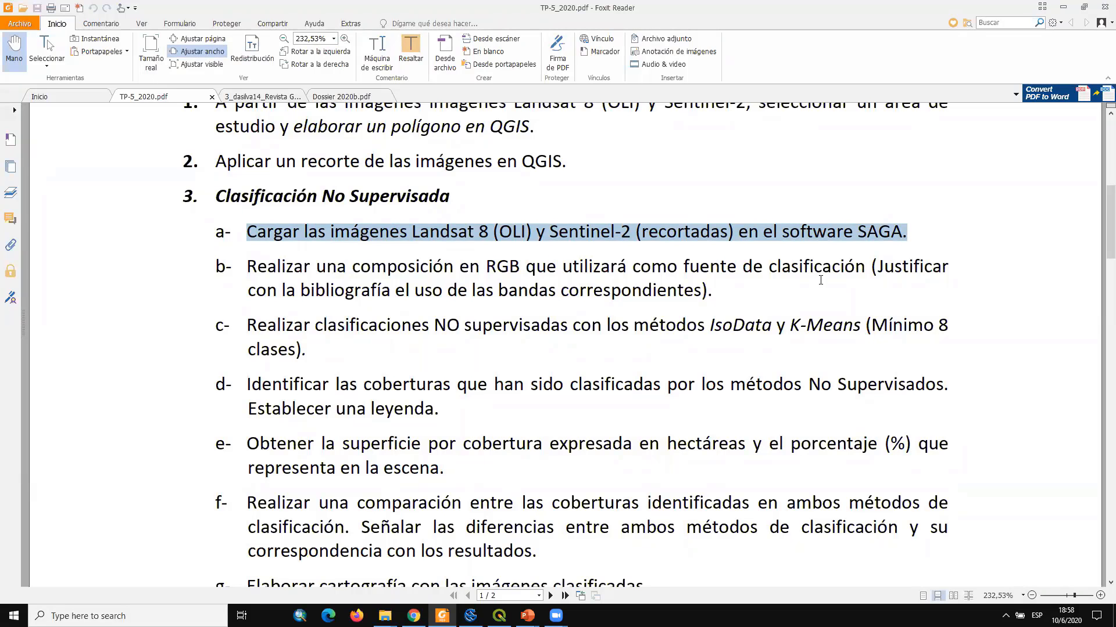
scroll(821, 280, down, 4)
click(751, 202)
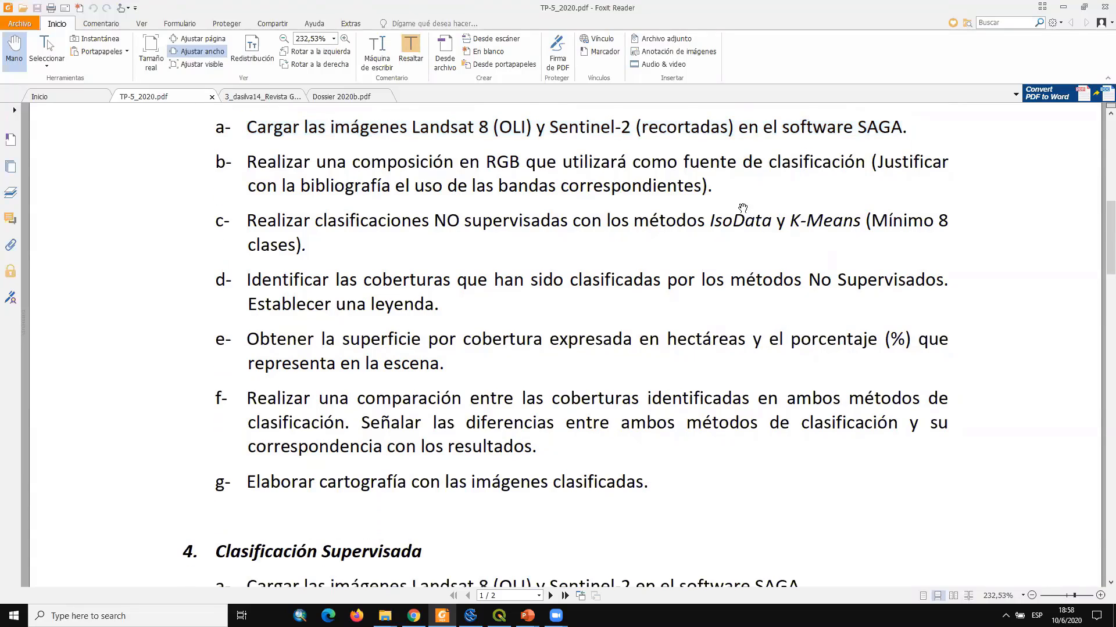
Read items a to g of the "Clasificación No Supervisada" section, covering the RGB composition, IsoData and K-Means methods, cover areas and cartography
scroll(739, 208, down, 1)
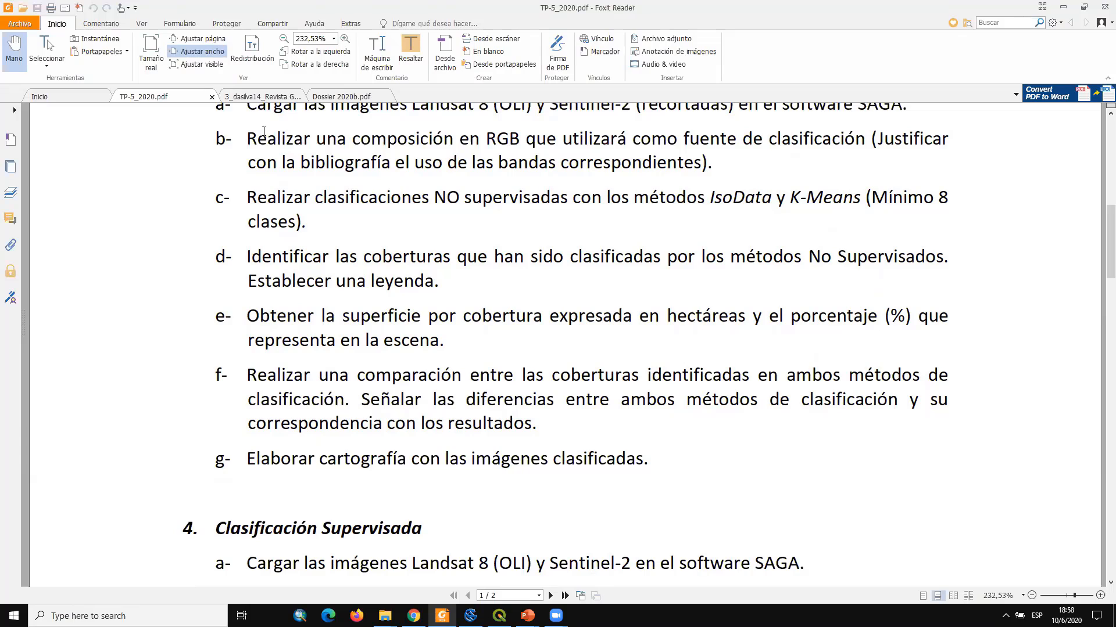
scroll(889, 283, up, 1)
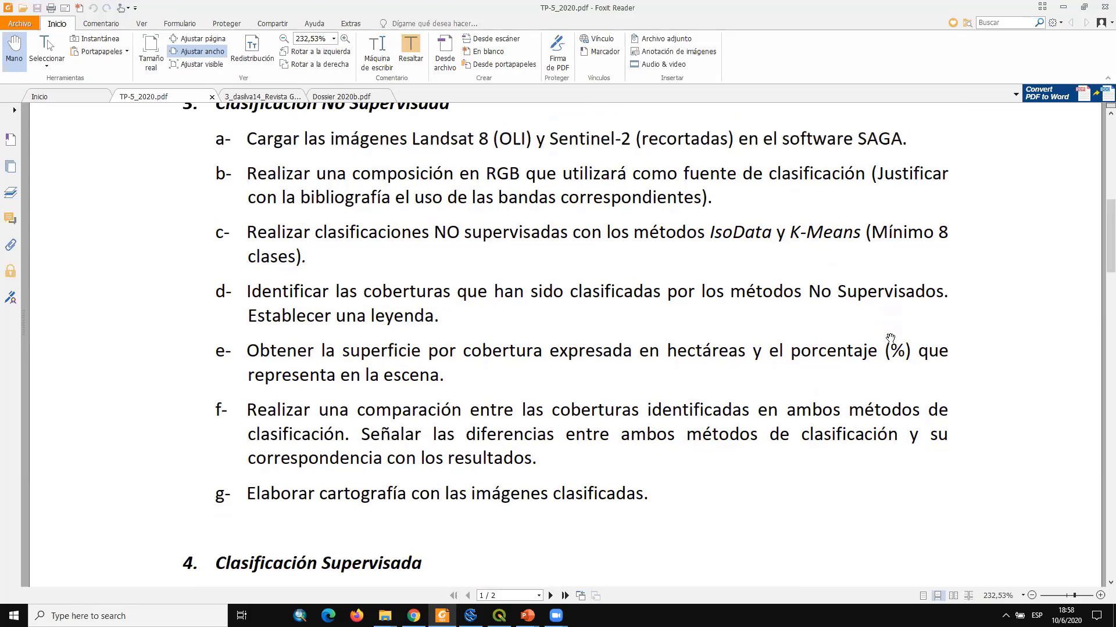
scroll(963, 336, up, 2)
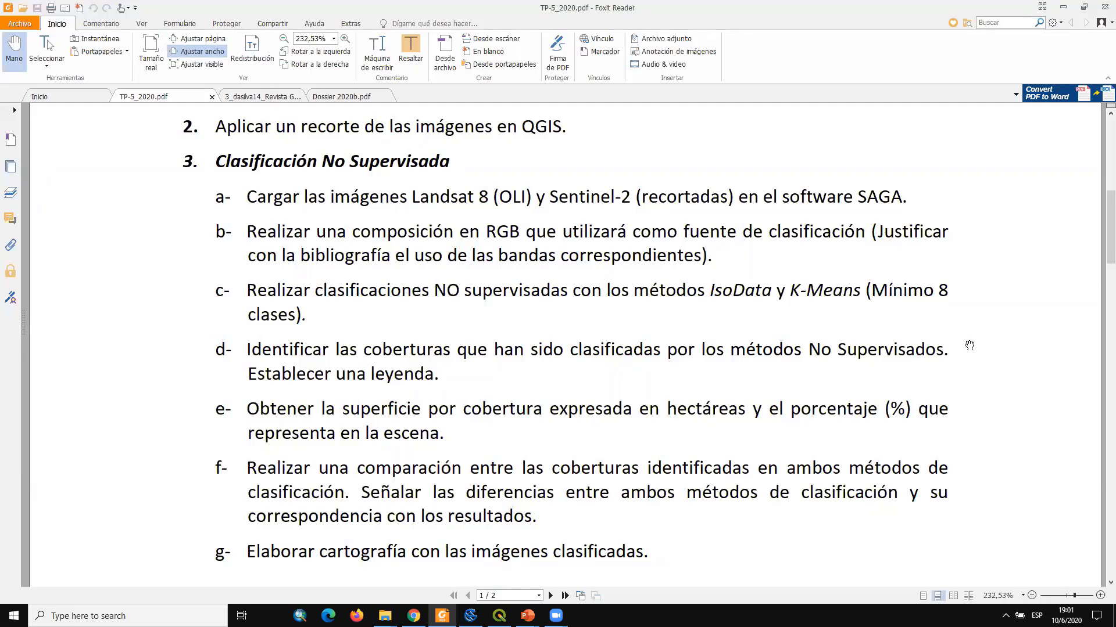
scroll(969, 344, down, 1)
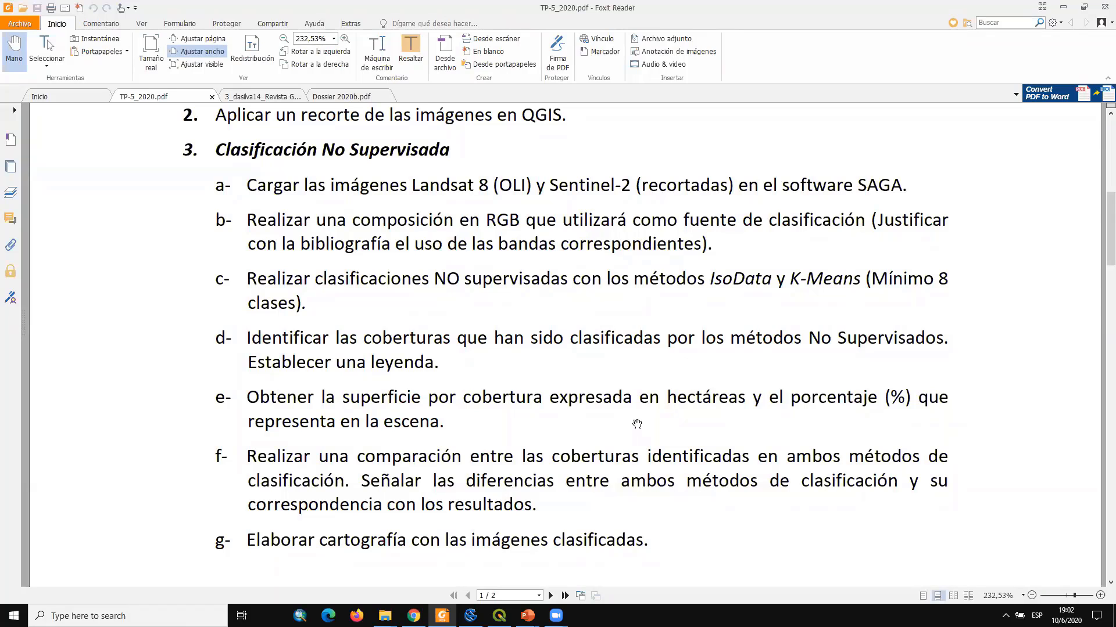
scroll(636, 425, down, 1)
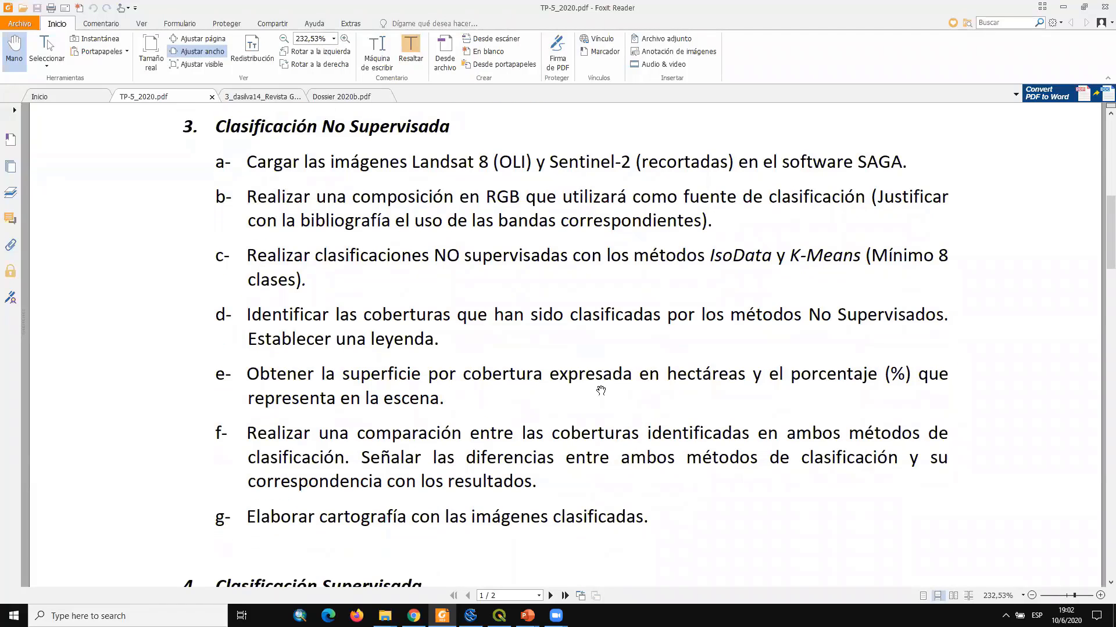
scroll(601, 391, down, 1)
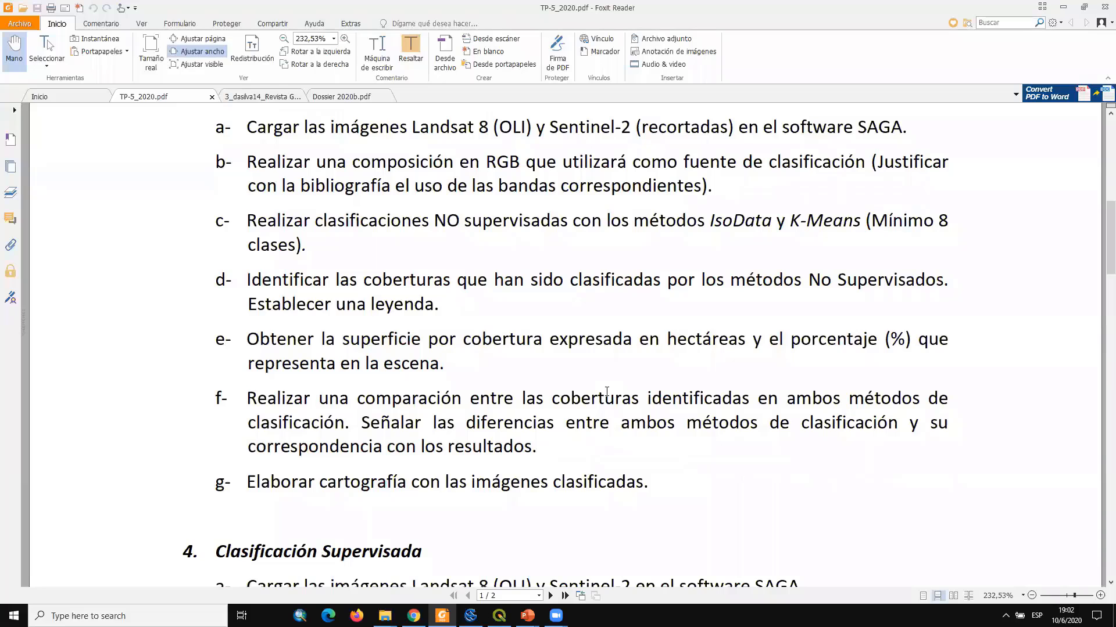
scroll(607, 392, down, 2)
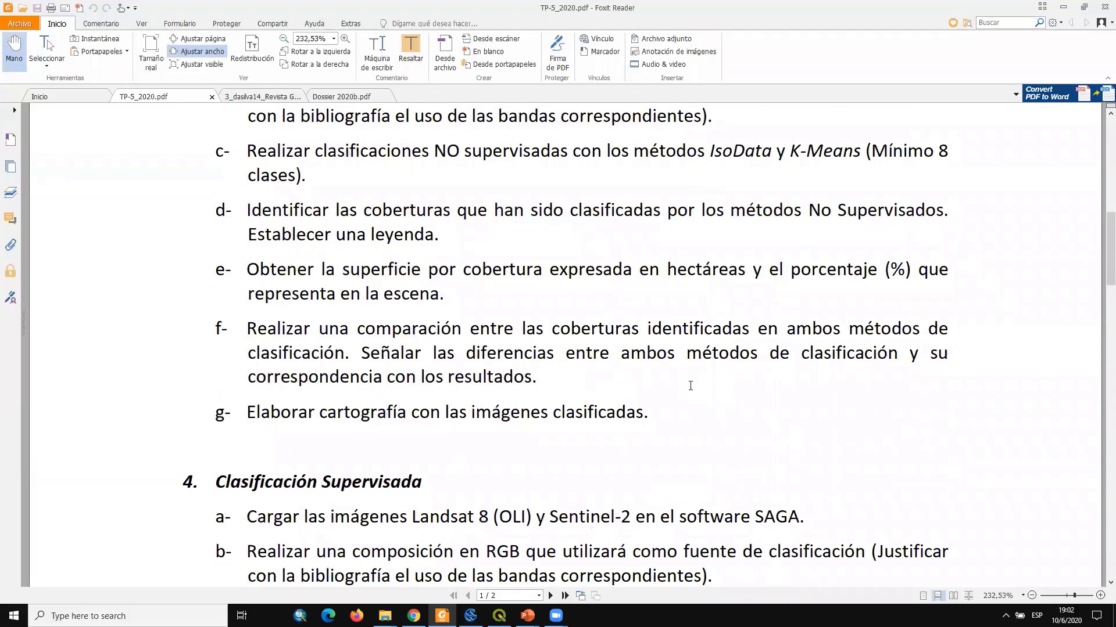
scroll(692, 389, down, 1)
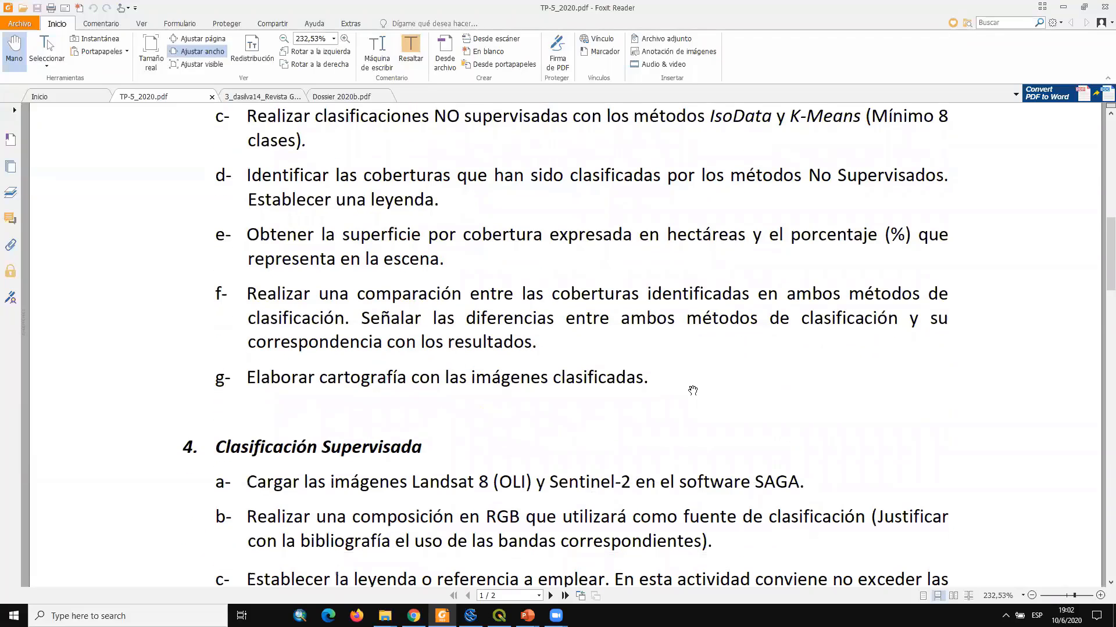
Read items a to c of the "Clasificación Supervisada" section, including the table of legend classes
scroll(724, 363, down, 1)
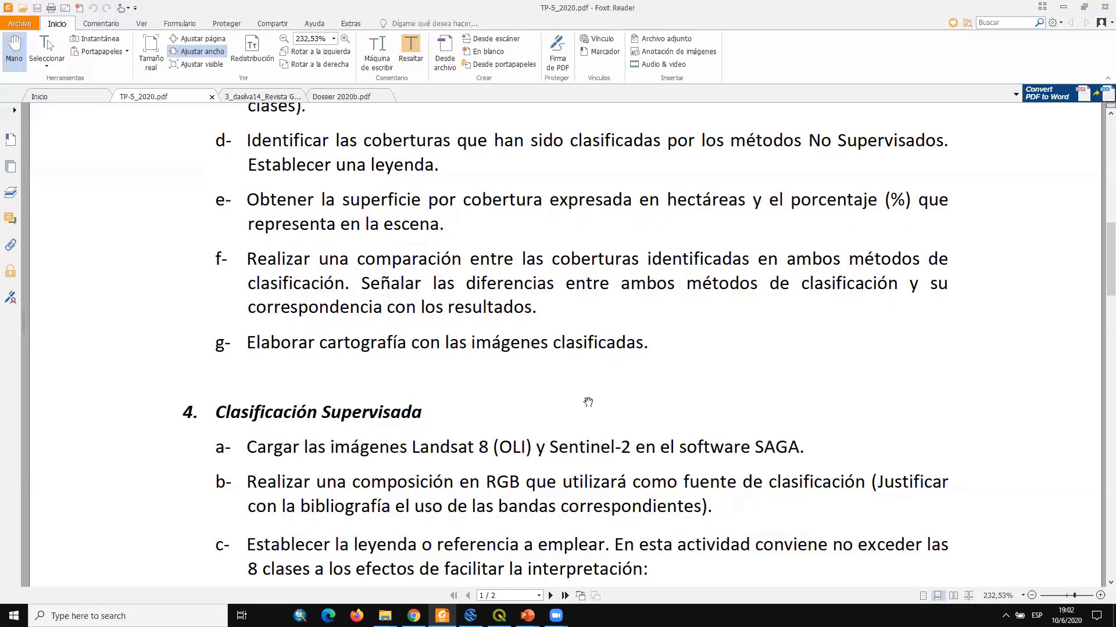
scroll(779, 380, down, 2)
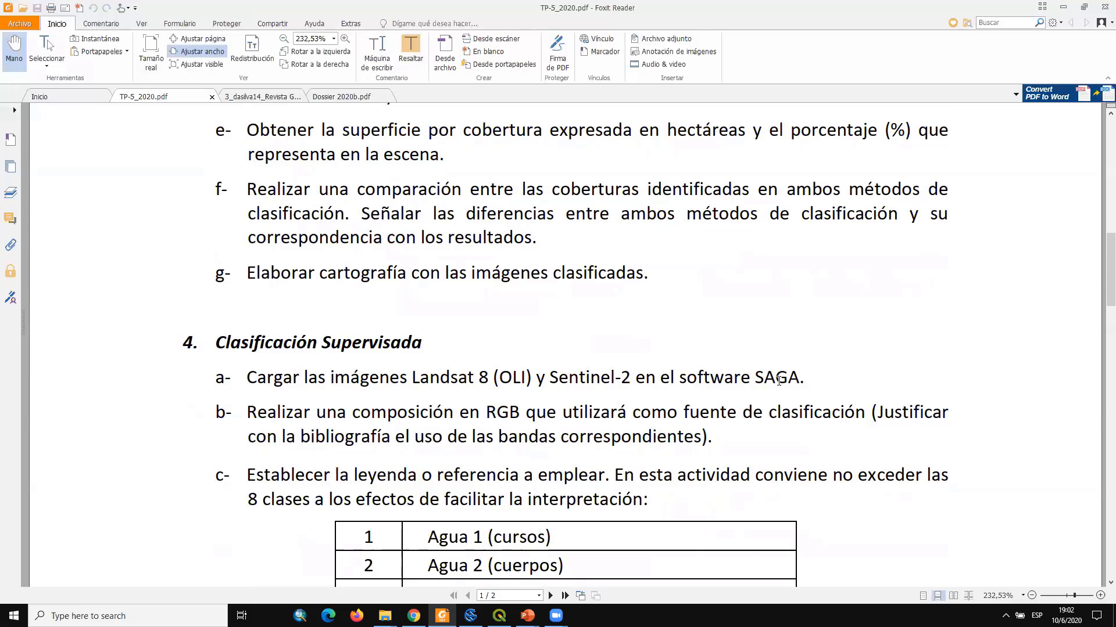
scroll(777, 382, down, 2)
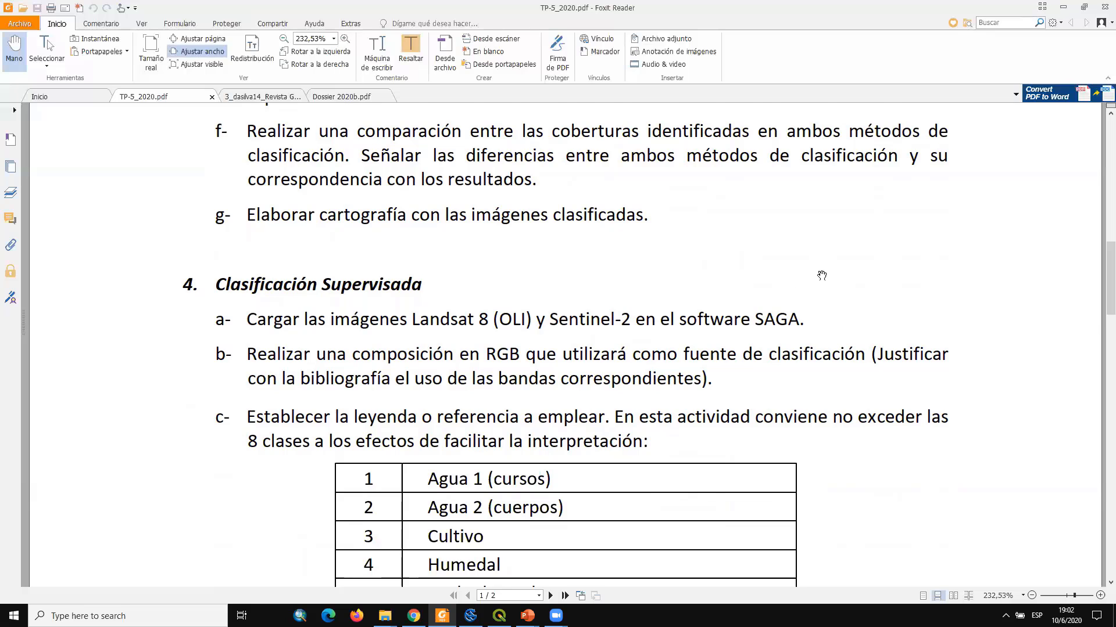
scroll(818, 279, down, 5)
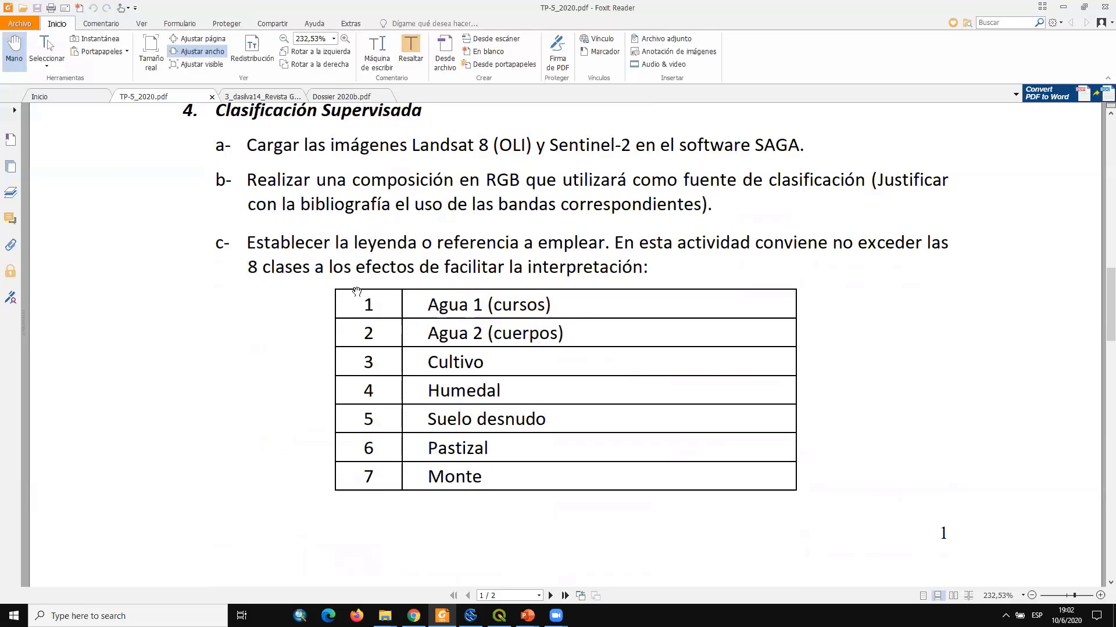
Review the legend classes table in item c of "Clasificación Supervisada", from Agua 1 (cursos) through Área urbana
scroll(357, 292, up, 3)
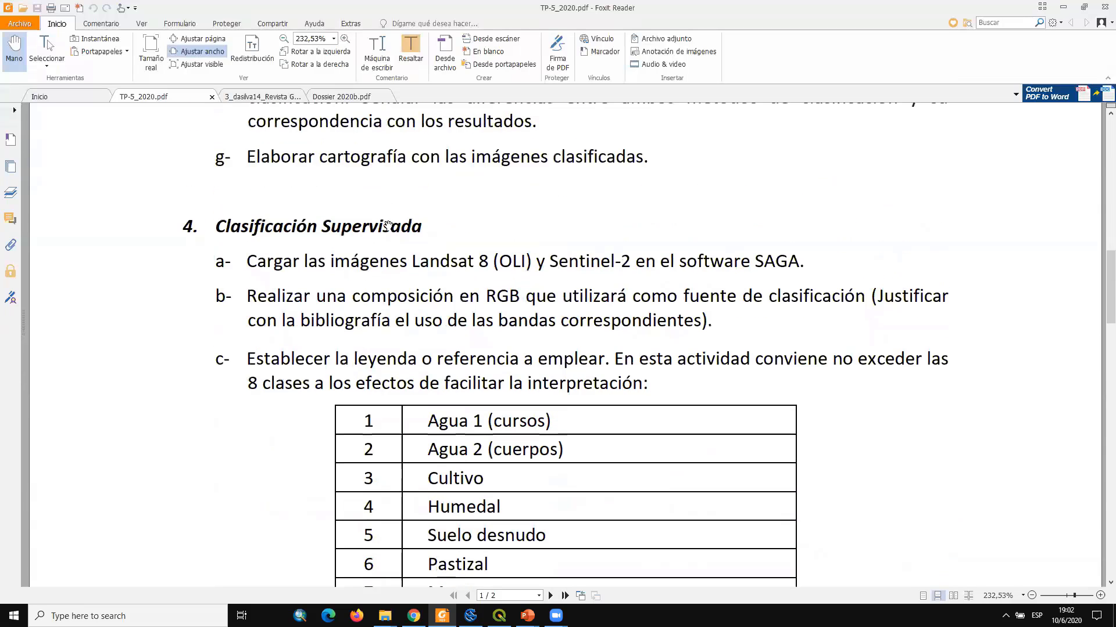
scroll(388, 224, down, 2)
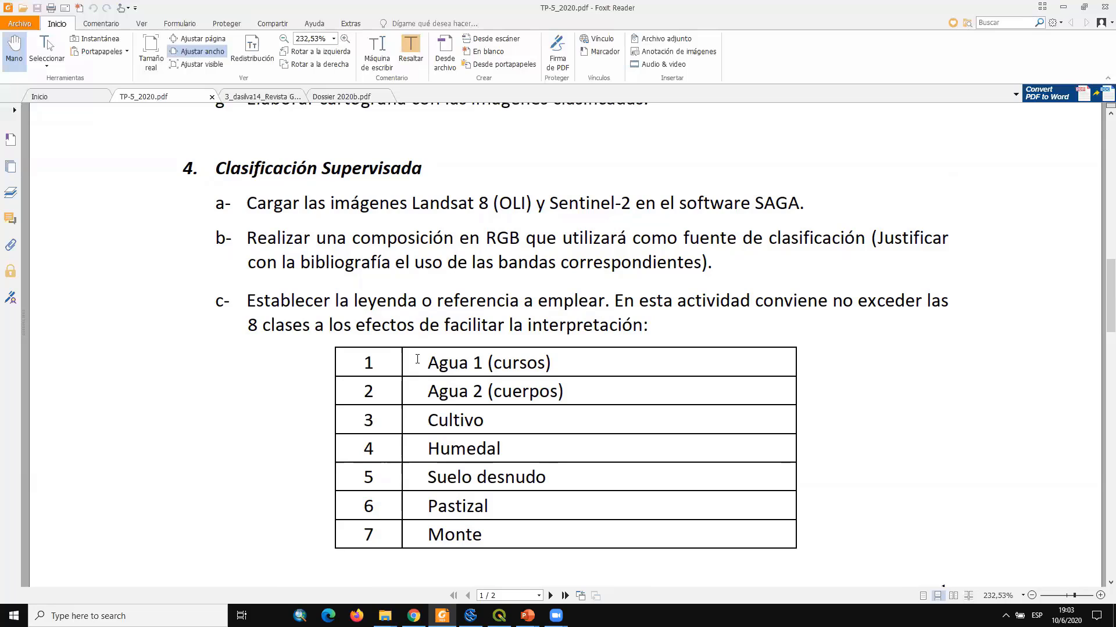
scroll(416, 360, down, 3)
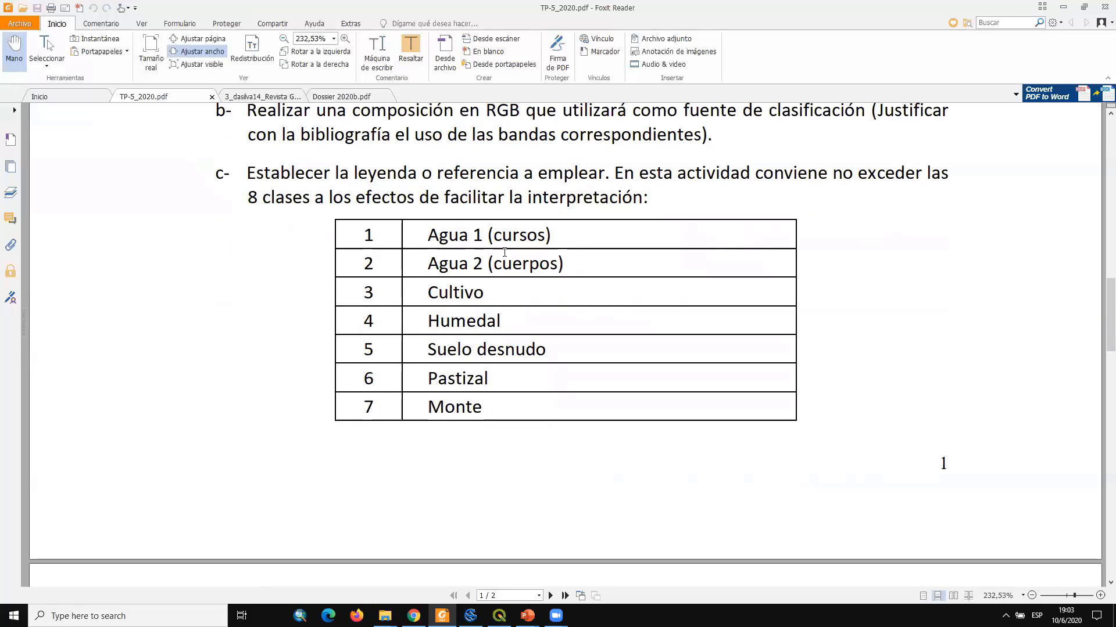
scroll(505, 252, down, 2)
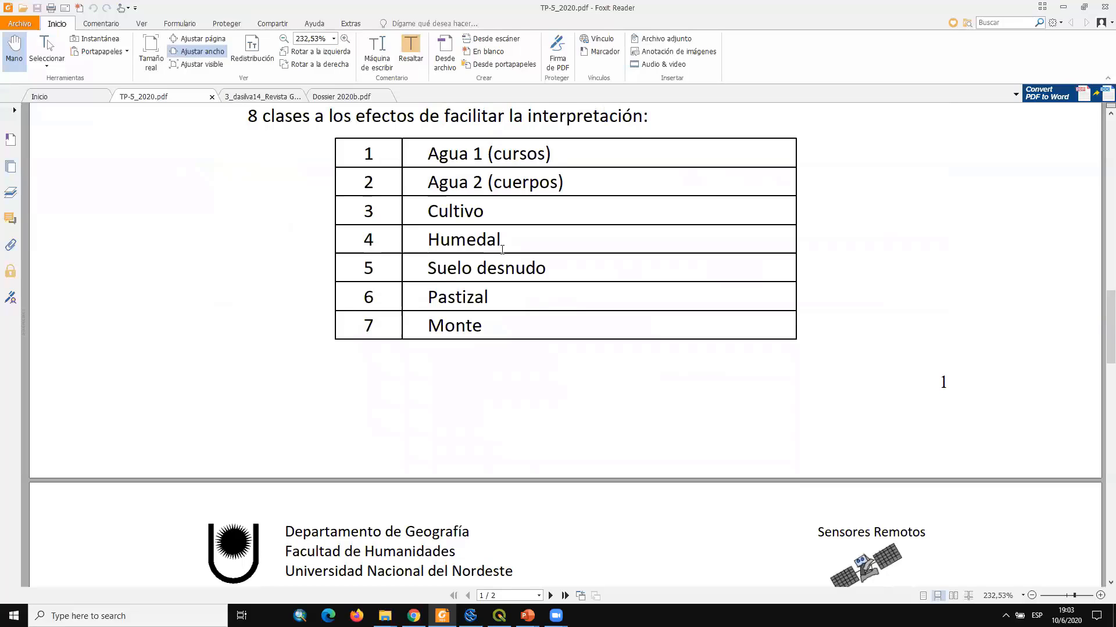
scroll(668, 298, down, 3)
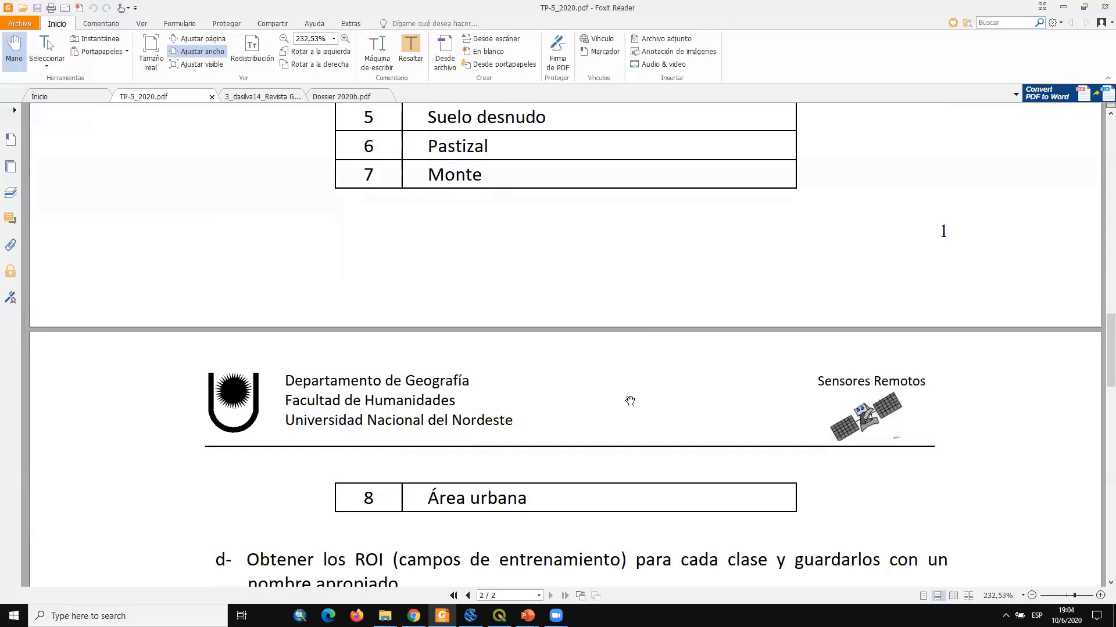
Read items d to f on ROIs, the Paralelepípedos and Máxima Probabilidad methods and comparing results, plus the "Recursos" list
scroll(629, 401, down, 3)
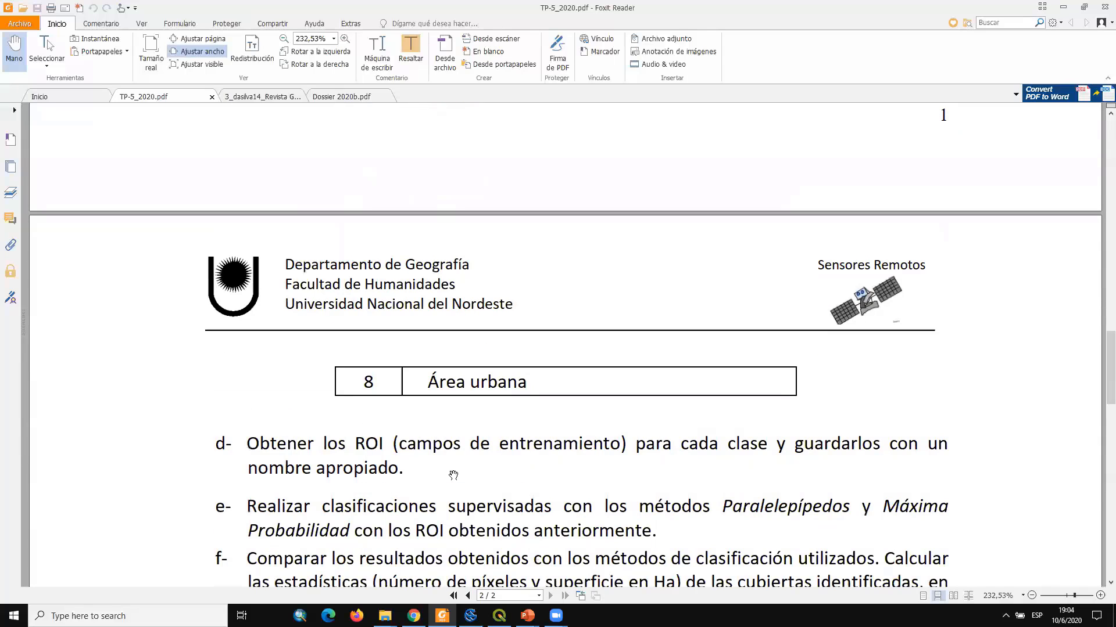
scroll(581, 407, down, 3)
scroll(654, 379, down, 4)
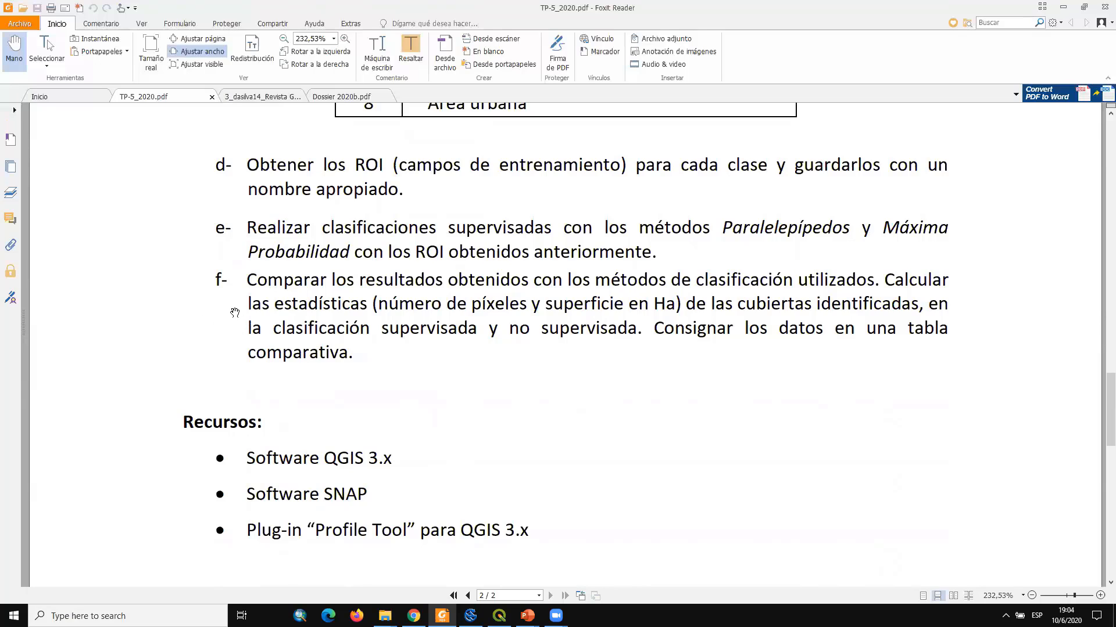
scroll(397, 352, down, 1)
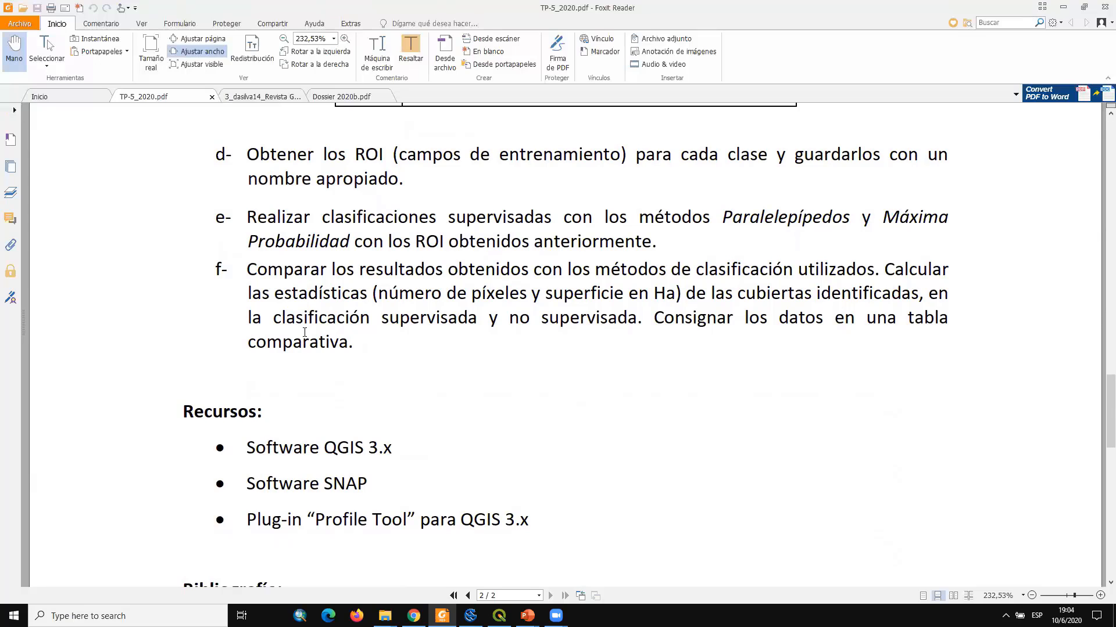
scroll(473, 398, down, 2)
scroll(491, 381, up, 3)
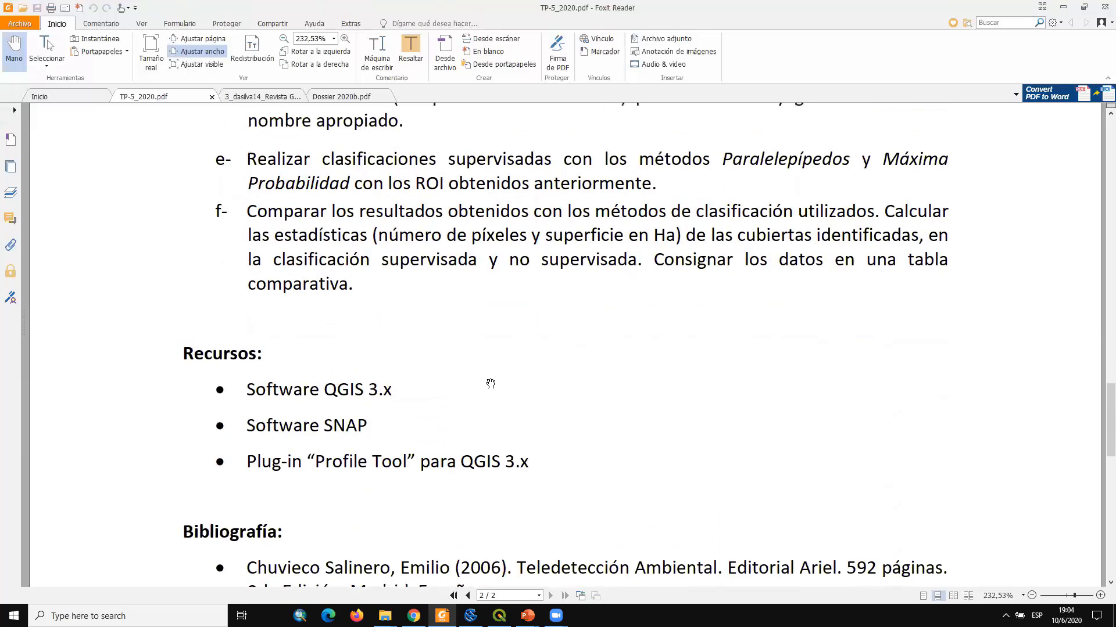
Return to the beginning of the TP-5 assignment, where the title, objectives and first activities are listed
scroll(490, 381, up, 10)
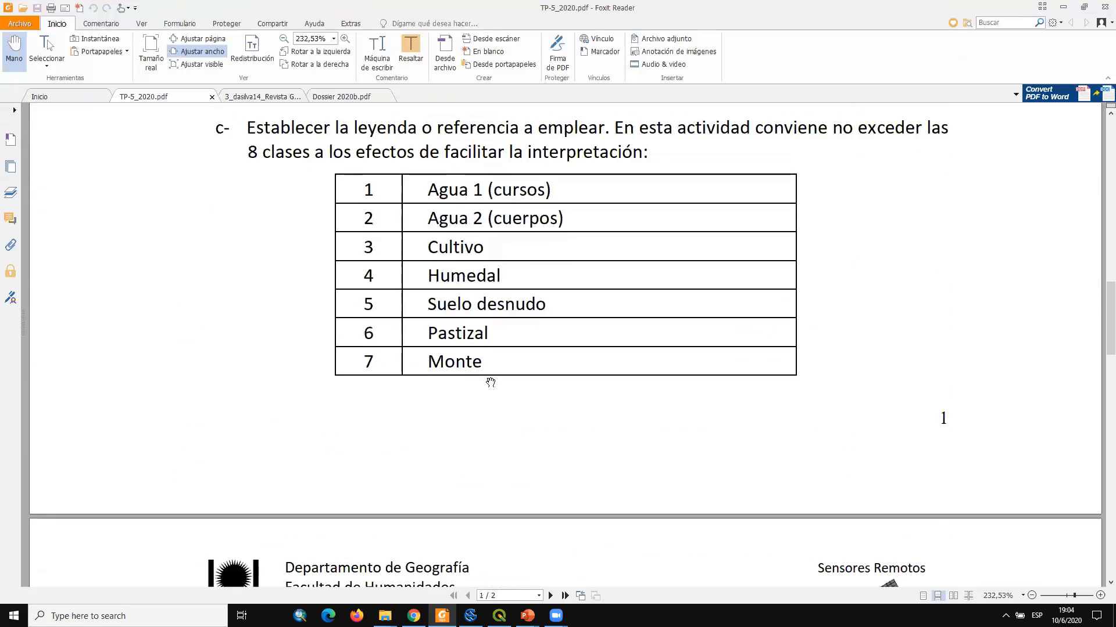
scroll(491, 381, up, 2)
drag(1091, 282, 1099, 167)
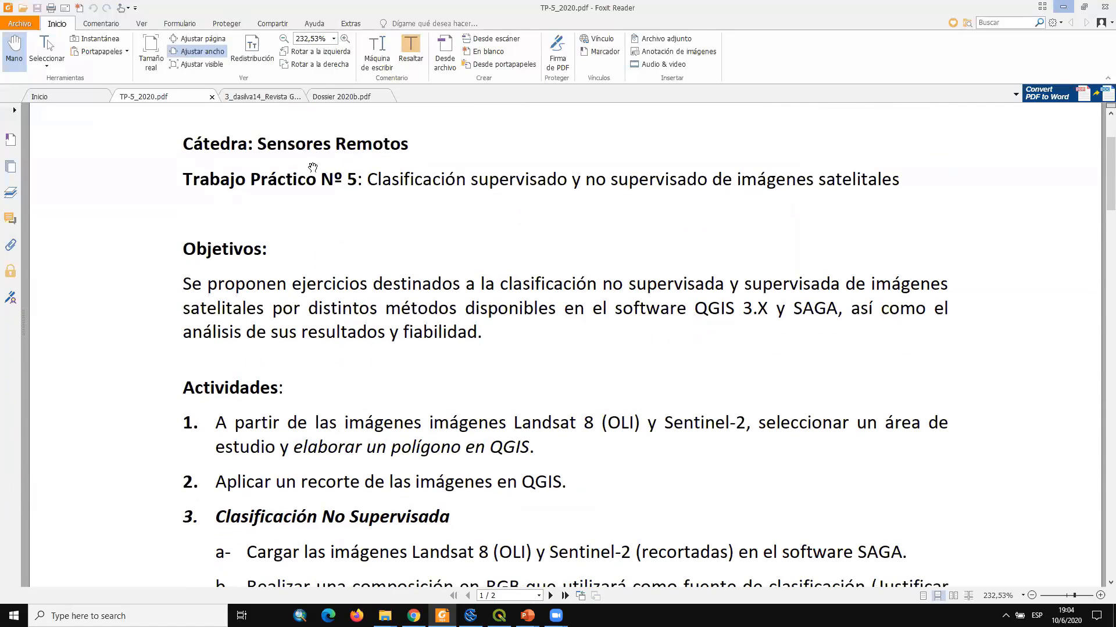
Open the 2014 Revista Geográfica Digital article and examine its land-cover map in Fig. 3 and the pie chart of occupation percentages by category
click(275, 98)
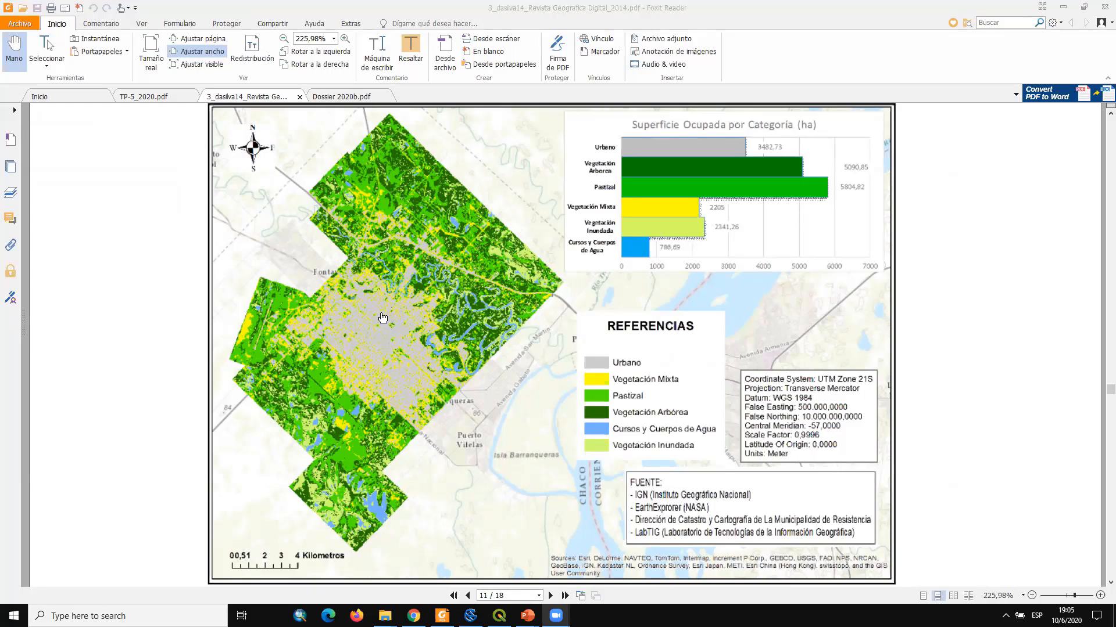
scroll(382, 317, down, 8)
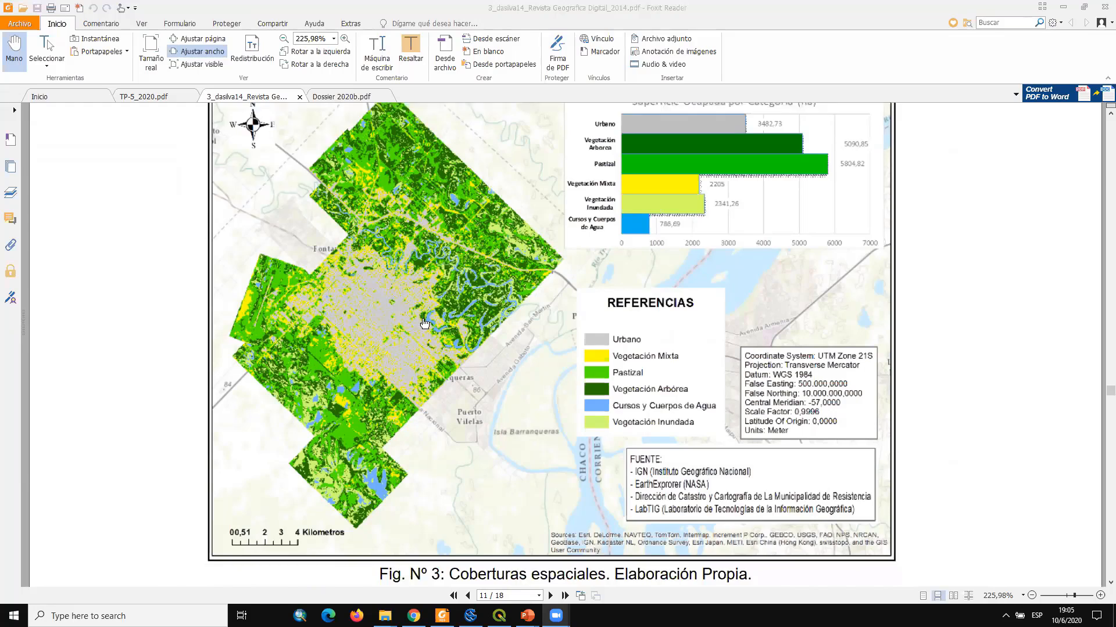
scroll(472, 430, down, 5)
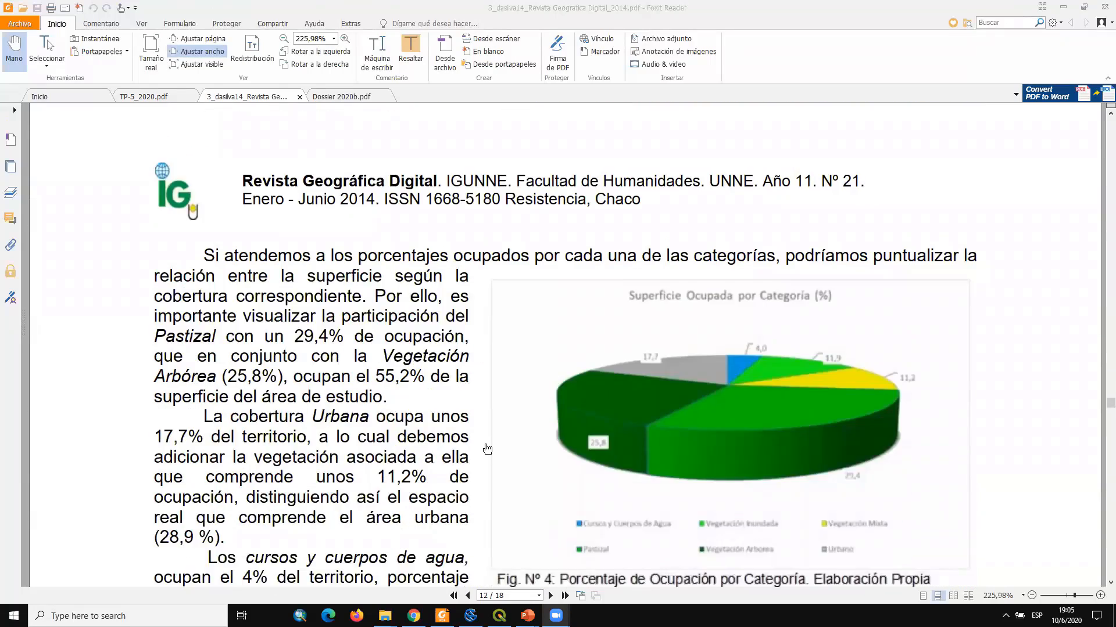
scroll(505, 411, down, 2)
scroll(506, 412, up, 2)
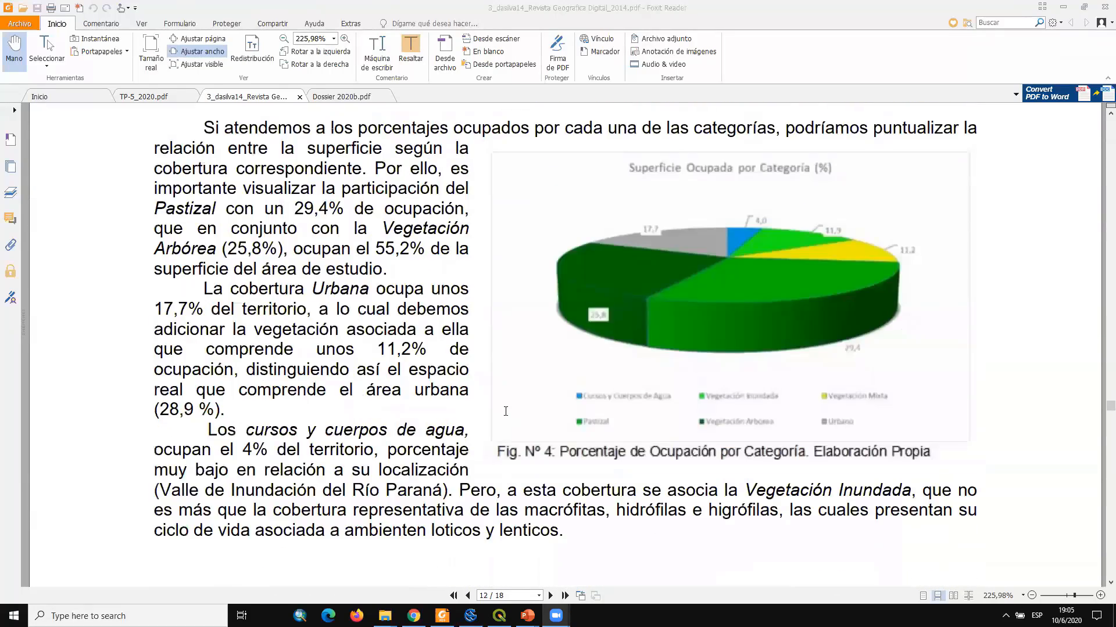
scroll(741, 288, down, 2)
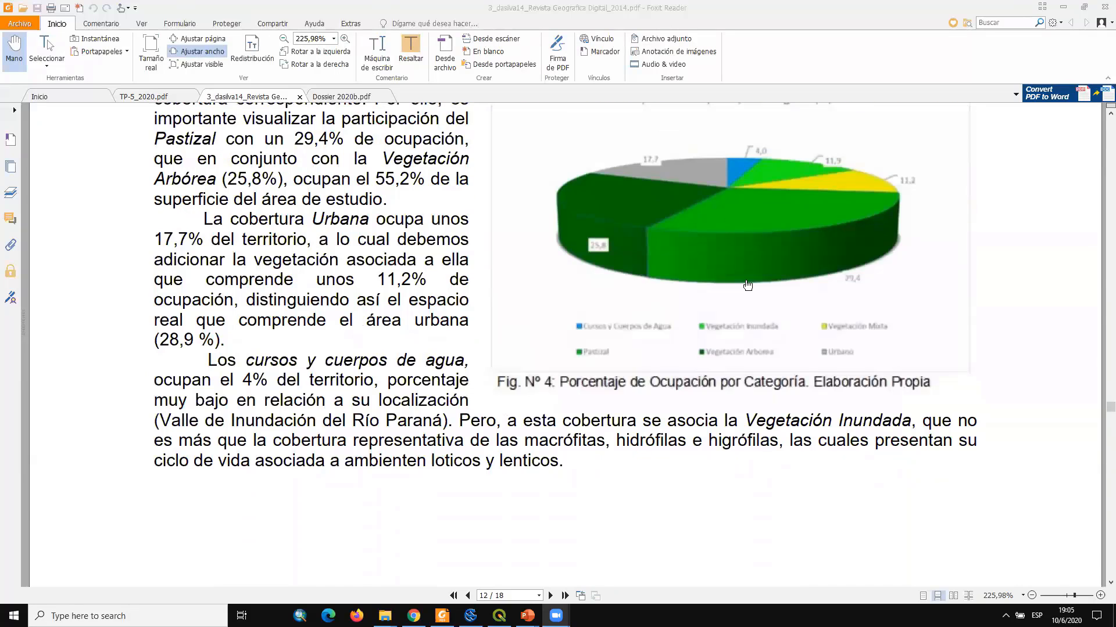
scroll(748, 285, down, 10)
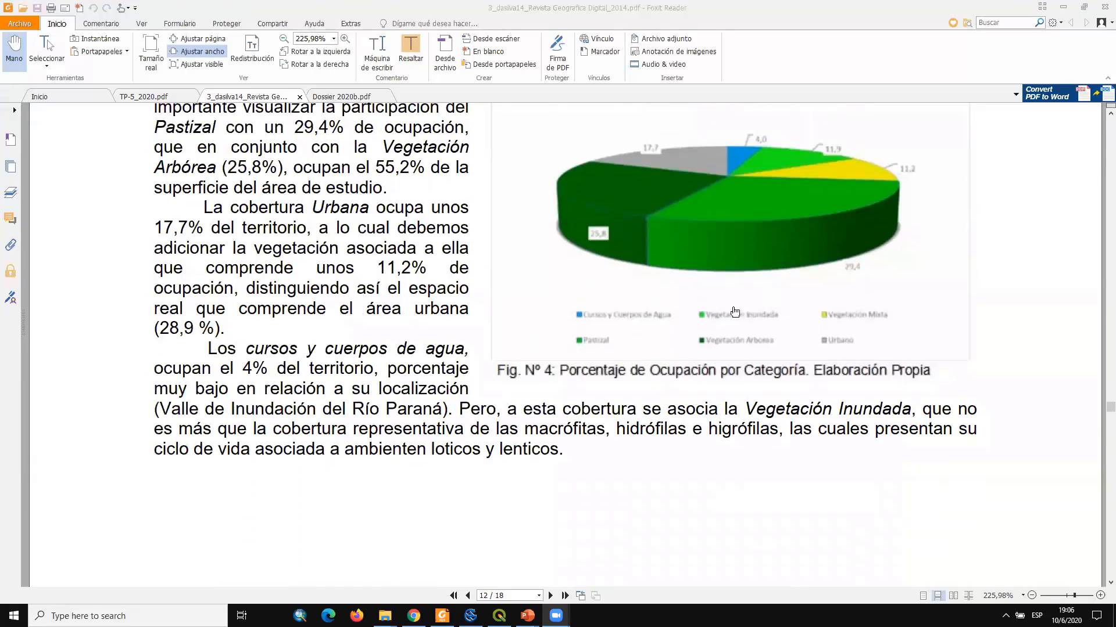
scroll(457, 364, down, 15)
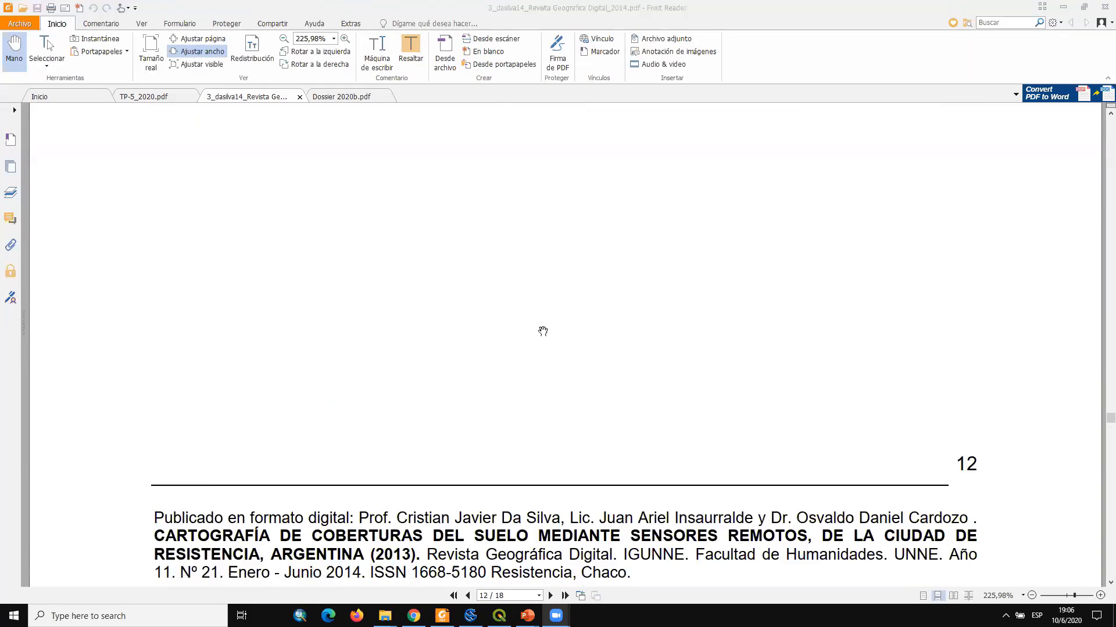
Examine the map on page 13 that illustrates each land-cover class with orthophoto samples, including its legend and sources
scroll(535, 350, down, 9)
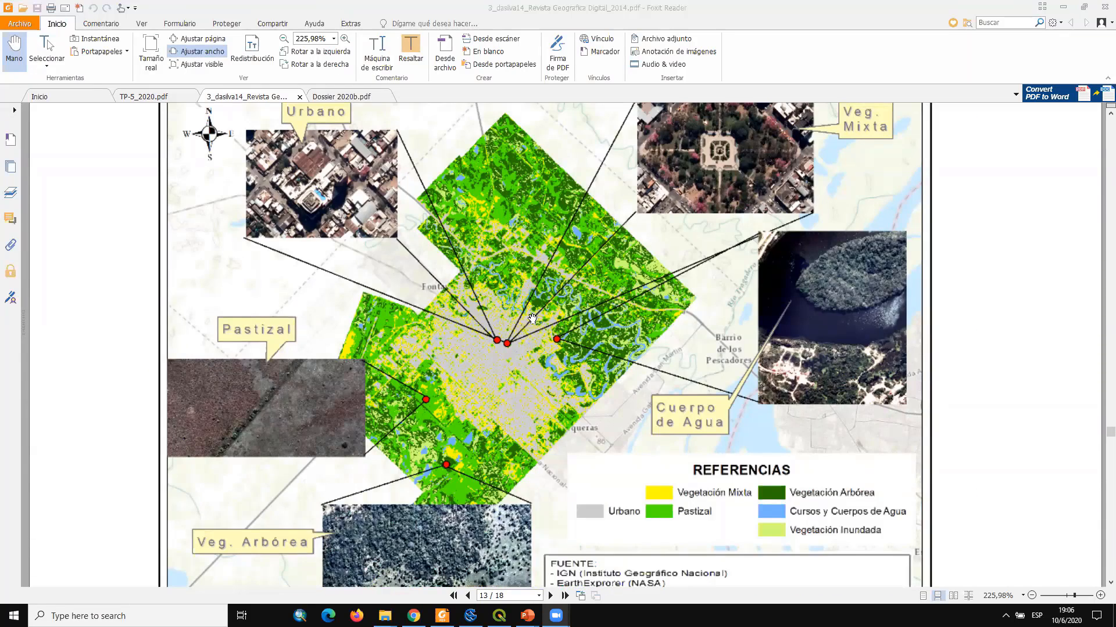
scroll(532, 318, up, 1)
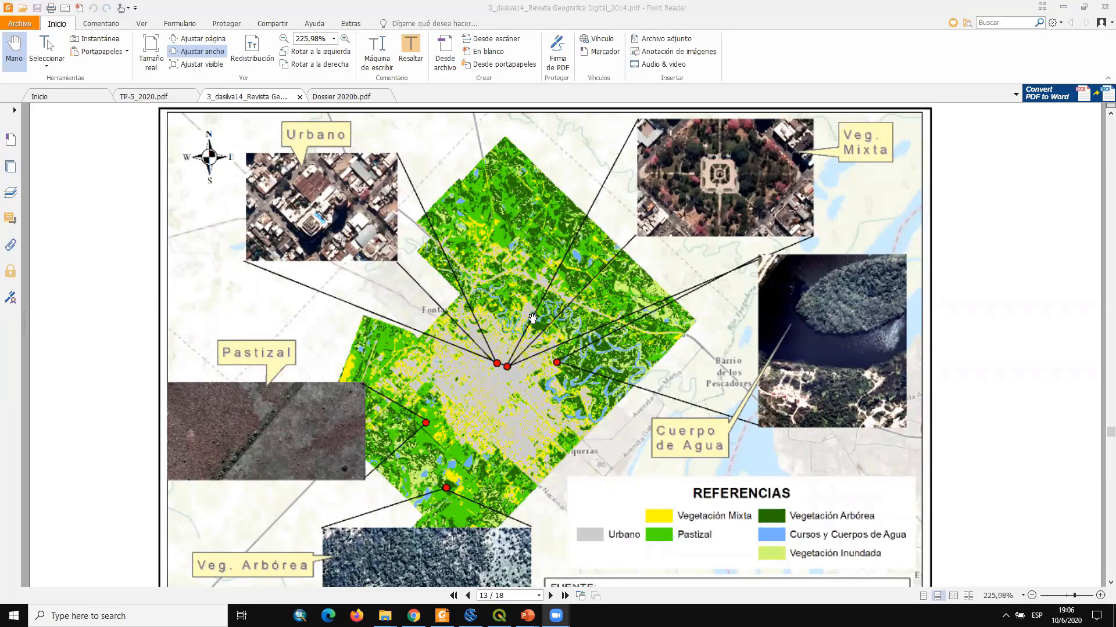
scroll(655, 346, down, 1)
scroll(699, 237, up, 1)
scroll(710, 188, up, 1)
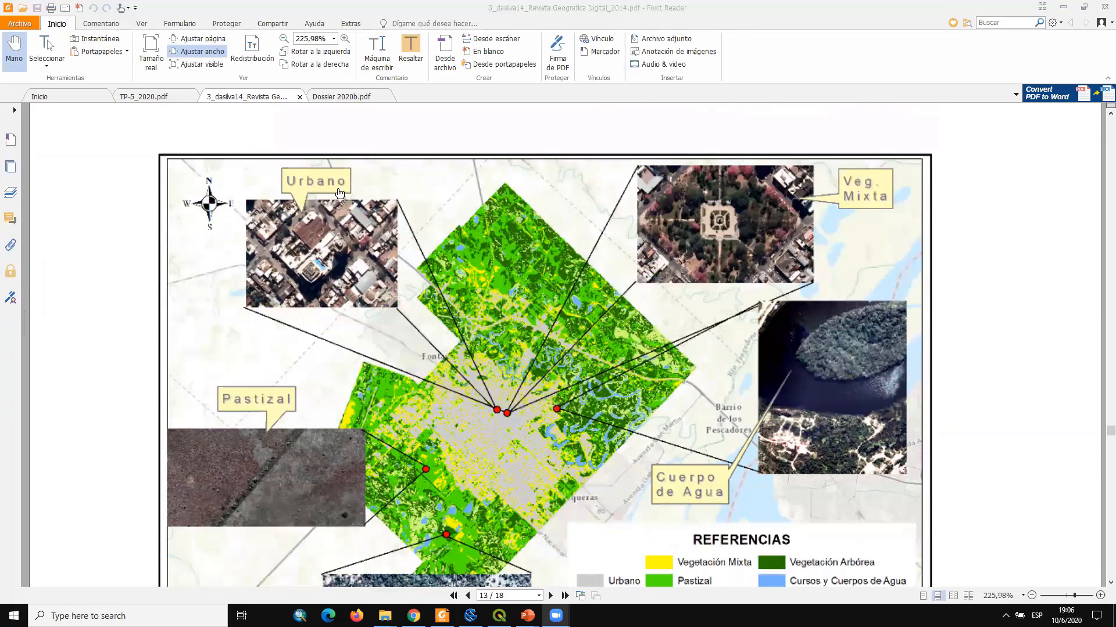
scroll(340, 193, down, 3)
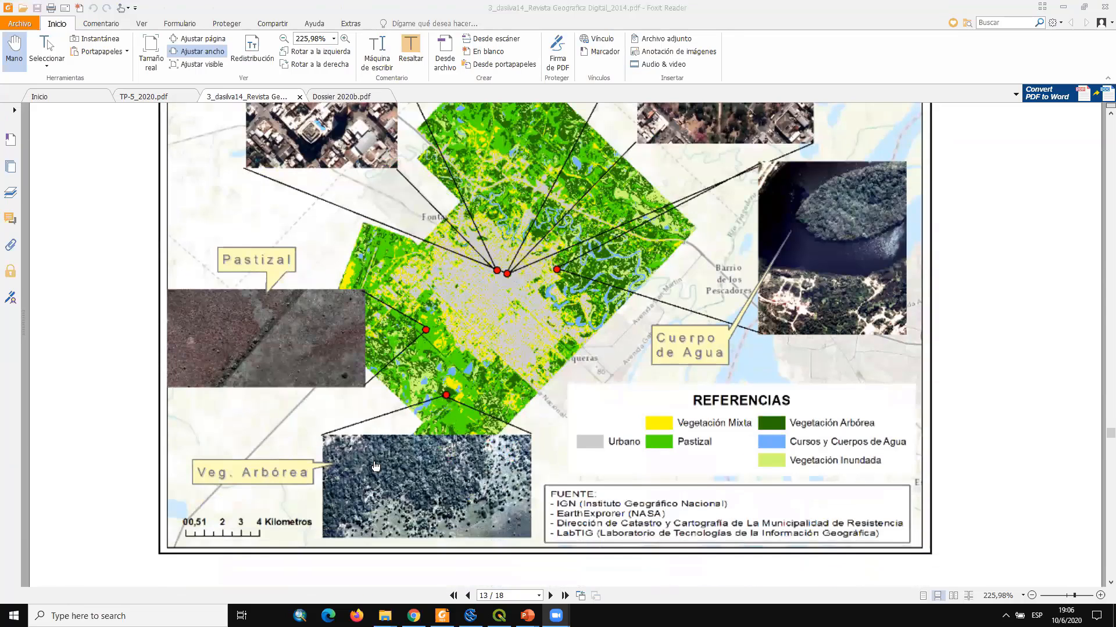
scroll(450, 488, up, 1)
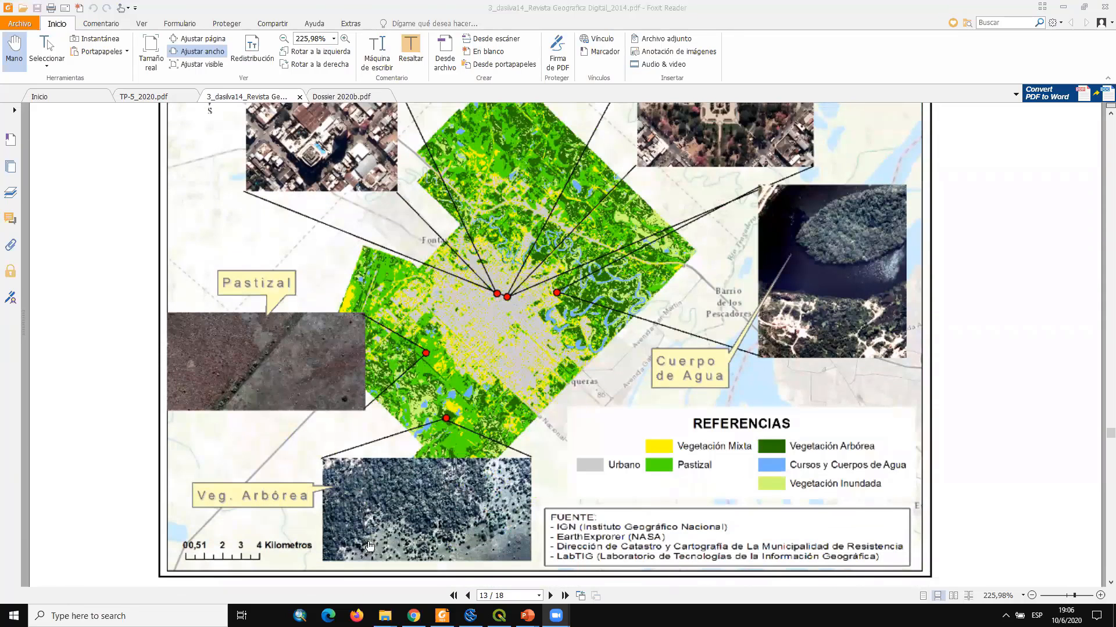
scroll(315, 368, up, 1)
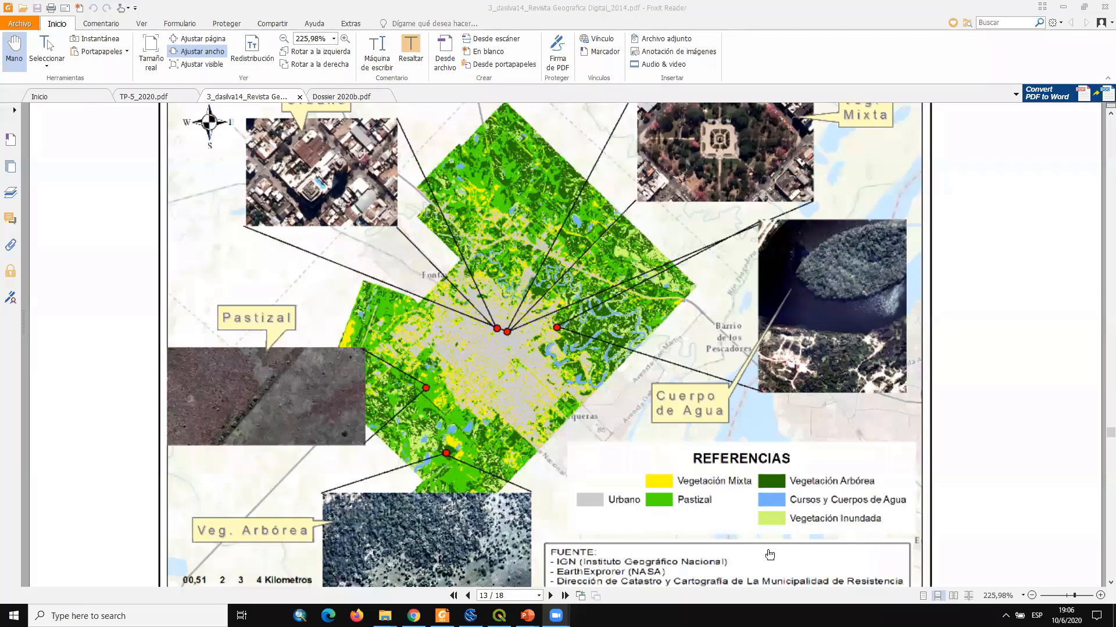
scroll(766, 552, down, 3)
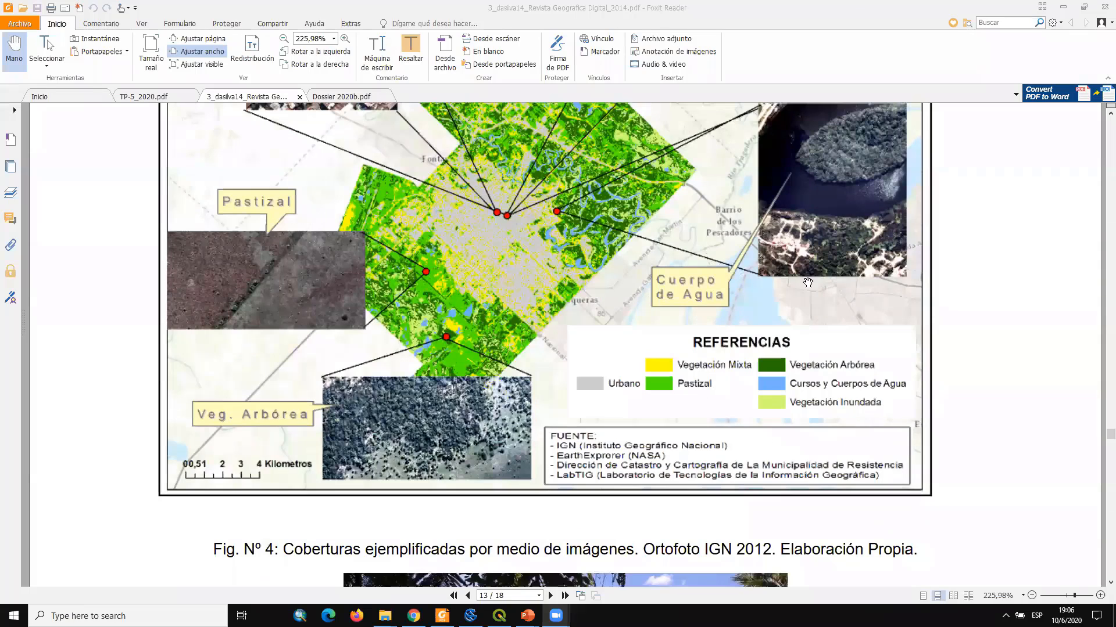
Review the flooded-vegetation photo in Fig. 5 and section 5.3 on classification evaluation, including the confusion matrix in Tabla 4
scroll(755, 378, down, 15)
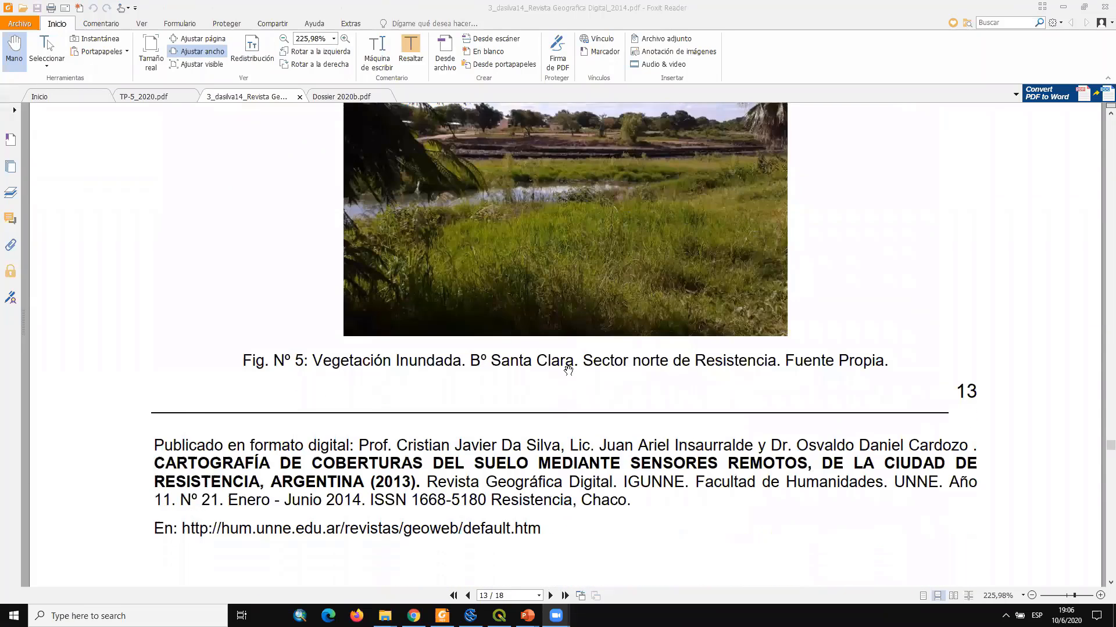
scroll(578, 372, down, 11)
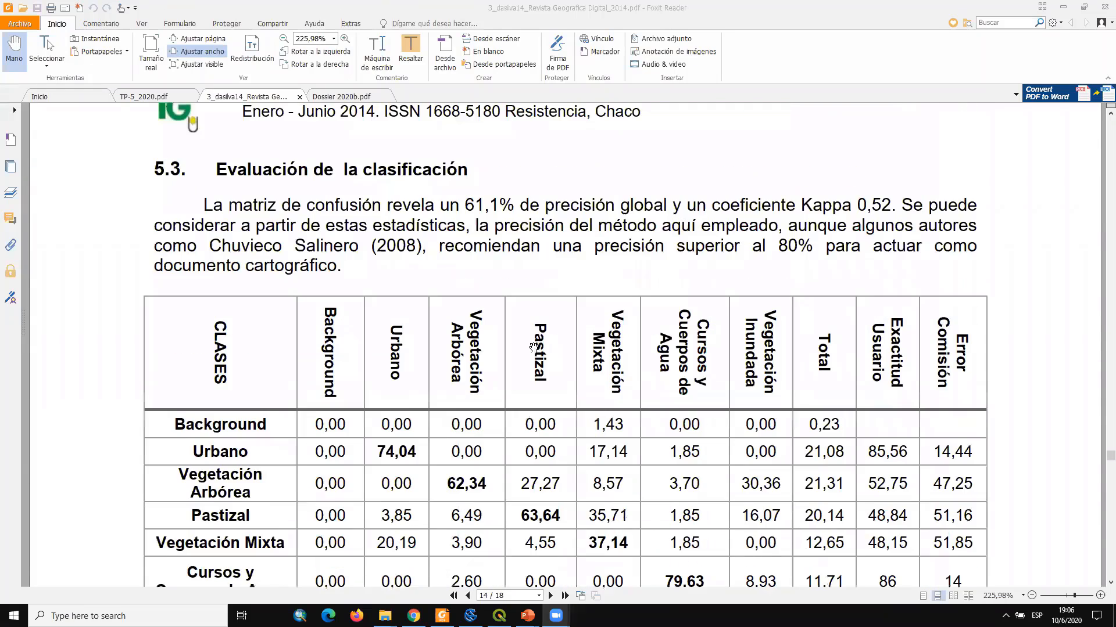
scroll(539, 356, down, 4)
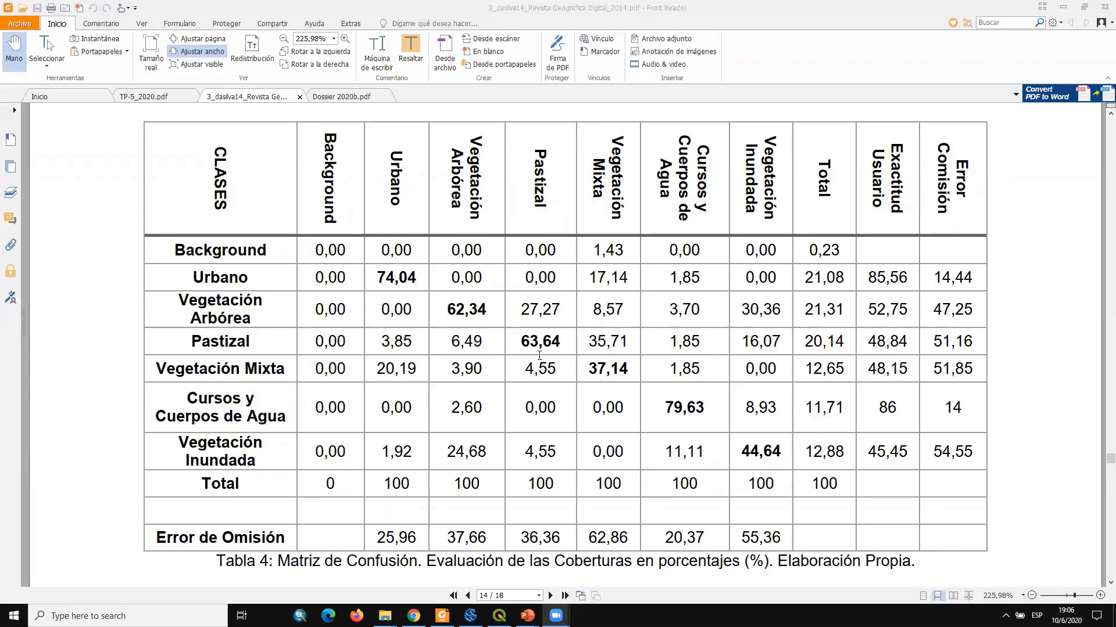
scroll(540, 355, down, 4)
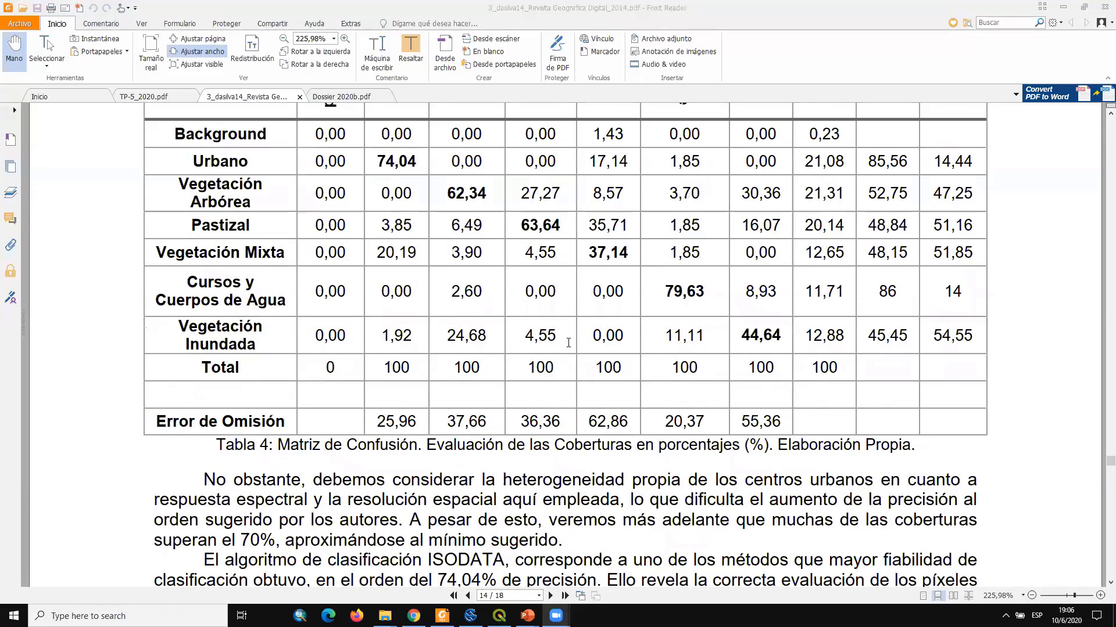
scroll(568, 343, down, 1)
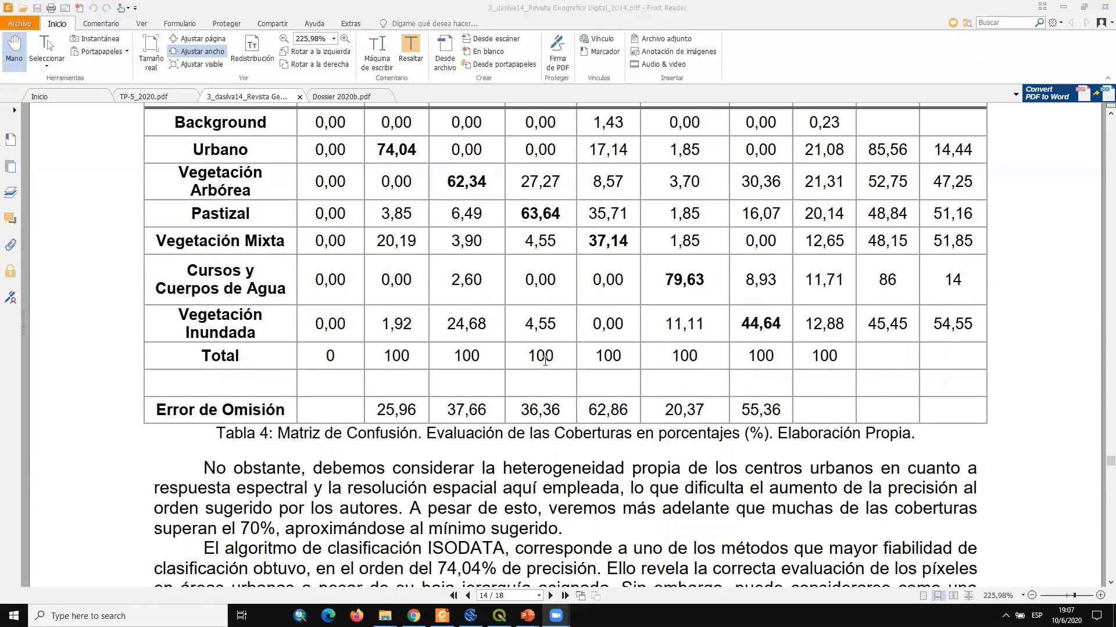
scroll(545, 361, down, 2)
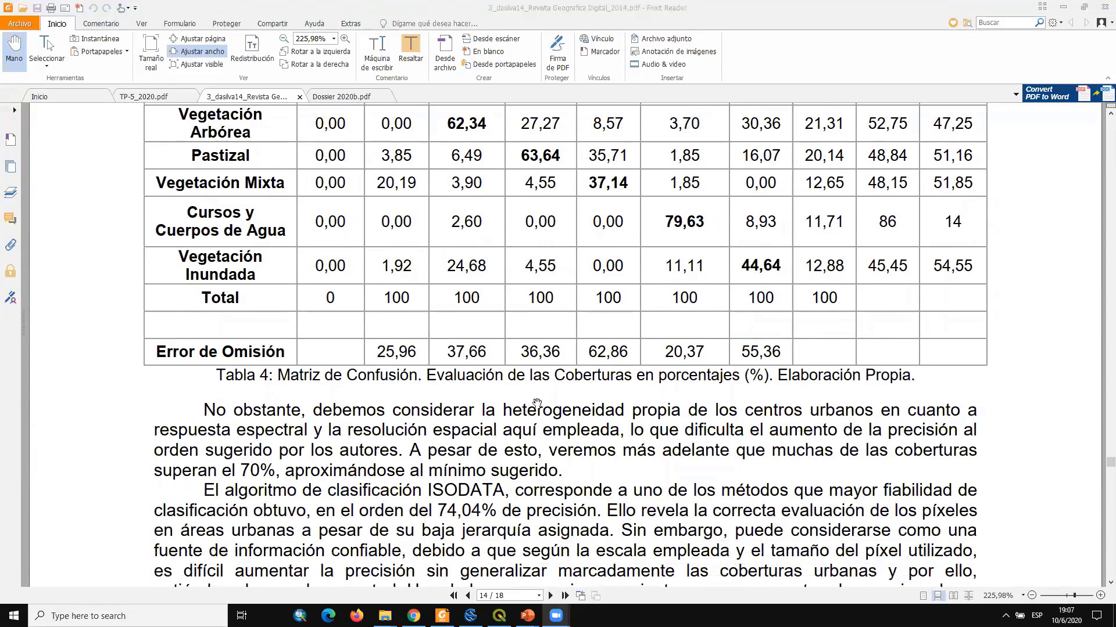
Mark the ISODATA precision figure 74,04% in the text and the 37,14 value of Vegetación Mixta in the confusion matrix
click(456, 511)
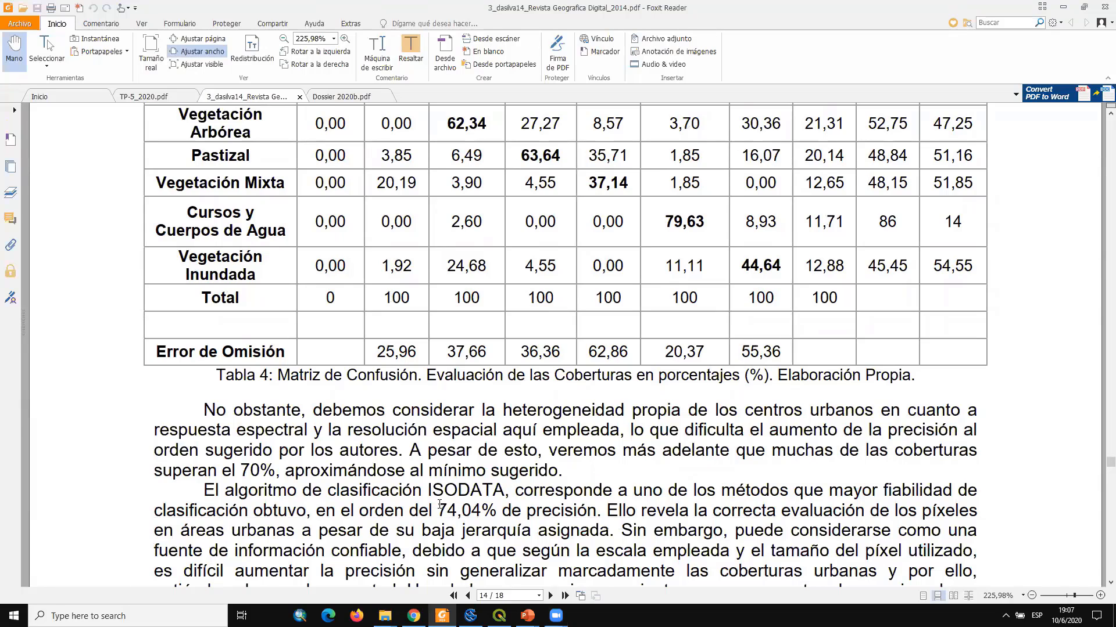
drag(437, 510, 465, 512)
scroll(462, 510, up, 3)
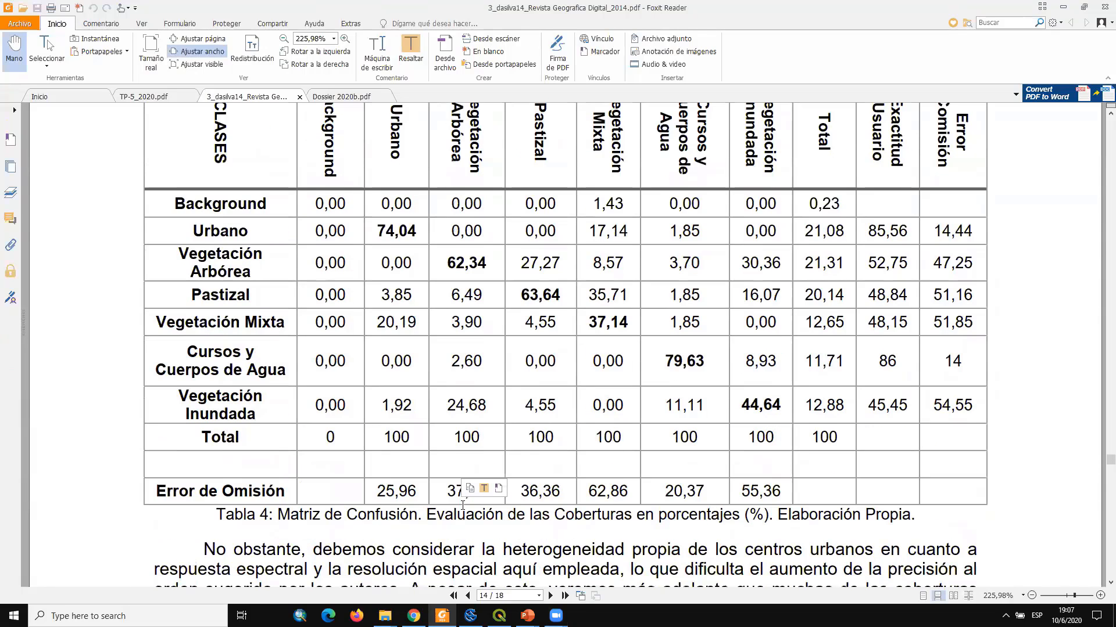
scroll(513, 438, up, 1)
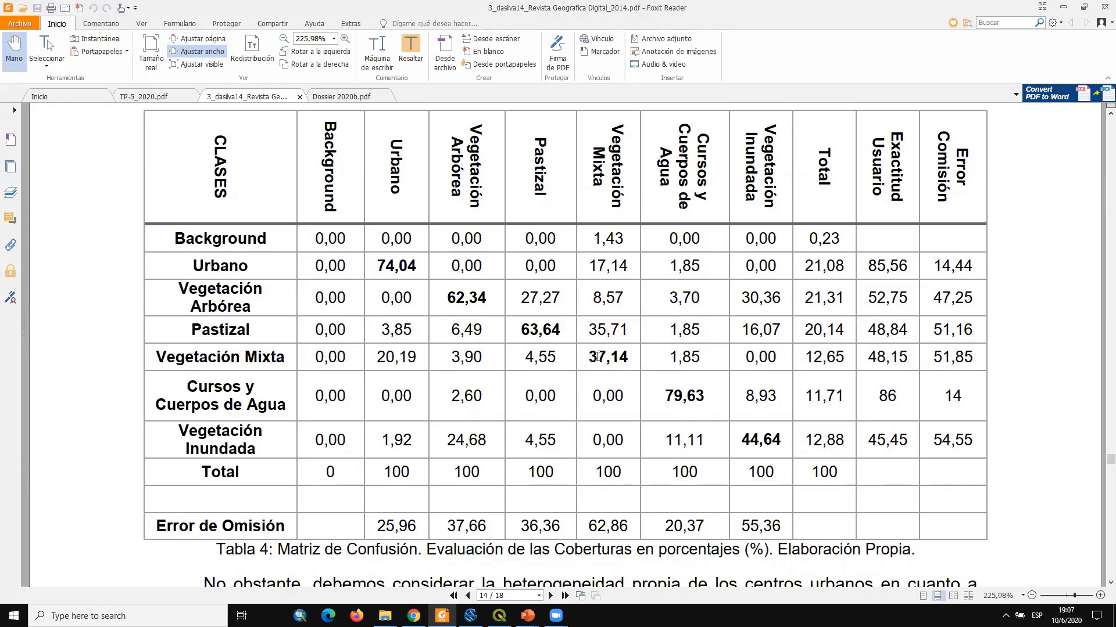
drag(588, 357, 627, 360)
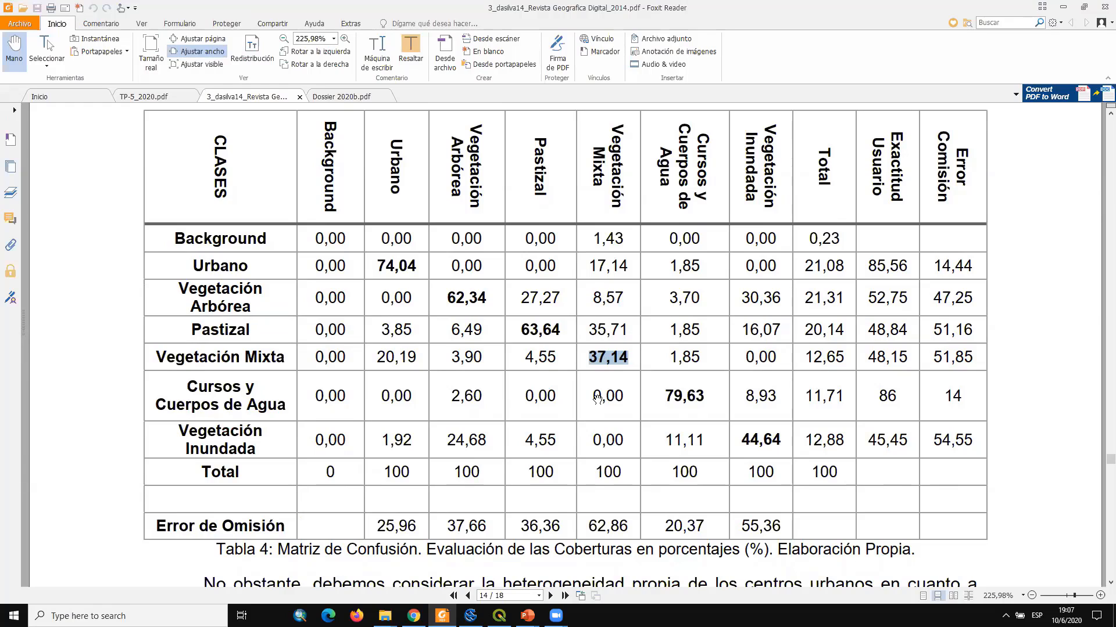
Mark the 37,14 value where the Vegetación Mixta row and column cross in the confusion matrix
click(590, 376)
double_click(598, 360)
click(449, 360)
double_click(615, 356)
click(244, 372)
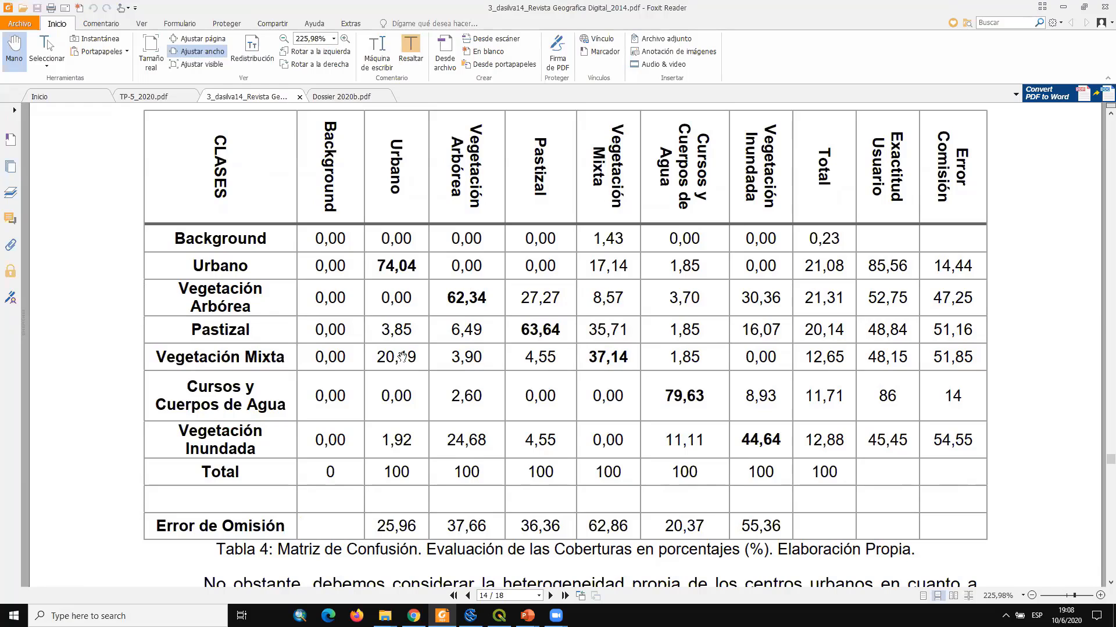
double_click(604, 356)
Mark the Pastizal row label and its 35,71 value under the Vegetación Mixta column
double_click(603, 339)
double_click(242, 326)
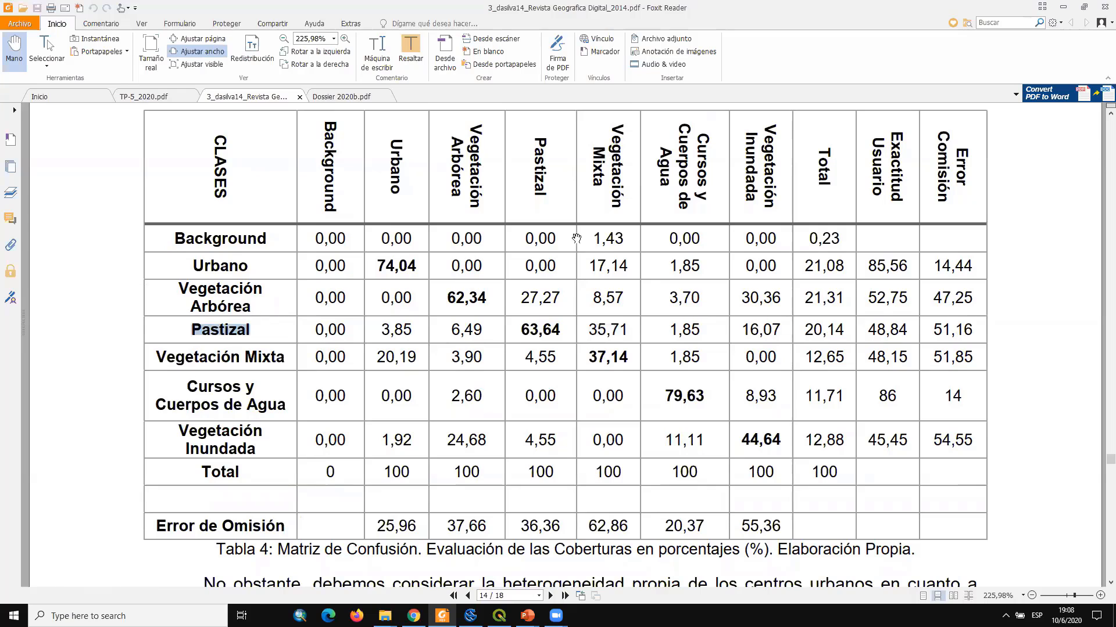
click(614, 326)
double_click(615, 326)
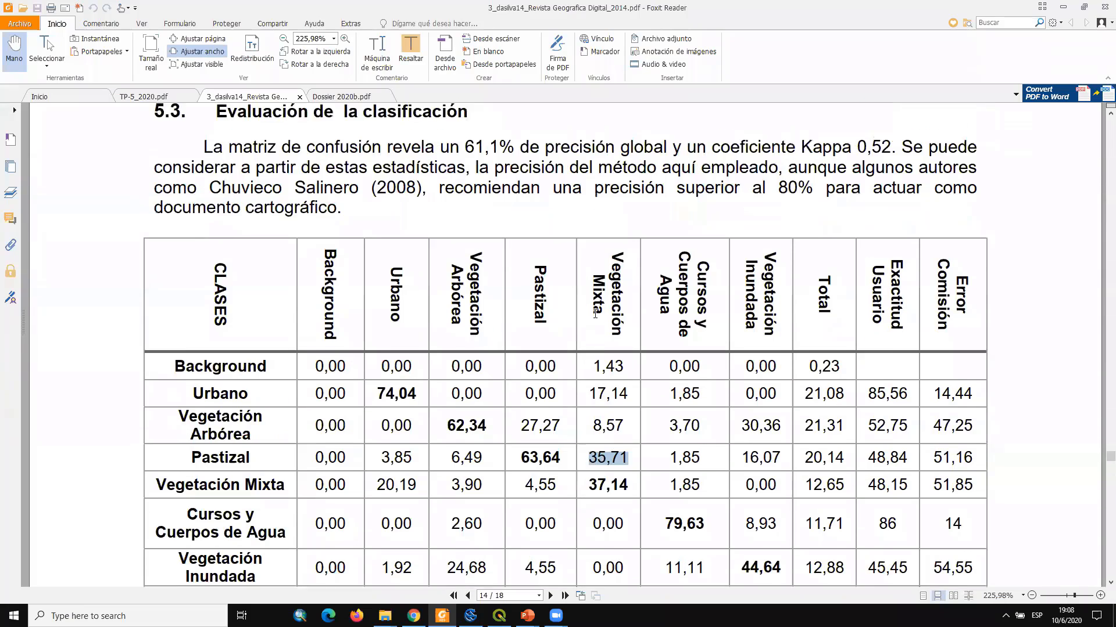
Go back to the Fig. 4 map on page 13 and examine its Veg. Mixta orthophoto sample
scroll(598, 330, up, 3)
scroll(591, 313, up, 6)
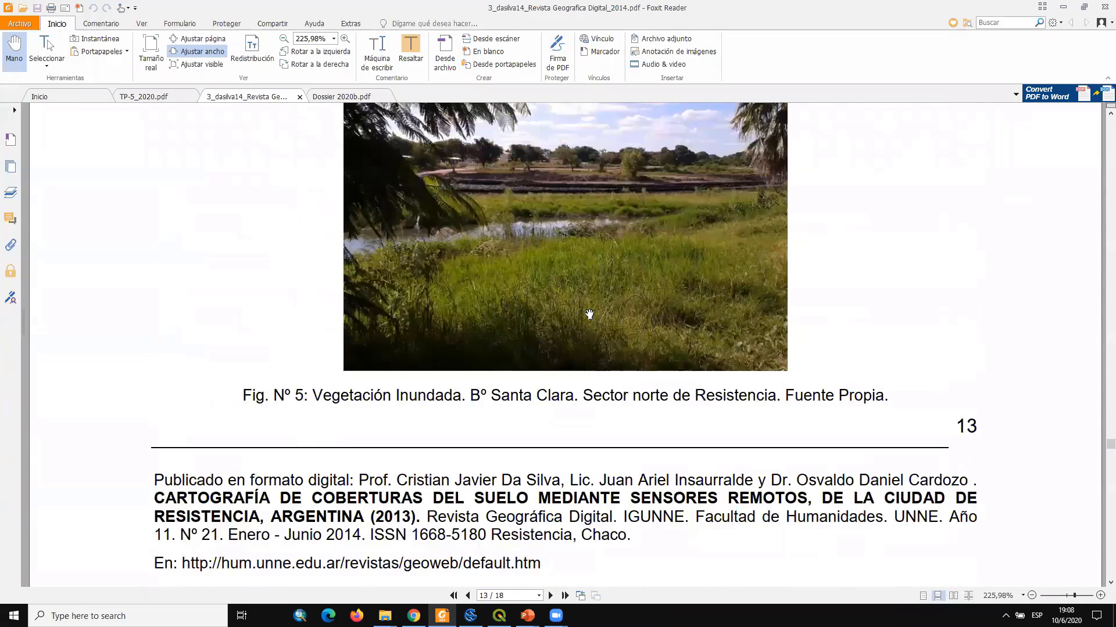
scroll(589, 314, up, 3)
scroll(590, 314, up, 6)
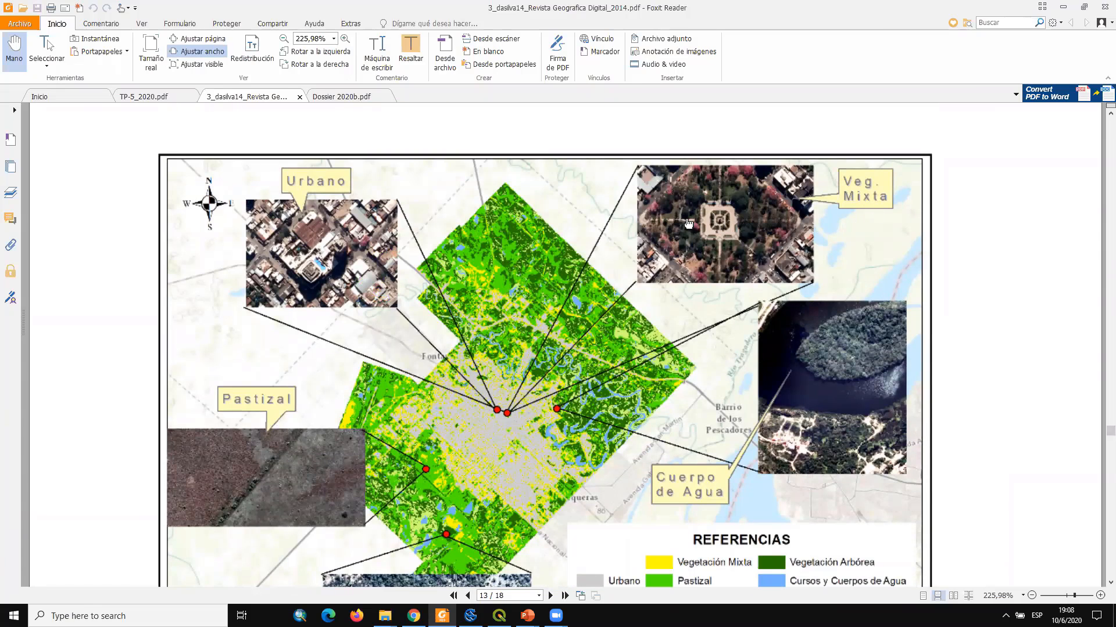
scroll(690, 229, up, 1)
scroll(691, 230, up, 1)
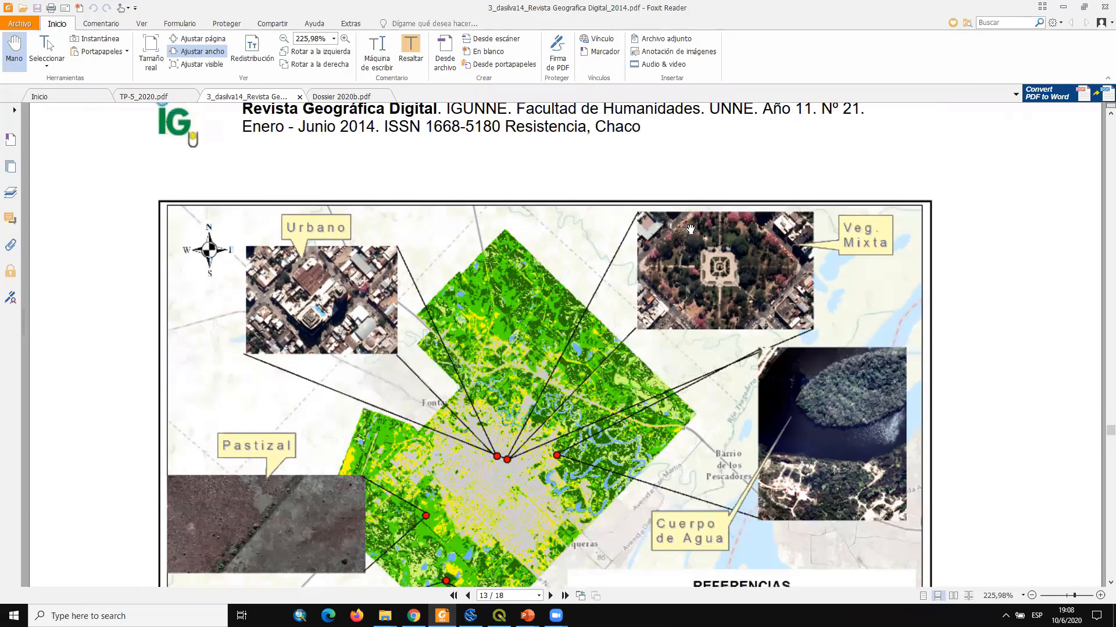
scroll(691, 229, down, 1)
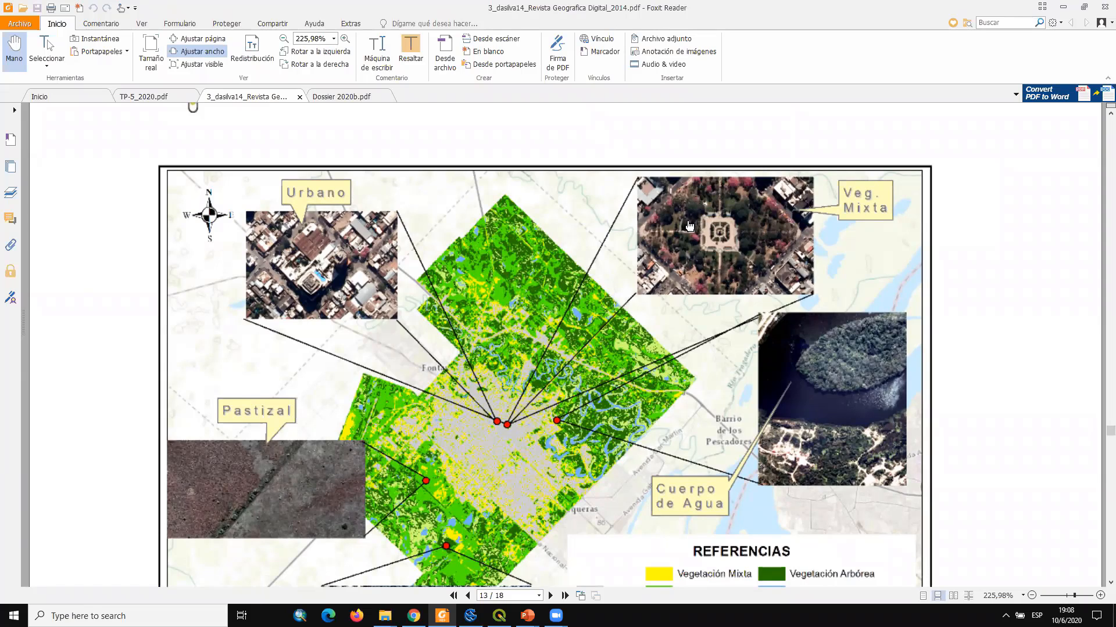
scroll(690, 227, down, 1)
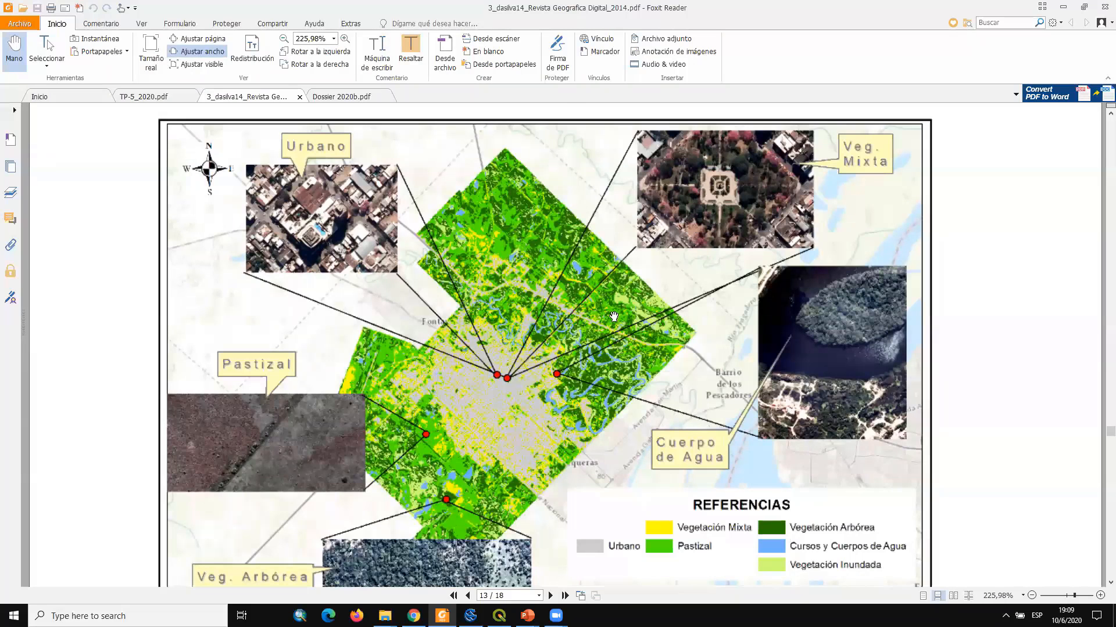
Return to the confusion matrix on page 14 and mark the 35,71 value in the Pastizal row
scroll(621, 453, down, 5)
scroll(610, 453, down, 5)
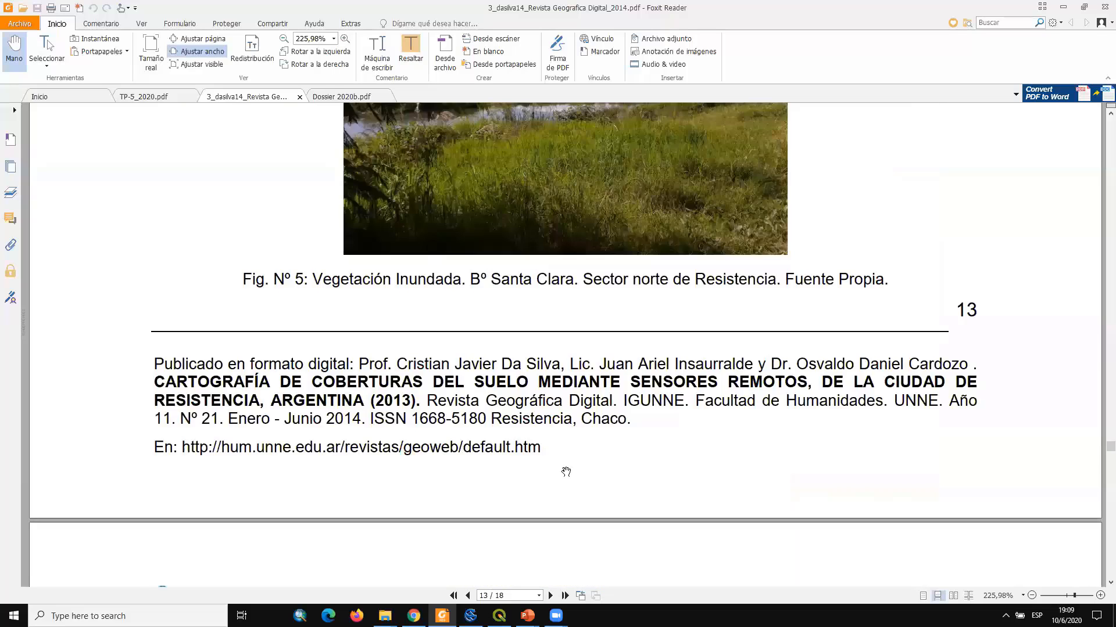
scroll(563, 470, down, 5)
scroll(558, 464, down, 5)
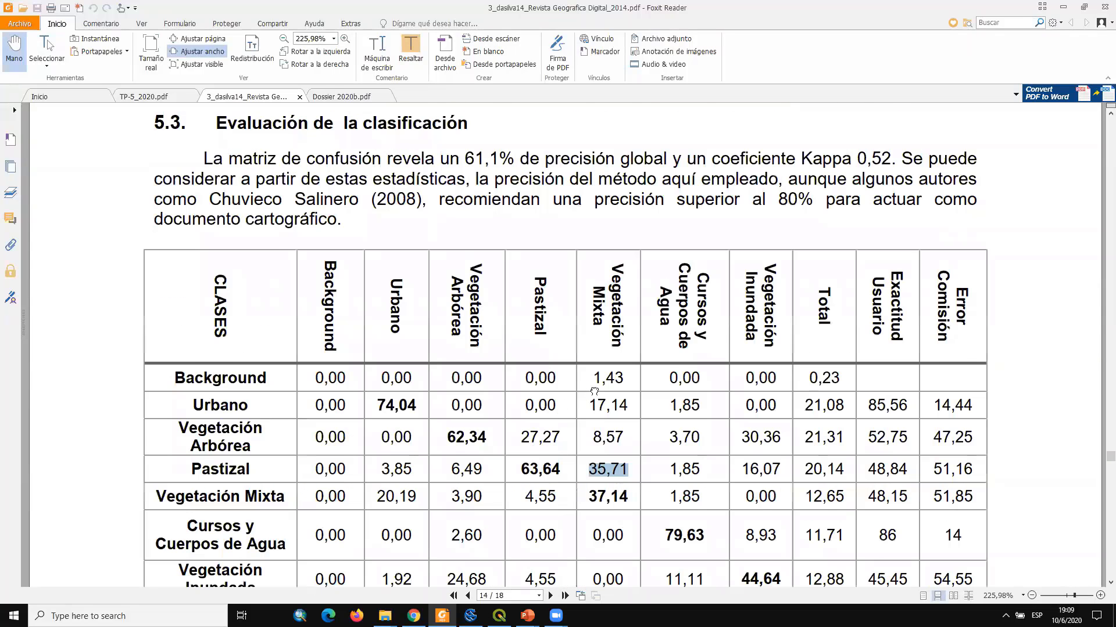
scroll(594, 388, down, 2)
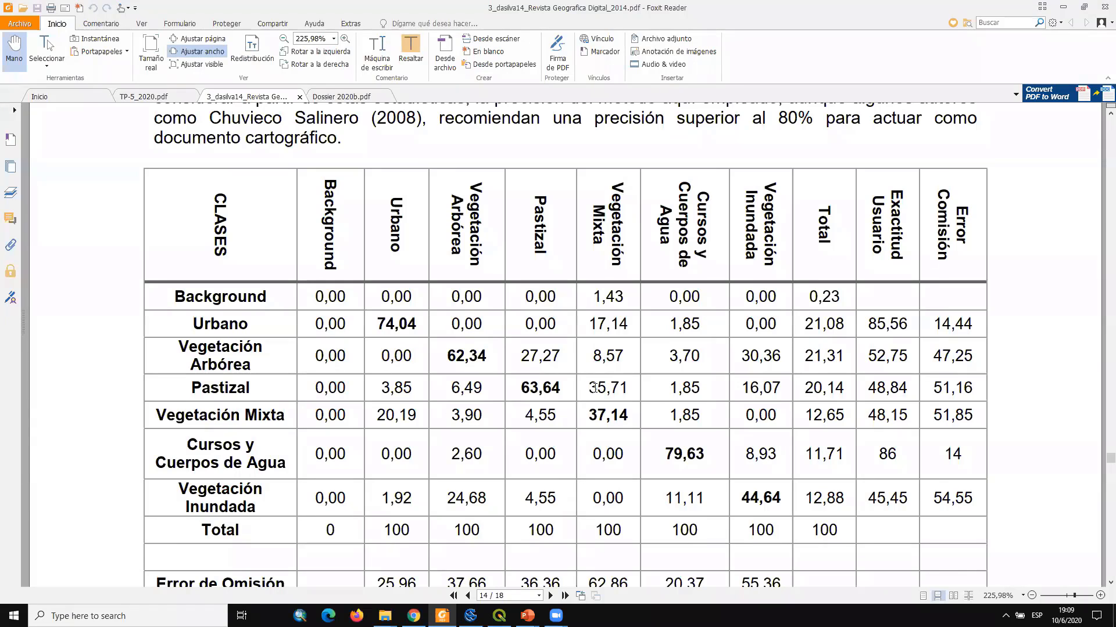
double_click(595, 388)
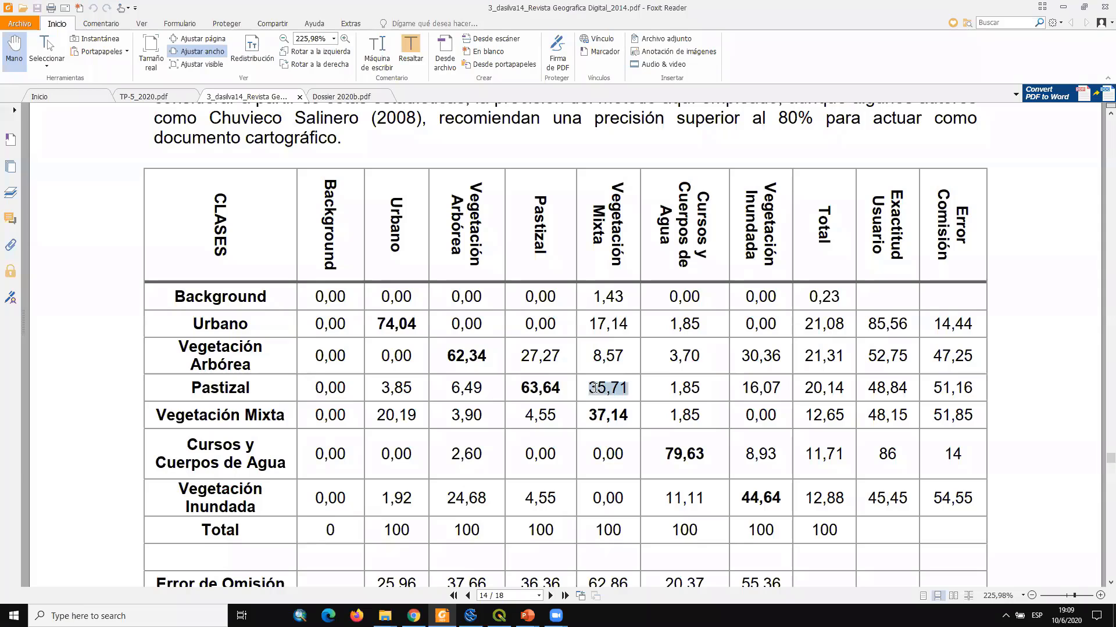
click(594, 321)
Compare the Veg. Mixta and Pastizal orthophoto samples on the page 13 land-cover map
scroll(633, 325, up, 10)
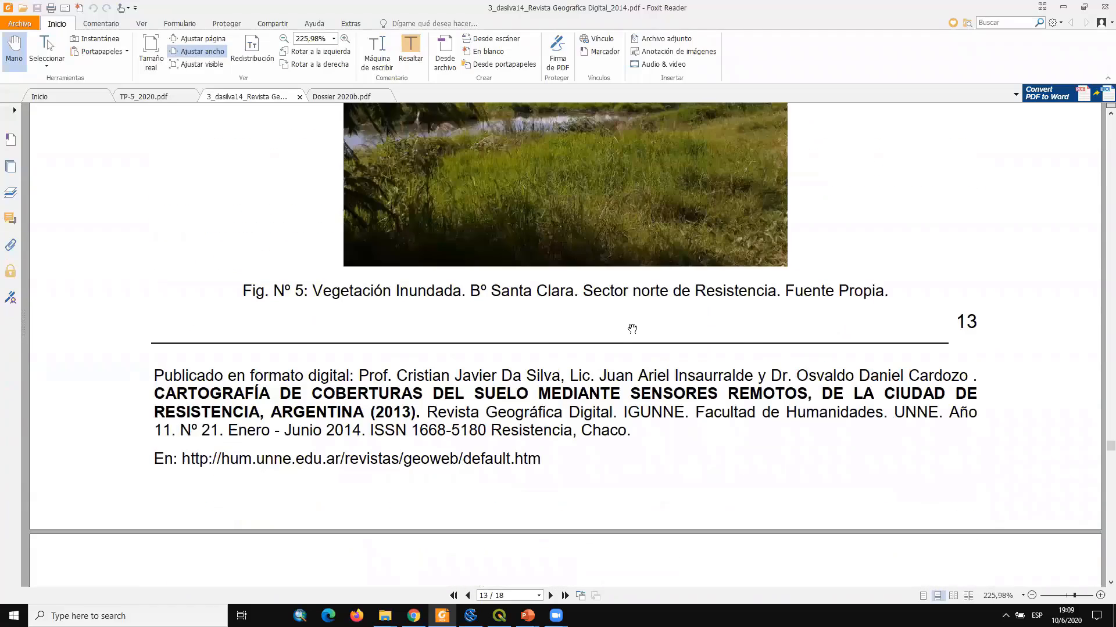
scroll(632, 329, up, 5)
scroll(631, 327, up, 5)
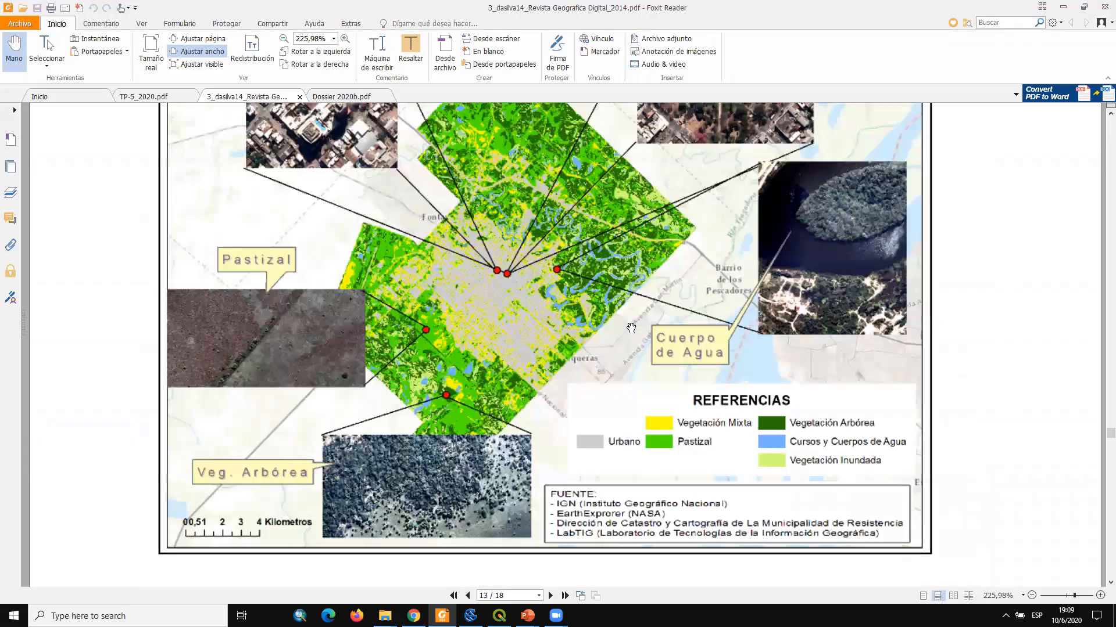
scroll(631, 327, up, 3)
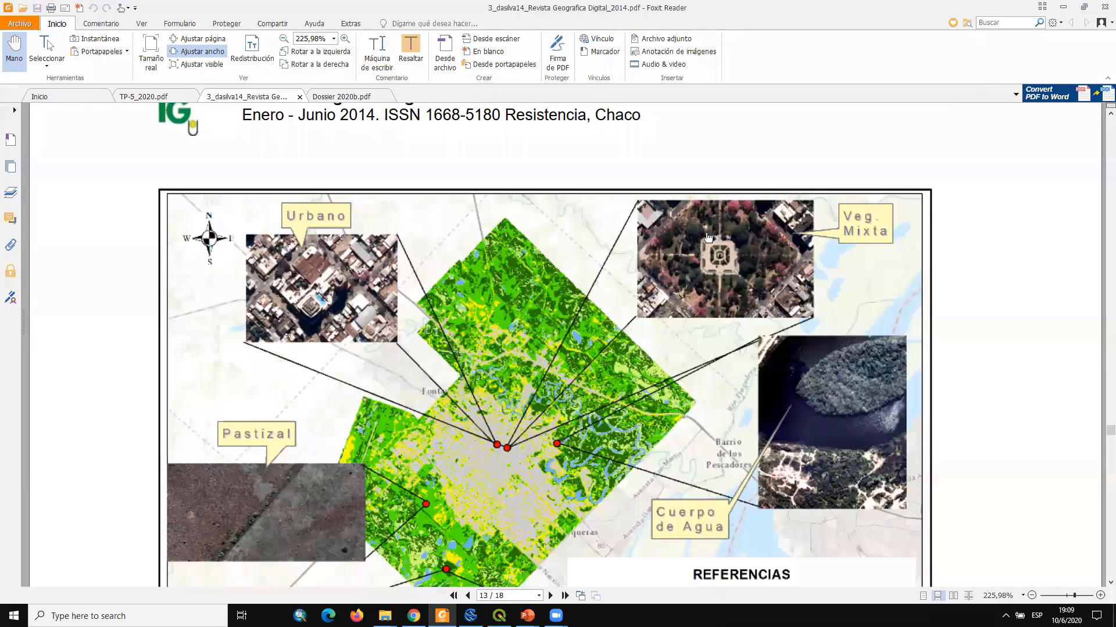
scroll(451, 349, down, 1)
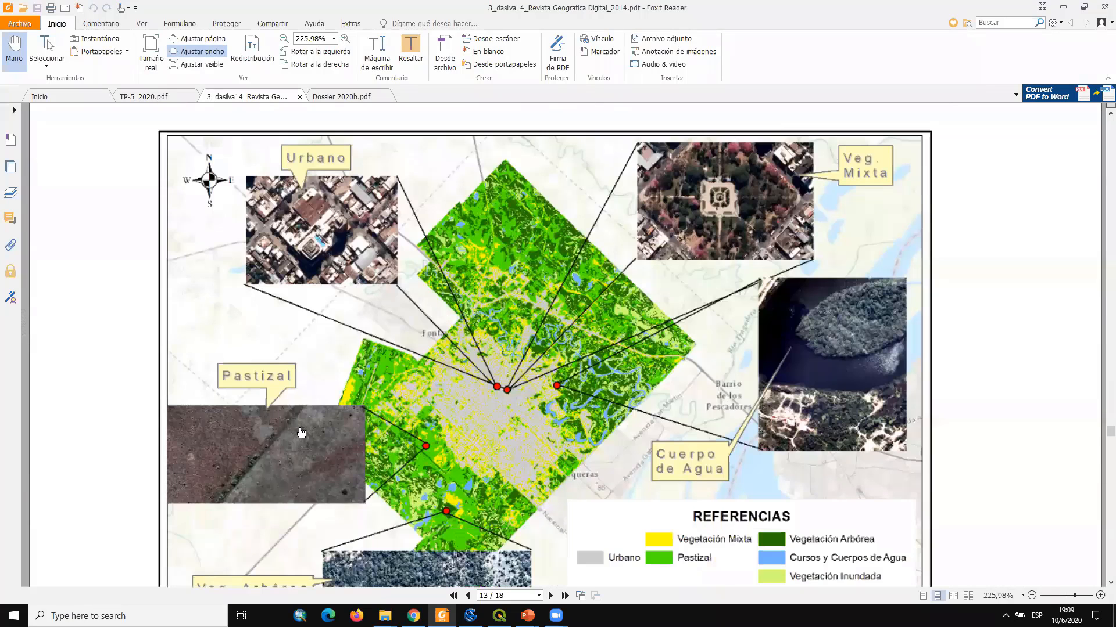
scroll(651, 384, down, 2)
scroll(635, 393, down, 3)
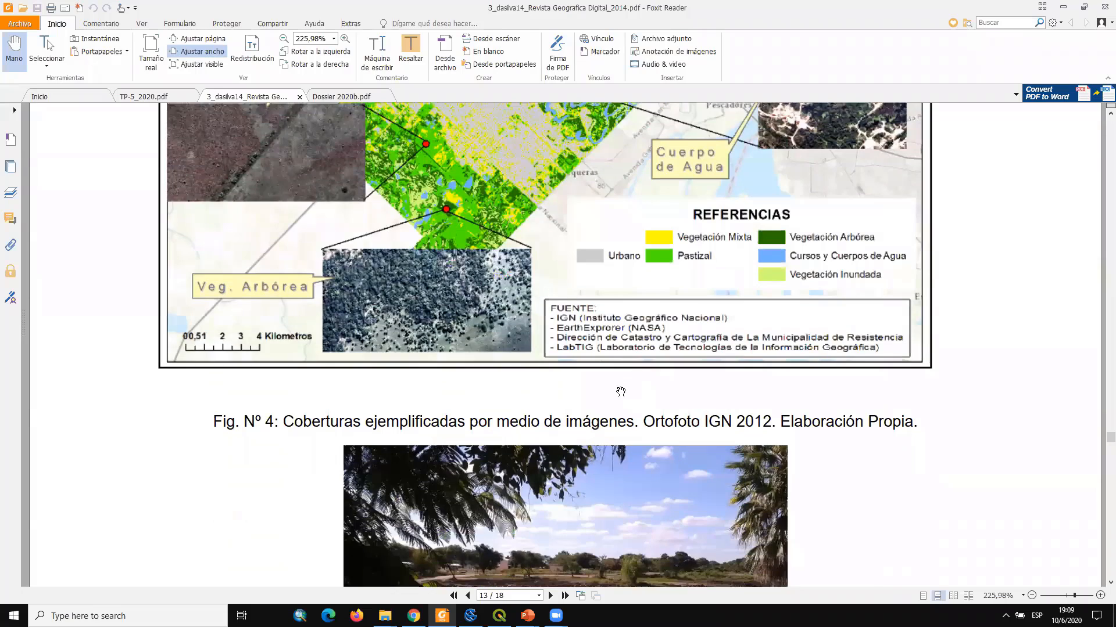
Return to the confusion matrix in Tabla 4 and mark the 62,34 value of Vegetación Arbórea
scroll(620, 392, down, 5)
scroll(505, 389, down, 5)
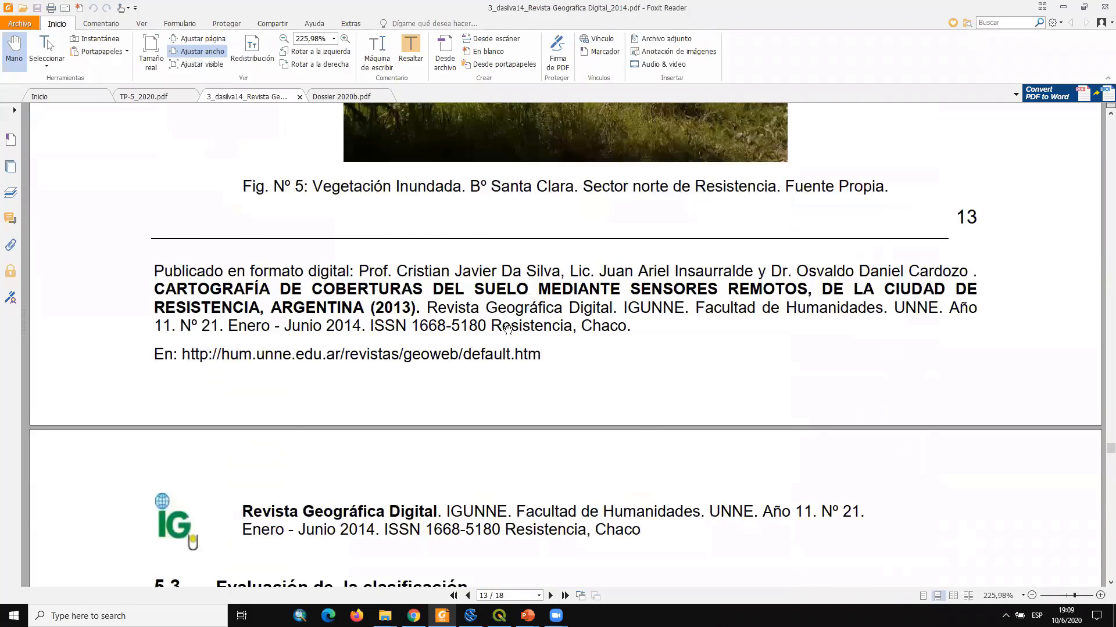
scroll(517, 395, down, 5)
scroll(521, 400, down, 4)
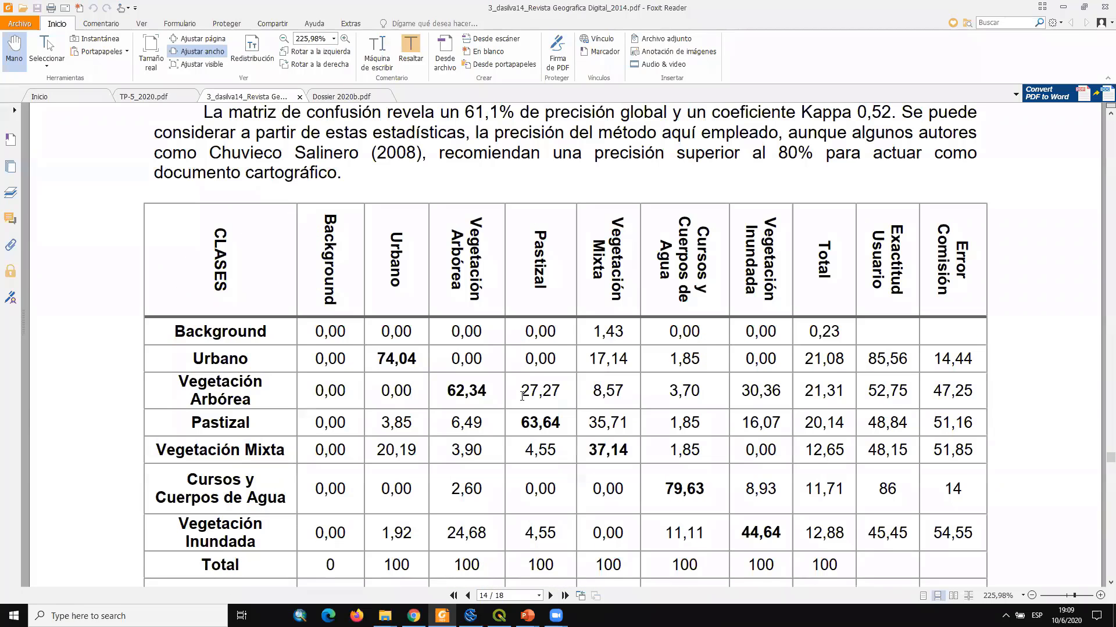
scroll(522, 396, down, 1)
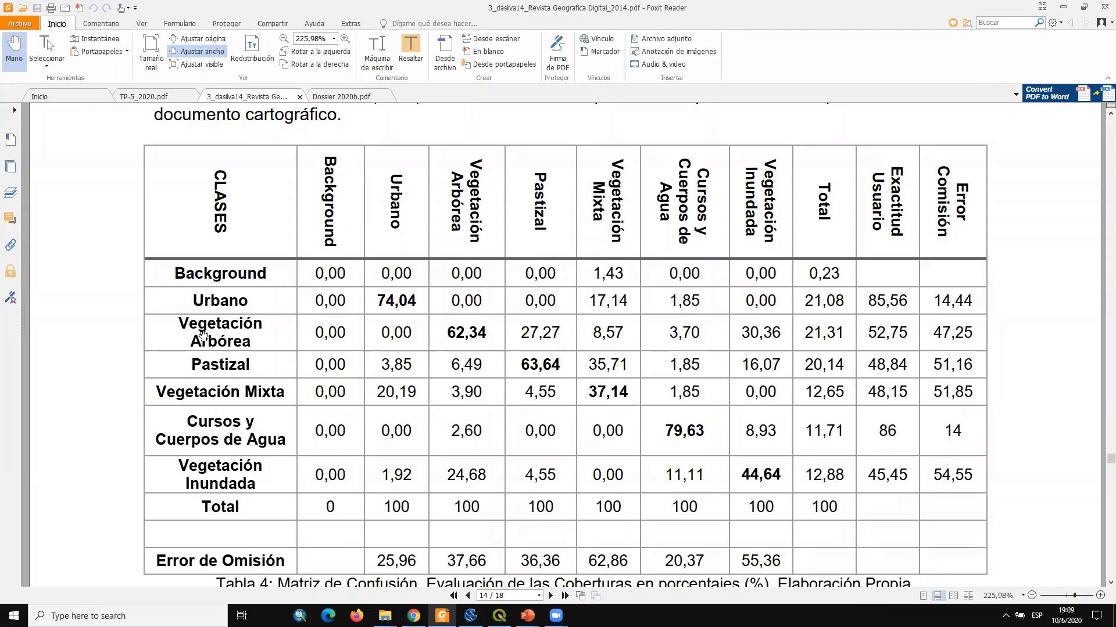
triple_click(470, 336)
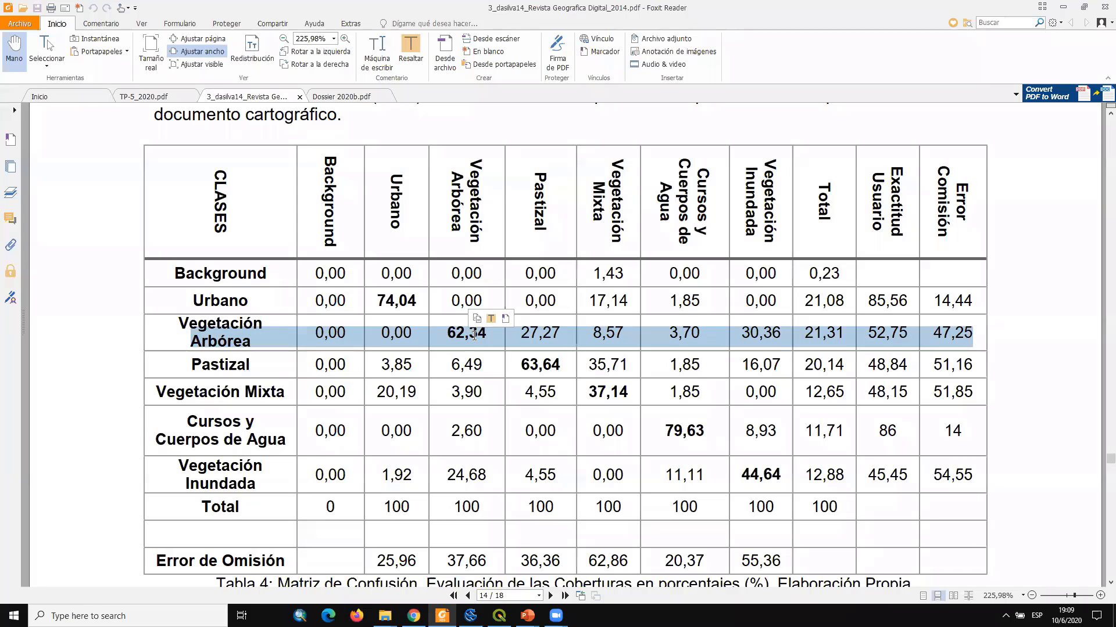
click(475, 336)
double_click(474, 335)
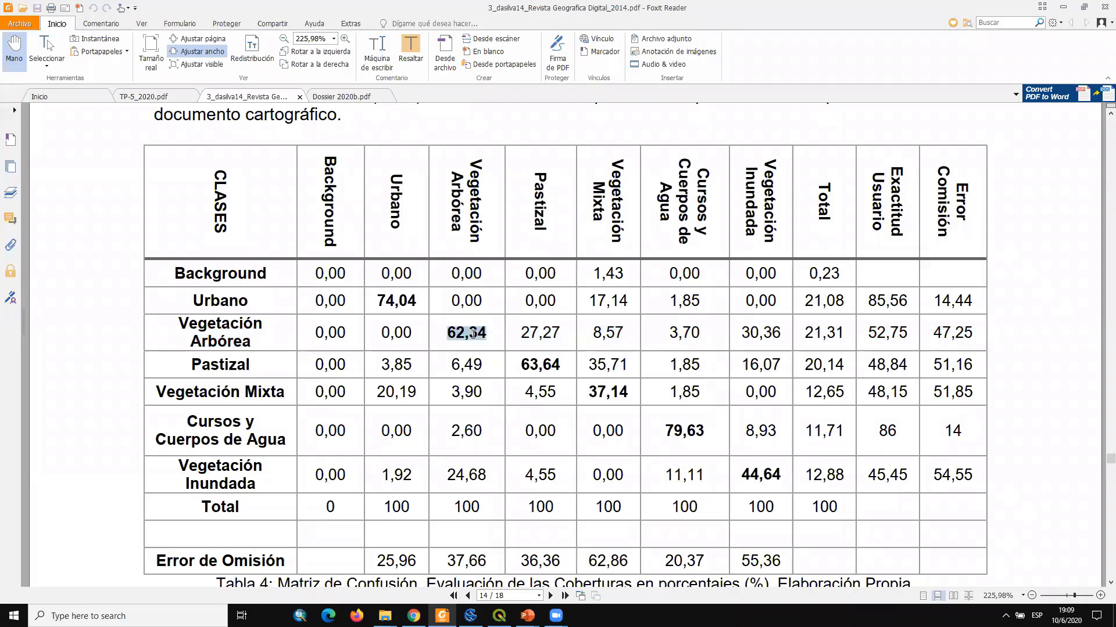
Mark the 24,68 value in the Vegetación Inundada row under the Vegetación Arbórea column
click(253, 485)
double_click(468, 473)
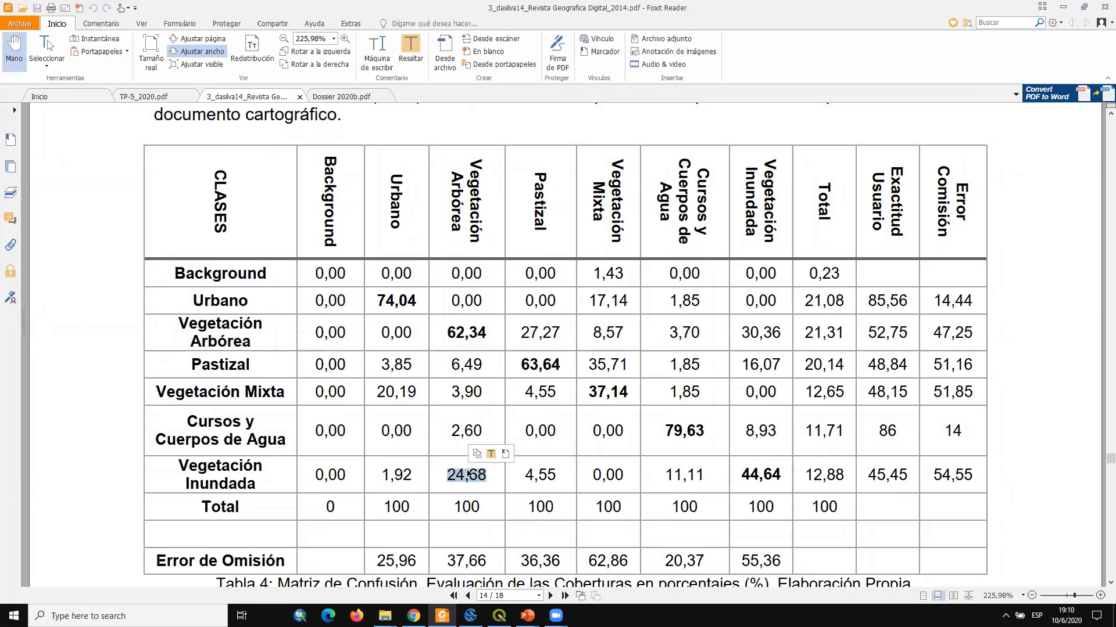
click(611, 376)
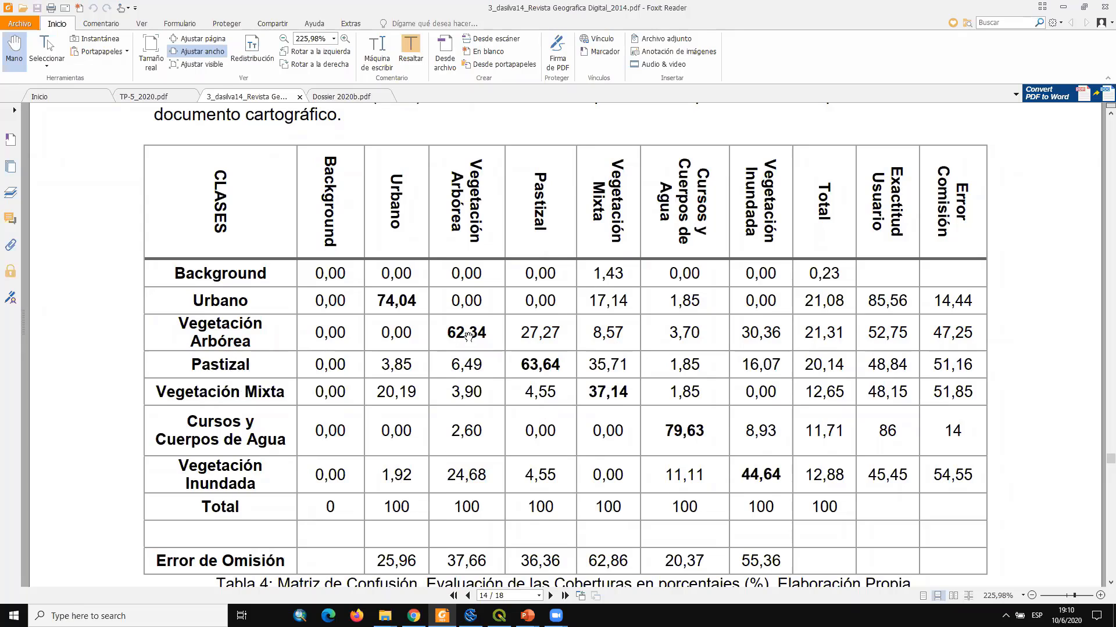
double_click(459, 474)
scroll(459, 413, down, 1)
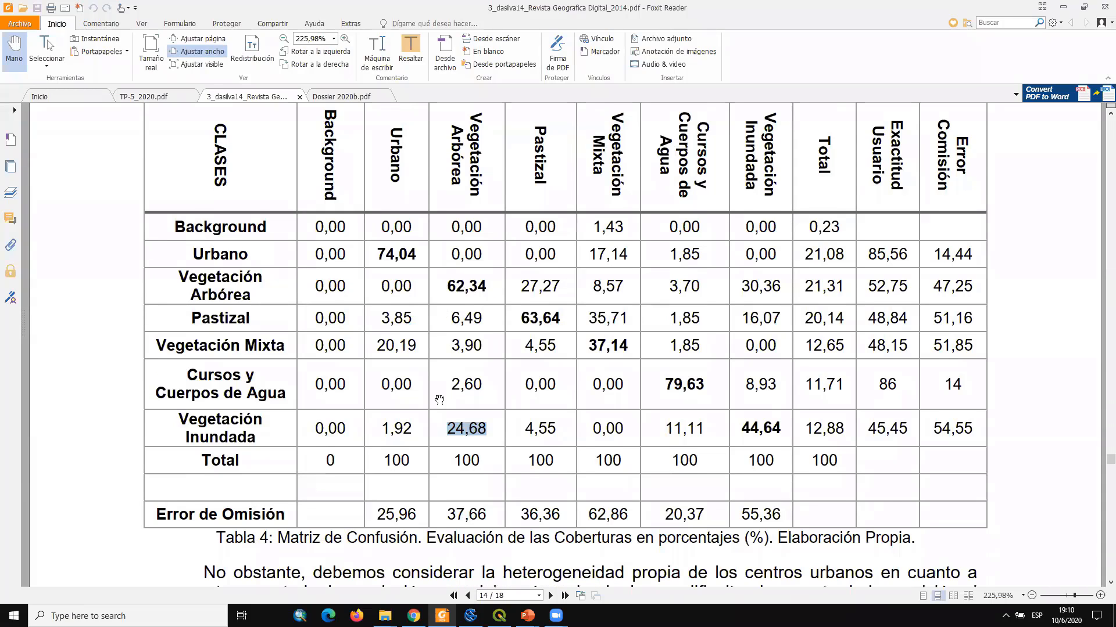
click(462, 430)
scroll(465, 294, up, 1)
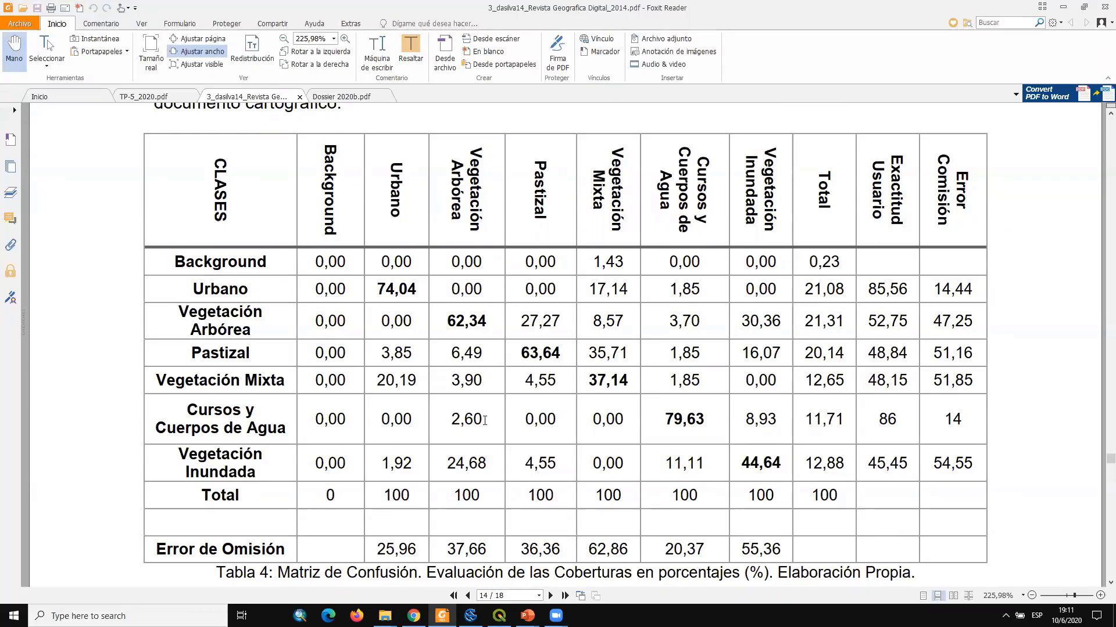
Mark the Urbano row and the 79,63 value of Cursos y Cuerpos de Agua in the confusion matrix
triple_click(452, 289)
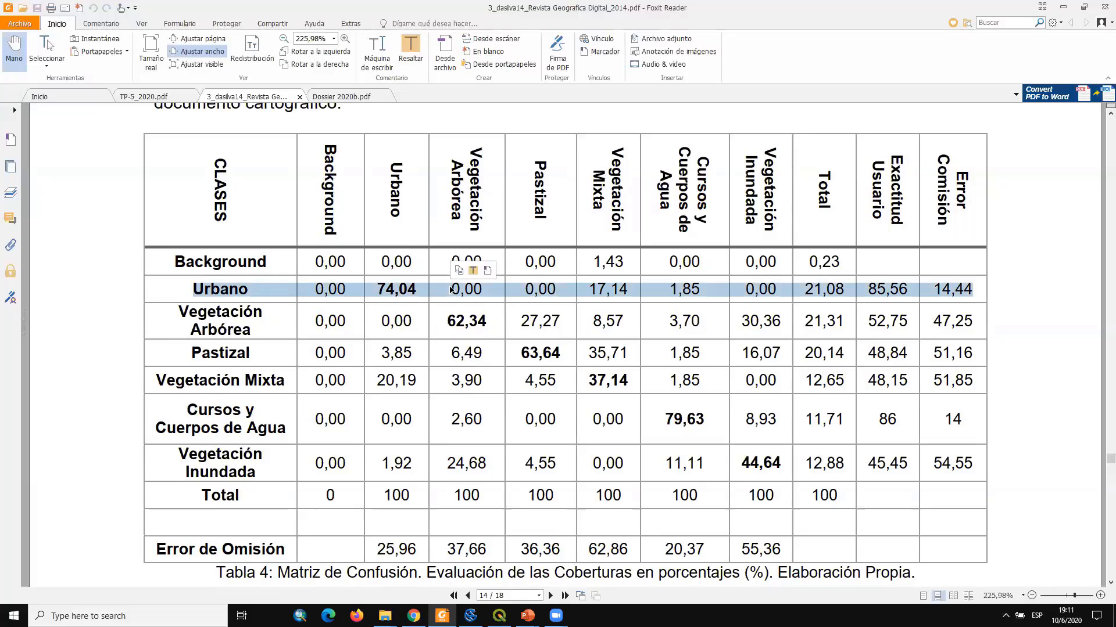
click(453, 285)
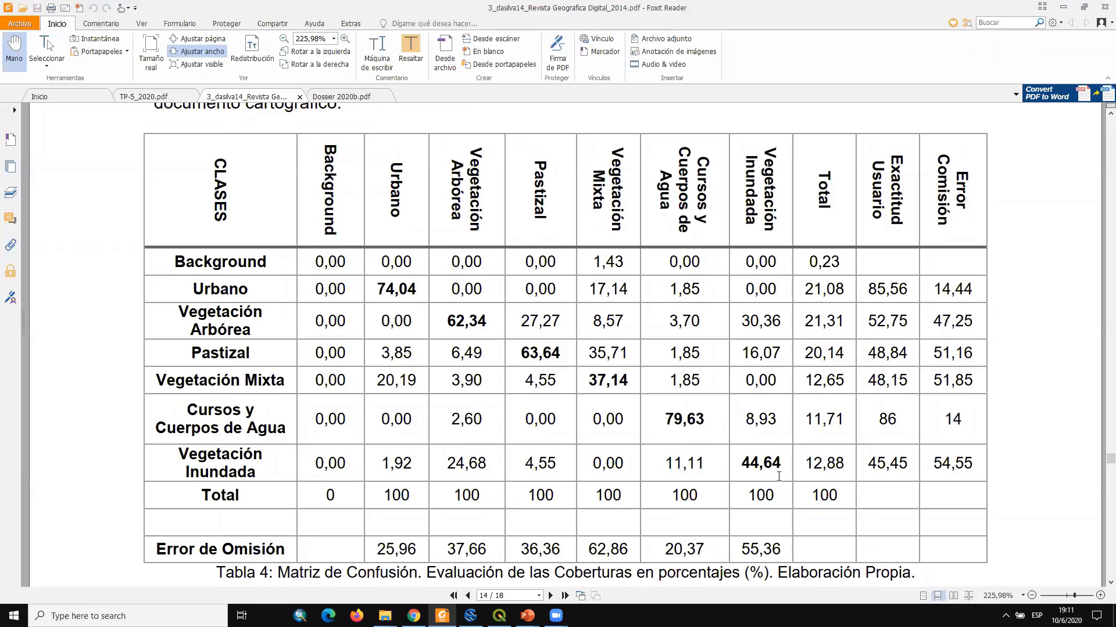
double_click(684, 428)
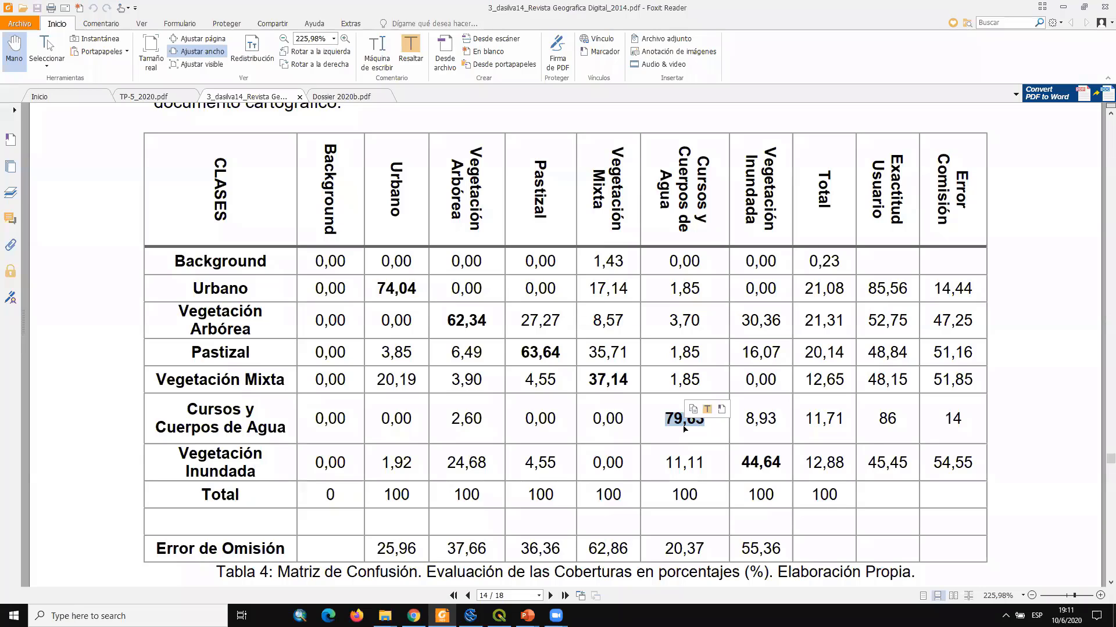
click(703, 427)
triple_click(698, 423)
click(699, 423)
scroll(765, 305, down, 1)
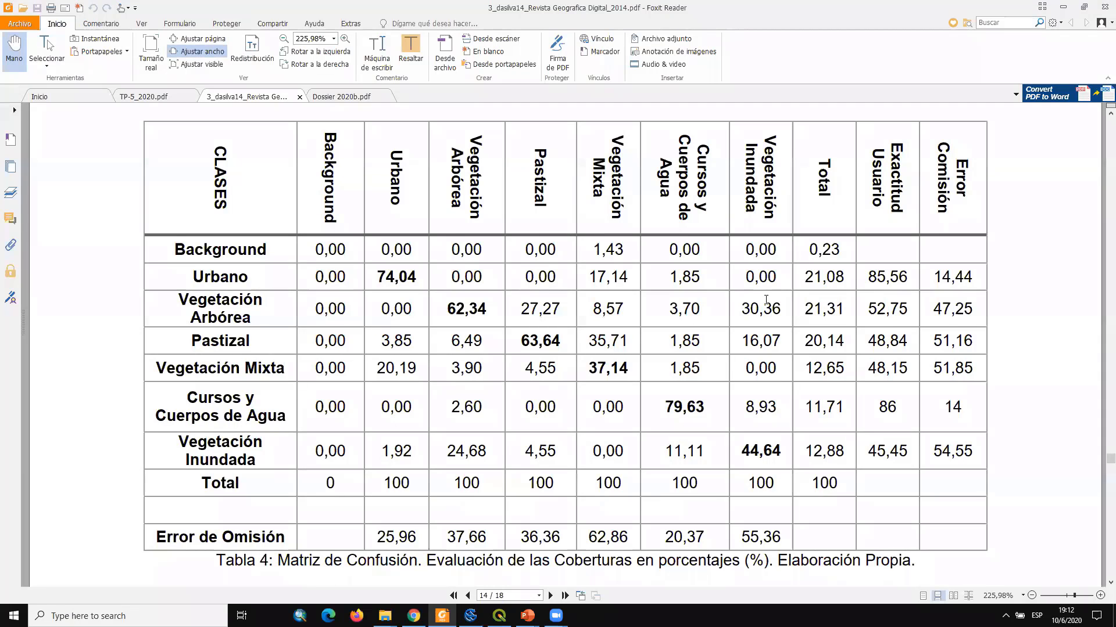
Revisit the Fig. 4 land-cover map on page 13 and review its class samples, legend and sources
scroll(826, 219, up, 5)
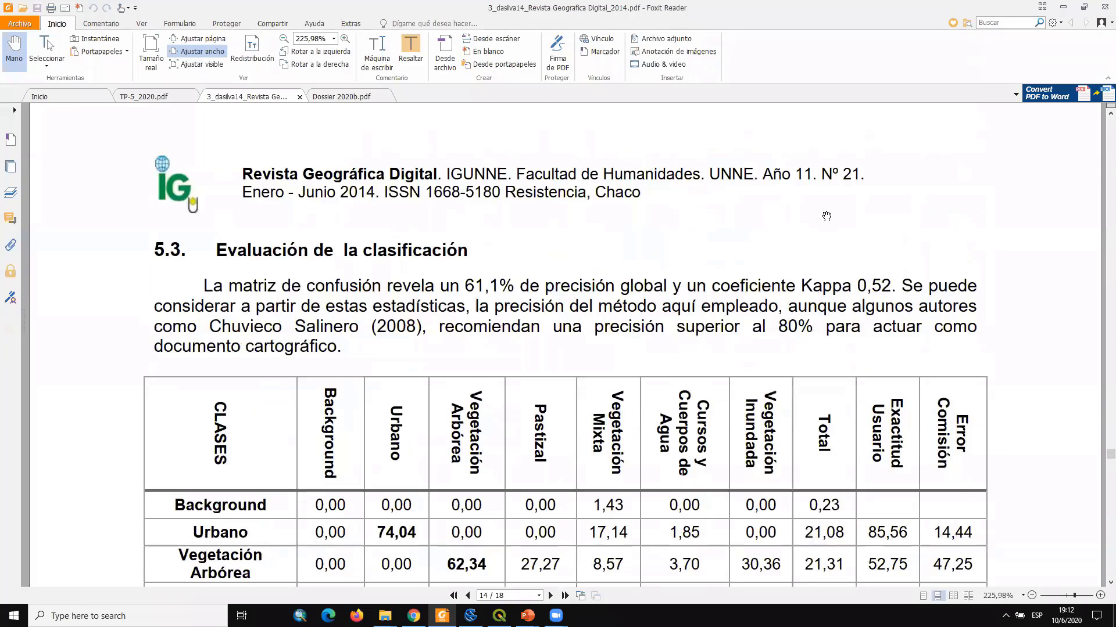
scroll(826, 218, up, 10)
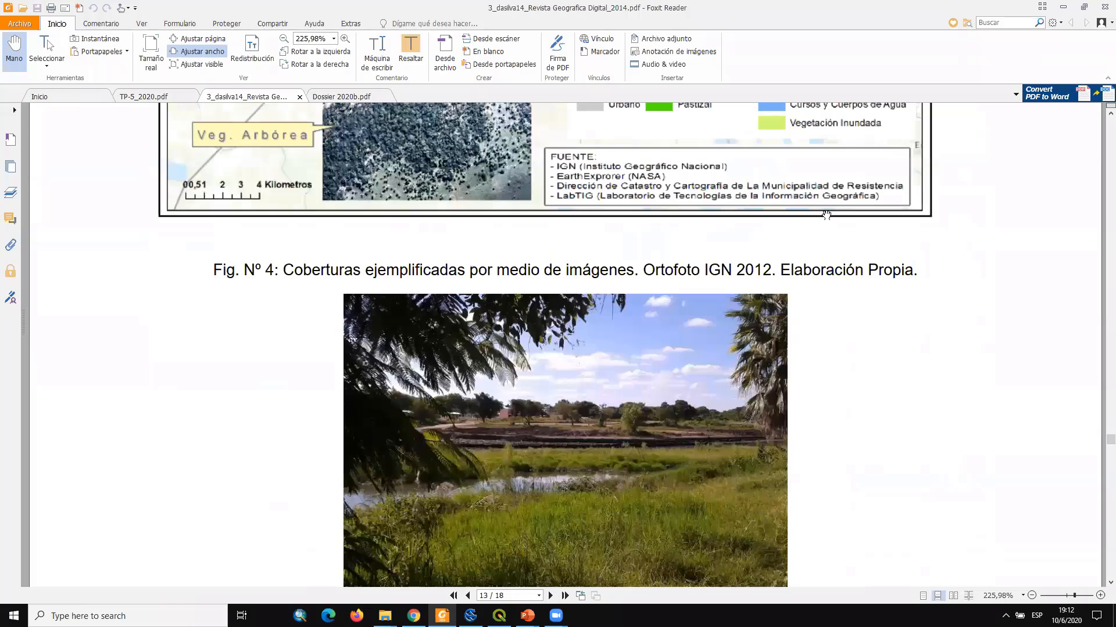
scroll(826, 215, up, 7)
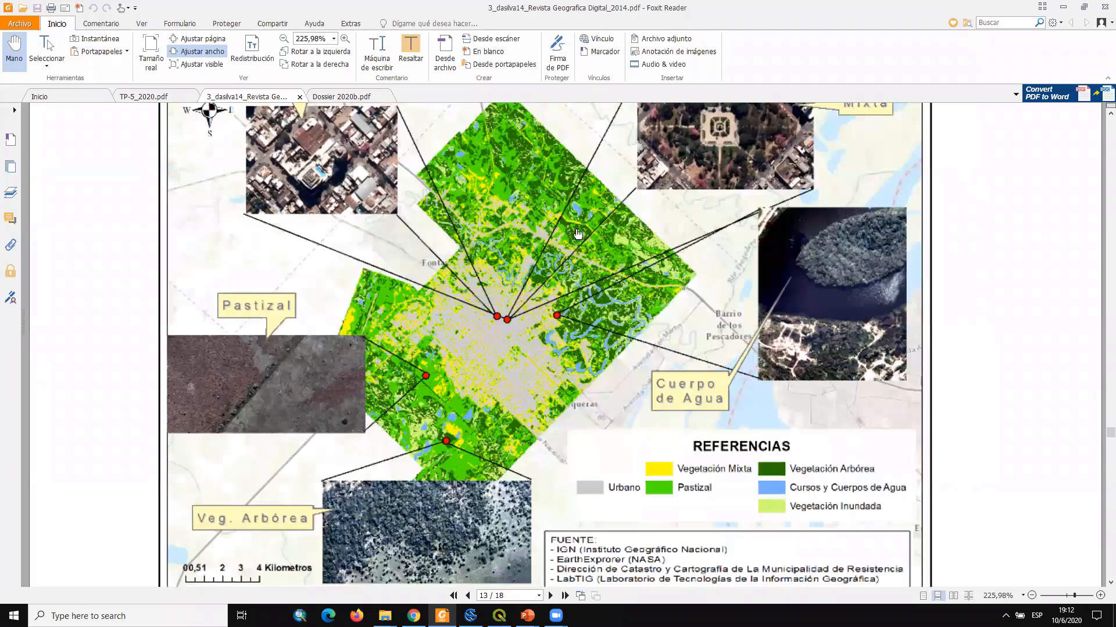
scroll(578, 234, up, 1)
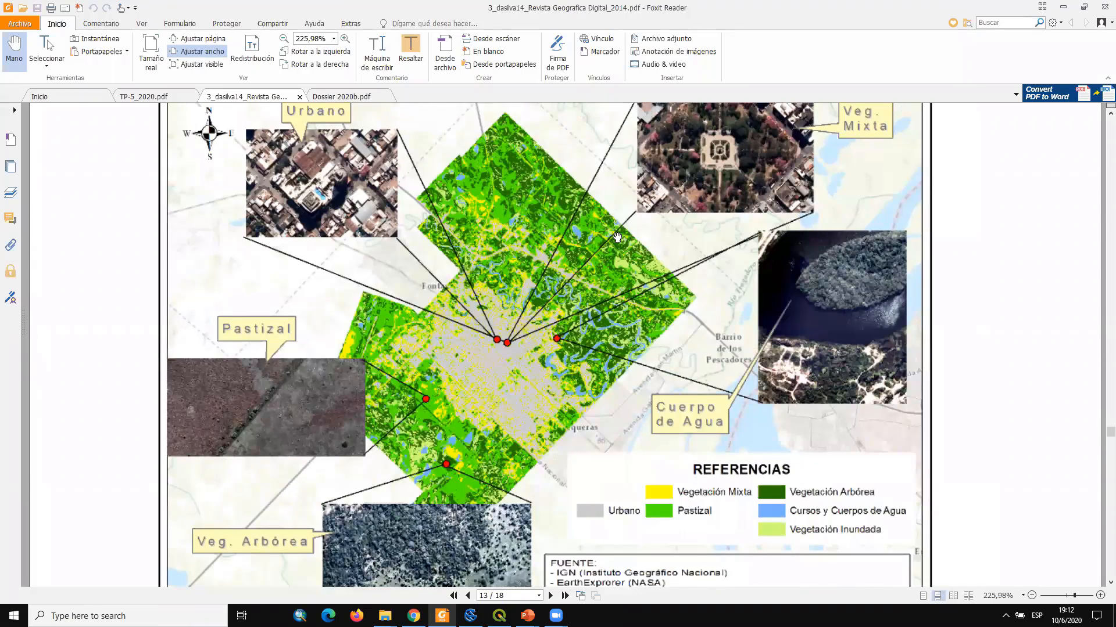
scroll(617, 238, down, 2)
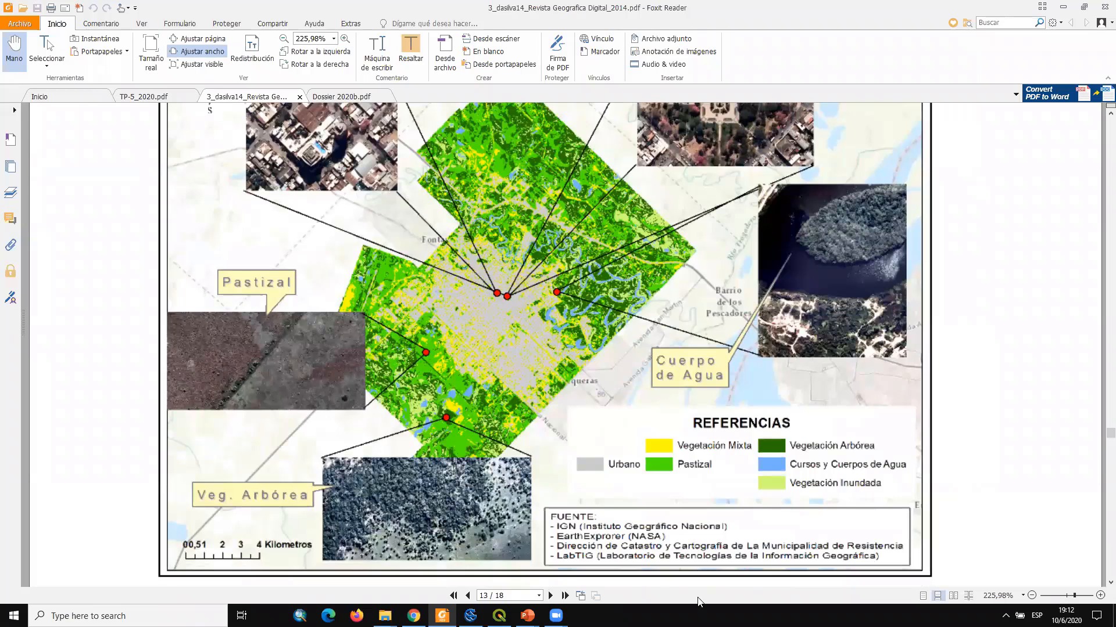
Move on from the Fig. 4 land-cover map to the confusion matrix in Tabla 4 on page 14
scroll(700, 603, up, 1)
scroll(700, 603, down, 2)
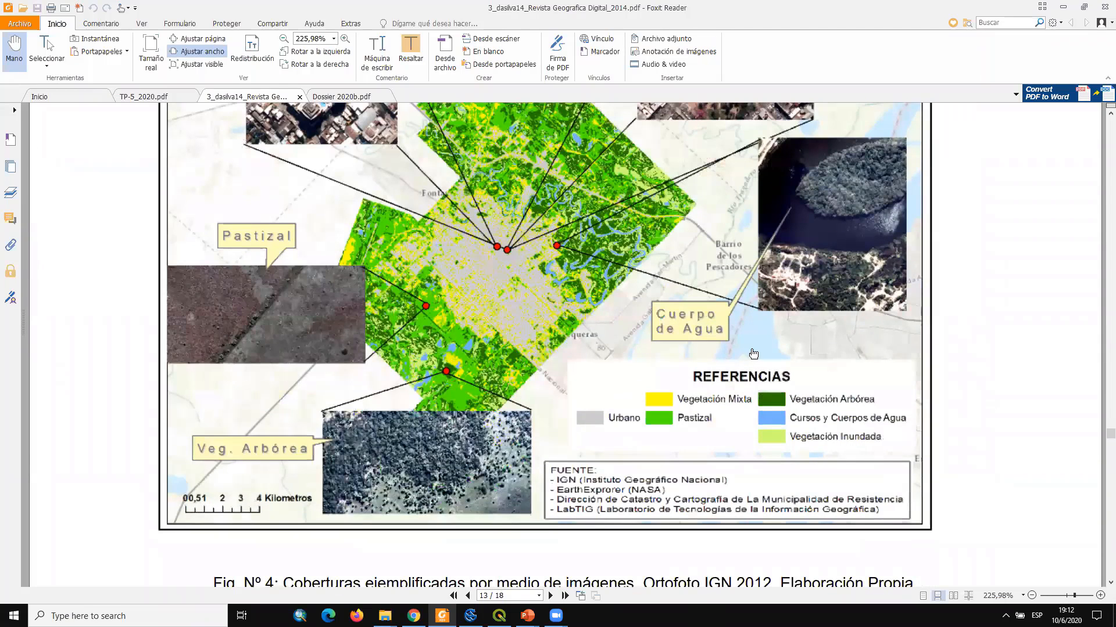
scroll(718, 351, down, 15)
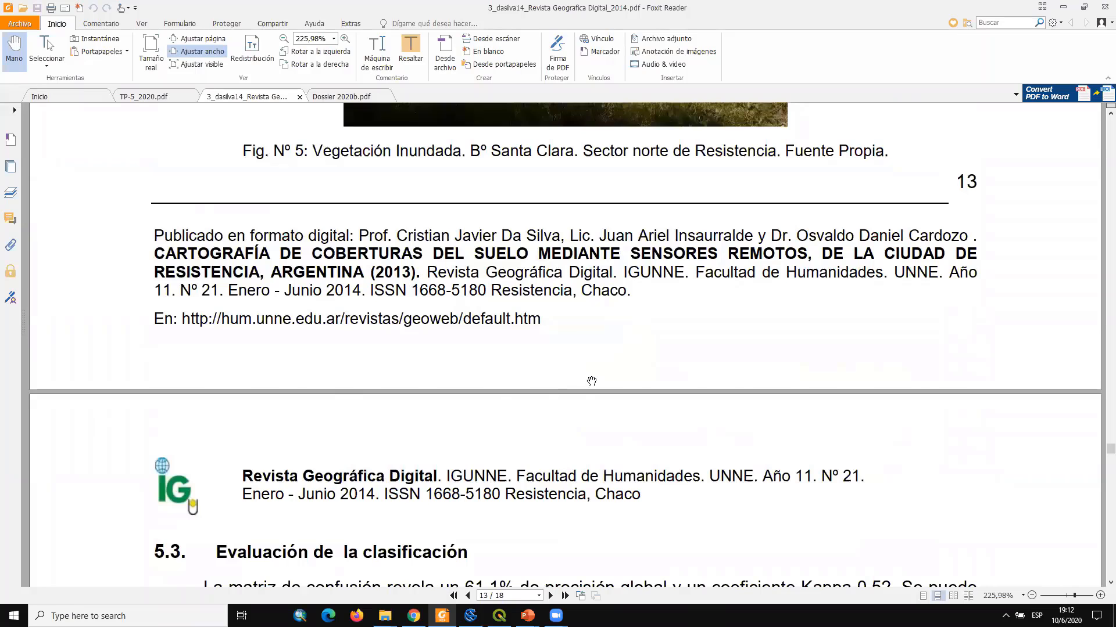
scroll(590, 369, down, 15)
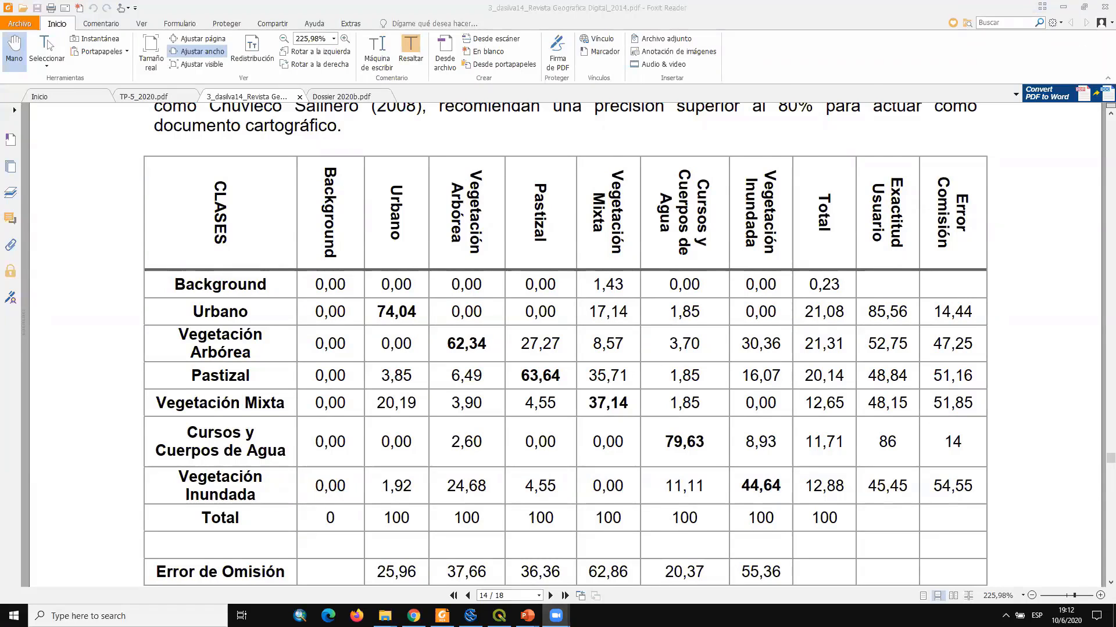
mouse_move(556, 616)
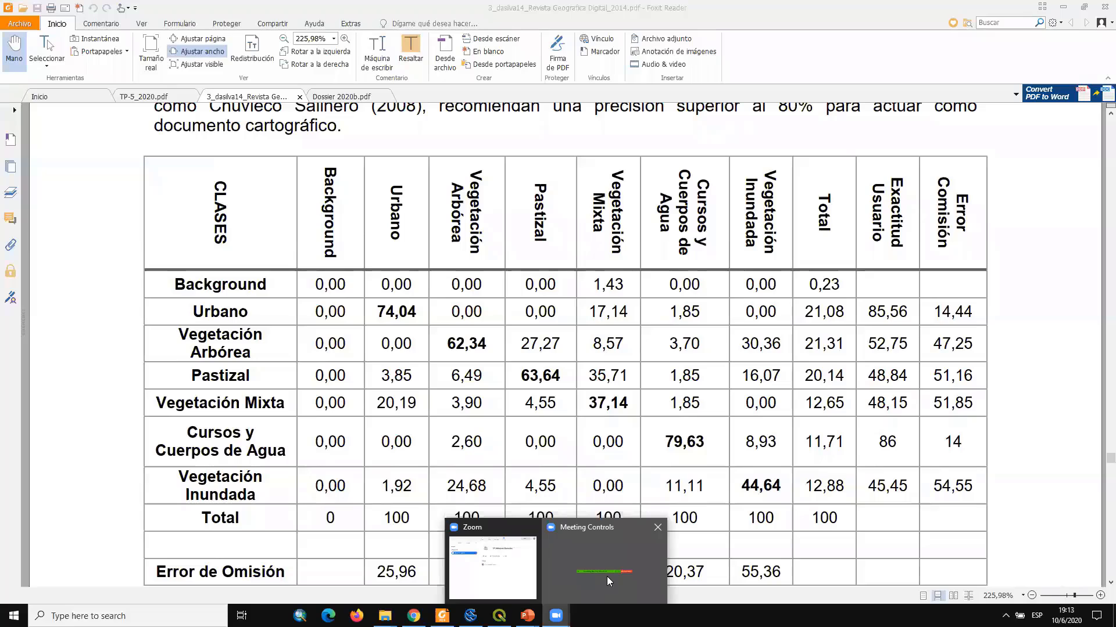
Read the discussion of each cover class's accuracy below Tabla 4, continuing onto page 15
scroll(898, 383, down, 3)
scroll(899, 382, down, 10)
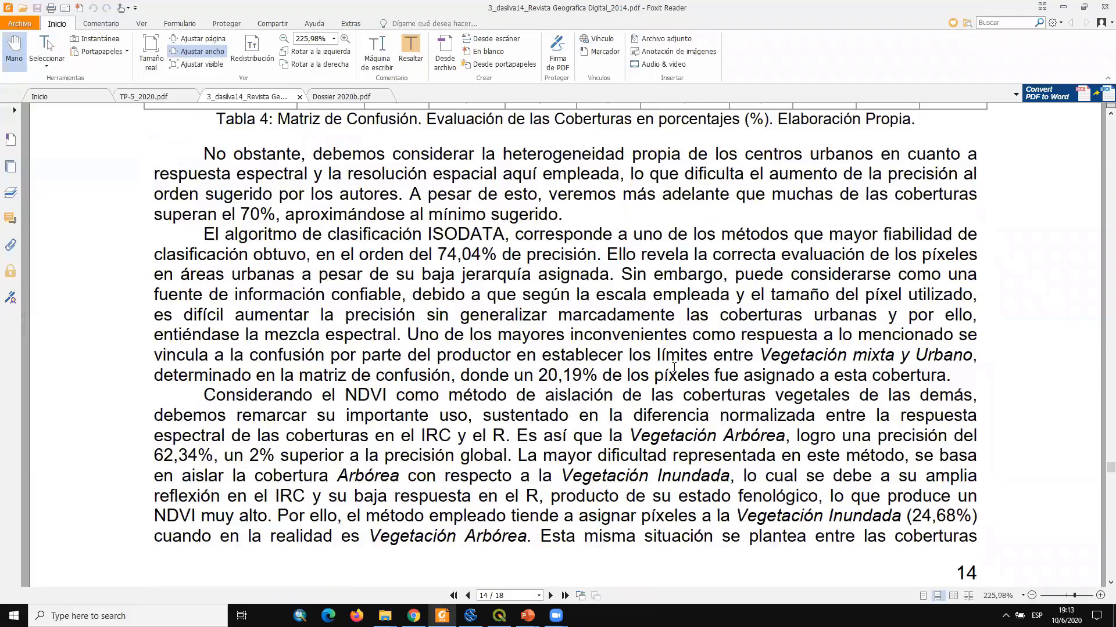
scroll(654, 351, down, 5)
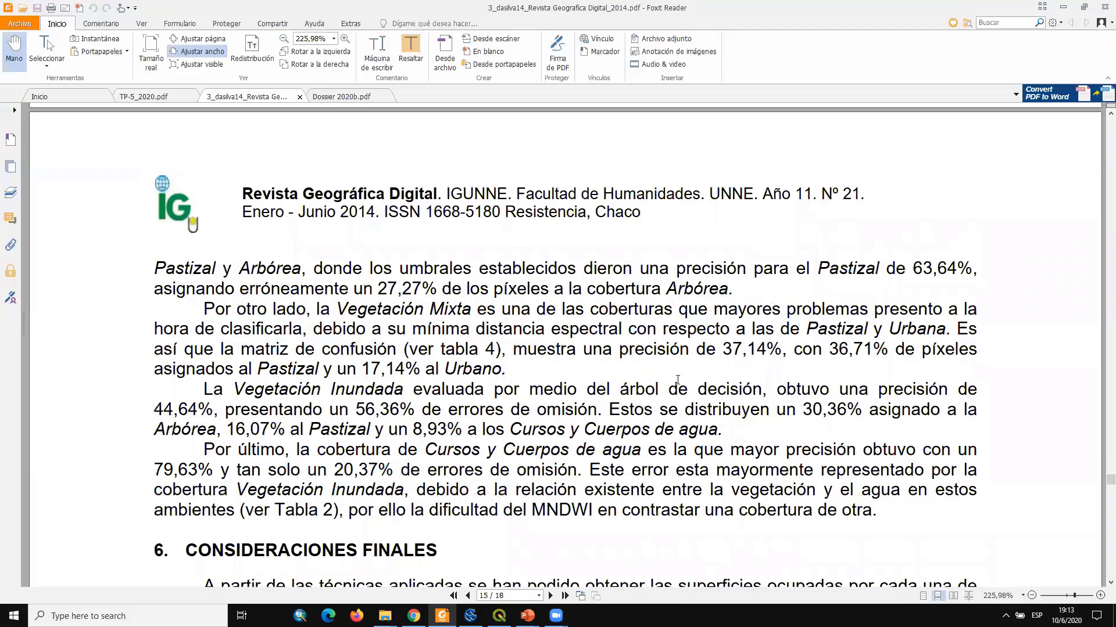
scroll(986, 399, down, 2)
scroll(985, 395, up, 5)
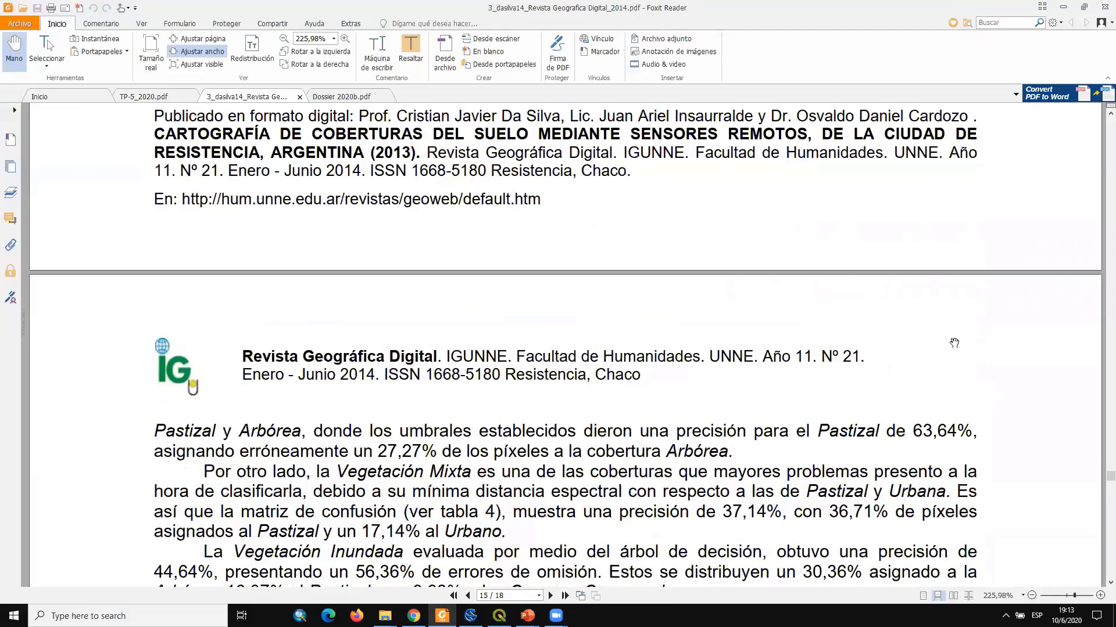
Return to section 5.3 and review the global precision and Kappa paragraph together with the confusion matrix
scroll(955, 339, up, 12)
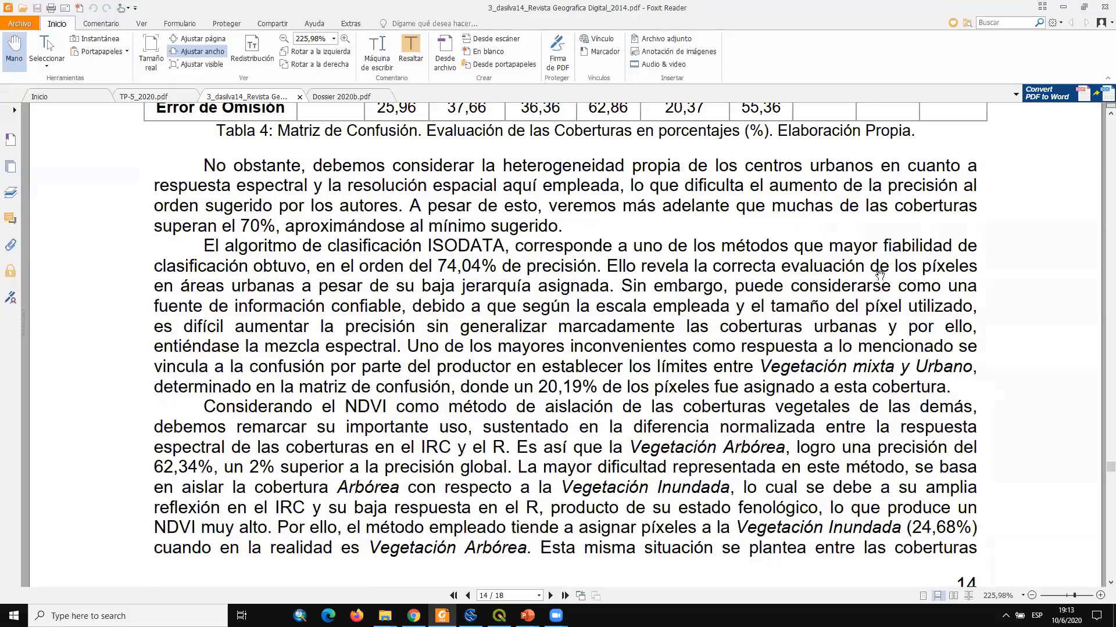
scroll(881, 267, up, 10)
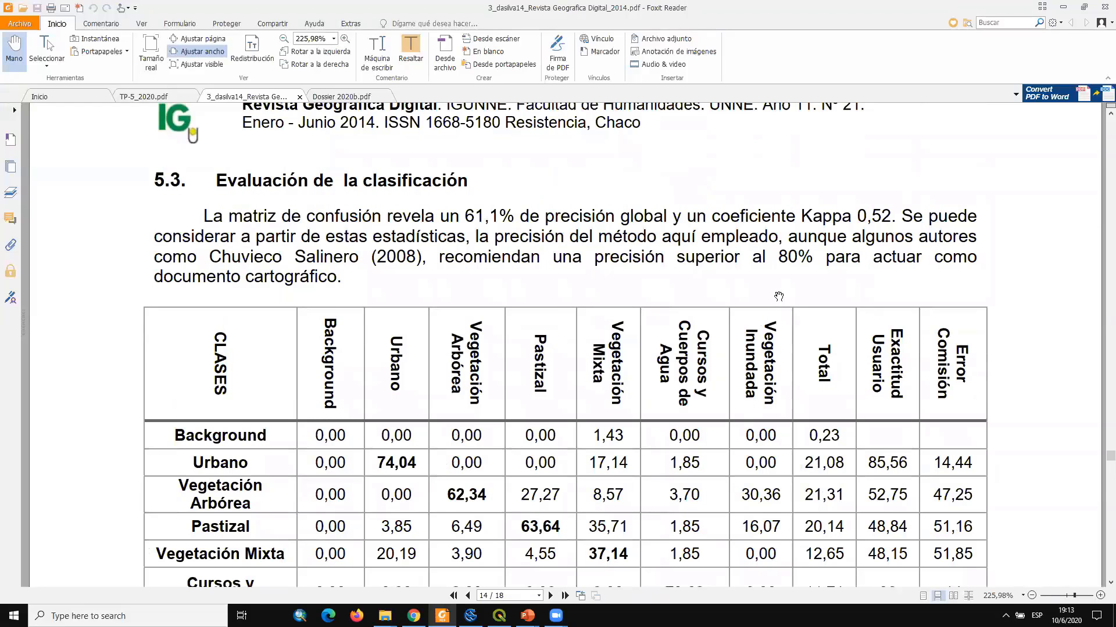
scroll(788, 333, down, 4)
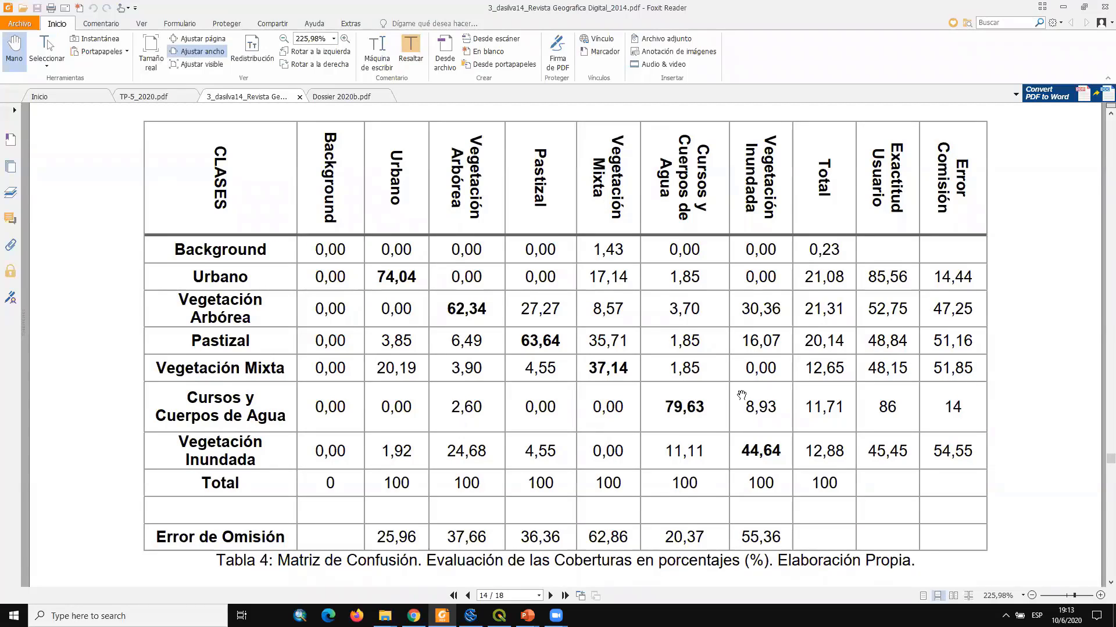
scroll(742, 395, up, 1)
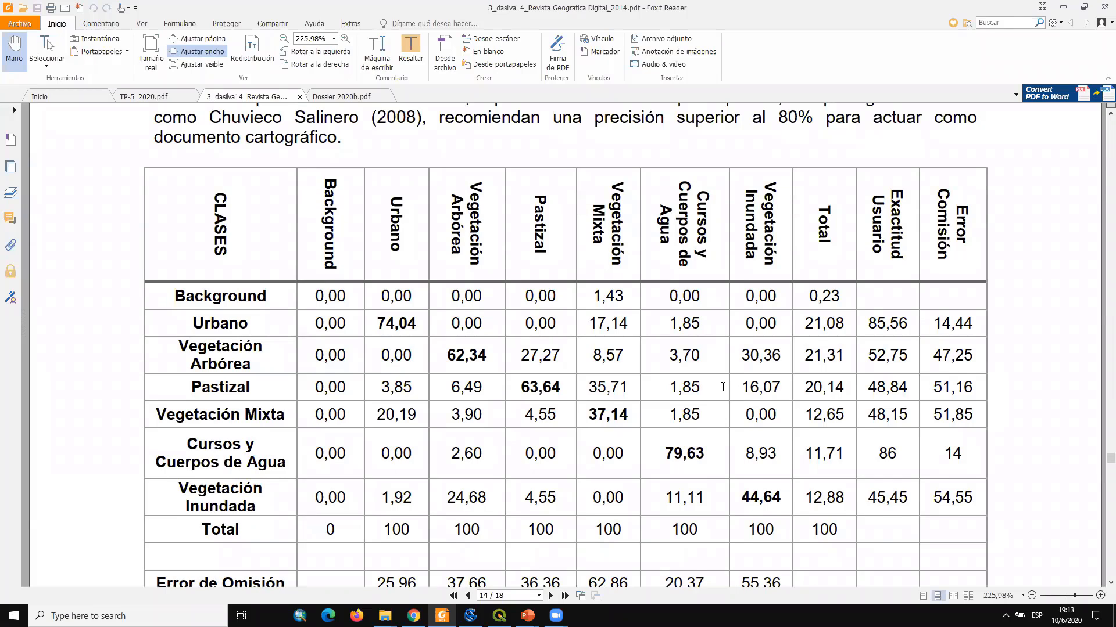
scroll(723, 387, up, 4)
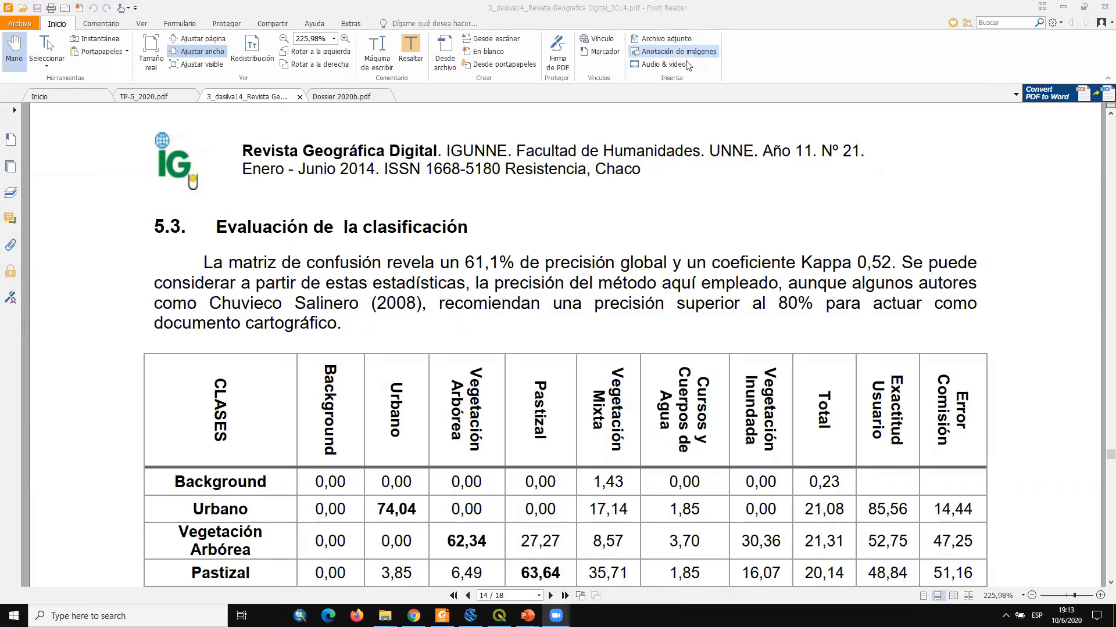
click(1014, 228)
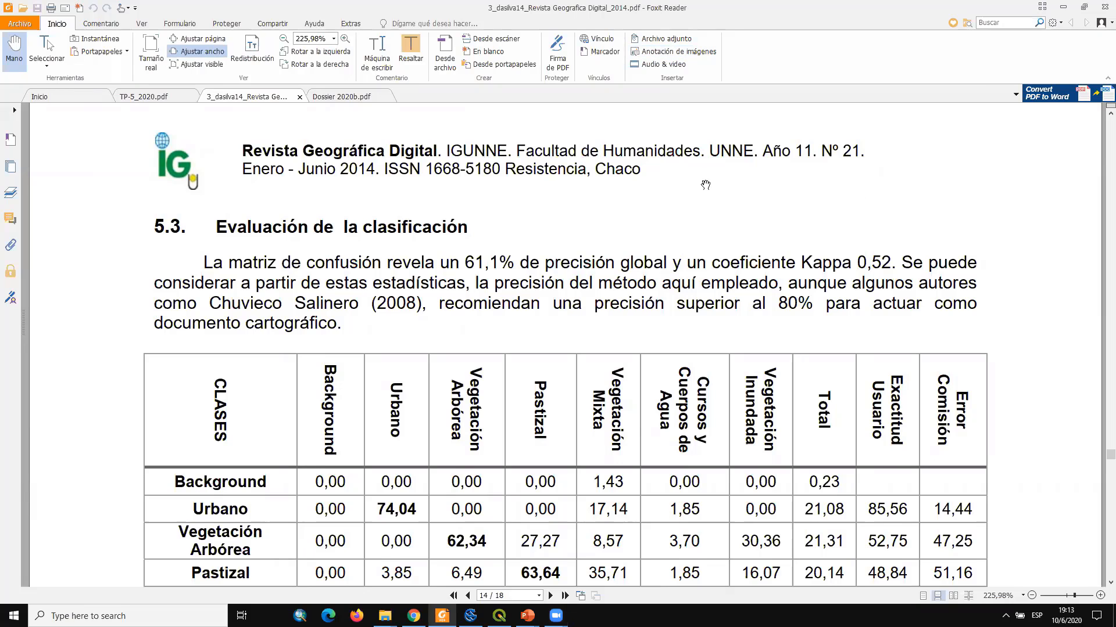
scroll(616, 244, down, 4)
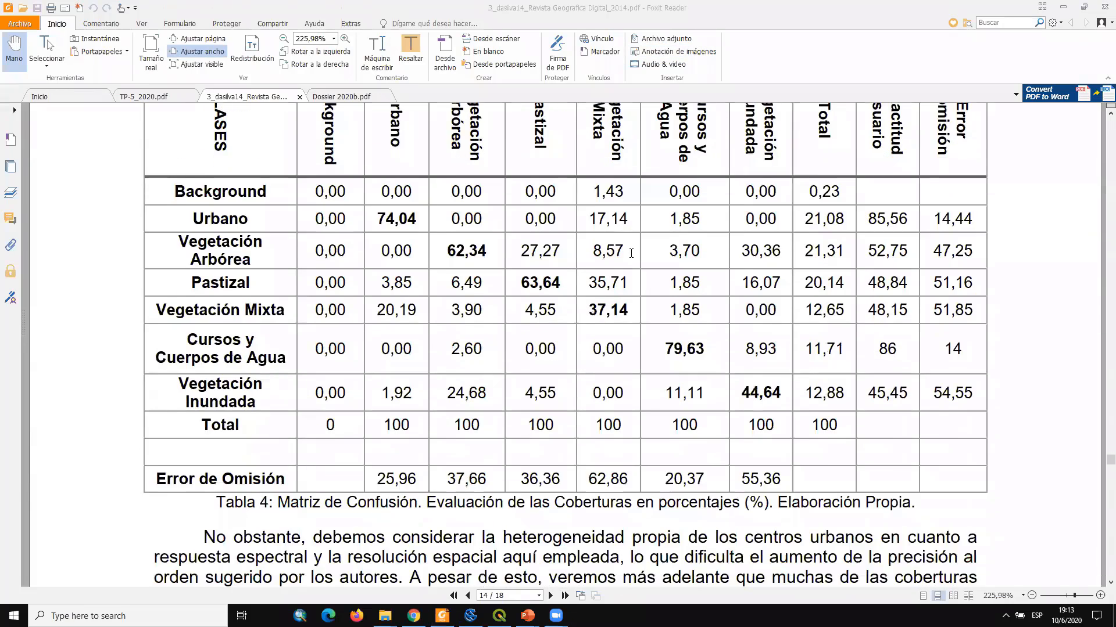
Go back to page 13 and review the Fig. 5 flooded vegetation photo and the Fig. 4 land-cover map
scroll(631, 253, up, 2)
scroll(631, 253, up, 6)
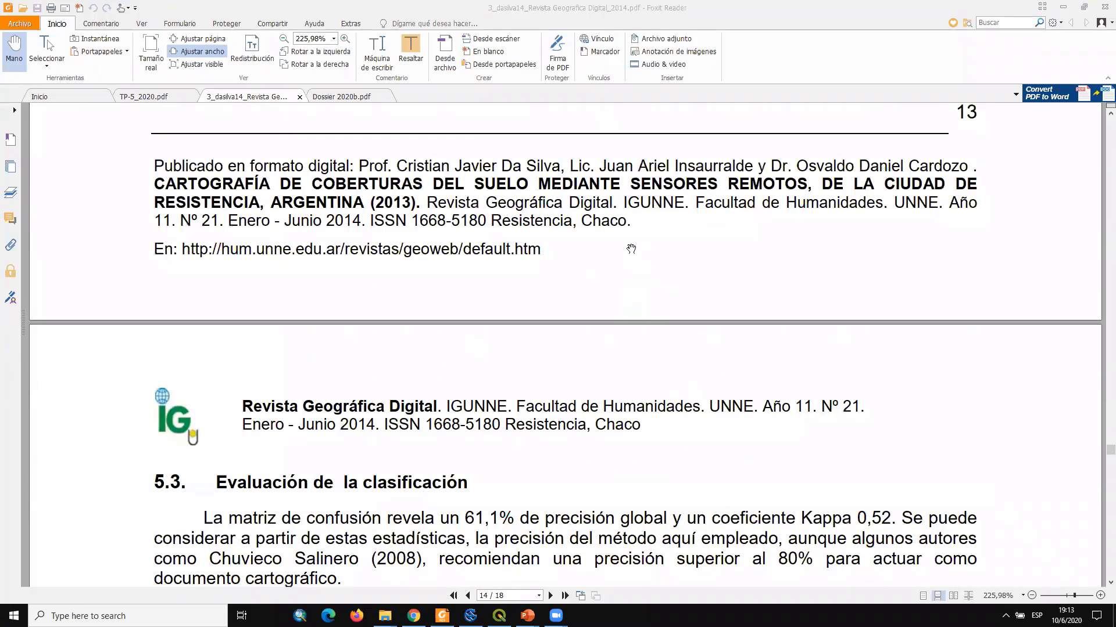
scroll(633, 245, up, 4)
scroll(633, 245, up, 2)
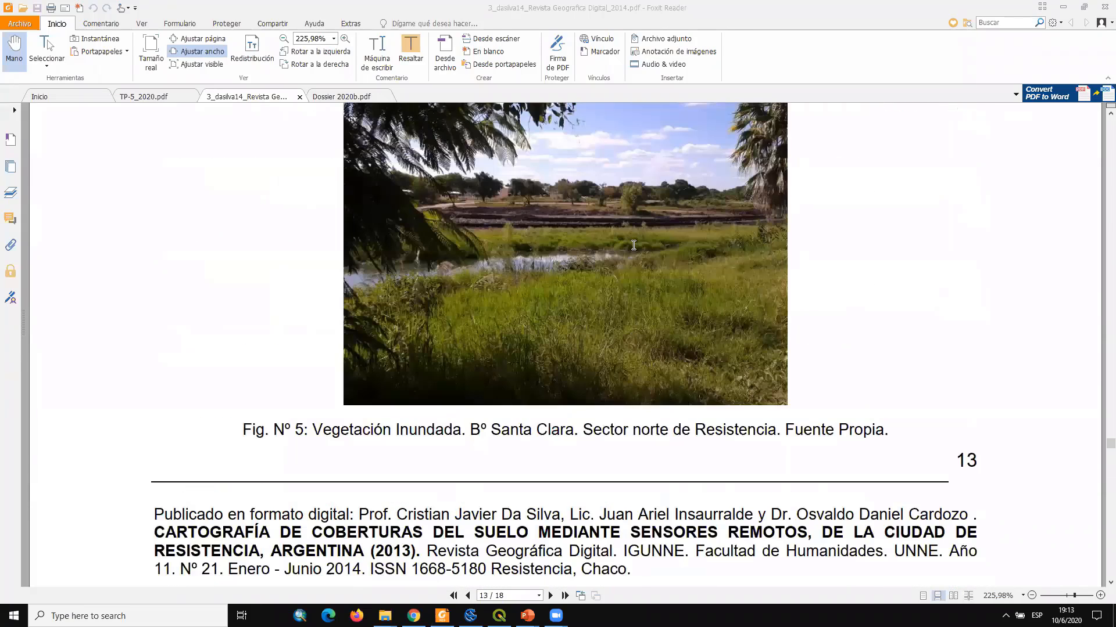
scroll(633, 248, up, 3)
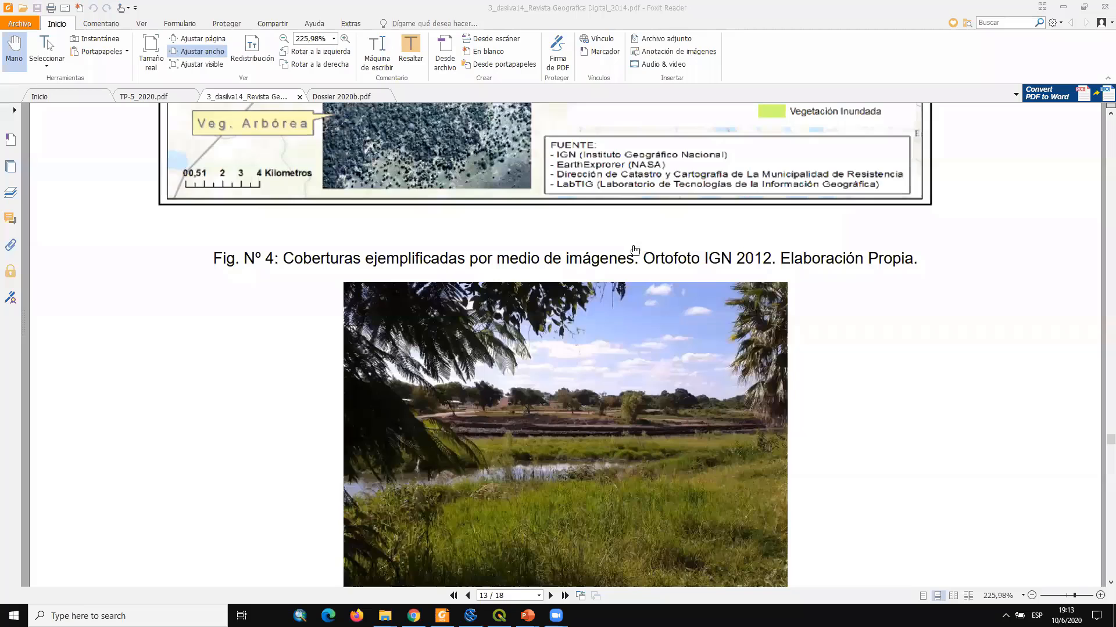
scroll(634, 250, up, 3)
scroll(638, 250, up, 2)
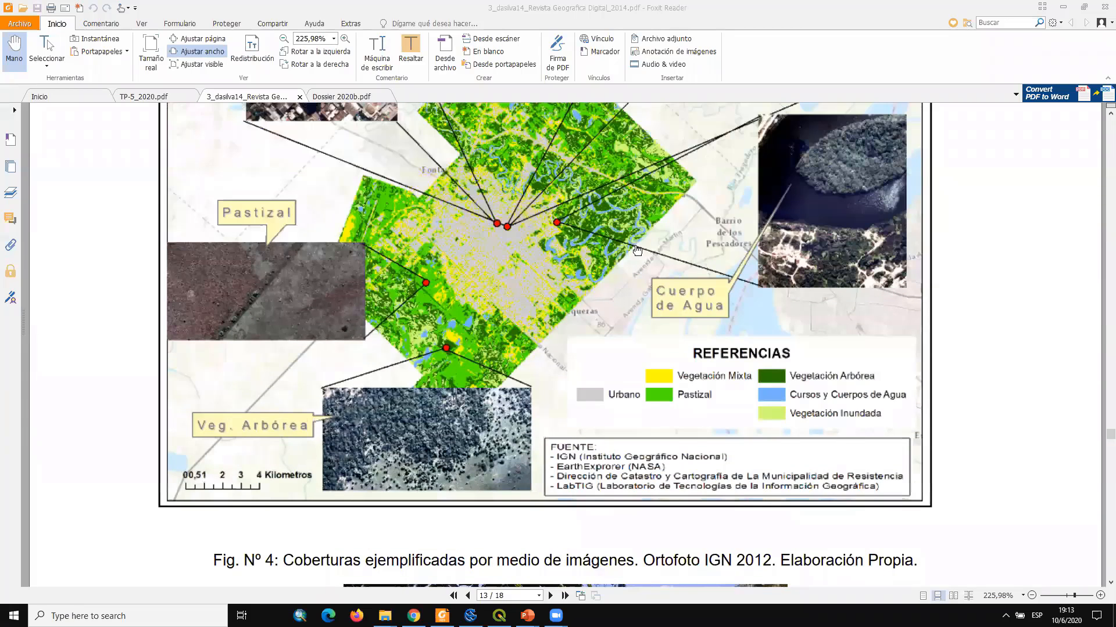
scroll(638, 251, up, 2)
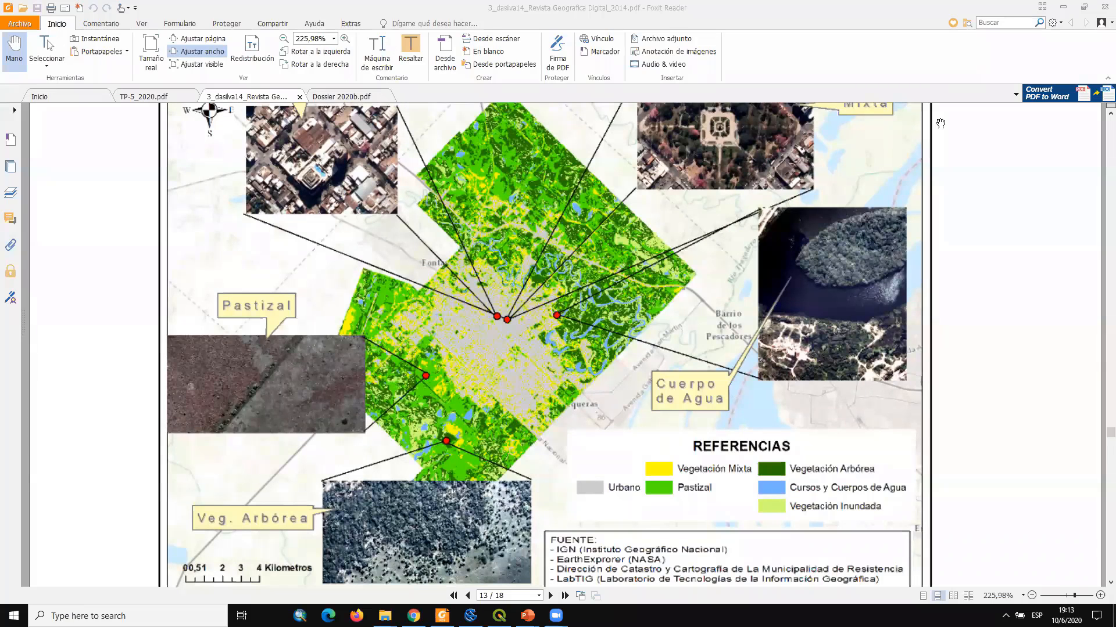
Minimize the article, SAGA and File Explorer windows to clear the desktop
click(1062, 9)
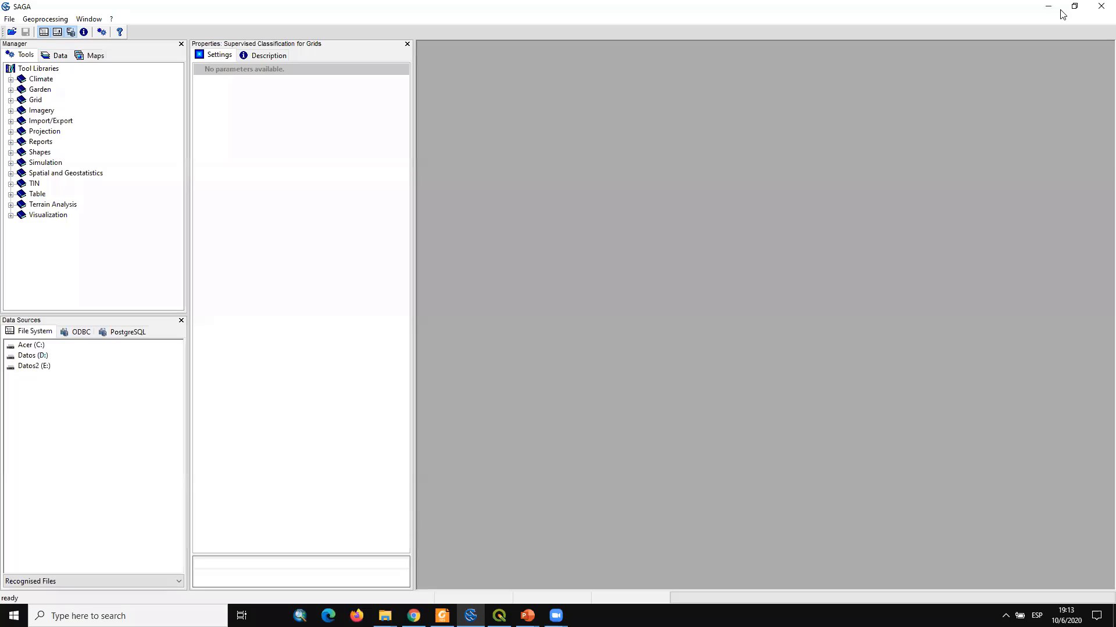
click(556, 616)
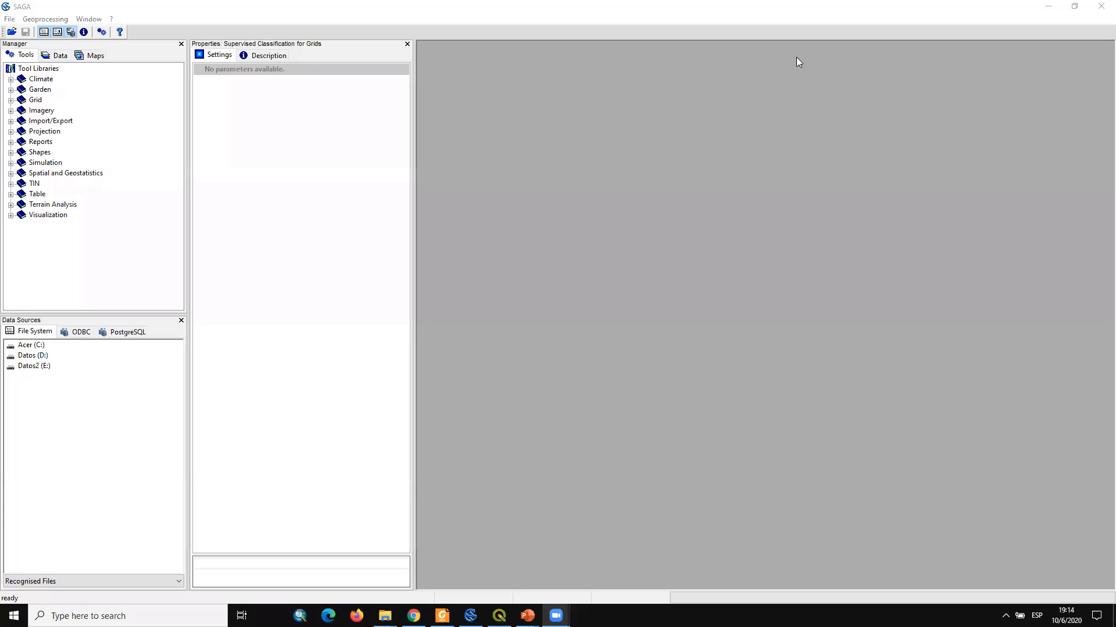
key(alt+Tab)
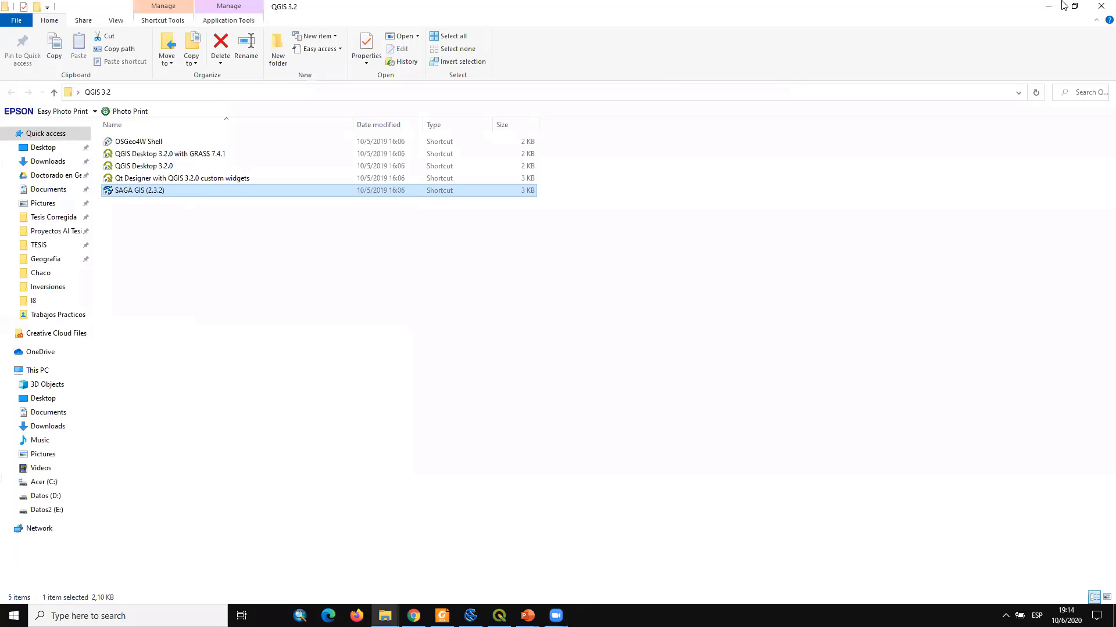
drag(1063, 5, 680, 60)
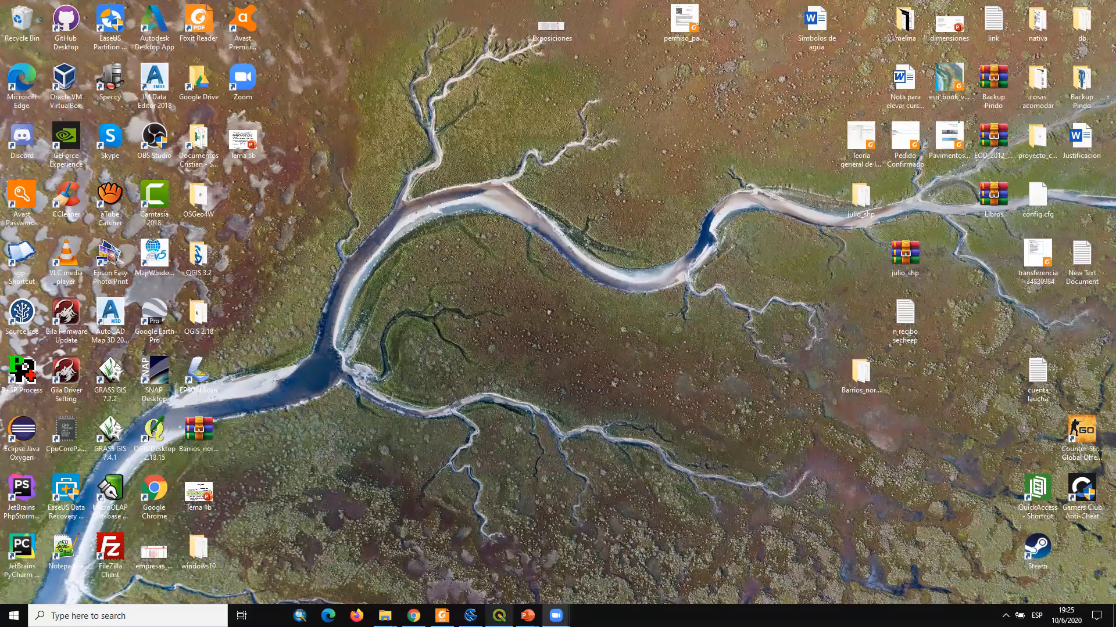
Switch to QGIS, then show the SAGA GIS (2.3.2) shortcut in the QGIS 3.2 folder and minimize that folder
click(499, 615)
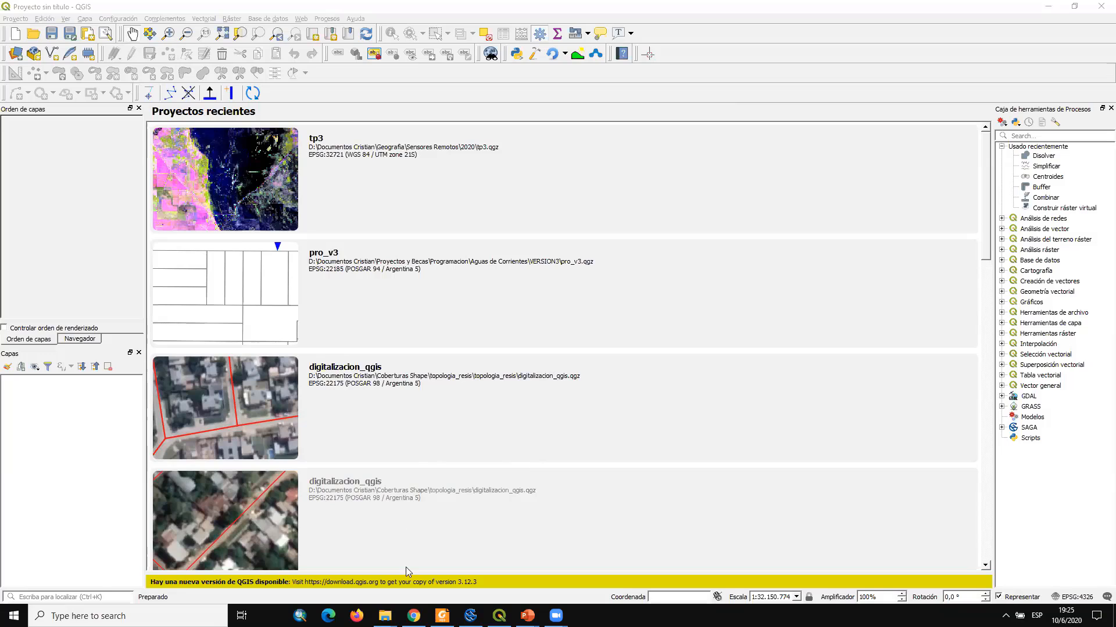
mouse_move(385, 621)
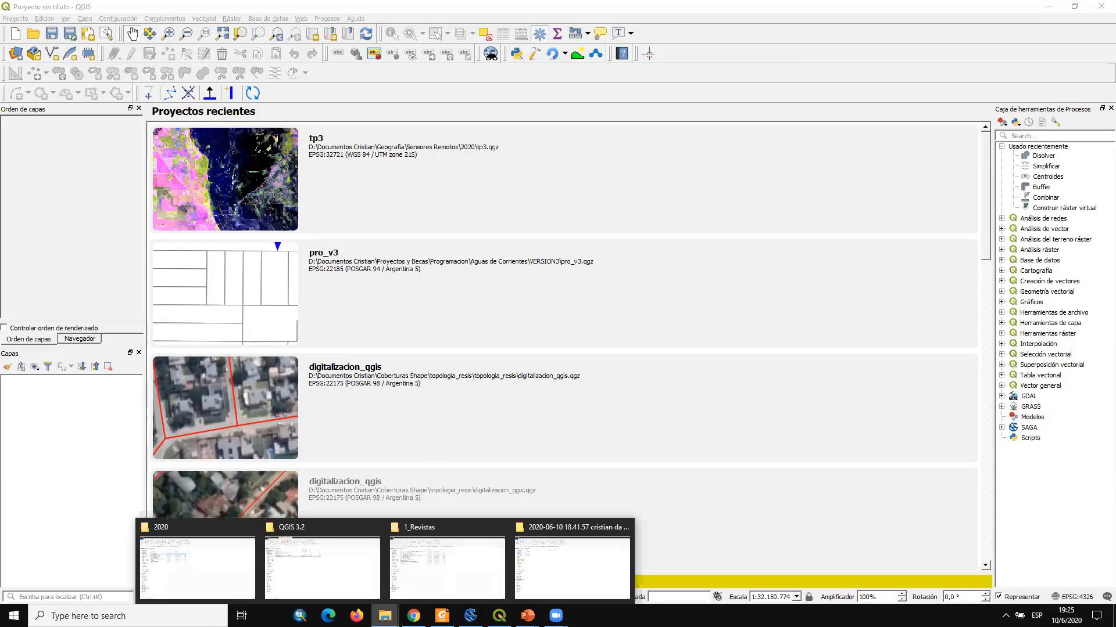
click(336, 570)
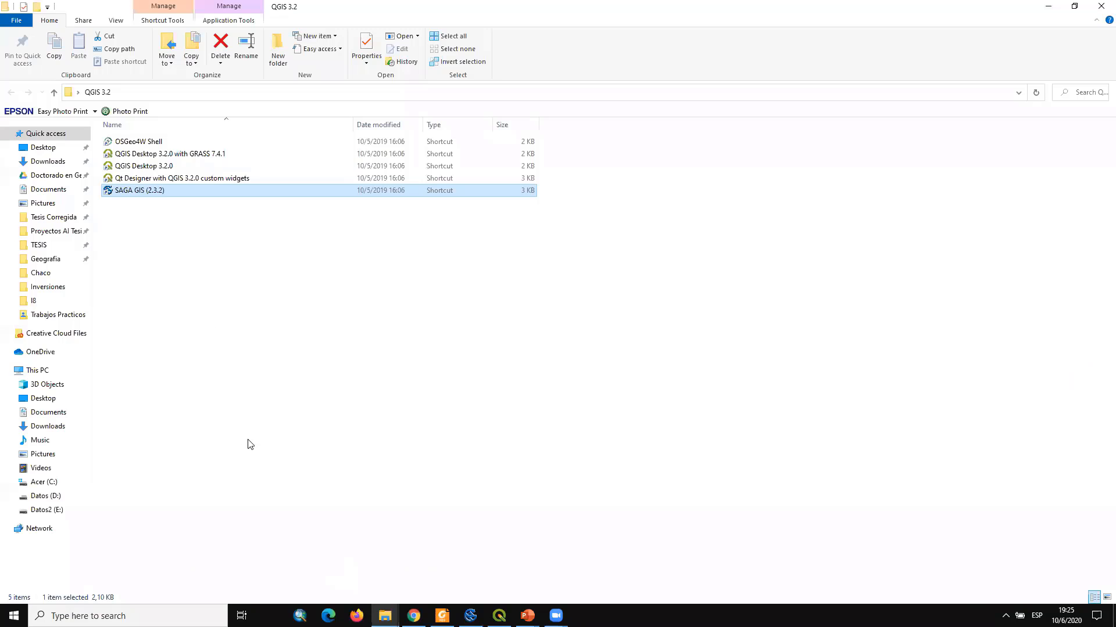
click(164, 194)
click(1047, 6)
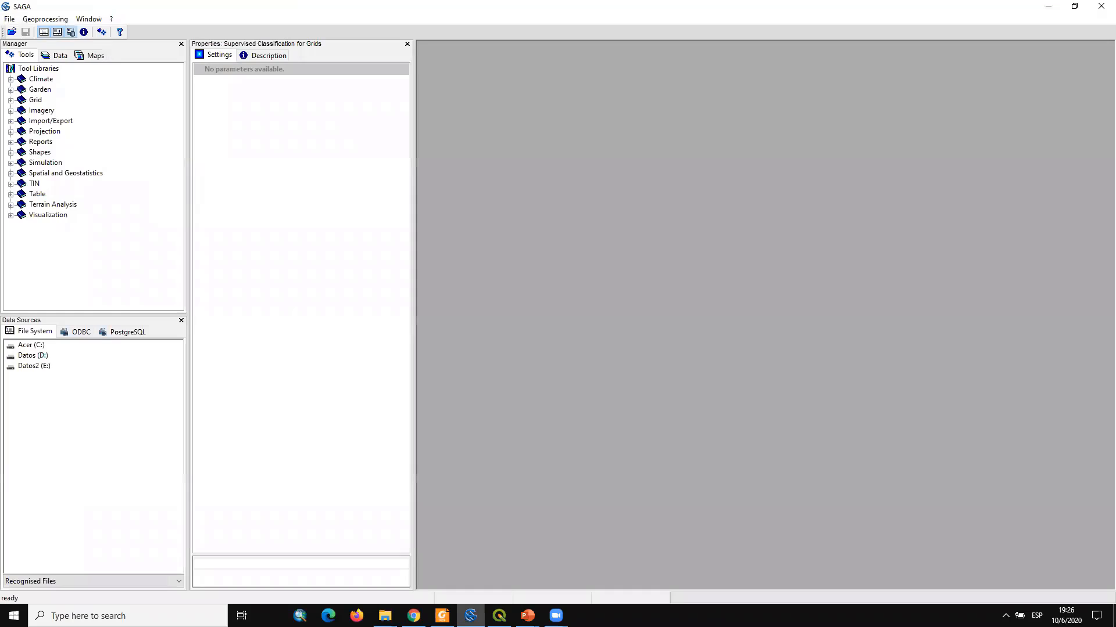
Alternate between the SAGA and QGIS windows, and display the Navegador file tree in QGIS
key(alt+Tab)
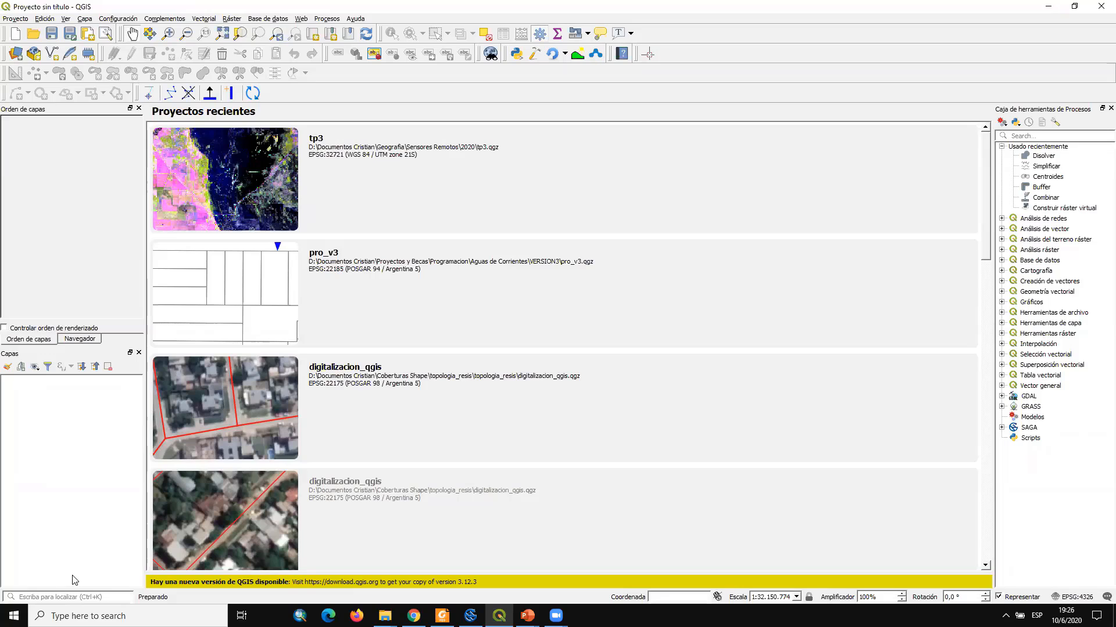
click(470, 616)
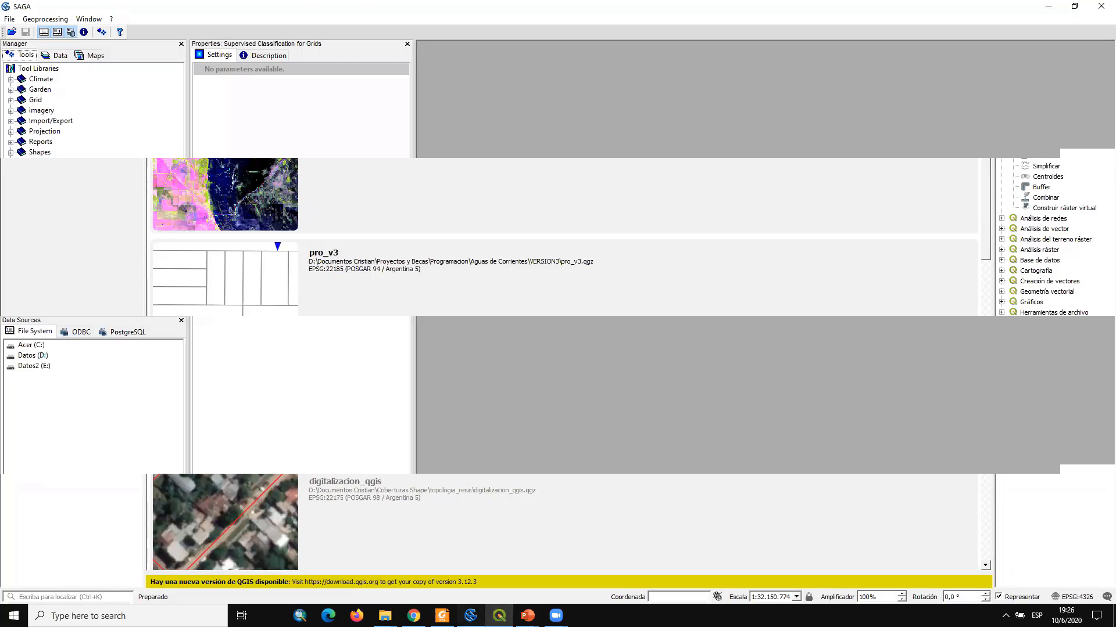
click(499, 615)
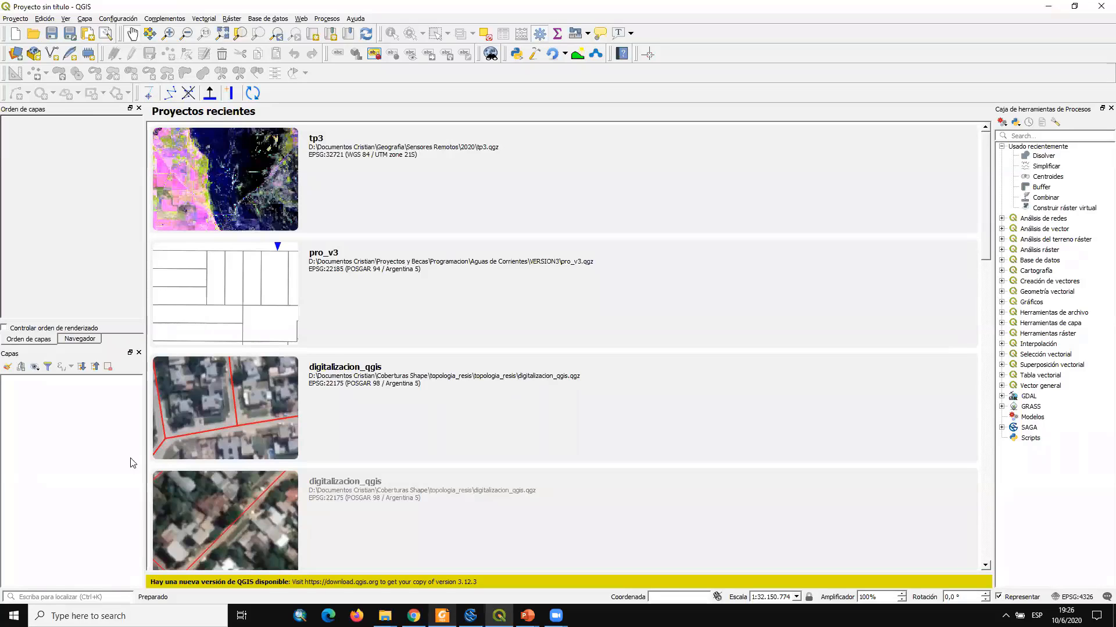
click(82, 341)
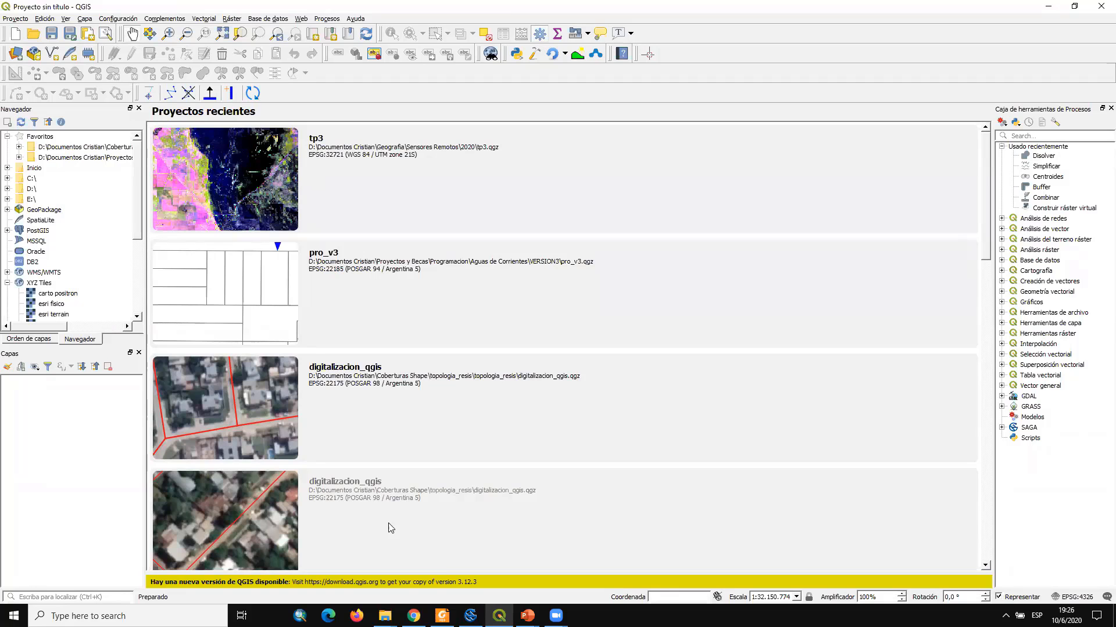
Switch to TP-5_2020.pdf in Foxit Reader and mark the Landsat 8 and Sentinel-2 mentions in item 3a
click(442, 615)
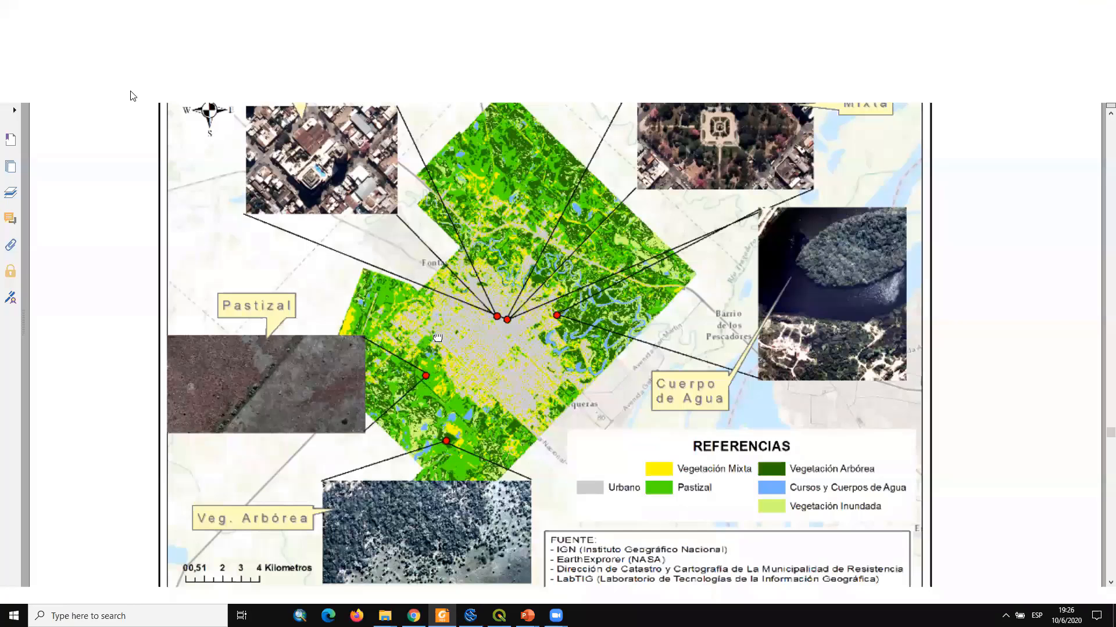
scroll(486, 286, down, 5)
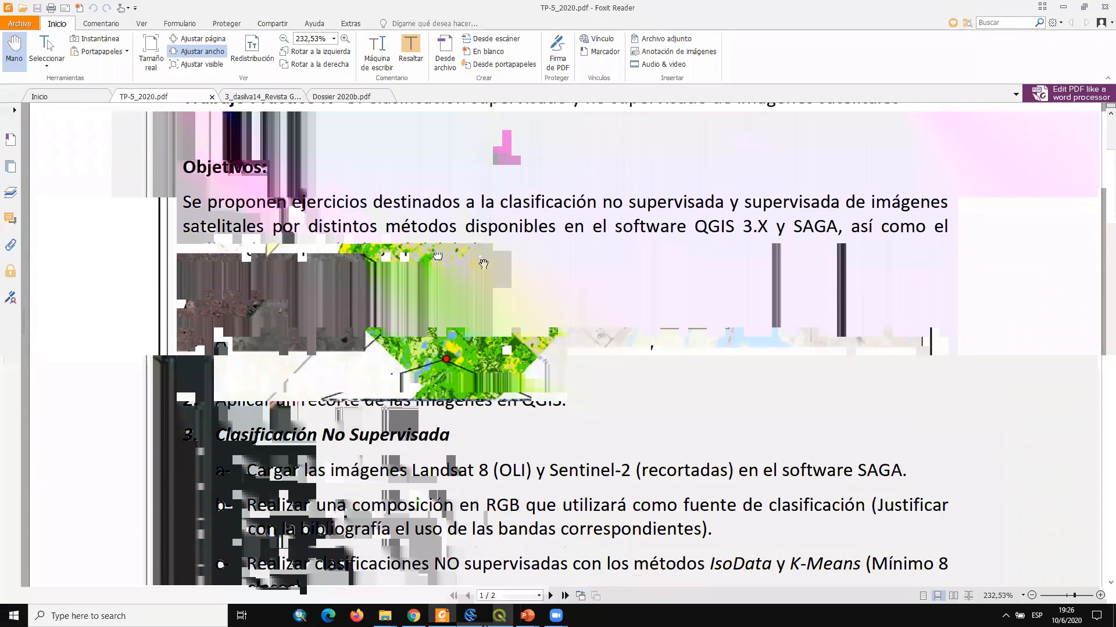
scroll(486, 286, down, 2)
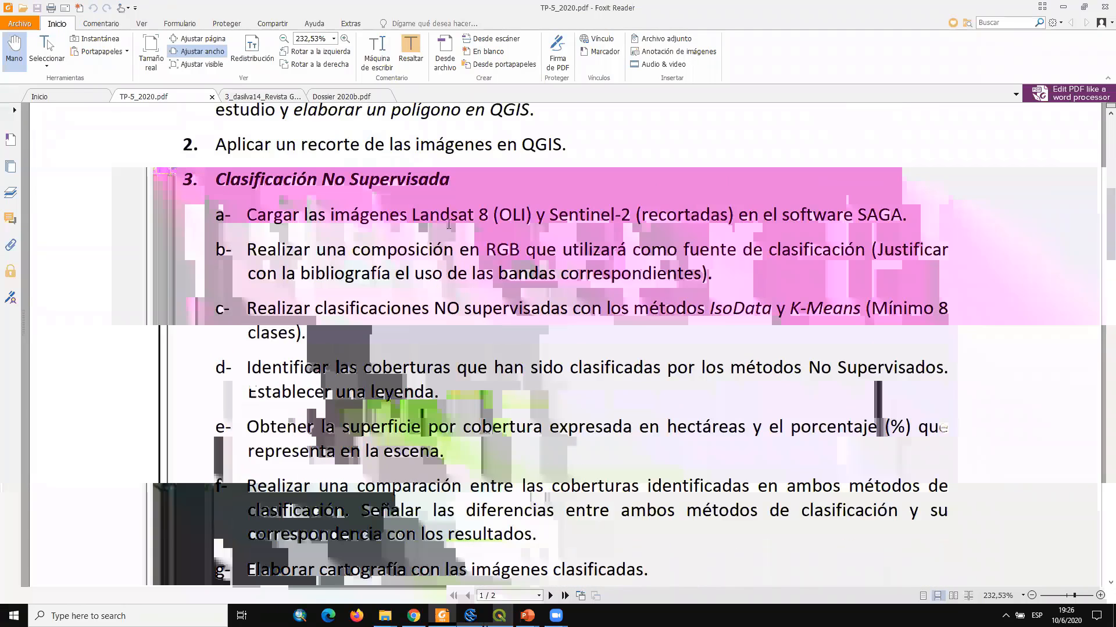
double_click(449, 216)
double_click(567, 219)
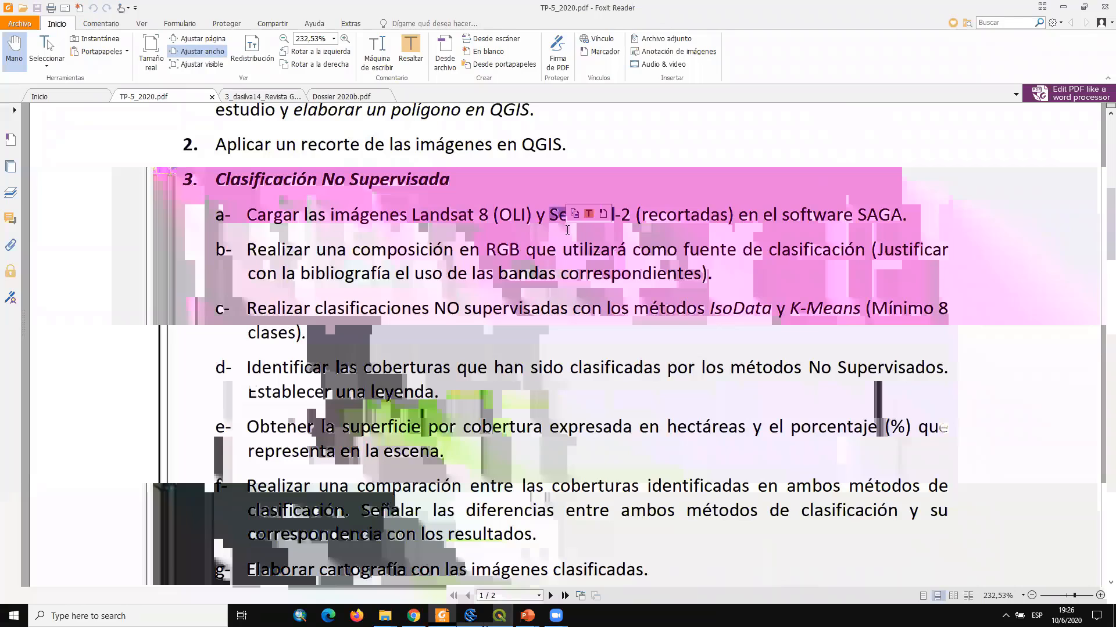
Switch to QGIS and expand drive D in the file browser down to the Geografia/Sensores Remotos folder
double_click(628, 219)
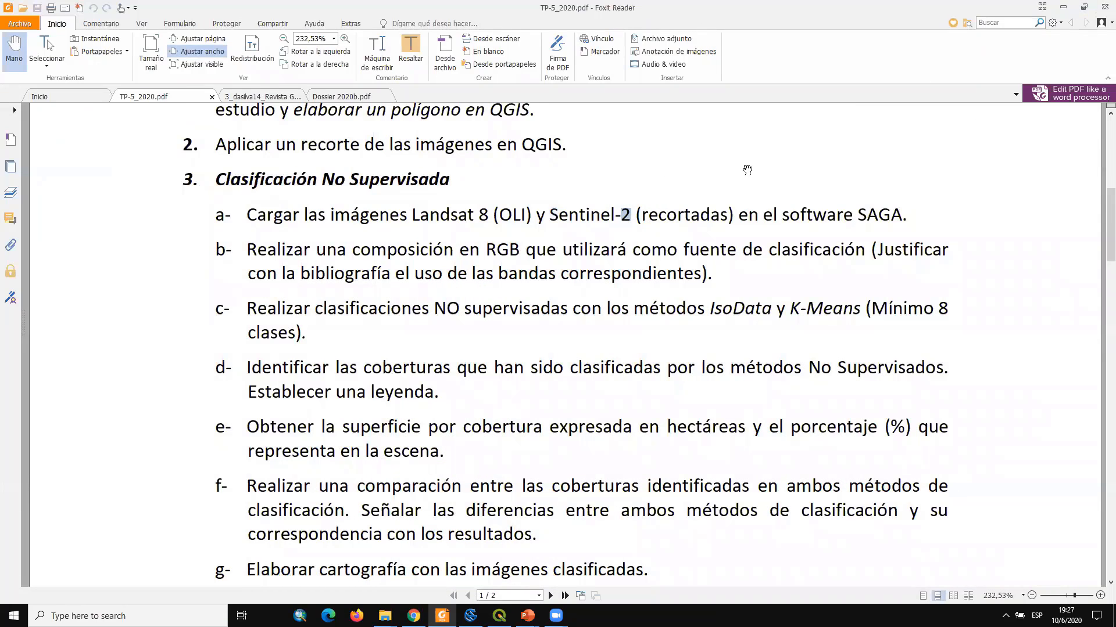
click(499, 616)
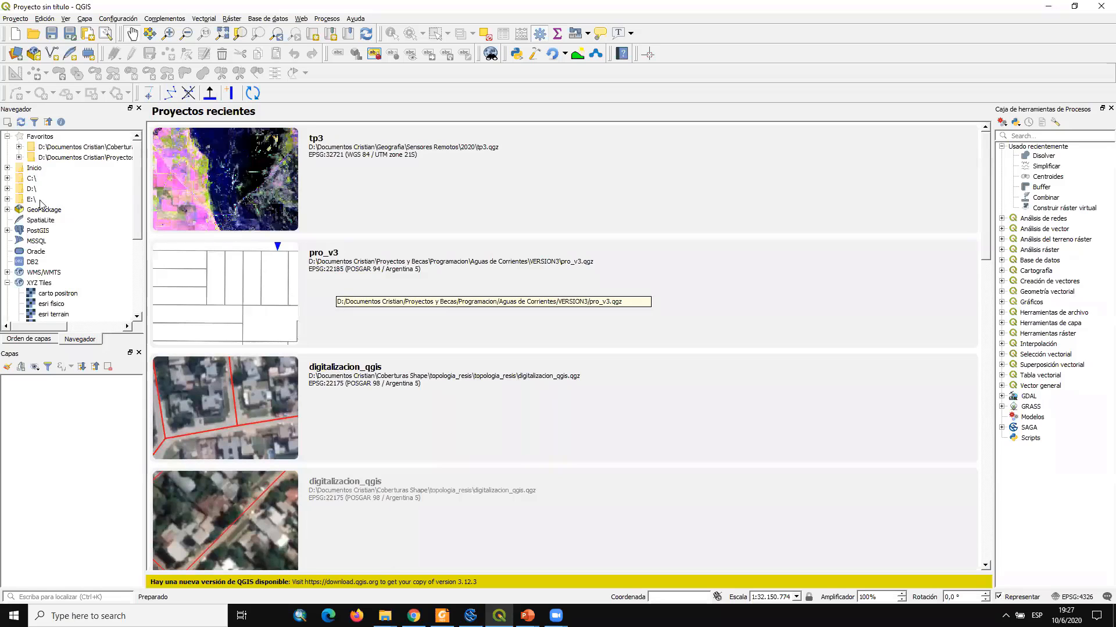
click(7, 189)
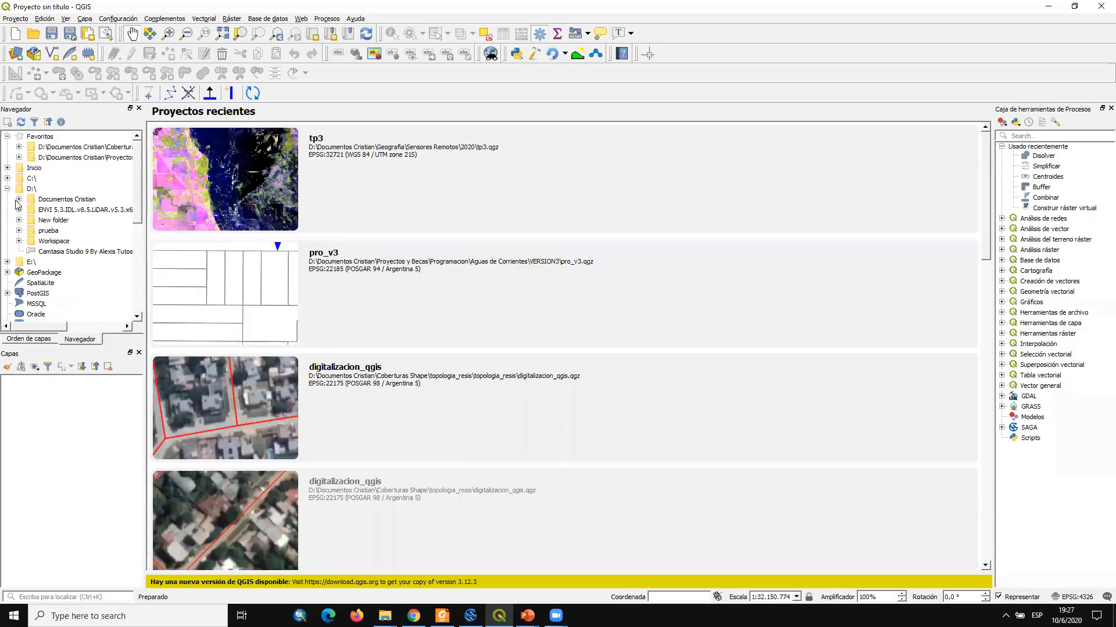
click(18, 200)
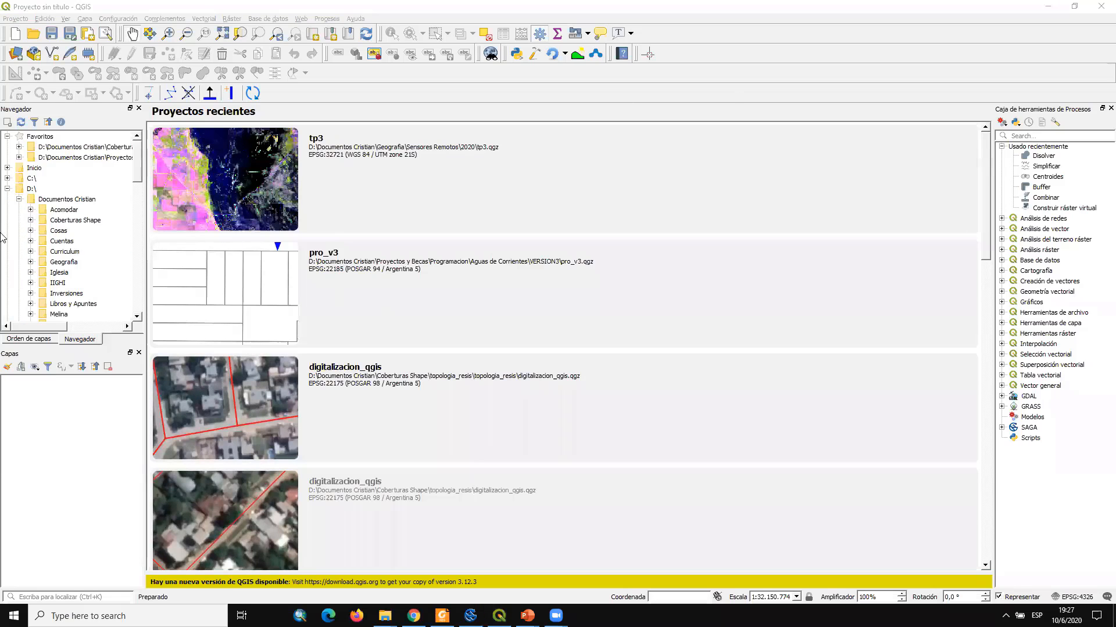
scroll(42, 260, down, 2)
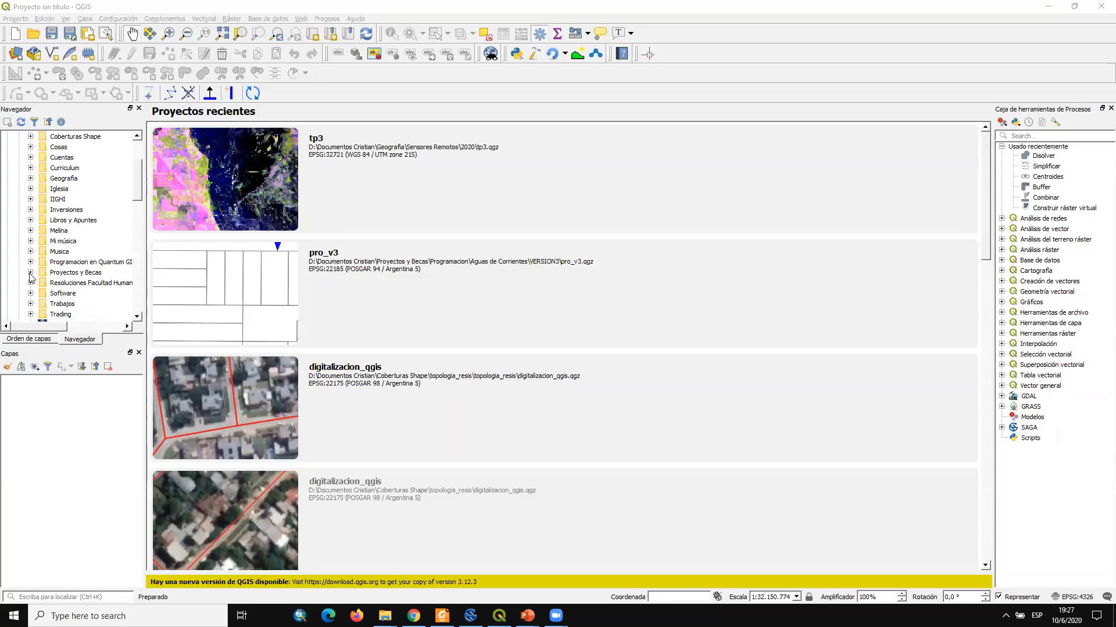
click(30, 178)
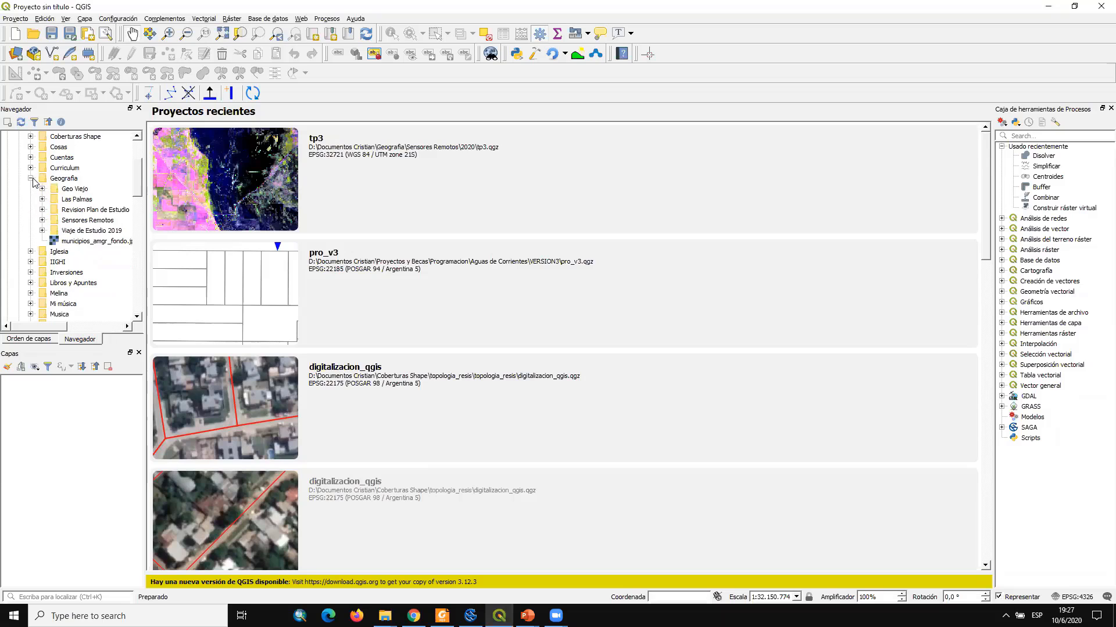
click(42, 220)
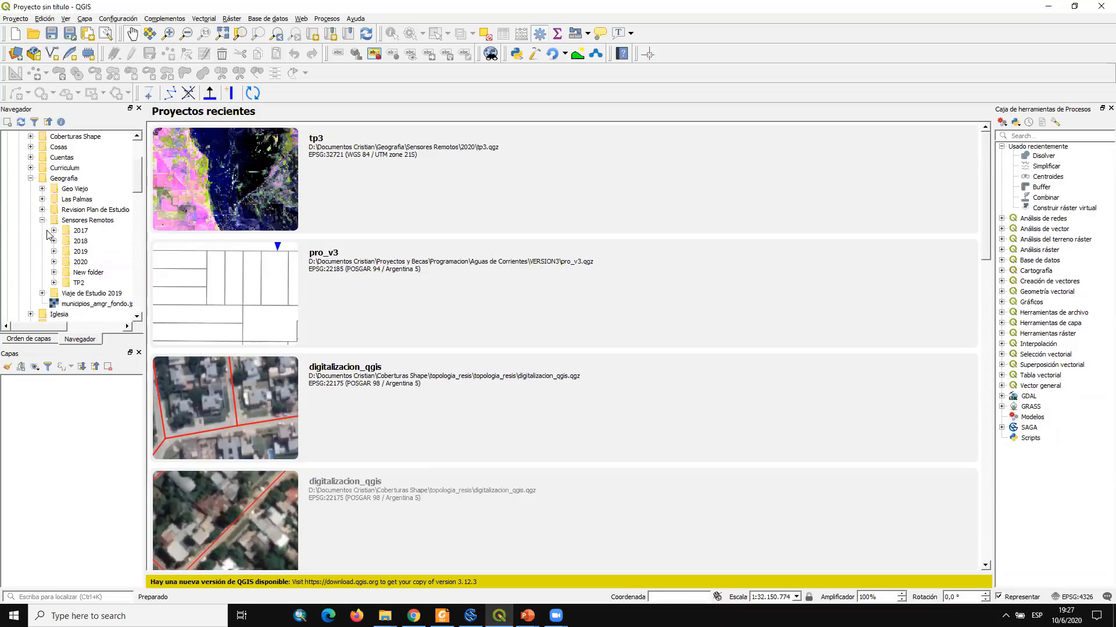
Expand the 2020 folder's images down to the Landsat-8 subset data inside Datos Examen-20200526
click(54, 262)
click(65, 273)
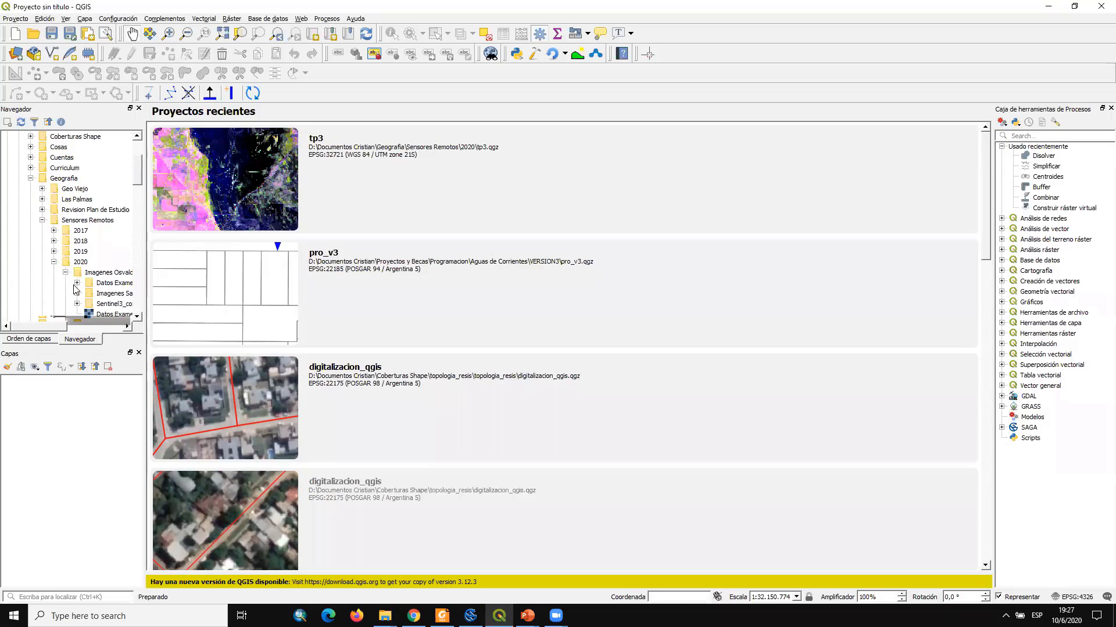
drag(66, 325, 82, 326)
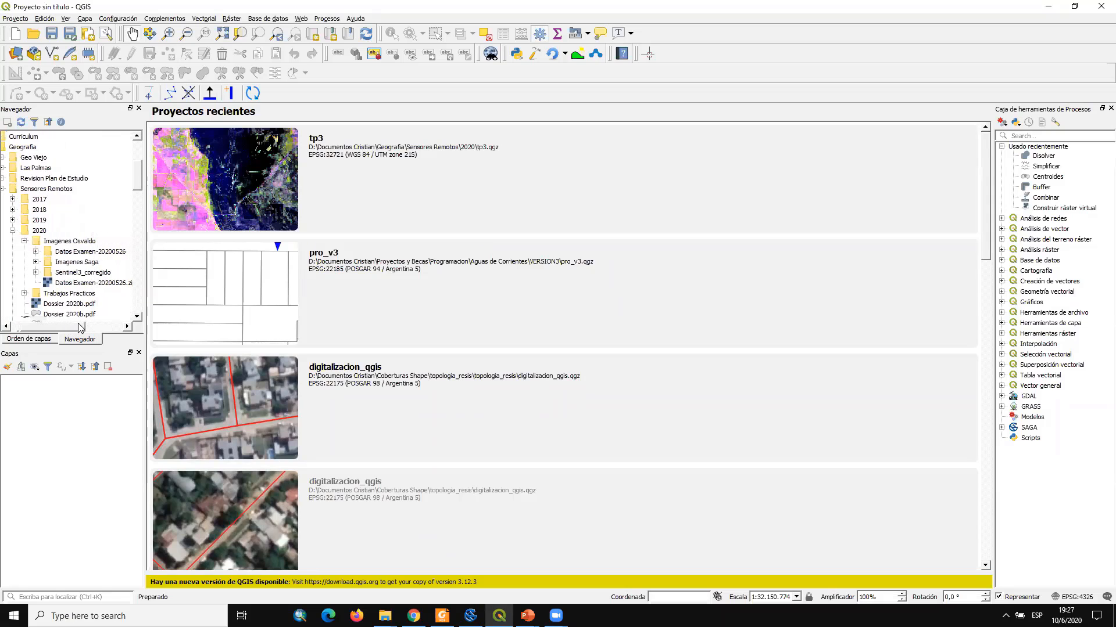
click(35, 251)
click(47, 263)
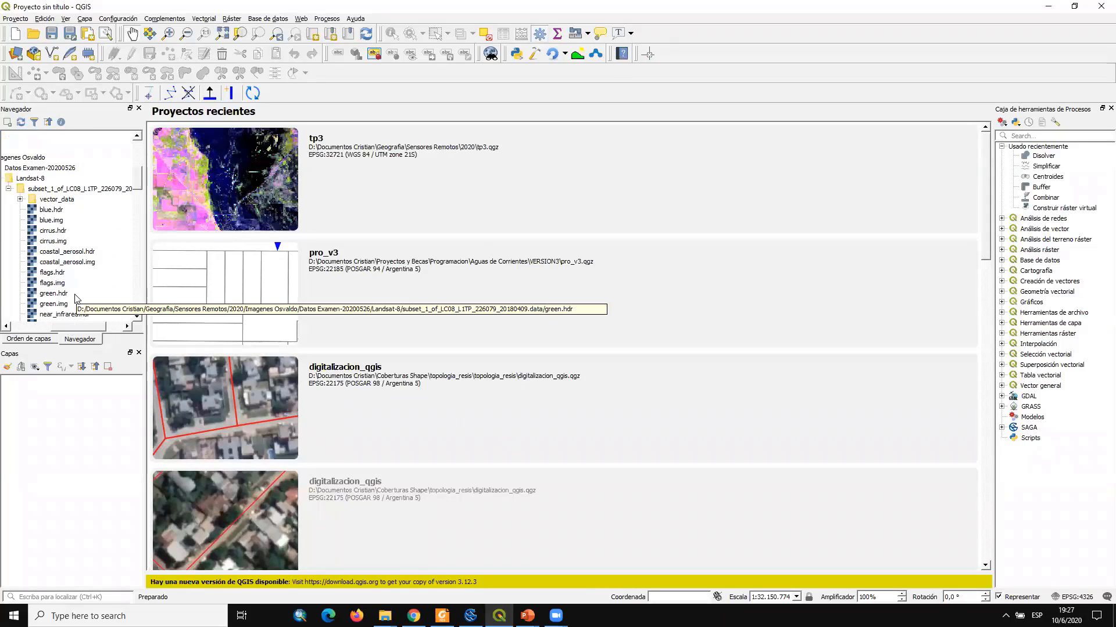
Add near_infrared.img from the Landsat-8 subset folder to the project as a layer
scroll(76, 299, down, 1)
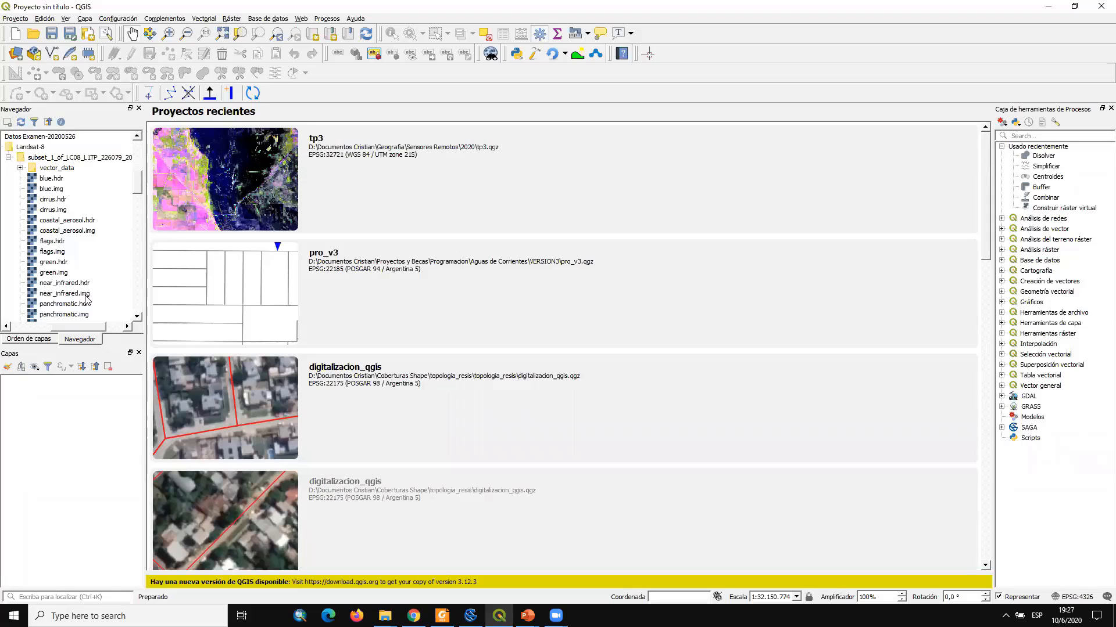
click(53, 294)
drag(64, 333, 98, 326)
scroll(72, 283, down, 1)
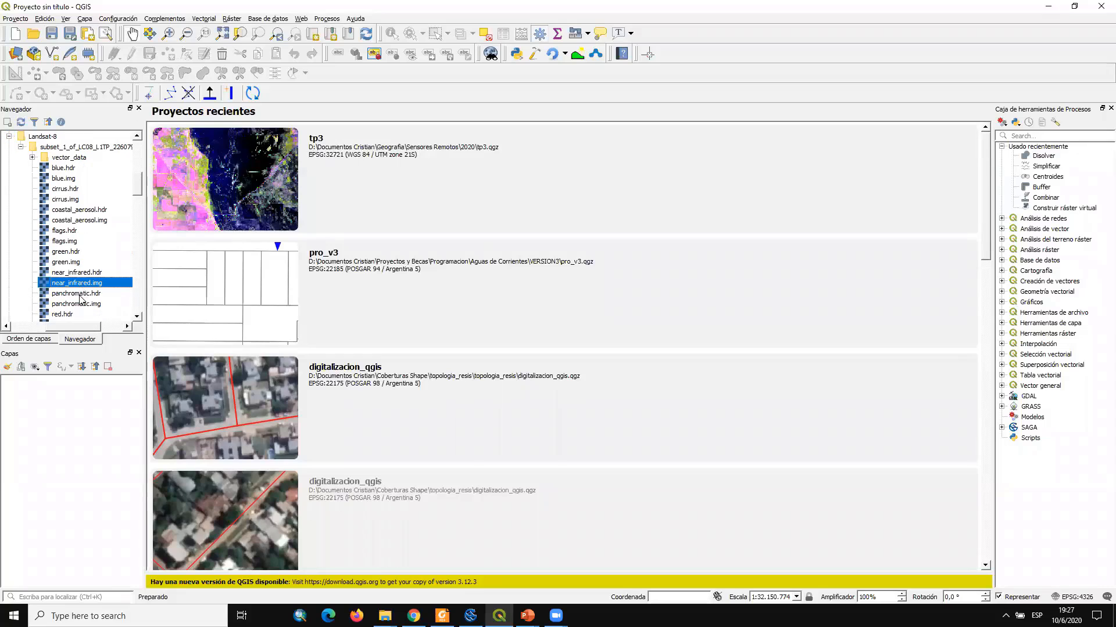
drag(72, 280, 84, 429)
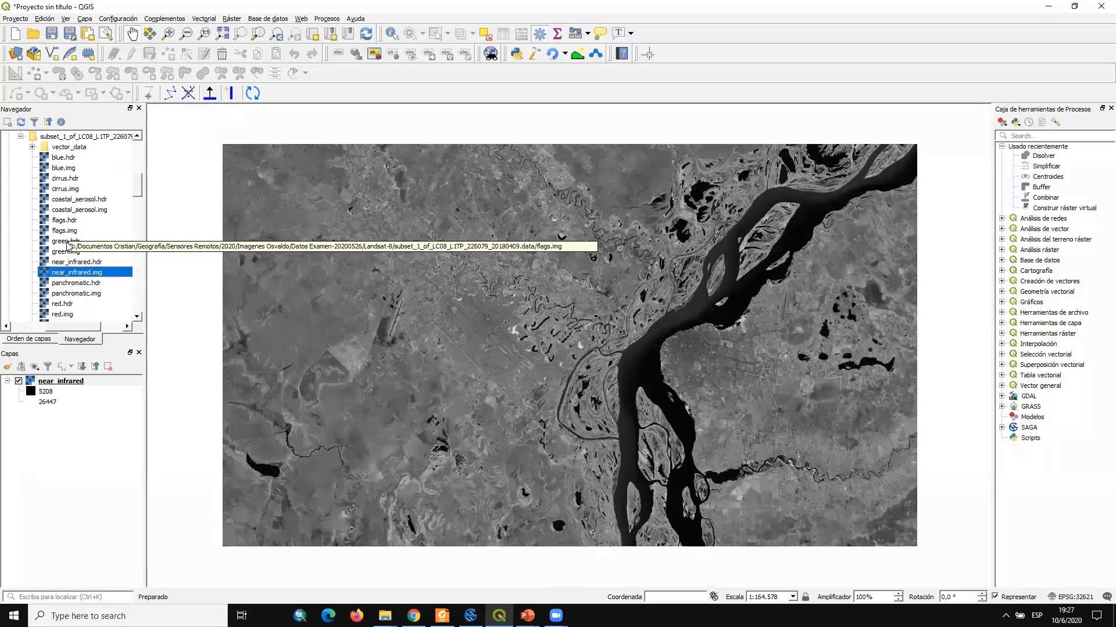
Add the red.img and green.img bands from the same Landsat-8 folder as layers
scroll(65, 291, down, 1)
drag(62, 284, 74, 433)
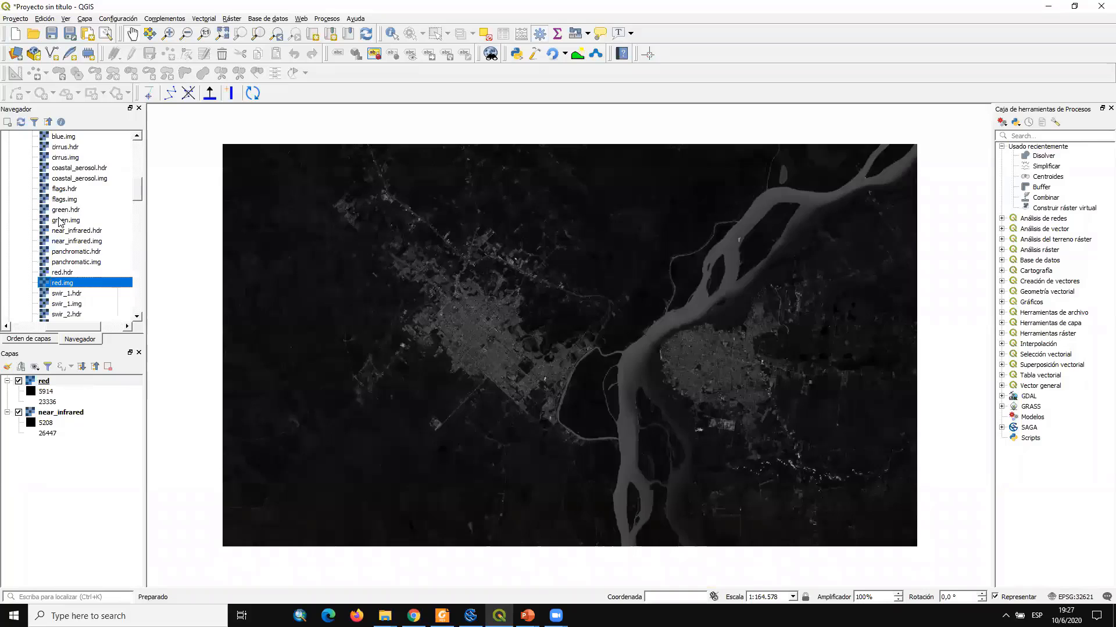
drag(60, 221, 68, 468)
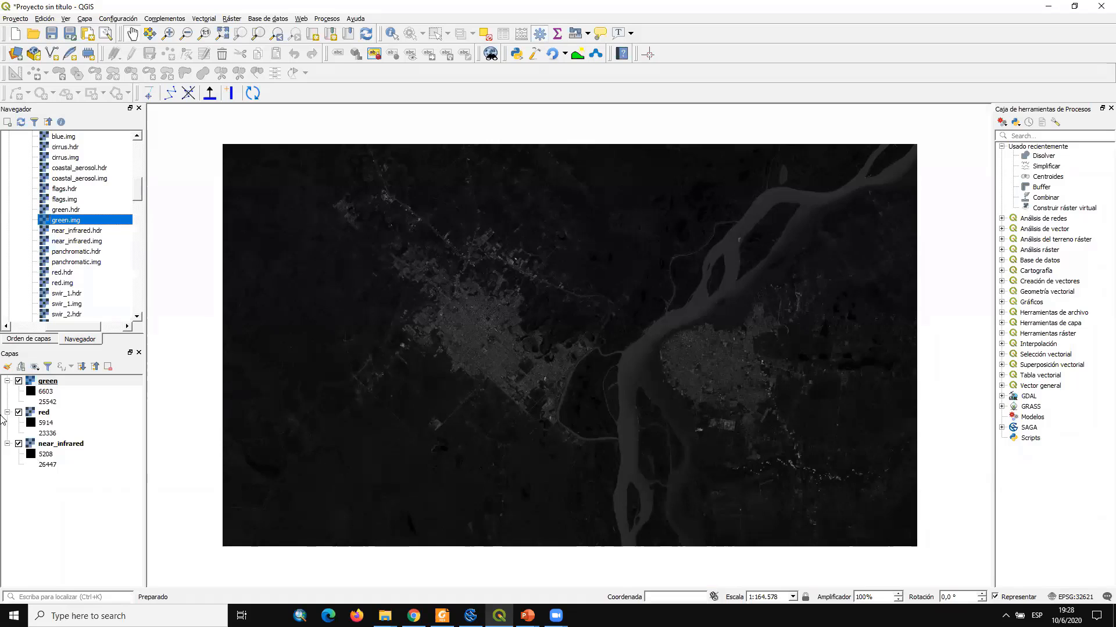
Hide the green, near_infrared and red layers, and make all three visible again
click(18, 381)
click(25, 413)
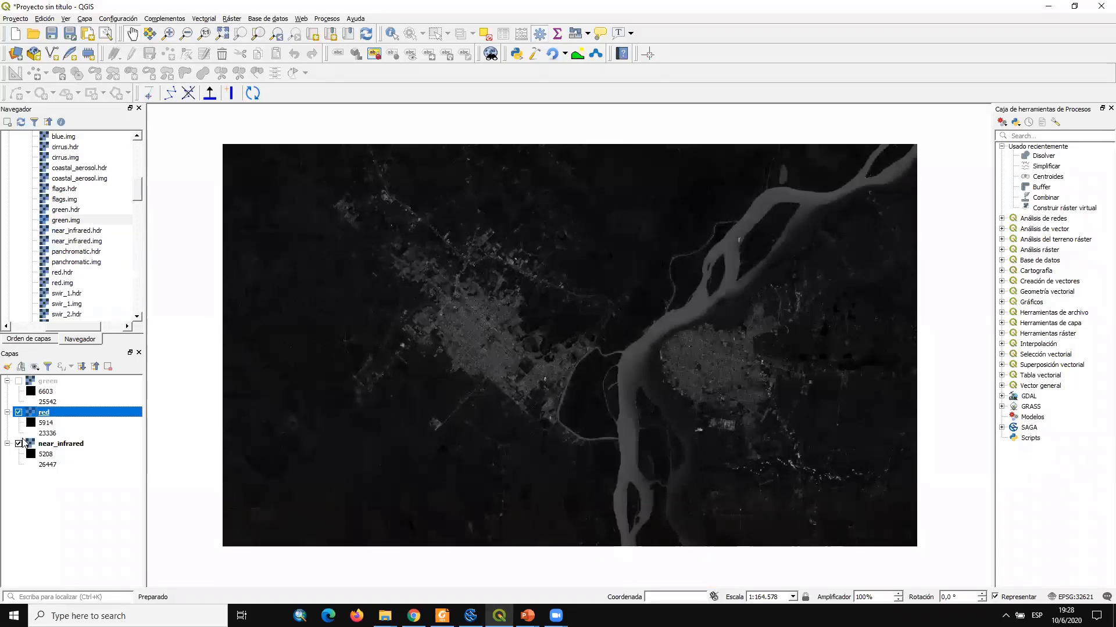
click(19, 444)
click(18, 412)
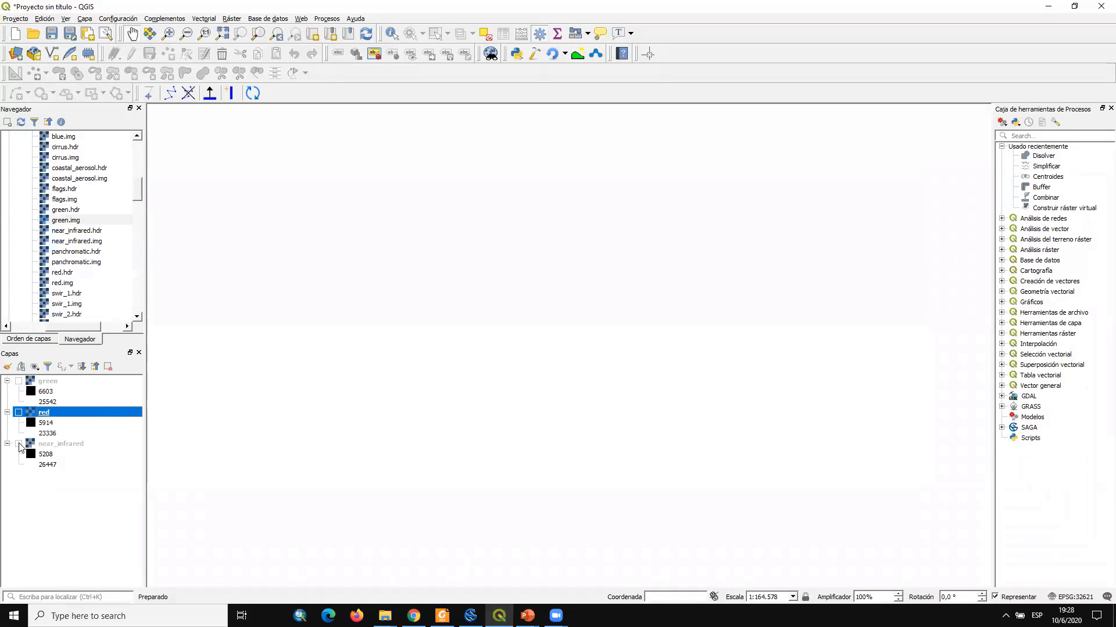
click(19, 444)
click(19, 413)
click(27, 381)
click(19, 381)
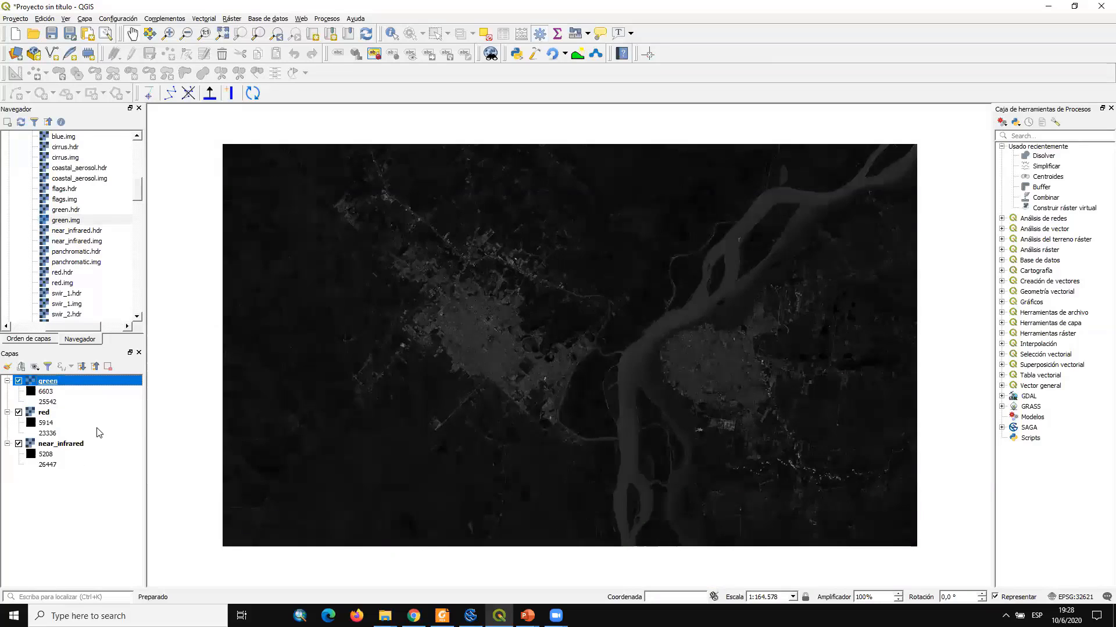
click(231, 19)
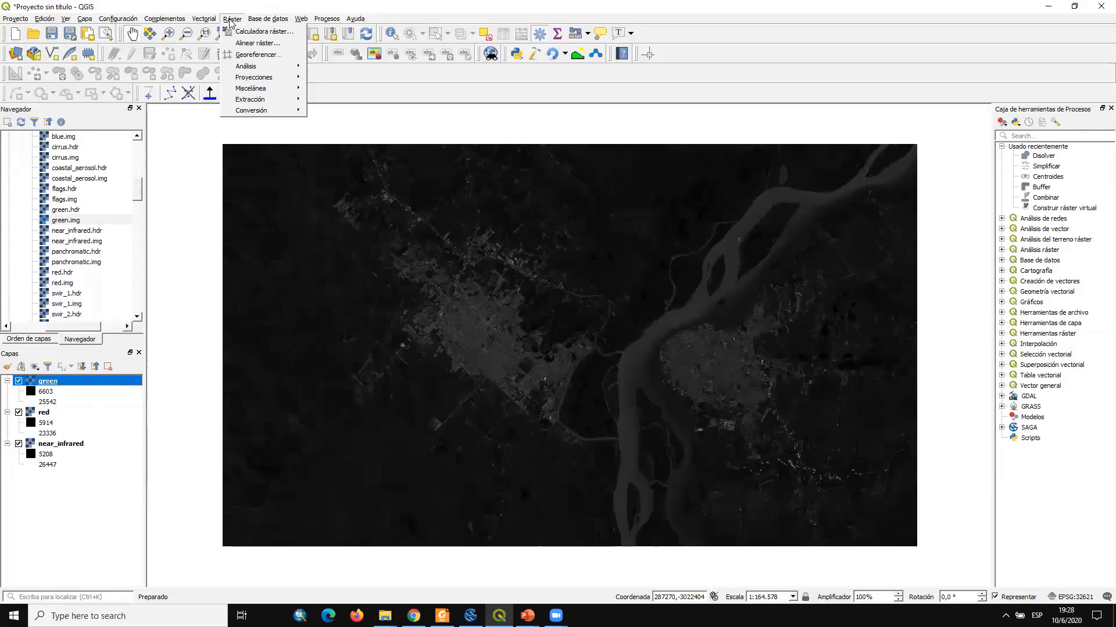
mouse_move(247, 89)
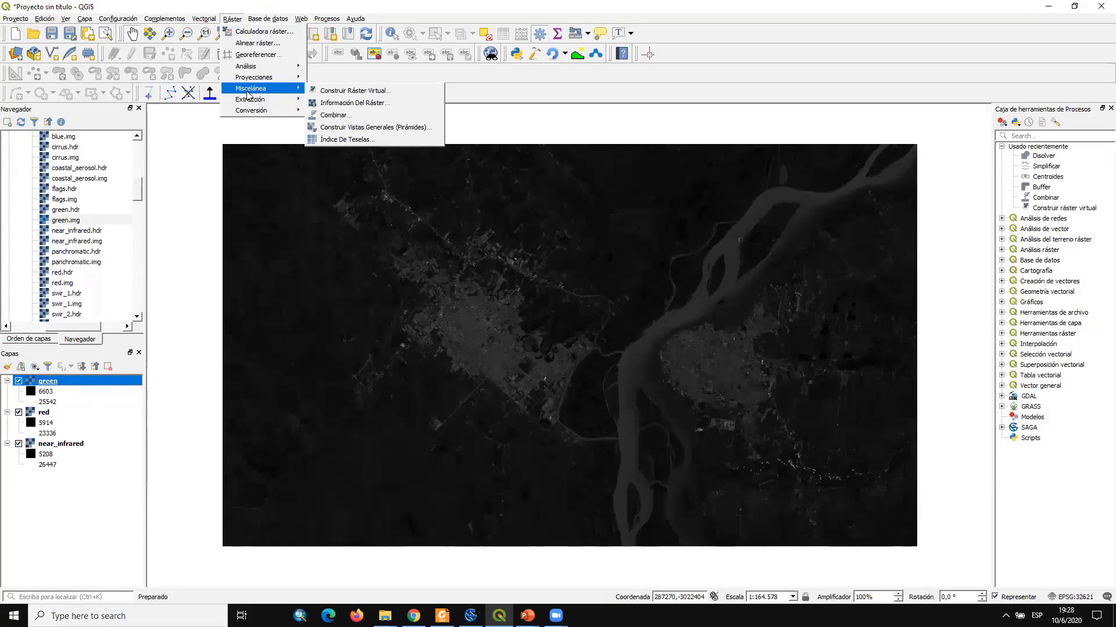
click(322, 93)
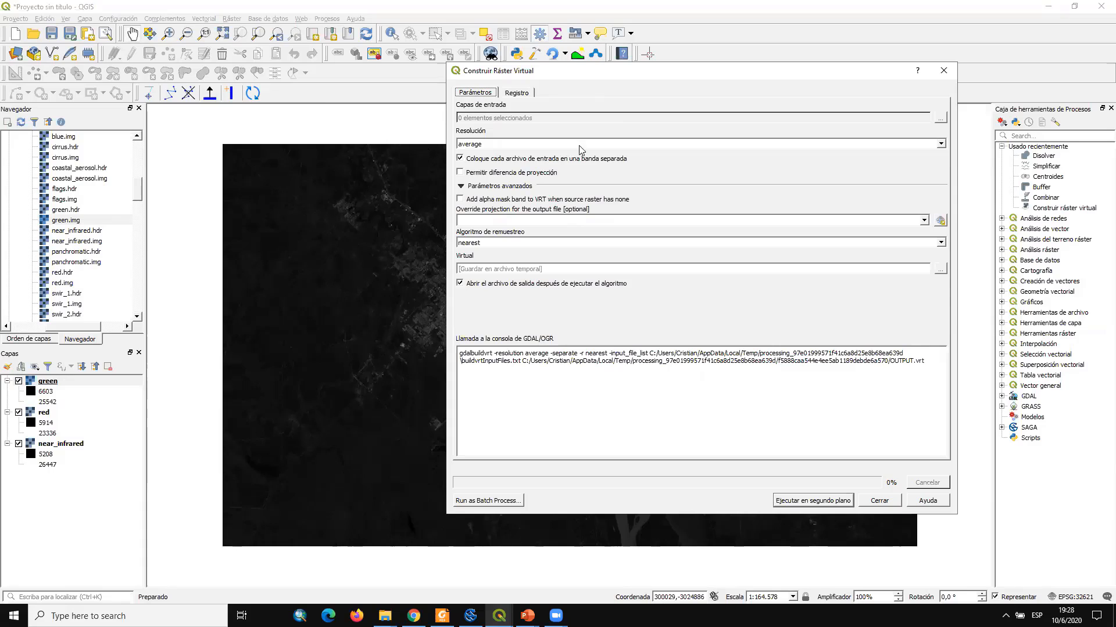
drag(638, 81, 536, 83)
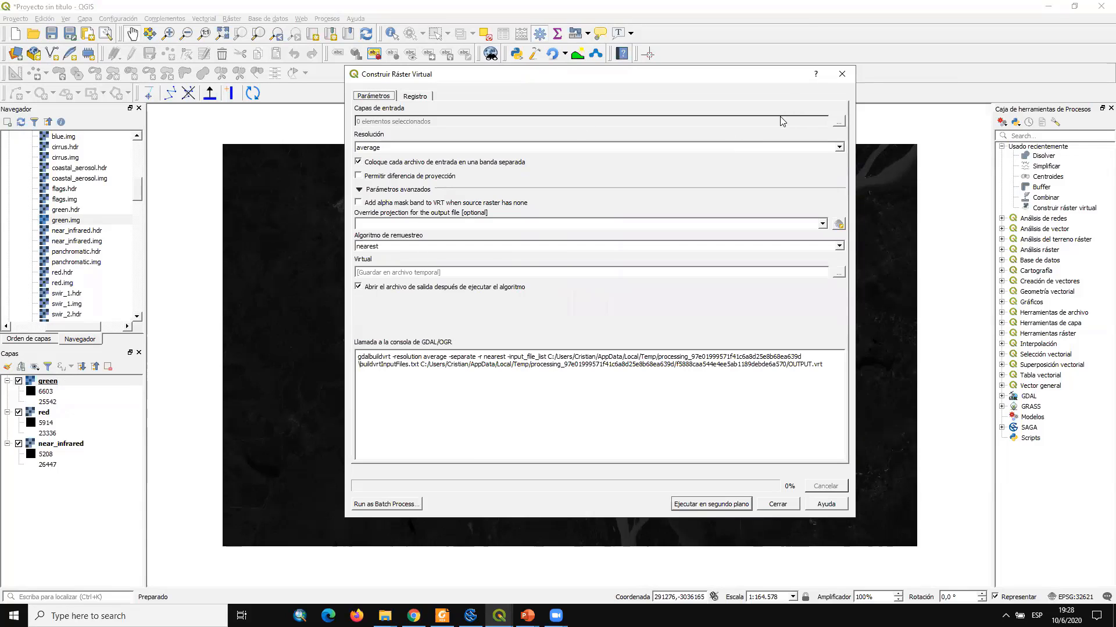
click(838, 122)
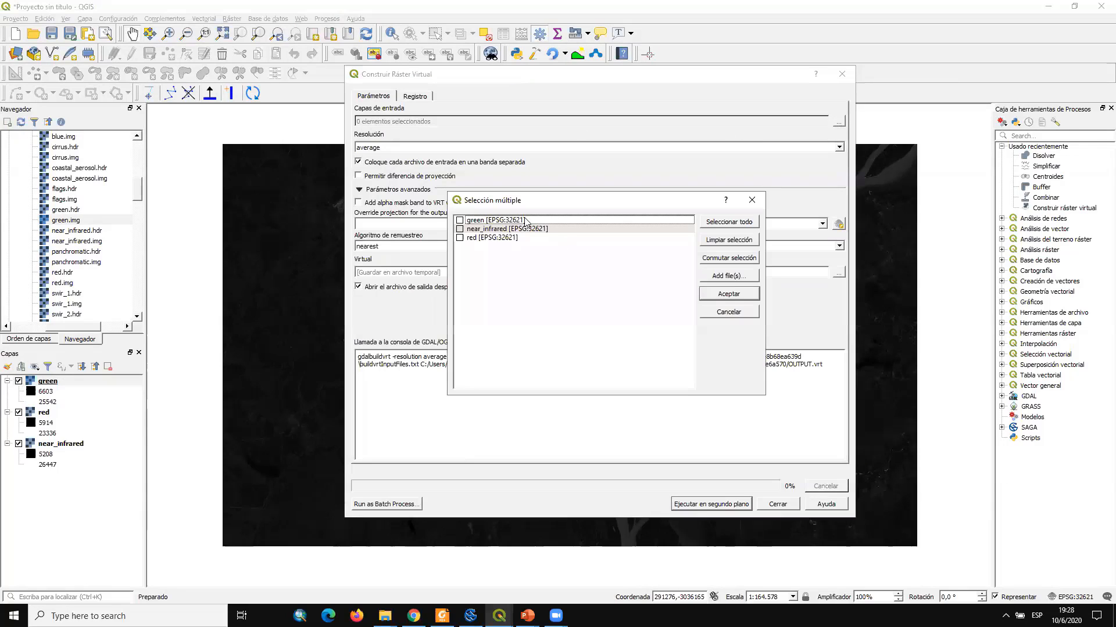
click(491, 238)
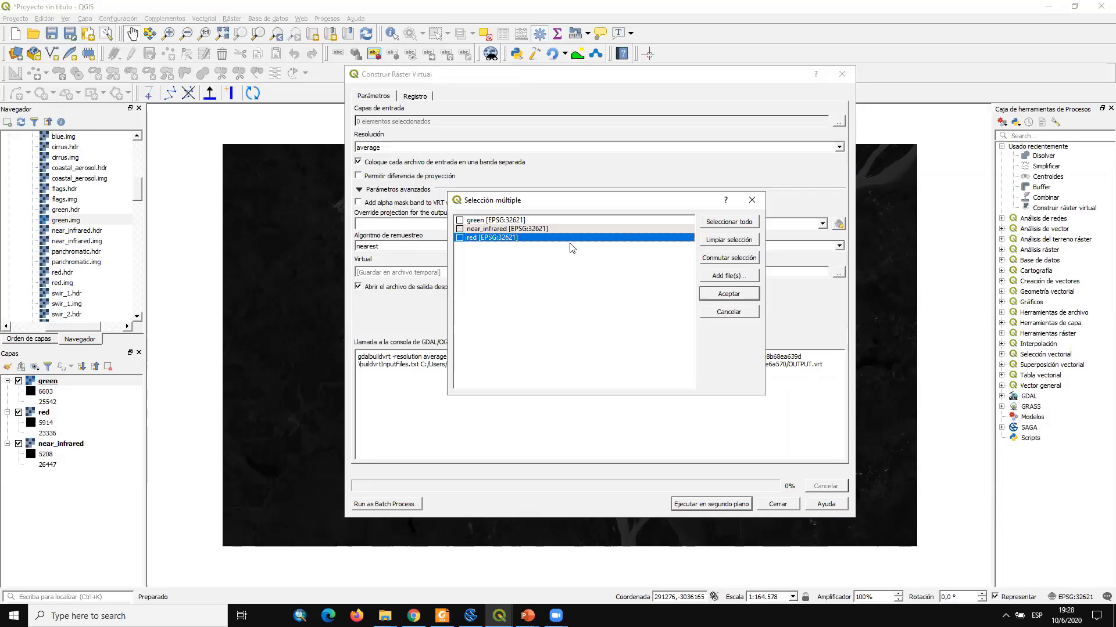
click(518, 274)
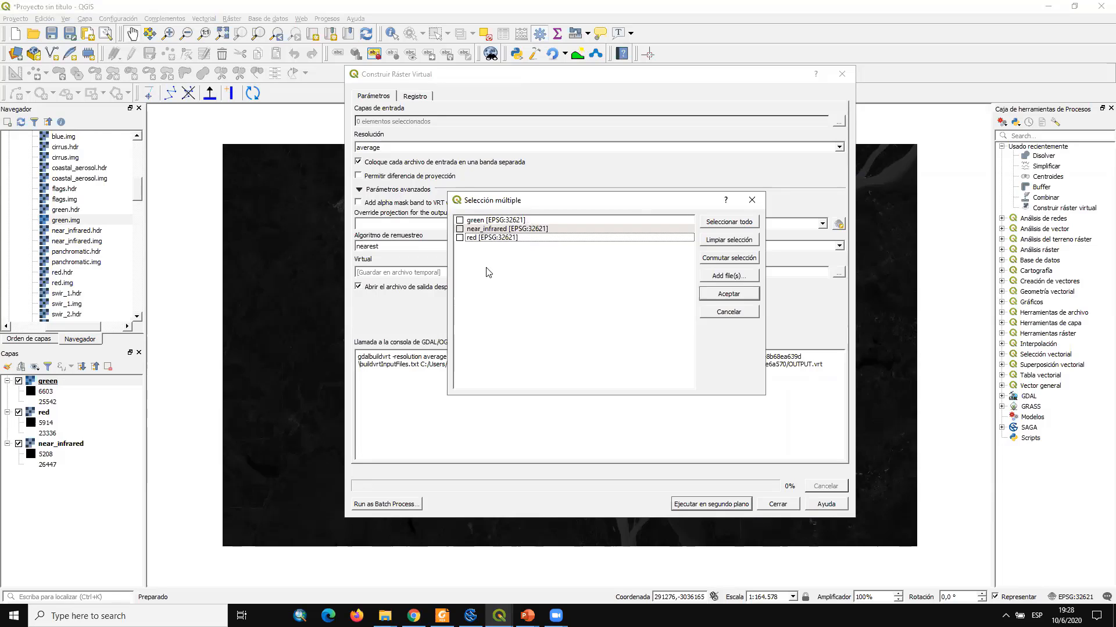
click(752, 200)
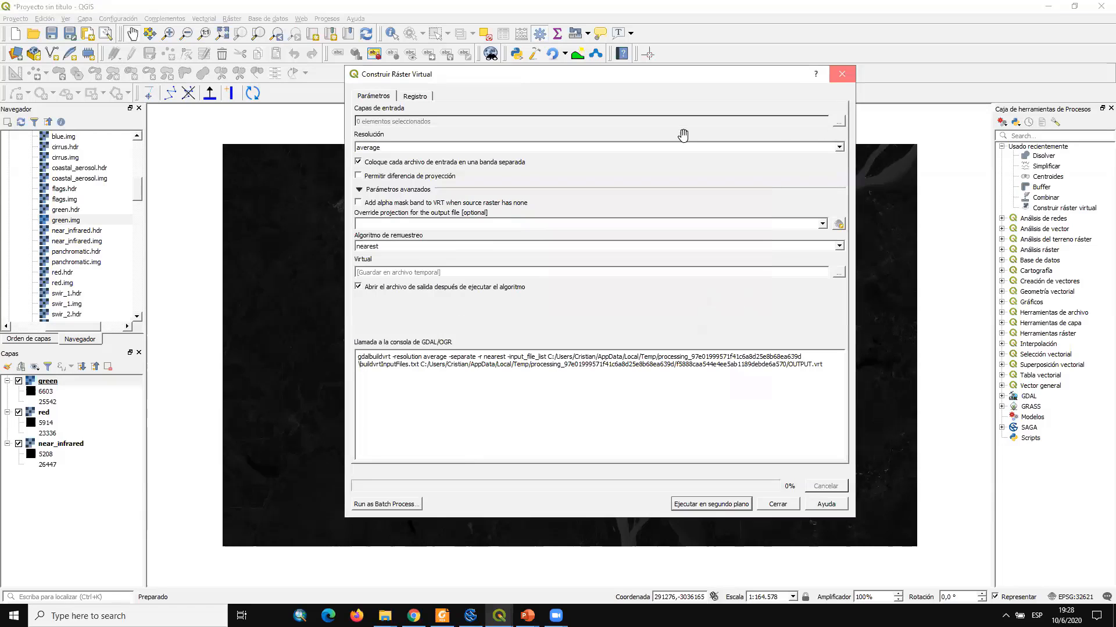
key(Escape)
Reorder the project layers from top to bottom as near_infrared, red and green
drag(44, 384, 48, 491)
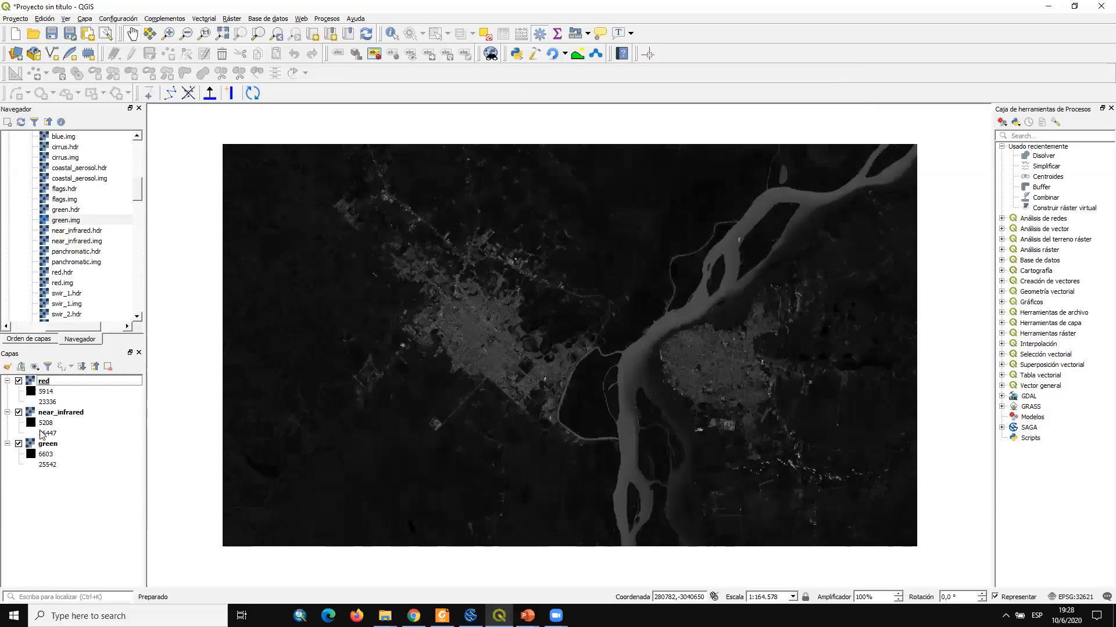
drag(47, 418, 61, 381)
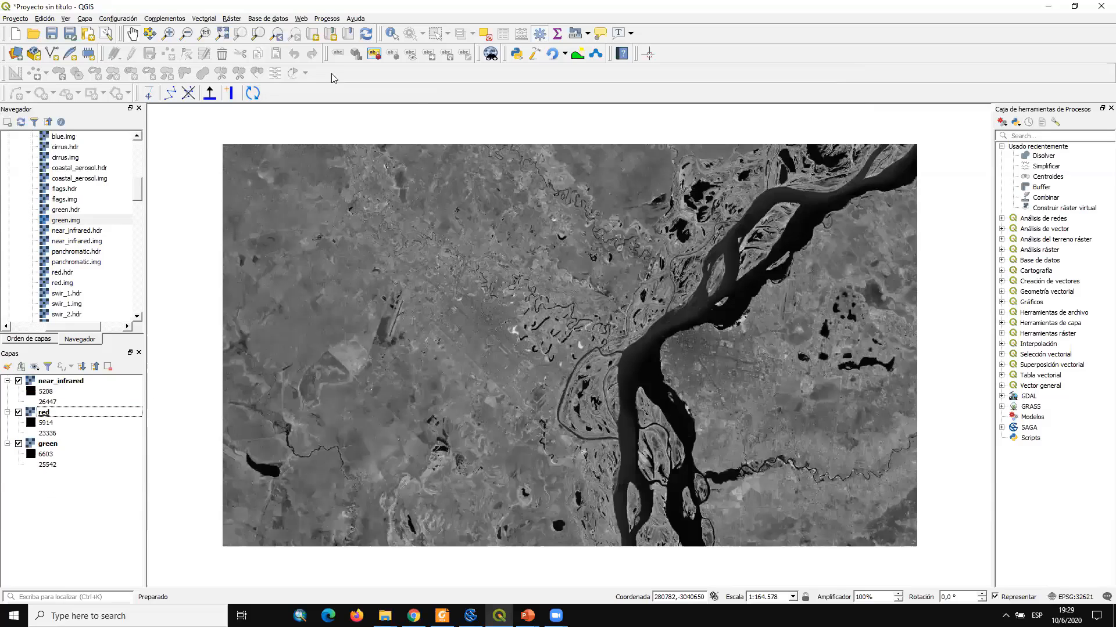
In Construir Ráster Virtual, choose near_infrared, red and green, in that order, as input layers, with each file in a separate band
click(232, 19)
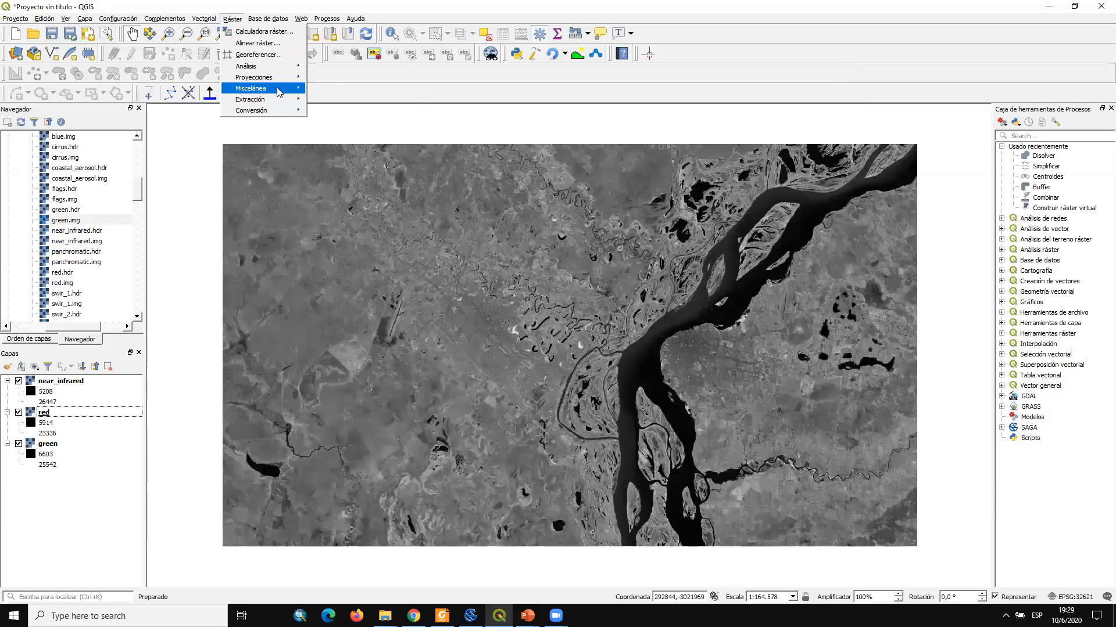
click(273, 88)
click(350, 93)
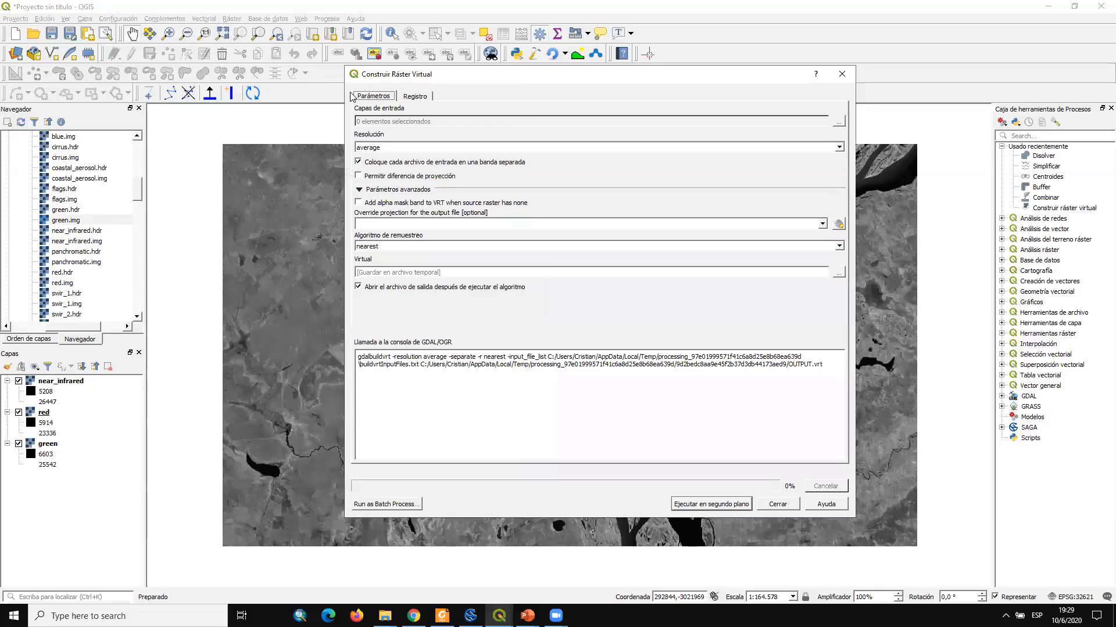
click(839, 124)
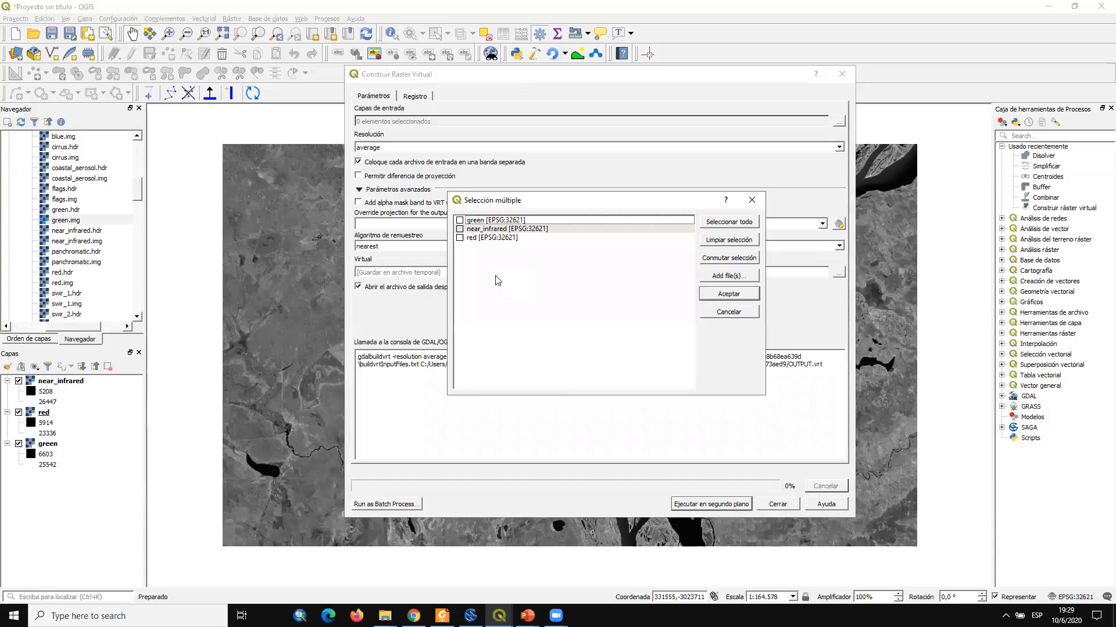
click(497, 221)
mouse_move(498, 230)
mouse_down()
mouse_move(497, 251)
mouse_move(508, 250)
mouse_up()
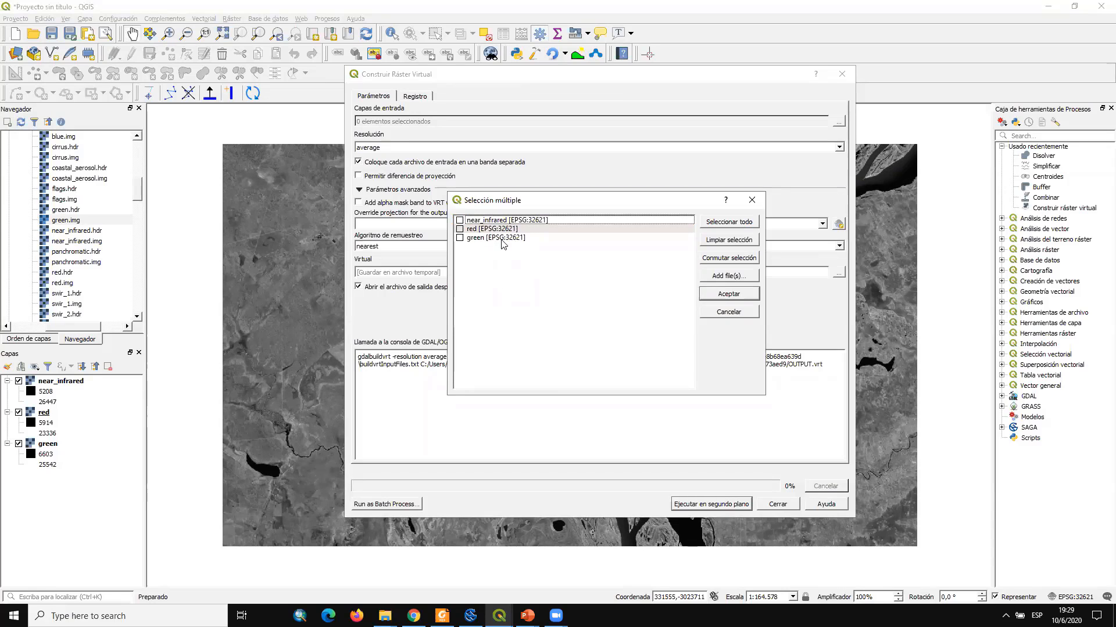
click(459, 221)
click(460, 230)
click(744, 295)
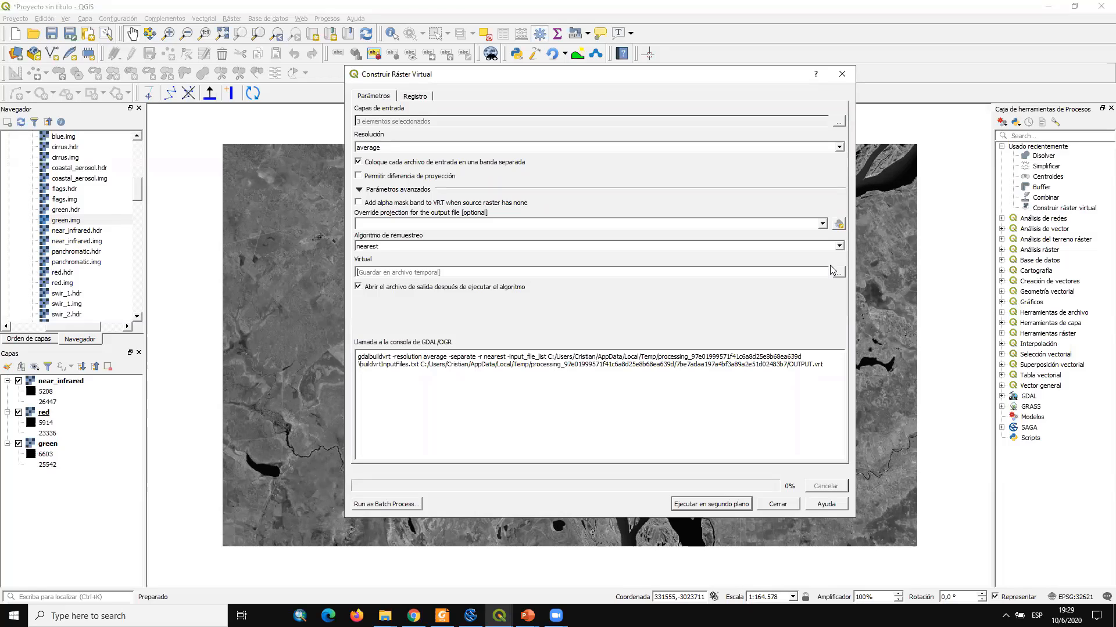
click(359, 163)
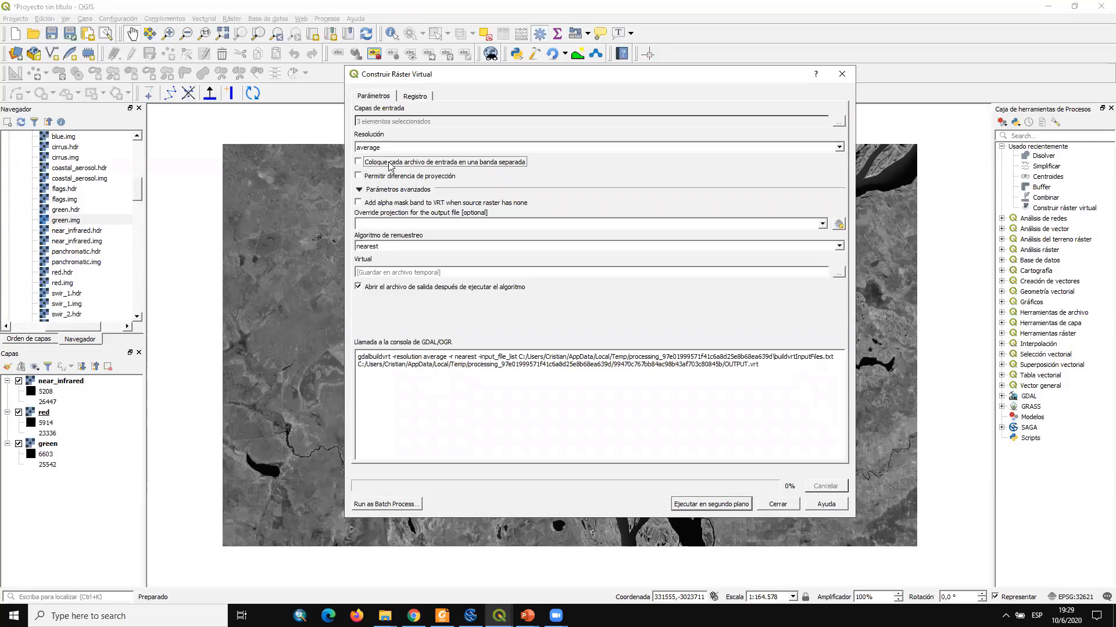
click(359, 163)
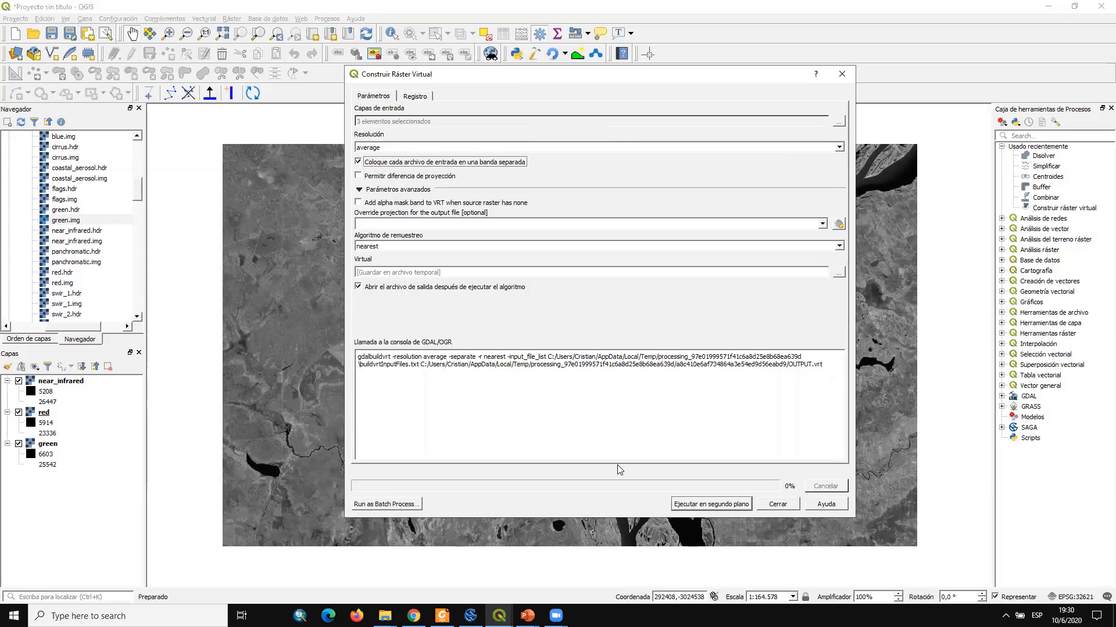
Build the virtual raster from the chosen bands as a temporary file and close Construir Ráster Virtual
click(697, 504)
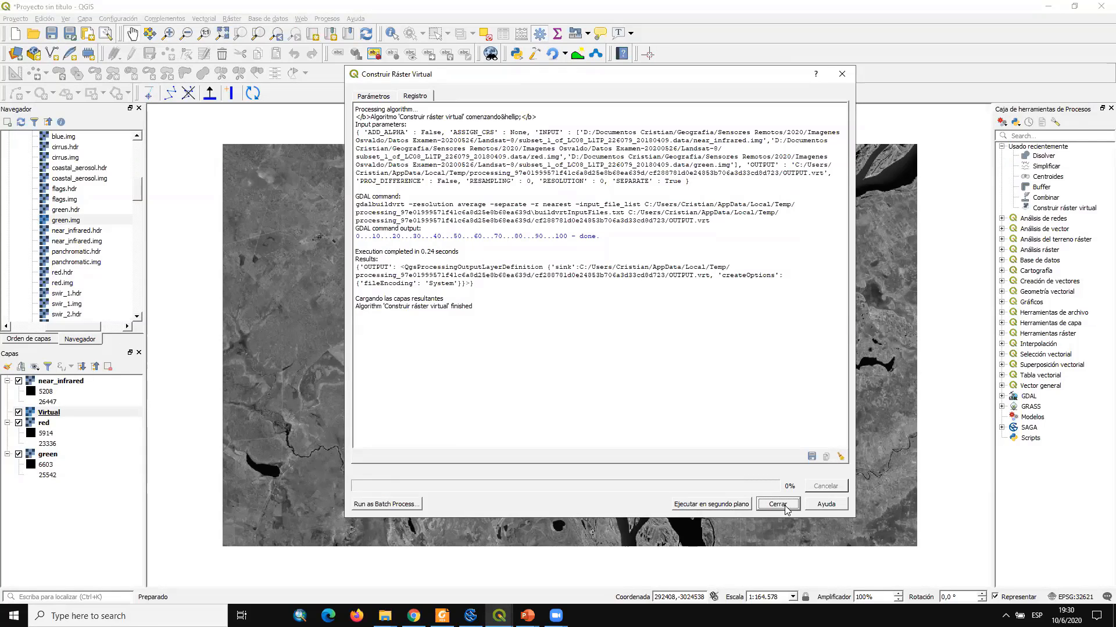
click(778, 505)
Hide the near_infrared, red and green layers and place the visible Virtual layer above them in the layer order
click(19, 412)
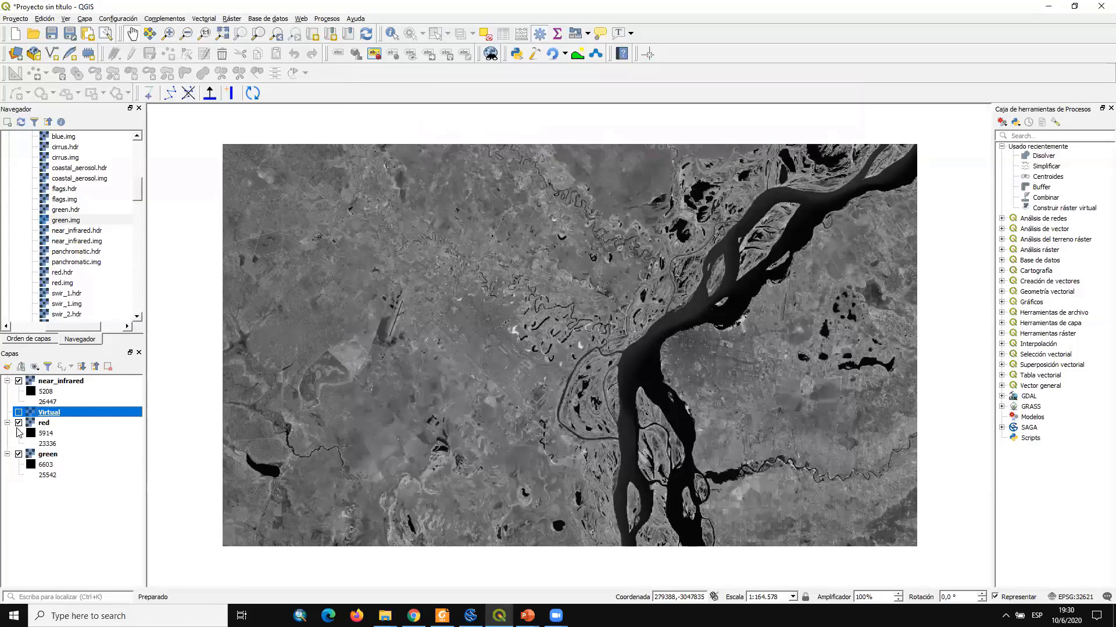
click(18, 423)
click(18, 454)
click(56, 381)
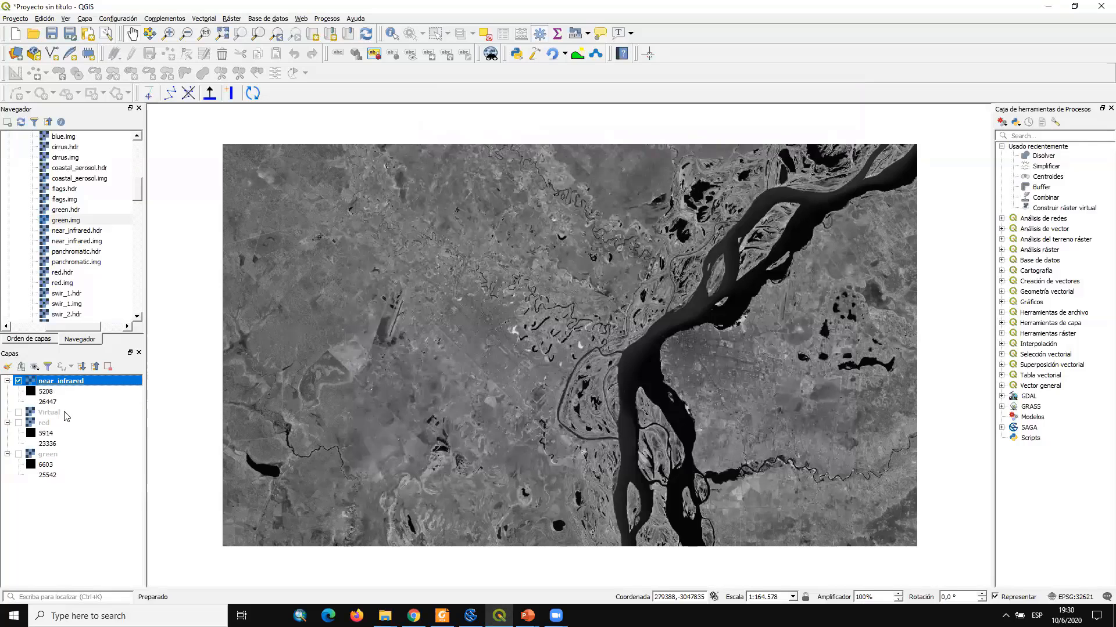
click(18, 413)
drag(54, 389, 63, 419)
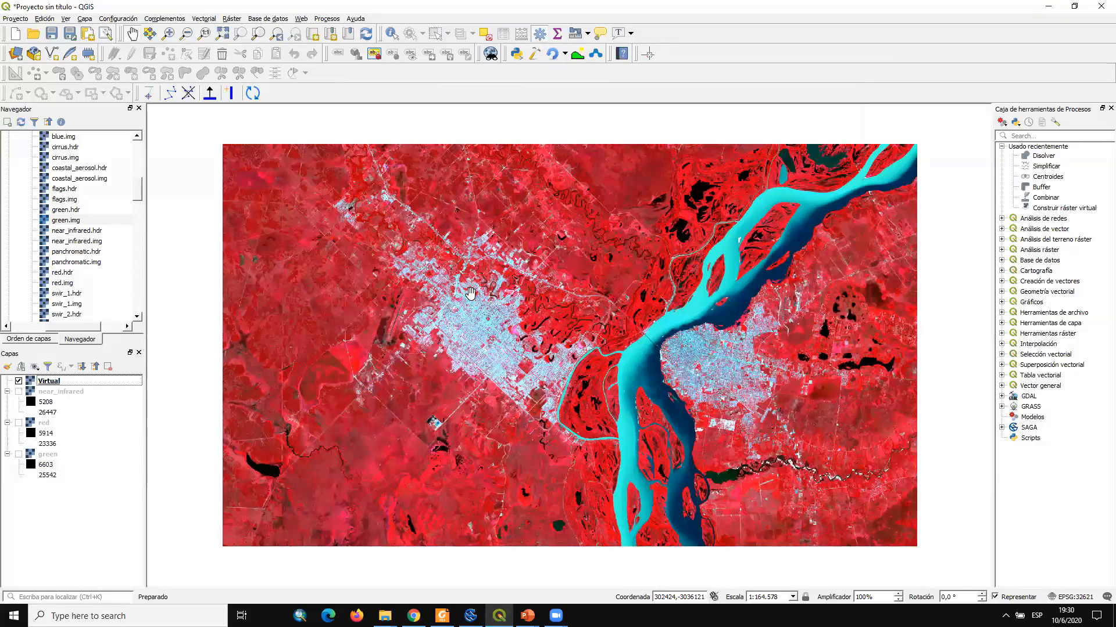
Render the Virtual layer as Singleband gray using Banda 1, apply it and close the layer properties
click(60, 382)
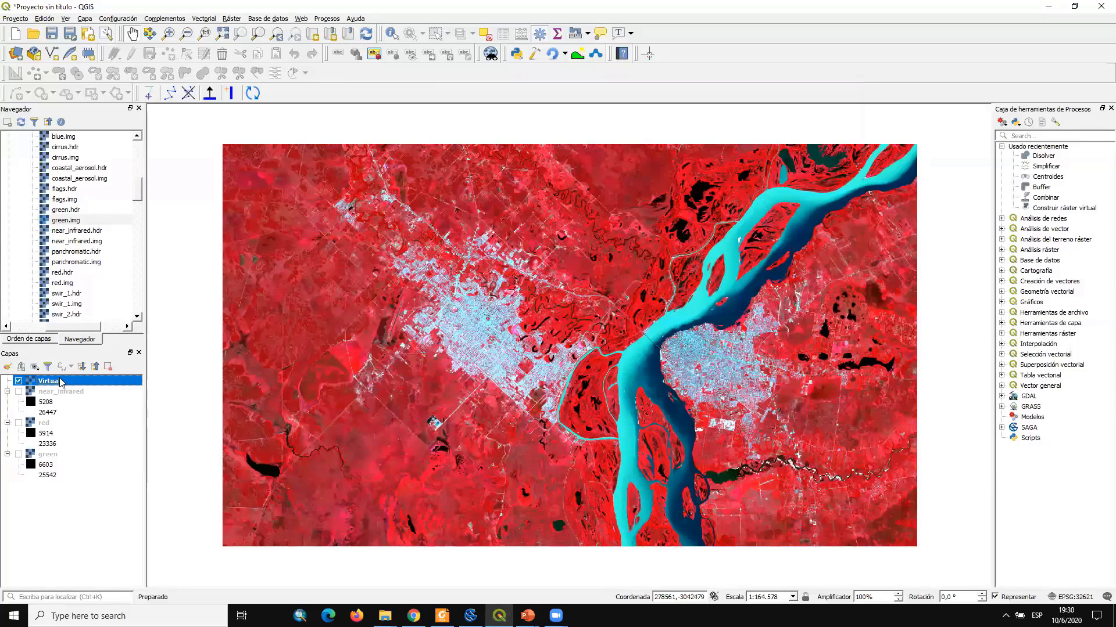
double_click(60, 382)
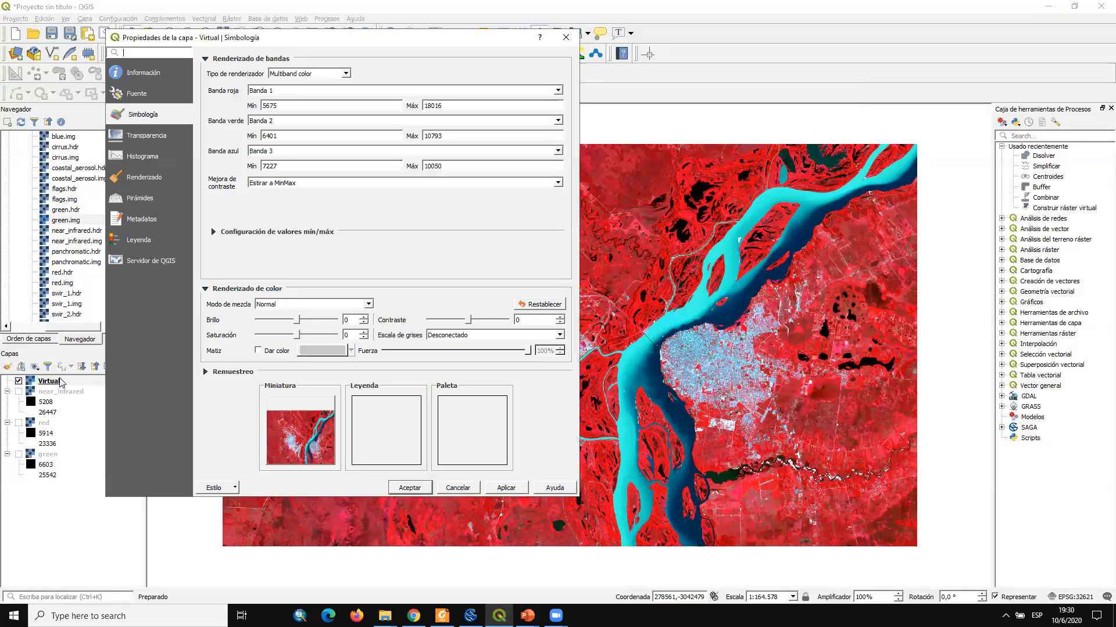
click(302, 74)
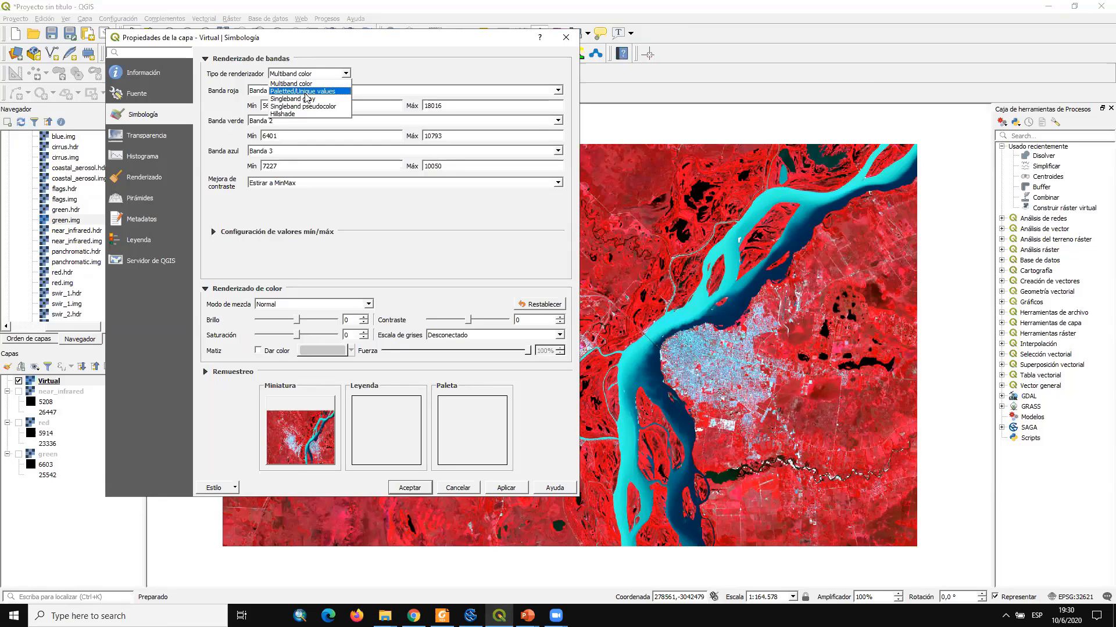
click(308, 99)
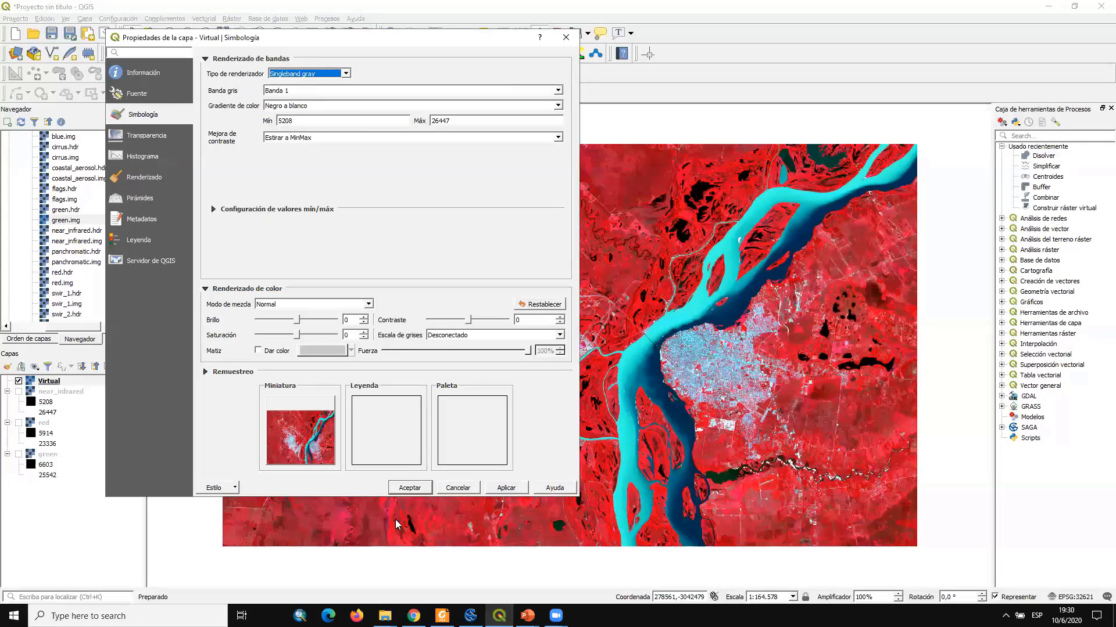
click(504, 489)
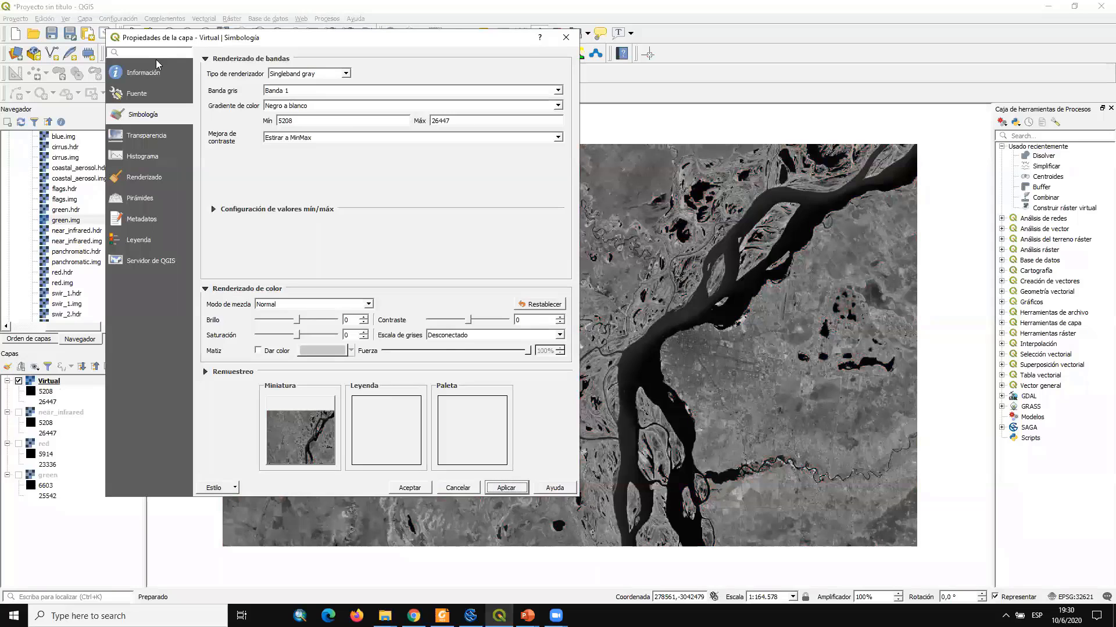
click(566, 37)
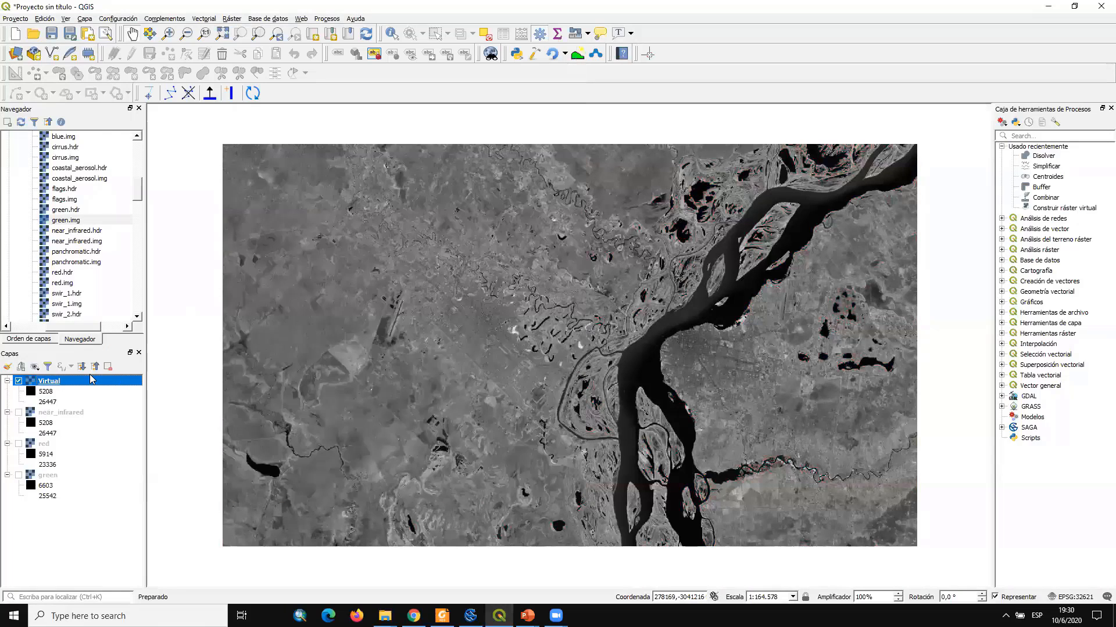
Render the Virtual layer as Multiband color with Banda 1, Banda 2 and Banda 3 as red, green and blue
double_click(65, 378)
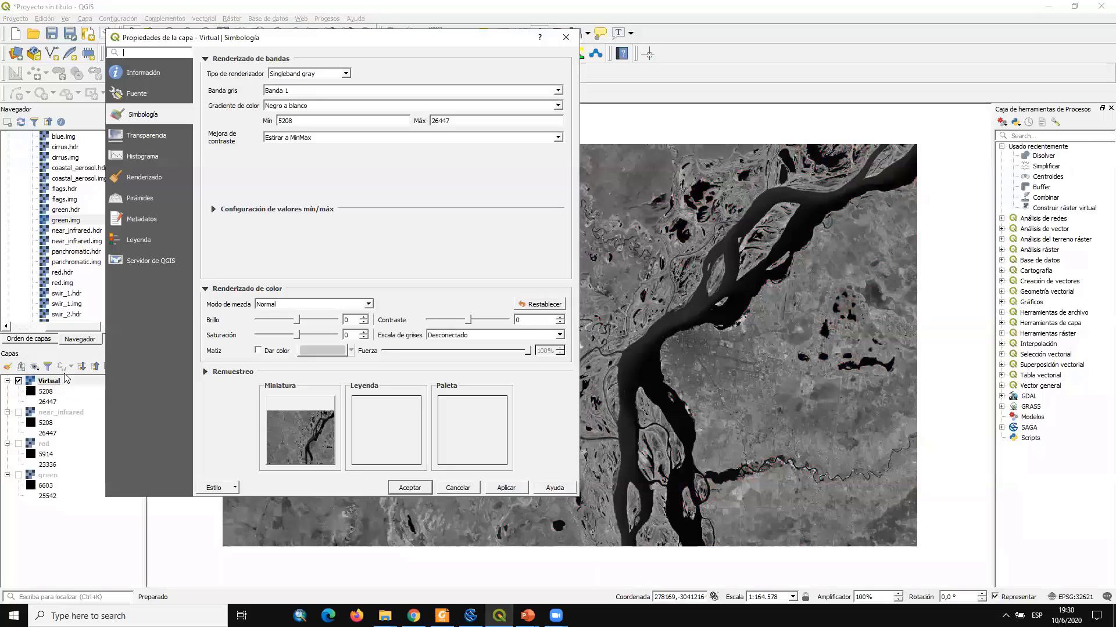
click(308, 73)
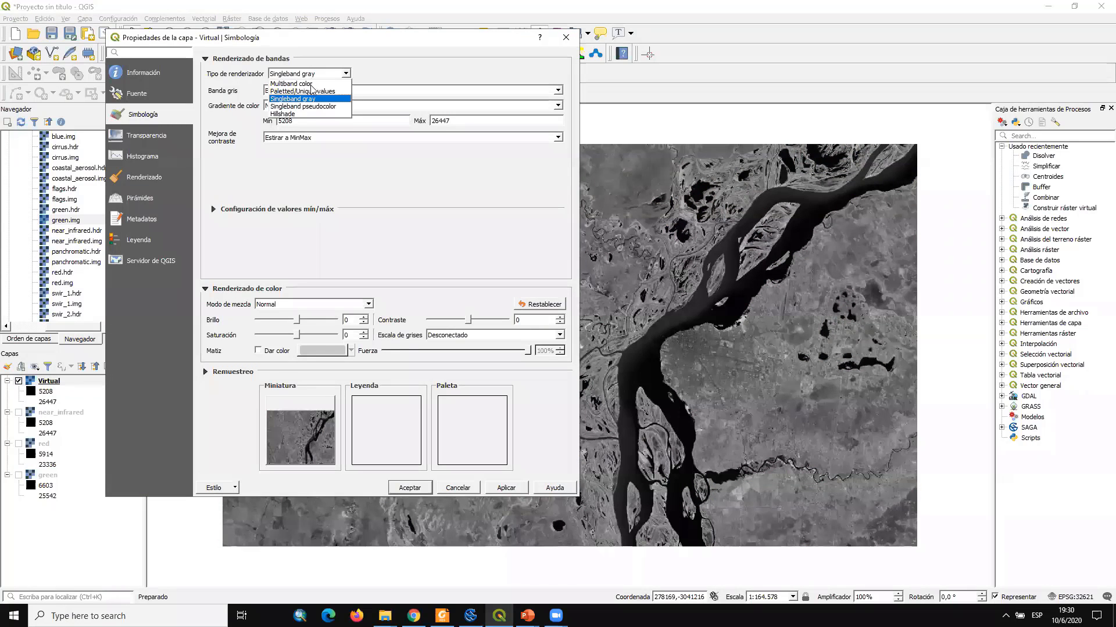
click(312, 83)
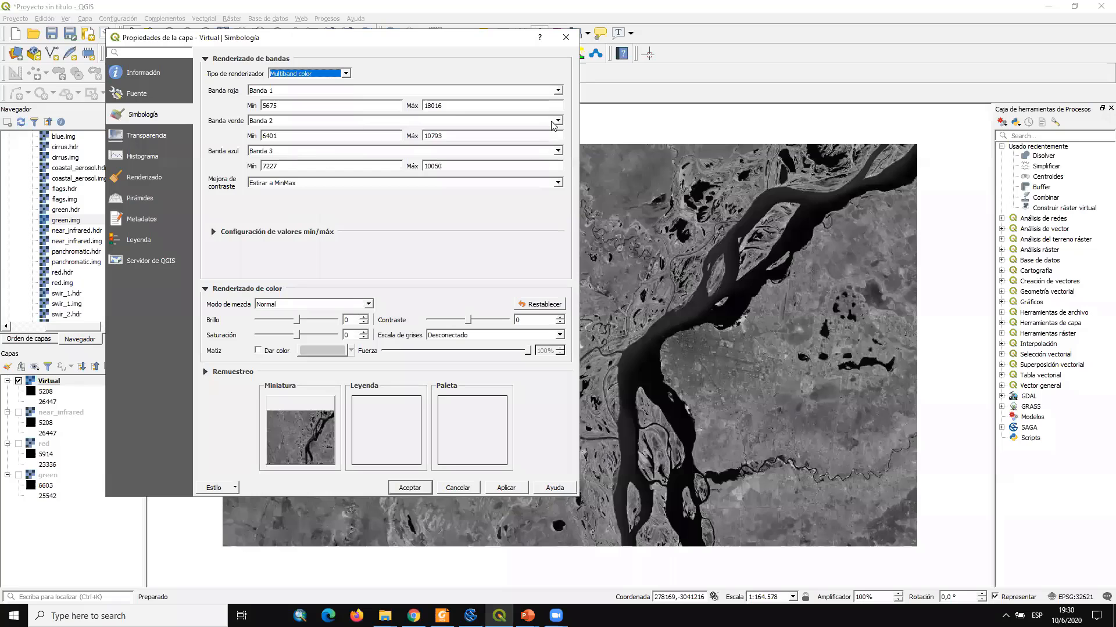
click(558, 91)
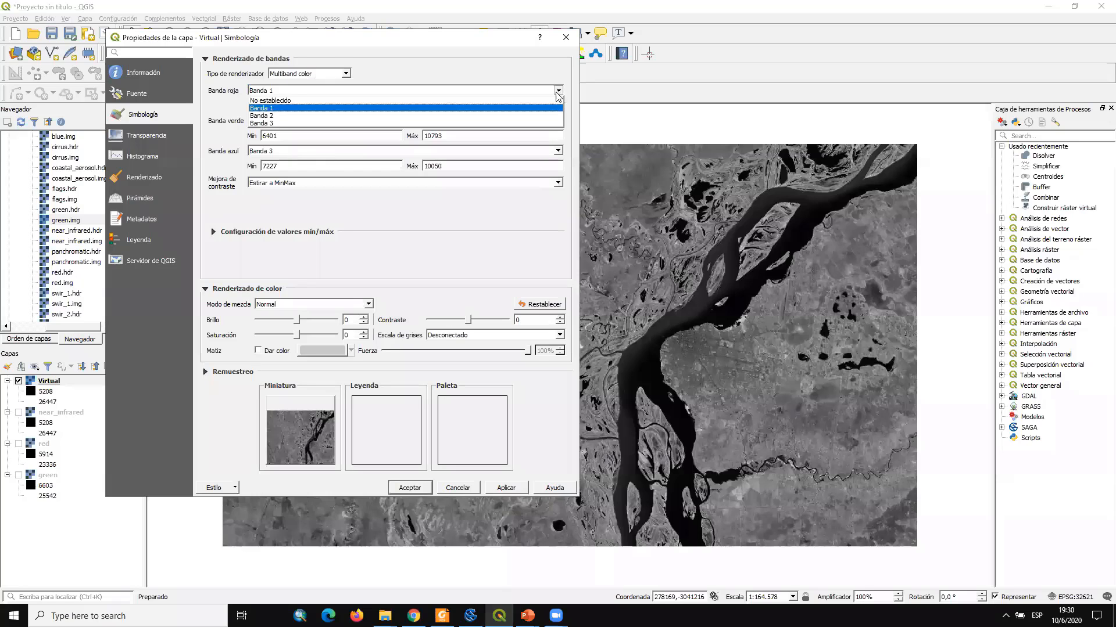
click(328, 113)
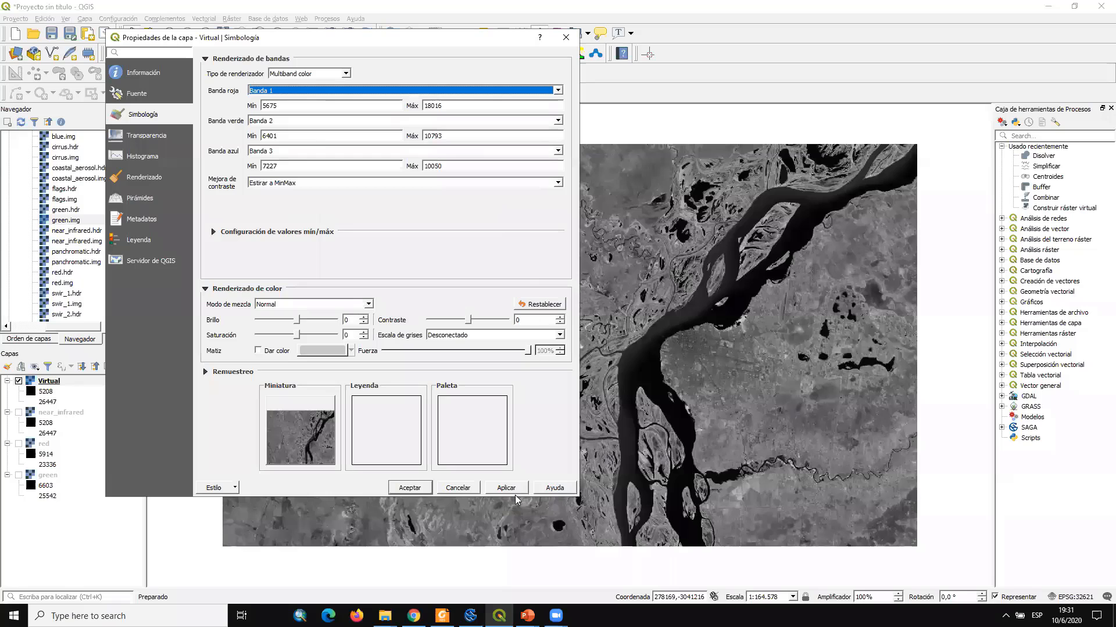
click(493, 490)
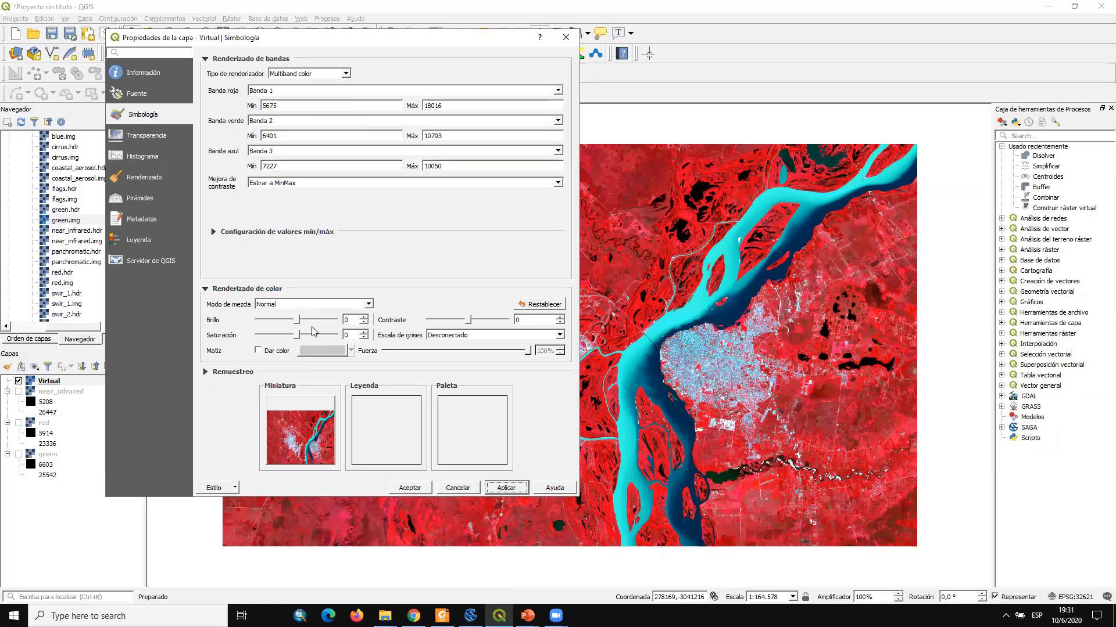
Try a contrast of 18 and a saturation of 7 on the Virtual layer
drag(469, 320, 476, 320)
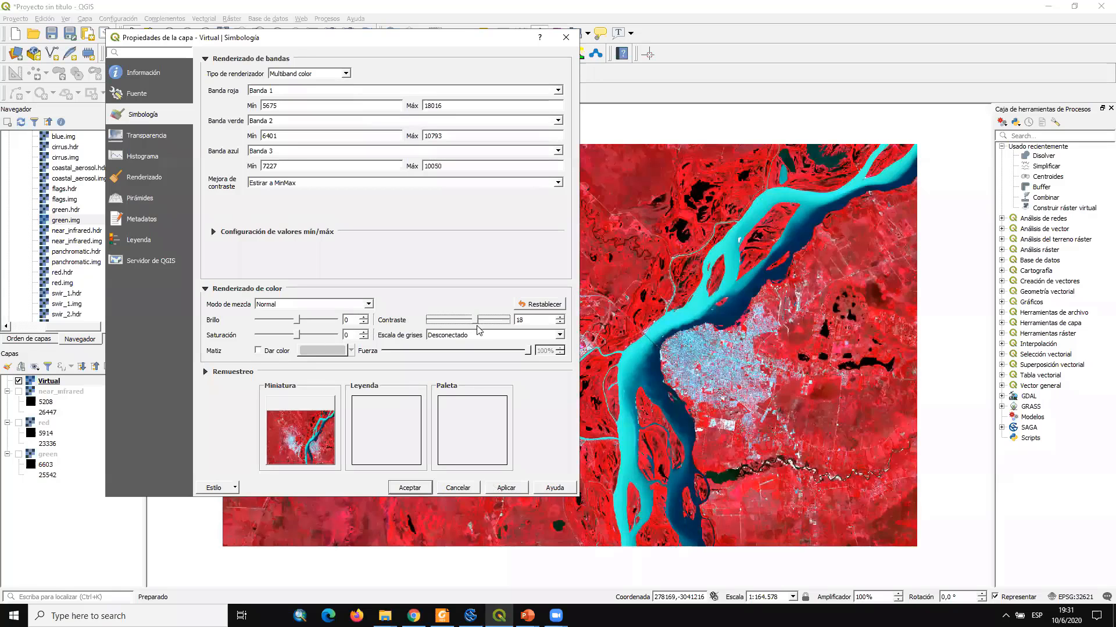
click(517, 489)
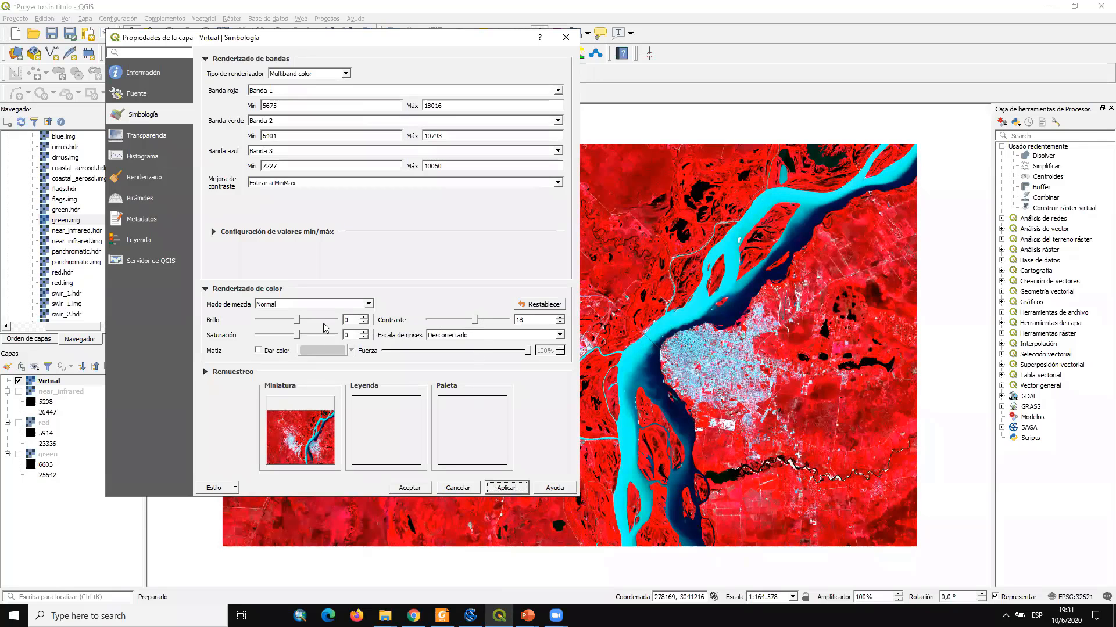
drag(299, 334, 304, 335)
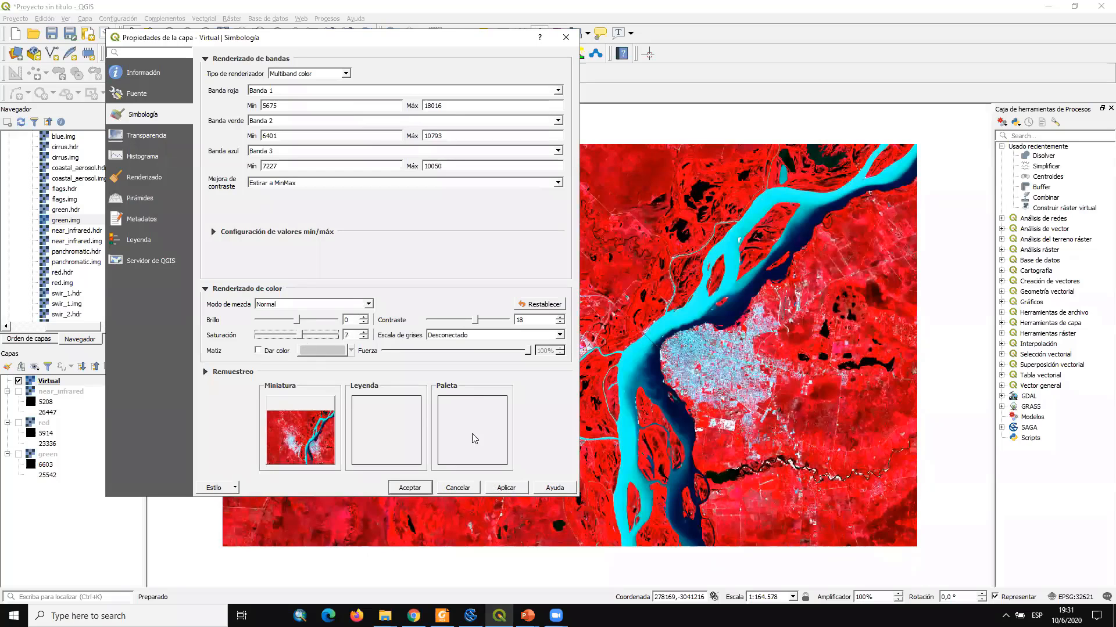
click(500, 490)
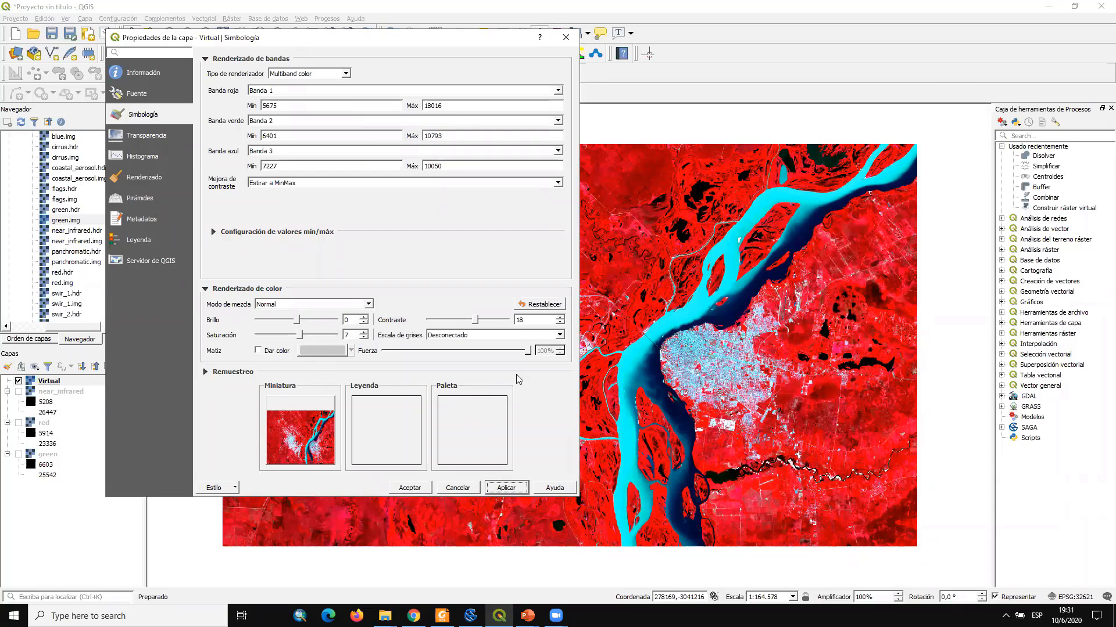
Lower the Virtual layer's saturation to -22 and further to -64, applying each value
drag(300, 337, 288, 336)
click(506, 489)
click(516, 491)
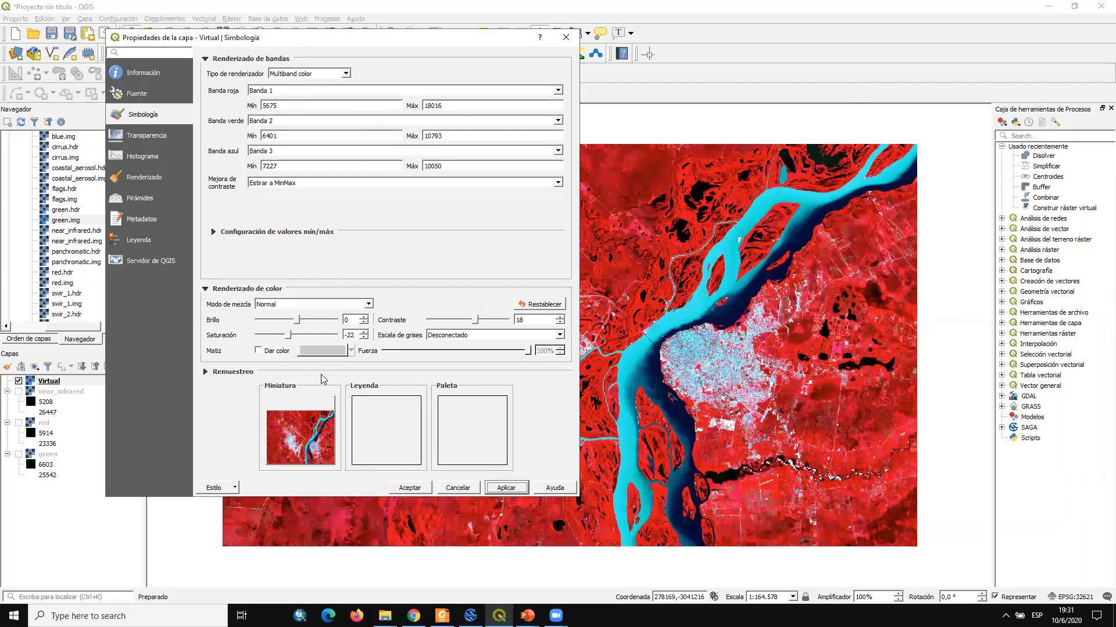
click(291, 337)
drag(292, 336, 272, 337)
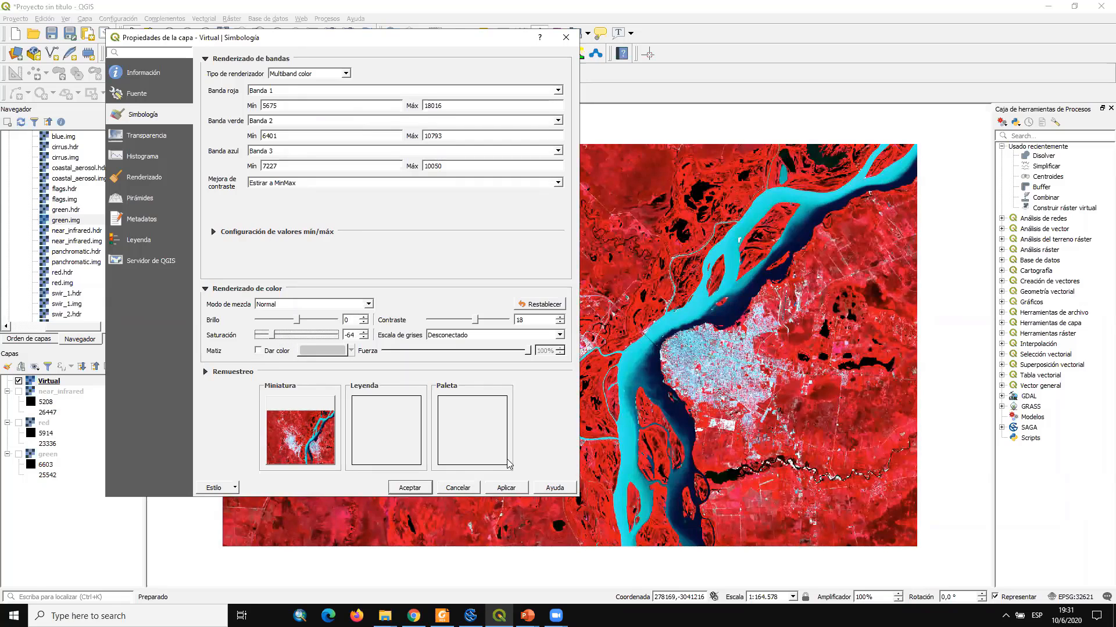
click(506, 488)
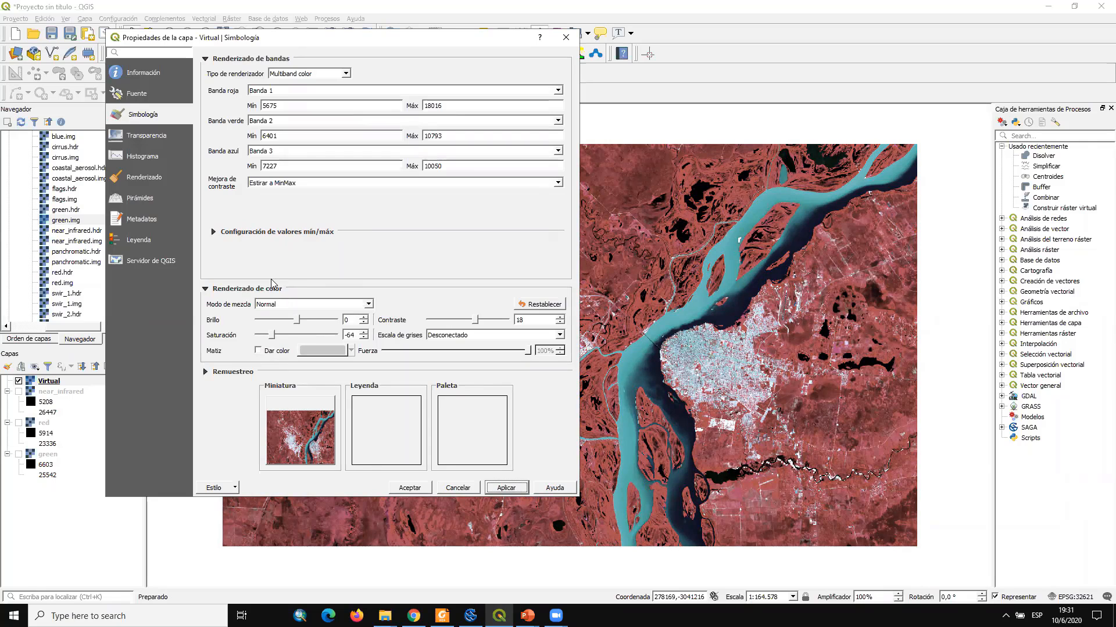
Try user-defined min/max values for the Virtual layer, and apply Mean +/- standard deviation × 2,00 instead
click(215, 232)
click(250, 213)
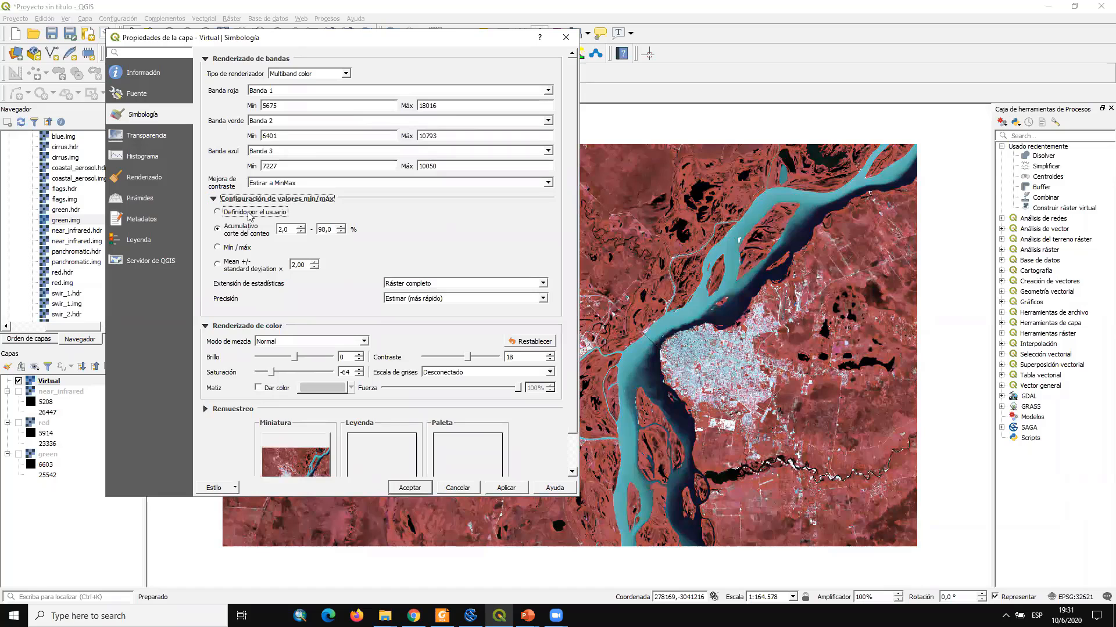
click(506, 488)
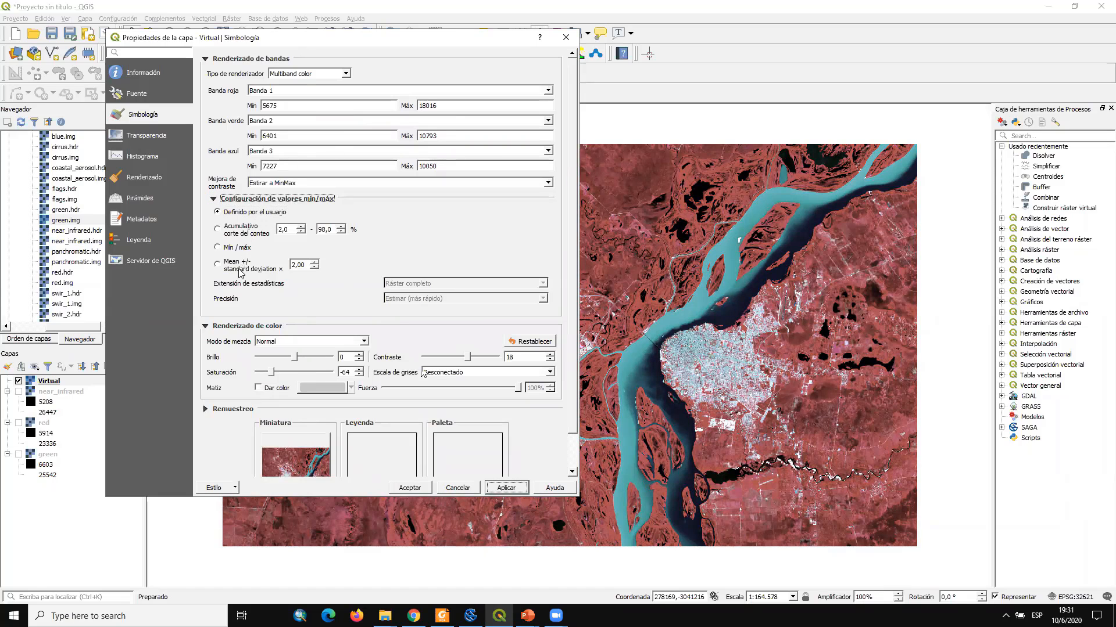
click(232, 267)
click(506, 488)
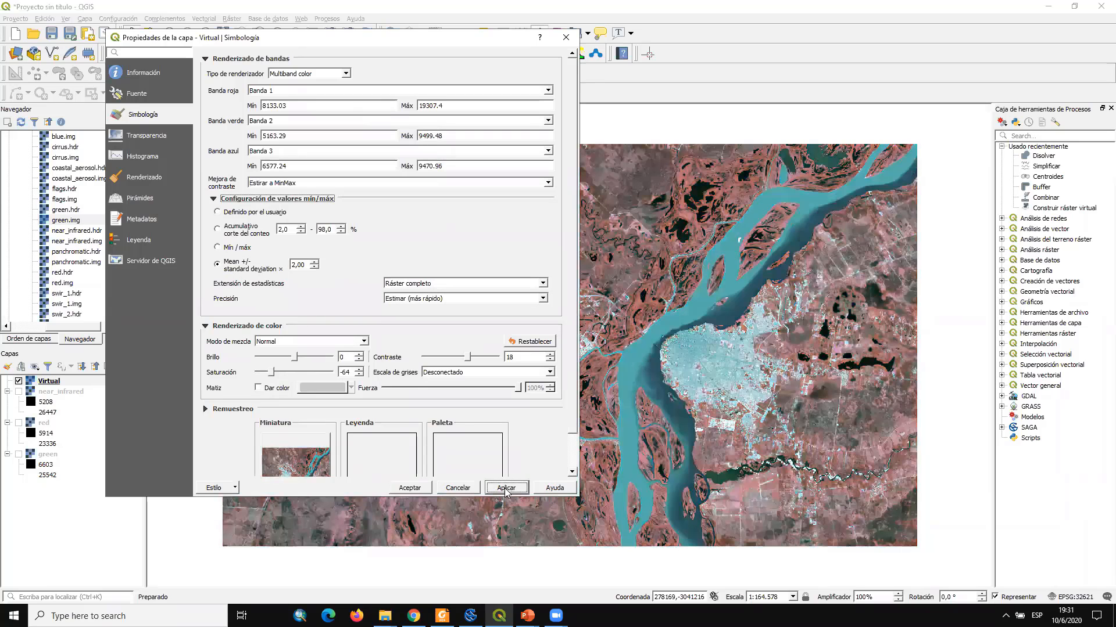
Set the Virtual layer's contrast to 47 and accept the layer properties
drag(416, 47, 269, 45)
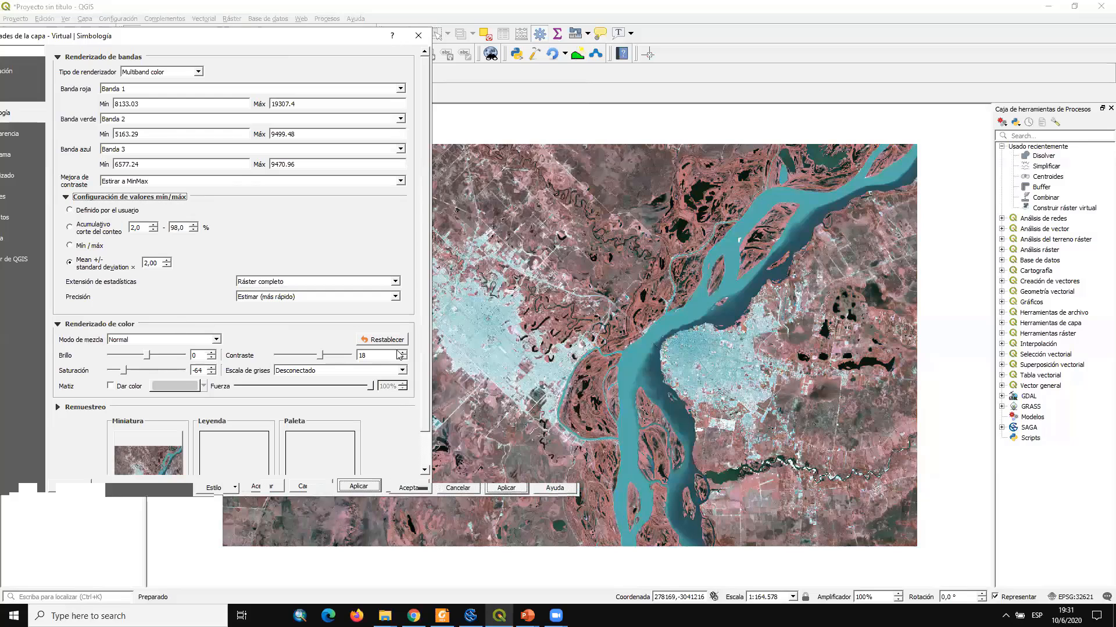
drag(321, 358, 333, 355)
click(365, 491)
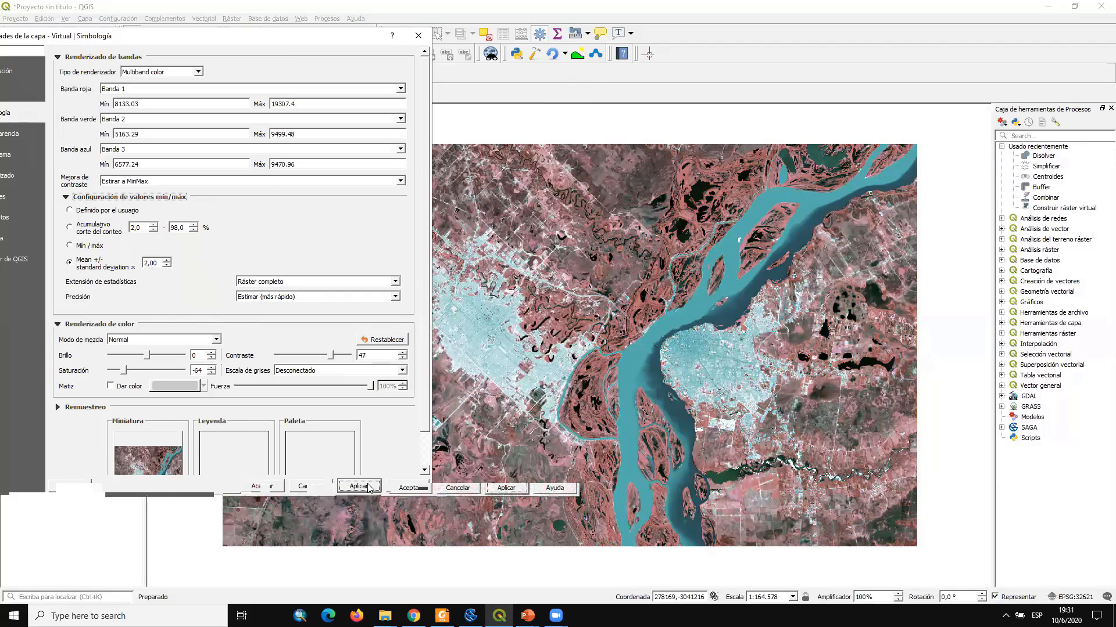
click(265, 487)
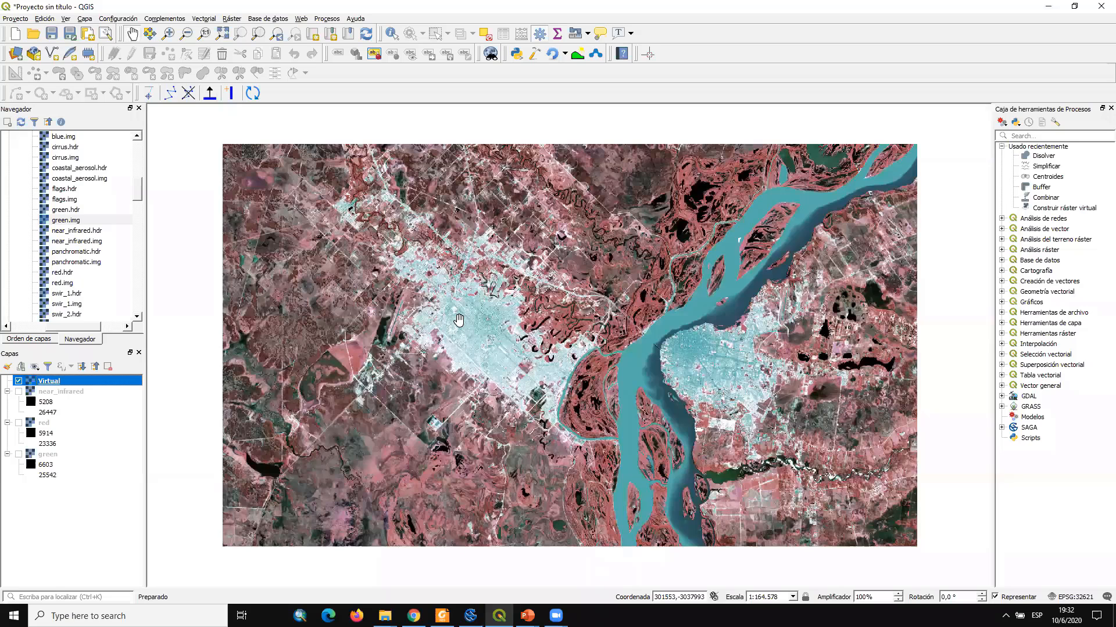
Examine the urban areas and the river in the Virtual colour composite, both up close and at full extent
scroll(458, 320, up, 1)
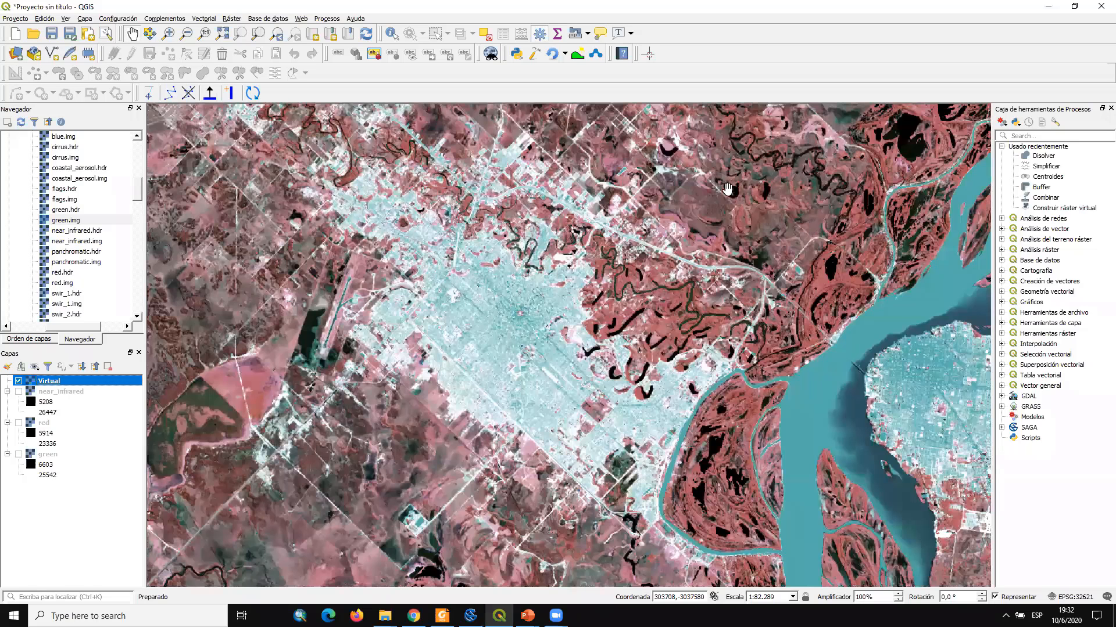
drag(705, 201, 666, 227)
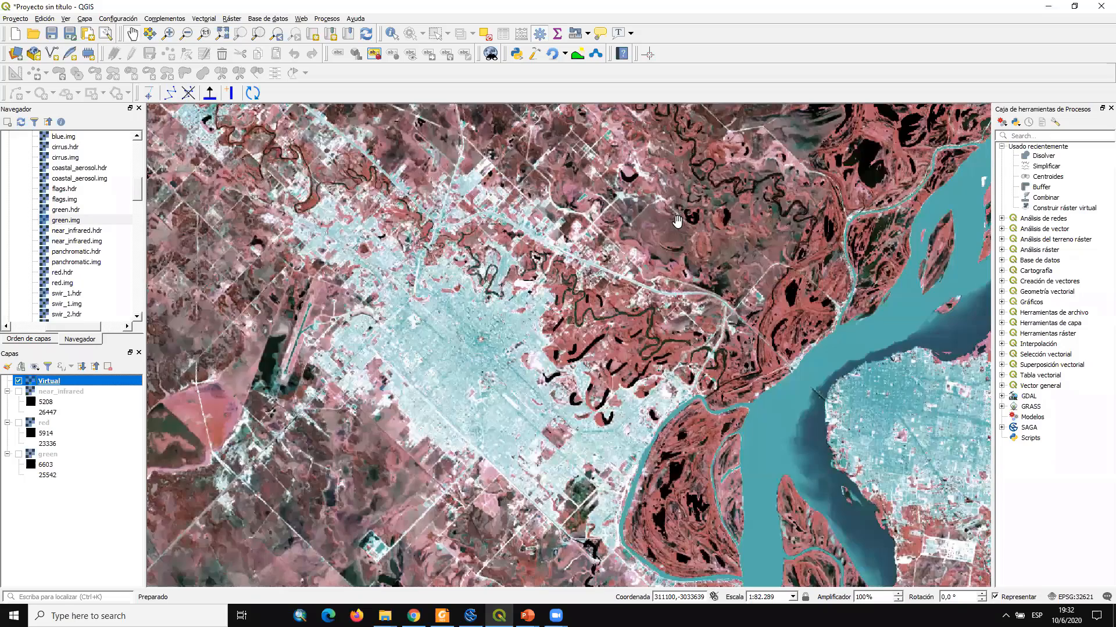
scroll(677, 221, down, 1)
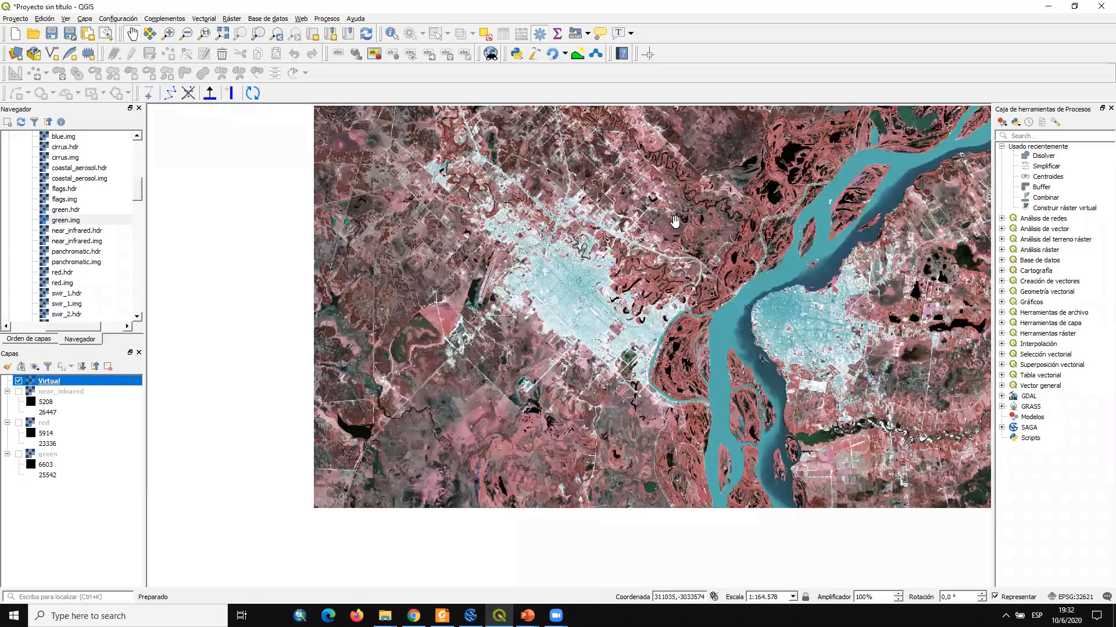
scroll(674, 221, up, 1)
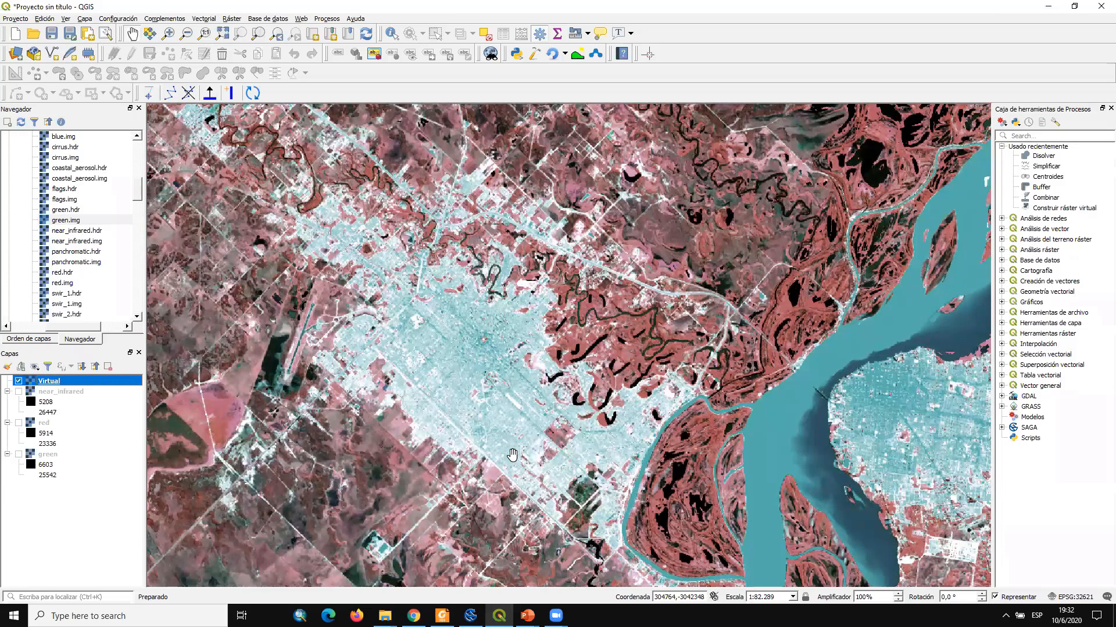
scroll(480, 393, down, 1)
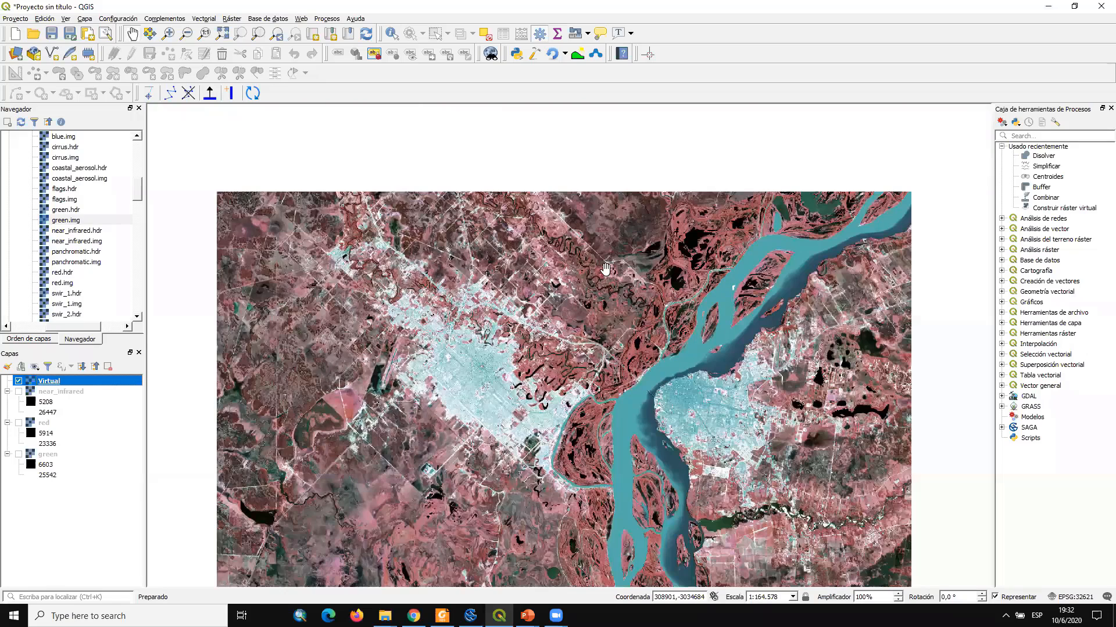
drag(633, 320, 626, 272)
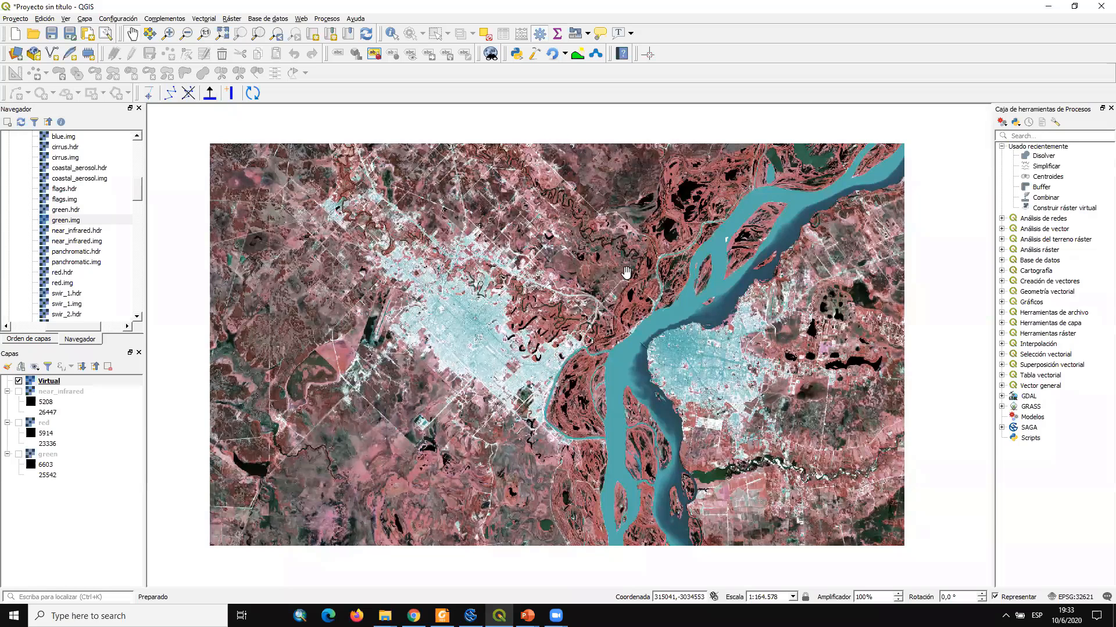
Start exporting the Virtual layer as a raw-data GeoTIFF and browse for its output location
scroll(545, 290, up, 3)
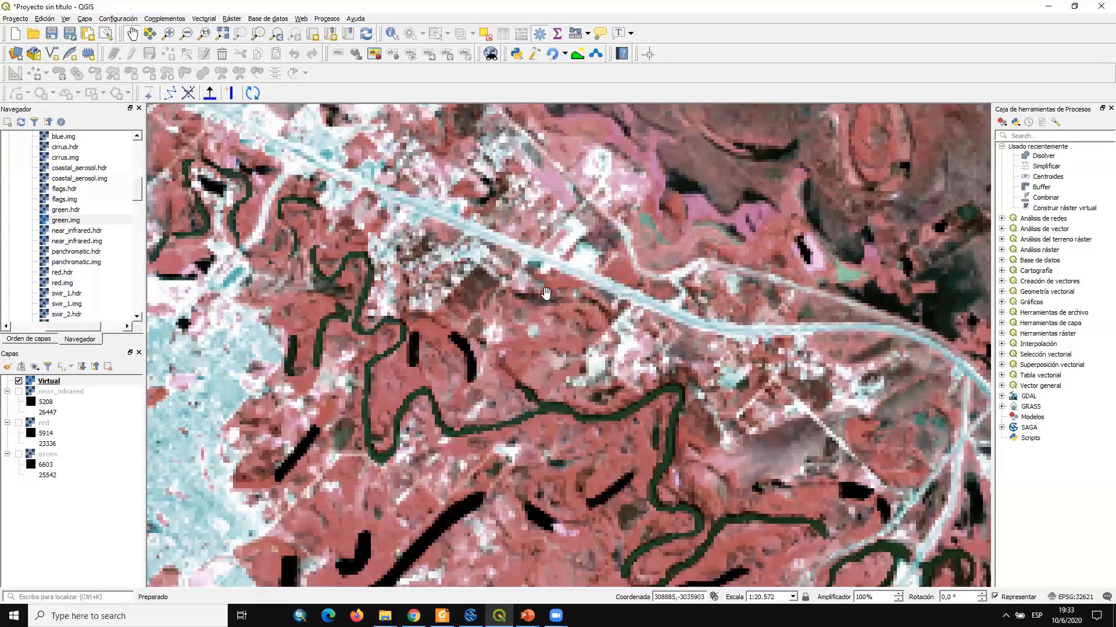
scroll(545, 292, down, 1)
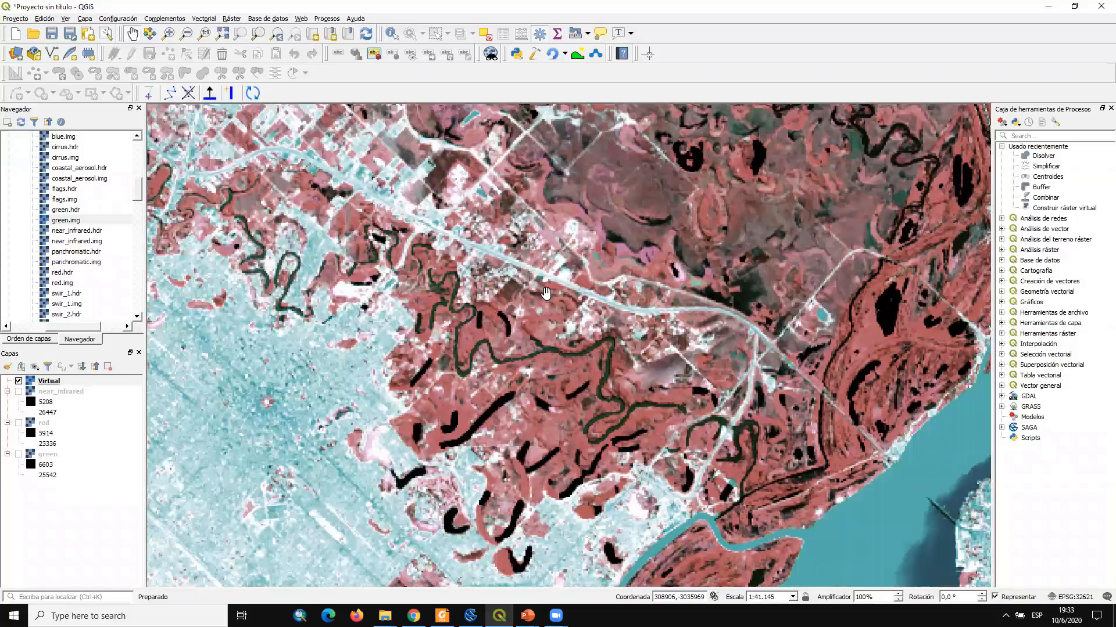
scroll(546, 294, down, 1)
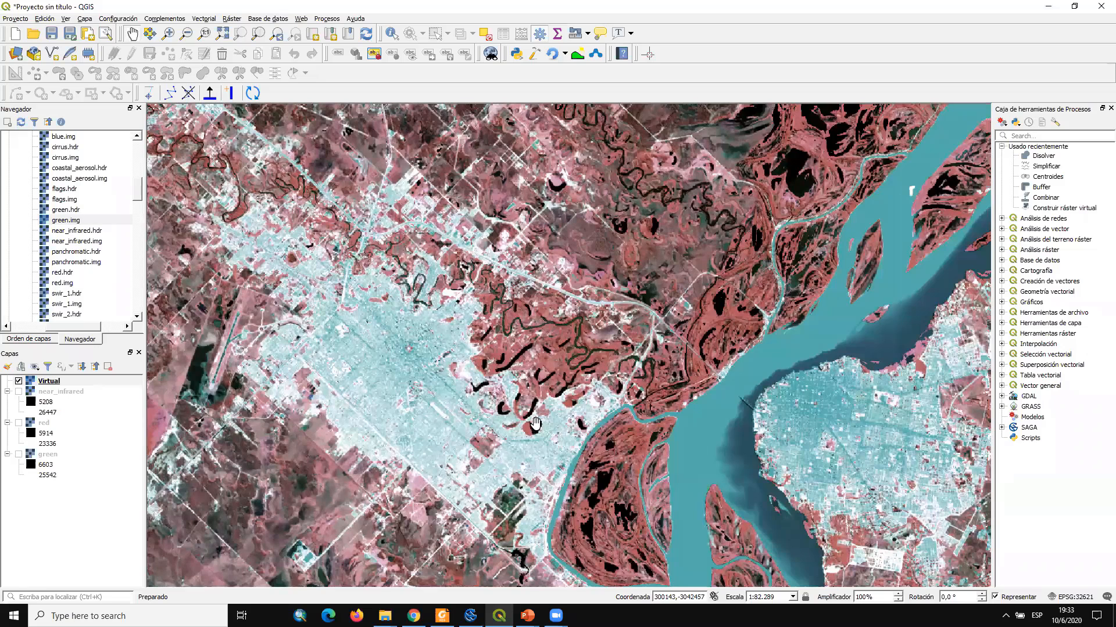
scroll(535, 421, down, 1)
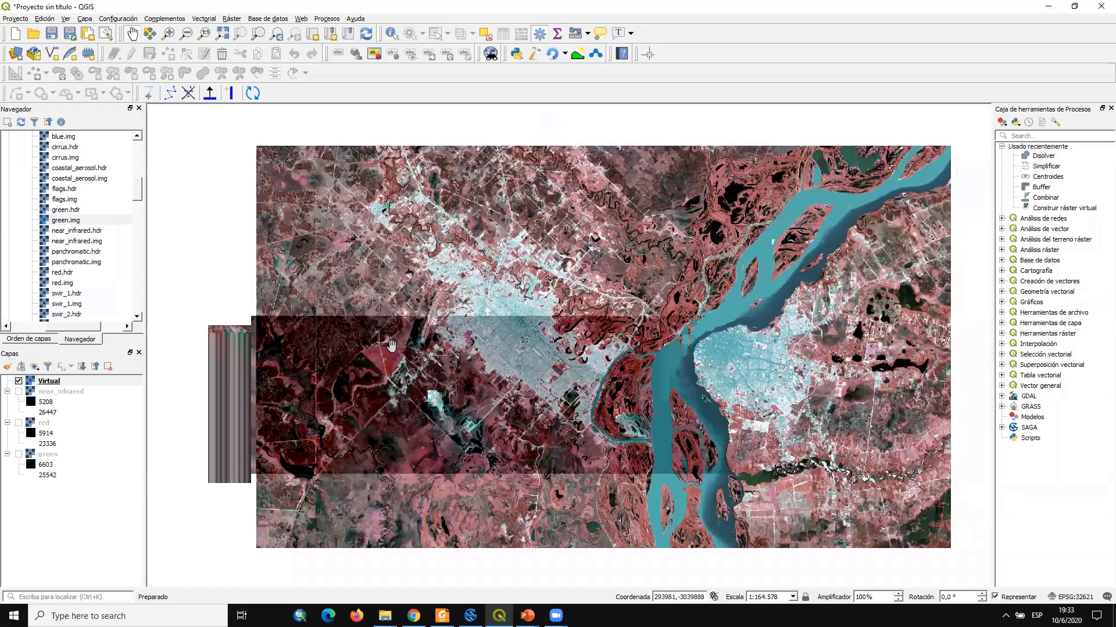
right_click(63, 384)
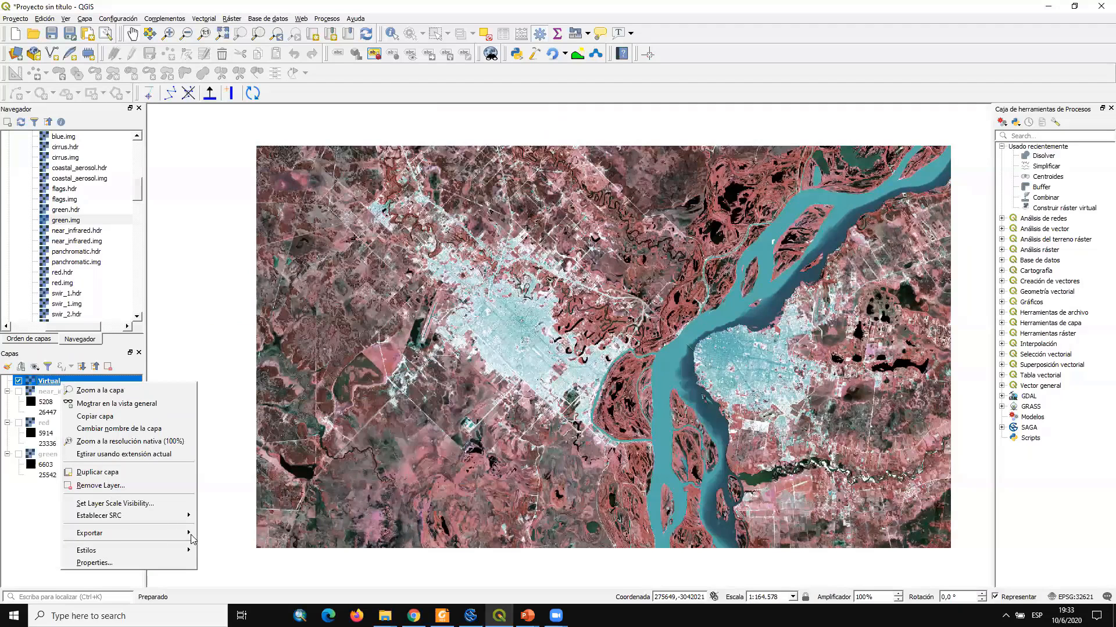
click(222, 535)
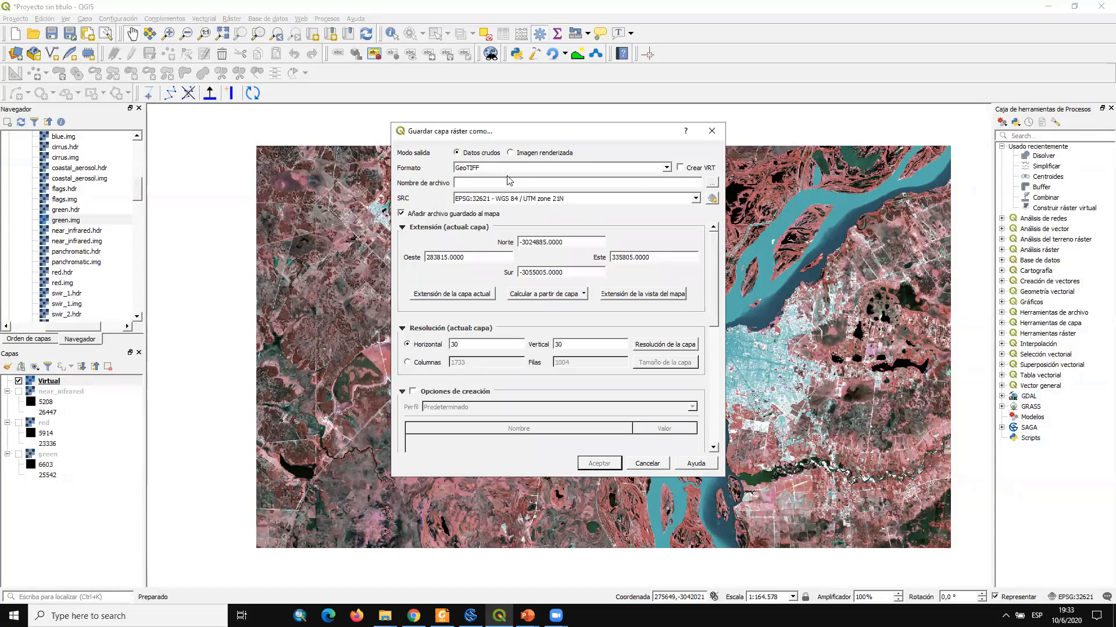
click(712, 185)
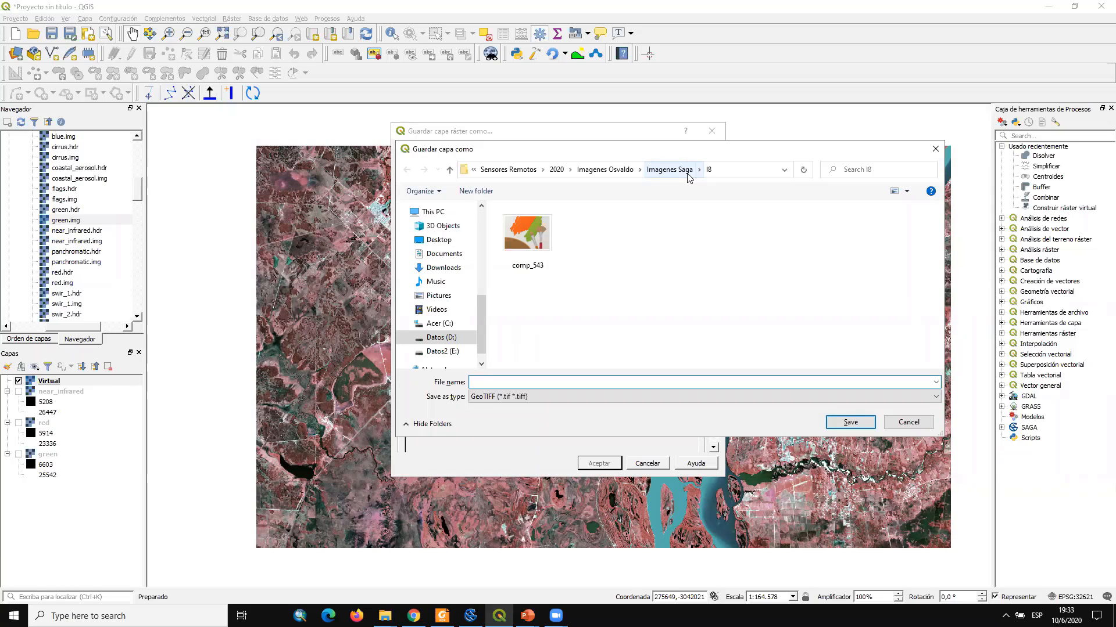
Create a folder l8nuevo inside Imagenes Saga and set the export's output file there as composicion543
click(685, 174)
click(475, 191)
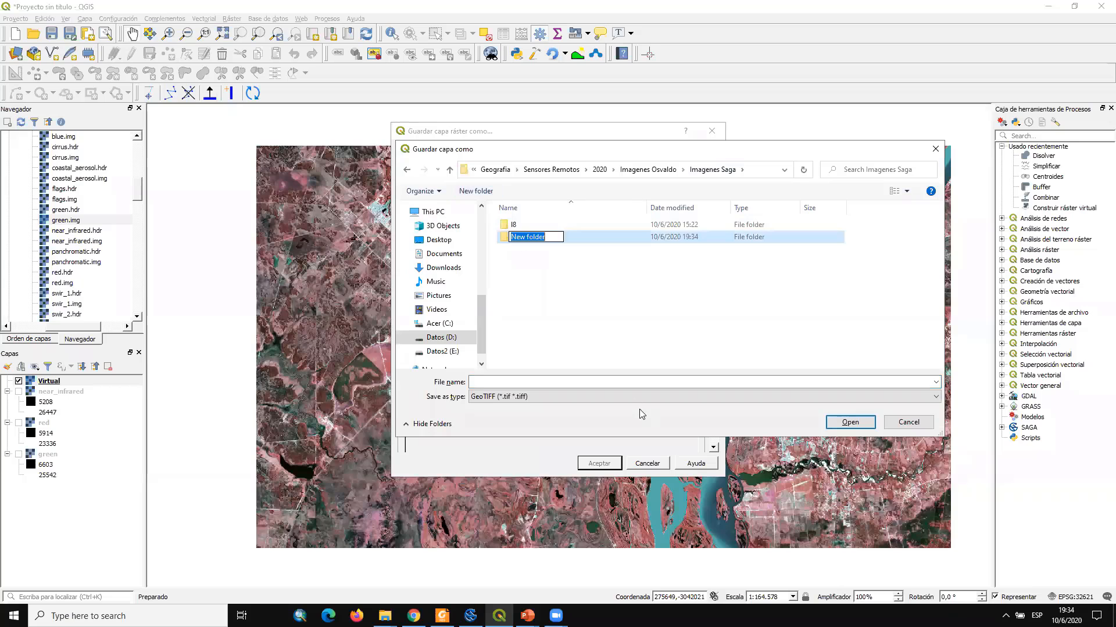
text(l8nue)
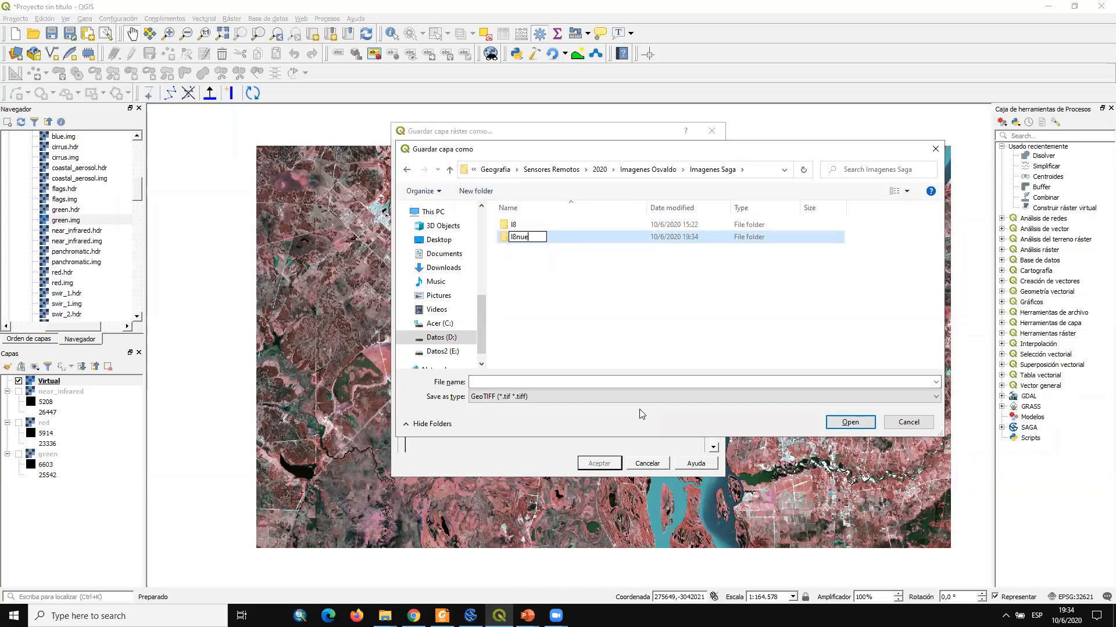
text(vo)
key(Return)
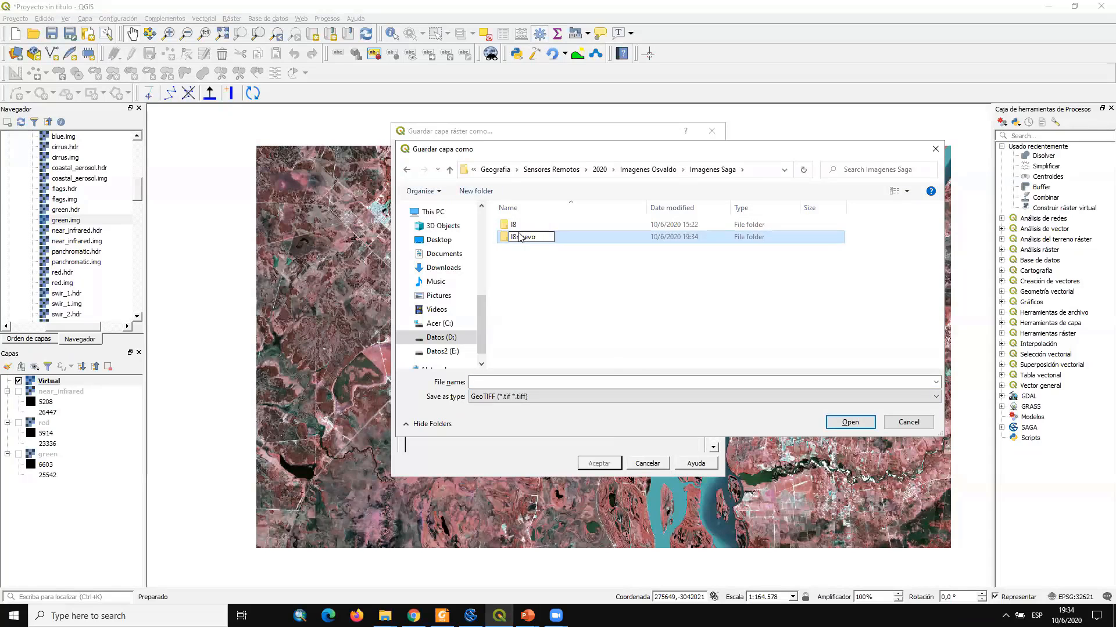
key(Return)
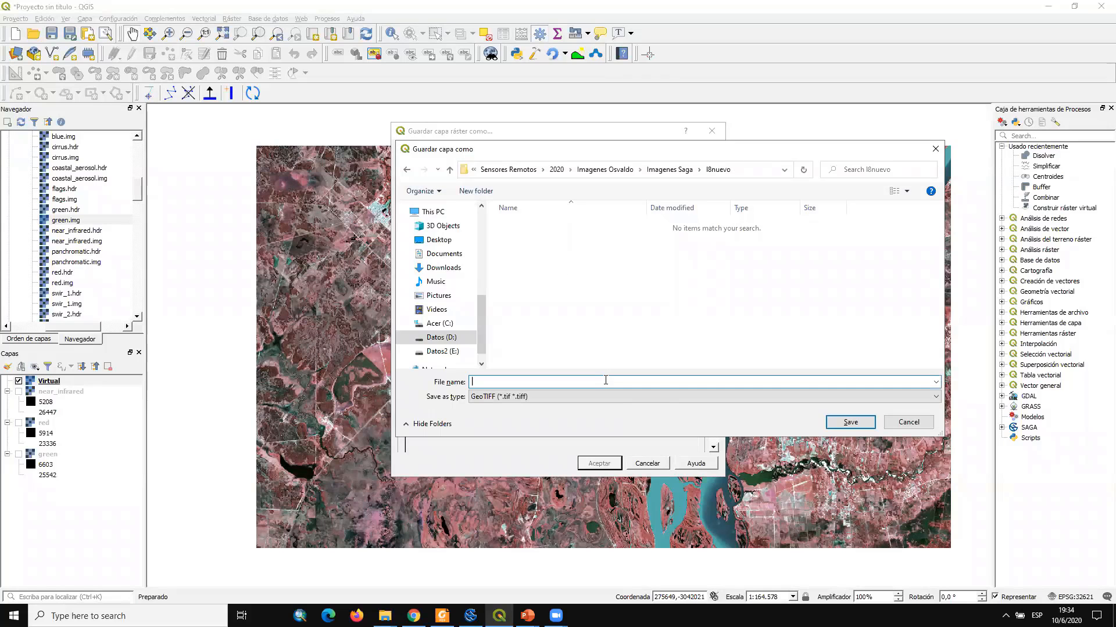
text(composicion543)
click(841, 423)
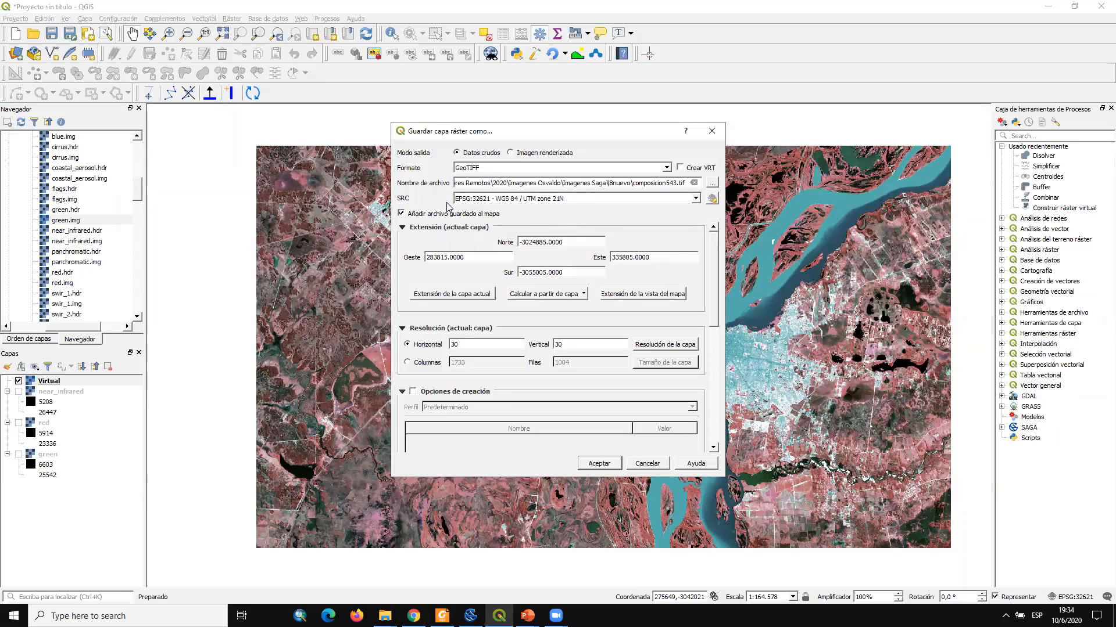
Look through the available reference systems for the export and select WGS 84 / UTM zone 21S
click(696, 199)
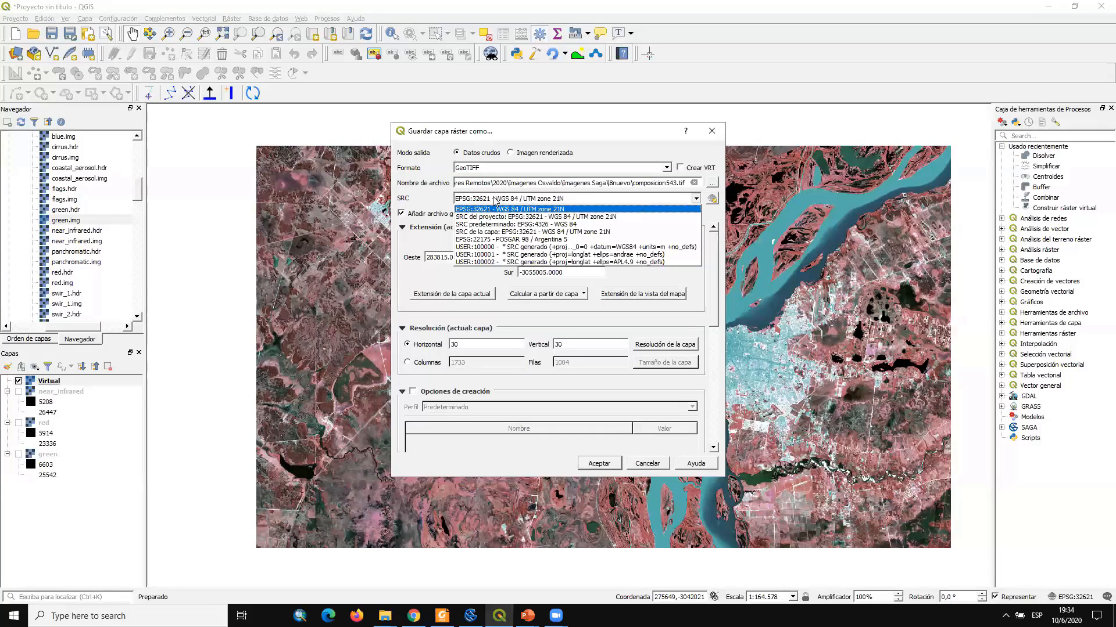
click(409, 197)
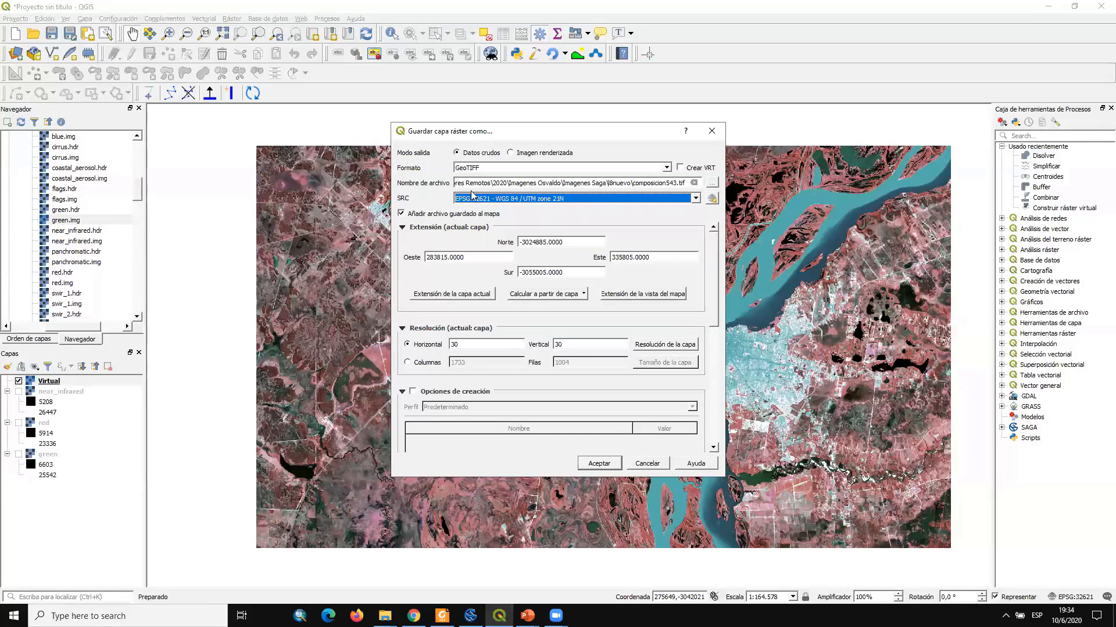
click(712, 199)
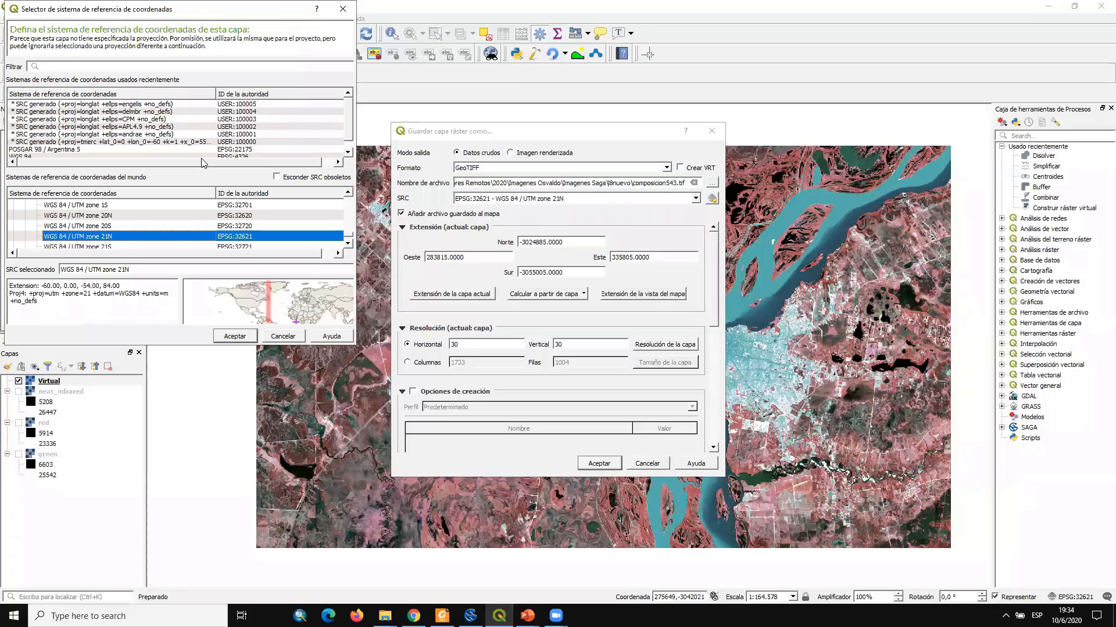
scroll(191, 141, down, 1)
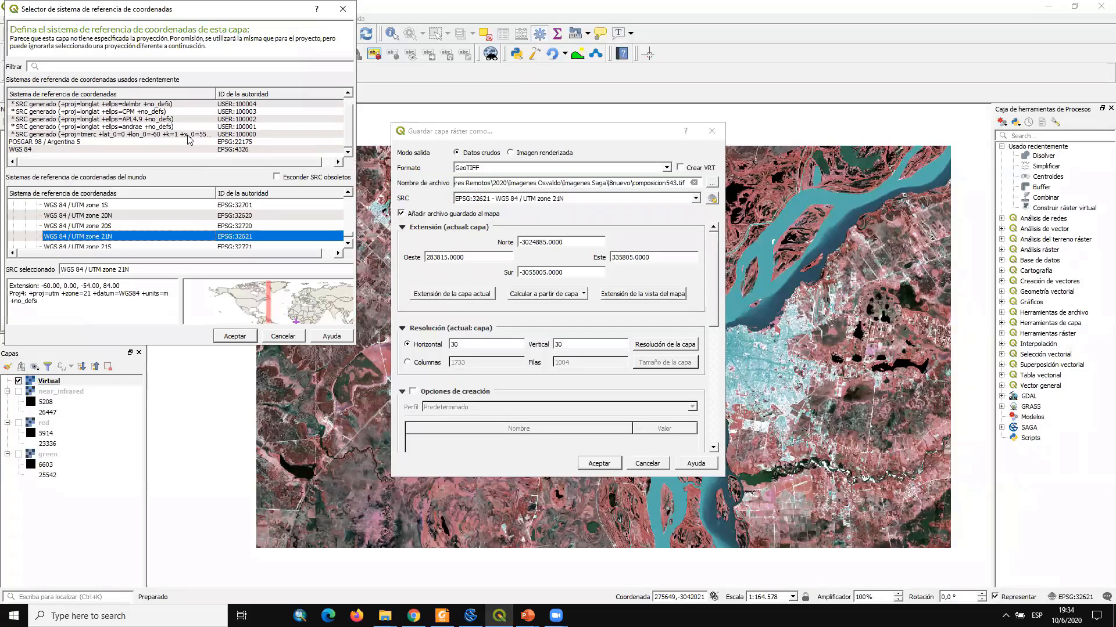
scroll(190, 140, up, 1)
scroll(188, 140, down, 1)
scroll(174, 221, down, 1)
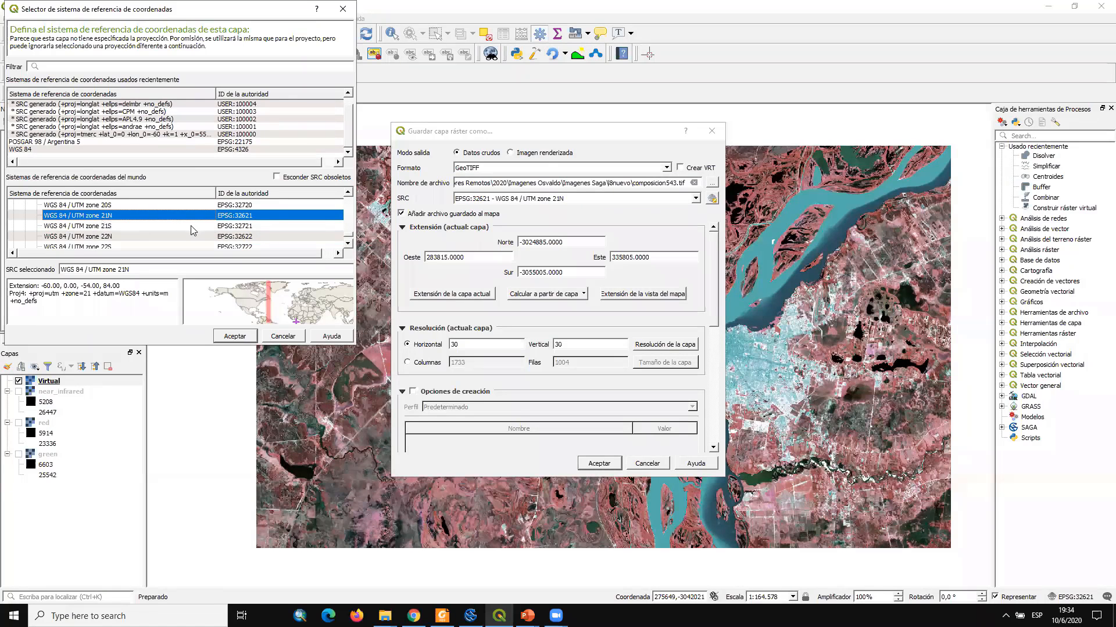
click(104, 227)
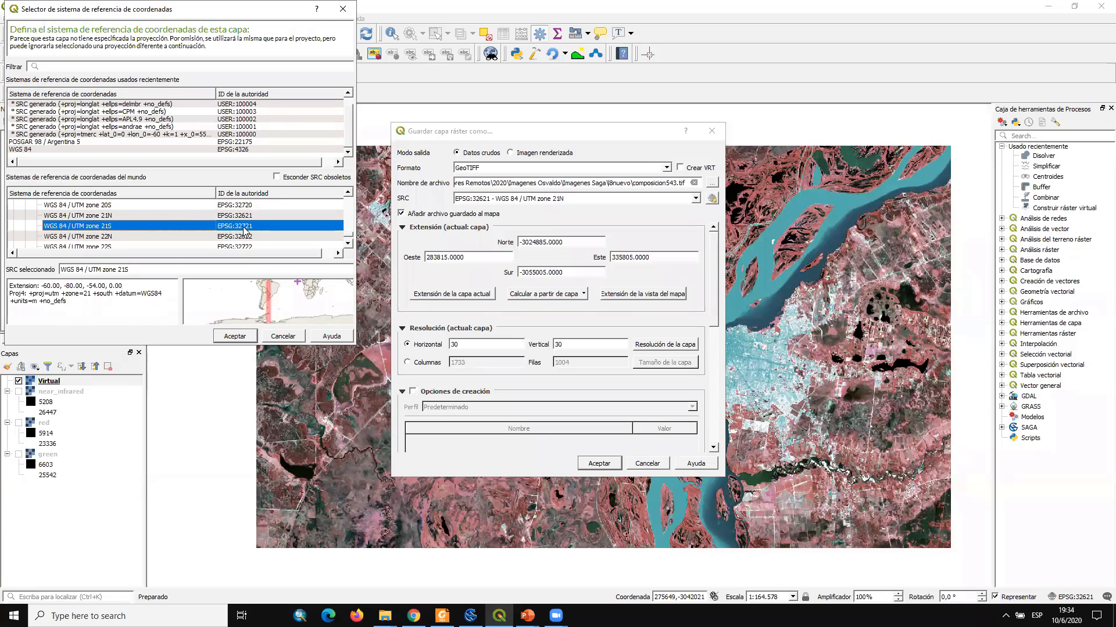
Find code 32721, assign WGS 84 / UTM zone 21S as the output reference system, and run the export
click(226, 65)
text(327)
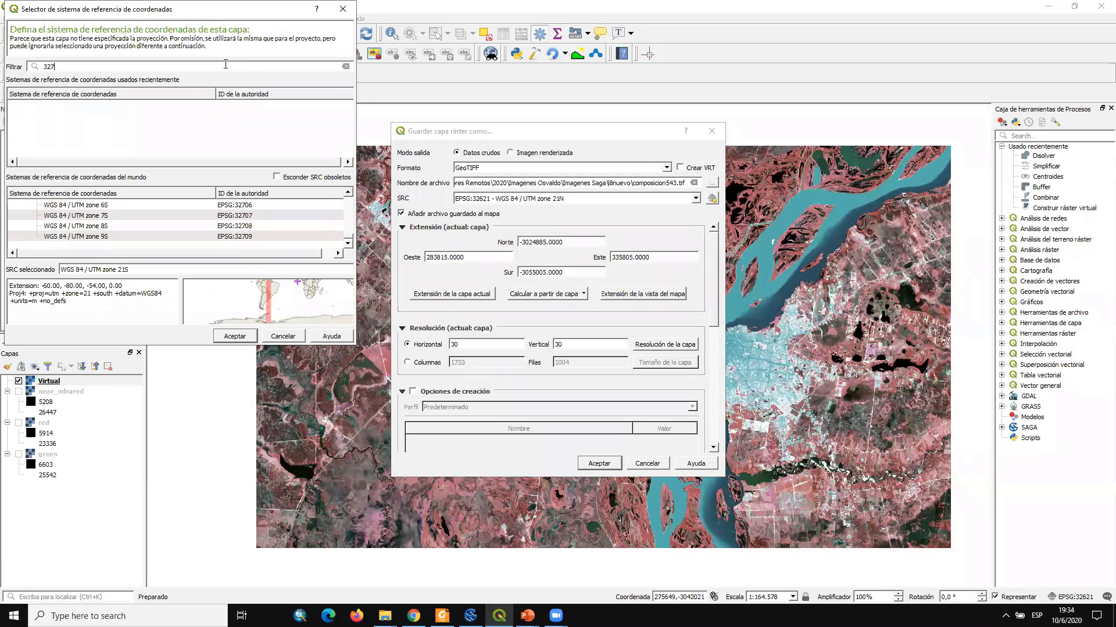
text(21)
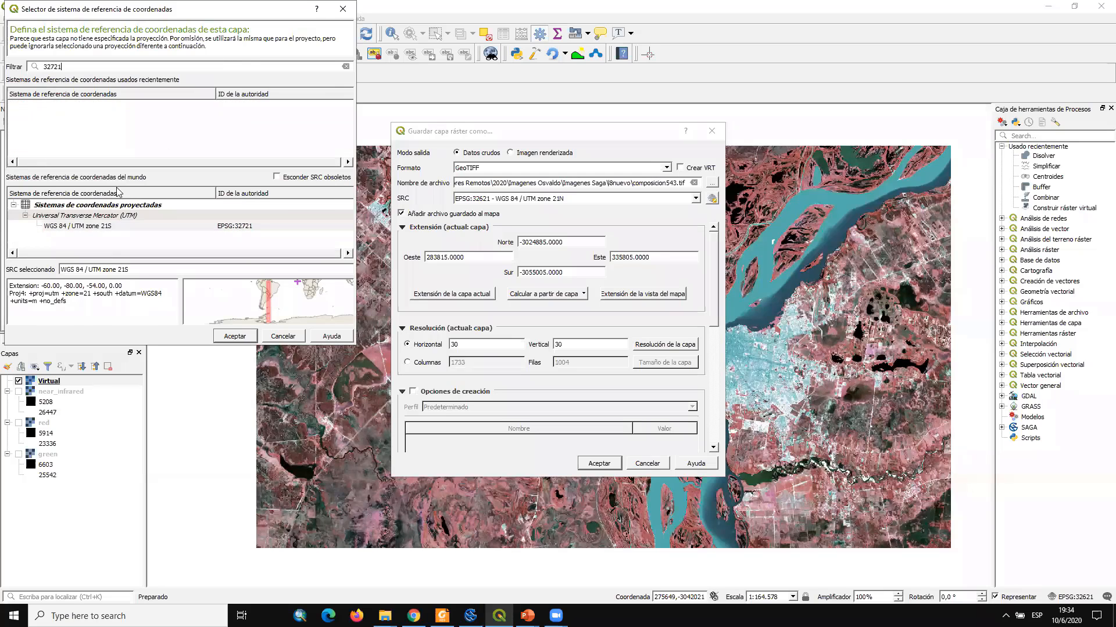
click(93, 227)
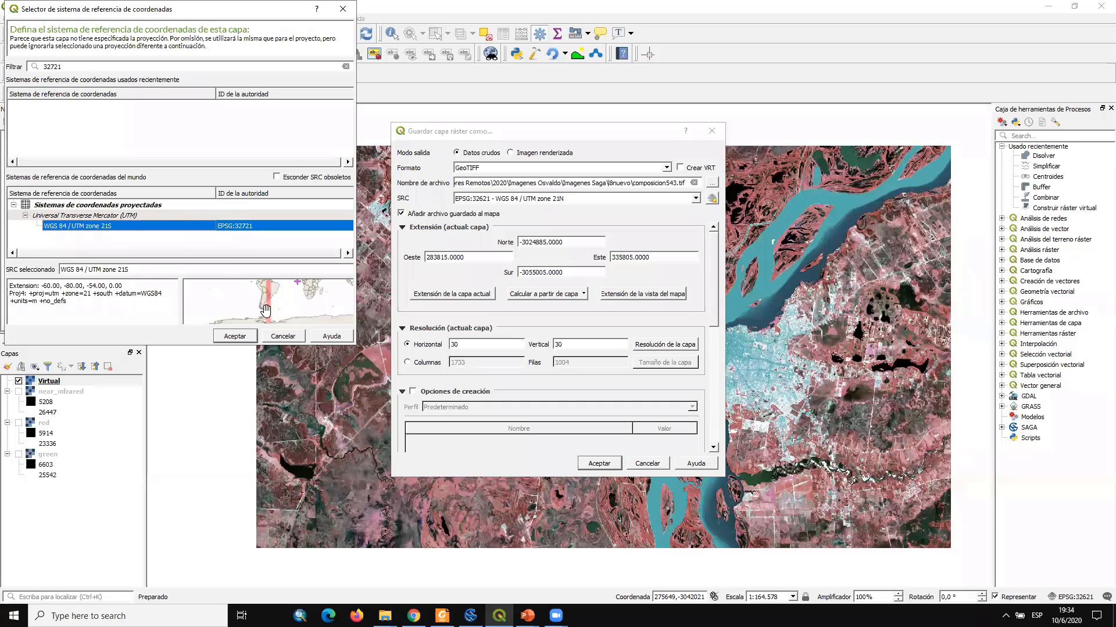
click(234, 337)
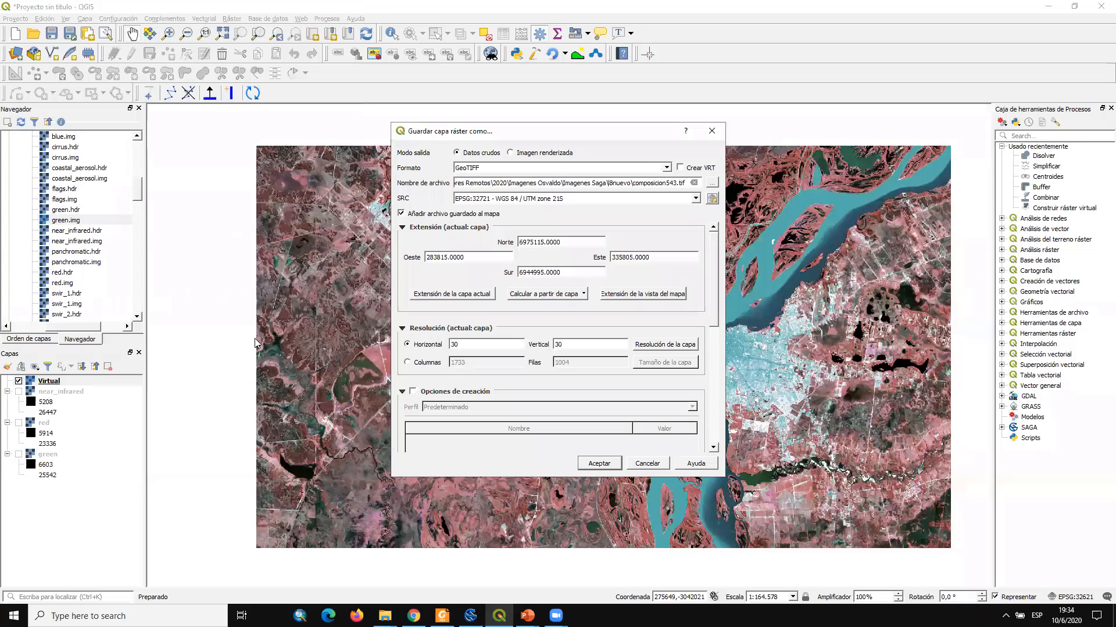
click(581, 463)
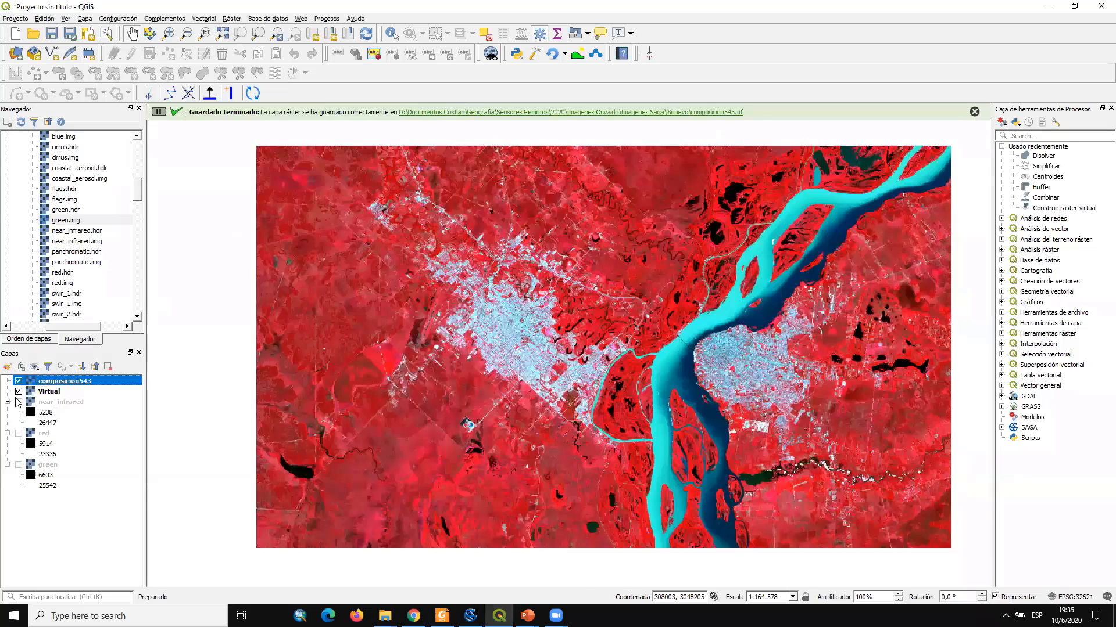
Hide the Virtual layer and zoom to the extent of the composicion543 layer
click(19, 392)
right_click(66, 381)
click(82, 384)
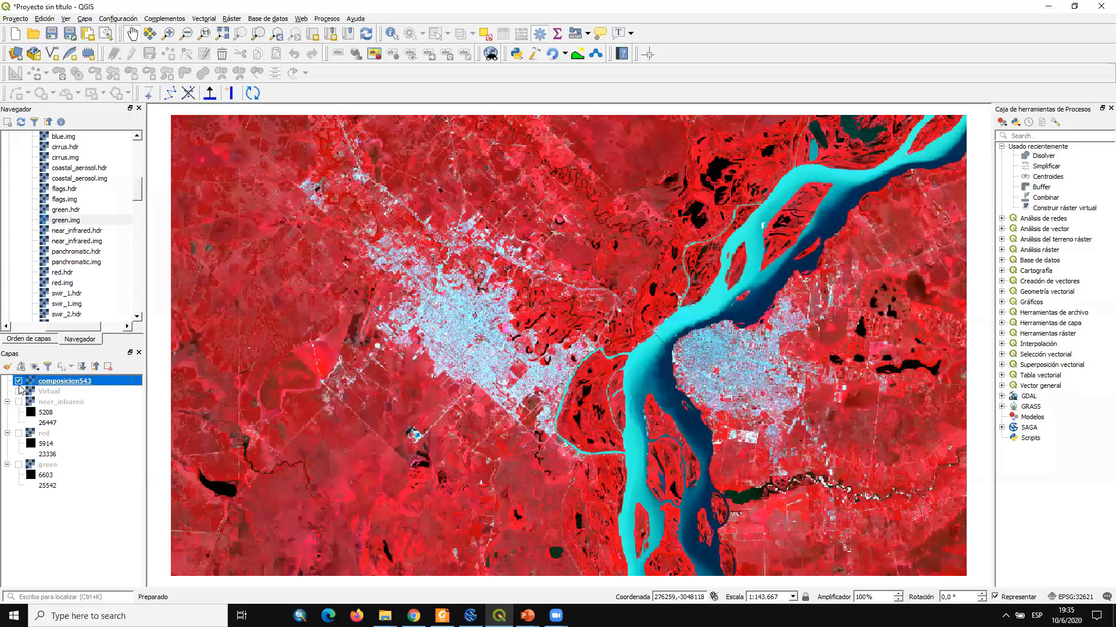
Compare the composicion543 and Virtual layers by alternating their visibility over the urban areas and the river
click(18, 391)
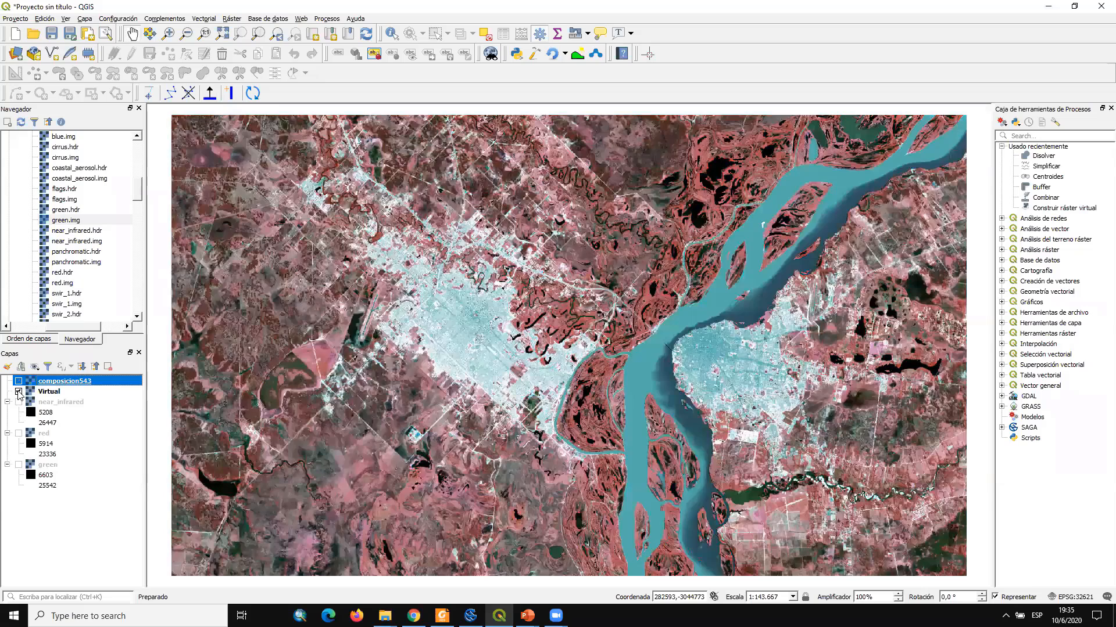
click(19, 381)
click(18, 381)
click(19, 392)
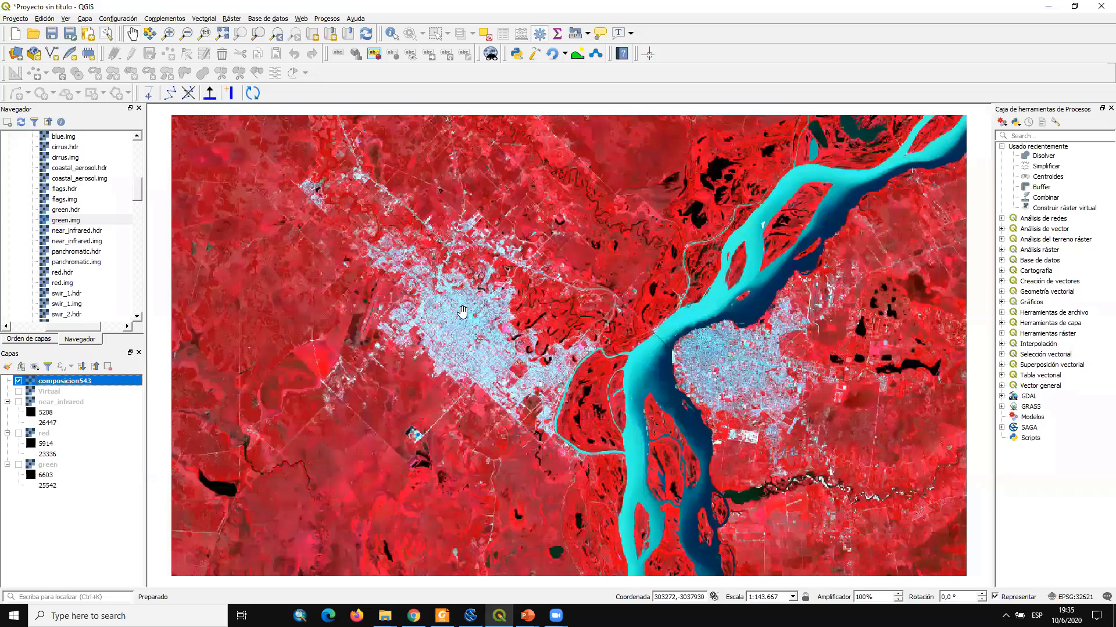
scroll(460, 417, up, 3)
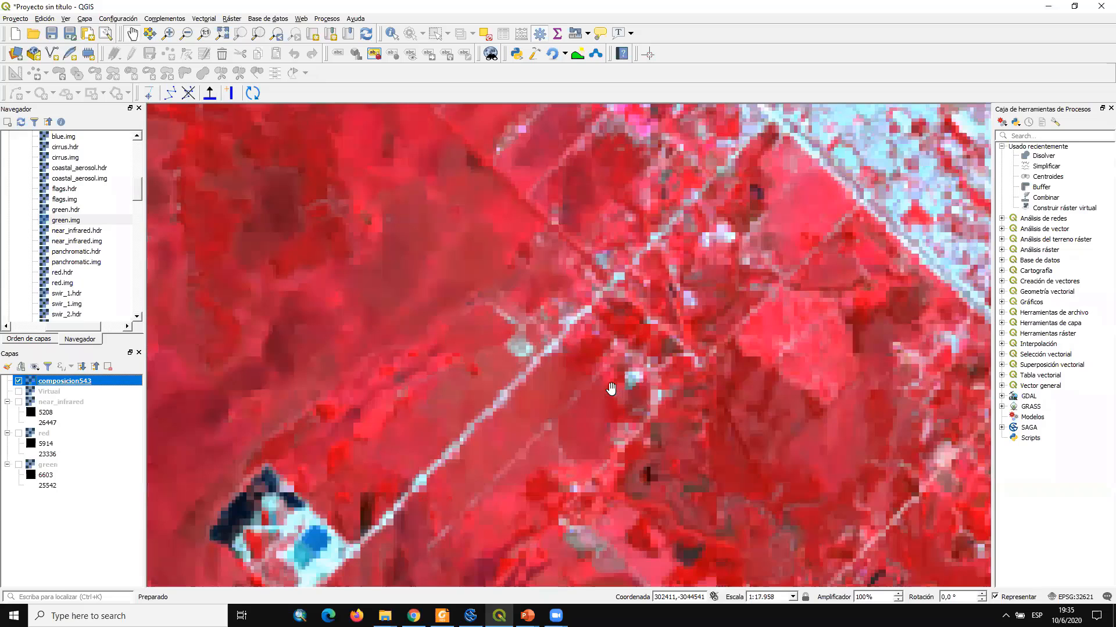
scroll(467, 330, down, 3)
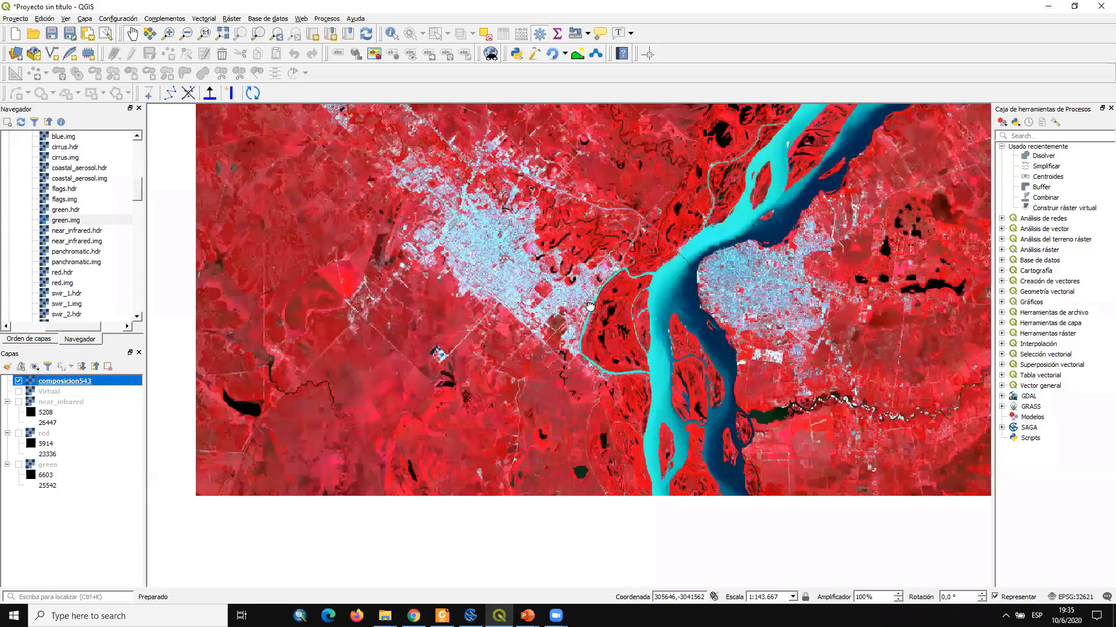
scroll(581, 311, up, 1)
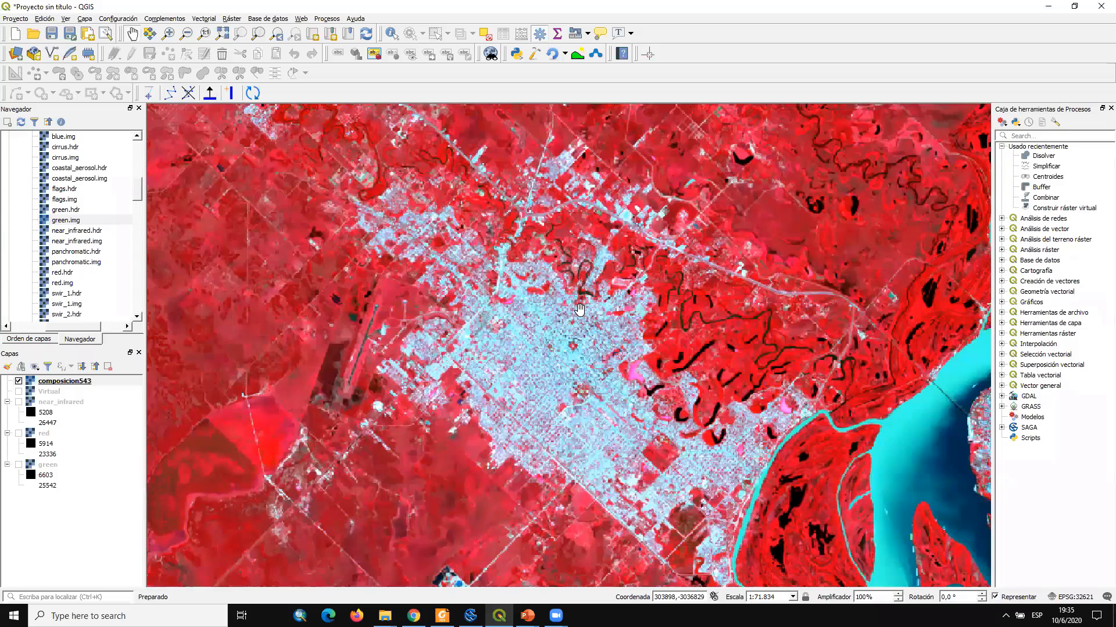
click(18, 381)
click(19, 392)
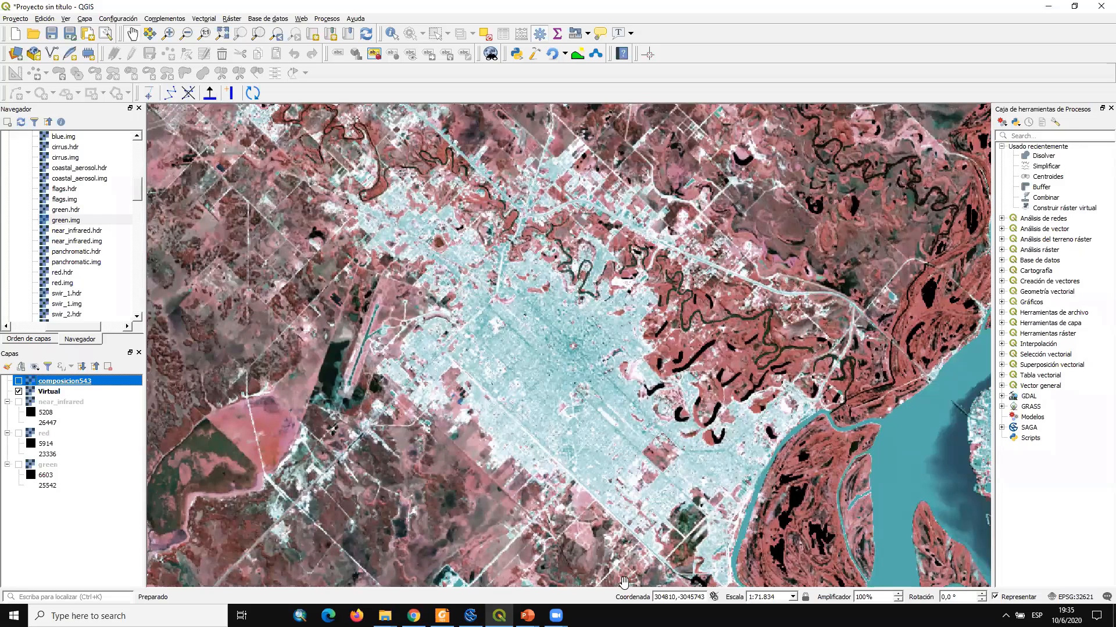
click(18, 392)
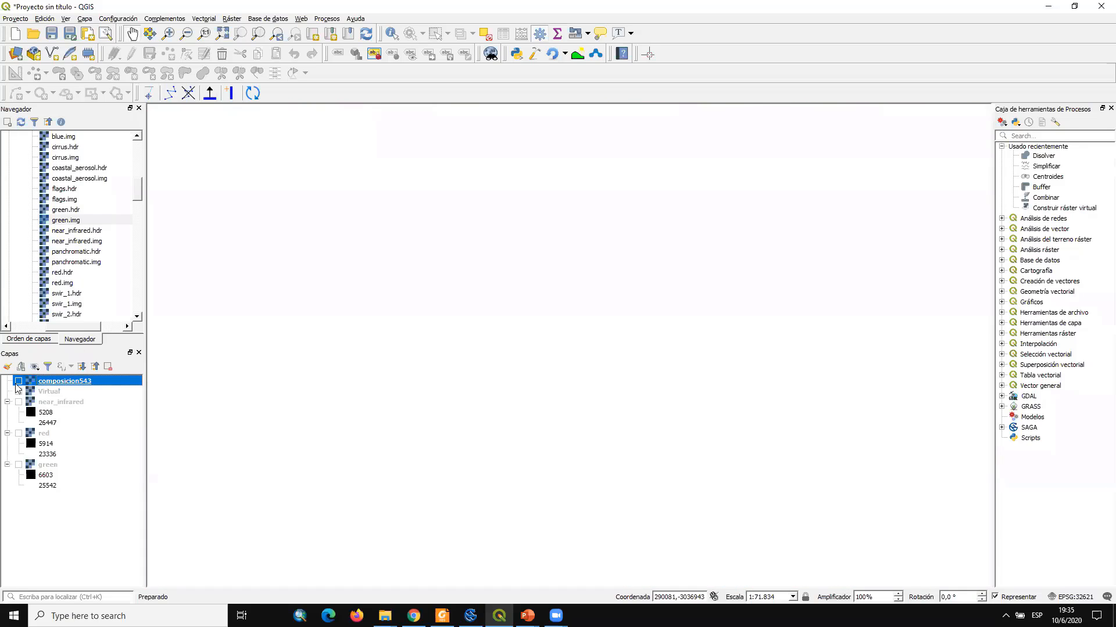
click(18, 381)
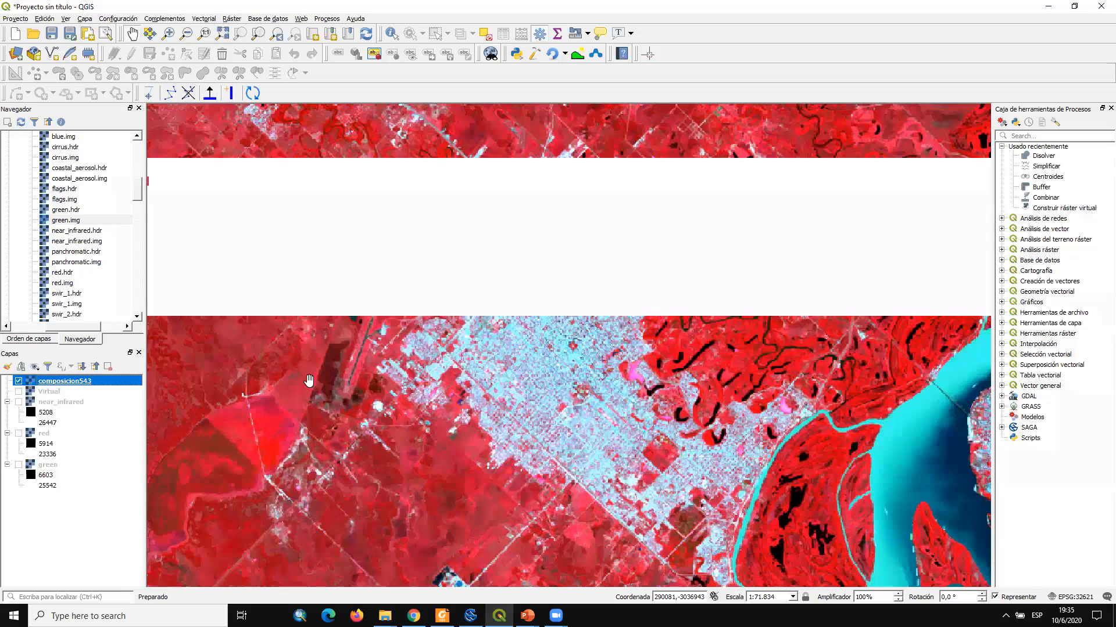
scroll(629, 291, down, 1)
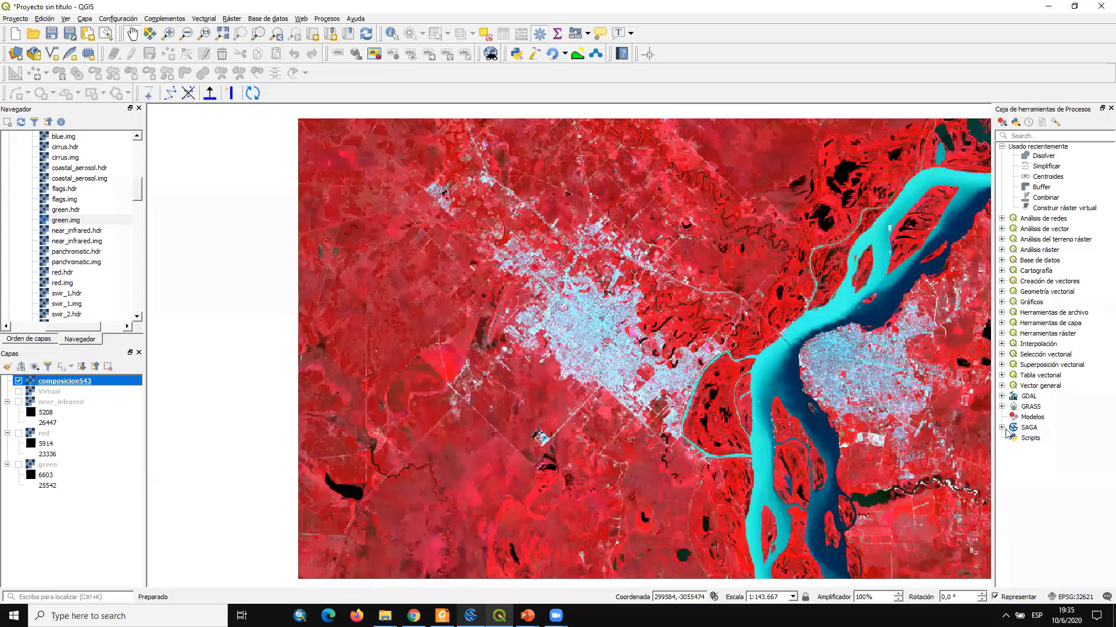
List the SAGA processing tool groups and switch to the TP-5_2020.pdf assignment in Foxit Reader
double_click(1030, 427)
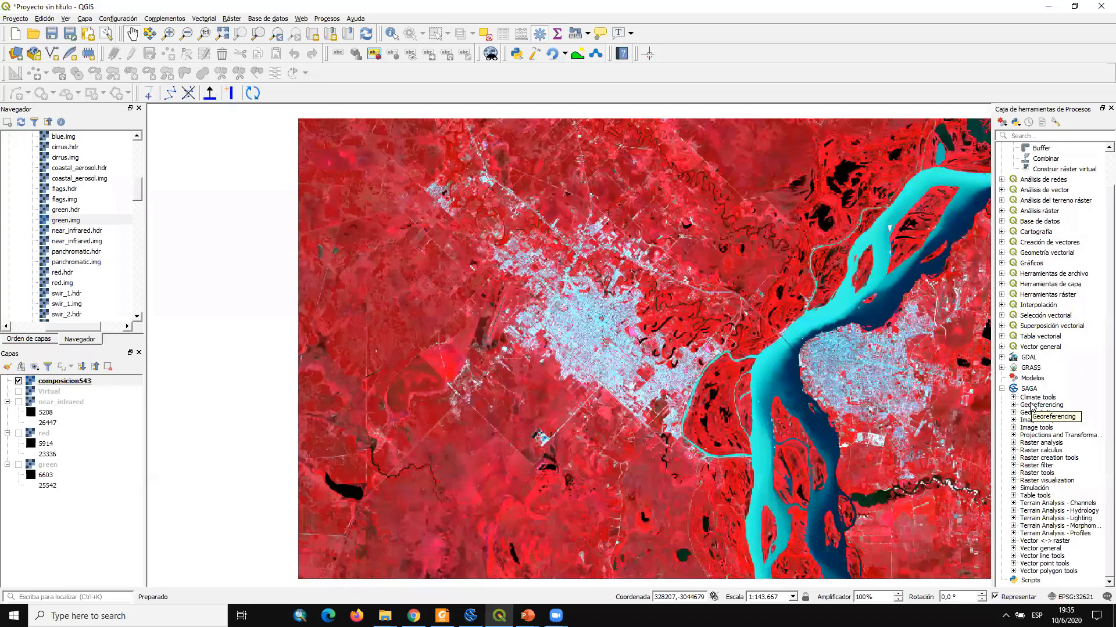
click(1049, 6)
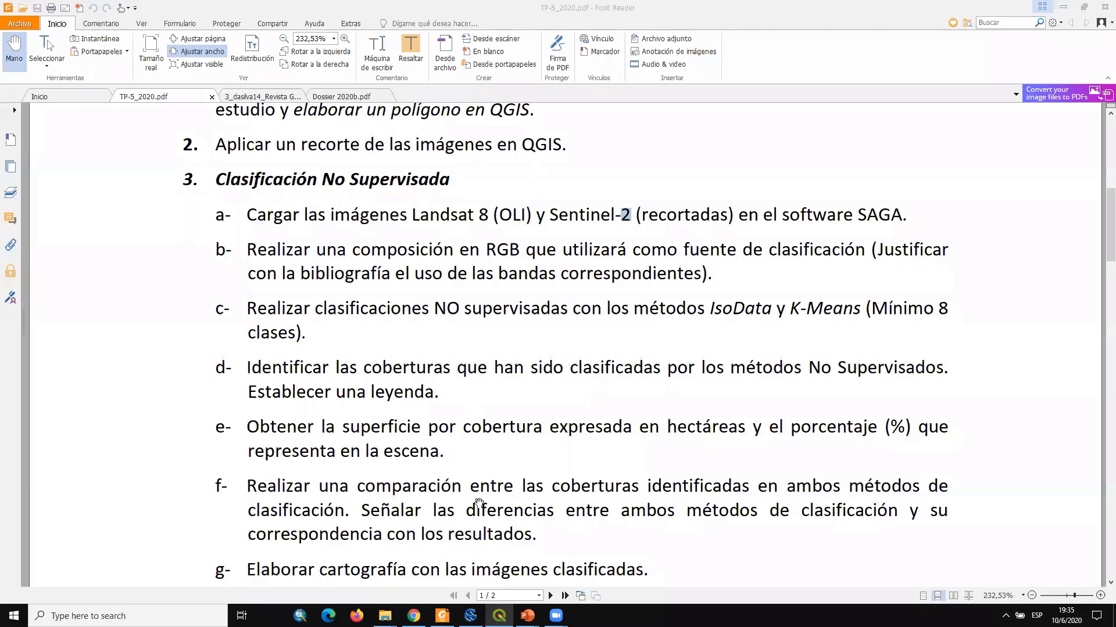
Switch to SAGA and review the contents of its data, map and tool library managers
click(470, 615)
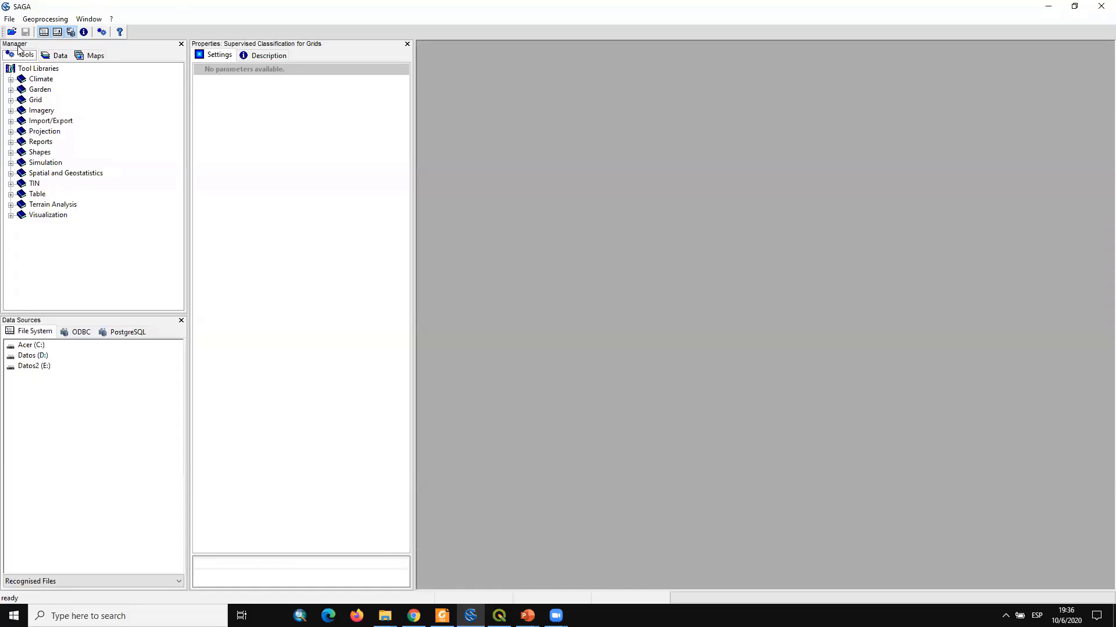
click(57, 55)
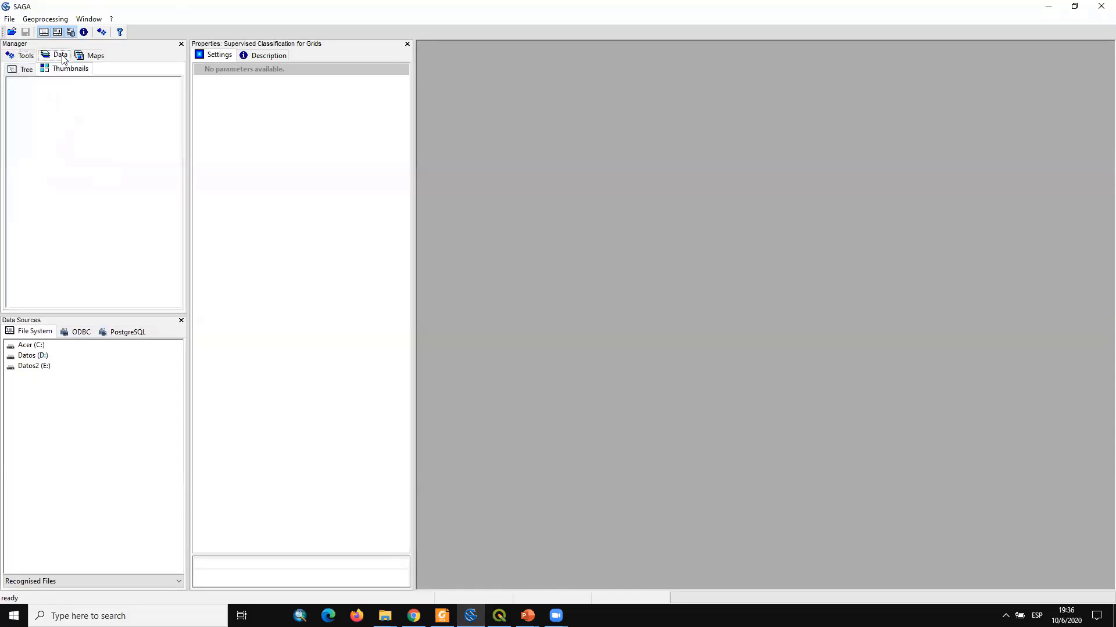
click(93, 57)
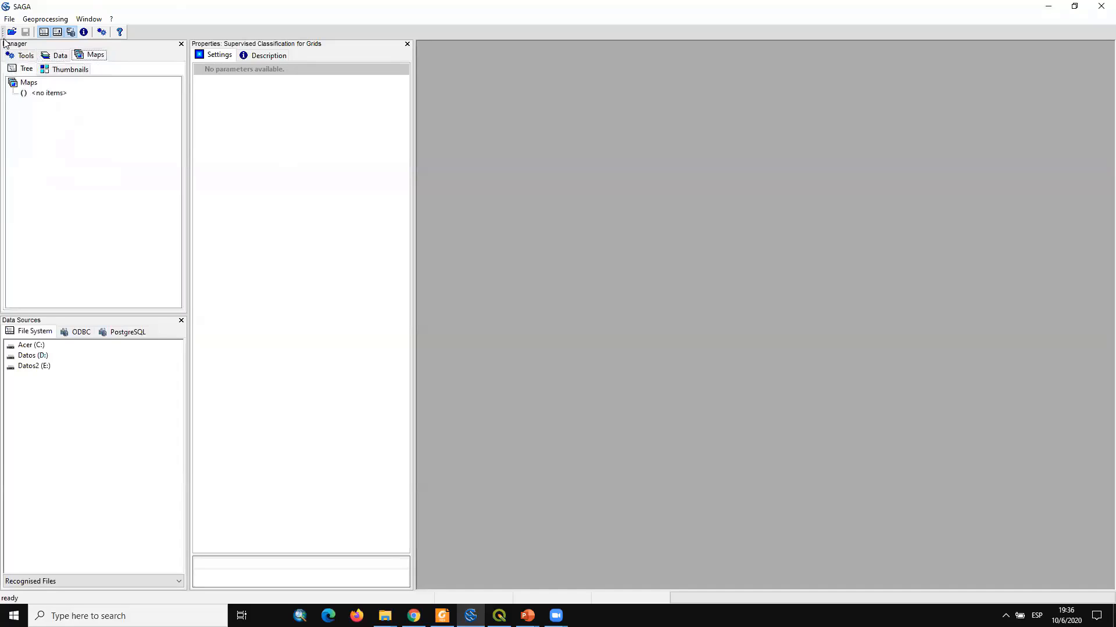
click(23, 55)
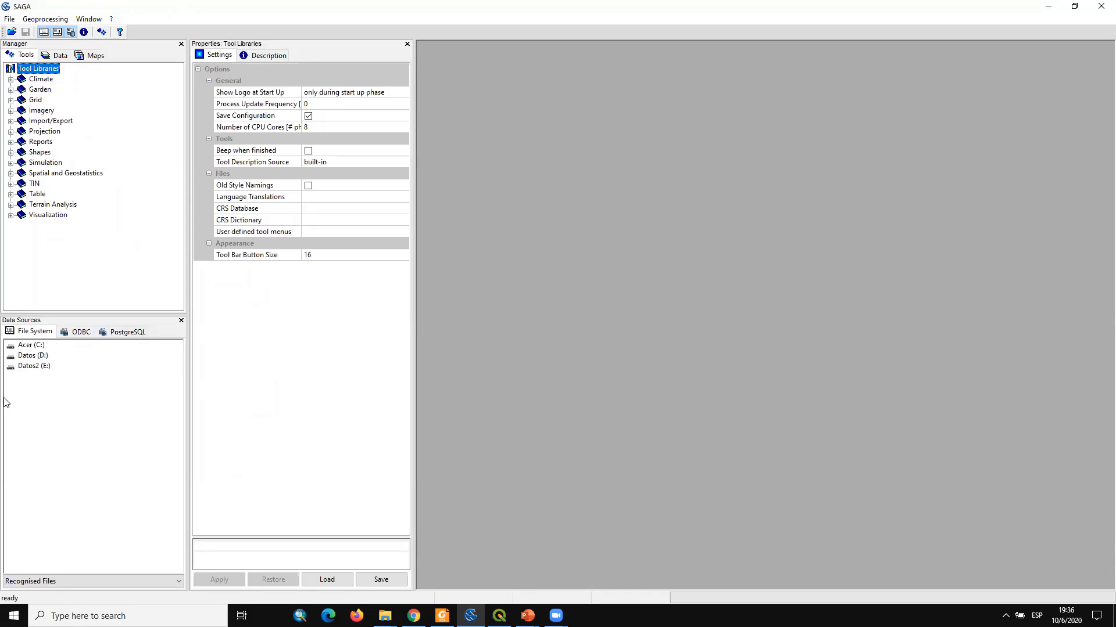
Open composicion543 from the Imagenes Saga/l8nuevo folder in SAGA with the file filter set to All Files
click(11, 32)
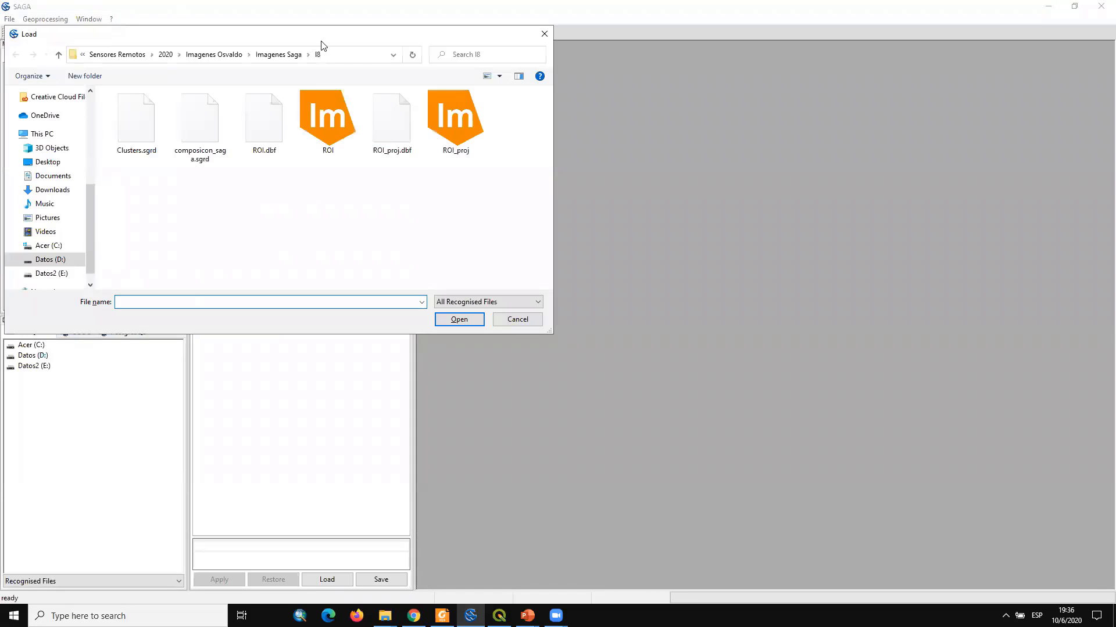
click(465, 302)
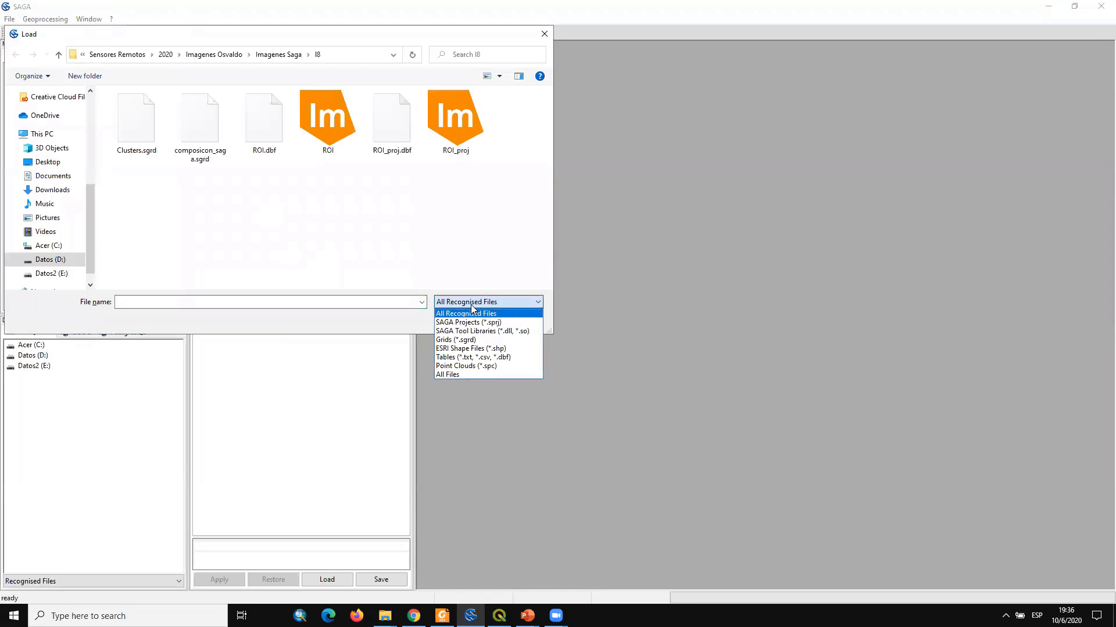
click(475, 317)
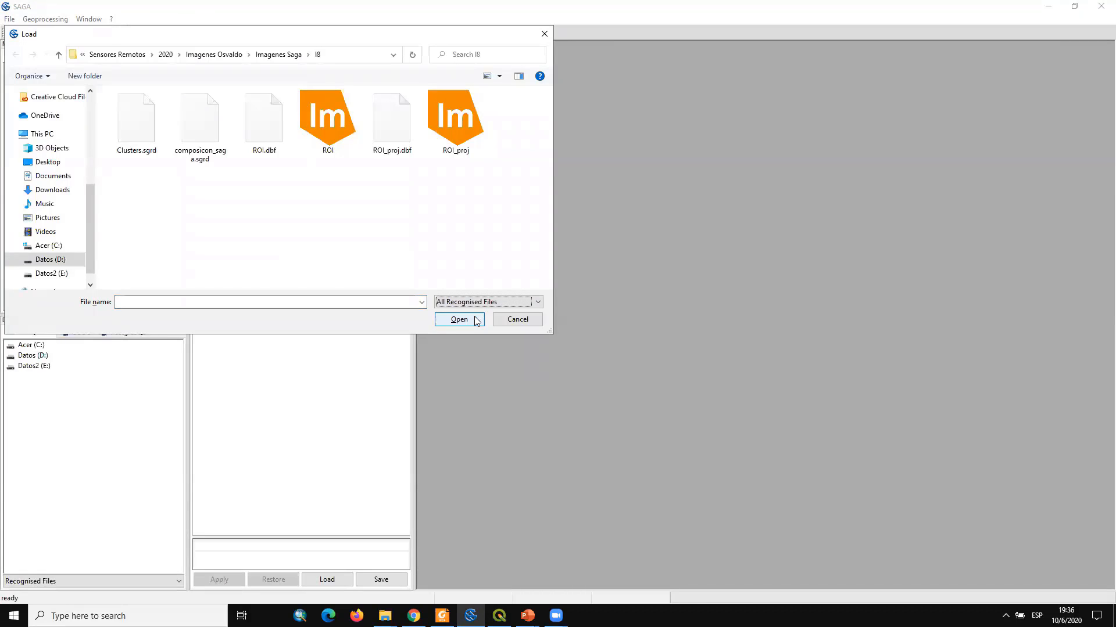
click(279, 55)
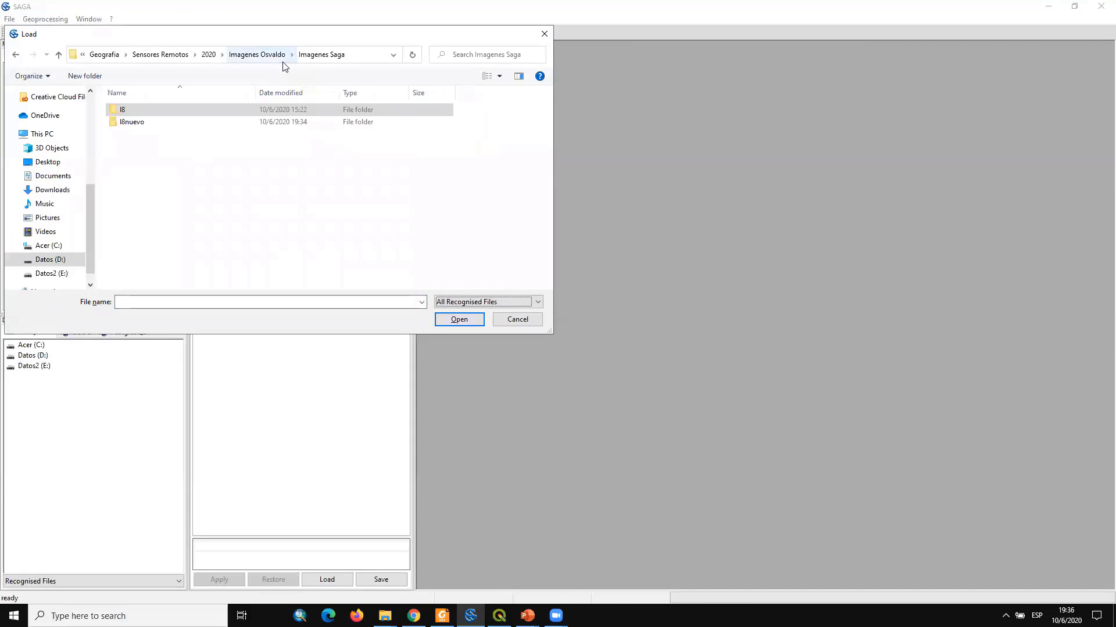
double_click(154, 128)
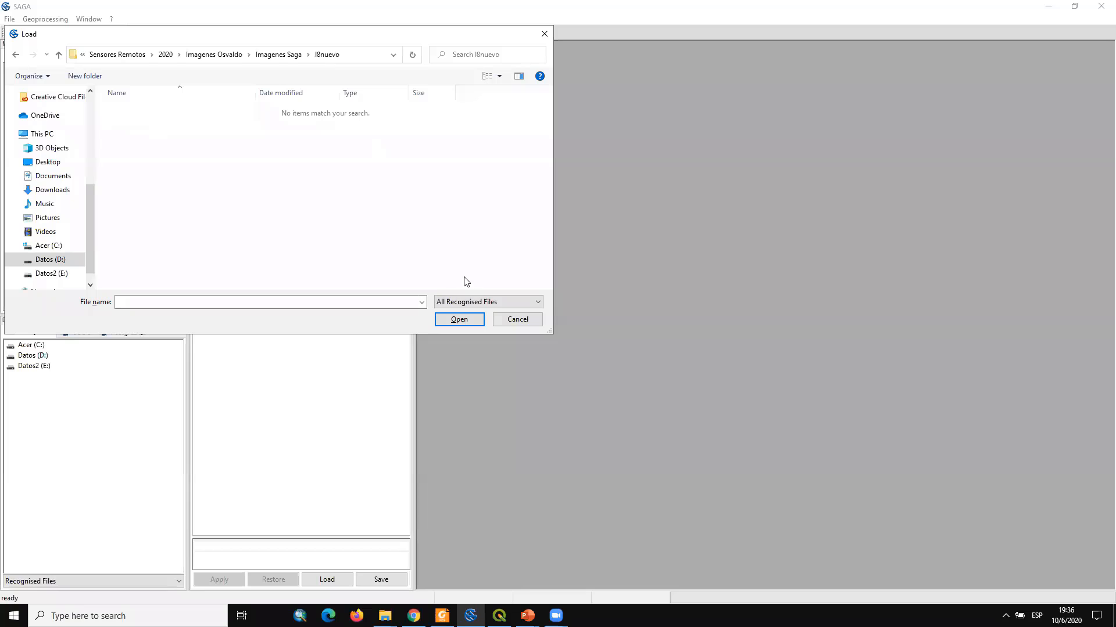
click(465, 302)
click(468, 375)
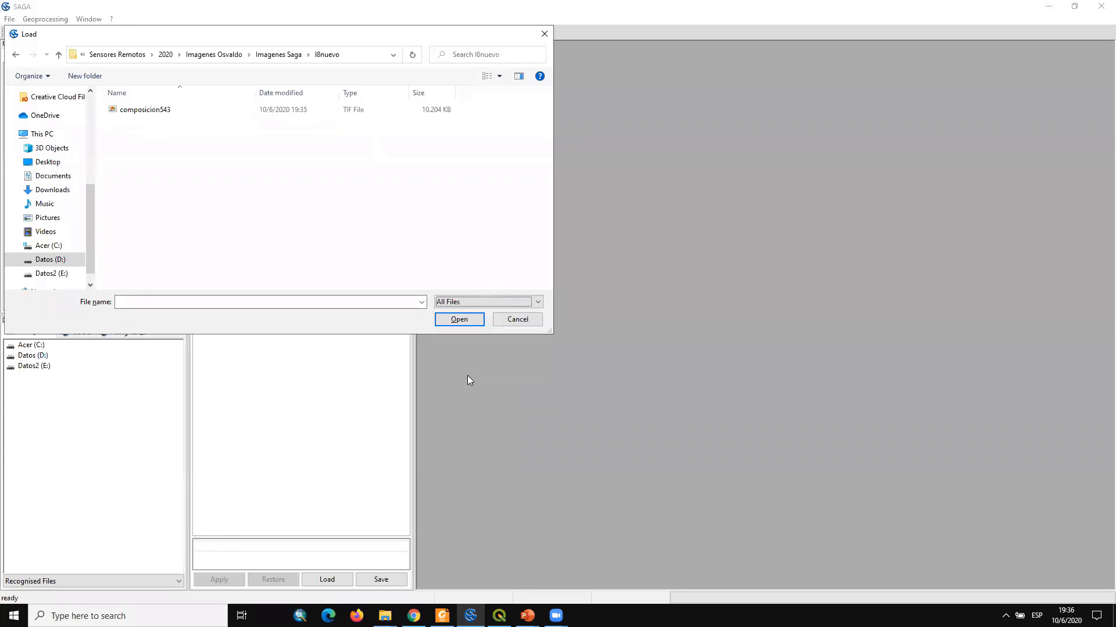
click(466, 303)
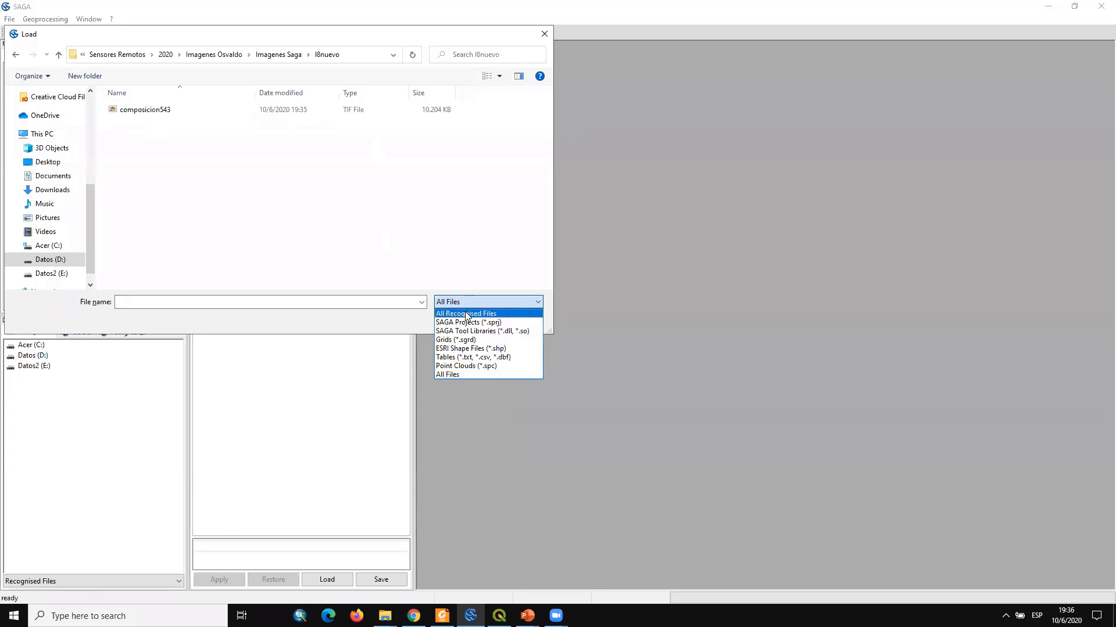
click(464, 376)
click(146, 110)
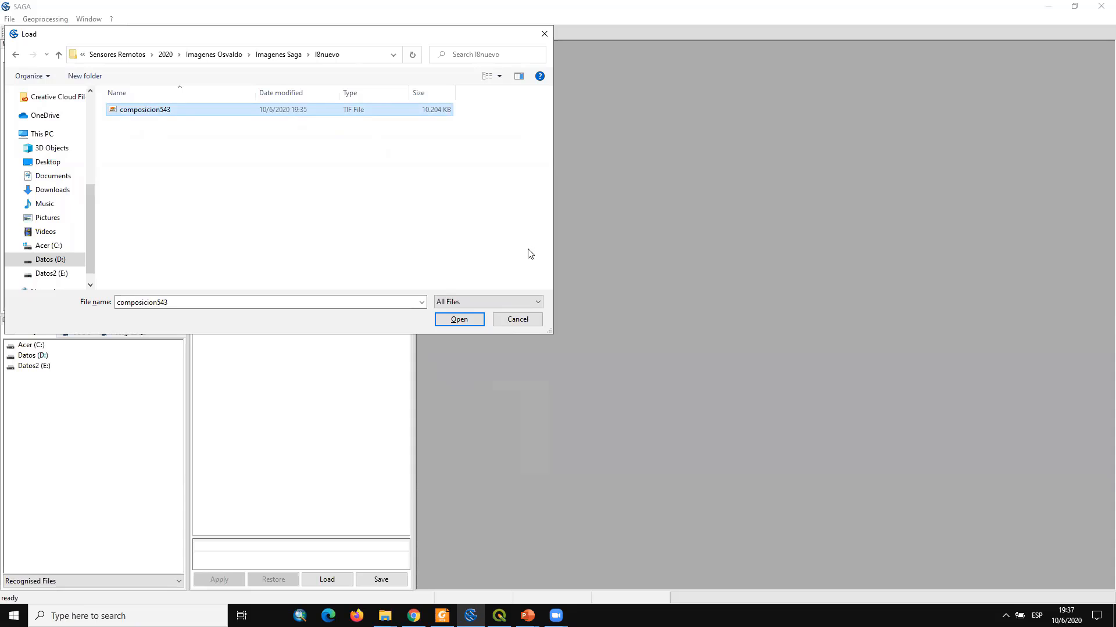
click(463, 319)
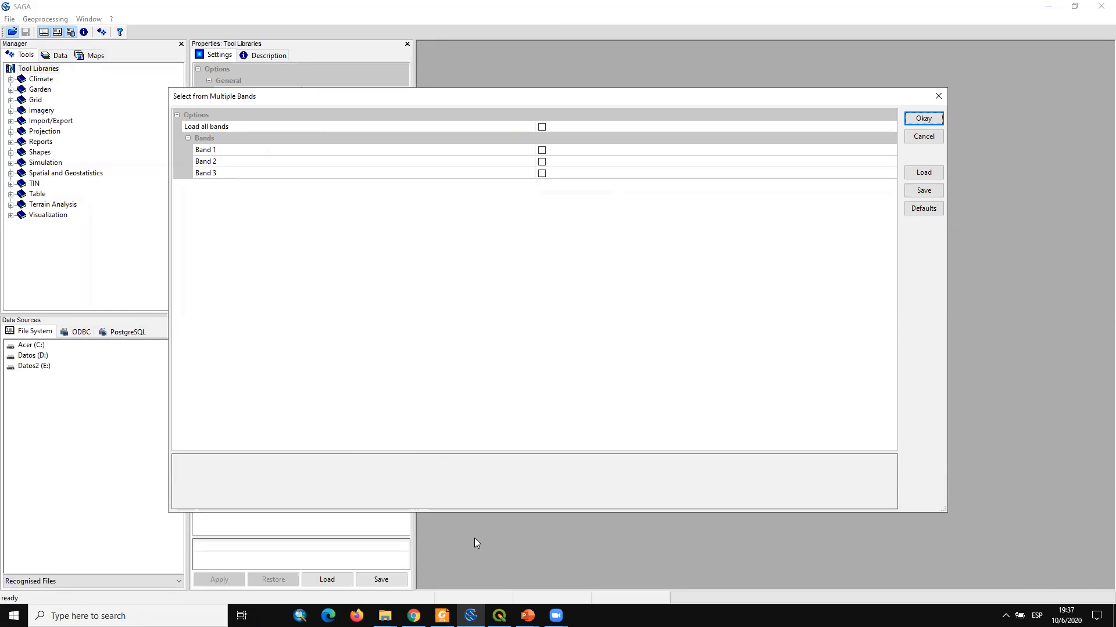
Switch to QGIS, review the miscellaneous raster tools for the composicion543 layer, and return to SAGA's band selection
click(499, 616)
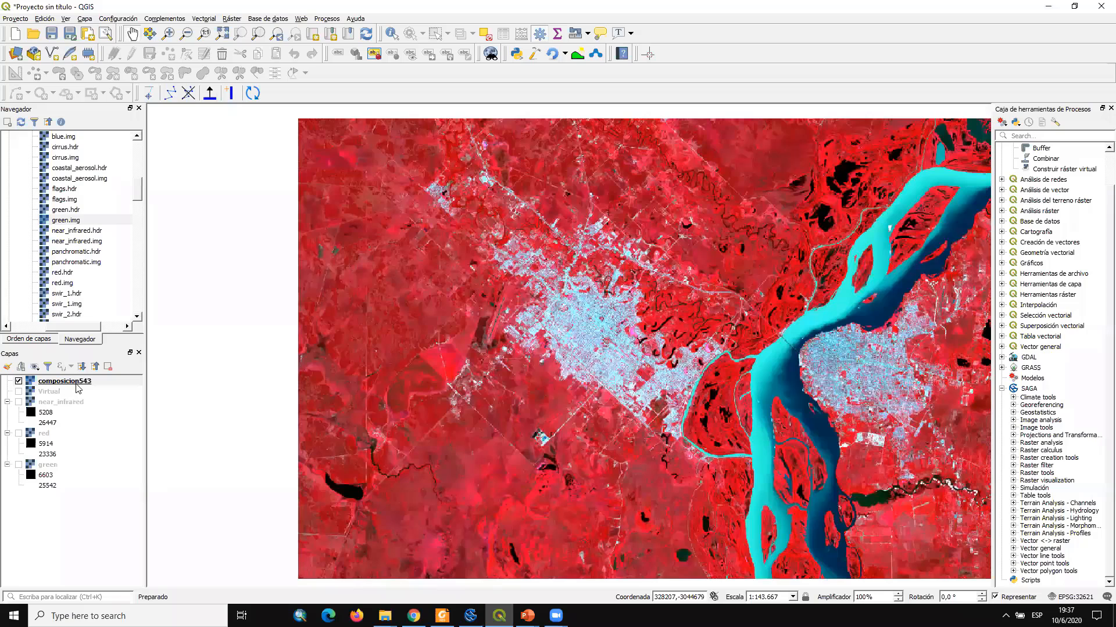
click(77, 384)
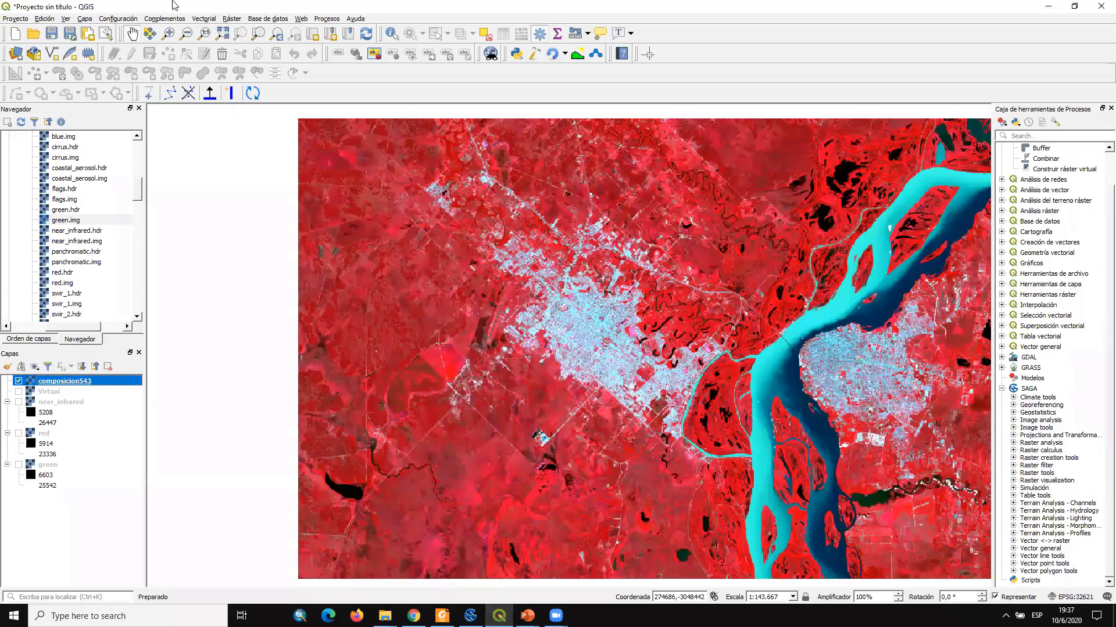
click(231, 19)
mouse_move(269, 94)
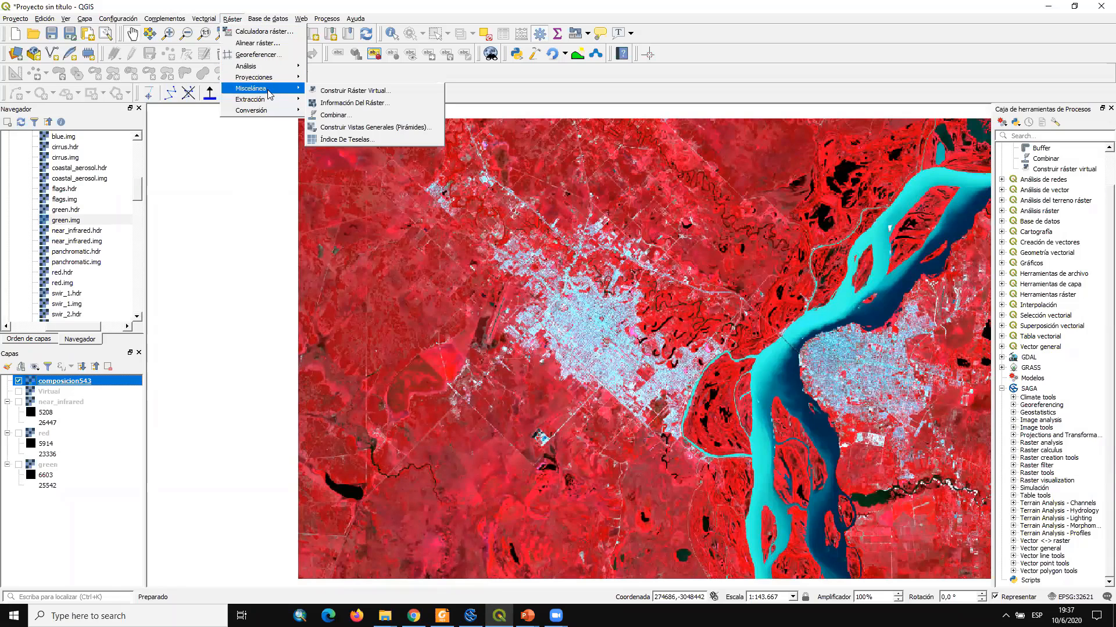
click(1073, 19)
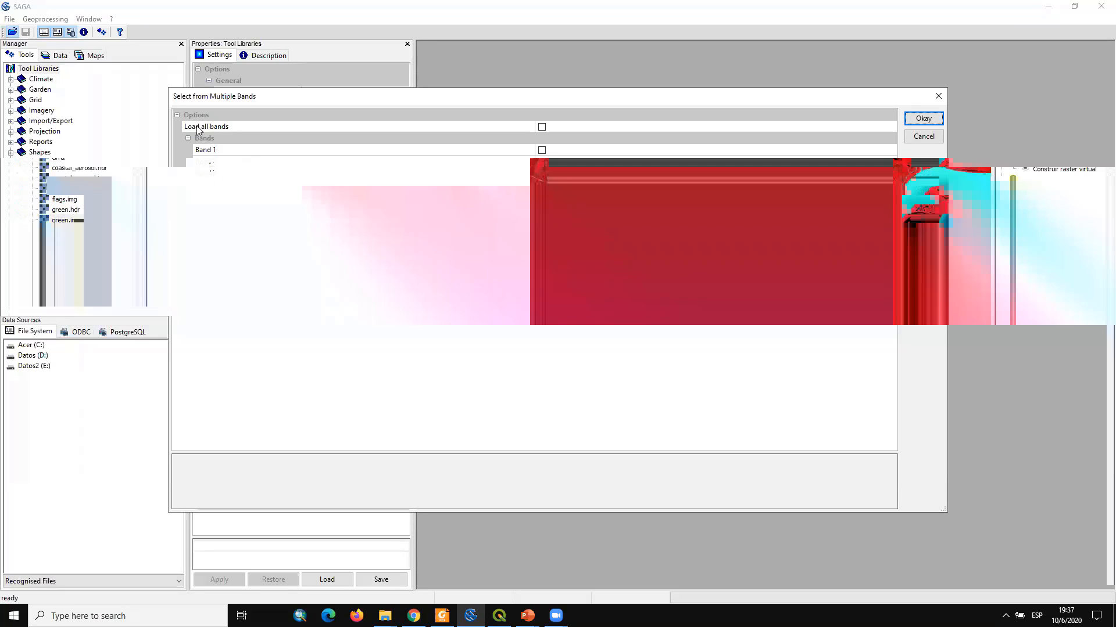
Load all bands of composicion543 and inspect the settings of each of the three band grids
click(542, 127)
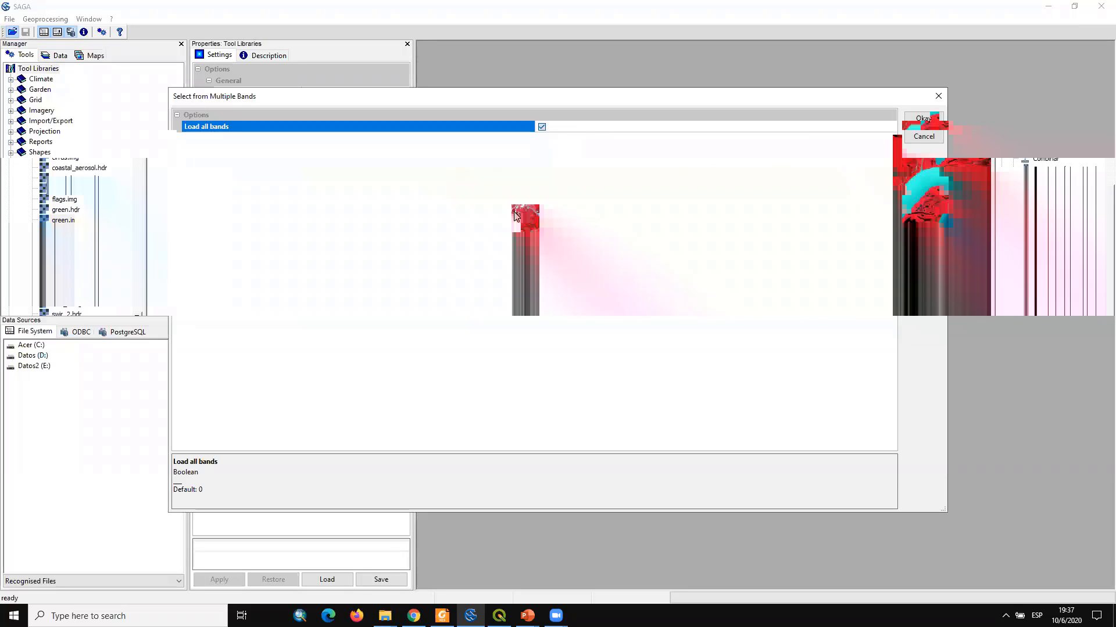
click(922, 119)
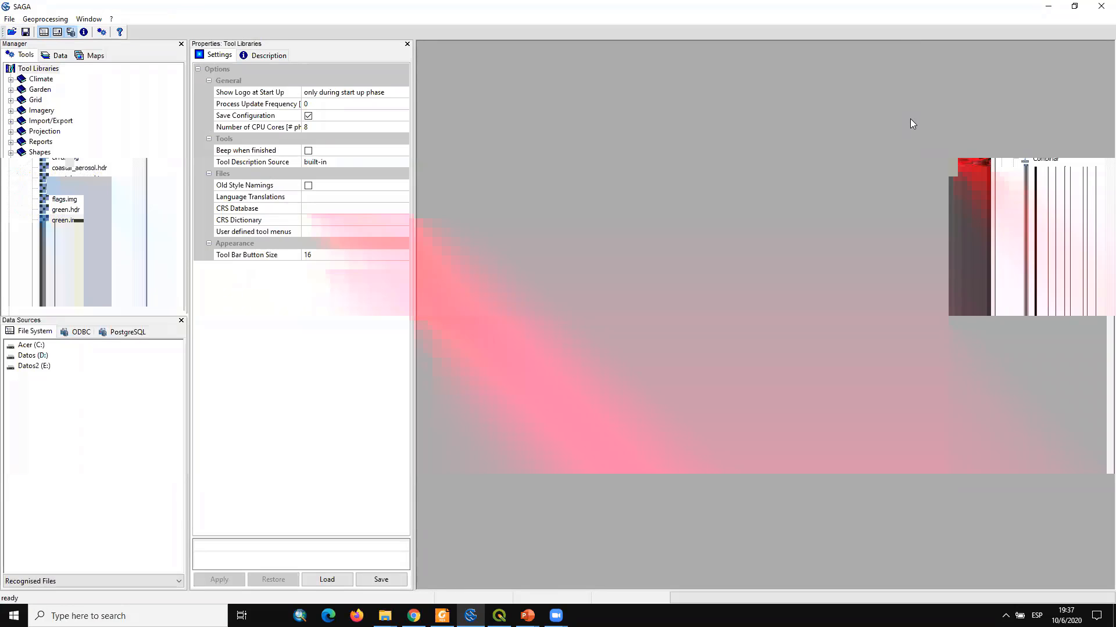
click(59, 57)
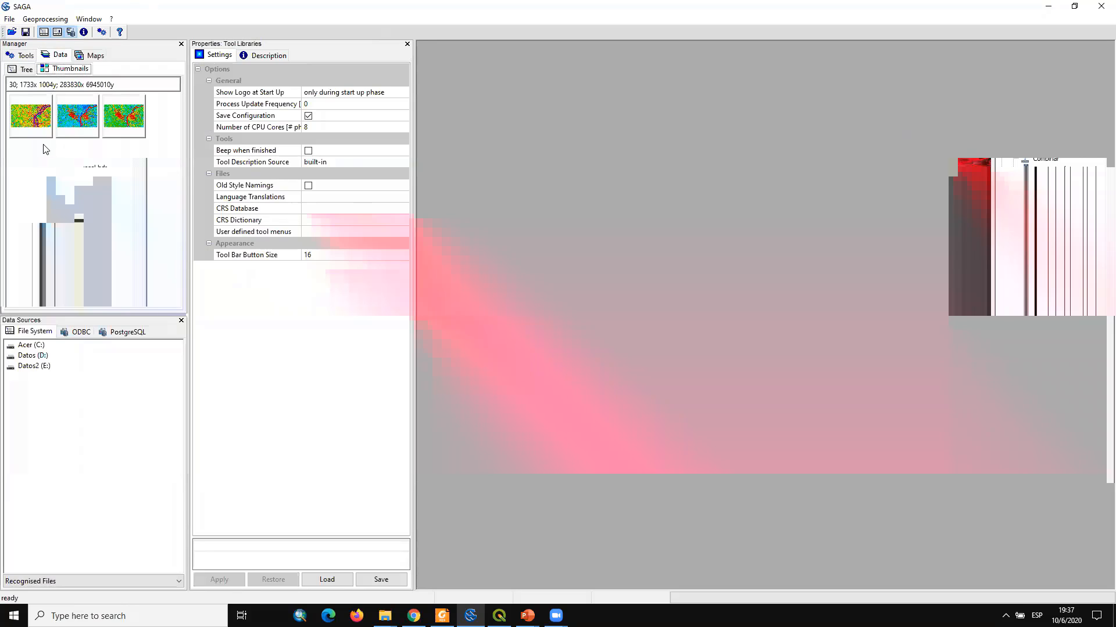
click(26, 120)
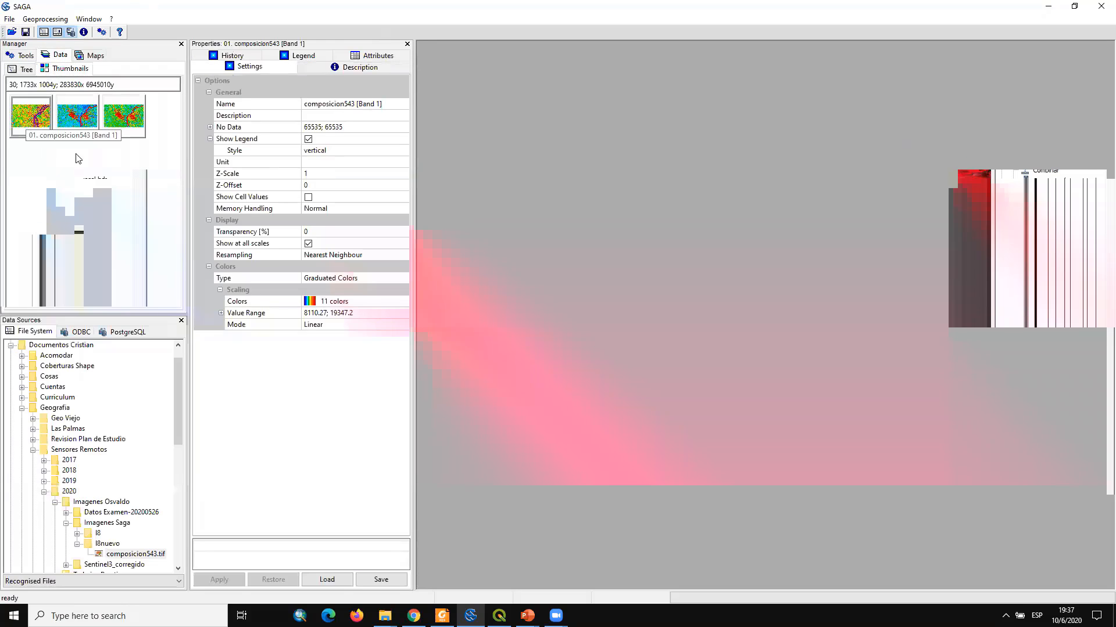
click(71, 117)
click(116, 119)
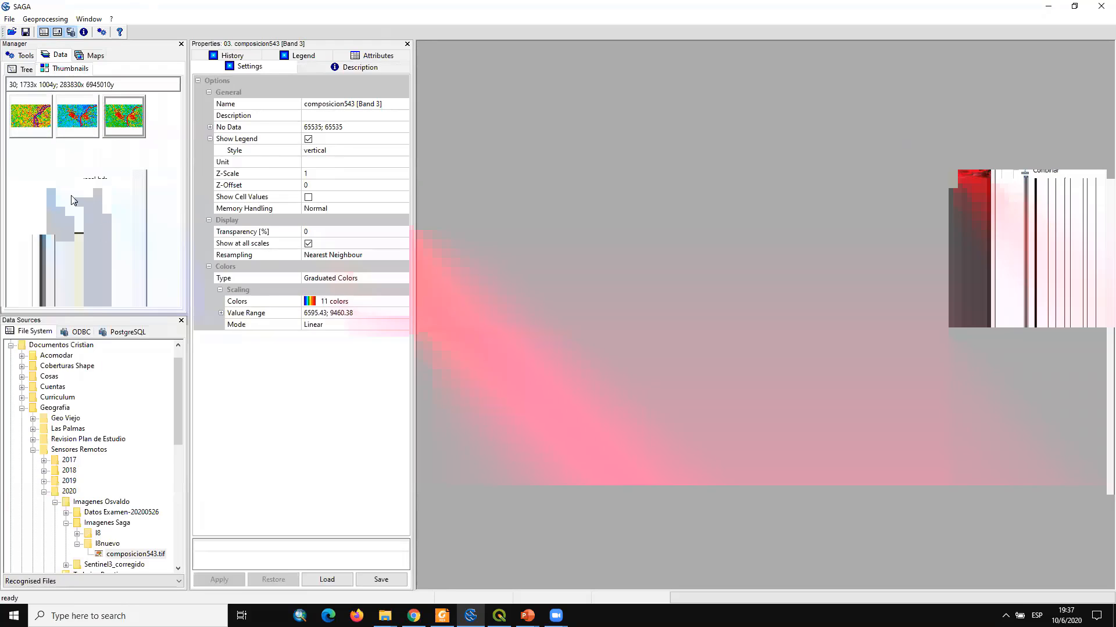
Display Band 1 and Band 2 in separate new maps and place the Band 2 map below Band 1
double_click(35, 123)
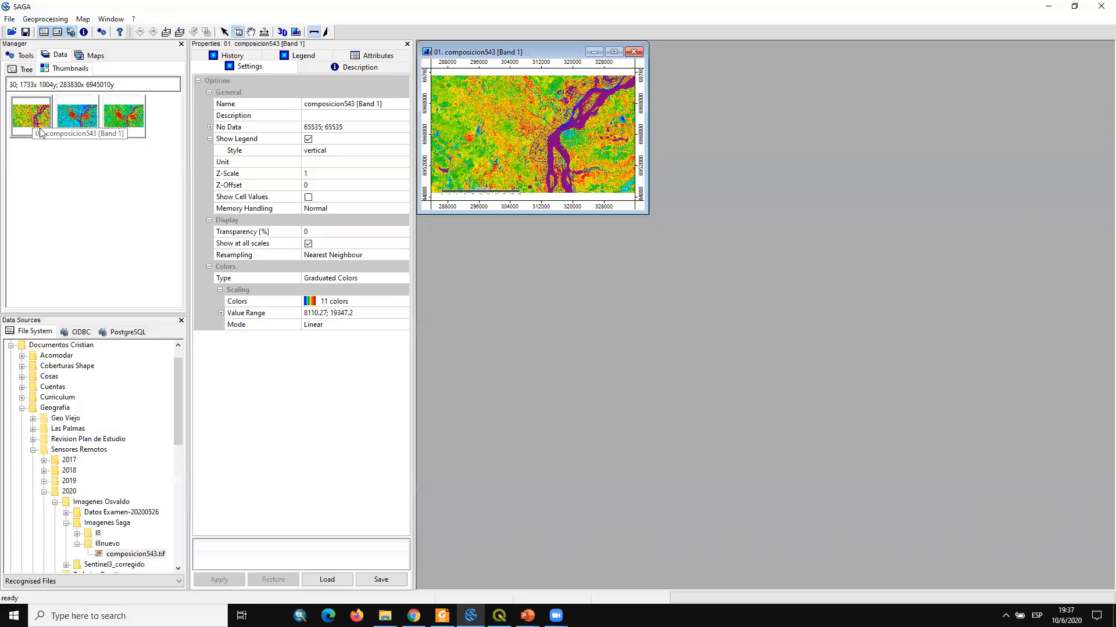
double_click(77, 116)
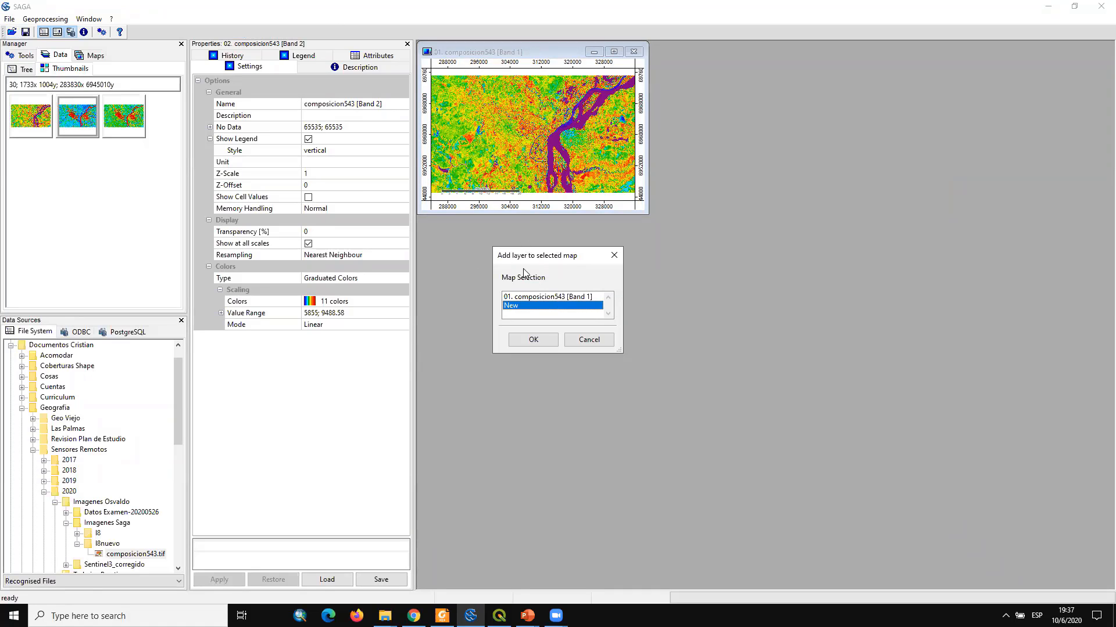
click(533, 341)
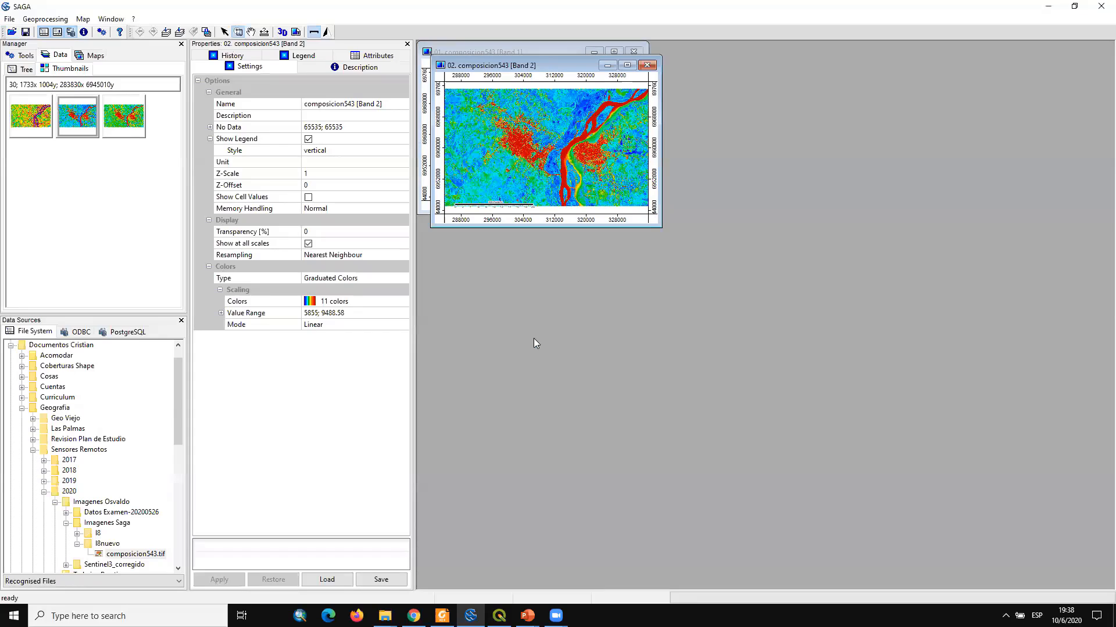
drag(550, 65, 547, 253)
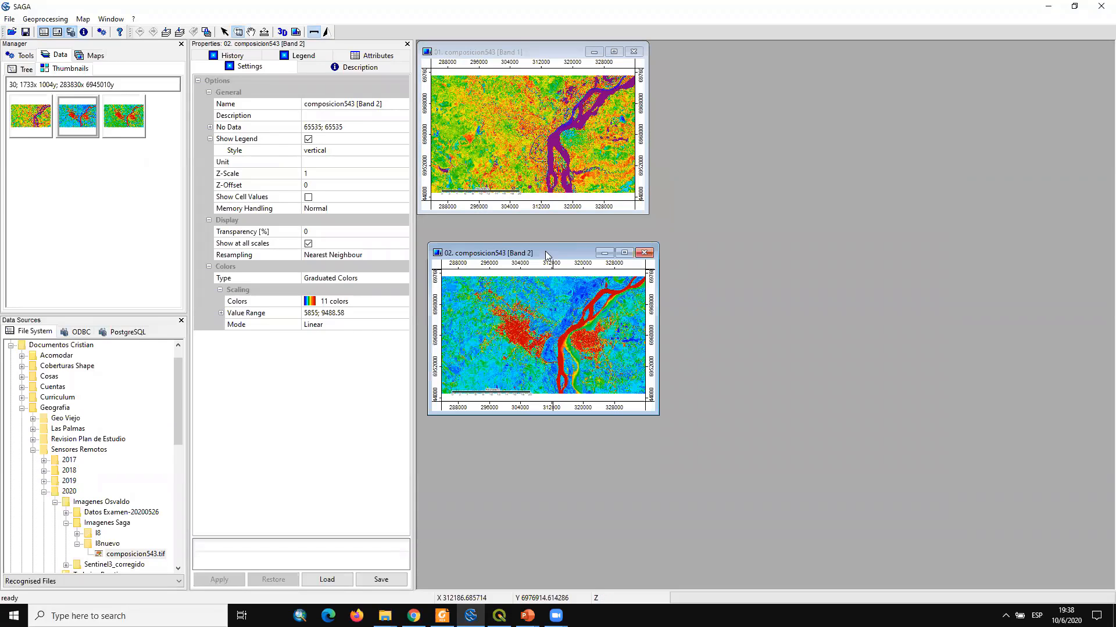
Display Band 3 in a new map beside the others and view it maximized before restoring its size
double_click(106, 123)
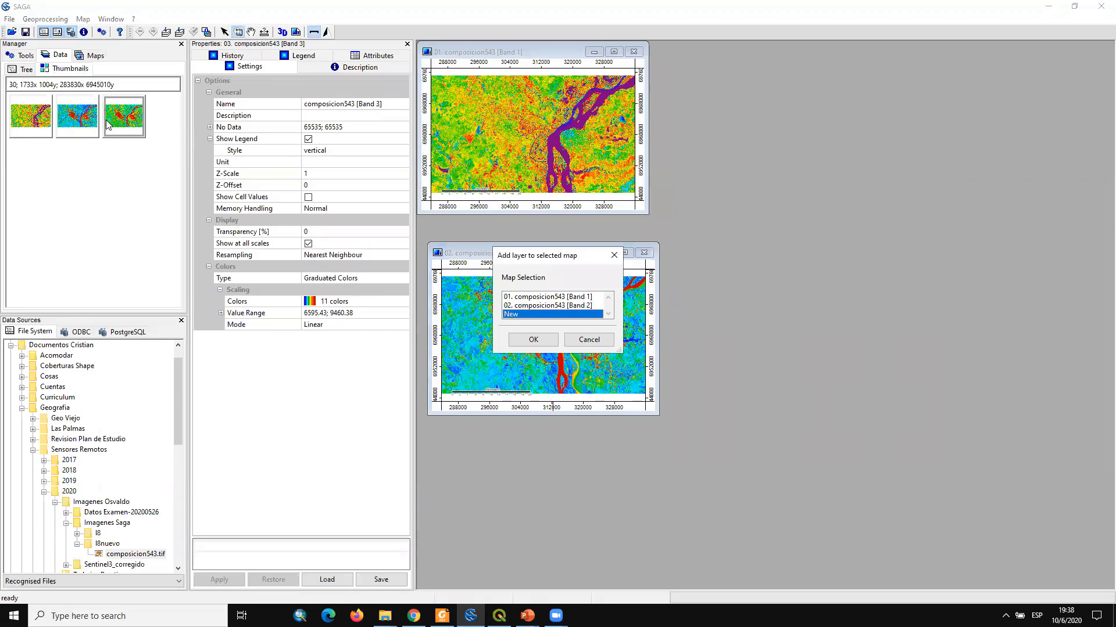
click(532, 341)
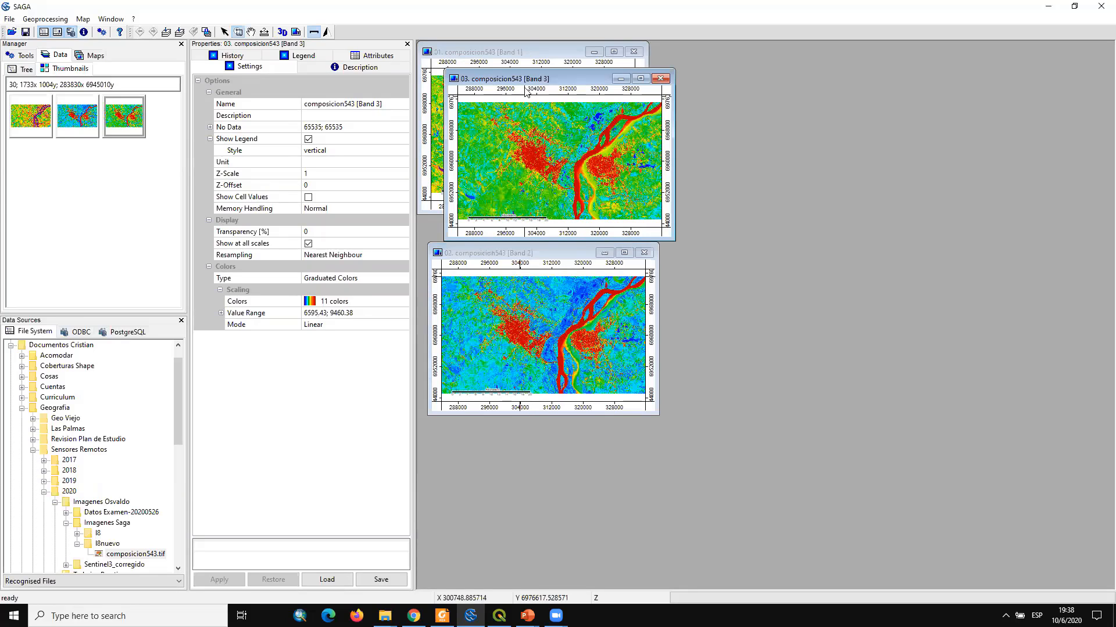
drag(529, 88, 805, 102)
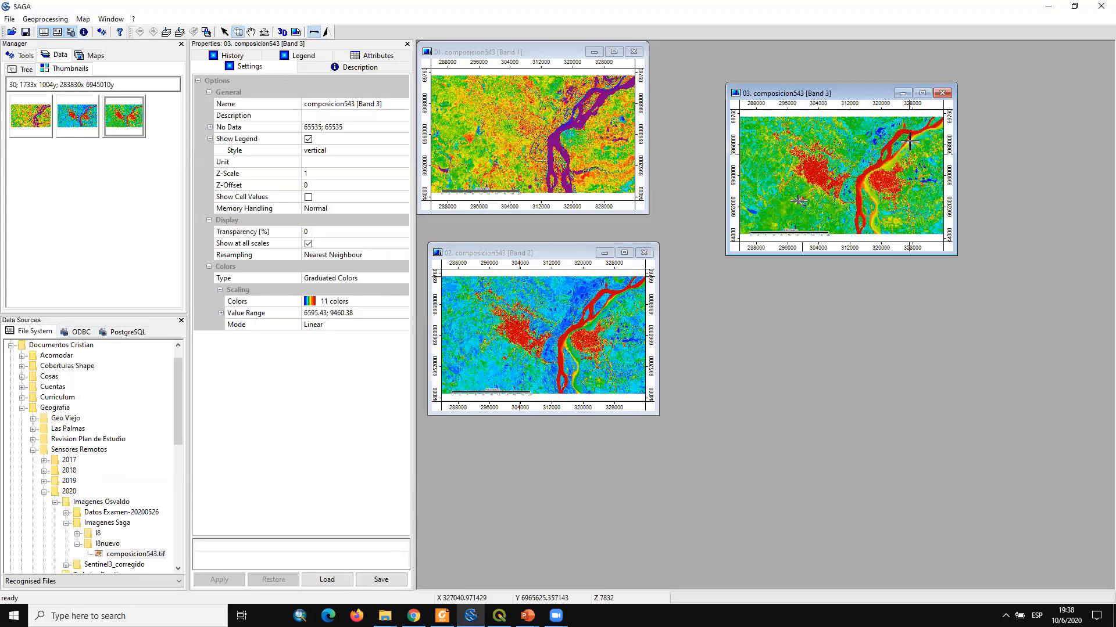
click(922, 93)
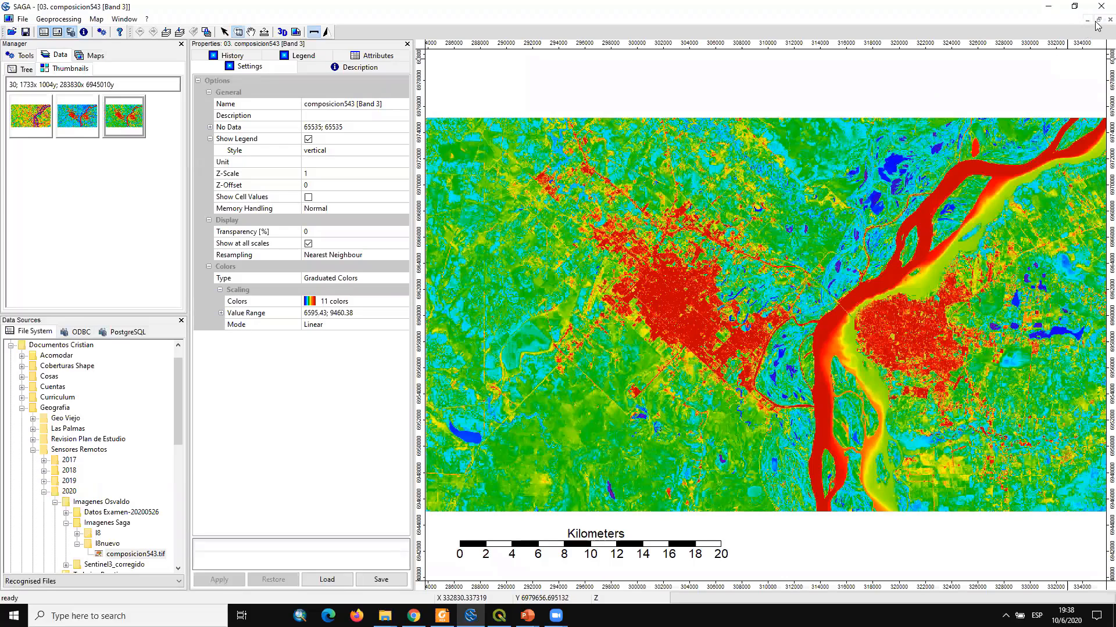
click(1098, 20)
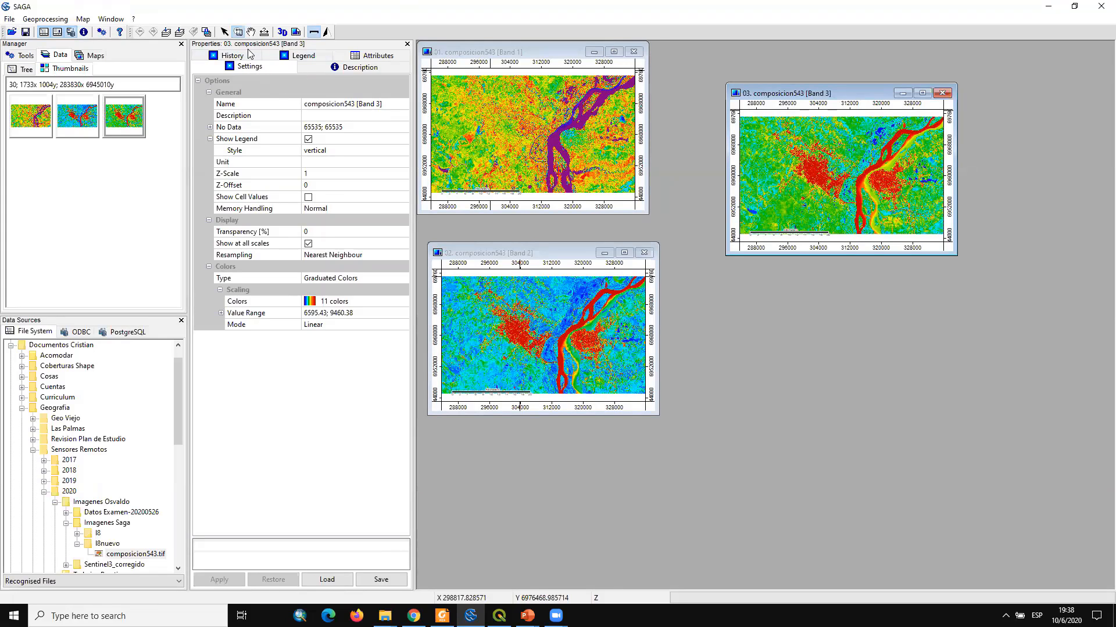
Check the Band 3 attributes and set the grid's color type to Discrete Colors
click(375, 65)
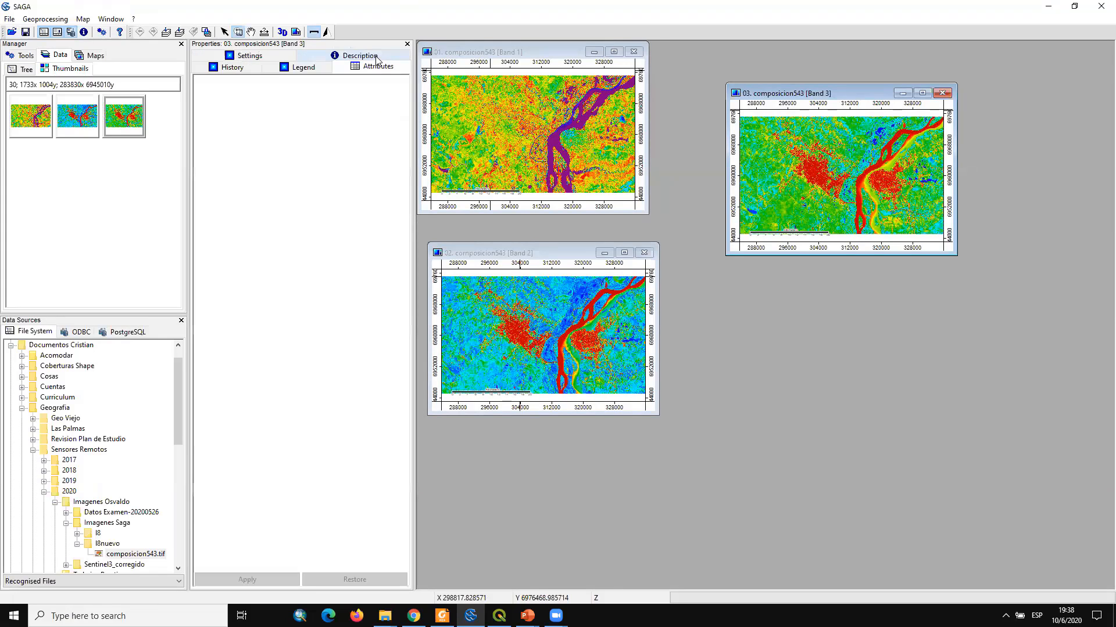
click(268, 57)
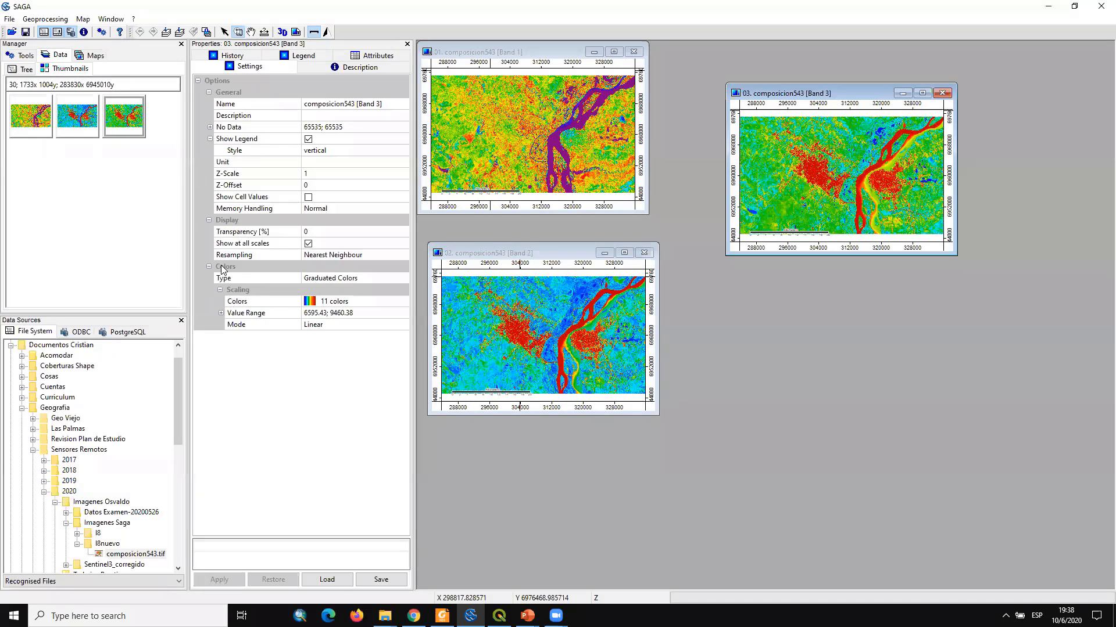
click(388, 280)
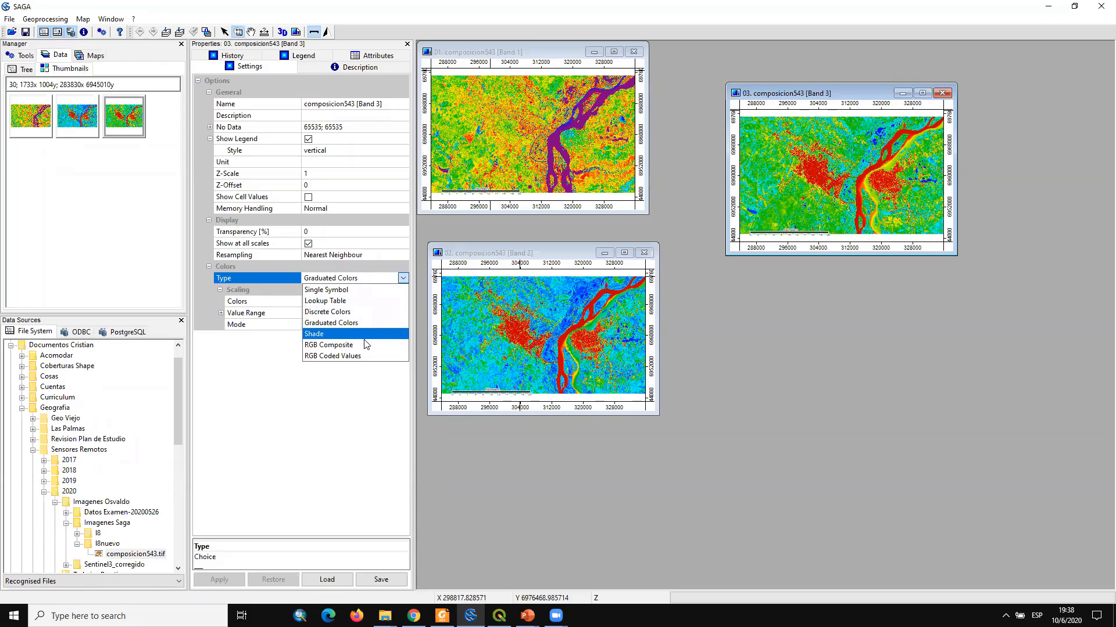
click(365, 312)
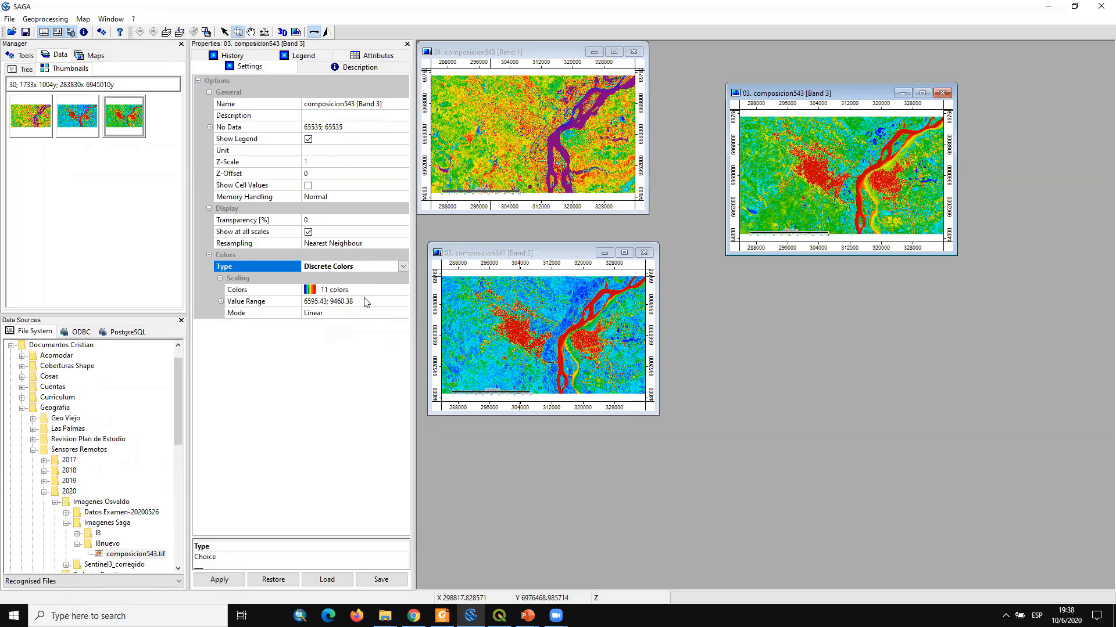
Apply the RGB Composite color type to composicion543 [Band 3] and check the choices for This Color
click(401, 267)
click(360, 290)
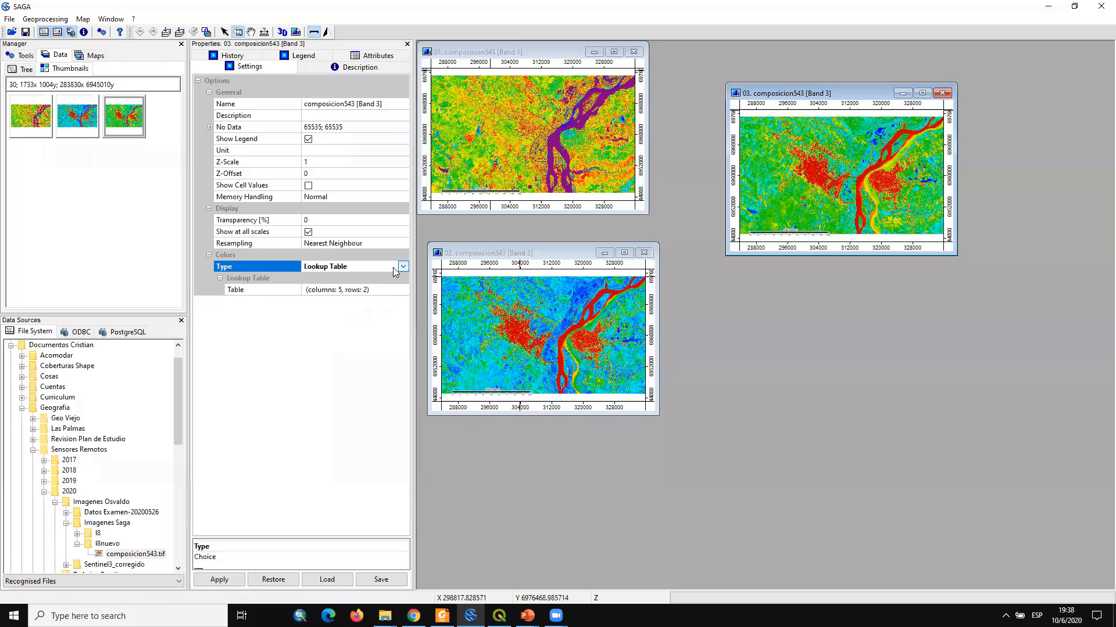
click(402, 267)
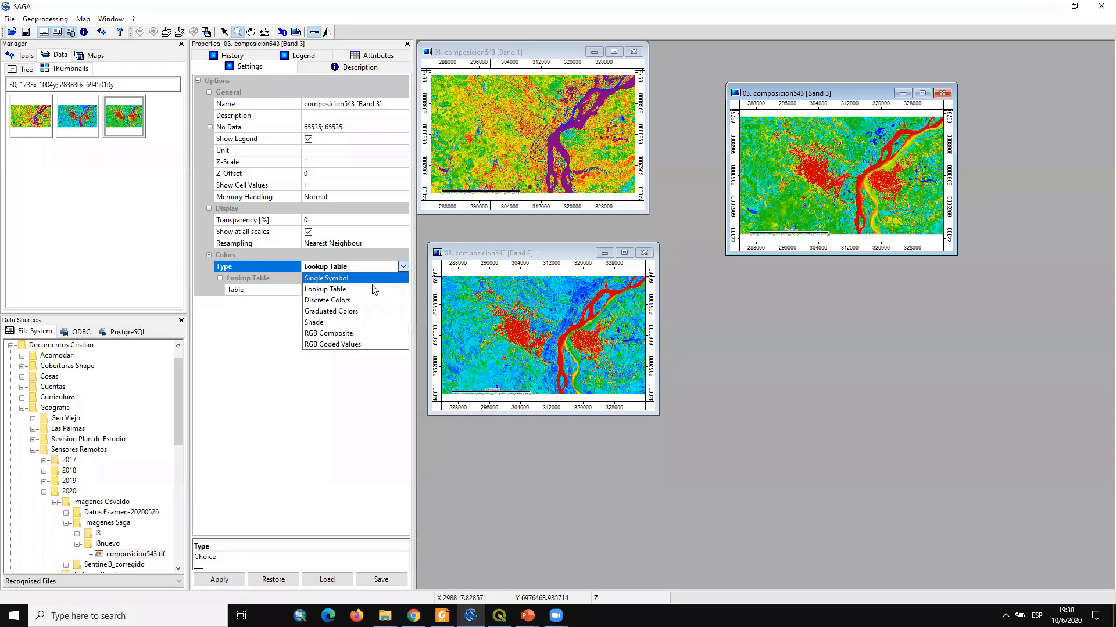
click(361, 333)
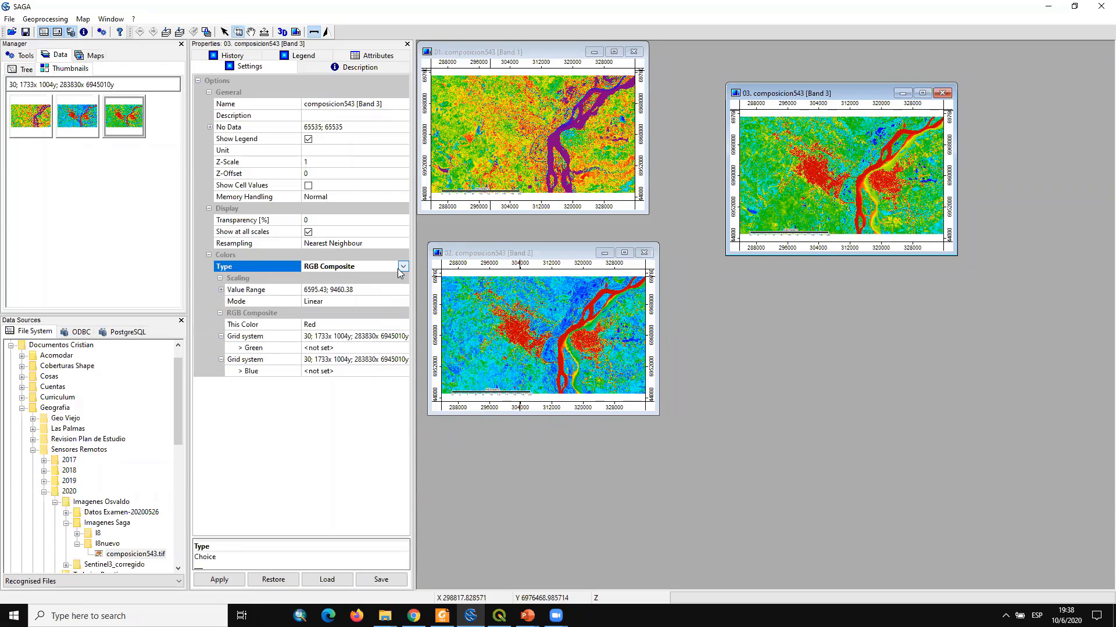
click(220, 580)
click(327, 324)
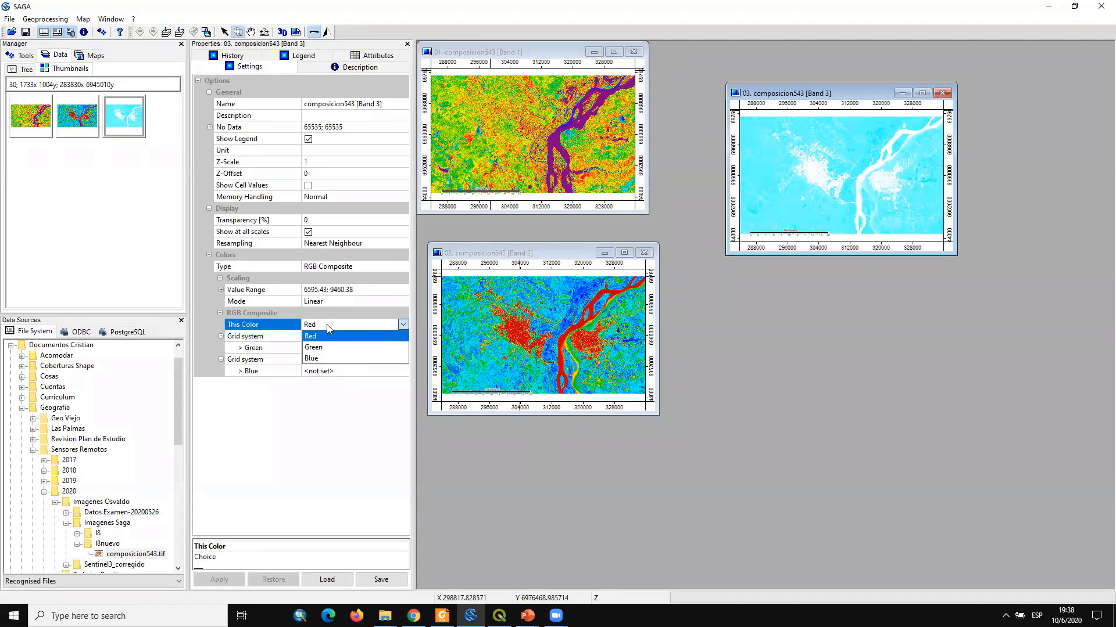
click(343, 301)
click(343, 301)
click(343, 301)
Set the color type of composicion543 [Band 3] to Shade with bright - dark coloring and apply it
click(348, 267)
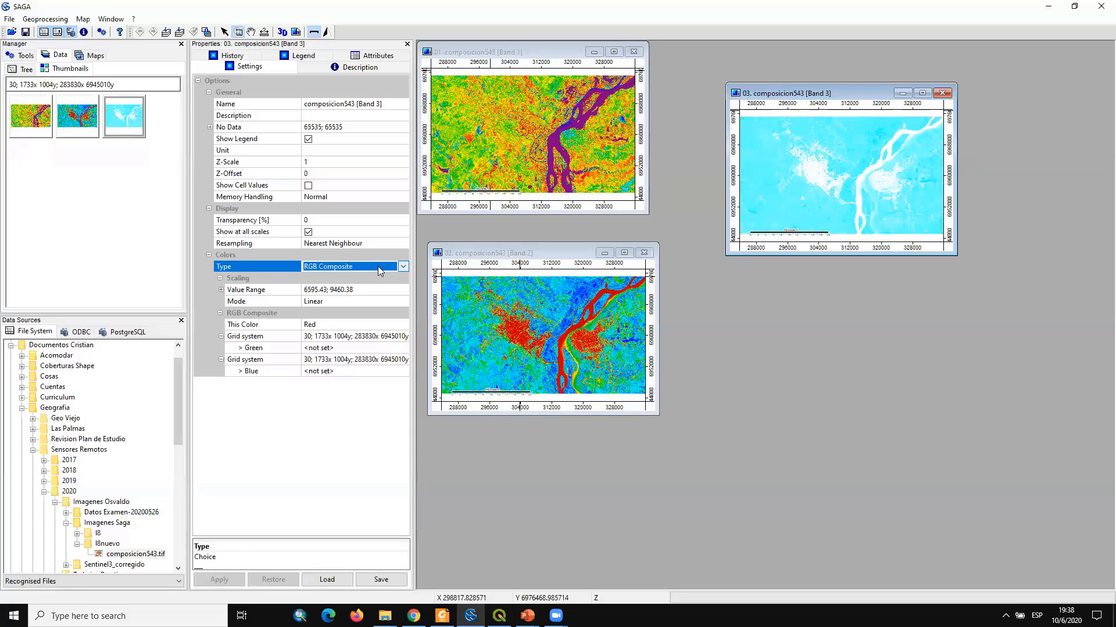
click(348, 266)
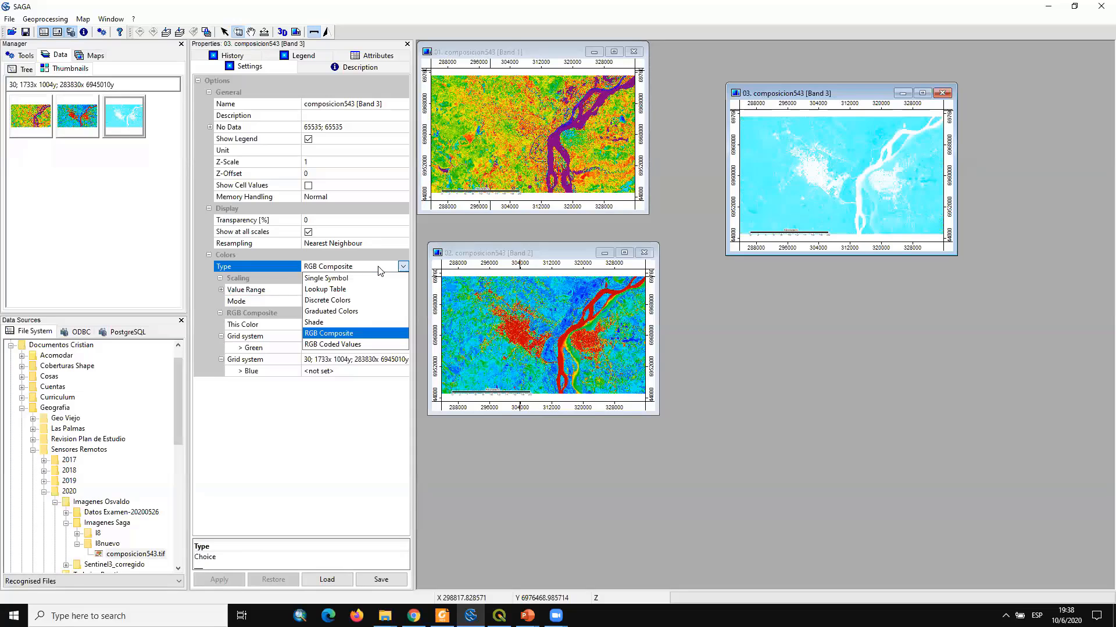
click(348, 322)
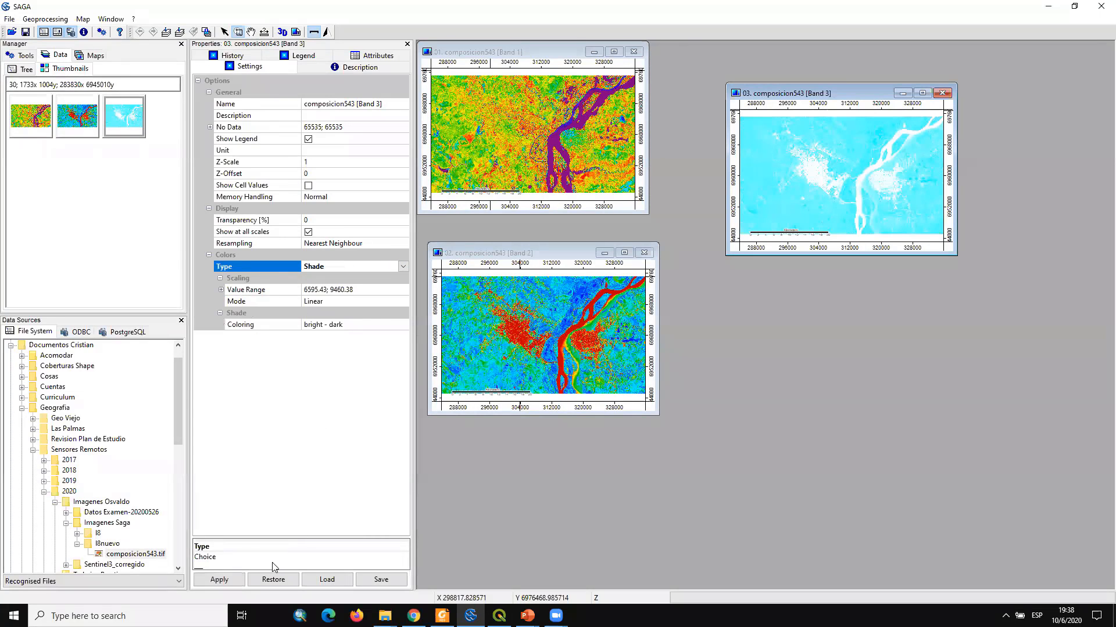
click(221, 580)
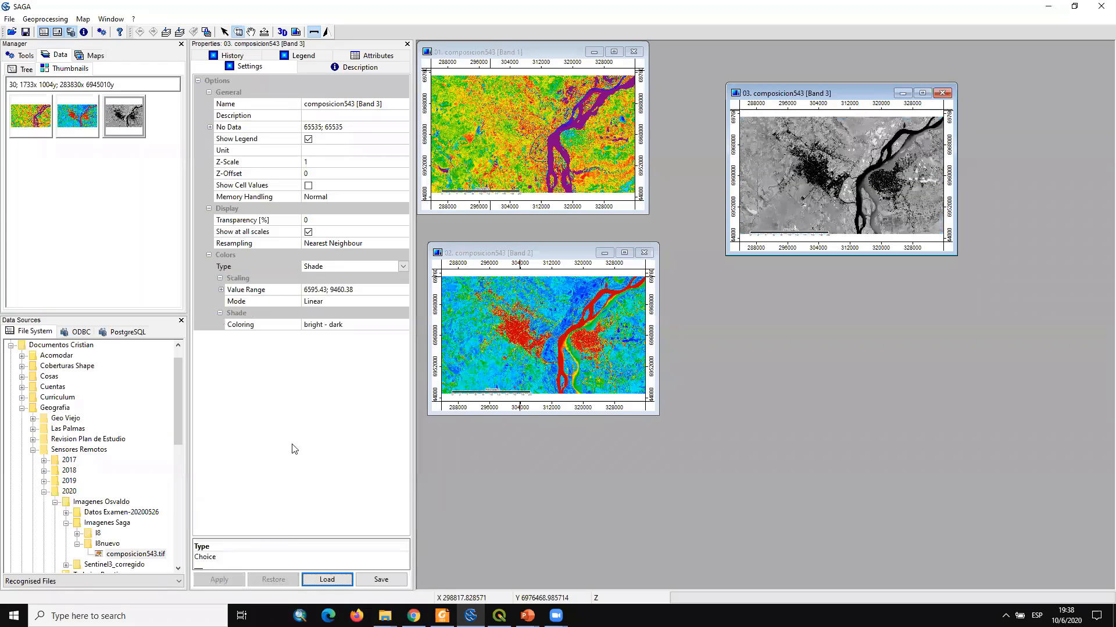
click(322, 267)
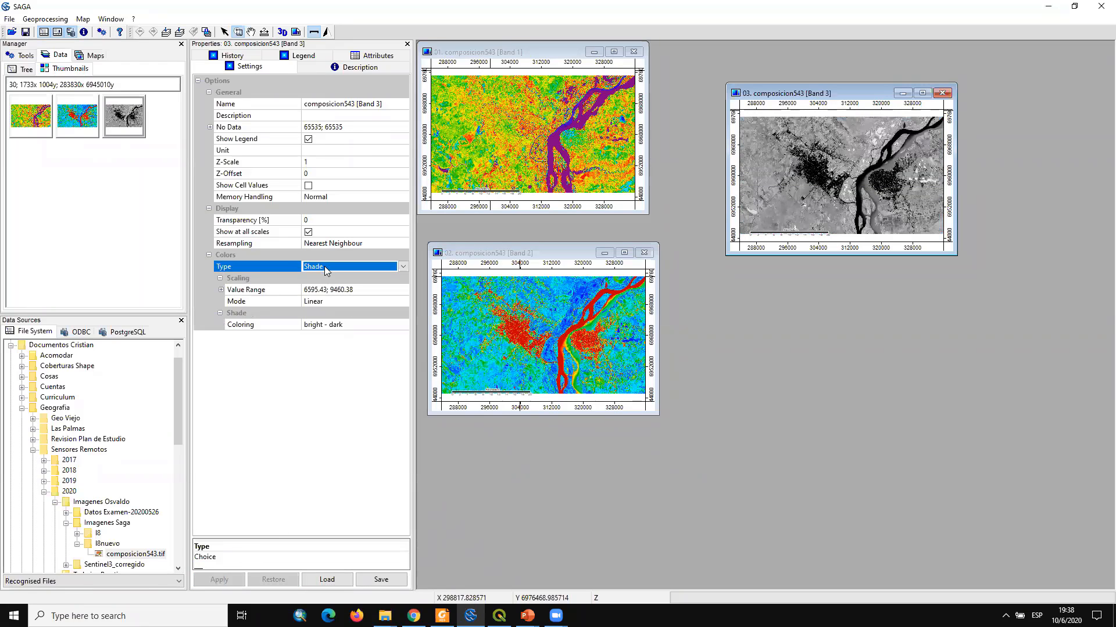
click(374, 266)
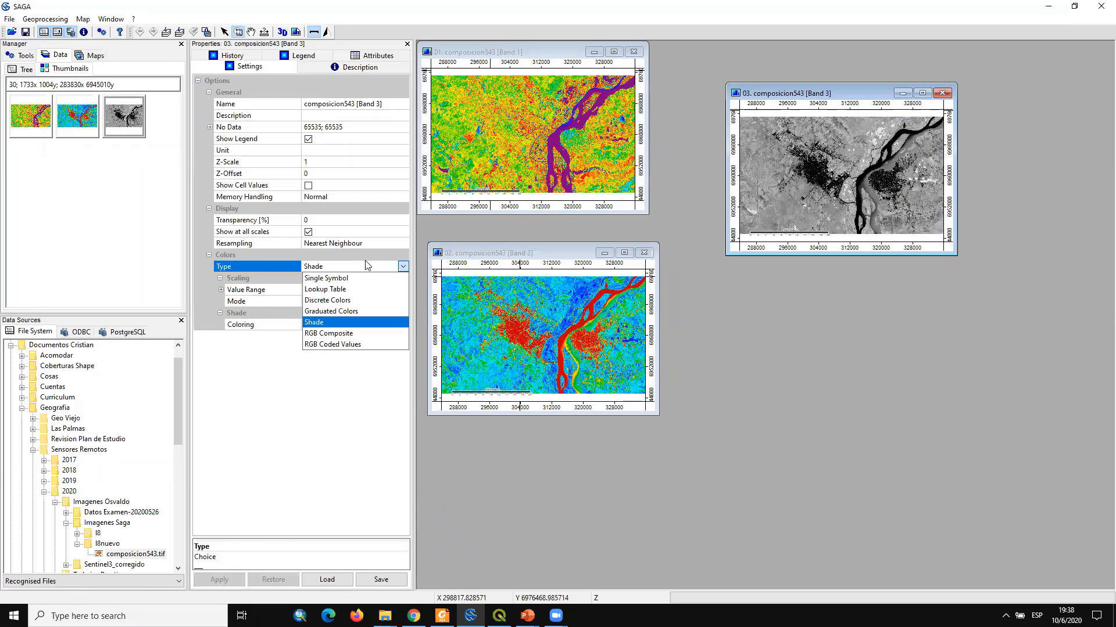
click(316, 321)
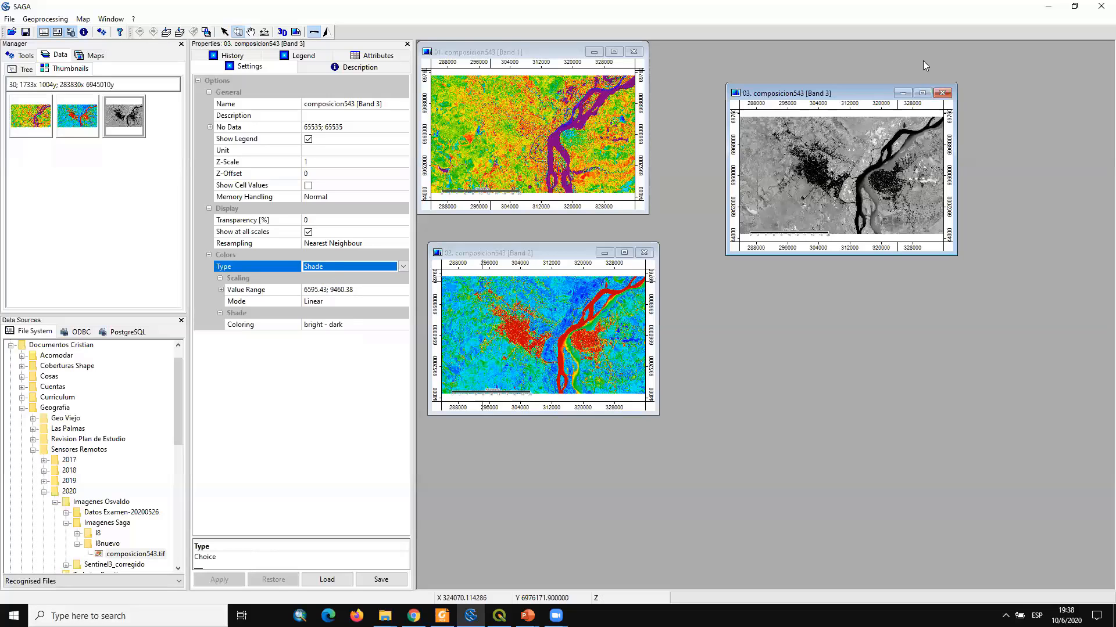
Maximize the Band 3 map, examine the grayscale image at closer range, and return it to full extent
click(929, 94)
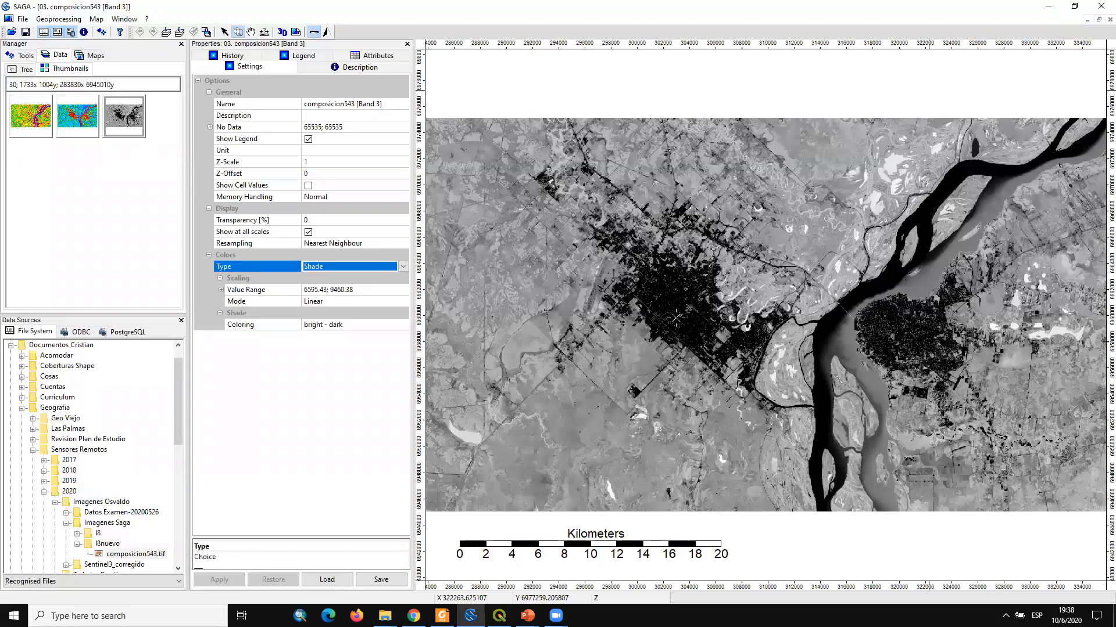
scroll(702, 325, up, 2)
scroll(646, 287, down, 1)
click(536, 286)
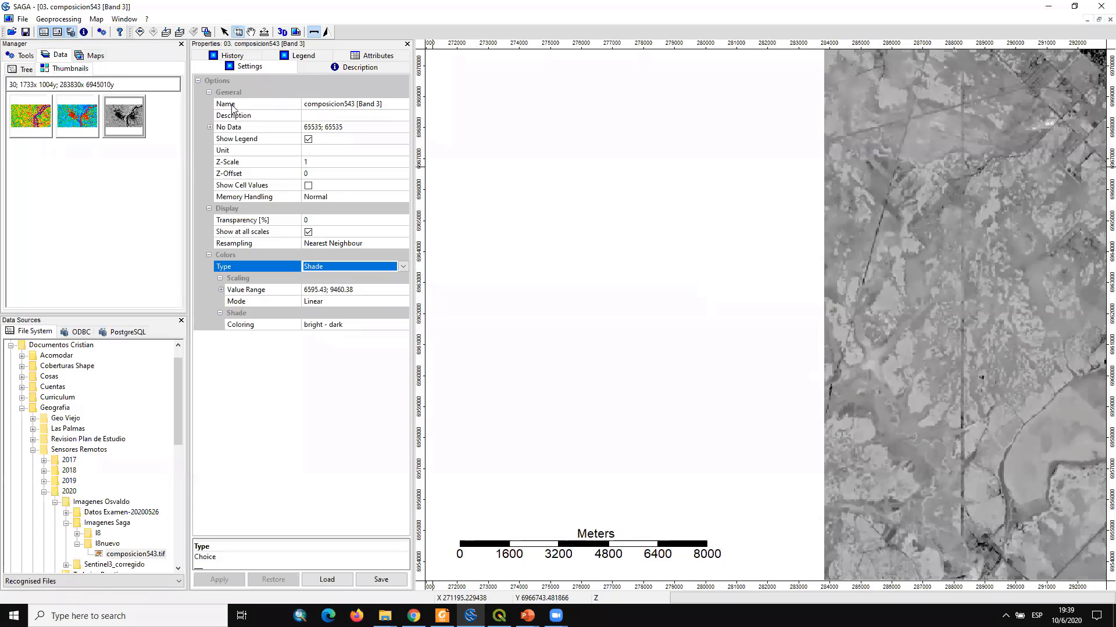
click(251, 32)
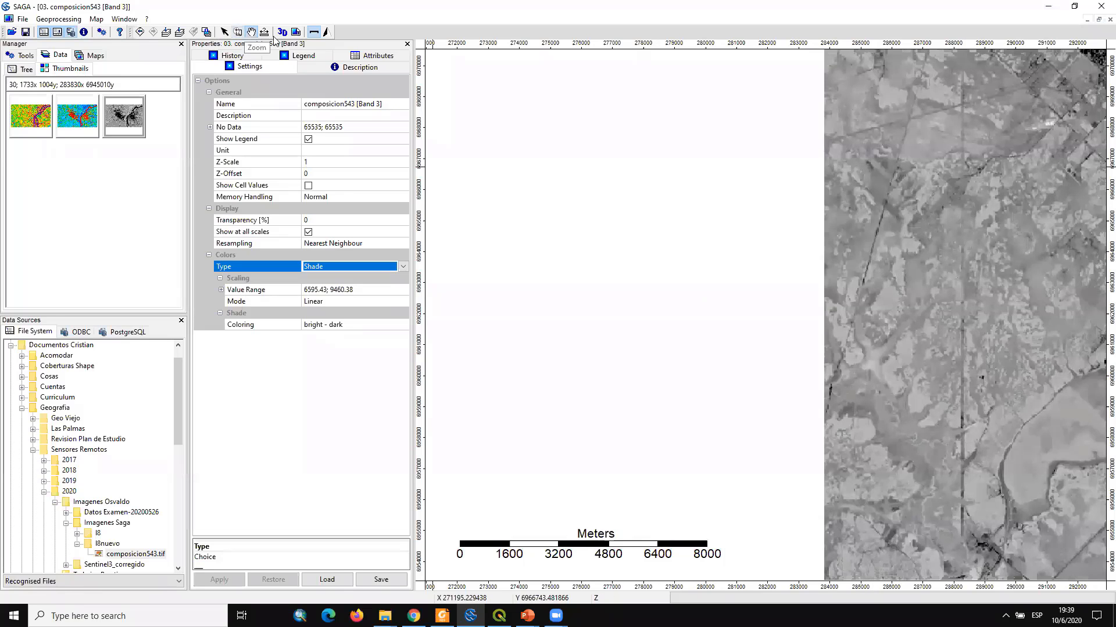
drag(860, 225, 602, 207)
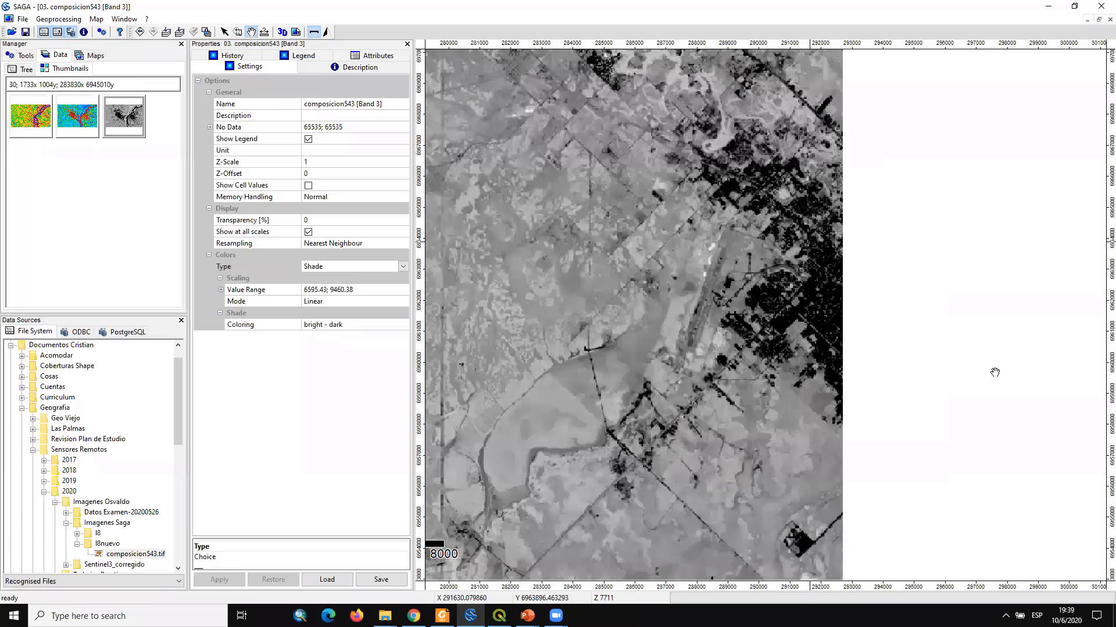
drag(993, 373, 788, 342)
drag(647, 341, 1069, 347)
scroll(739, 287, up, 7)
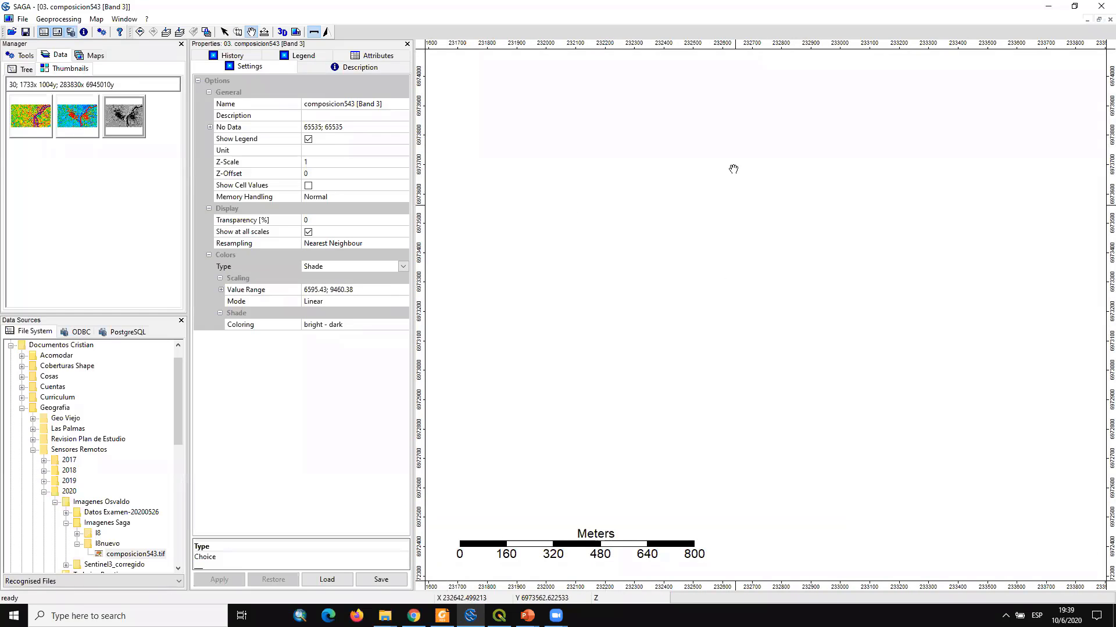
right_click(705, 174)
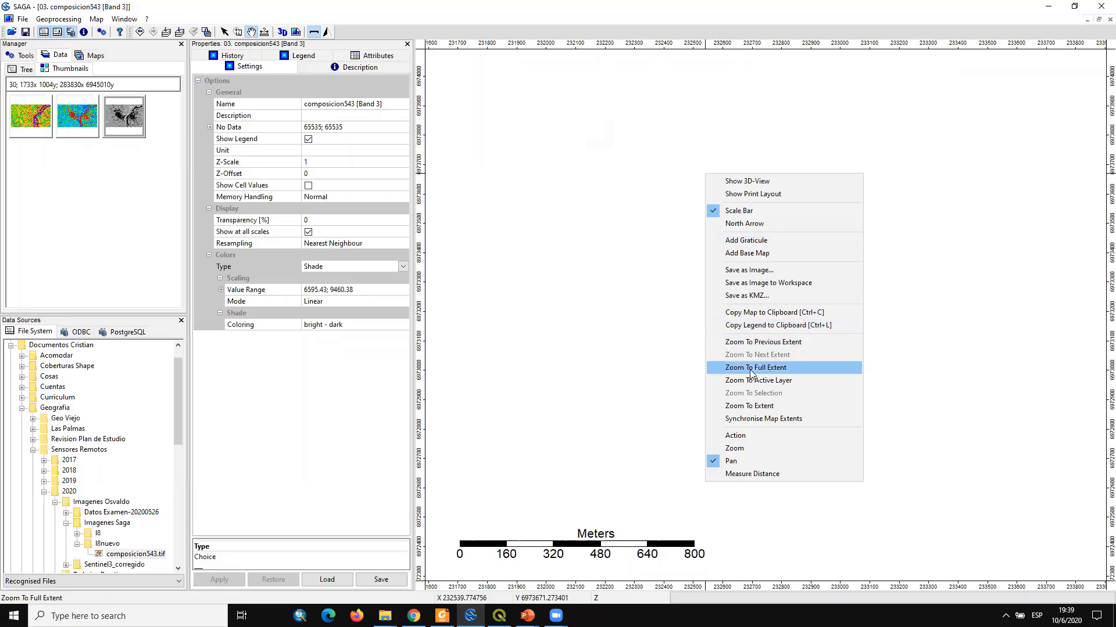
click(772, 369)
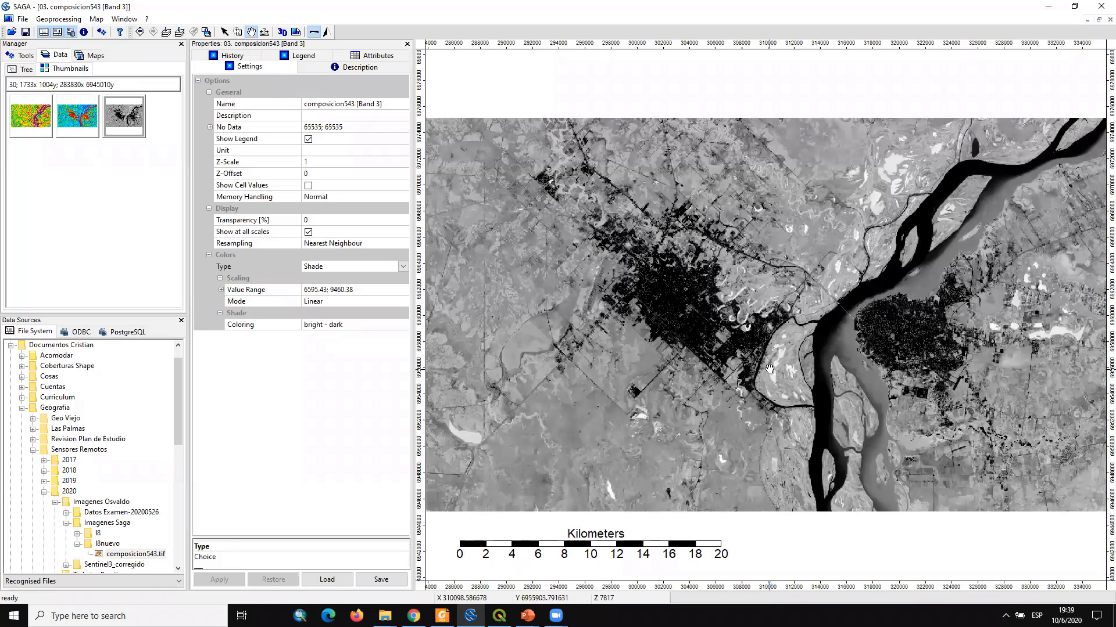
Examine the dark urban area and its surroundings in the Band 3 map at several zoom levels
scroll(657, 271, up, 2)
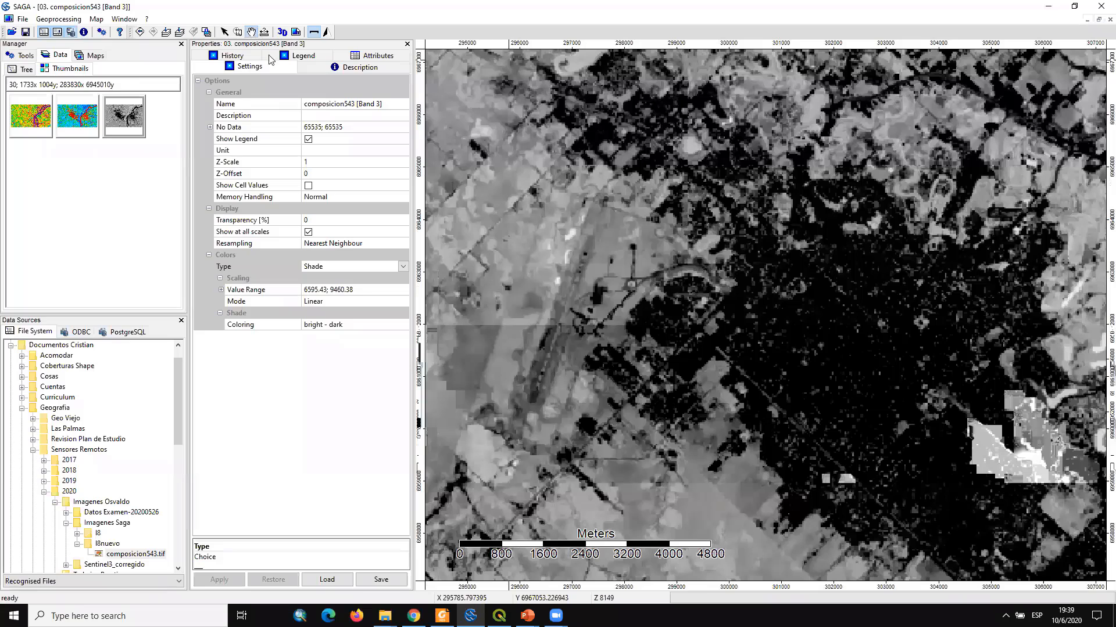
drag(832, 346, 661, 260)
scroll(562, 167, up, 1)
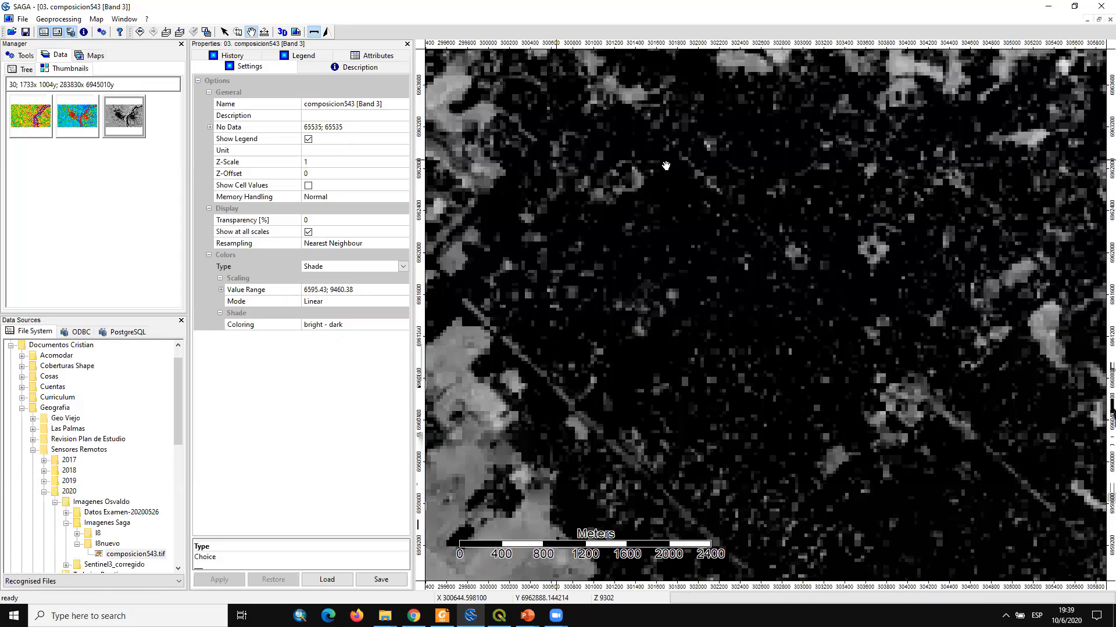
right_click(667, 167)
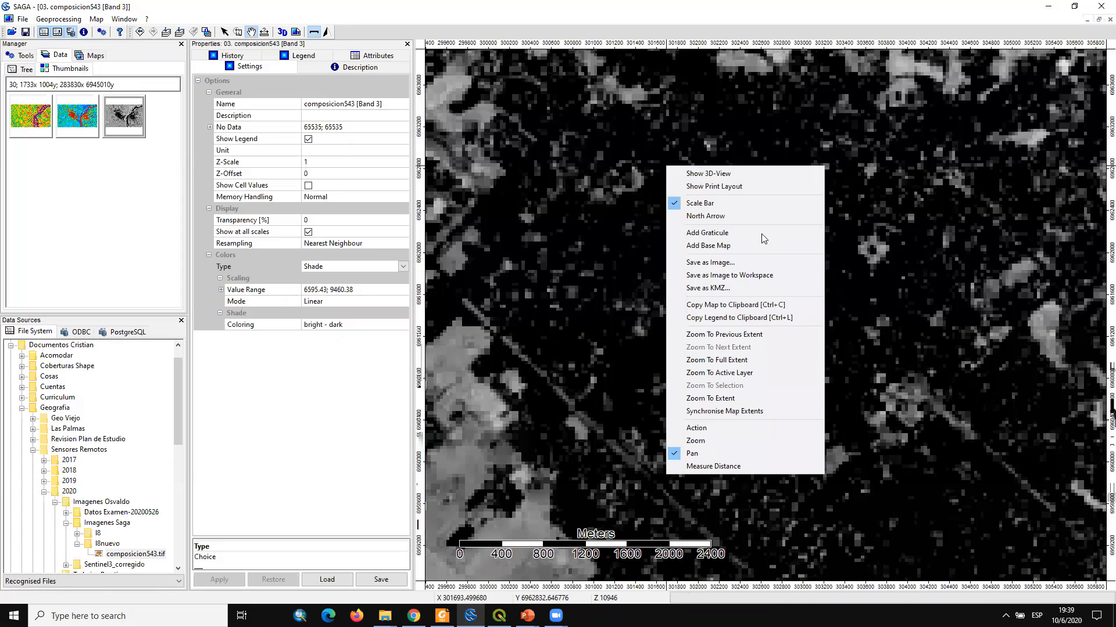
click(738, 360)
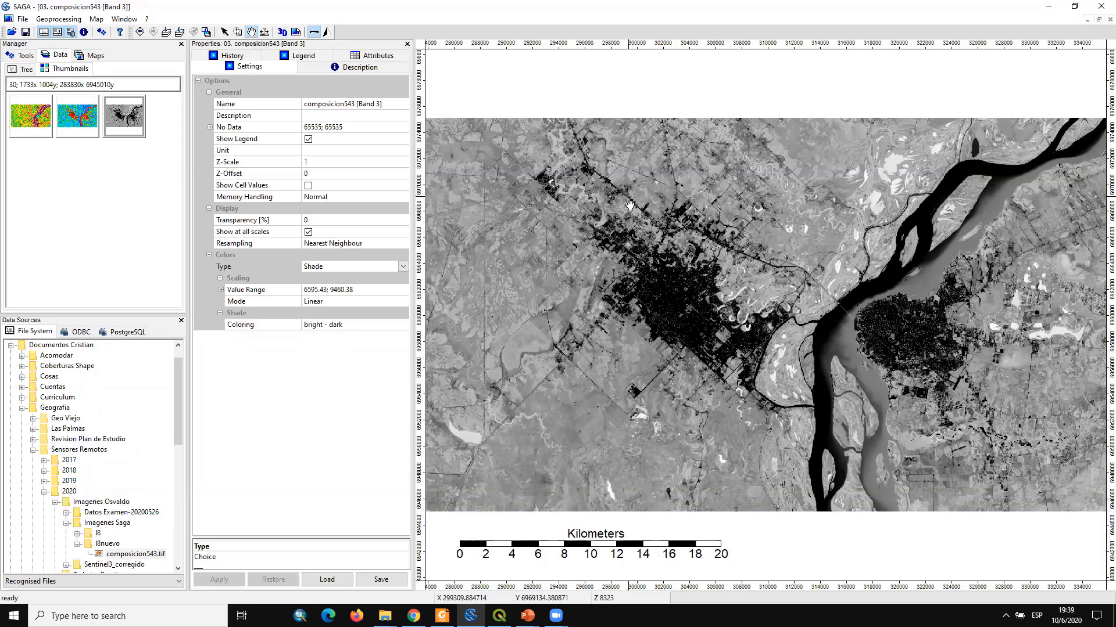
drag(707, 234, 707, 197)
scroll(707, 197, up, 1)
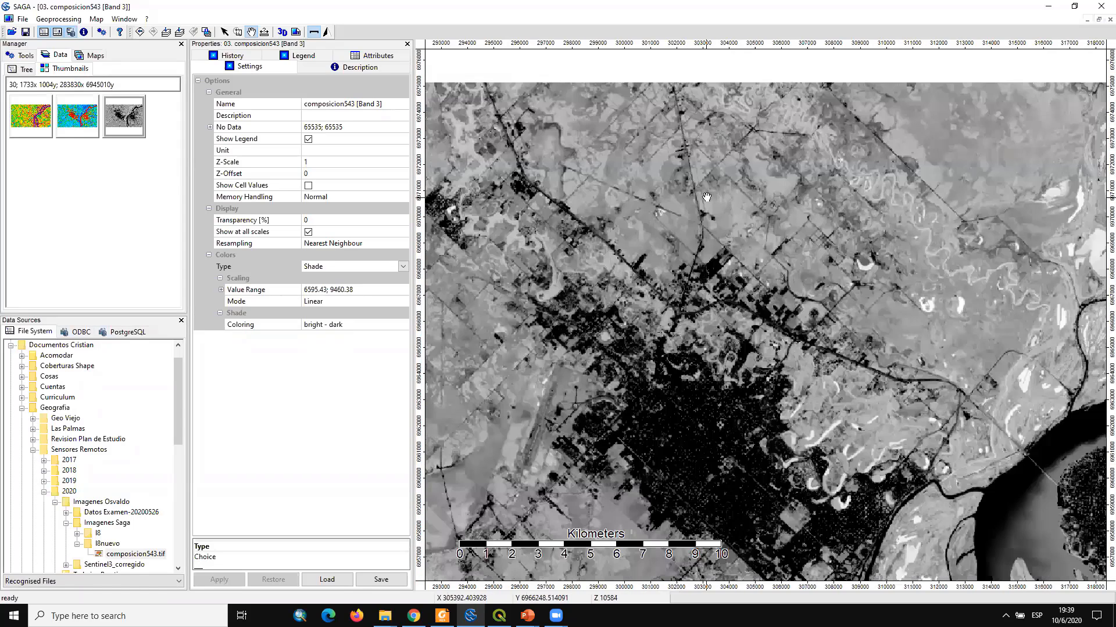
scroll(717, 225, down, 1)
drag(741, 302, 719, 218)
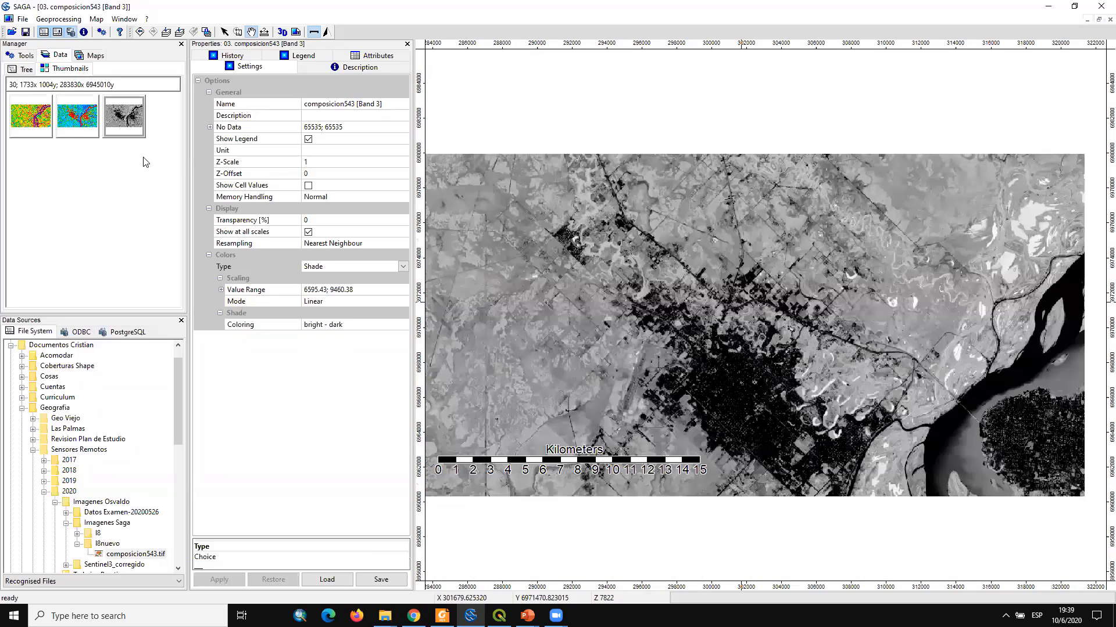
click(60, 156)
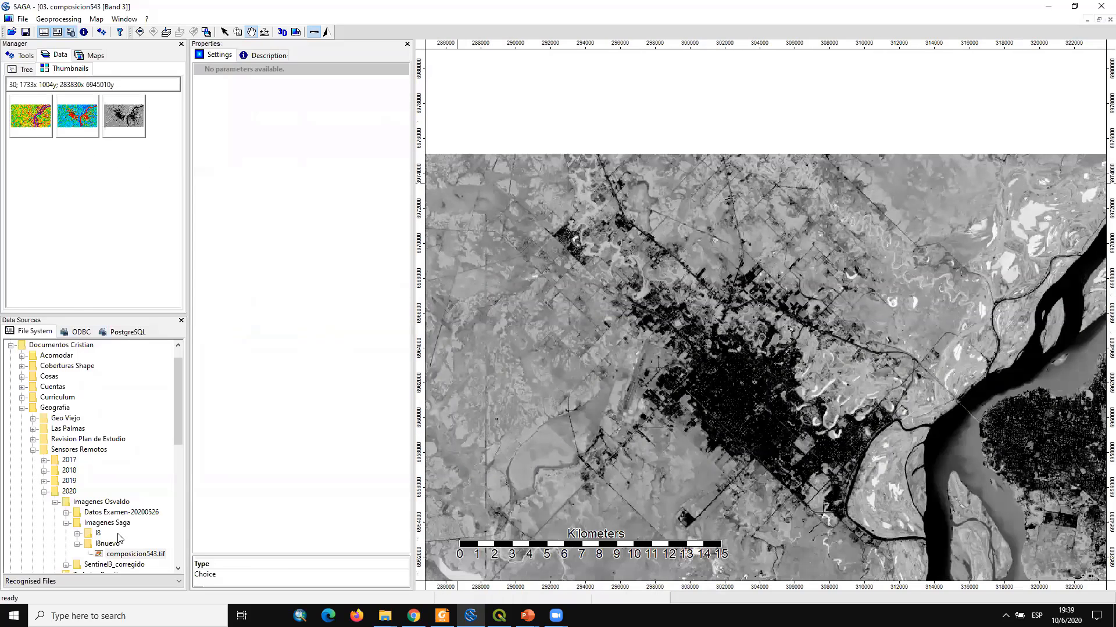
scroll(120, 428, down, 1)
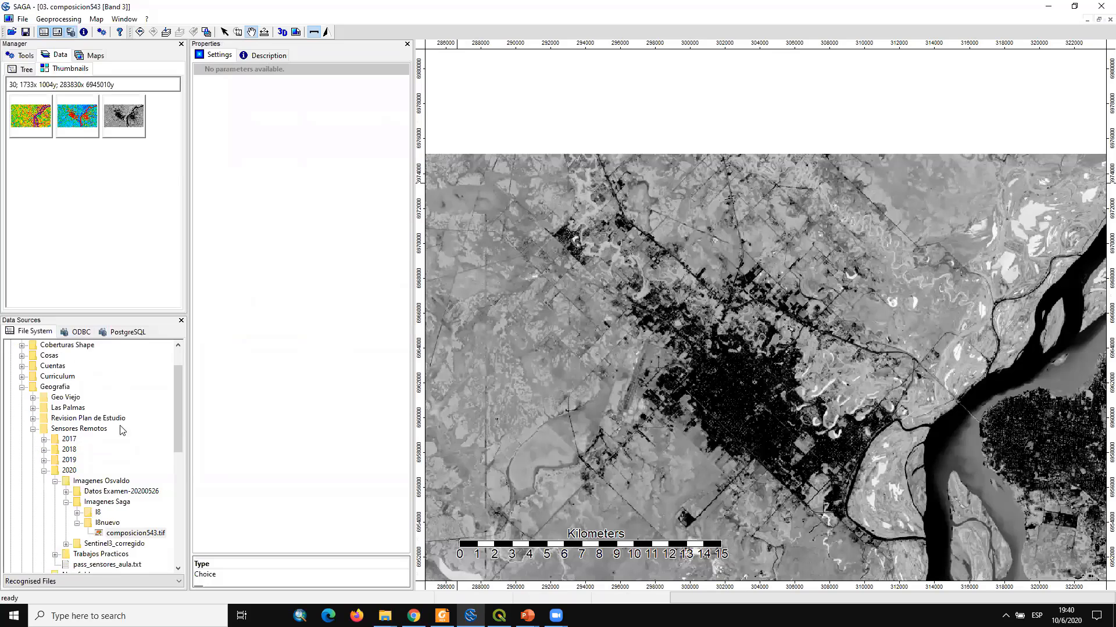
click(142, 524)
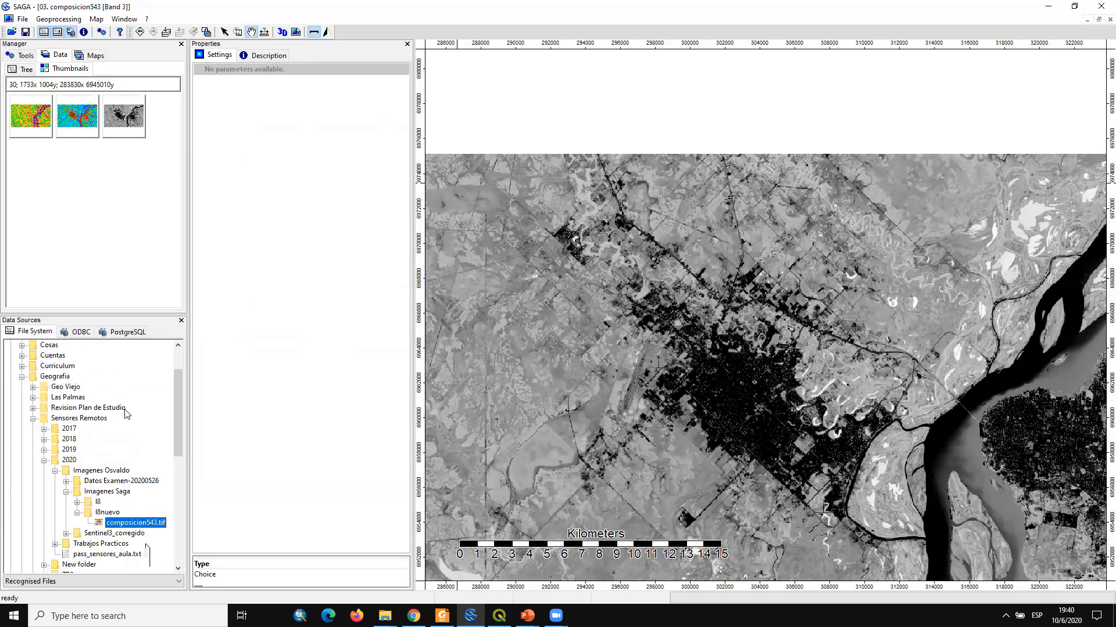
click(33, 132)
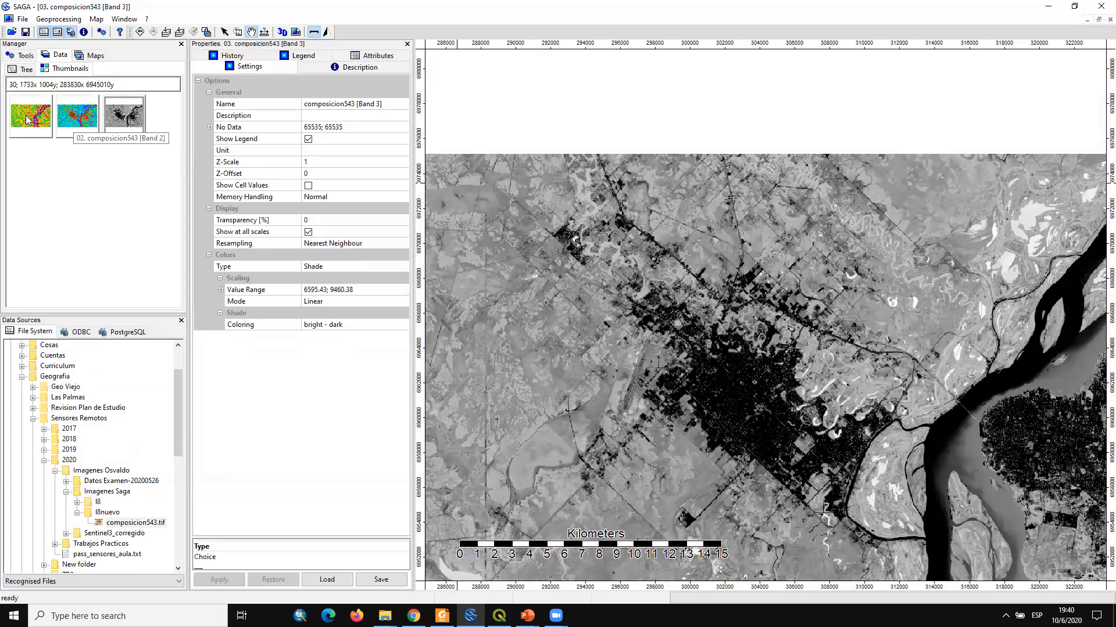
Maximize the Band 1 map and apply the Shade color type to the composicion543 [Band 2] layer
click(77, 124)
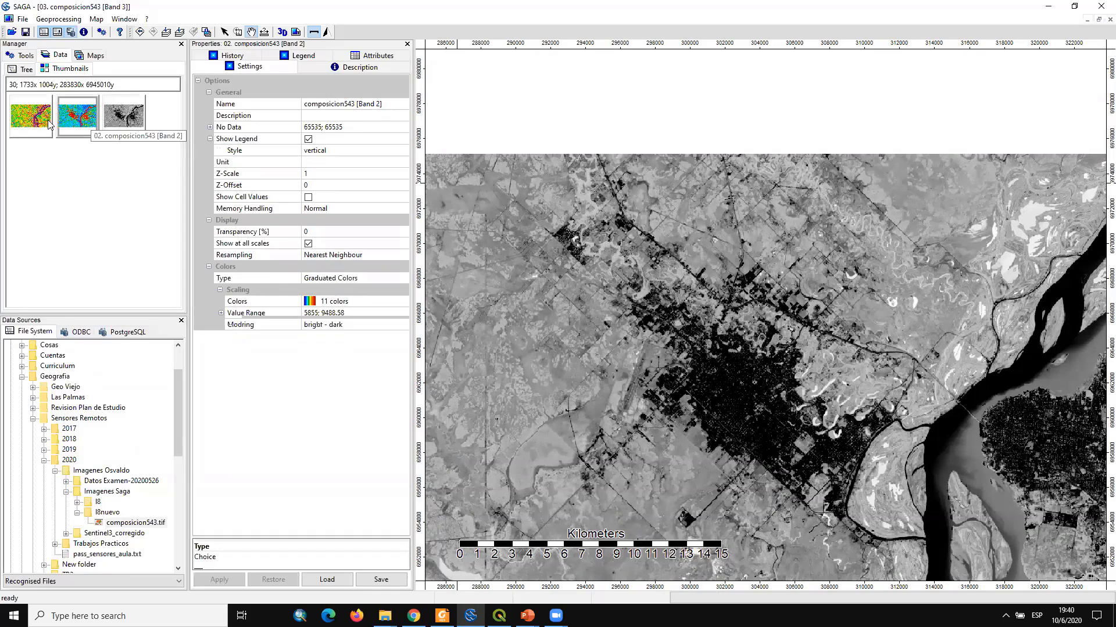
click(1098, 21)
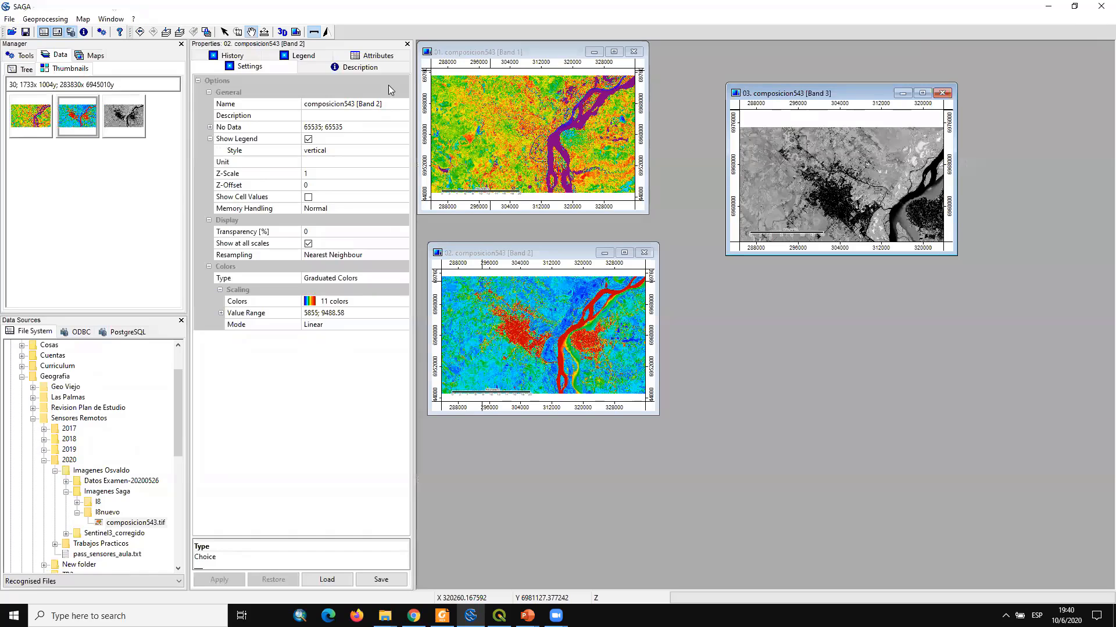
double_click(571, 57)
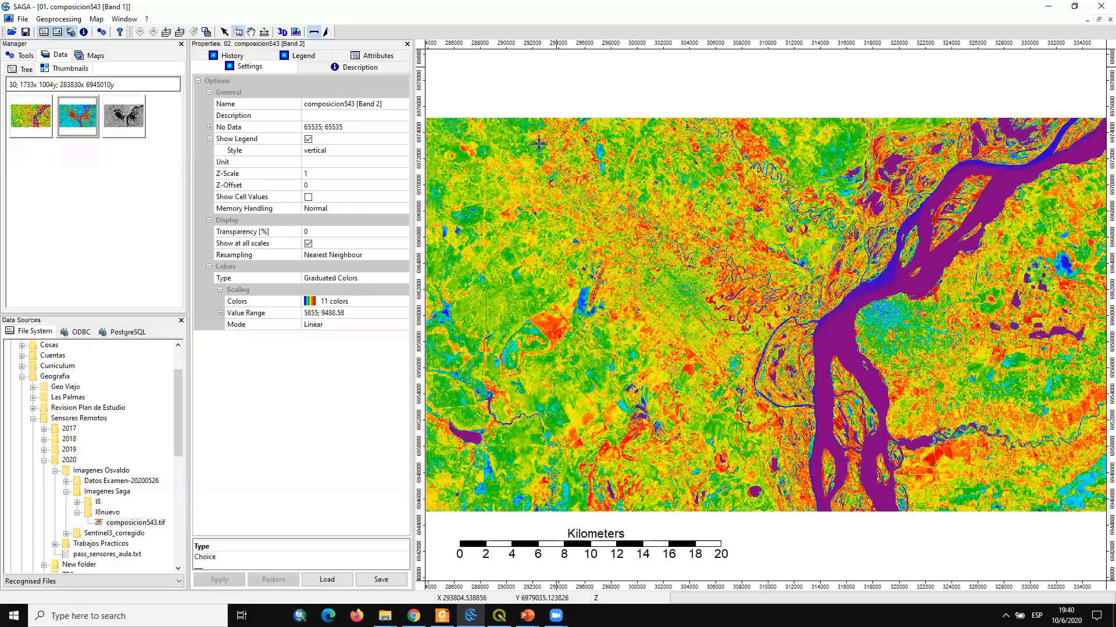
click(244, 279)
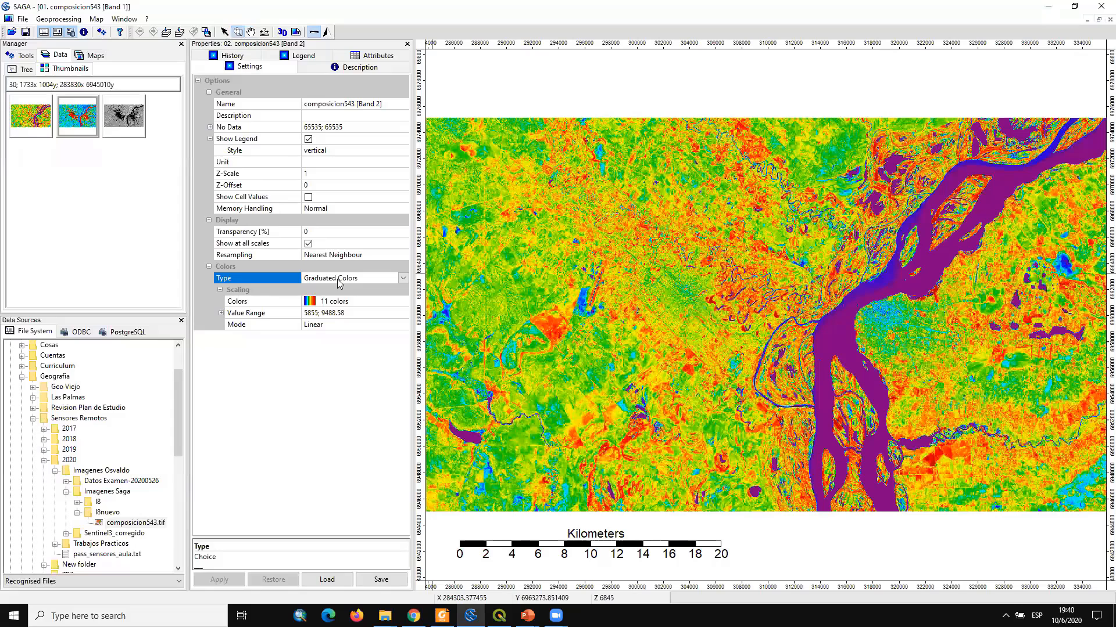
click(403, 278)
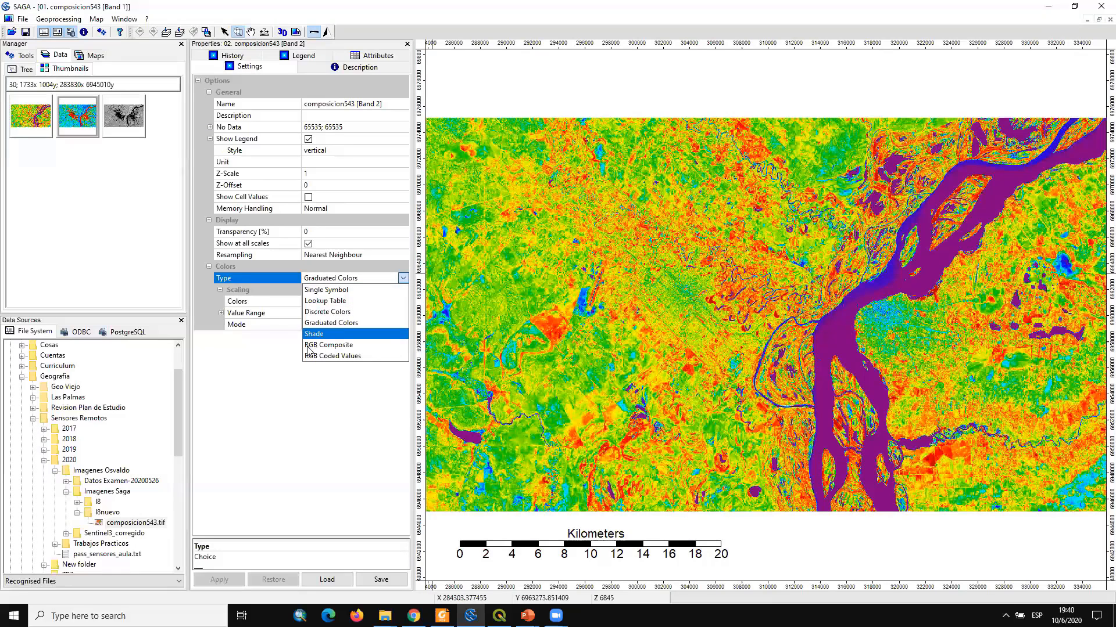
click(226, 584)
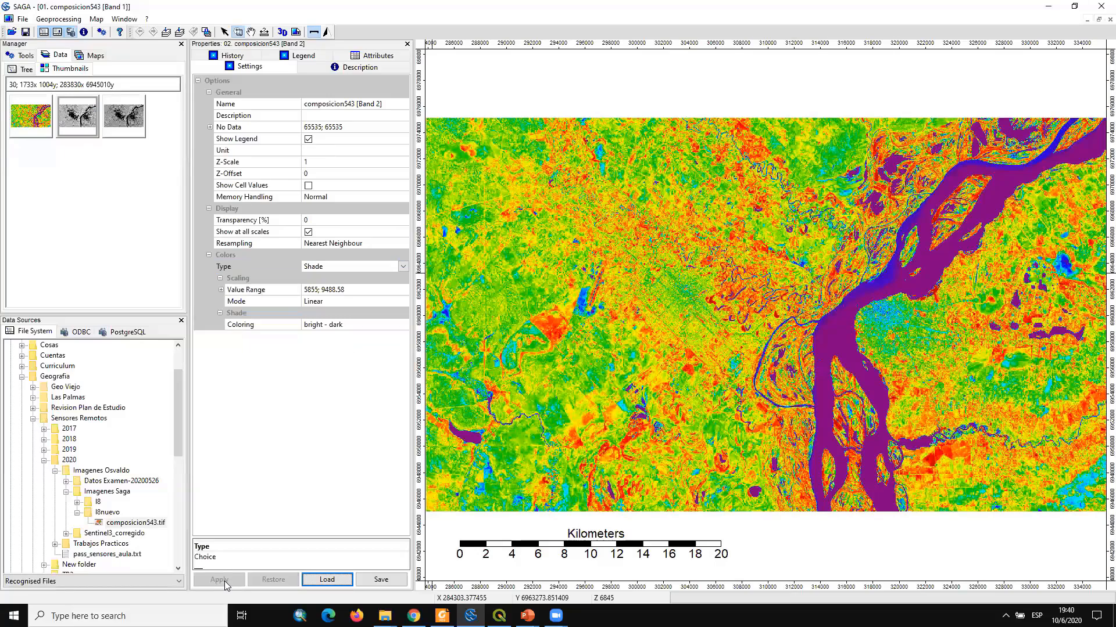
Maximize the composicion543 [Band 2] map, examine its grayscale pixels at close range, and return it to full extent
double_click(70, 114)
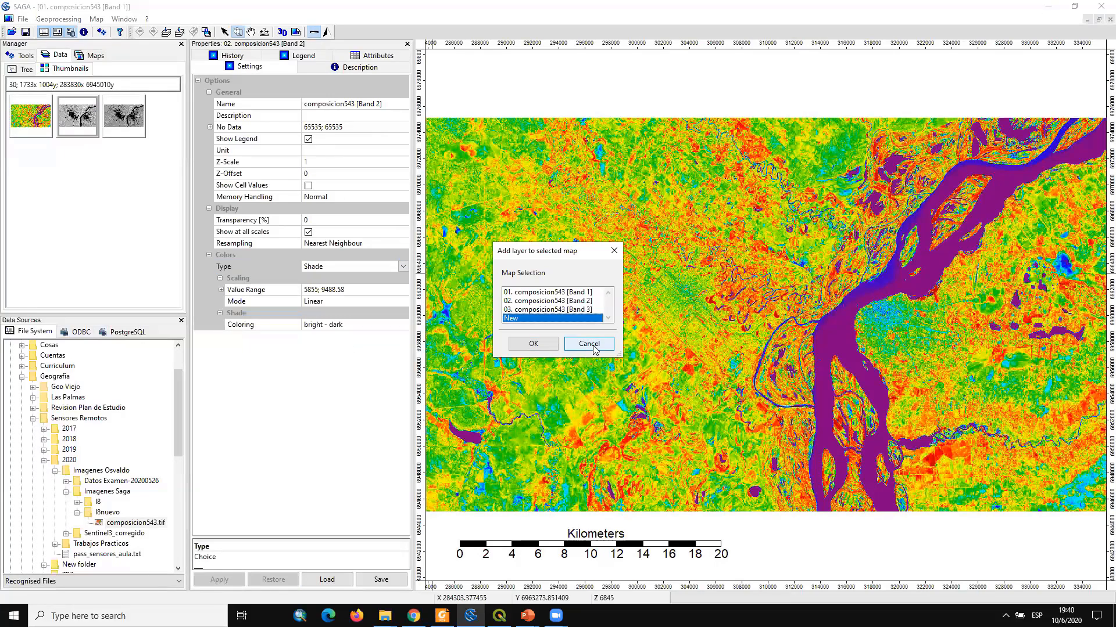
click(1098, 21)
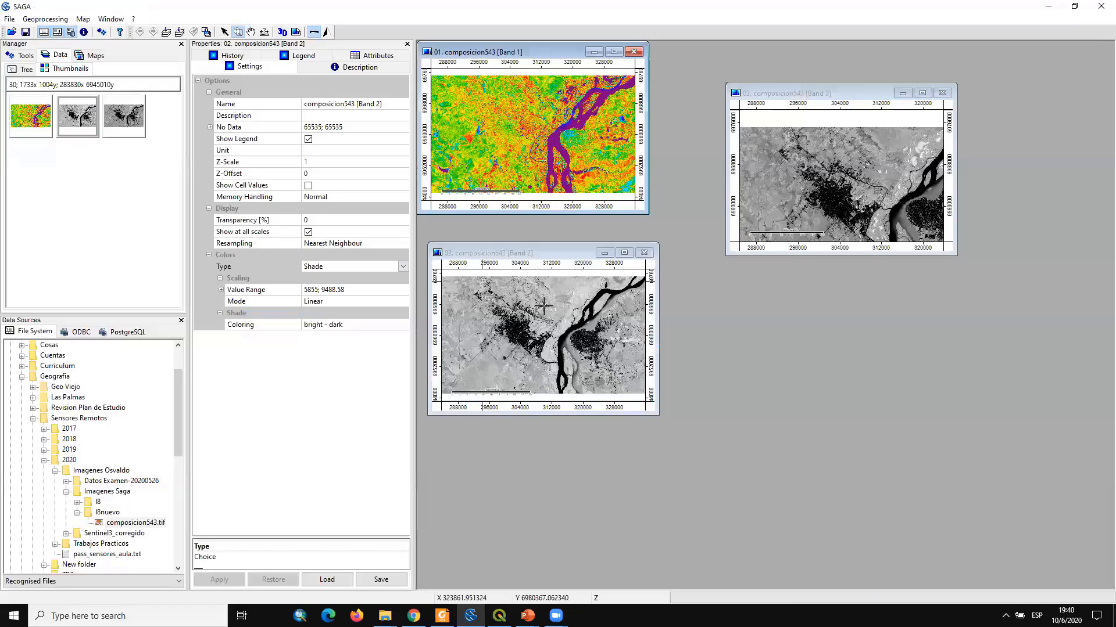
click(624, 253)
scroll(697, 268, down, 4)
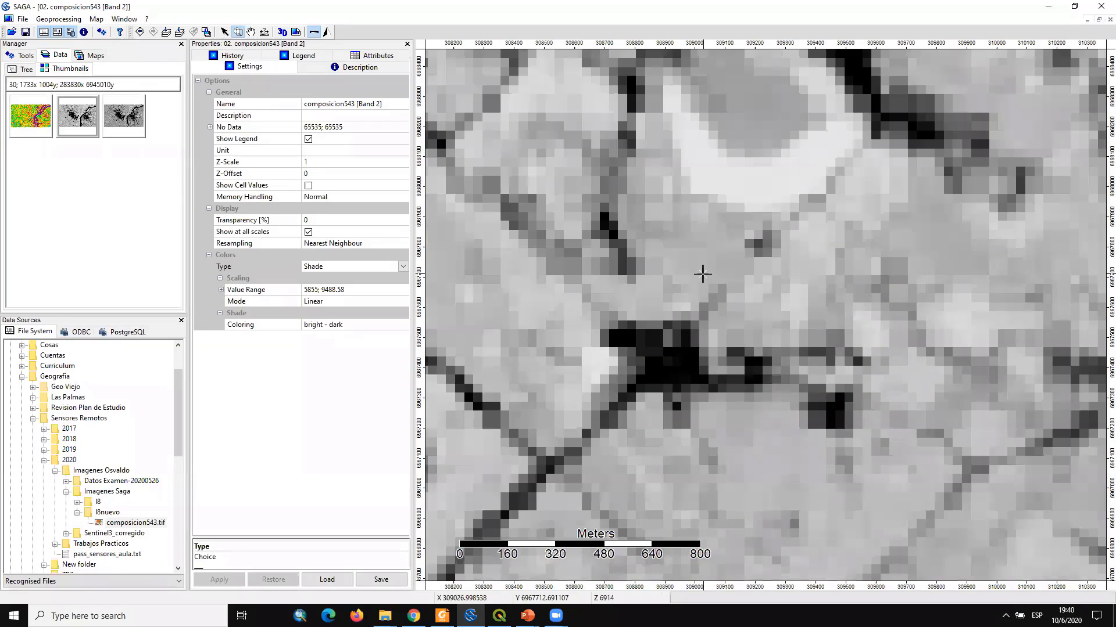
click(251, 32)
right_click(665, 248)
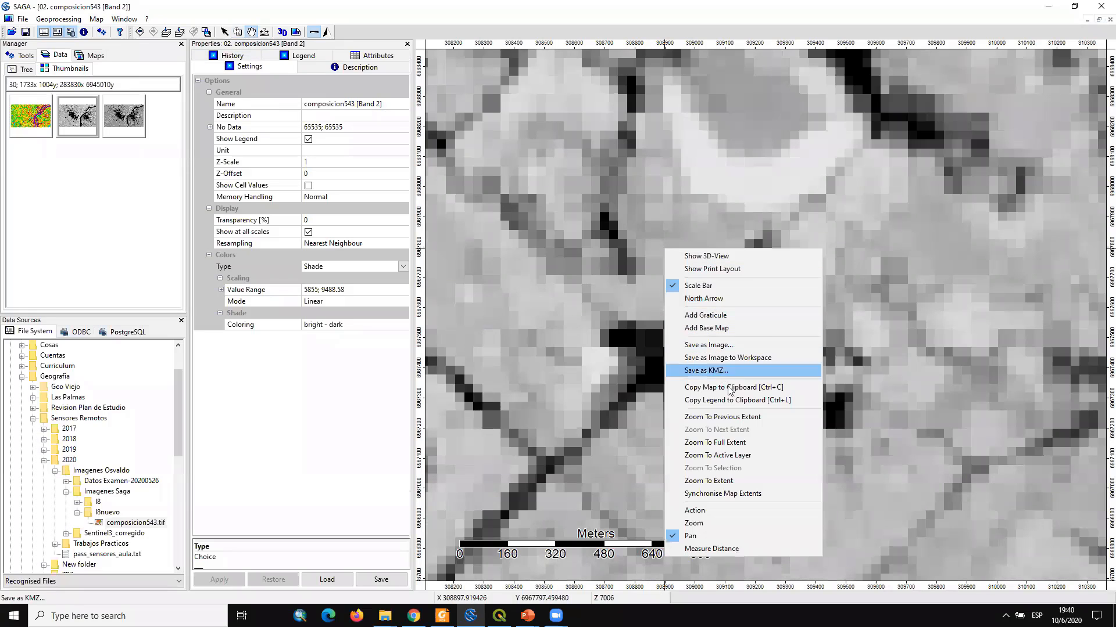
click(745, 445)
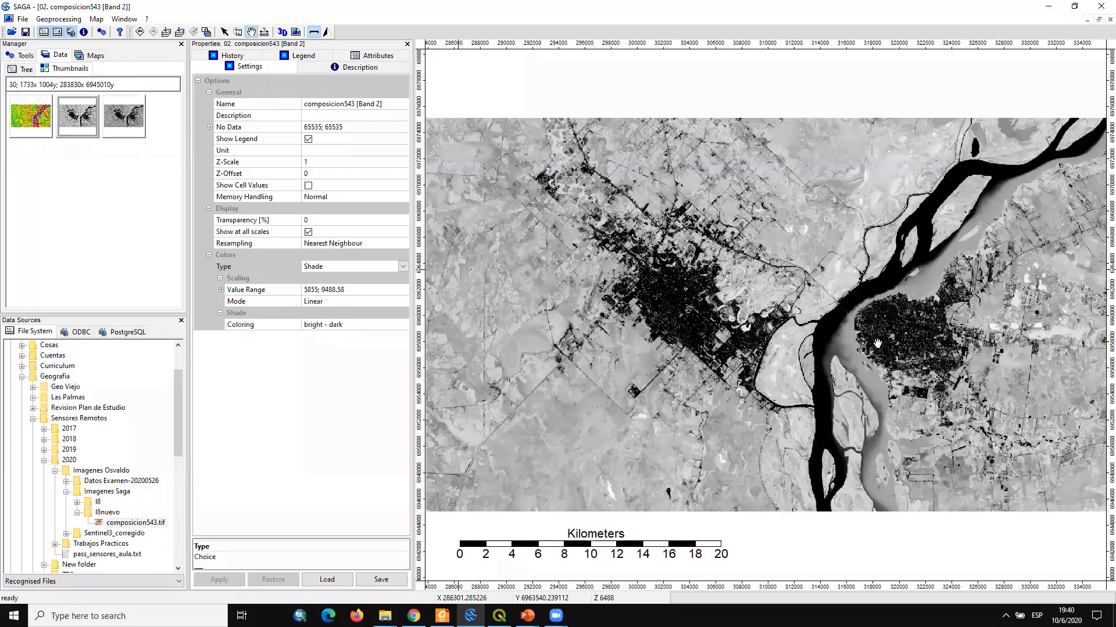
Set the color type of the composicion543 [Band 1] layer to Shade and apply it
double_click(30, 116)
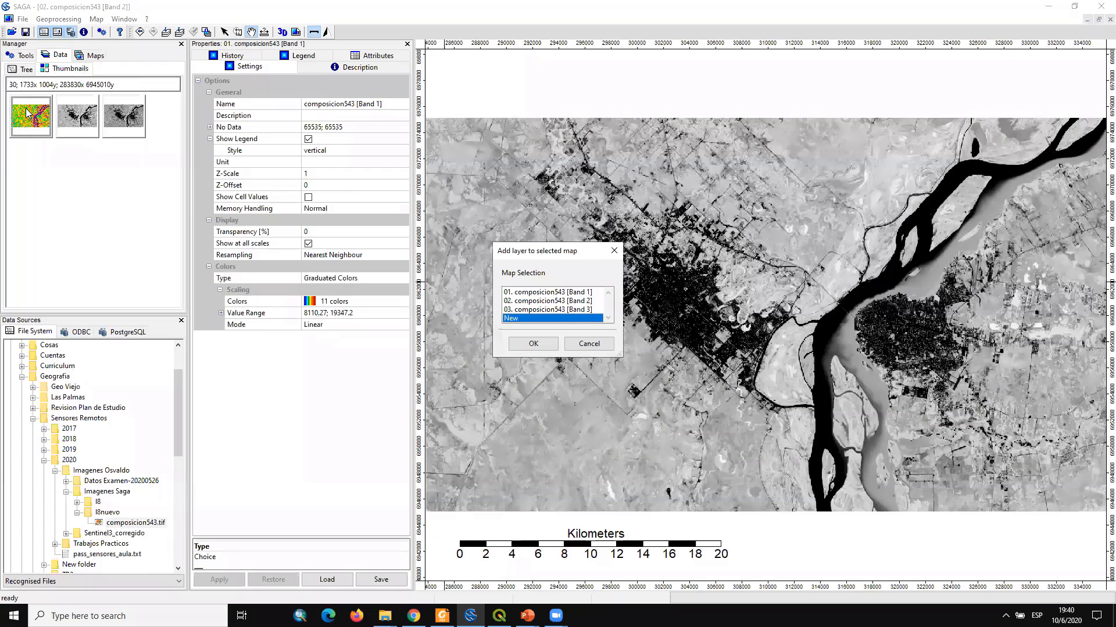
click(588, 343)
click(357, 278)
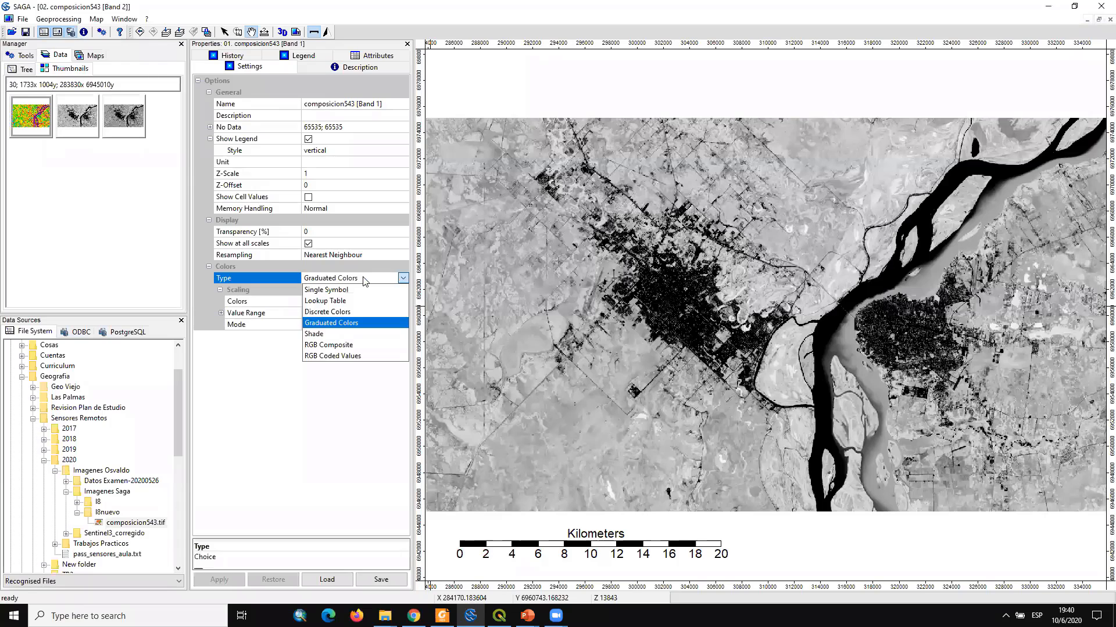
click(359, 334)
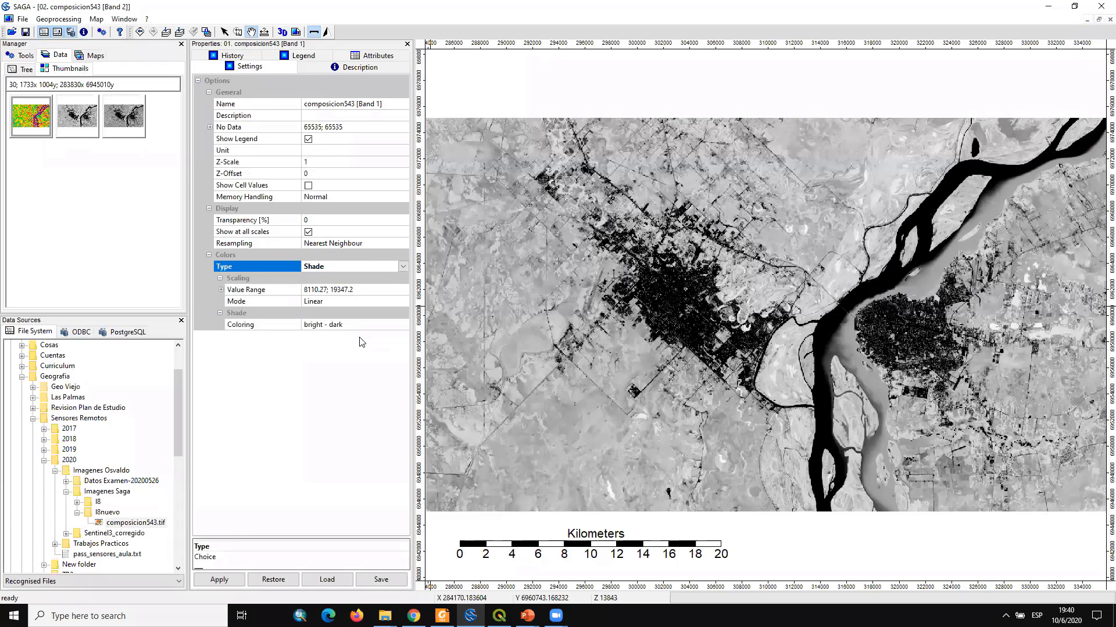
click(239, 580)
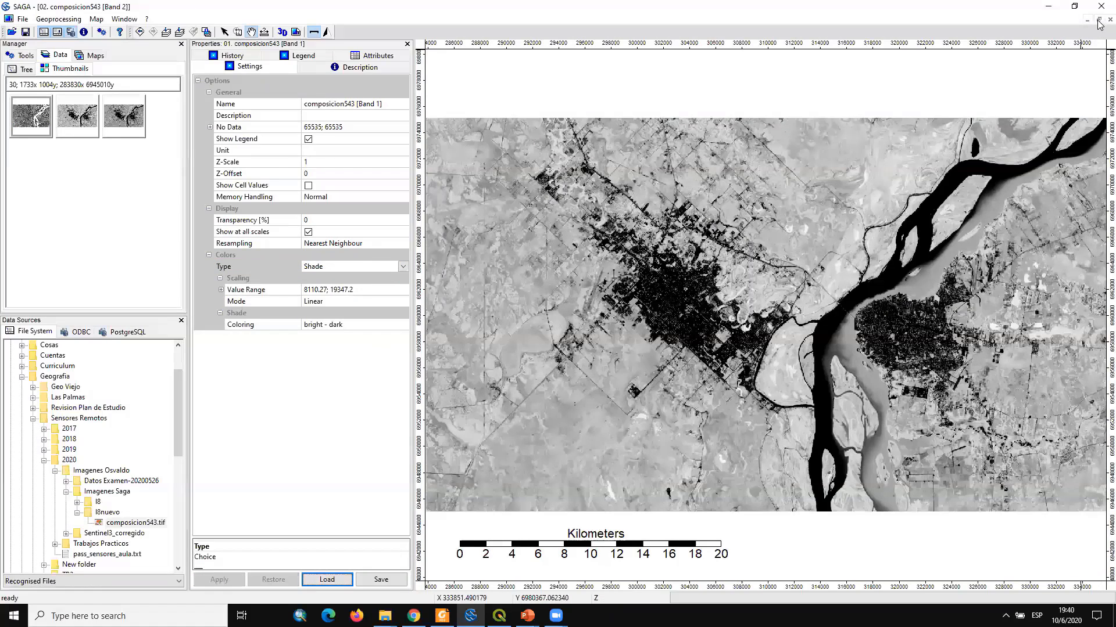
Bring up the maximized Band 1 map and examine the grayscale image around the river and urban areas
key(ctrl+Tab)
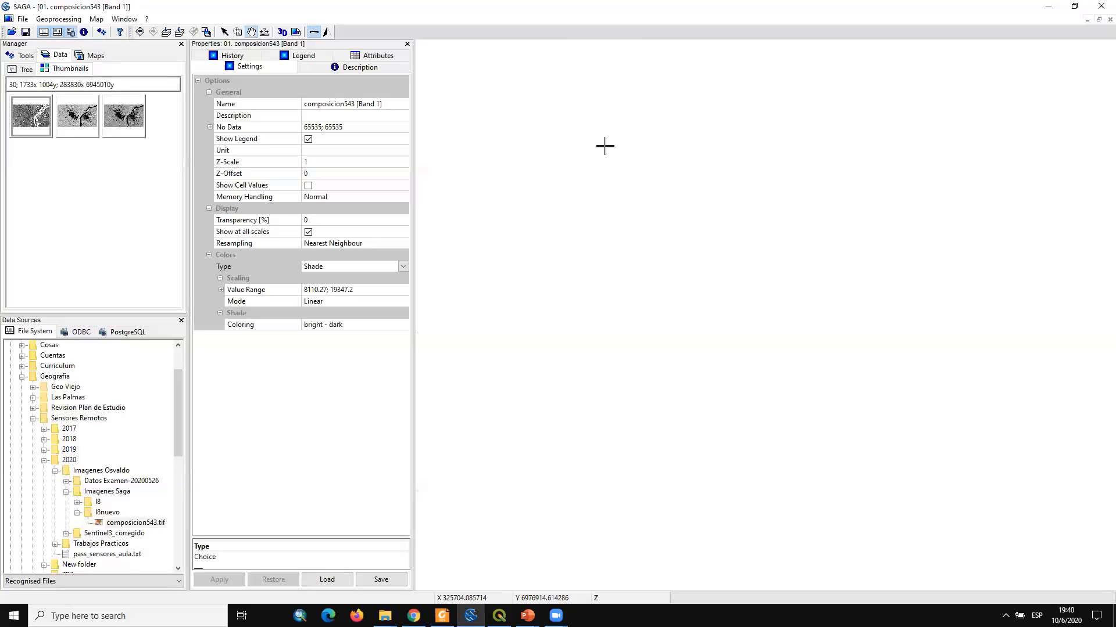
scroll(678, 258, down, 1)
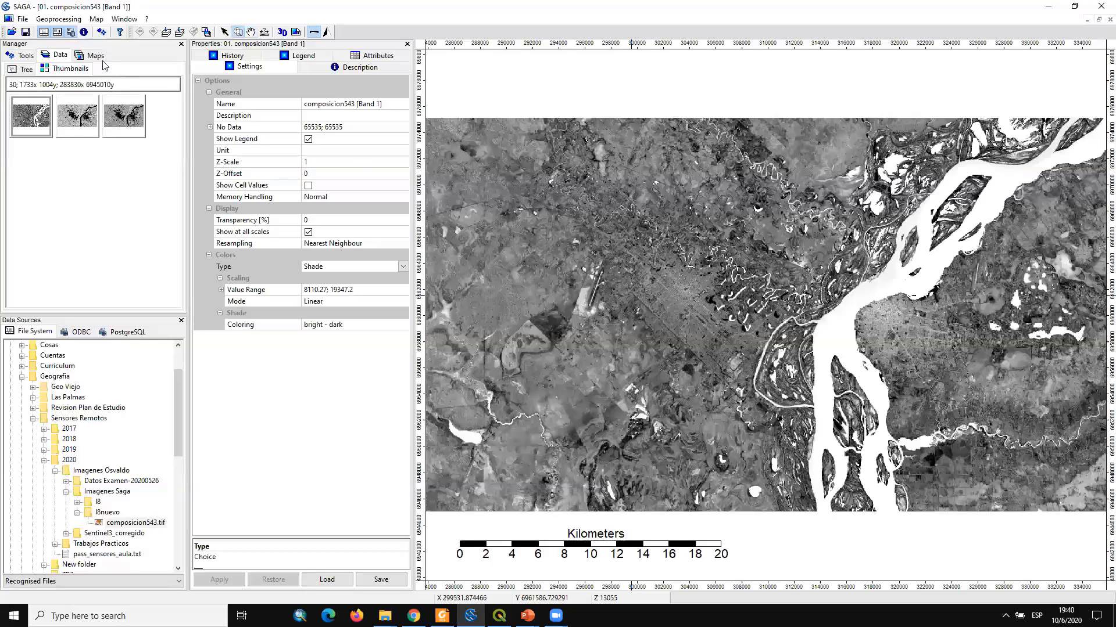
click(251, 32)
drag(699, 293, 602, 192)
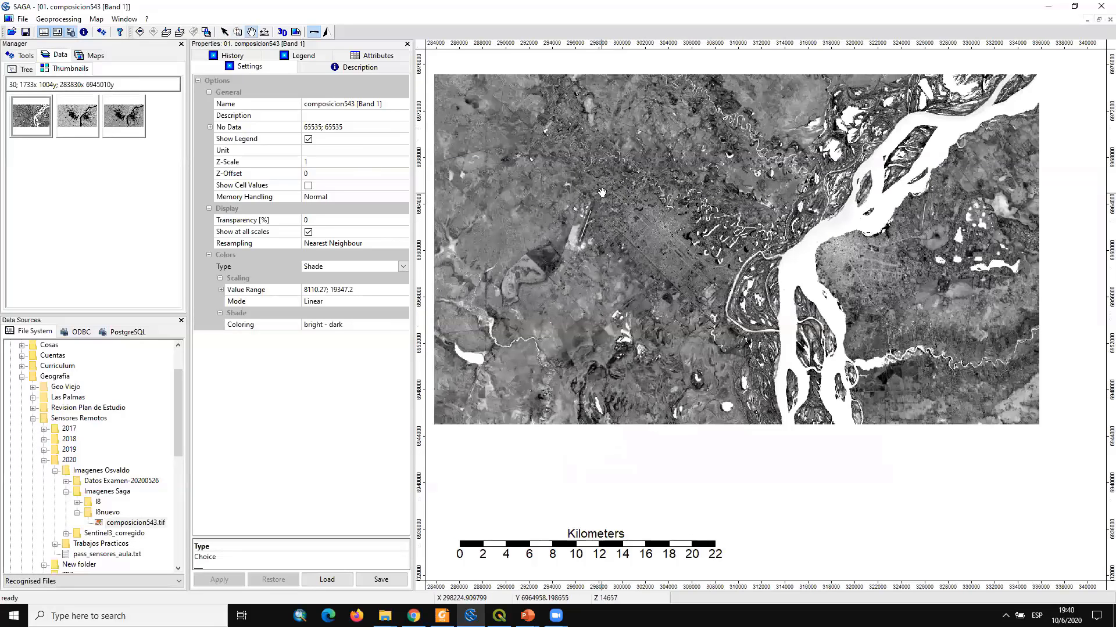
drag(583, 222, 641, 291)
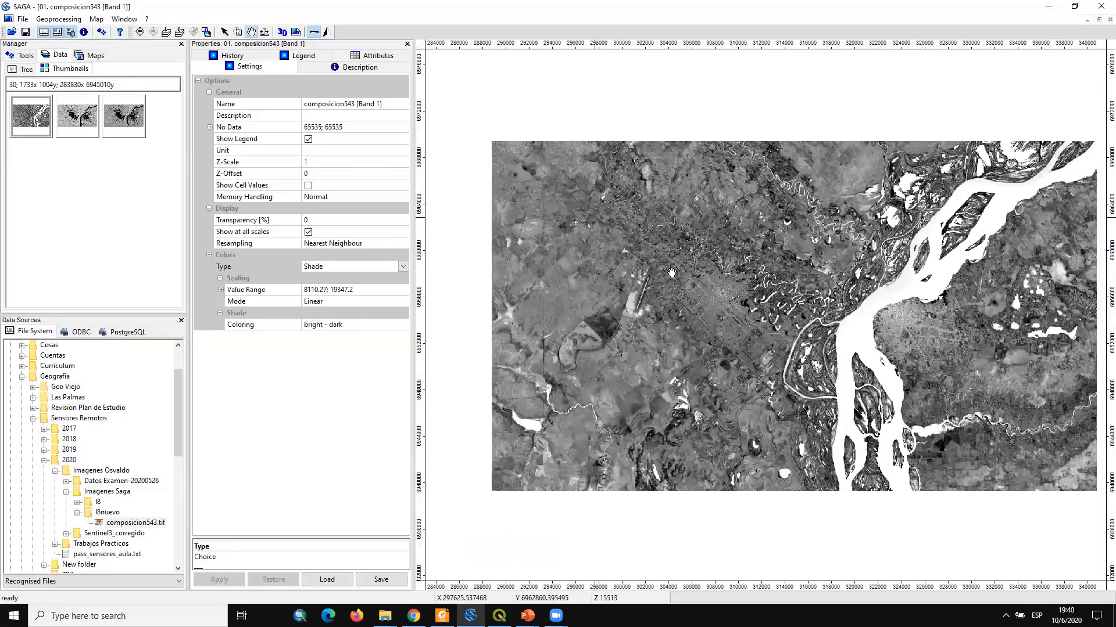
scroll(542, 222, down, 1)
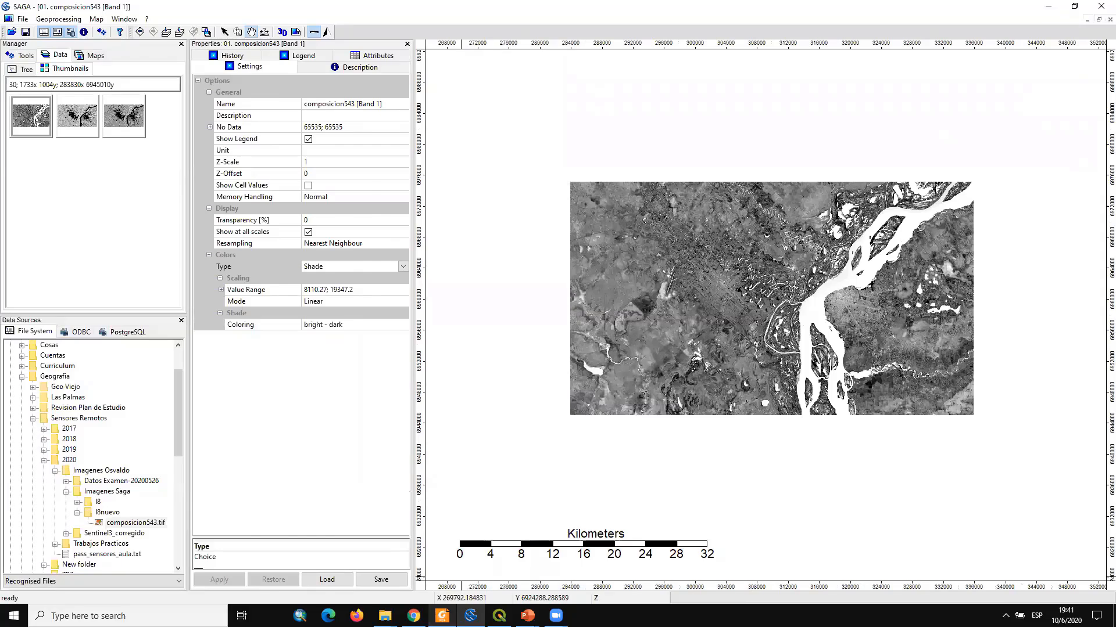
Review the "Clasificación No Supervisada" section of TP-5_2020.pdf in Foxit Reader, then return to SAGA
click(442, 616)
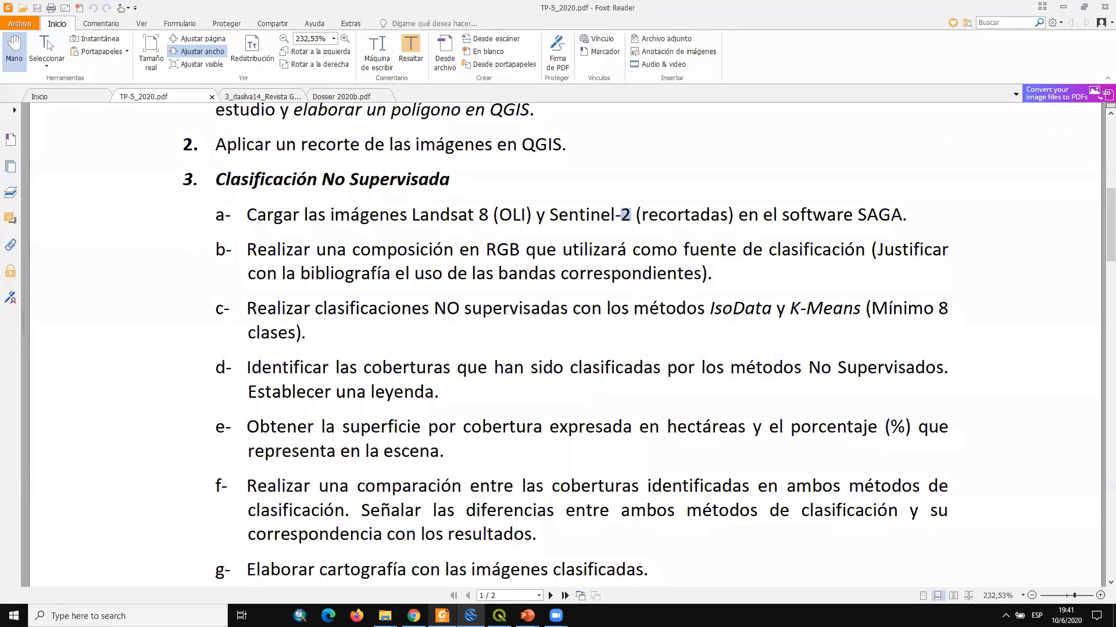
scroll(337, 212, up, 1)
double_click(337, 214)
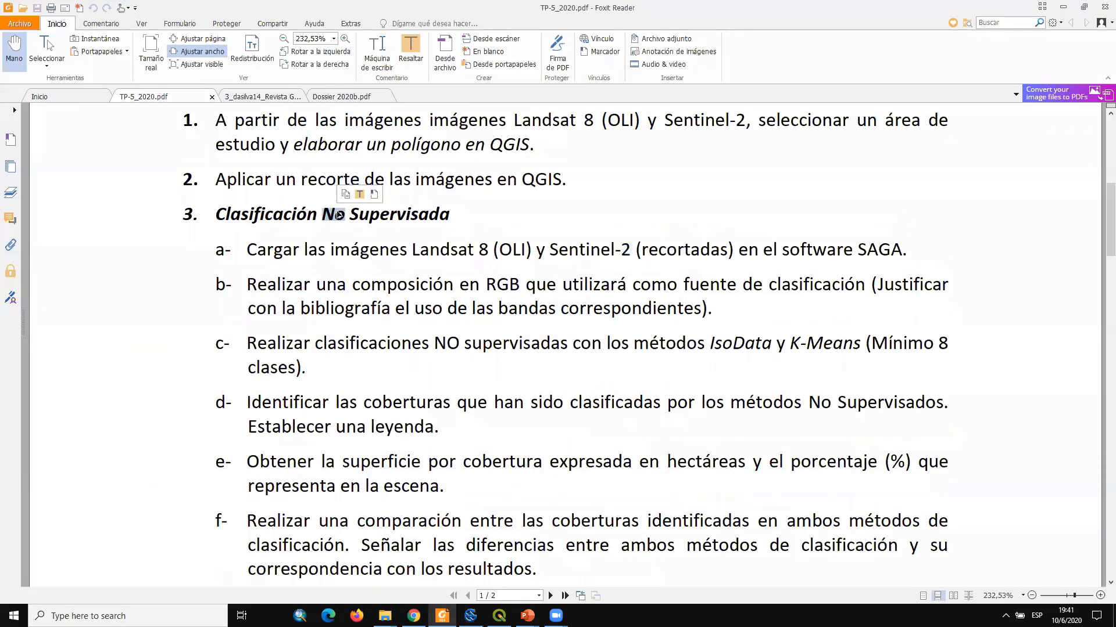
click(1062, 7)
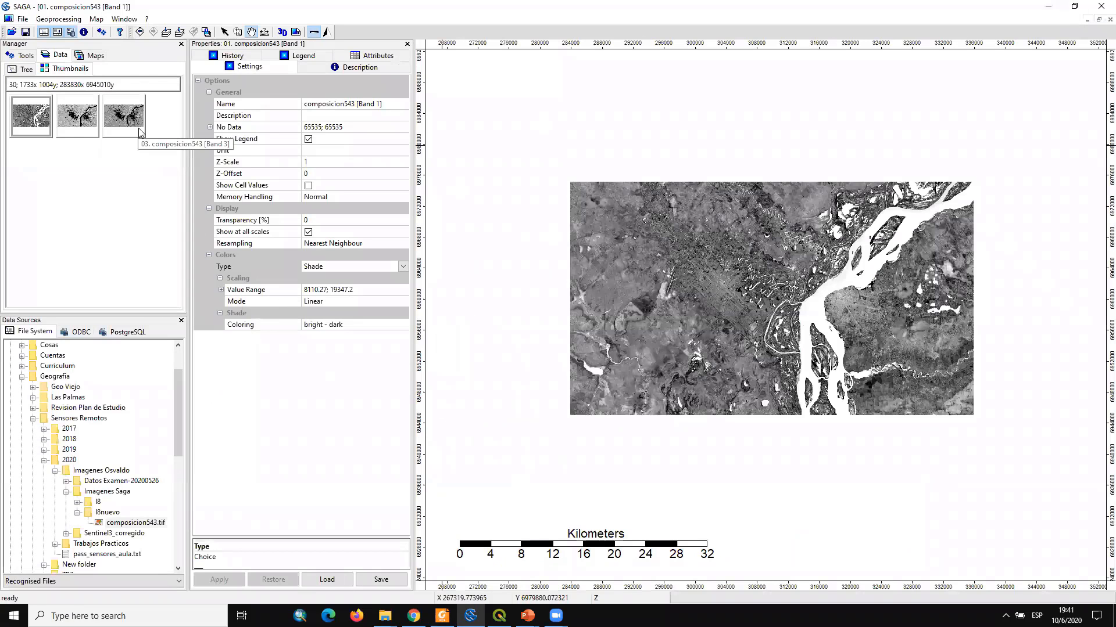
Start ISODATA Clustering for Grids and set its grid system to 30; 1733x 1004y; 283830x 6945010y
click(70, 19)
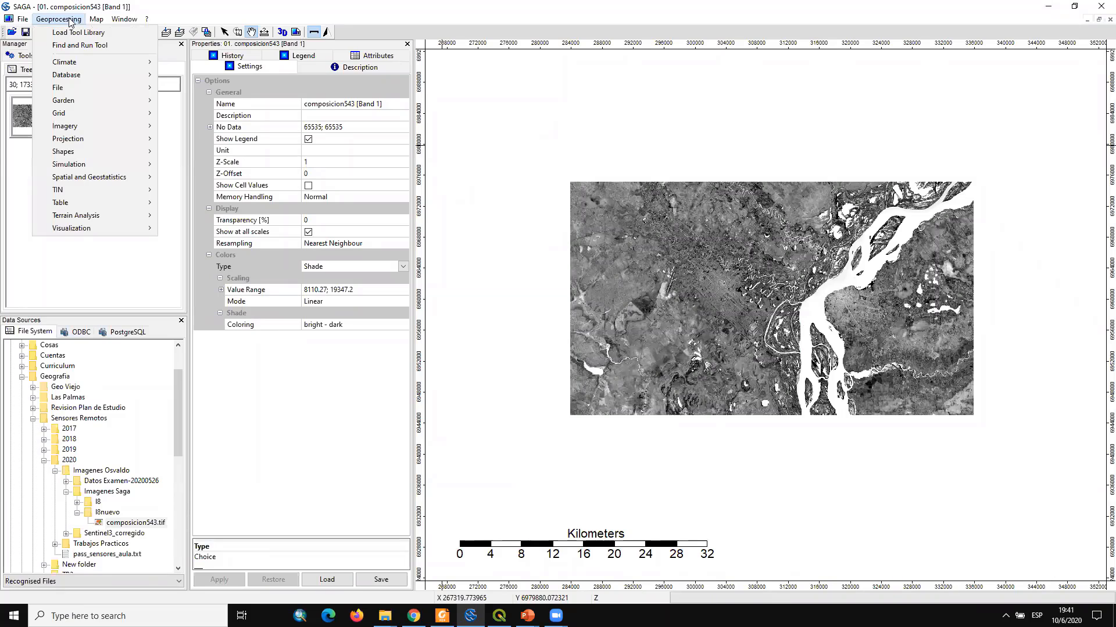
mouse_move(73, 129)
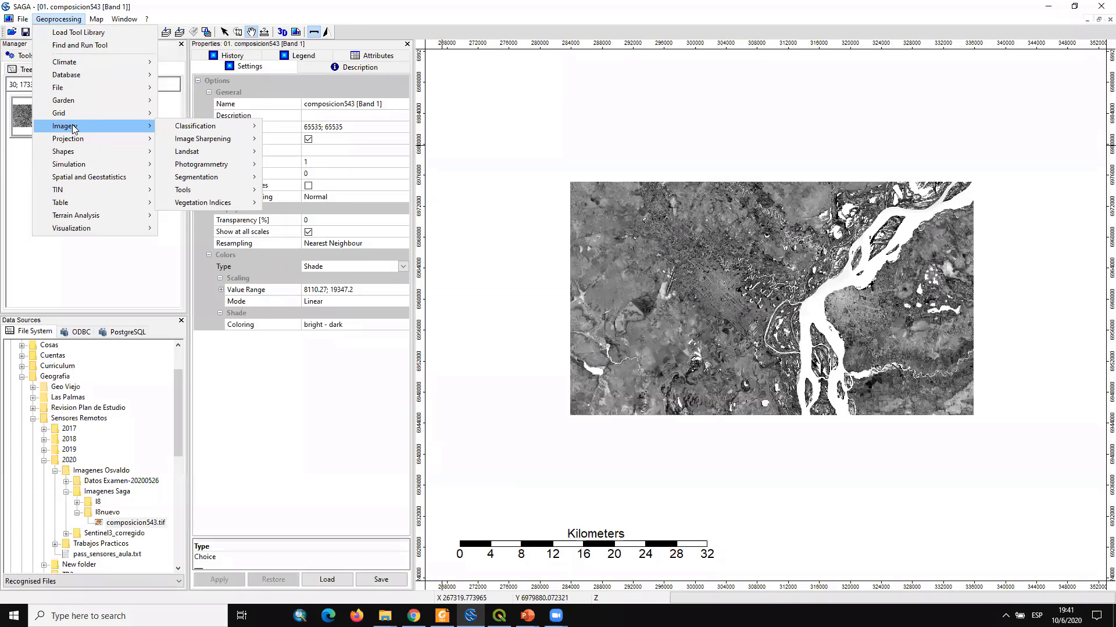
mouse_move(223, 133)
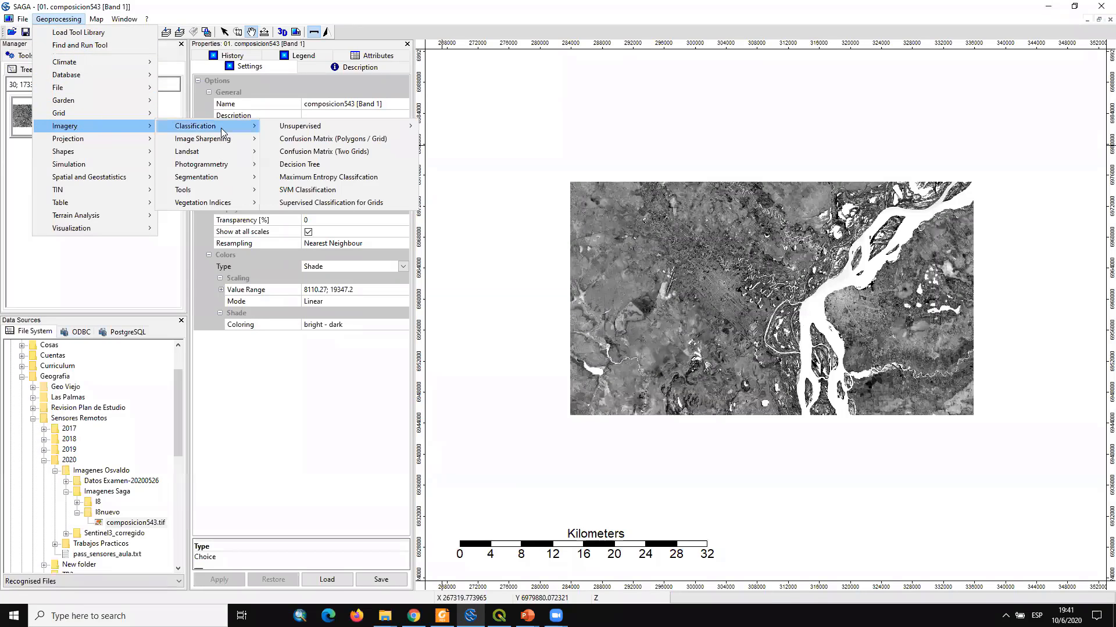
mouse_move(281, 130)
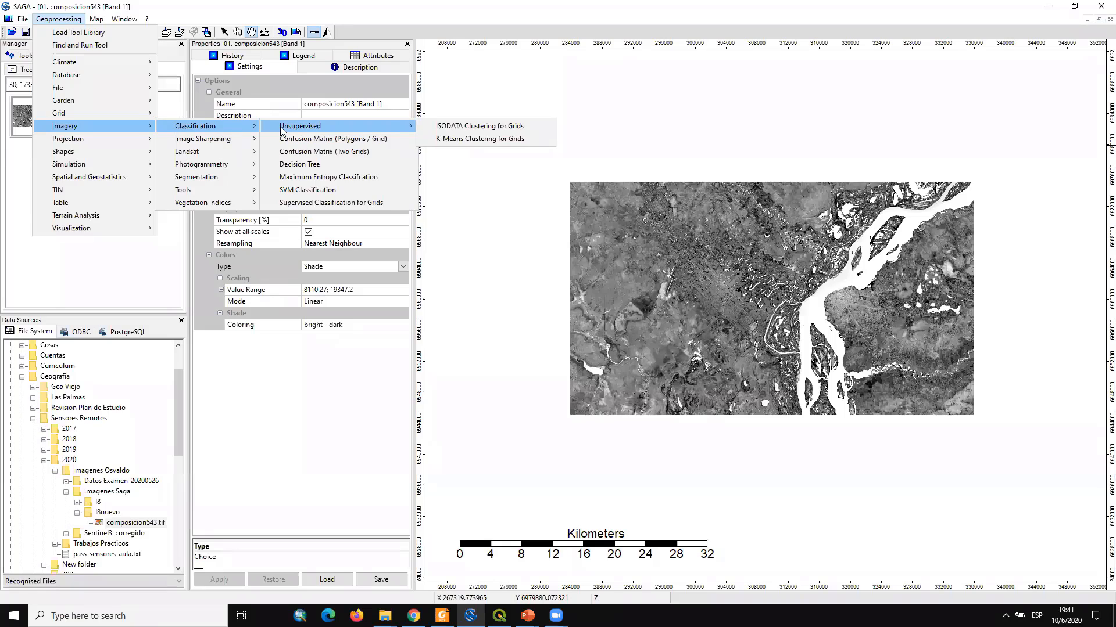
click(448, 128)
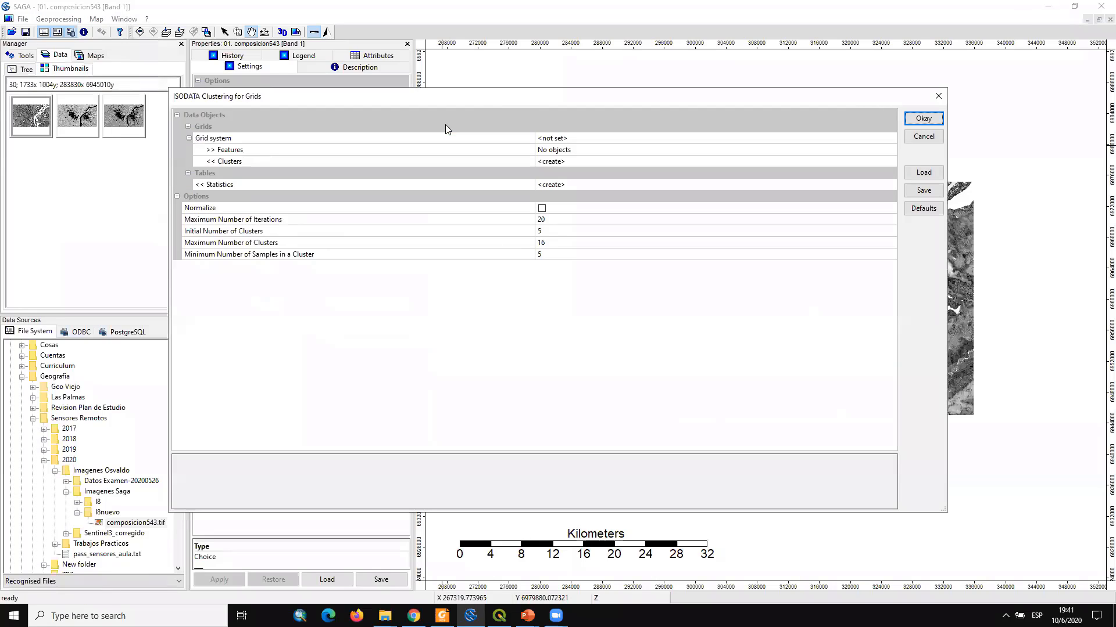
drag(510, 97, 516, 84)
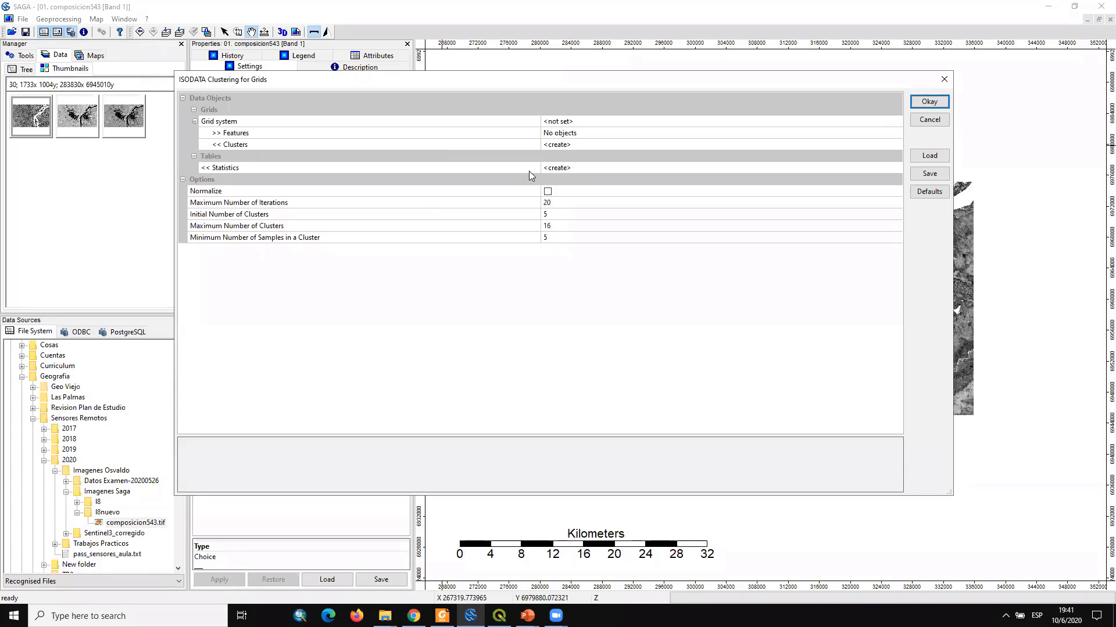
click(888, 122)
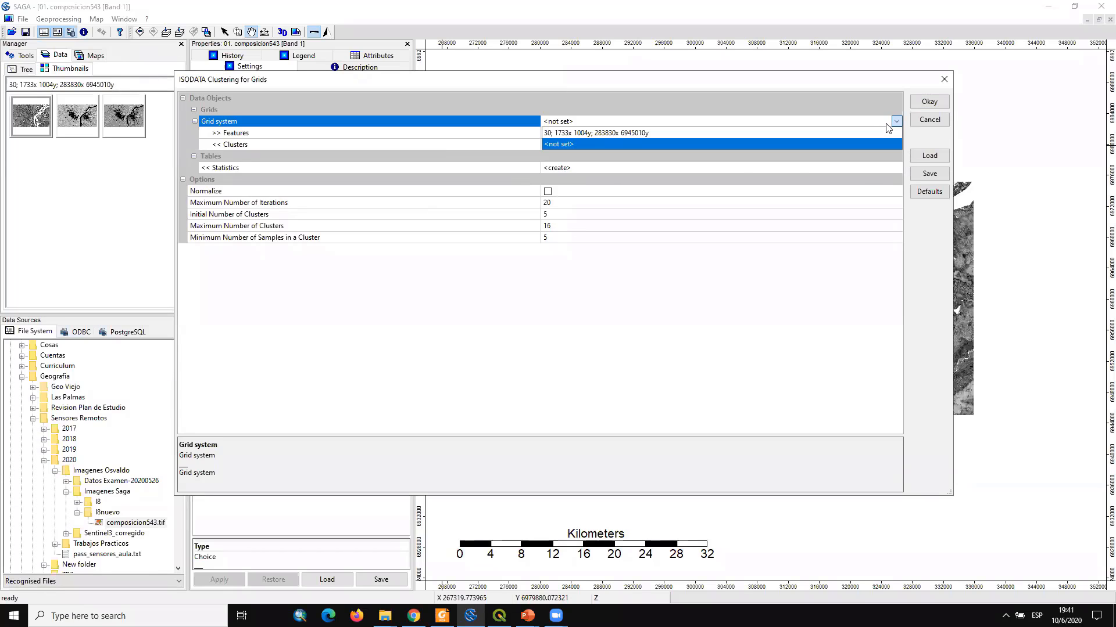
click(773, 135)
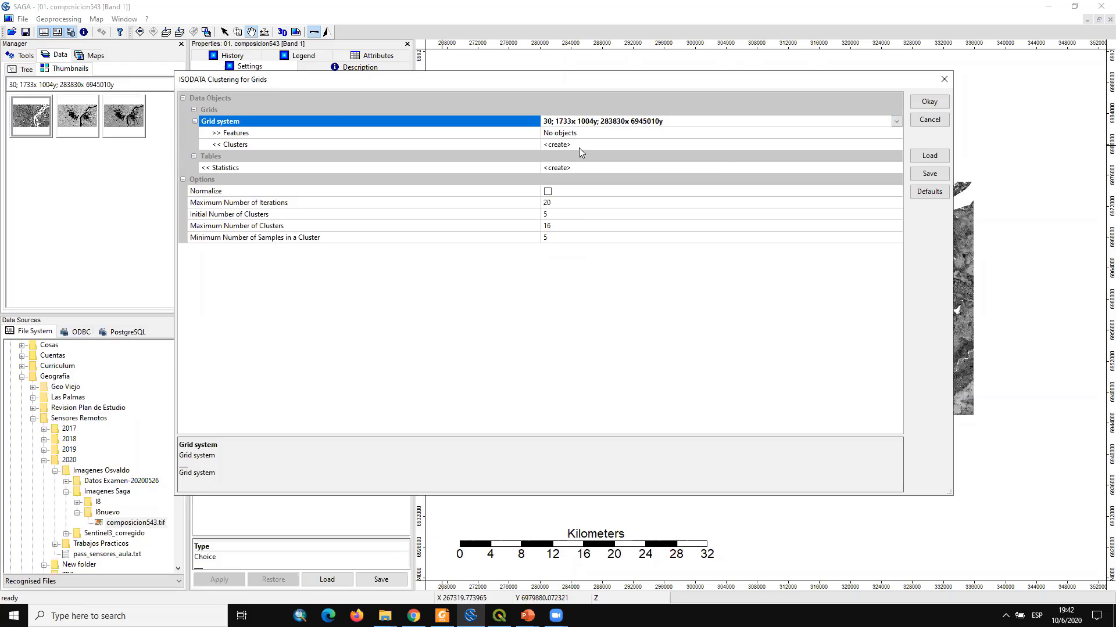
Add composicion543 Bands 1, 2 and 3 as the clustering features, consulting the color composite in QGIS along the way
click(568, 134)
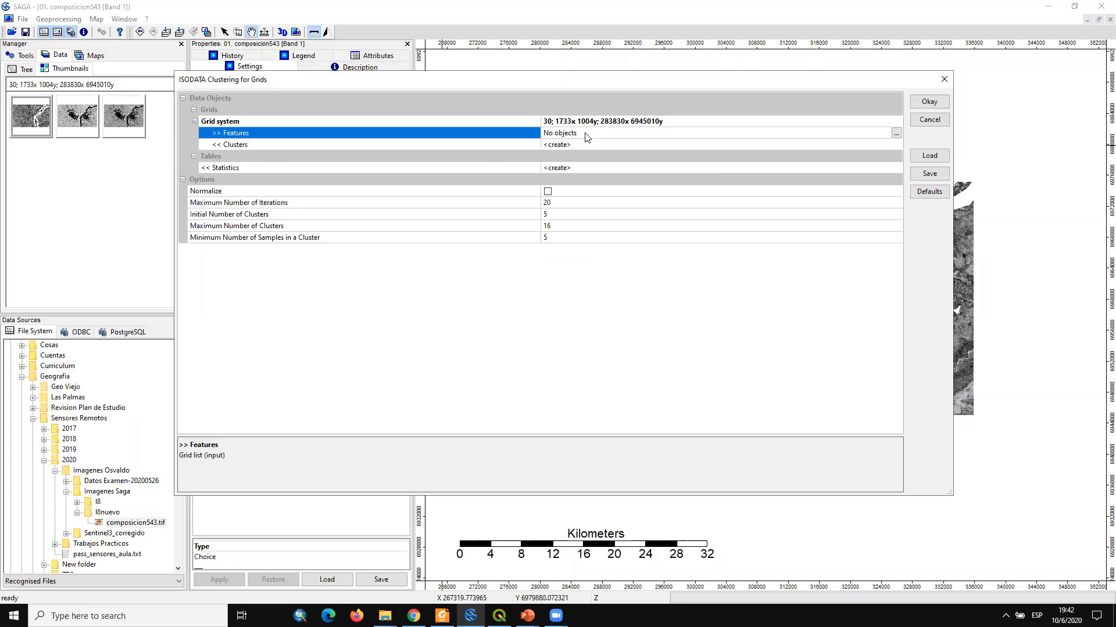
click(896, 133)
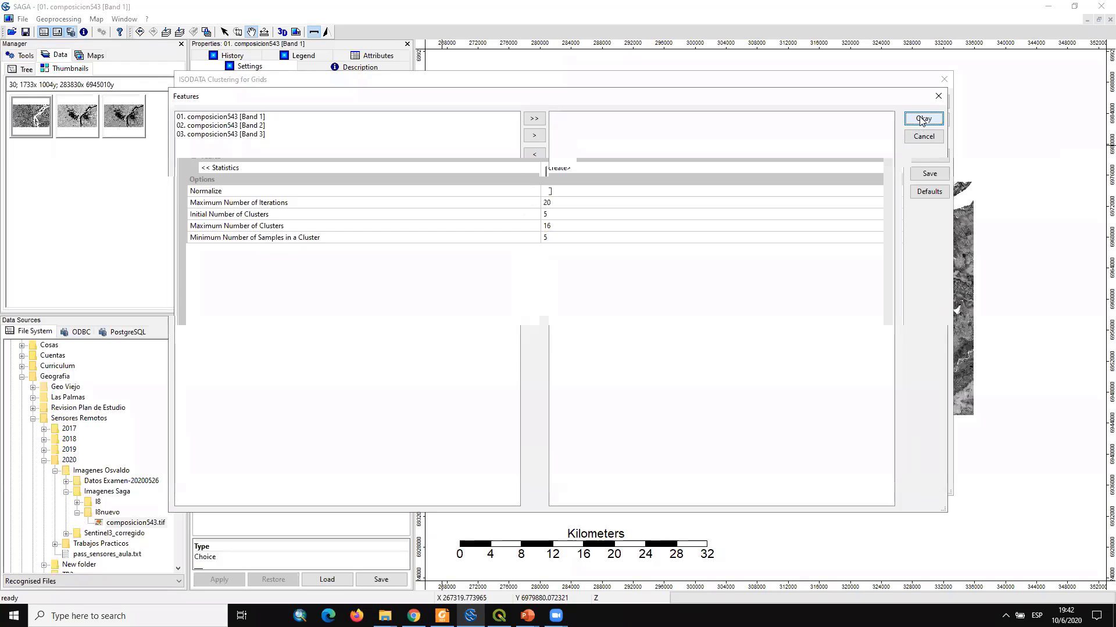
click(924, 118)
click(897, 134)
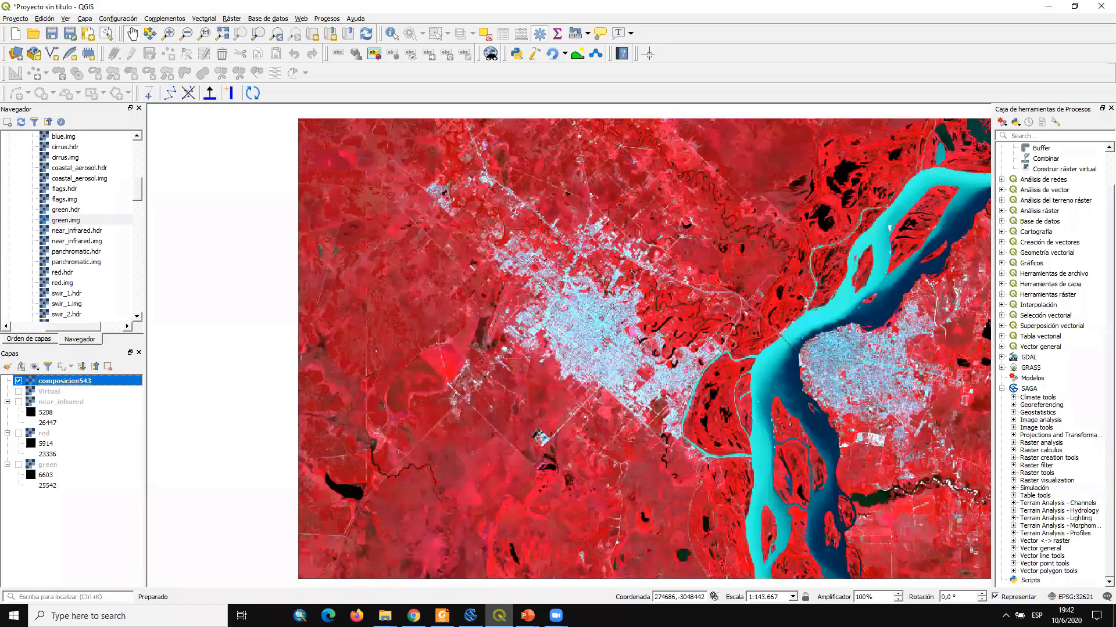
key(alt+Tab)
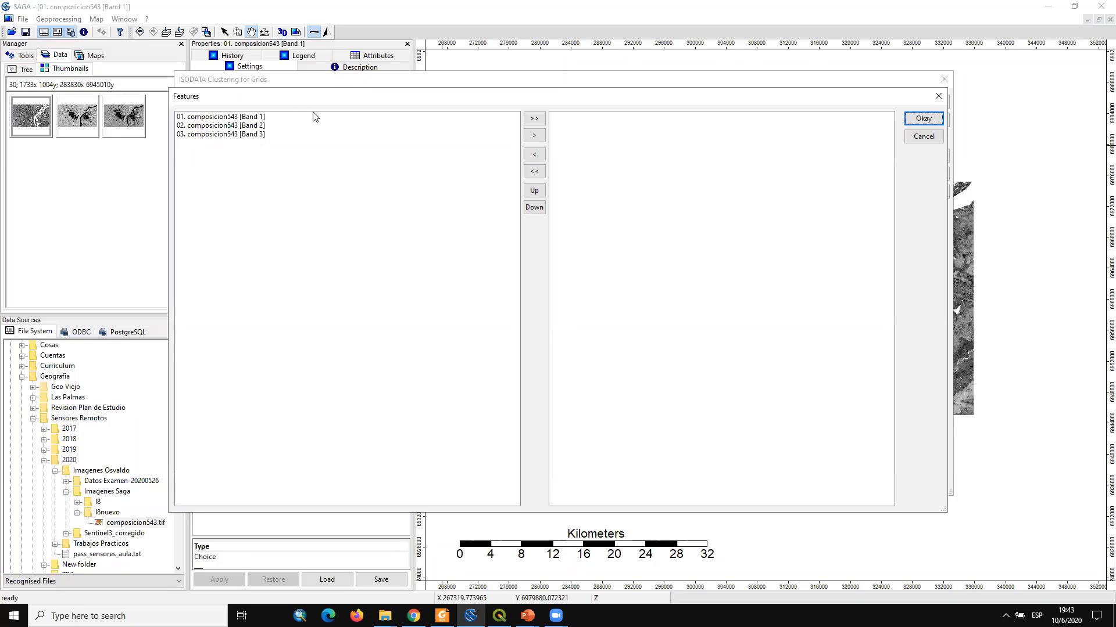
click(533, 120)
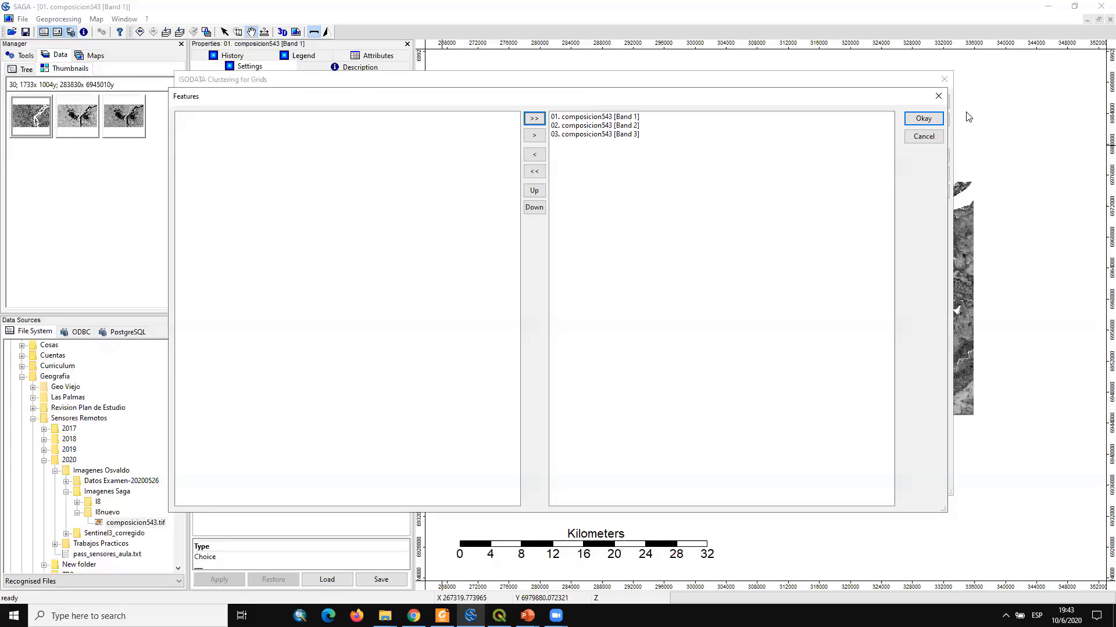
click(928, 119)
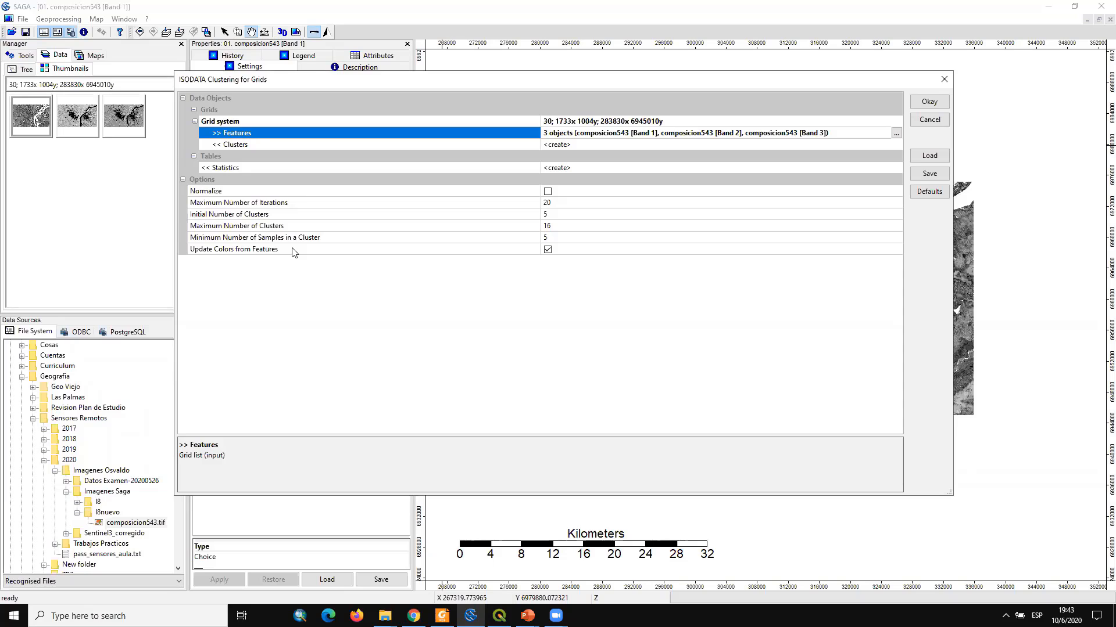
Switch to the Tema 6 new presentation in PowerPoint and find slide 25 on maximum probability and clusters
click(527, 616)
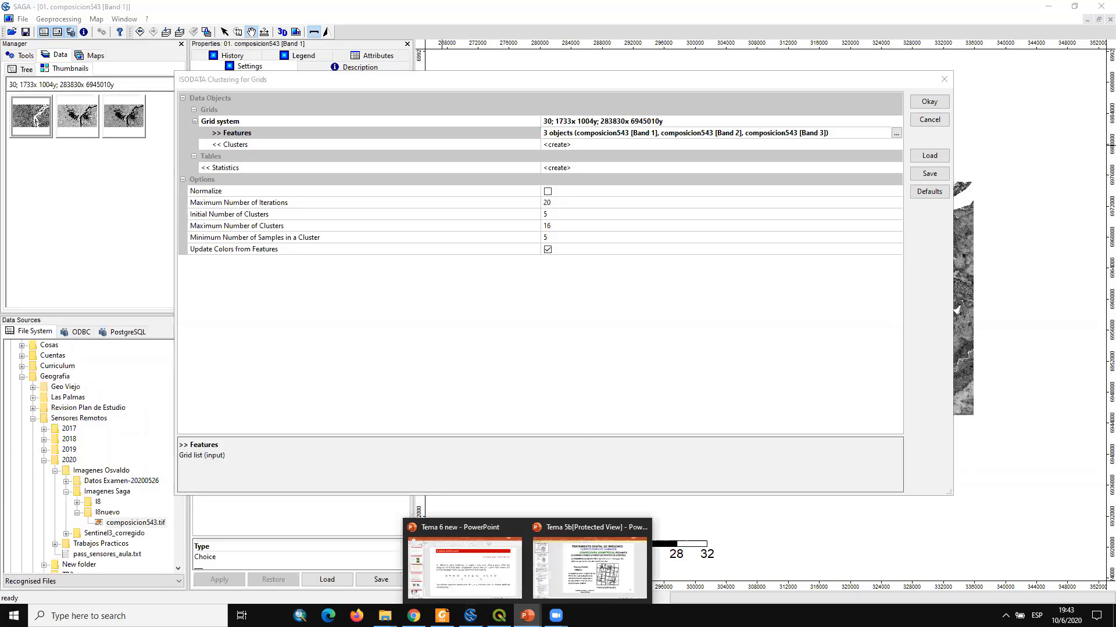
click(579, 572)
click(527, 616)
click(475, 544)
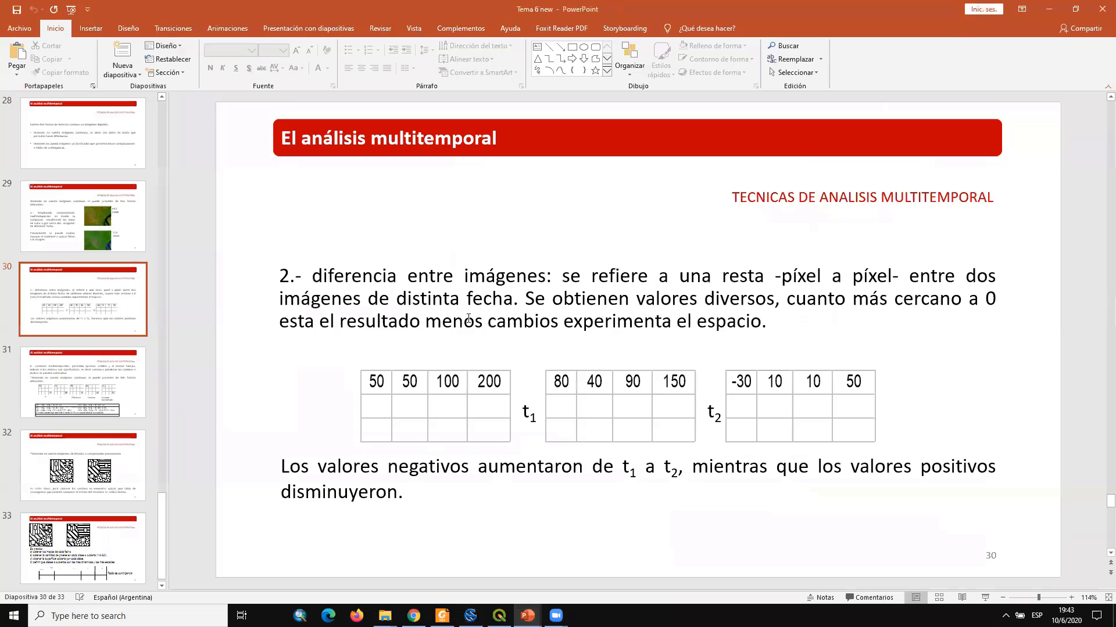
scroll(87, 325, up, 5)
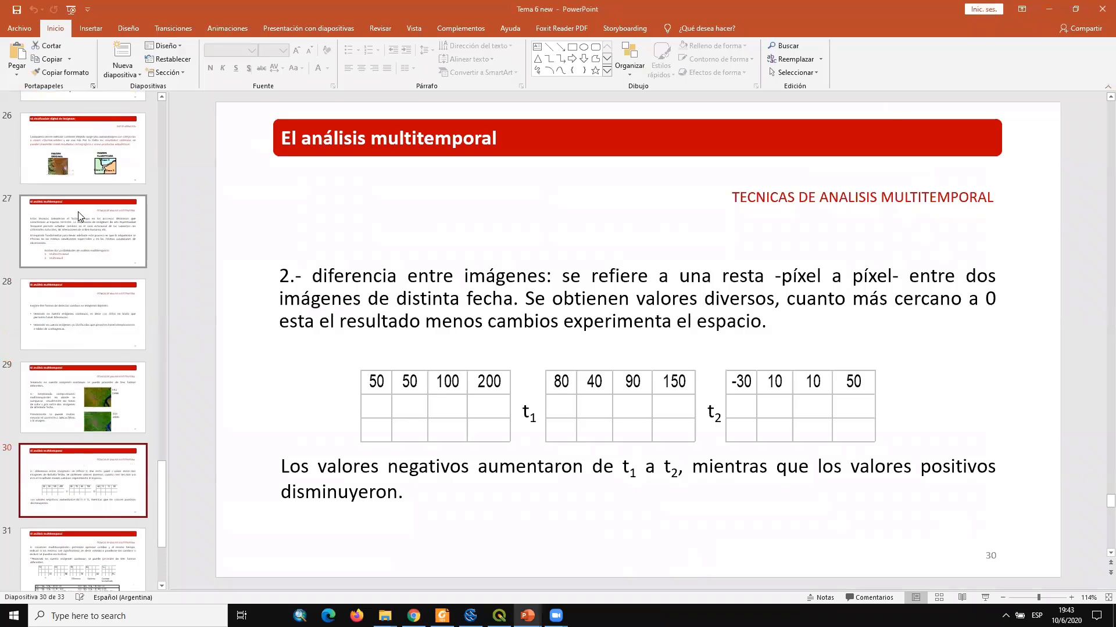
click(80, 216)
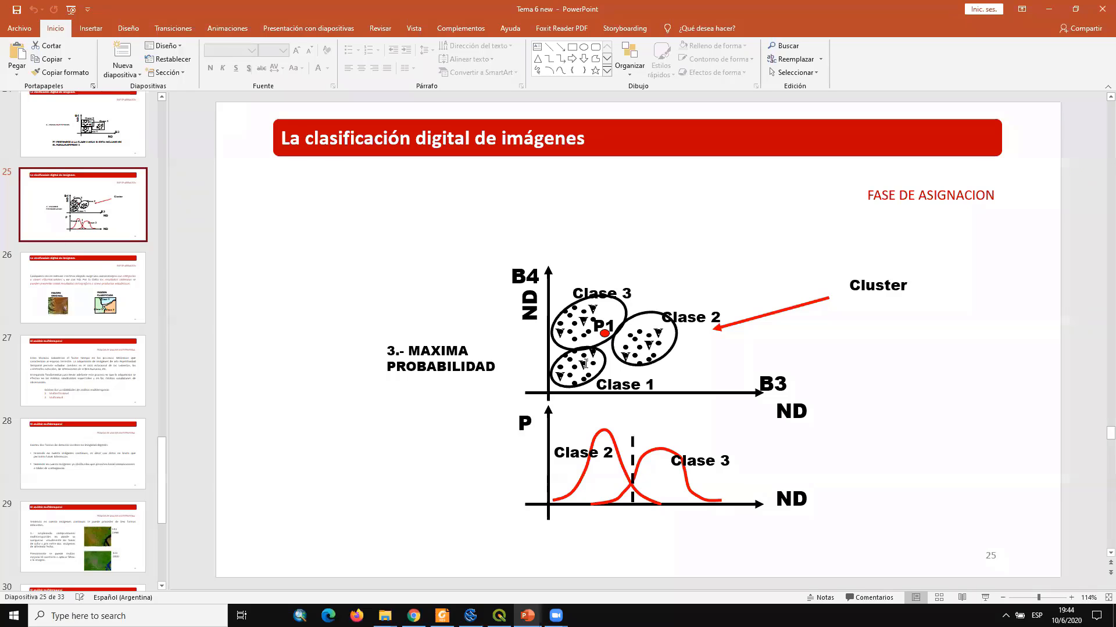
Return to SAGA and set the maximum number of ISODATA iterations to 5, consulting the cluster slide in PowerPoint again before continuing
click(1048, 8)
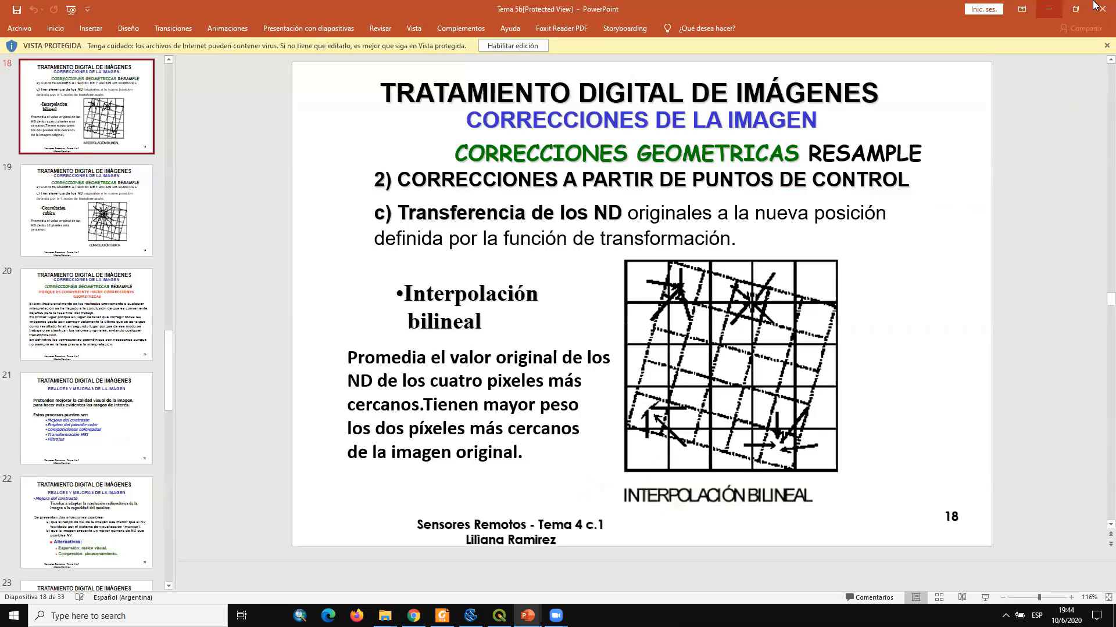
click(1059, 7)
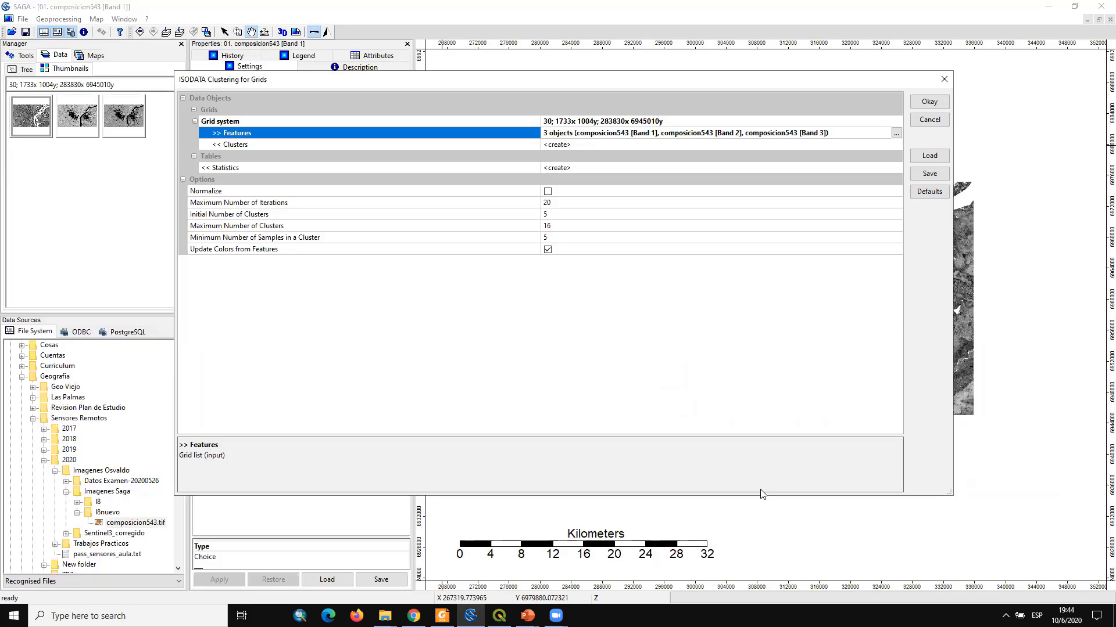
click(574, 203)
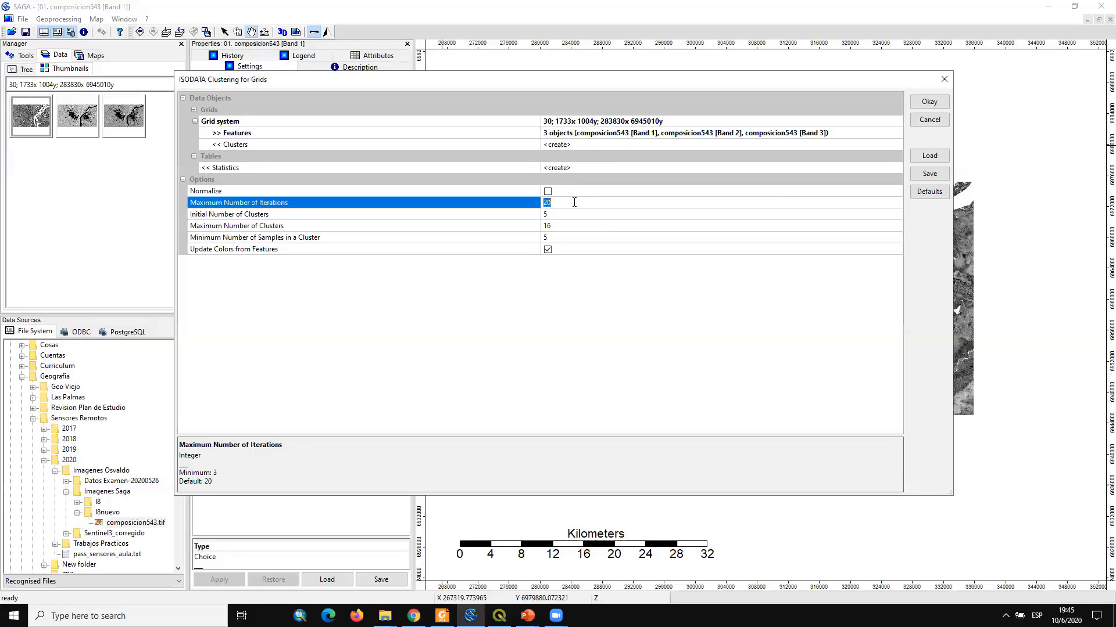
key(BackSpace)
text(5)
click(527, 615)
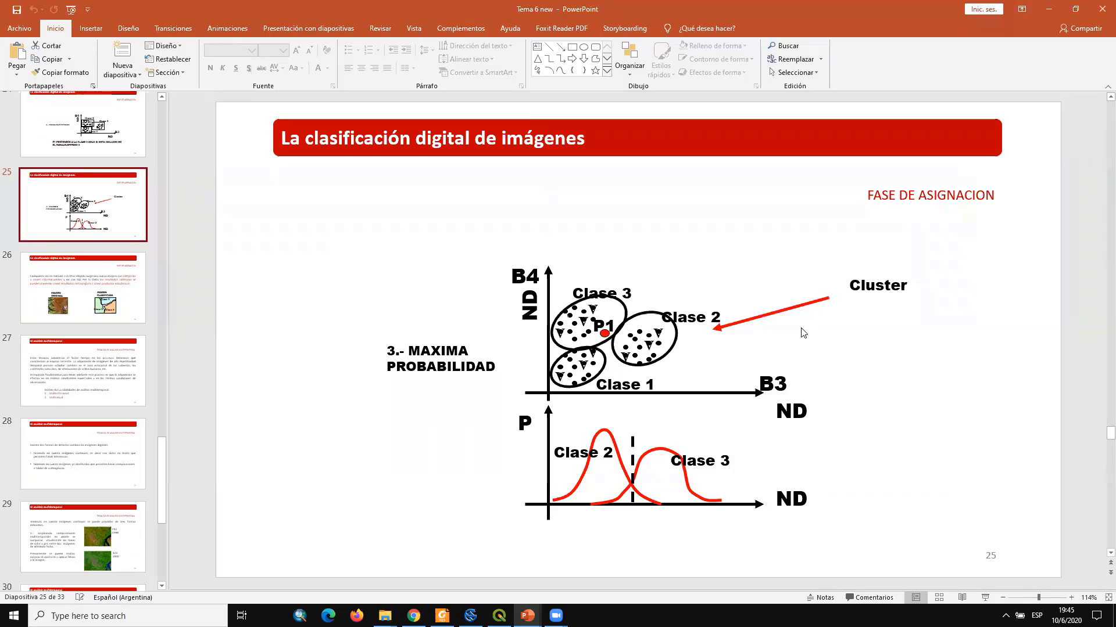
click(1049, 9)
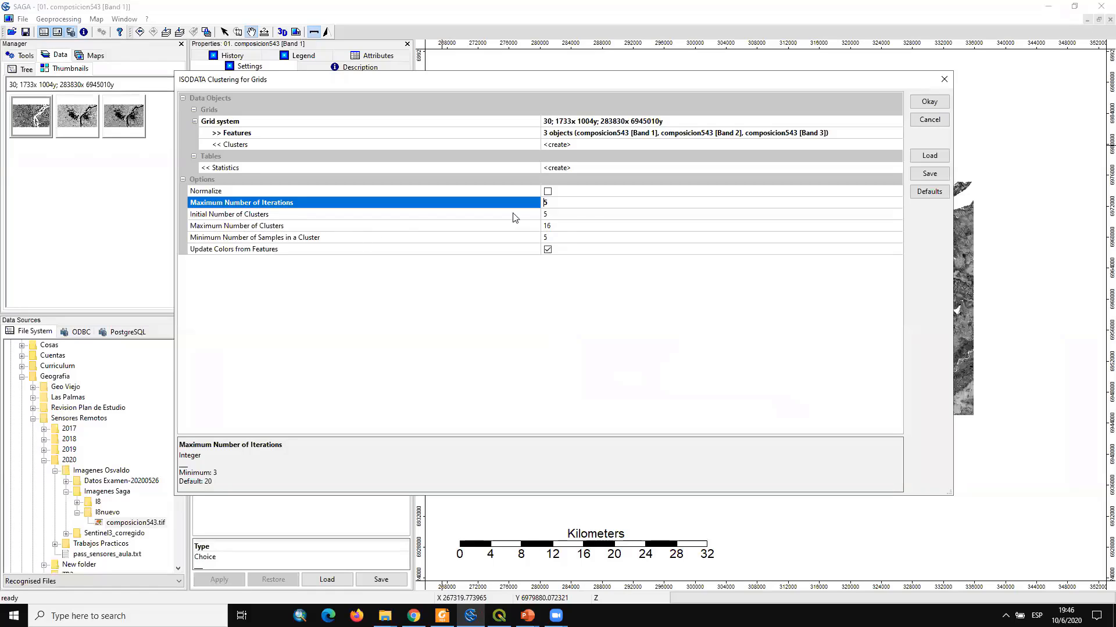
Set both the initial and maximum number of clusters to 10, keep the minimum samples per cluster at 5, and run the clustering
click(573, 213)
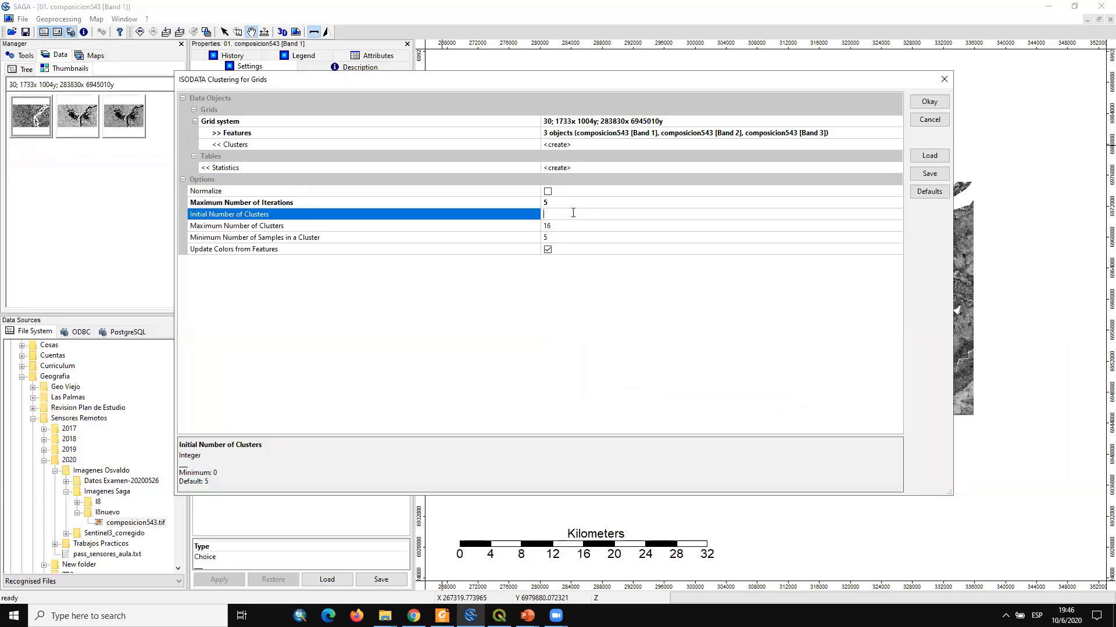
text(10)
click(563, 228)
text(1)
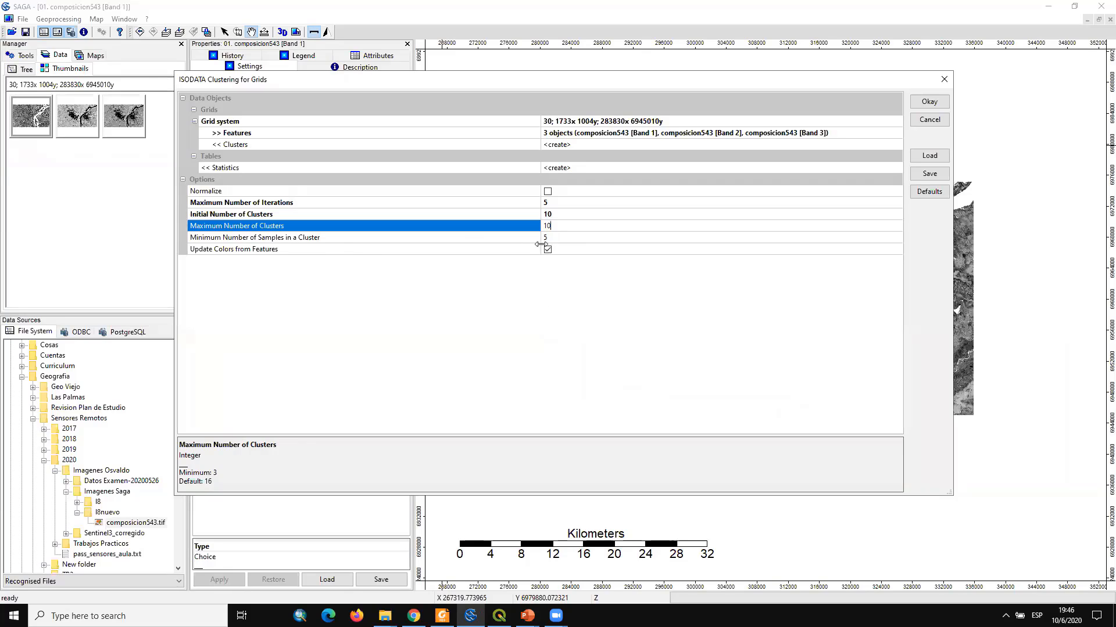
click(559, 237)
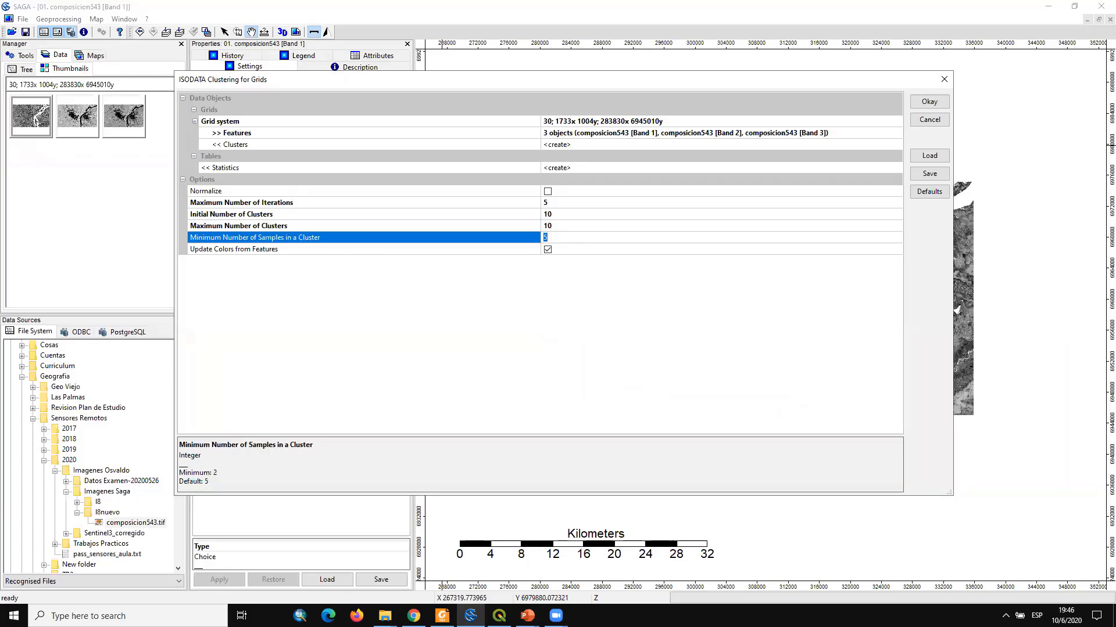
text(10)
click(587, 213)
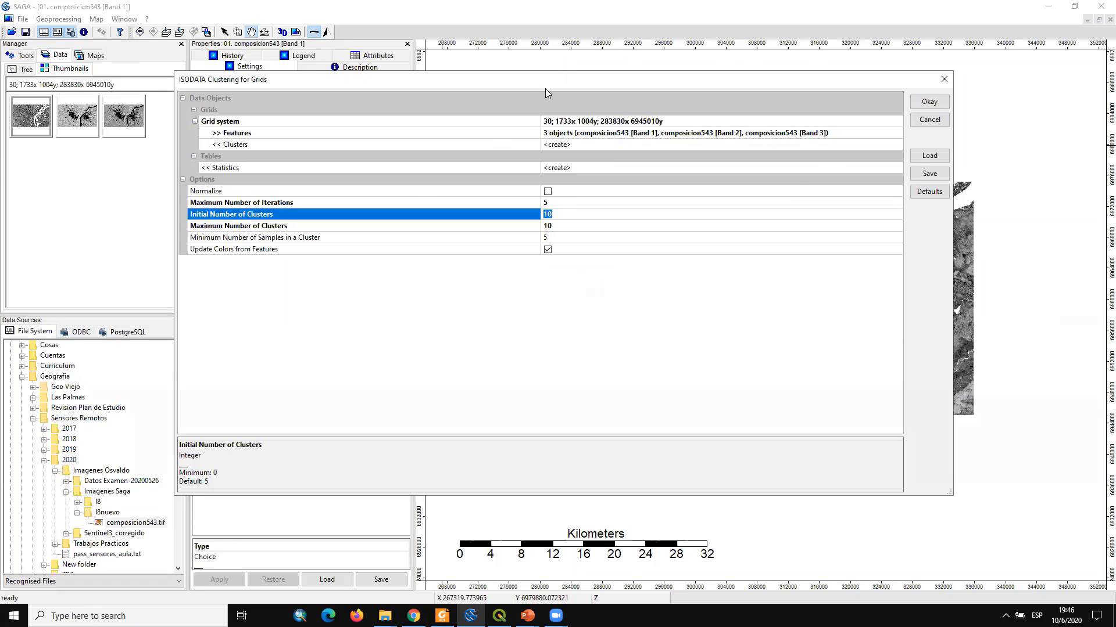
click(936, 102)
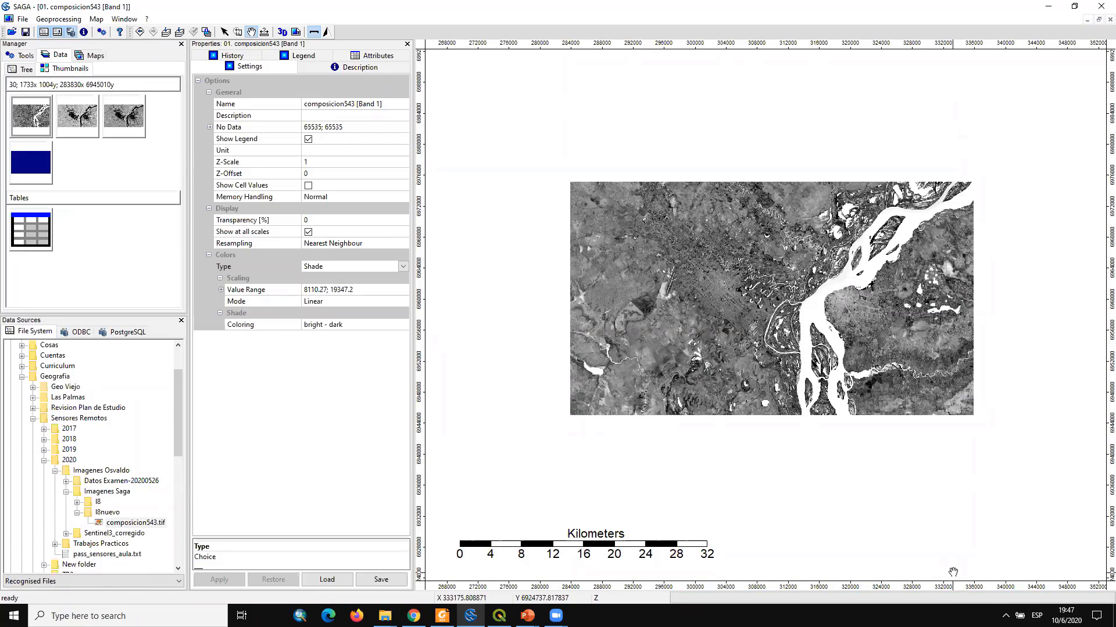
Display the resulting Clusters grid in a new map and examine it
click(142, 242)
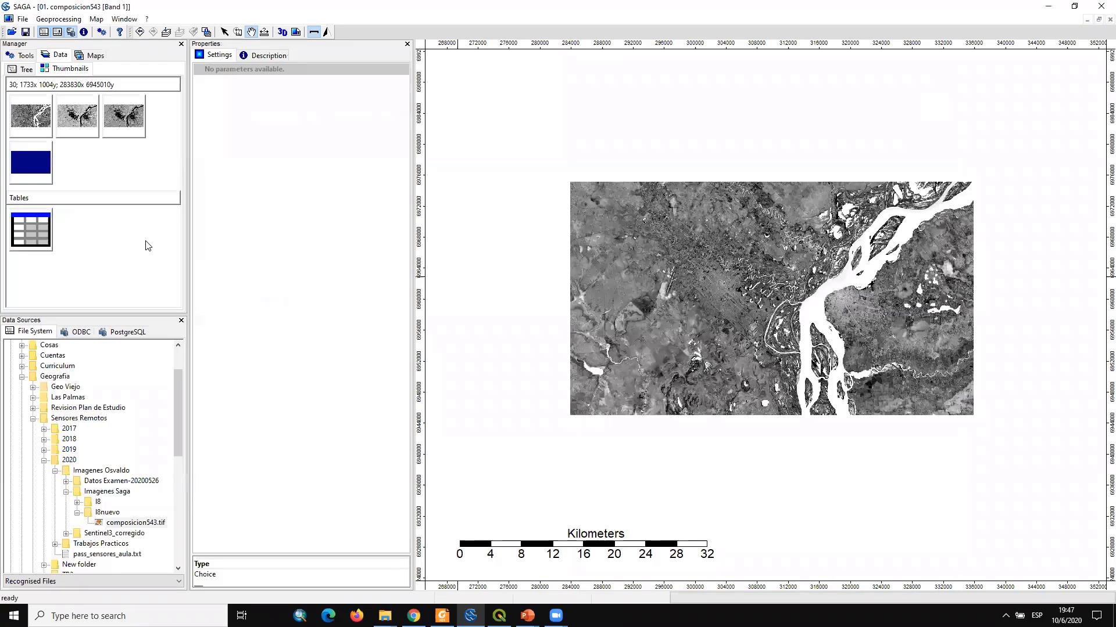
double_click(40, 173)
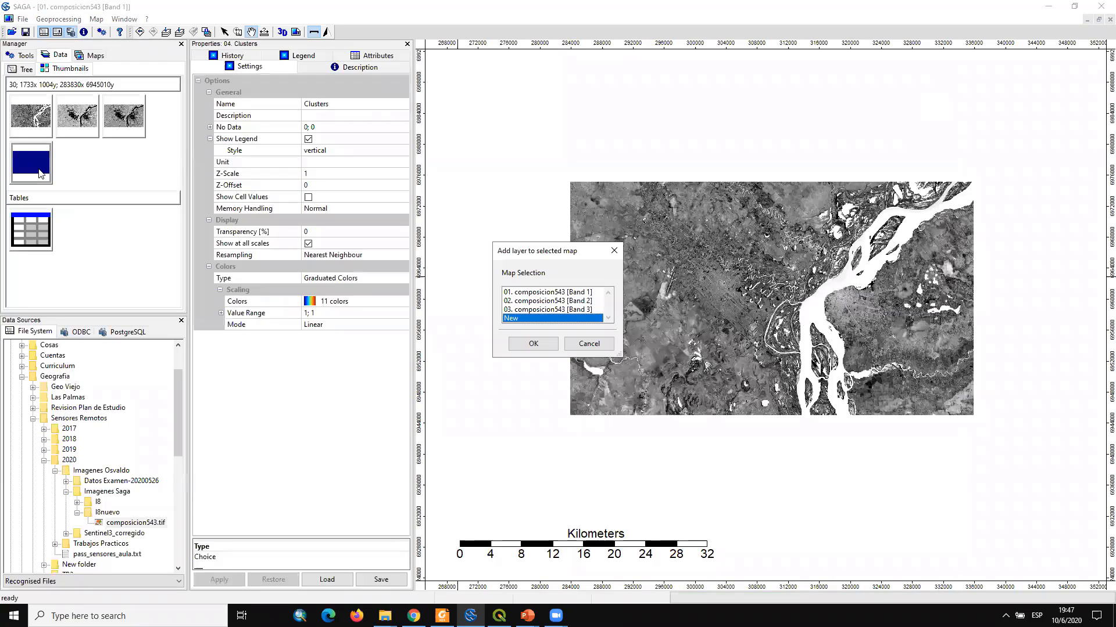
click(523, 345)
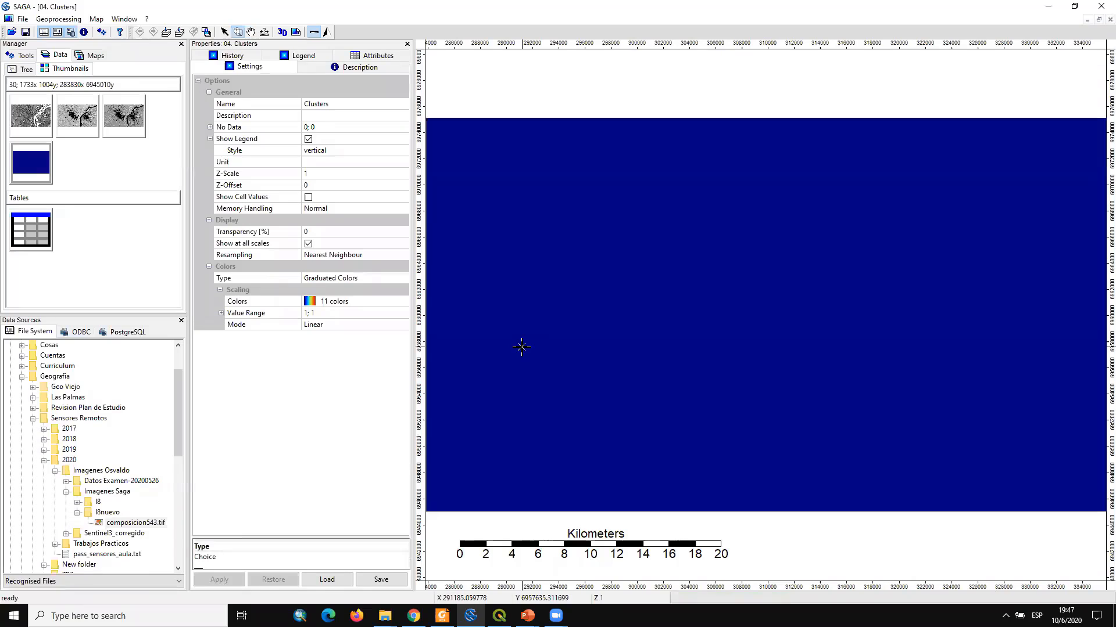
right_click(559, 345)
click(583, 341)
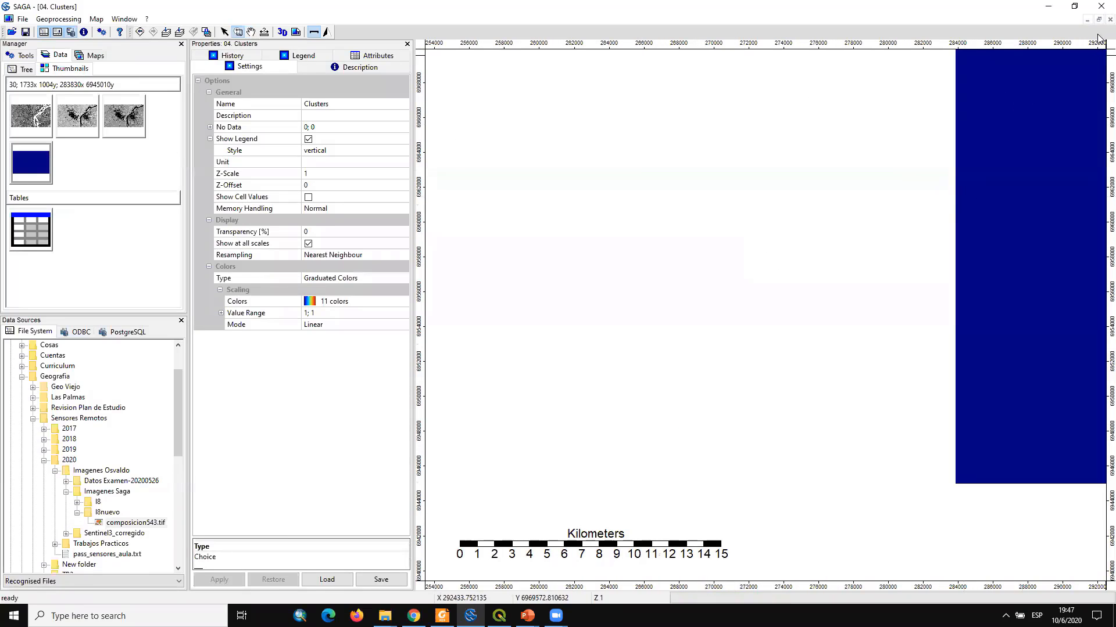
Close the Clusters map and remove the Clusters grid from the workspace without saving it
click(1109, 19)
right_click(38, 160)
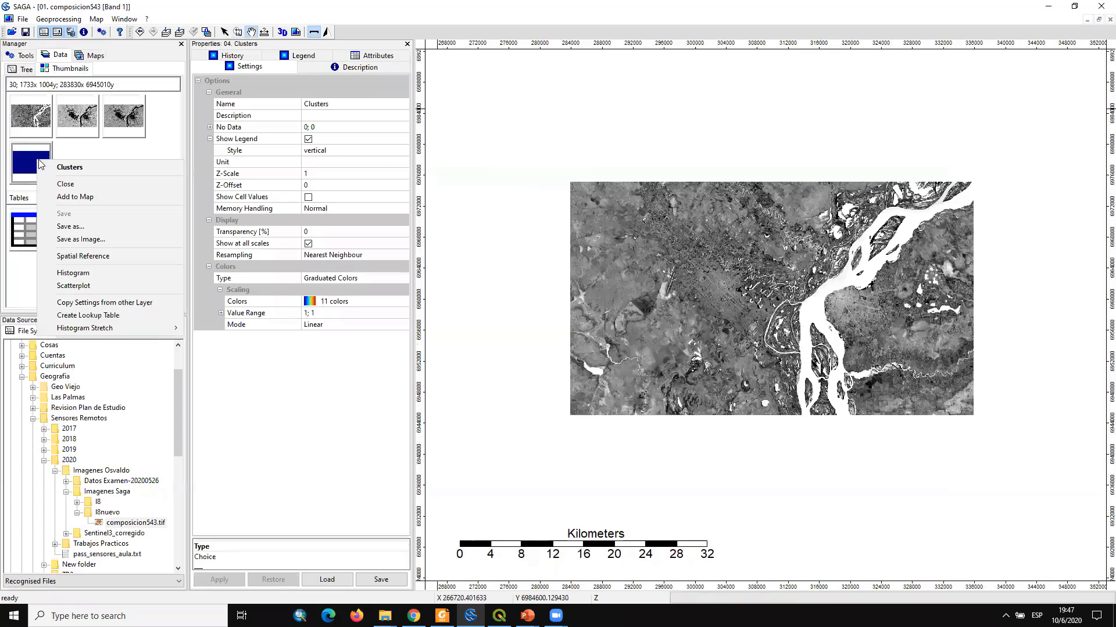
click(65, 184)
click(582, 304)
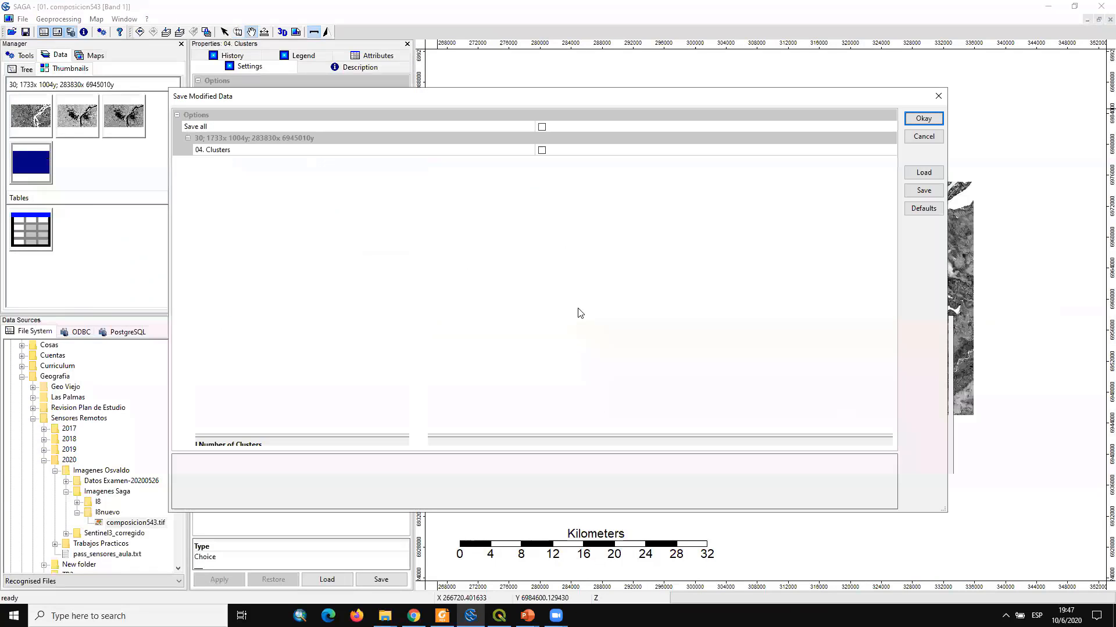
click(923, 118)
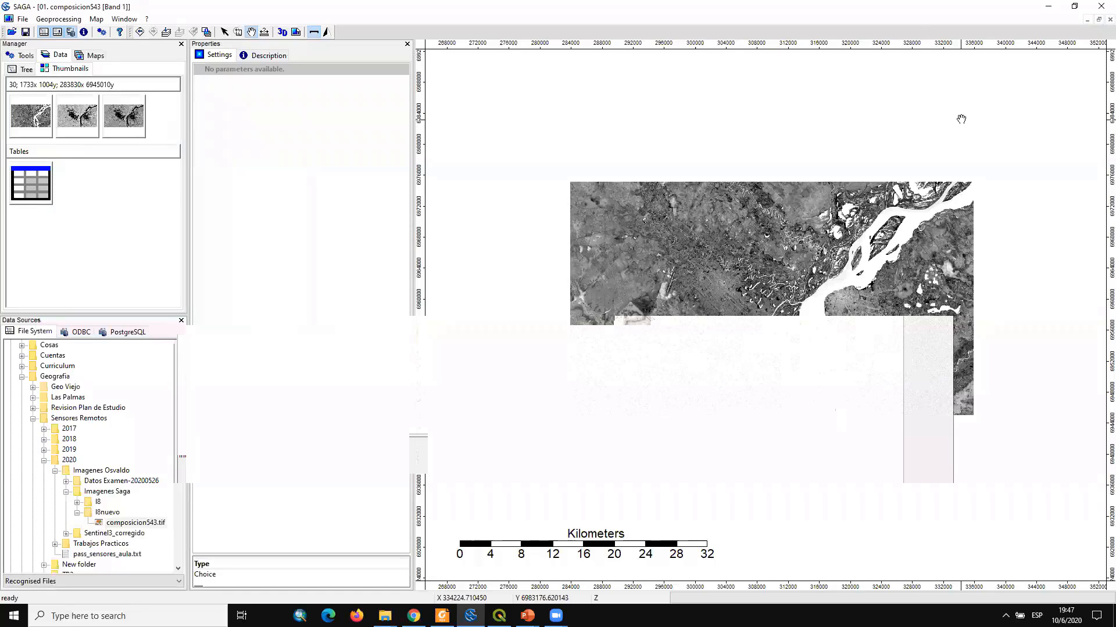
Start ISODATA Clustering for Grids again with grid system 30; 1733x 1004y; 283830x 6945010y
click(58, 18)
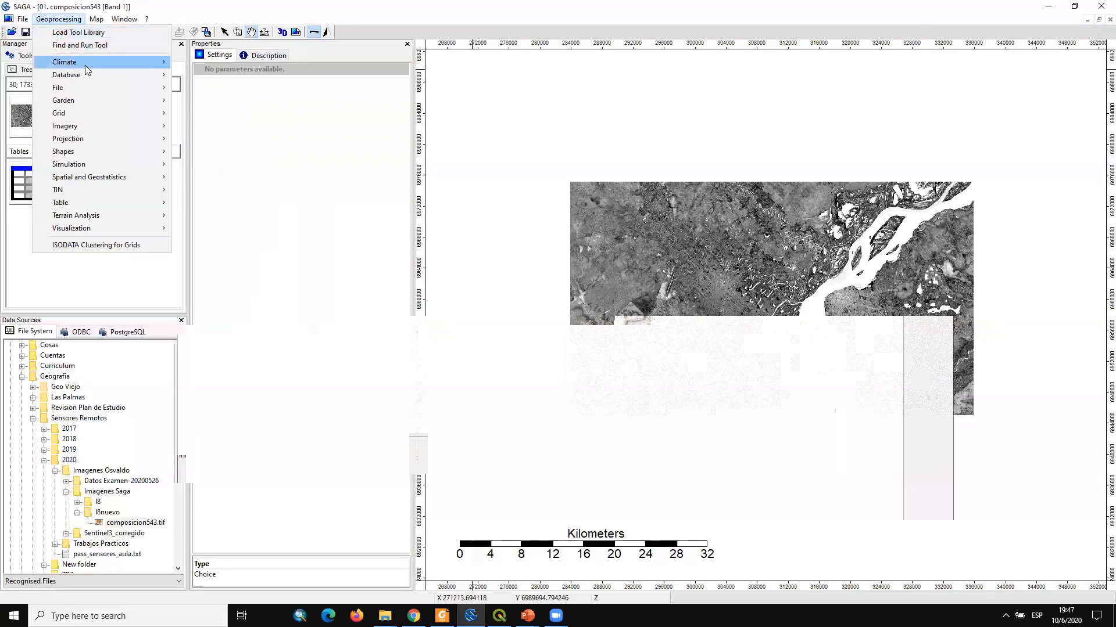
mouse_move(121, 127)
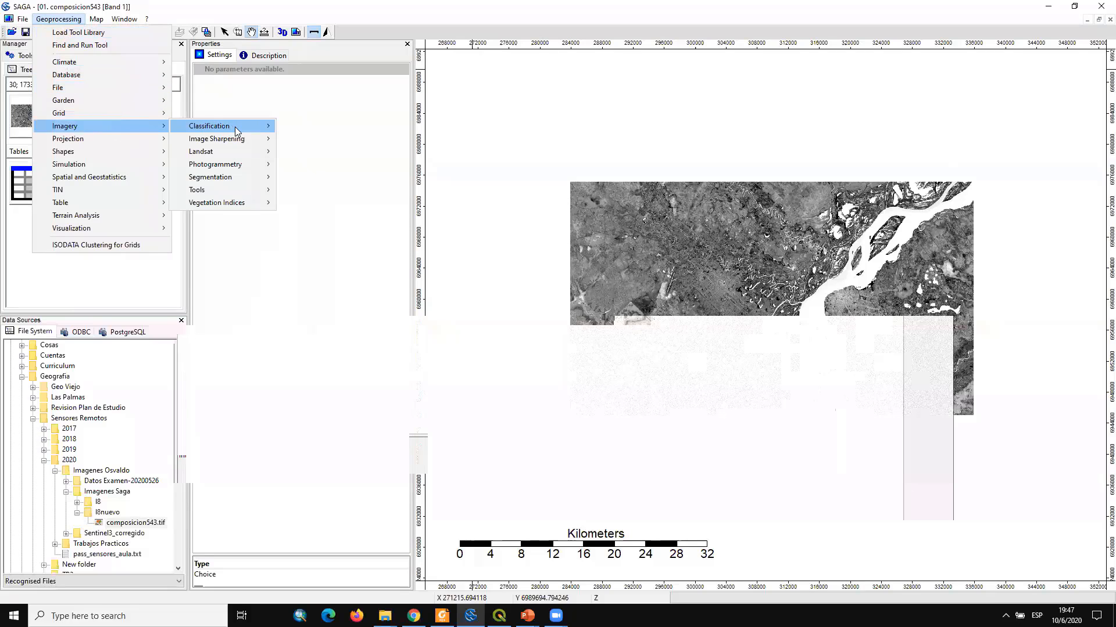
mouse_move(237, 131)
mouse_move(320, 129)
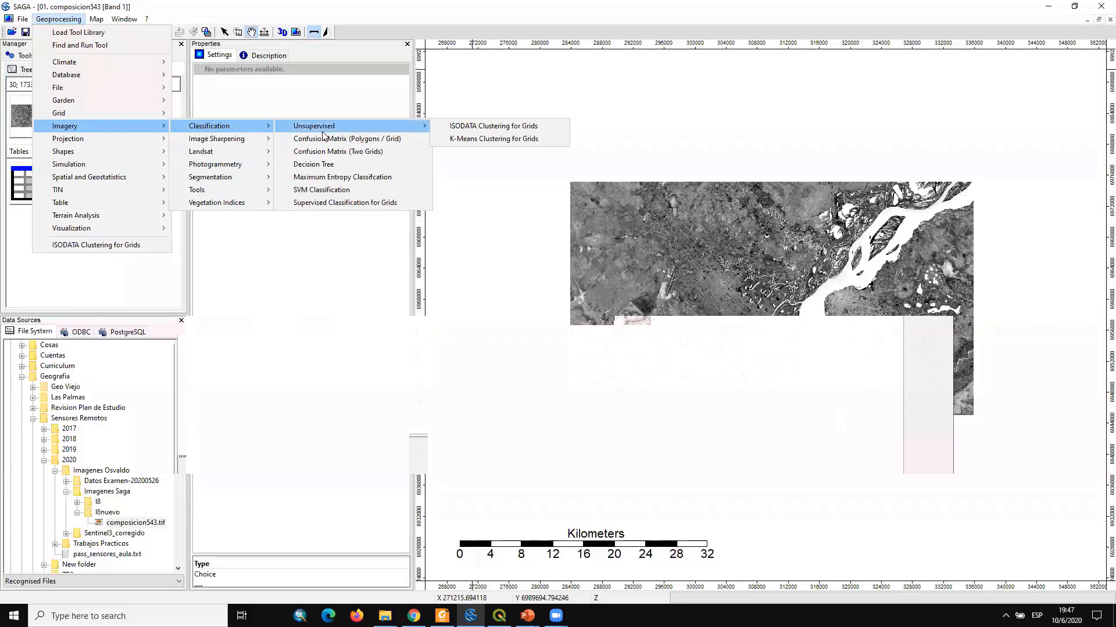
click(470, 128)
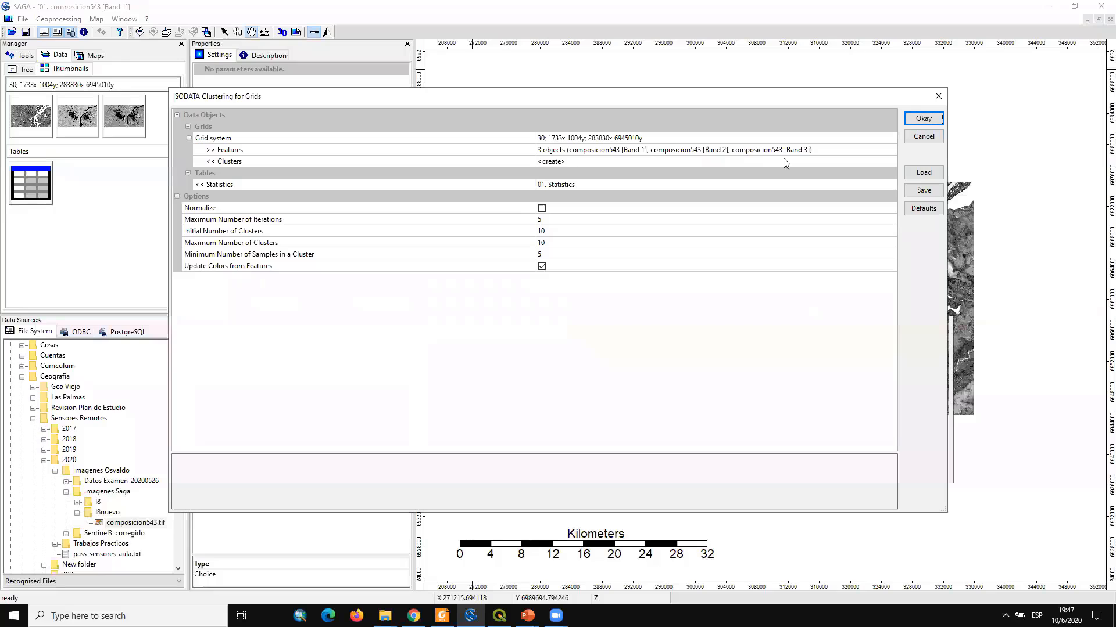
click(654, 139)
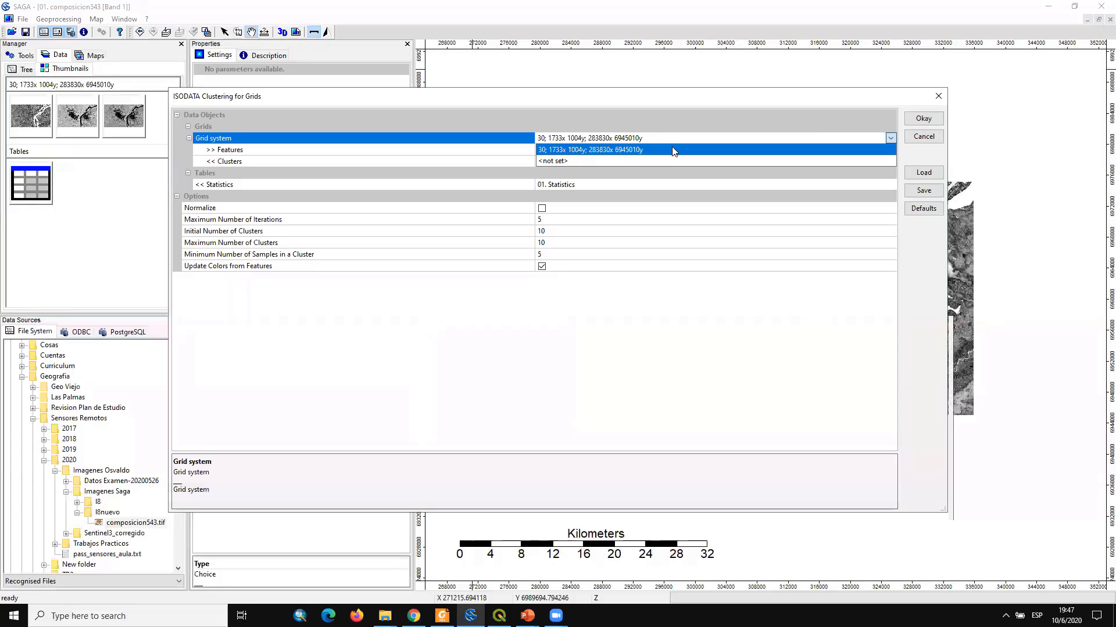
click(596, 150)
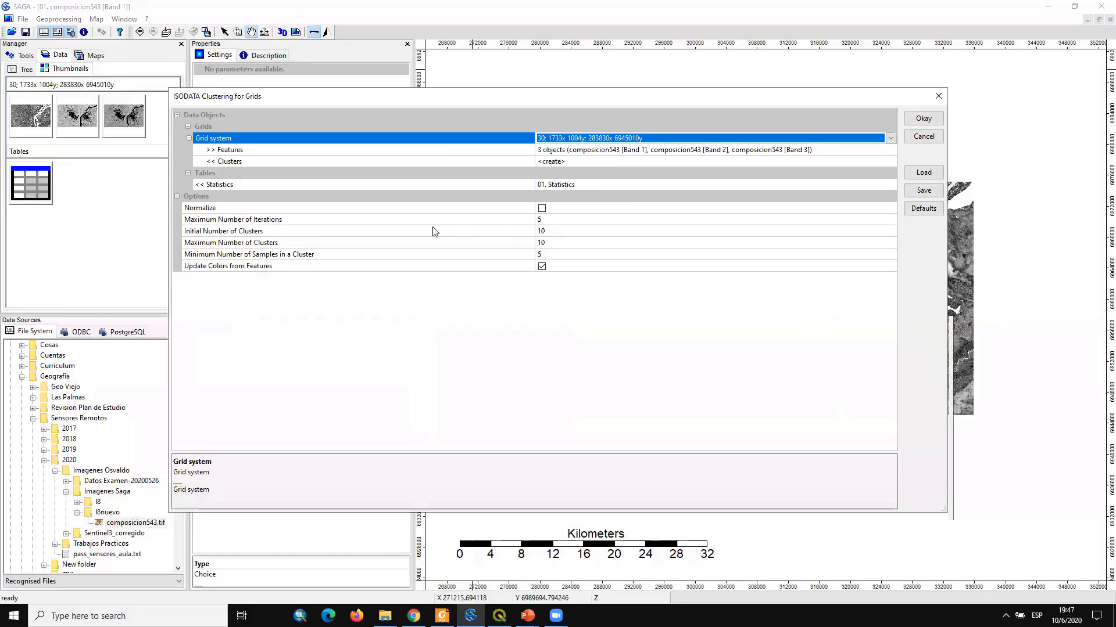
Set the initial number of clusters to 5, leave normalization off, and run the ISODATA clustering
click(549, 220)
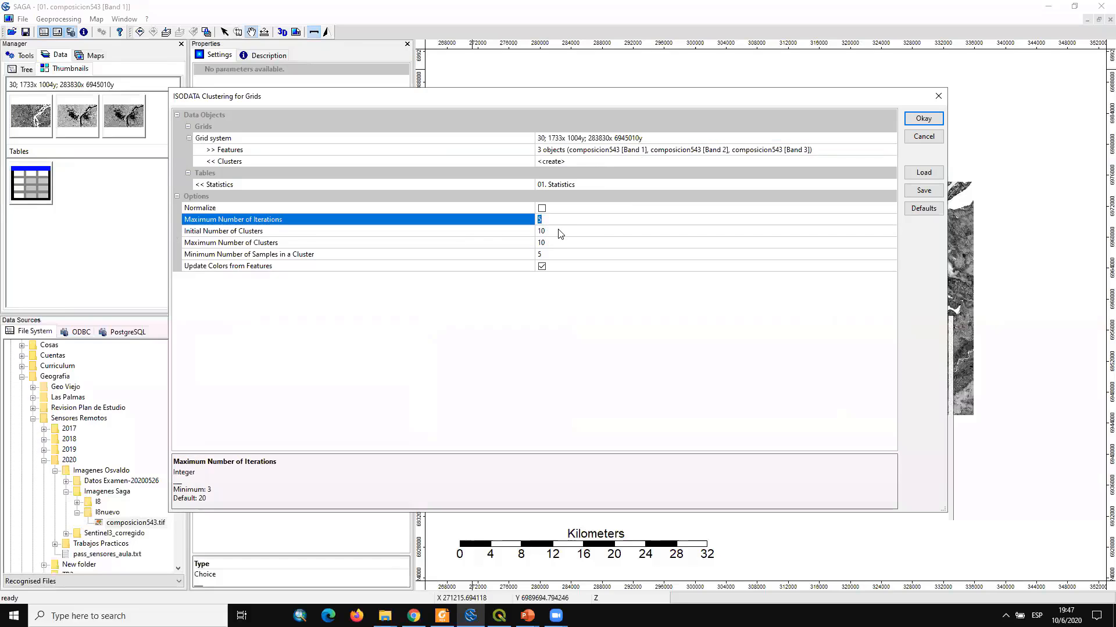
click(559, 230)
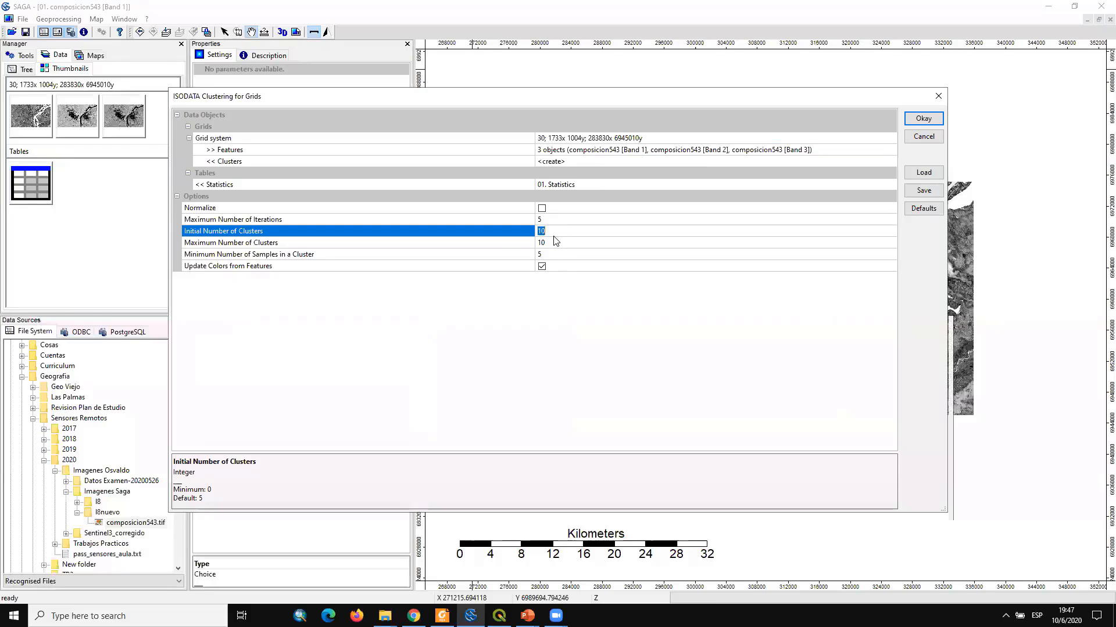
text(5)
click(585, 243)
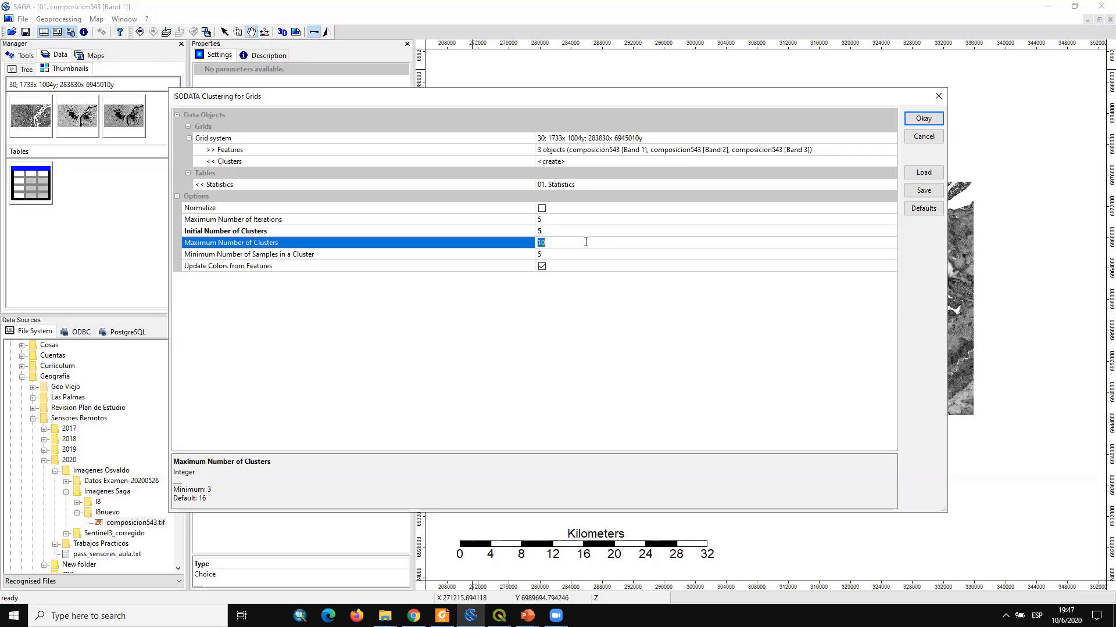
click(561, 211)
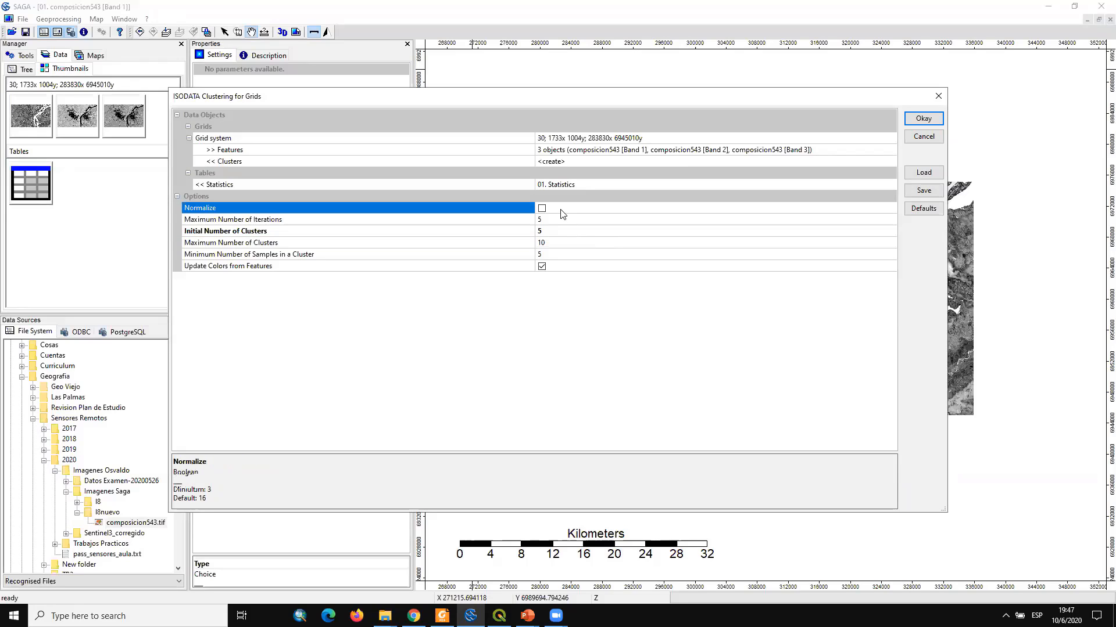
click(923, 120)
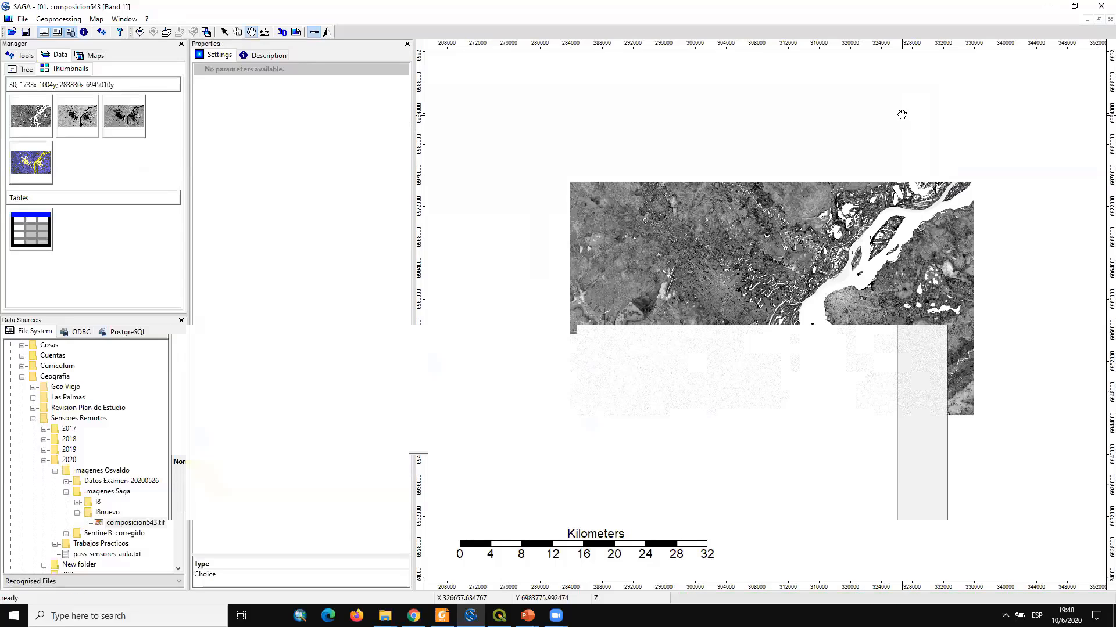
Inspect the color lookup table of the new Clusters grid and close it without changes
double_click(42, 173)
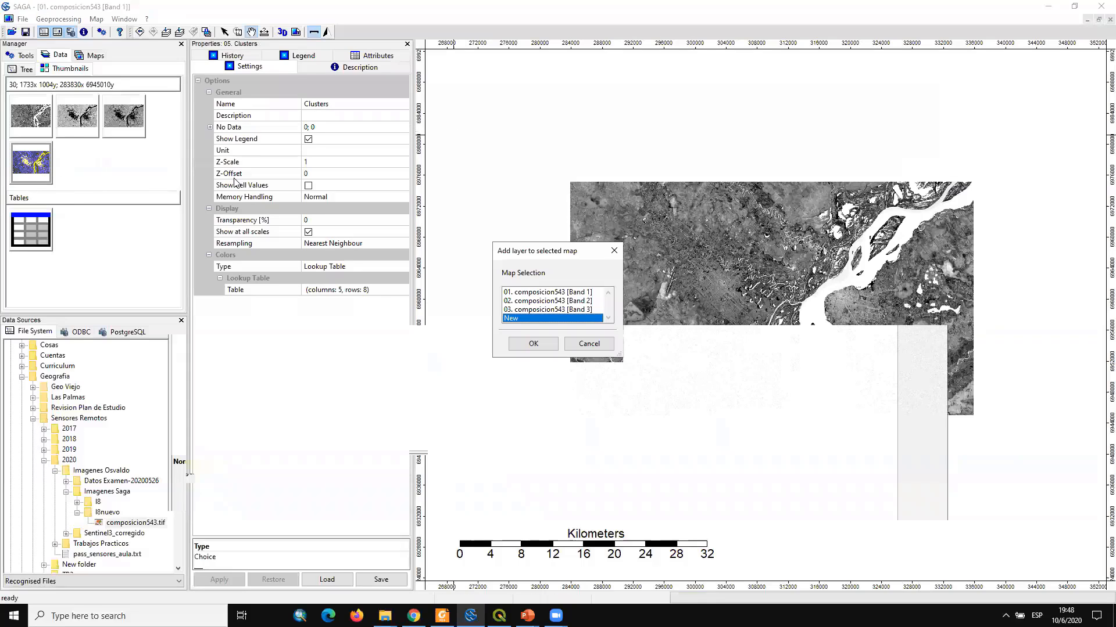
click(532, 343)
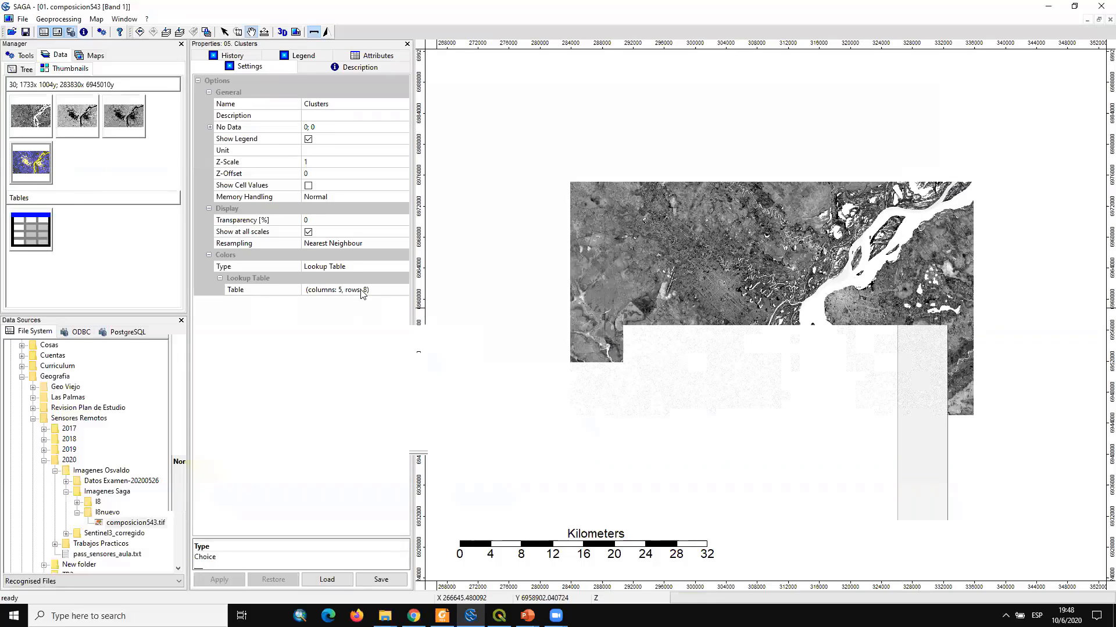
click(362, 294)
click(402, 293)
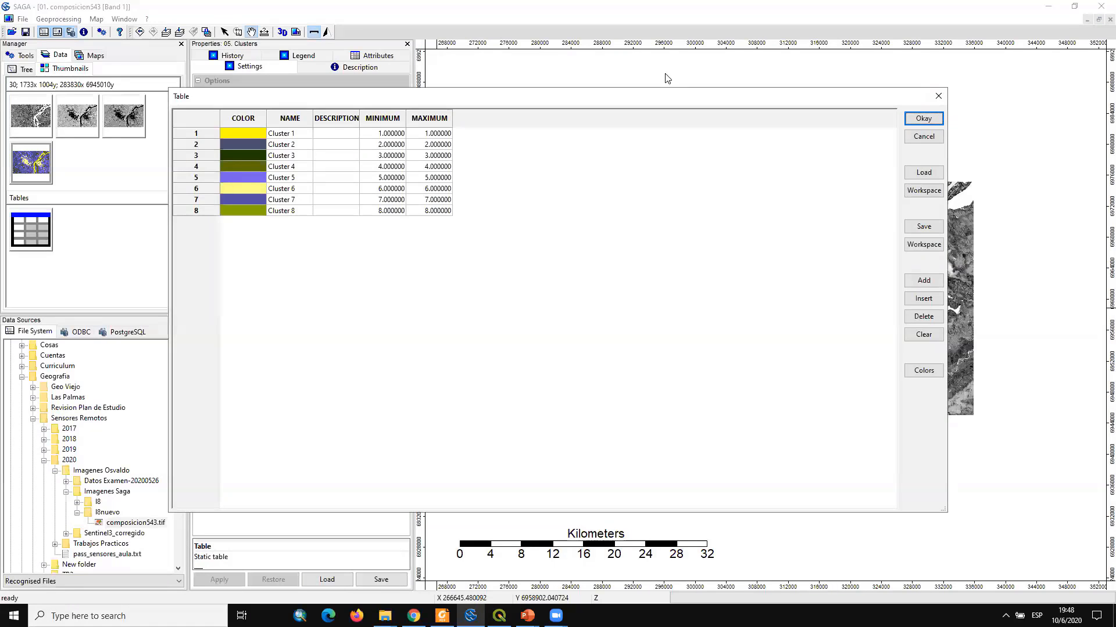
click(937, 95)
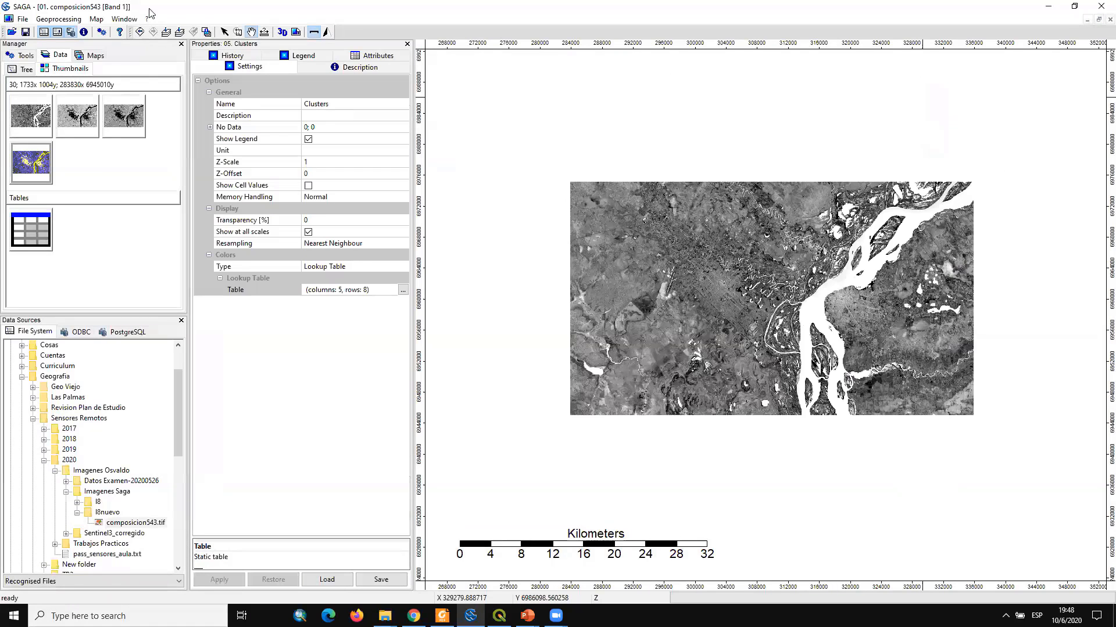
Reopen ISODATA Clustering for Grids and examine the initial number of clusters and minimum samples per cluster options
click(66, 21)
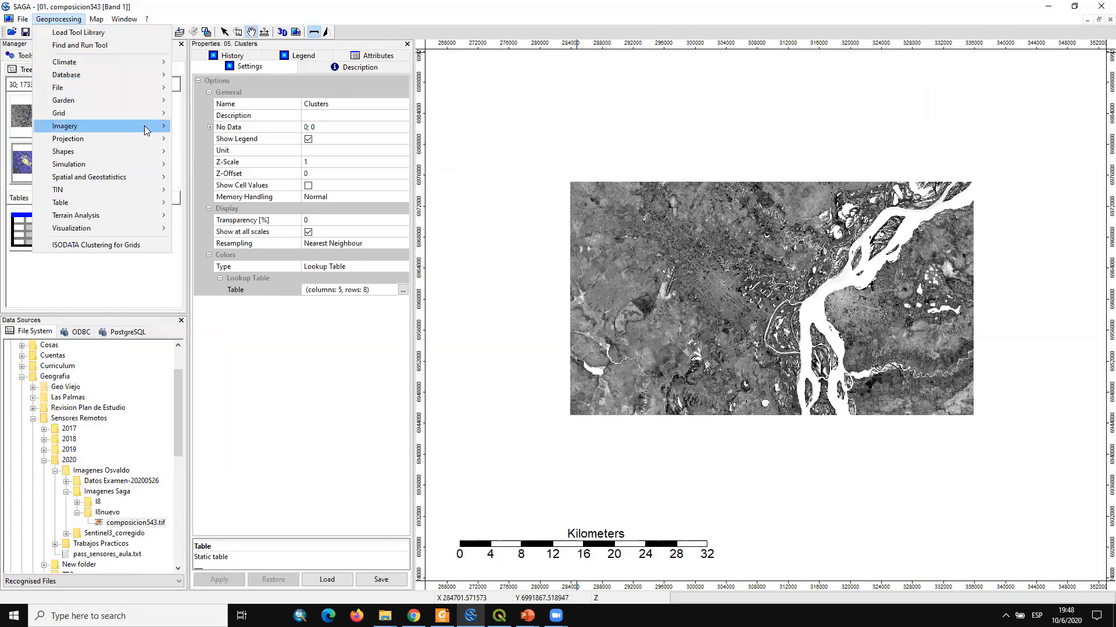
mouse_move(165, 126)
mouse_move(224, 131)
mouse_move(323, 130)
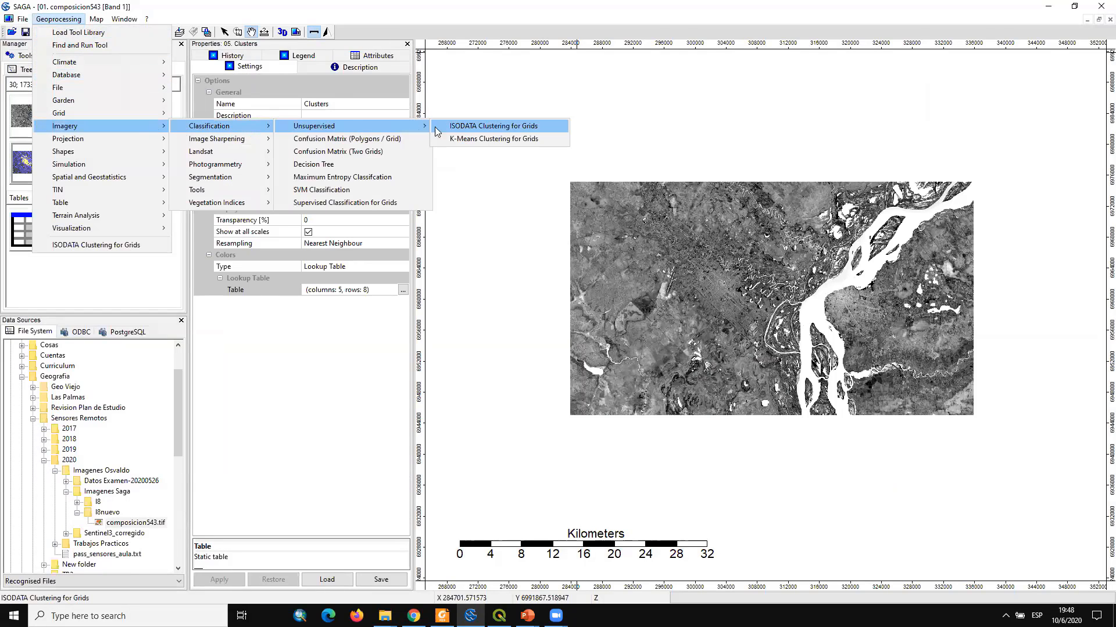
click(453, 129)
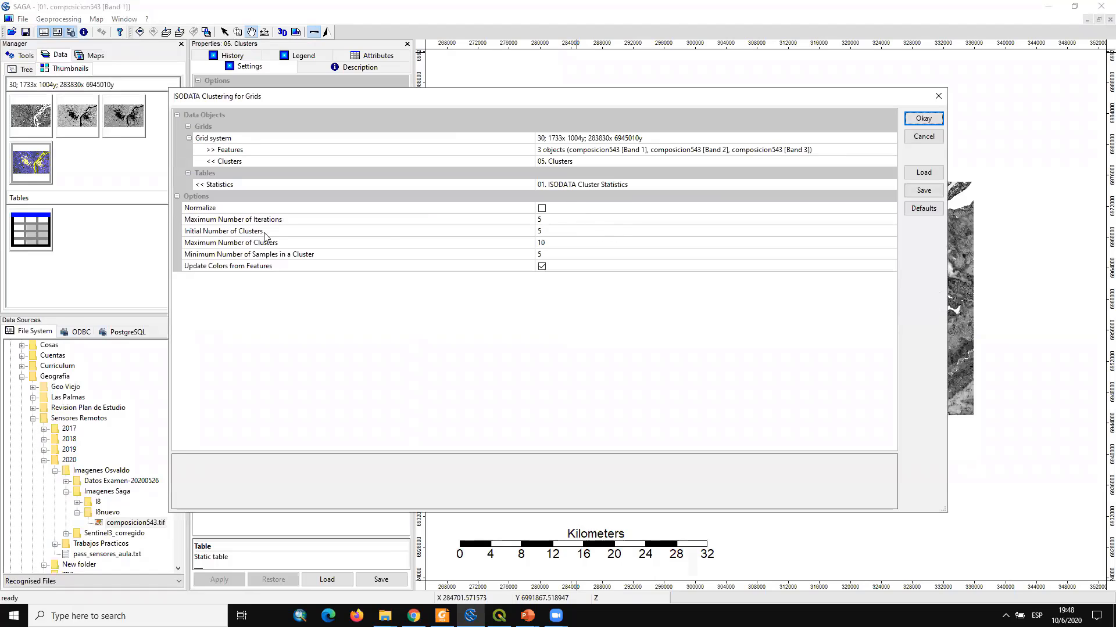
click(583, 231)
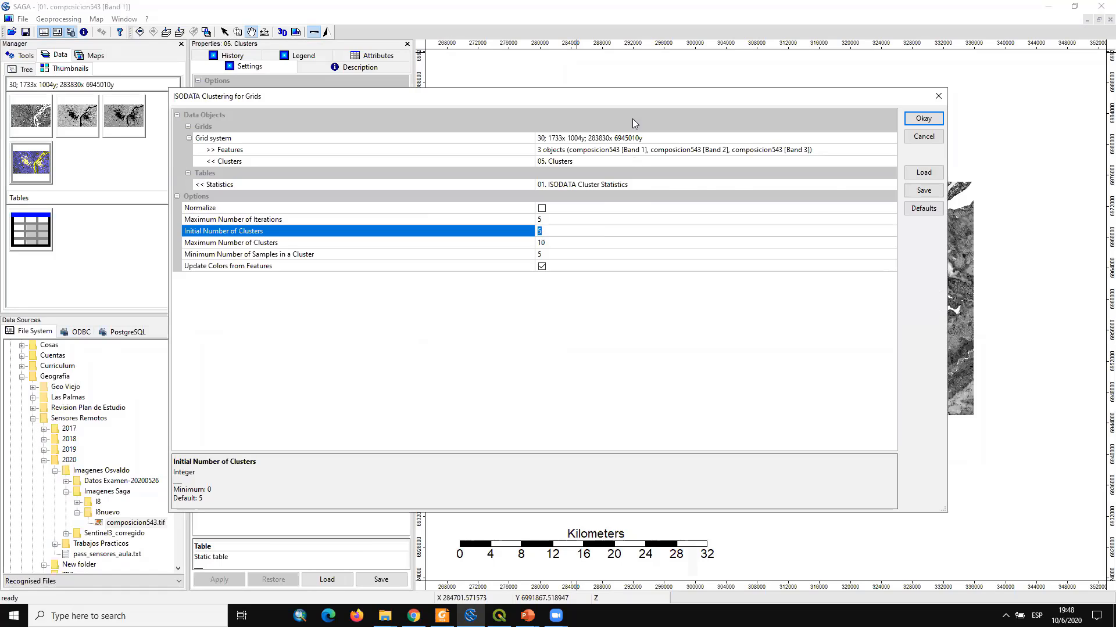
drag(633, 99, 624, 71)
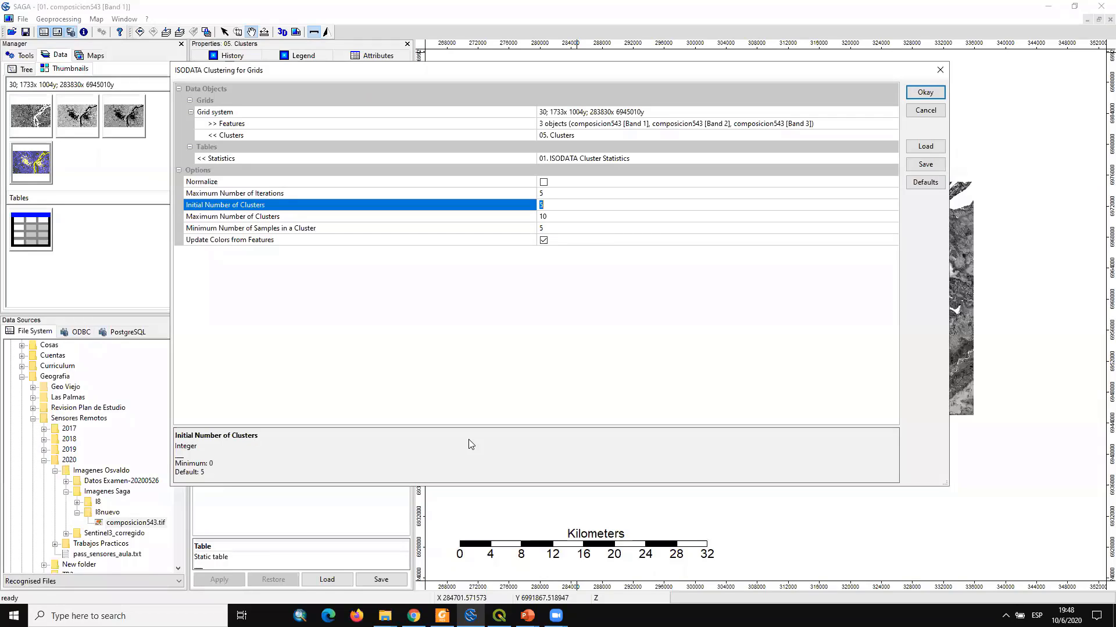
click(557, 227)
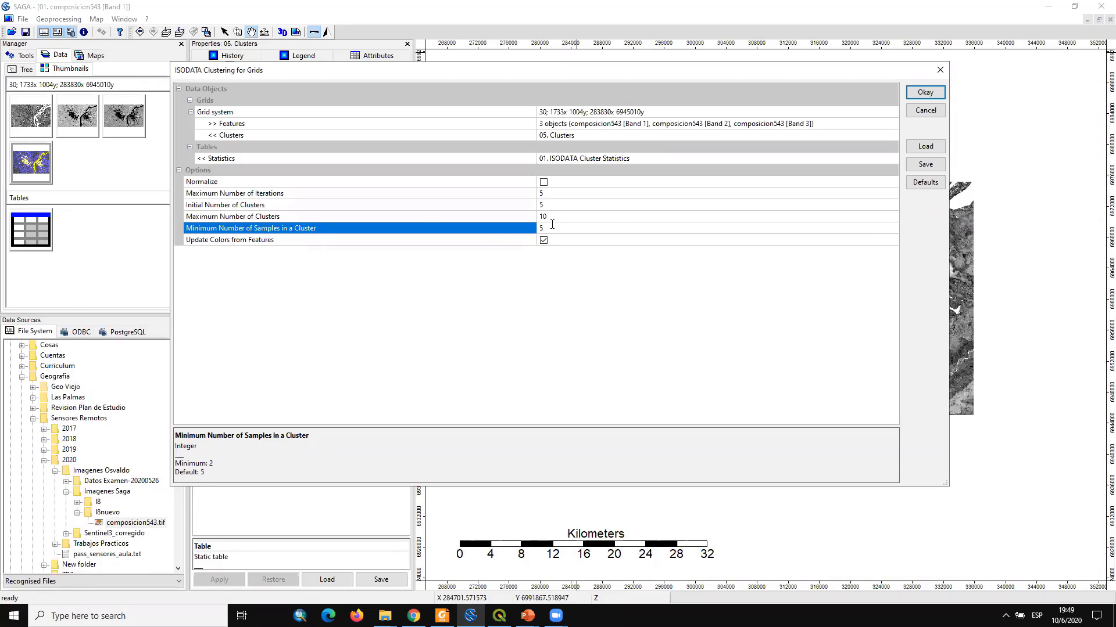
Check the maximum probability slide in PowerPoint, return to SAGA and close the ISODATA dialog without running it
click(527, 616)
click(474, 583)
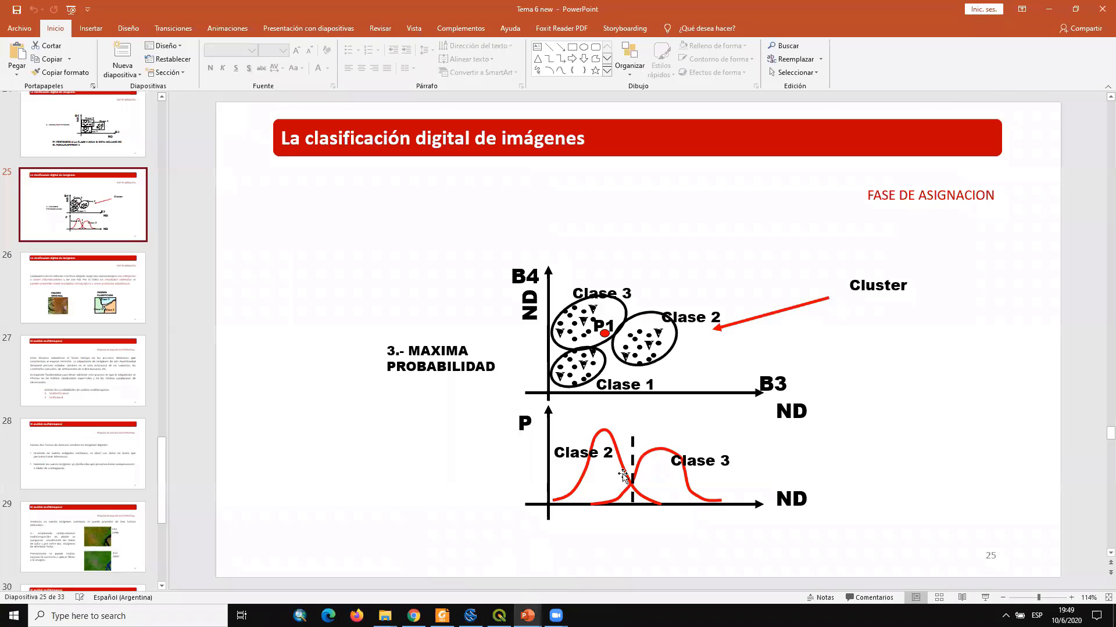
click(1049, 10)
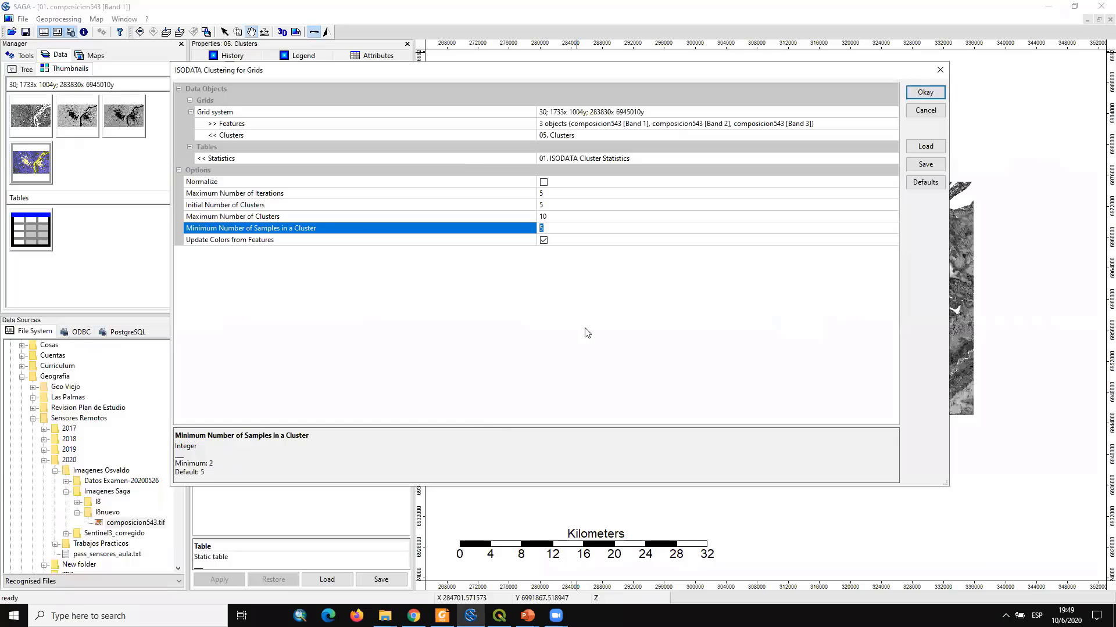
click(940, 71)
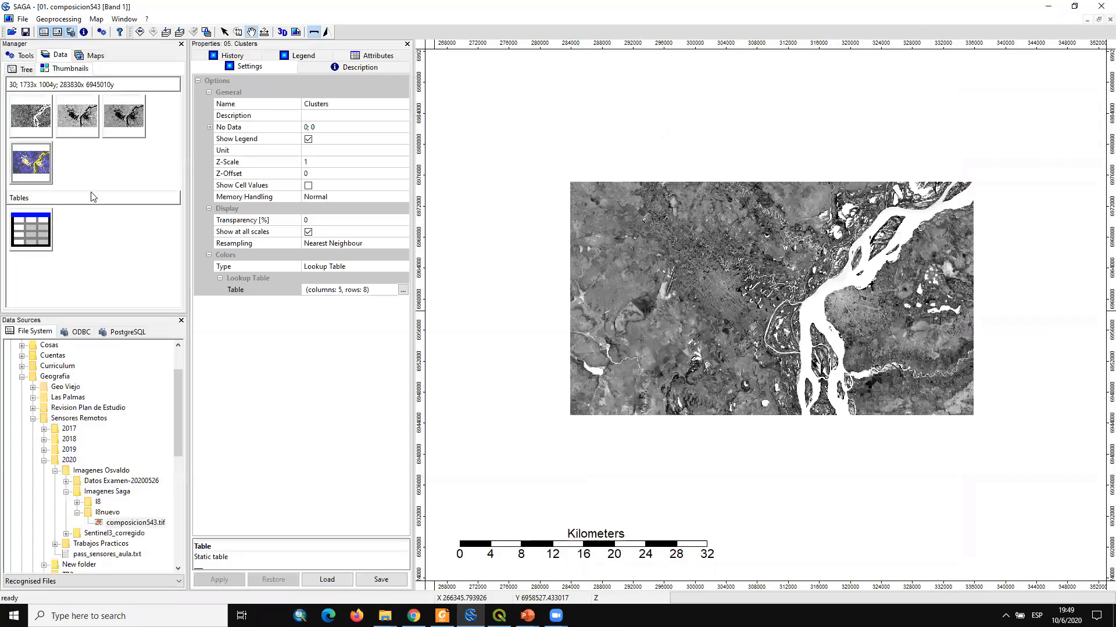
Display the Clusters grid in a new map and show its settings
double_click(26, 161)
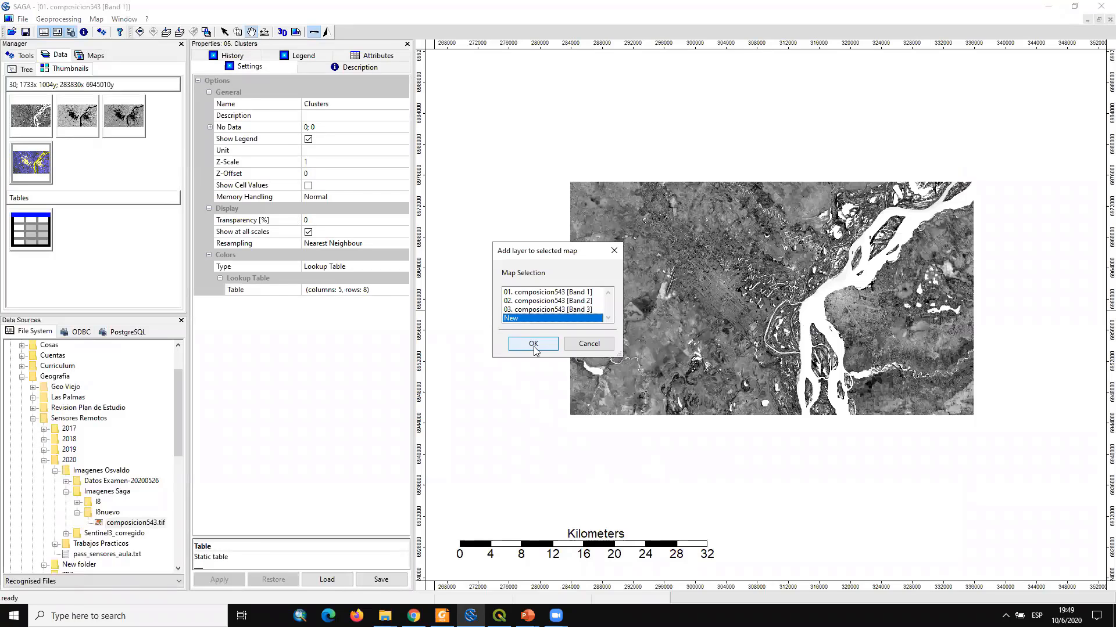
click(533, 345)
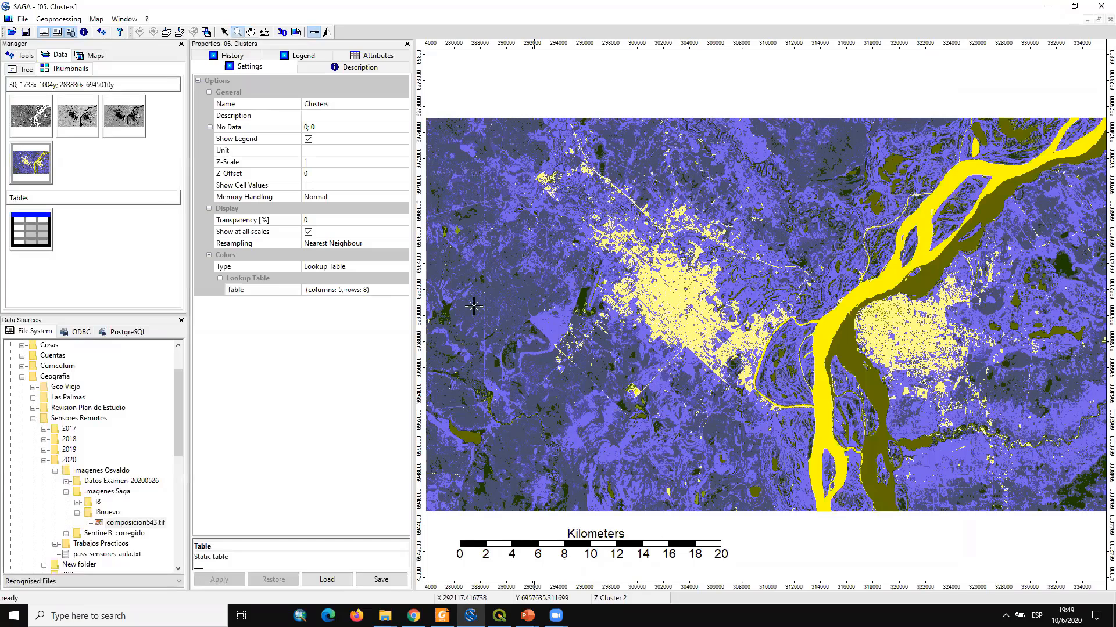
click(393, 67)
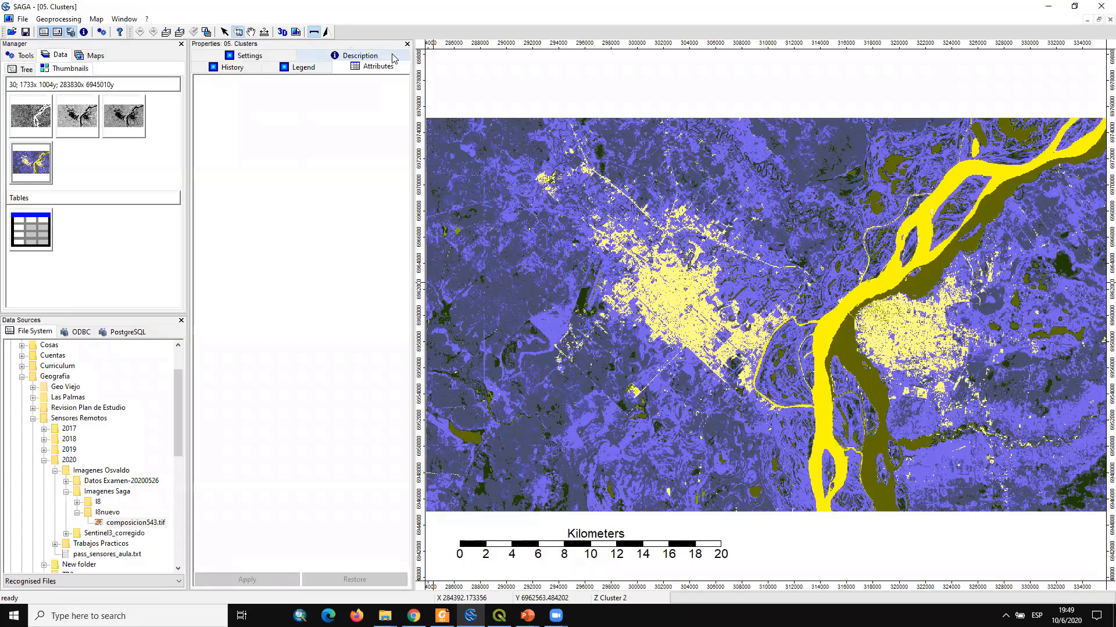
click(257, 58)
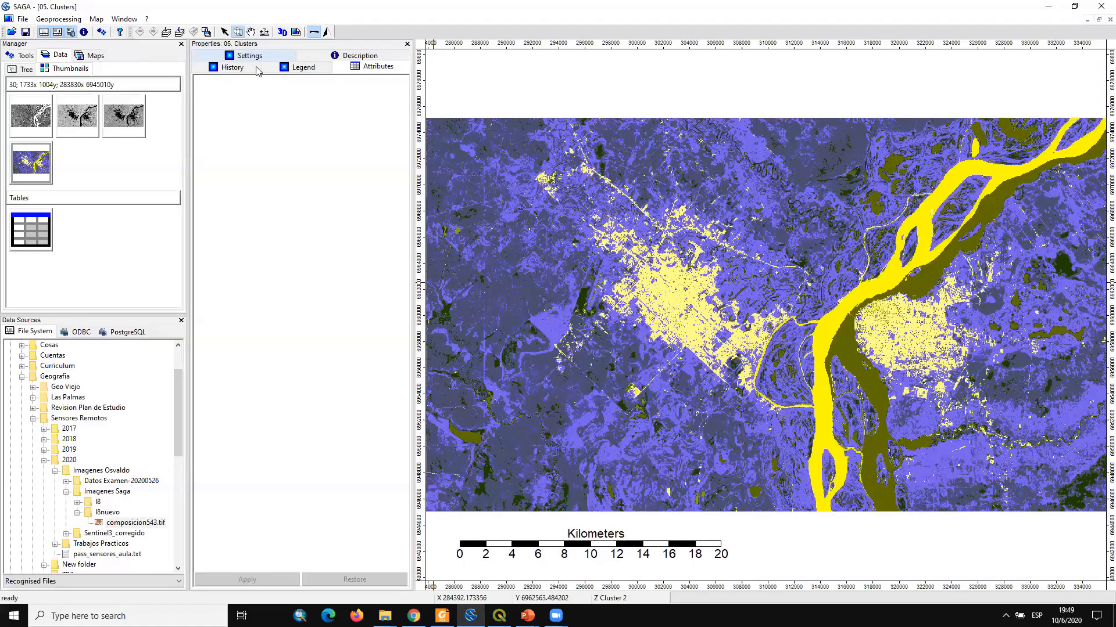
Examine the class names and colors in the Clusters grid's color lookup table
click(400, 293)
click(295, 133)
click(295, 144)
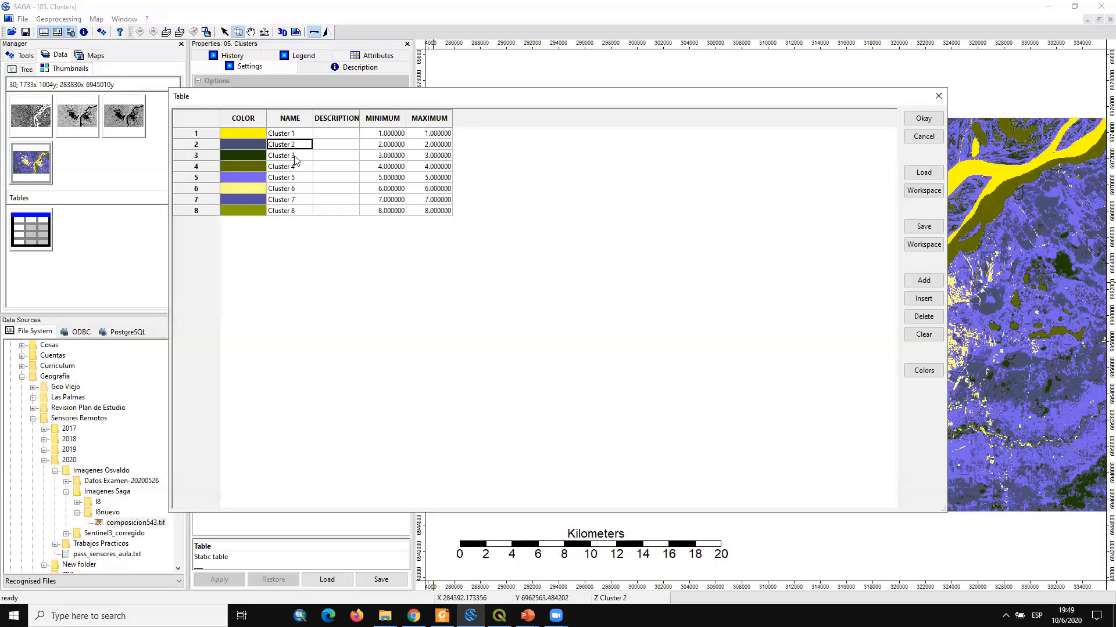
click(295, 156)
click(295, 167)
drag(541, 105, 474, 107)
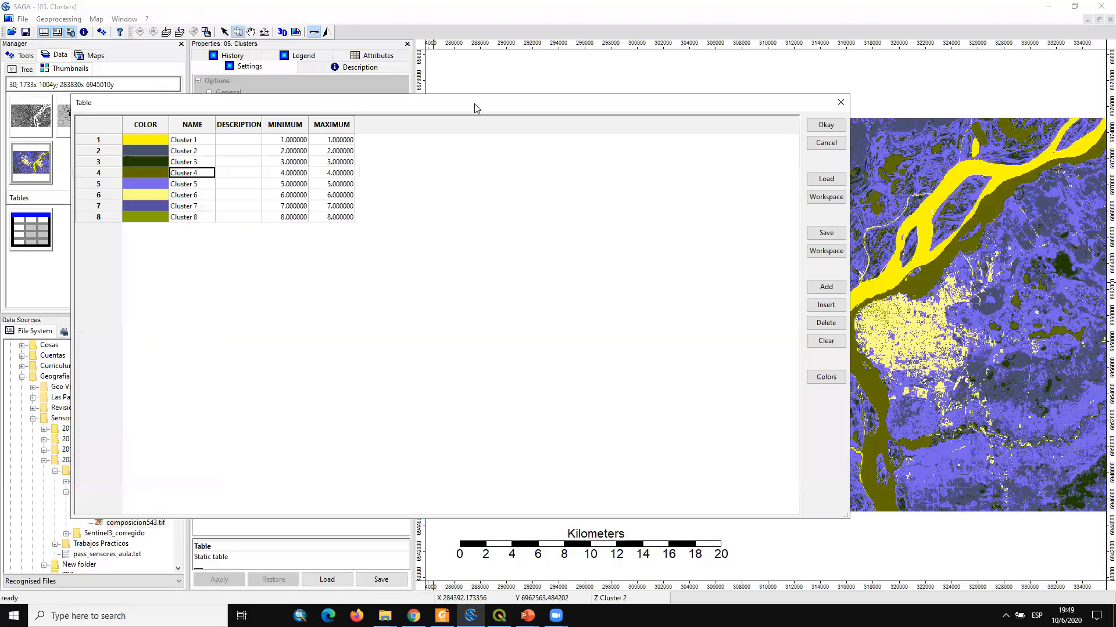
click(283, 174)
click(196, 144)
click(192, 176)
click(186, 220)
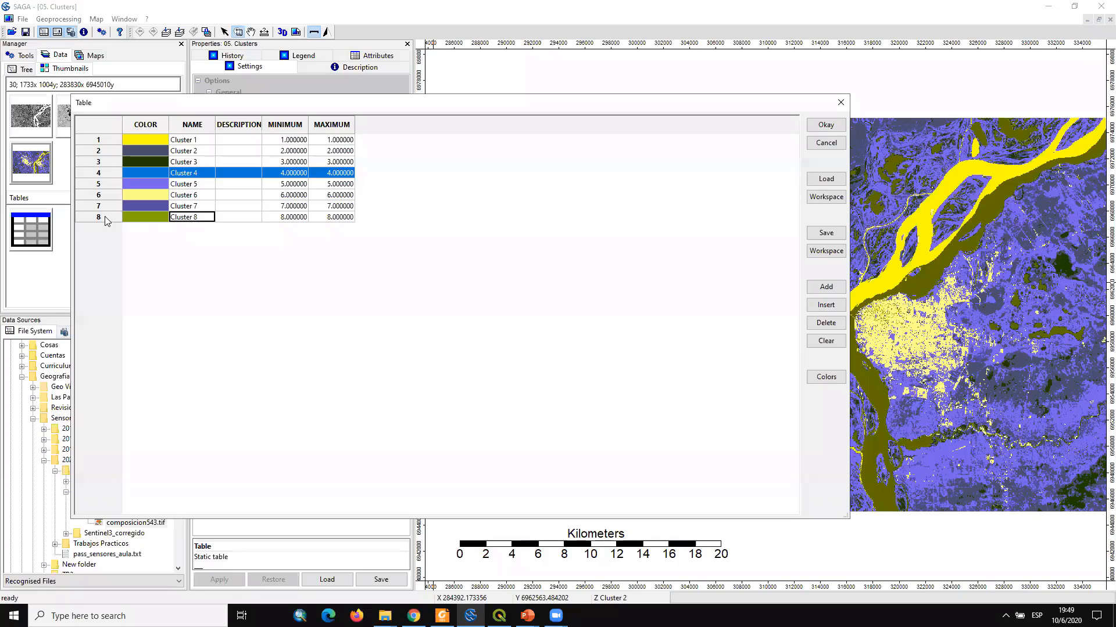
click(186, 207)
click(195, 195)
click(201, 183)
click(204, 166)
click(208, 154)
click(208, 142)
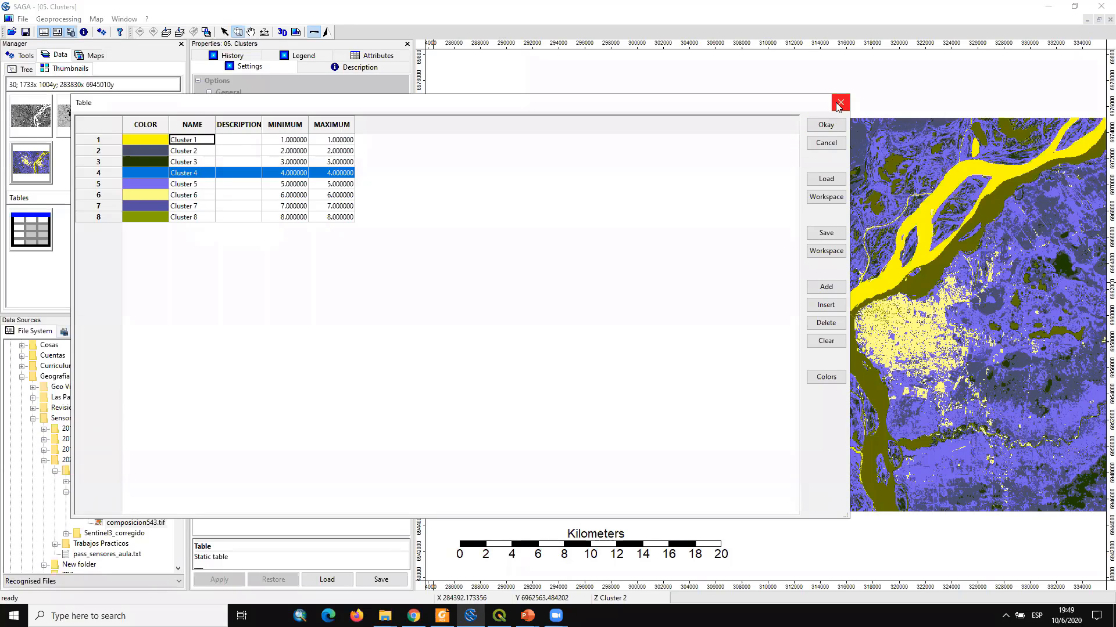
Randomize the lookup table colors of the Clusters grid and apply them to the map
drag(694, 94, 512, 76)
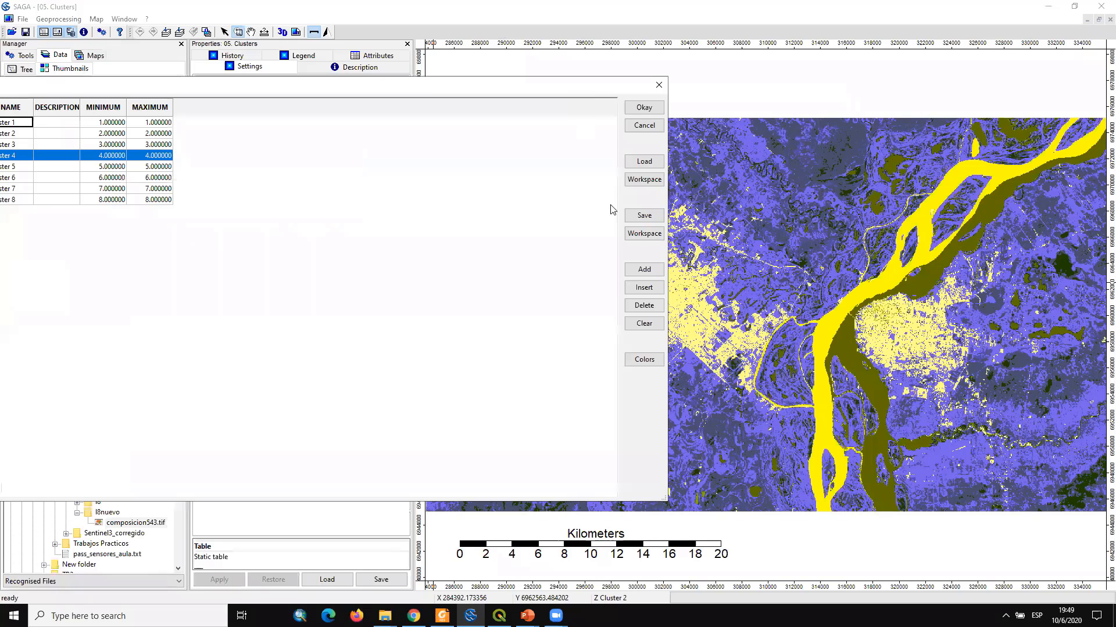
click(646, 360)
click(917, 280)
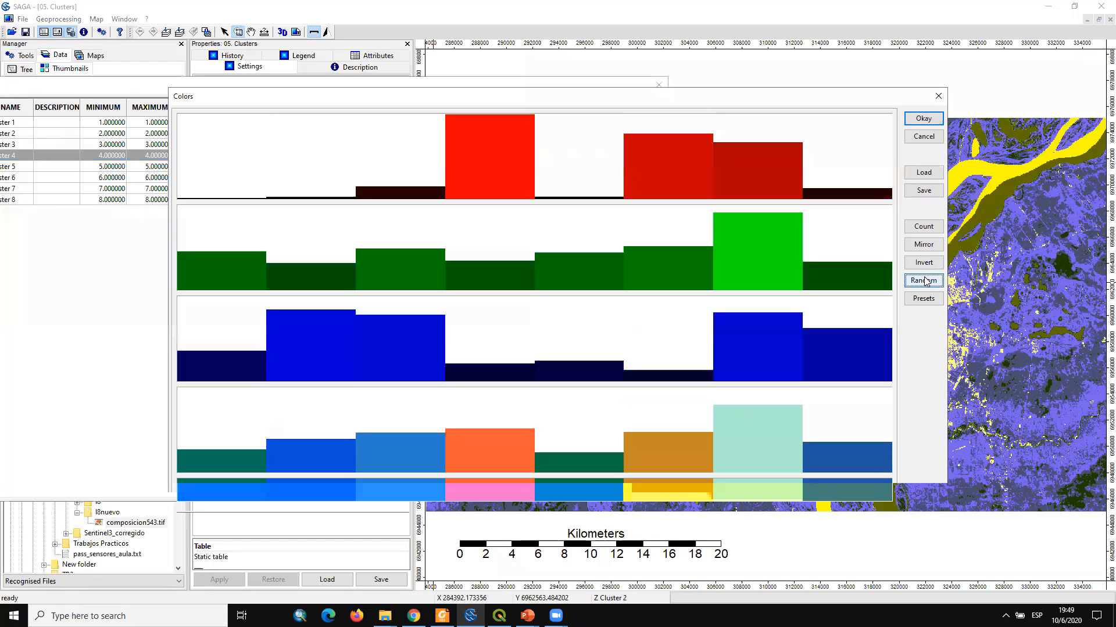
click(920, 281)
click(922, 282)
click(924, 284)
click(924, 283)
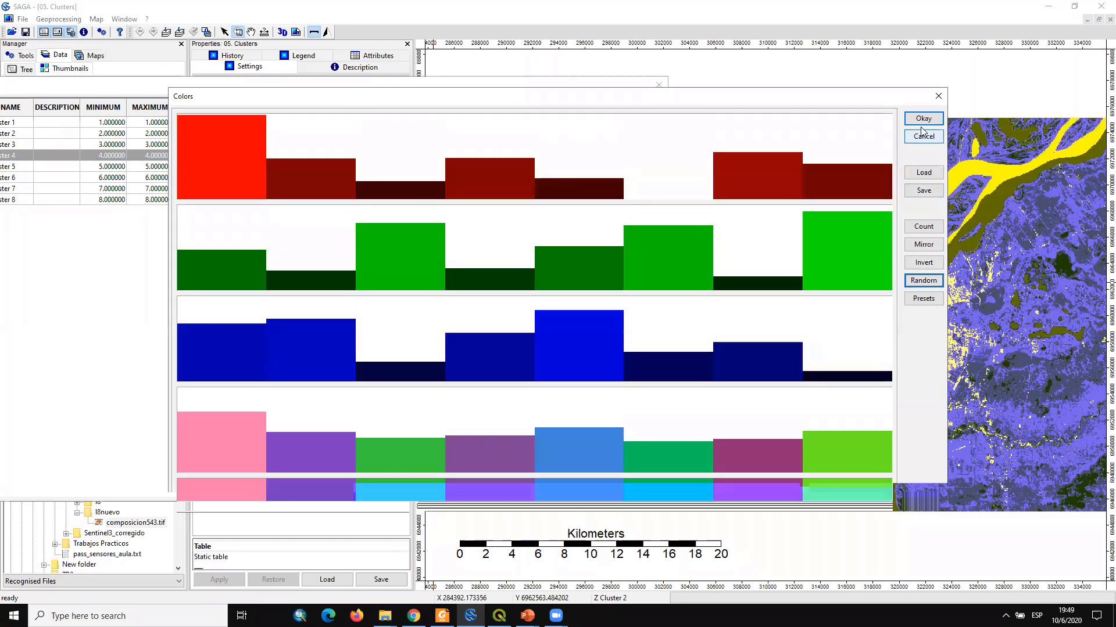
click(924, 118)
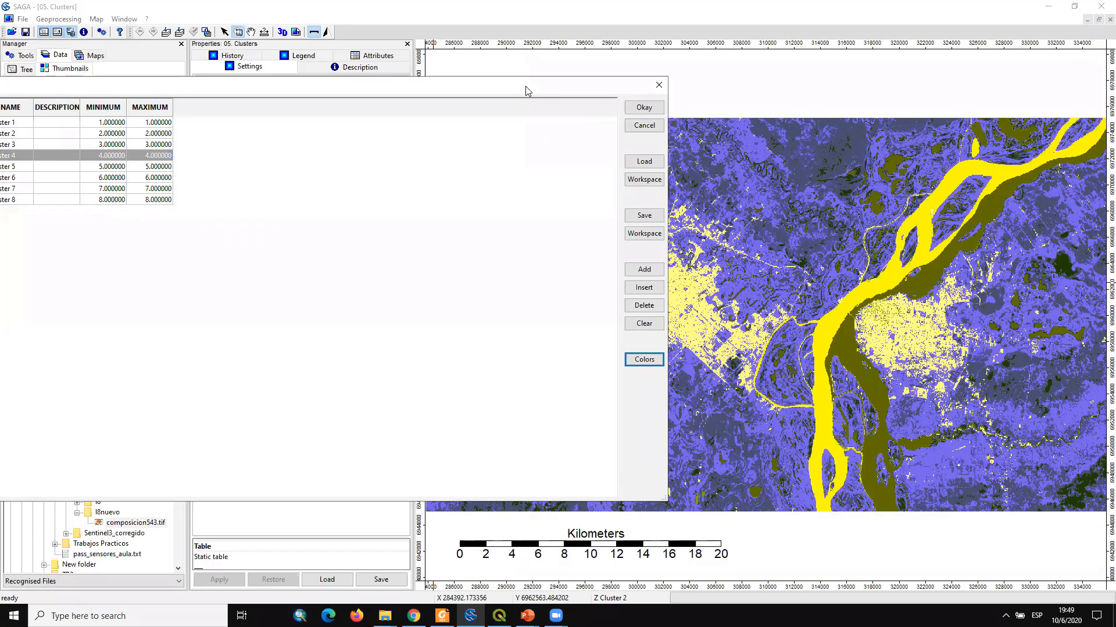
drag(526, 86, 686, 88)
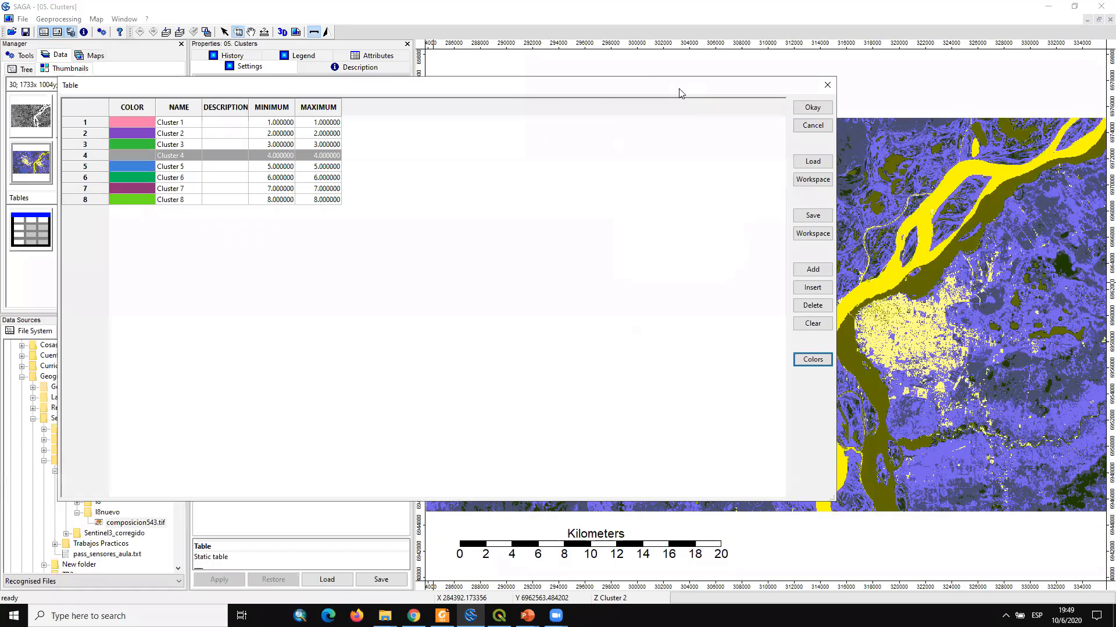
click(819, 111)
click(226, 581)
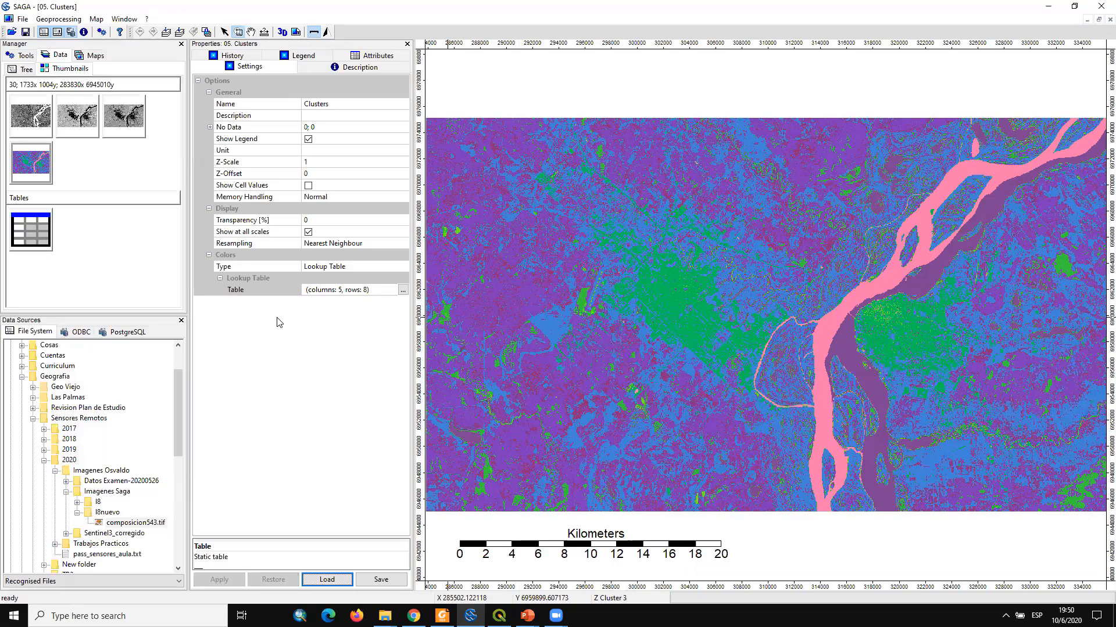
Save the Clusters grid as land8_543_isodata in the l8nuevo folder, in the Grids (*.sgrd) format
click(42, 166)
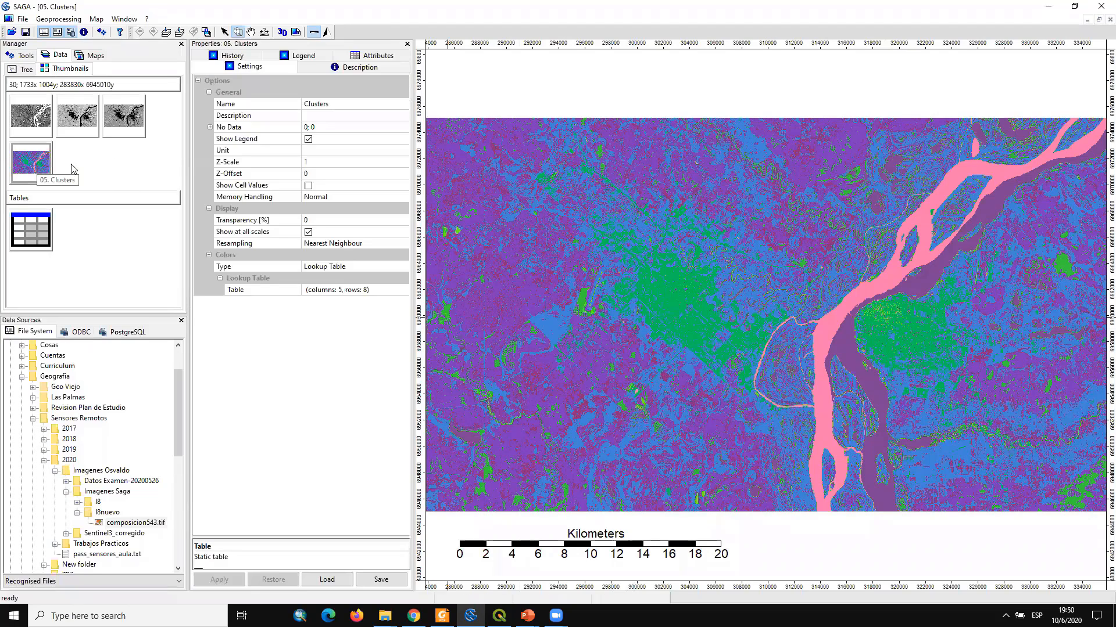
right_click(26, 168)
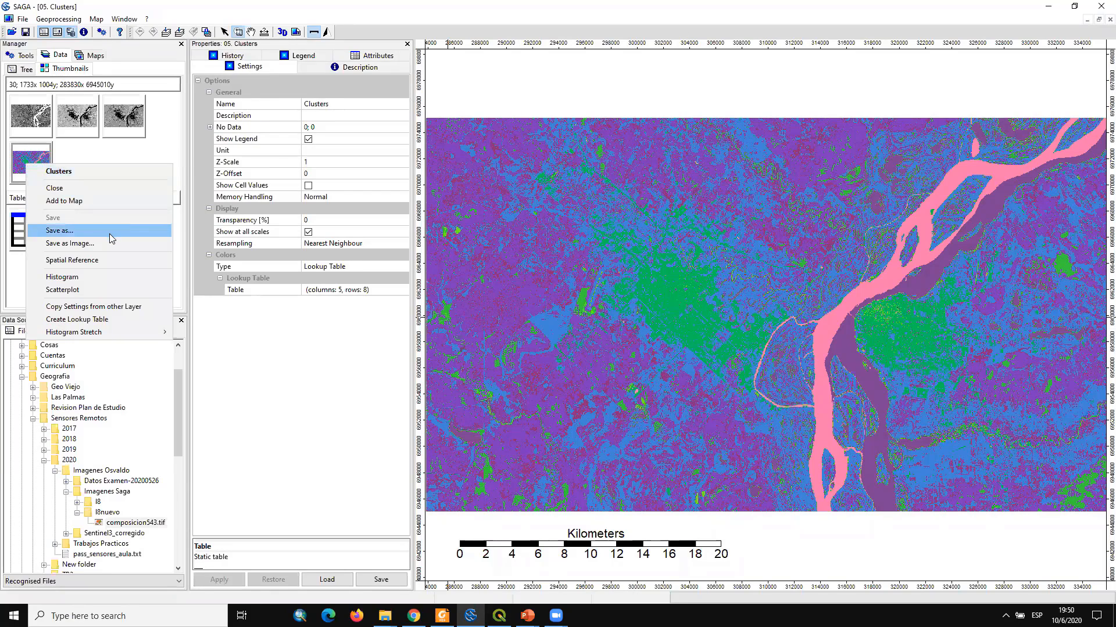
click(64, 231)
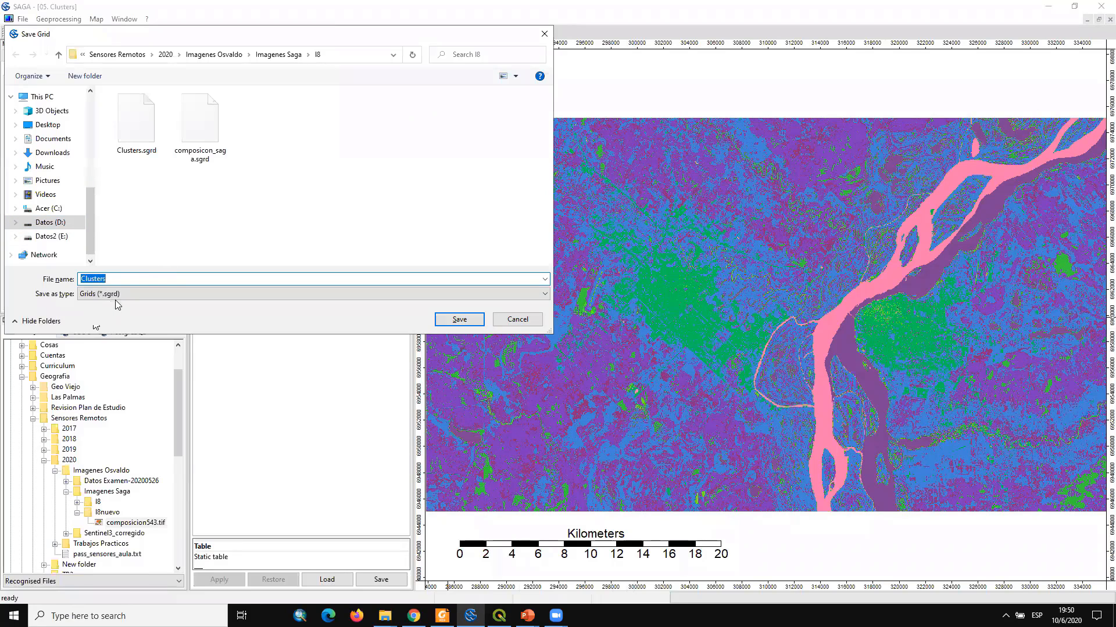
click(286, 54)
double_click(144, 124)
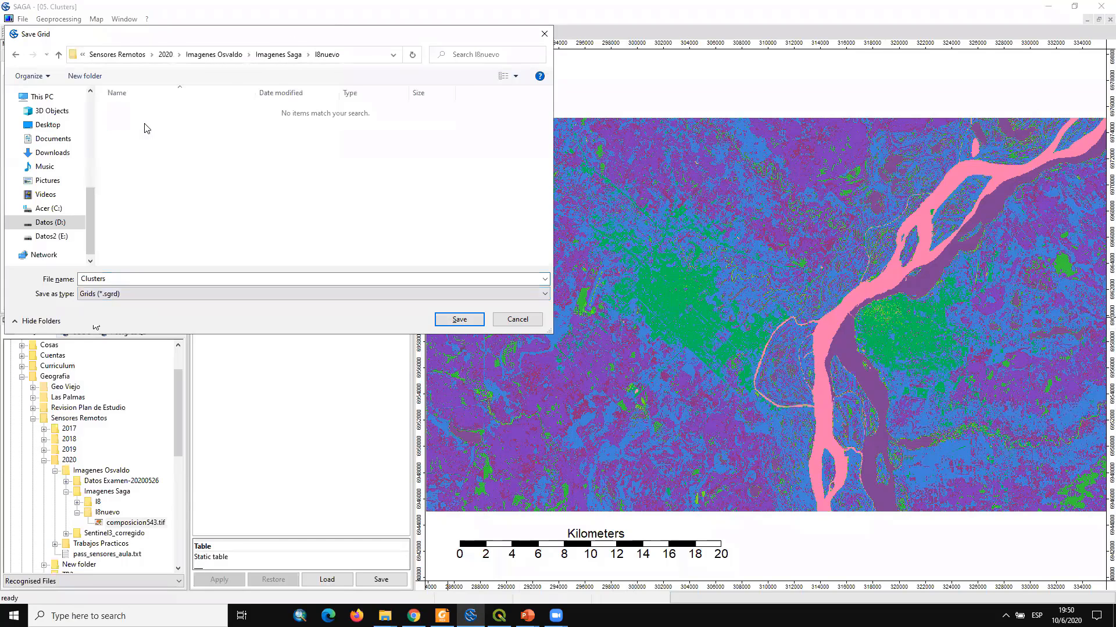
double_click(138, 279)
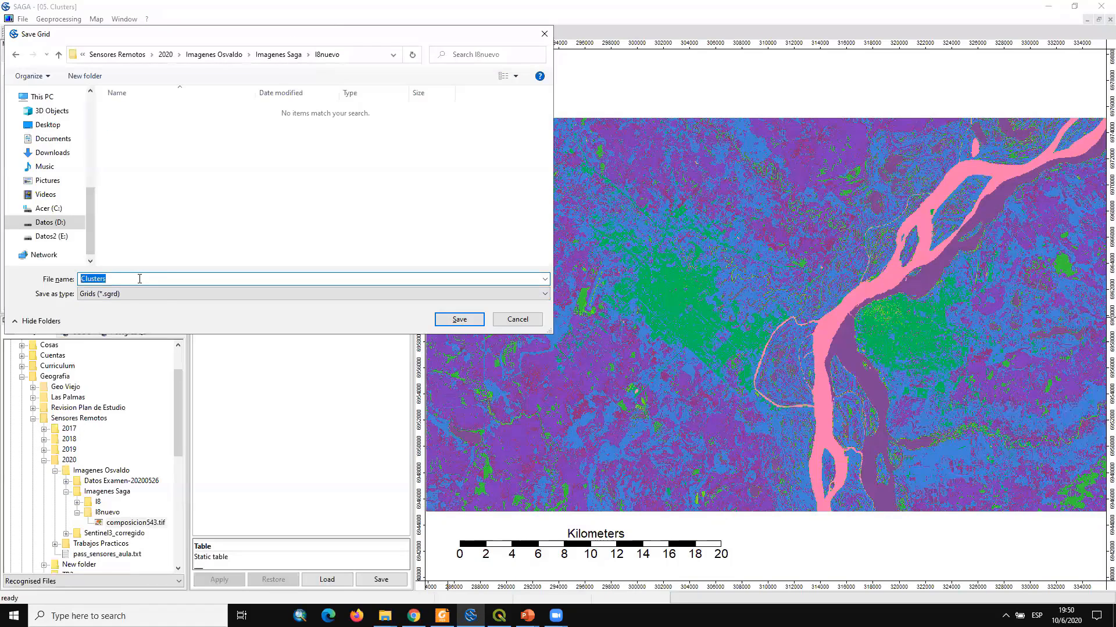
text(land8_543_isodata)
click(446, 318)
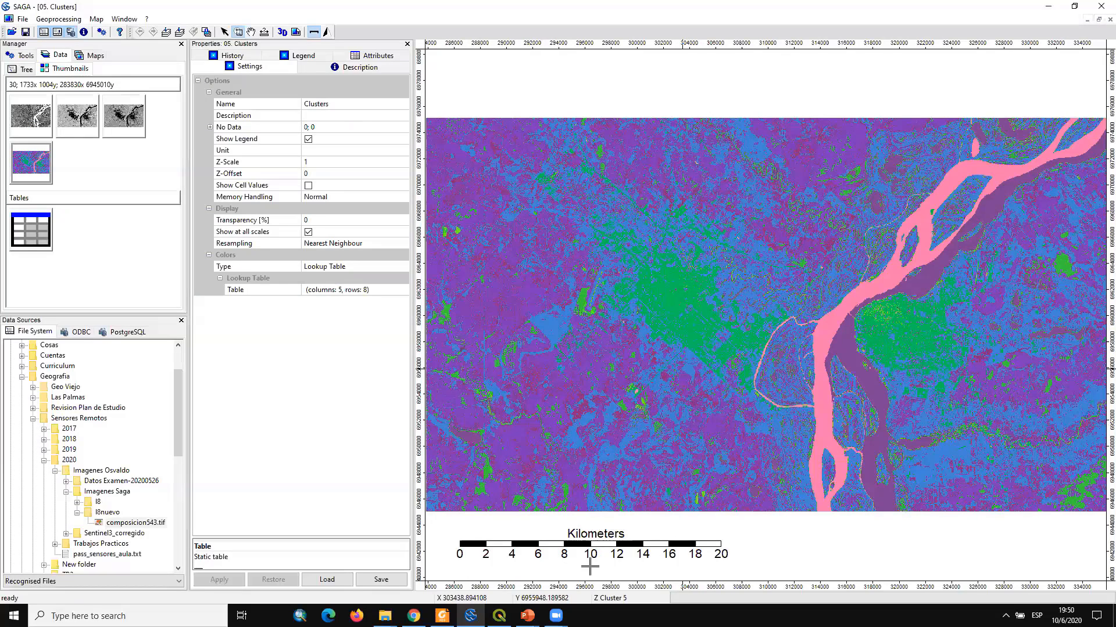
Switch to QGIS and add the land8_543_isodata raster from the Imagenes Saga/l8nuevo folder to the map
key(alt+Tab)
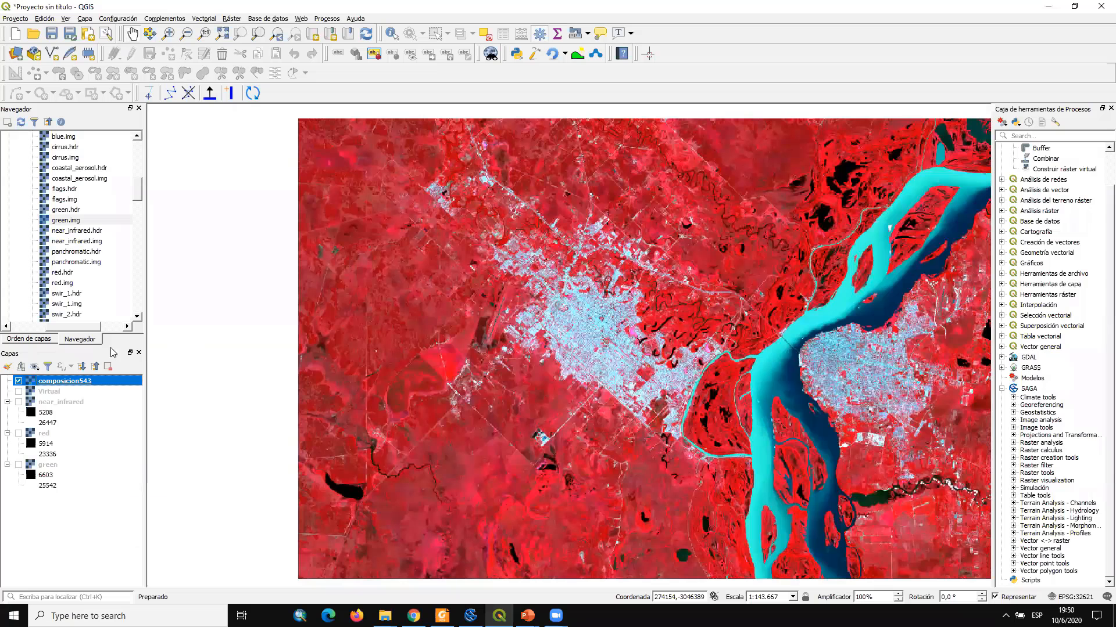
scroll(94, 239, up, 6)
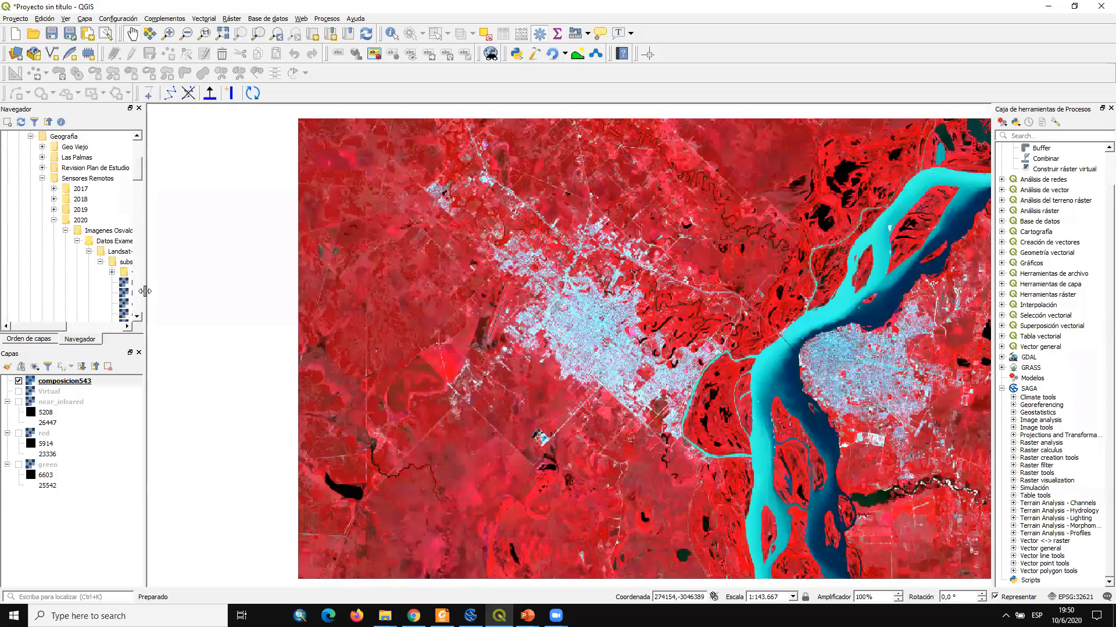
drag(144, 292, 185, 292)
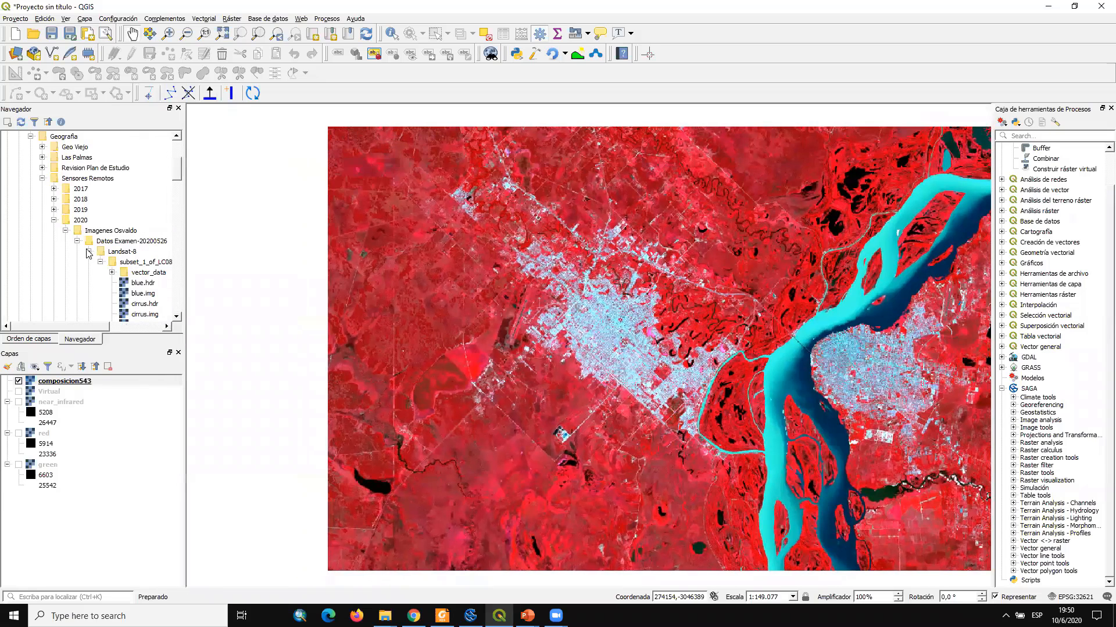
click(78, 242)
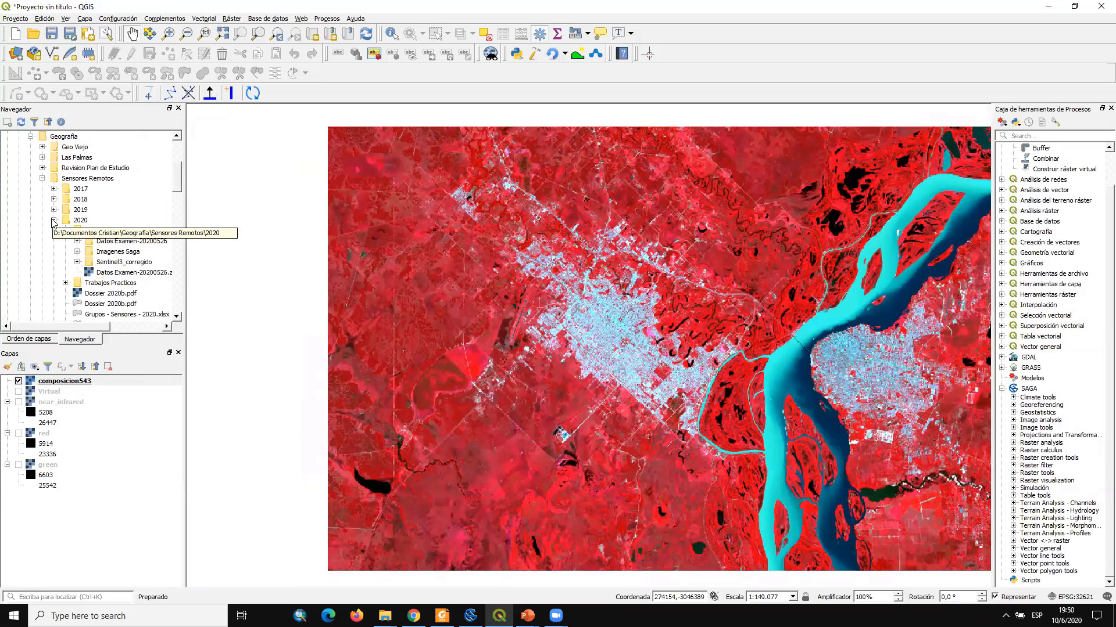
click(77, 252)
click(88, 273)
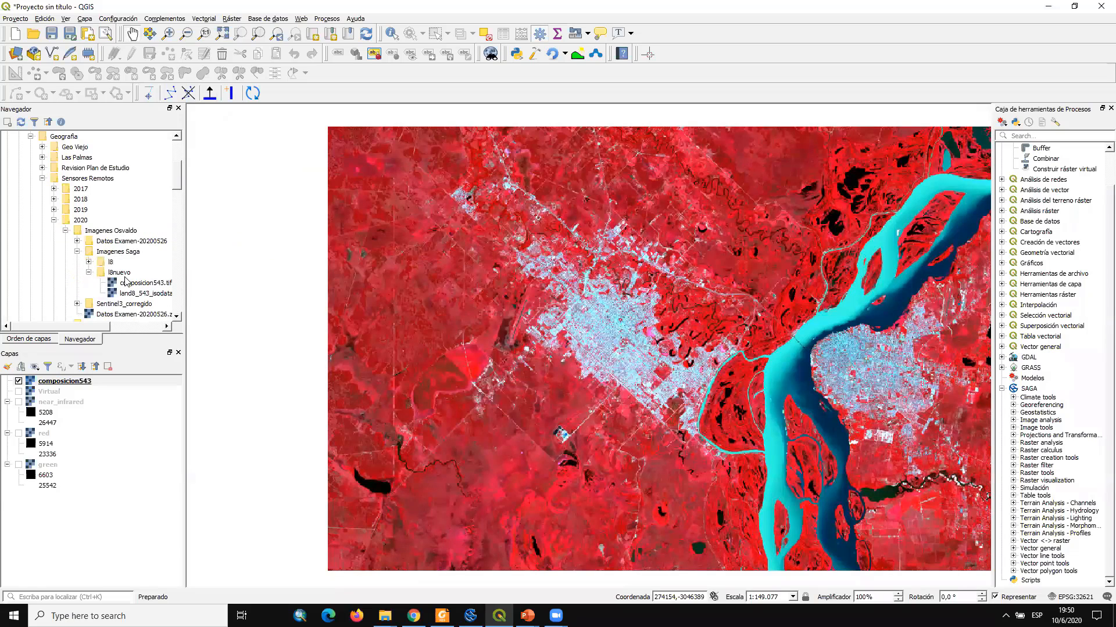
click(154, 294)
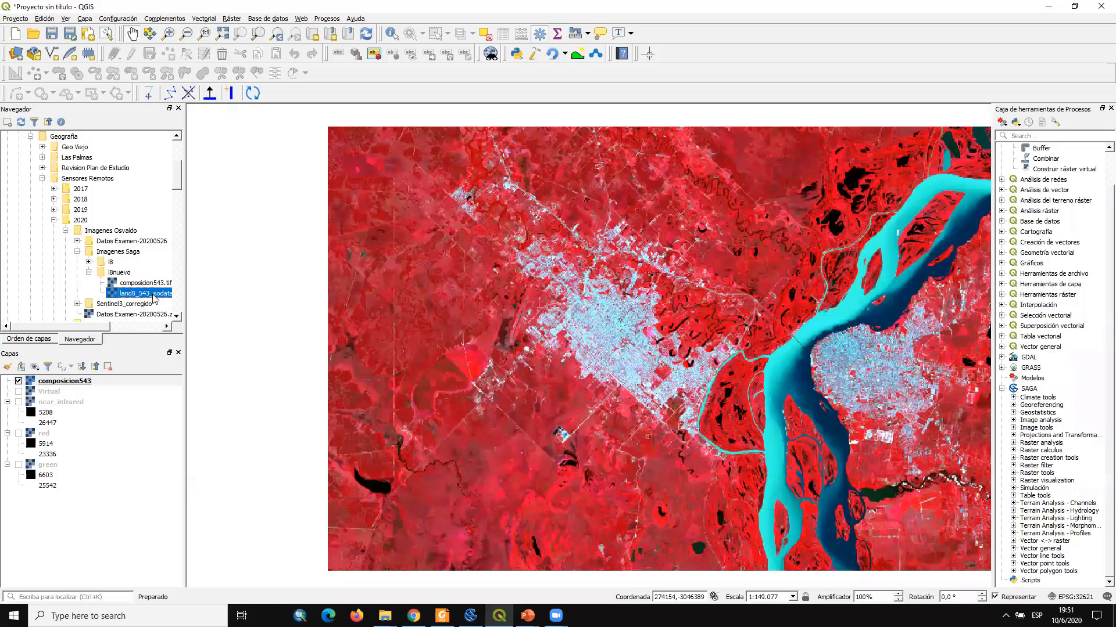
drag(138, 297, 257, 363)
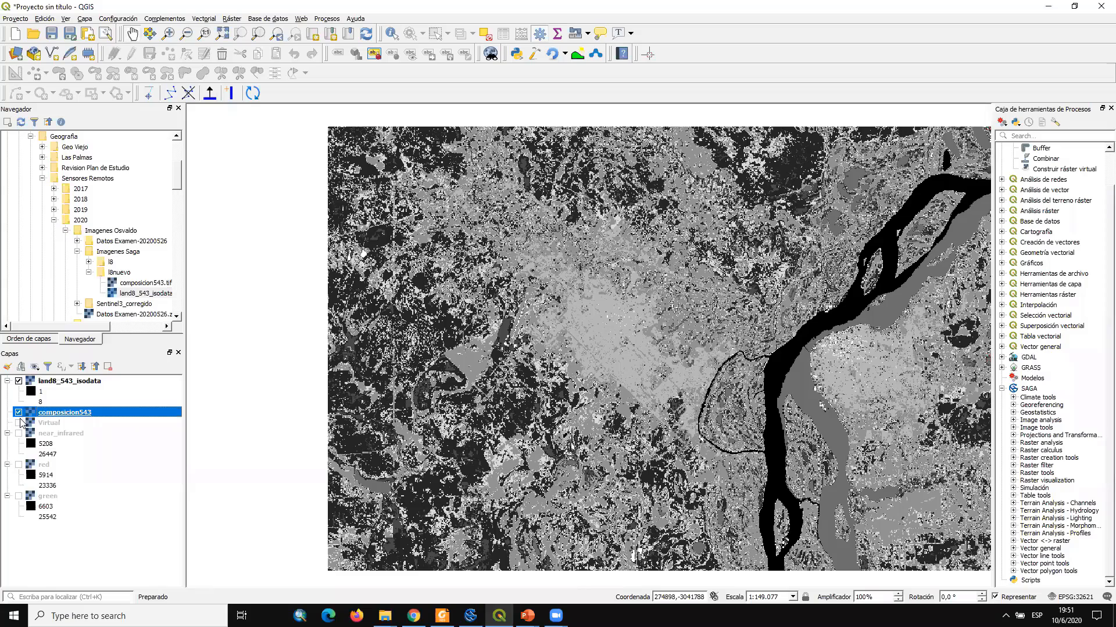
Hide the composicion543 layer and zoom the map to the land8_543_isodata layer
click(19, 413)
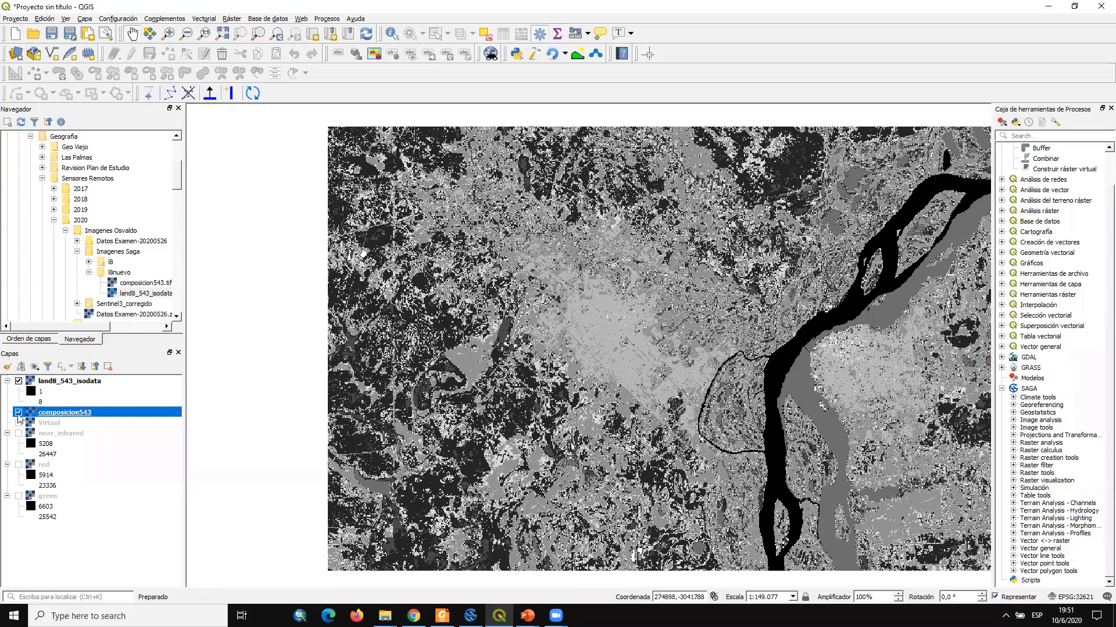
right_click(63, 382)
click(100, 391)
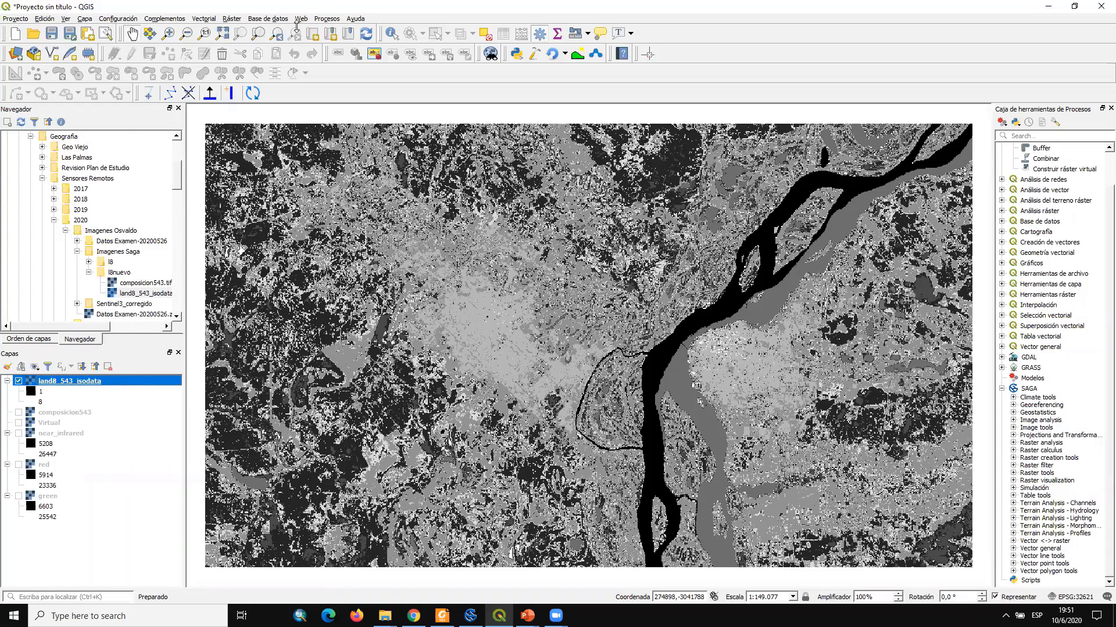
Render land8_543_isodata as Singleband pseudocolor with the Spectral color ramp and apply it to the map
double_click(76, 386)
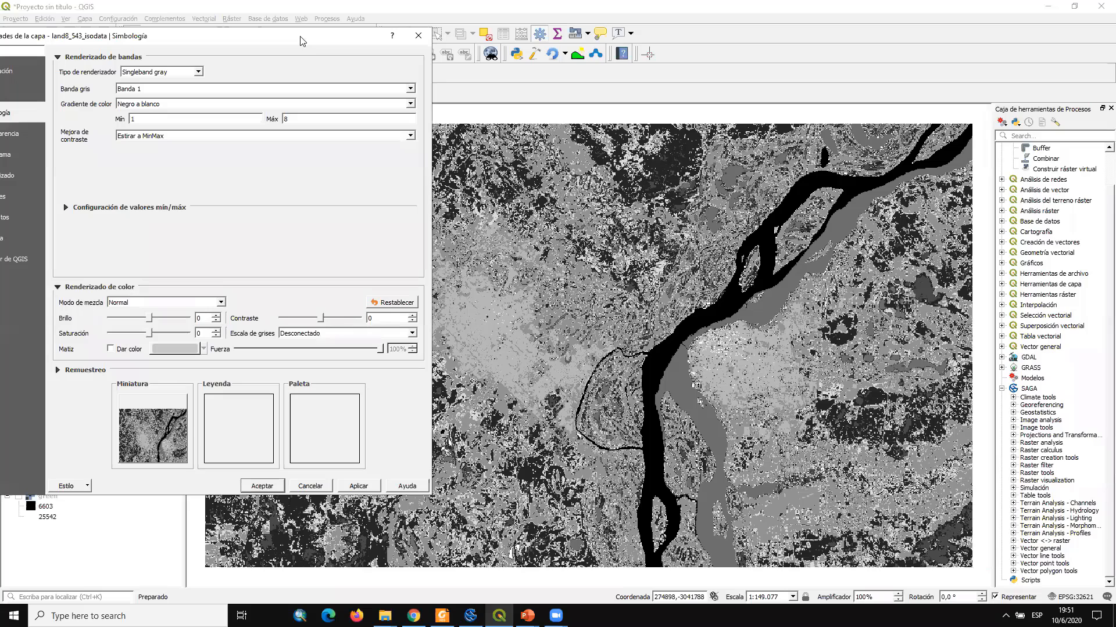
click(399, 58)
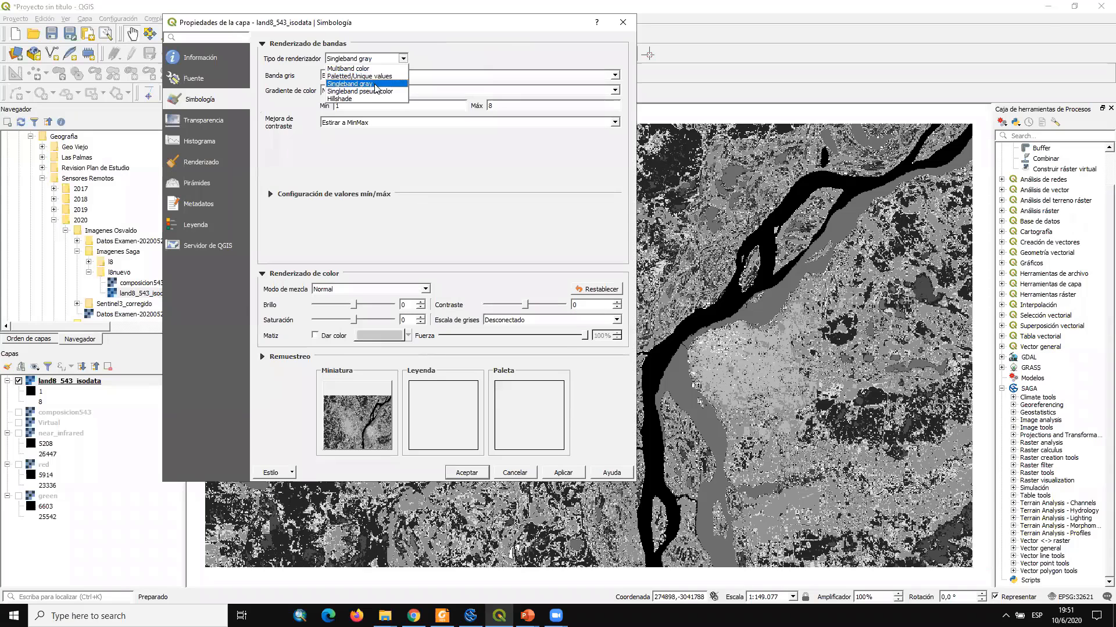
click(386, 92)
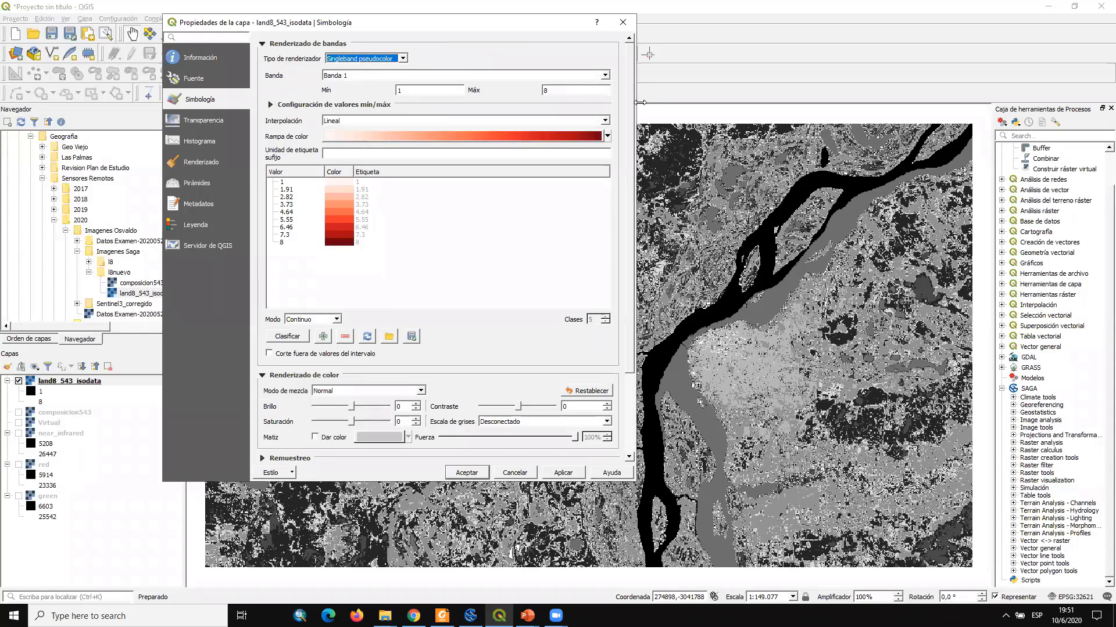
click(608, 136)
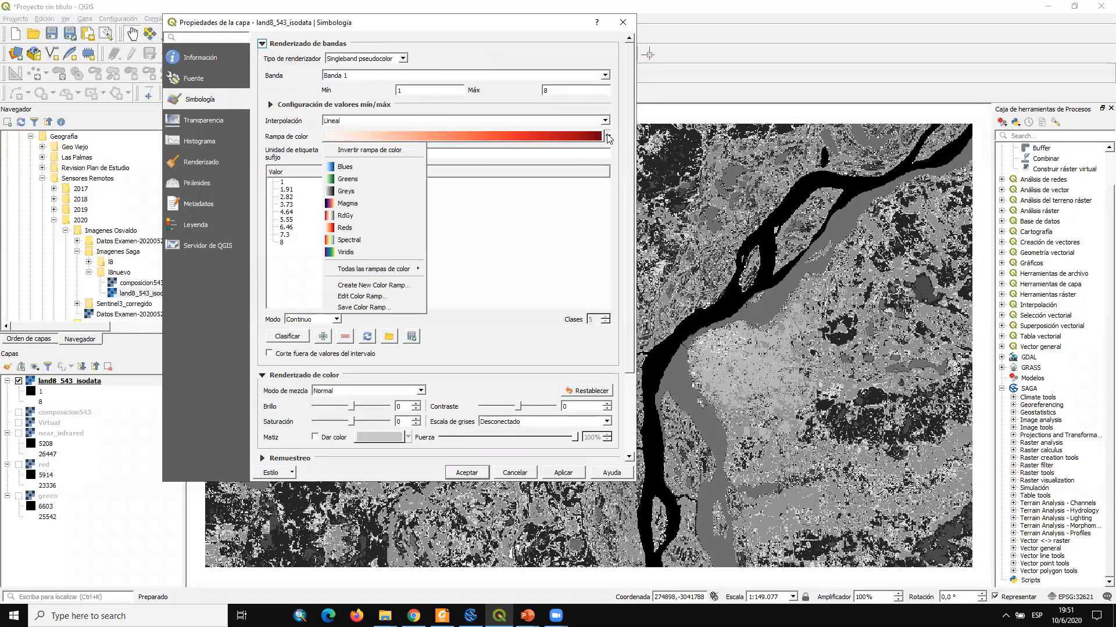
mouse_move(414, 269)
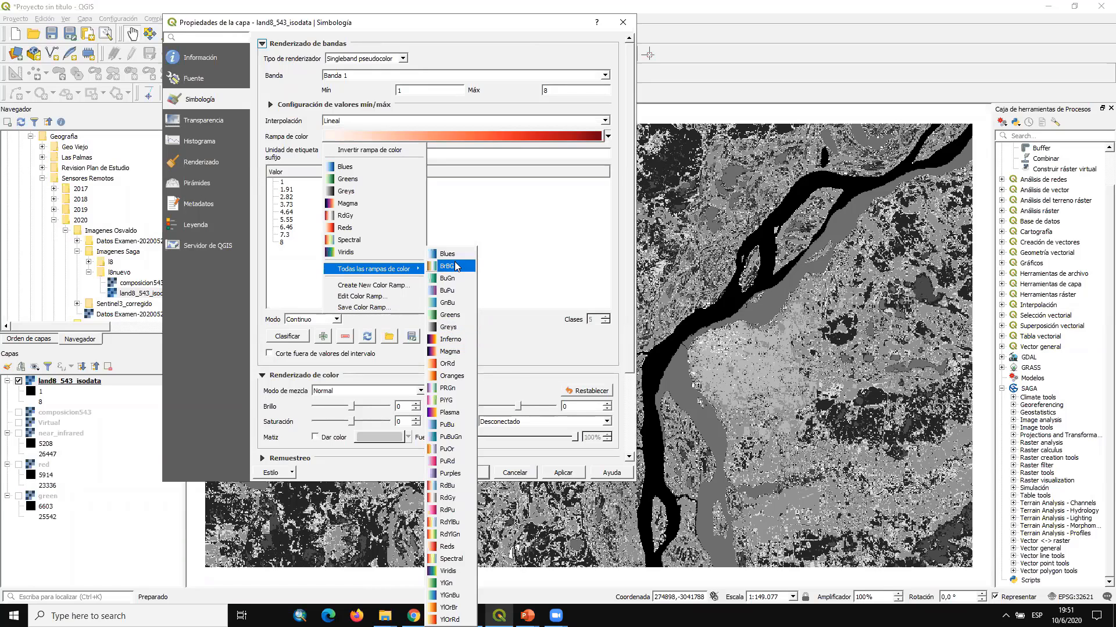
click(449, 561)
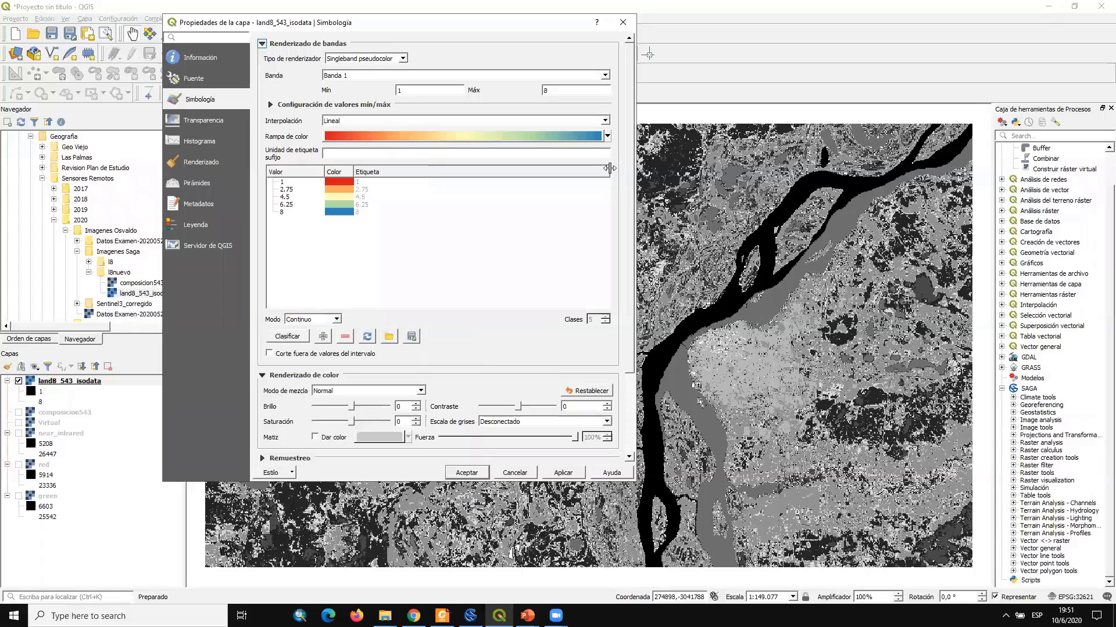
click(607, 135)
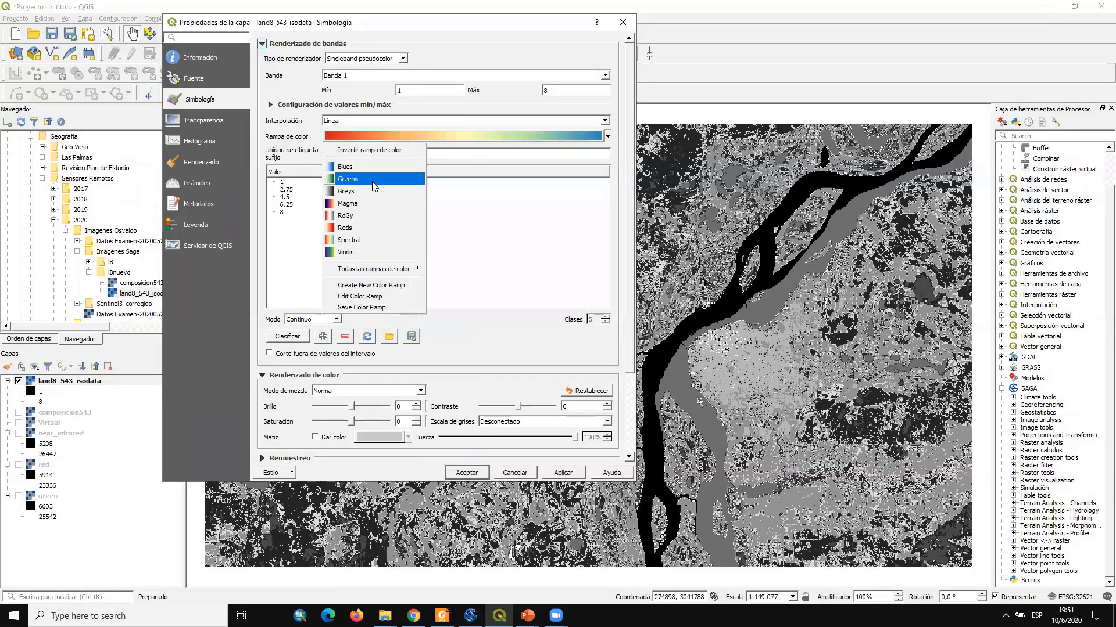
click(362, 240)
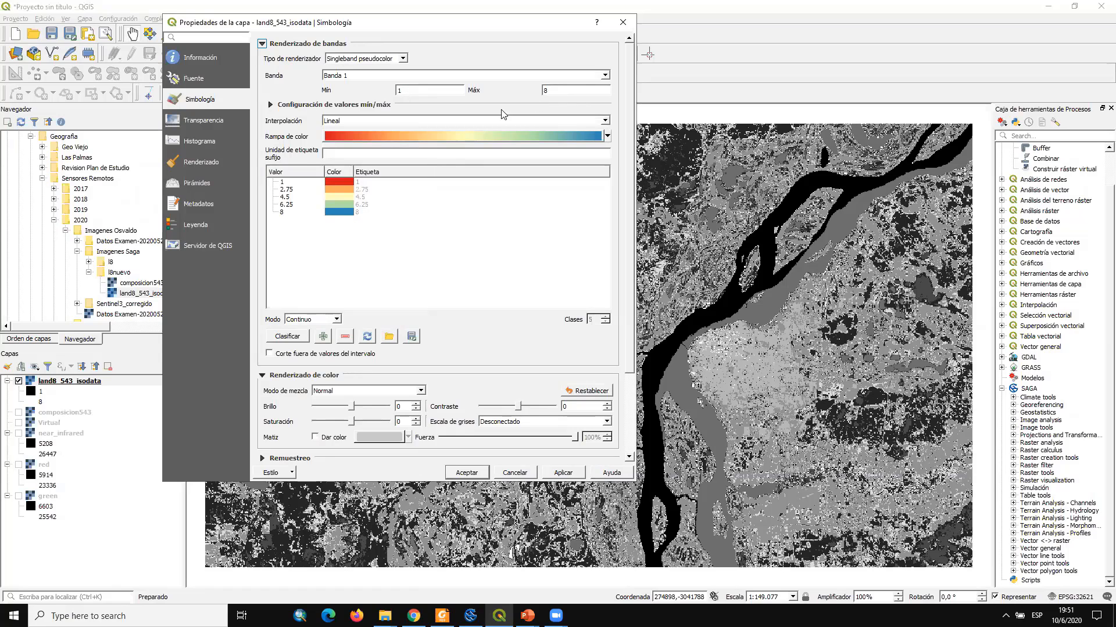
click(563, 472)
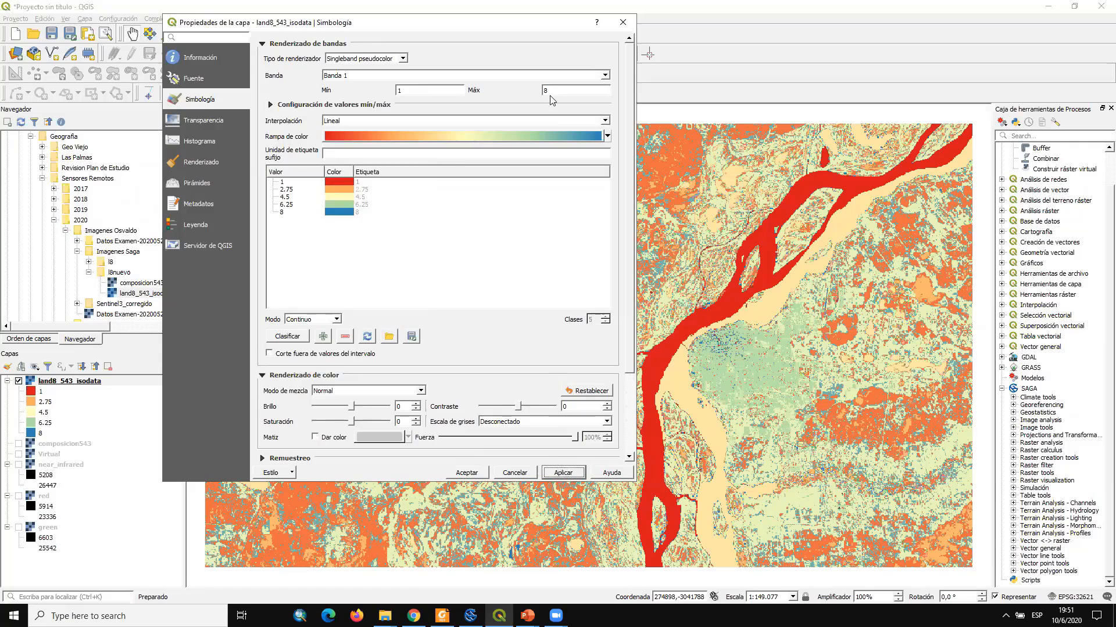
Switch the land8_543_isodata renderer to Paletted/Unique values with random colors, classify Banda 1 and apply the style
click(387, 75)
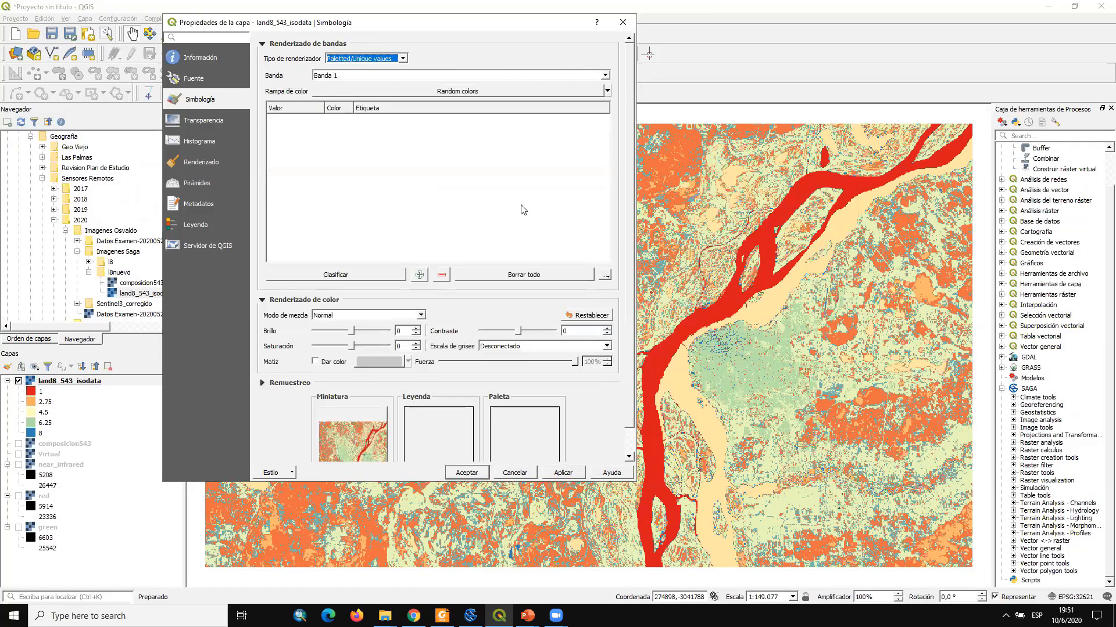
click(607, 91)
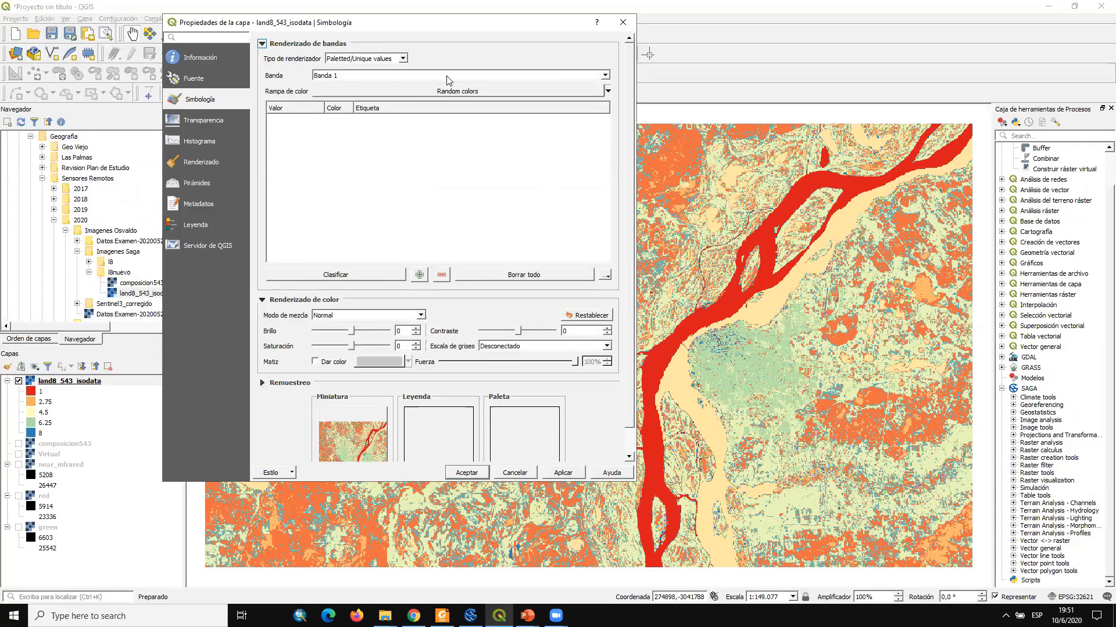
click(384, 120)
click(338, 280)
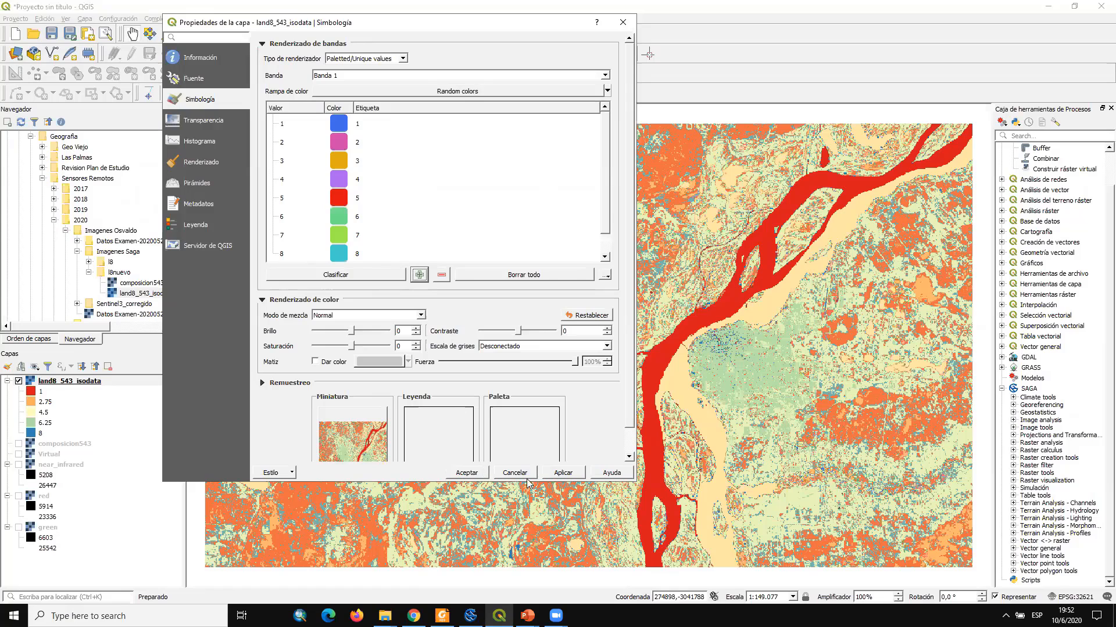
click(552, 475)
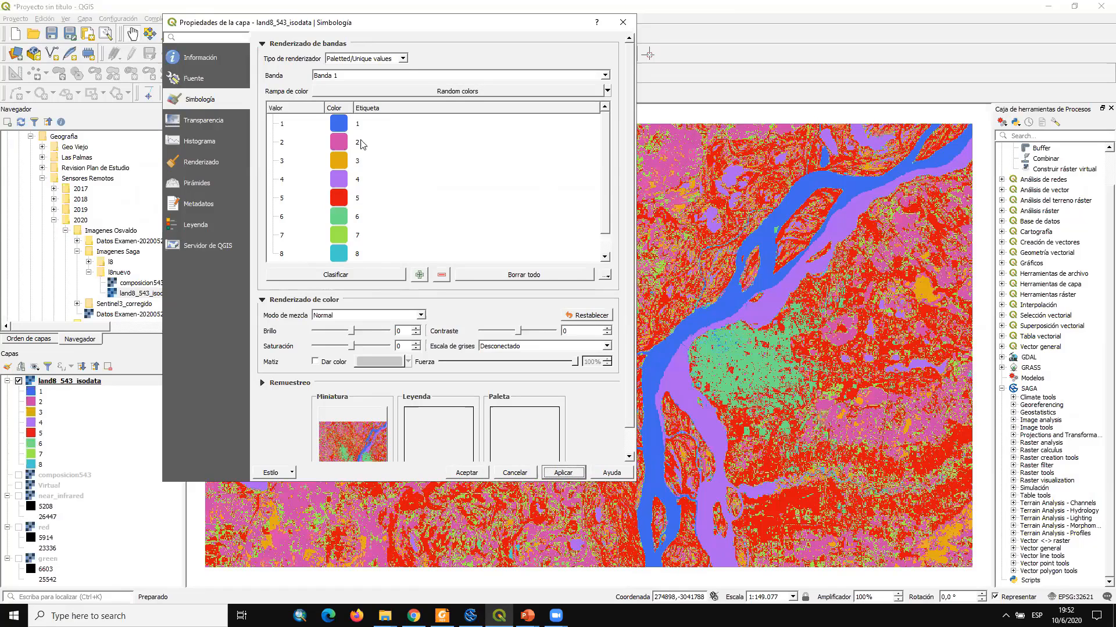
drag(429, 25, 353, 24)
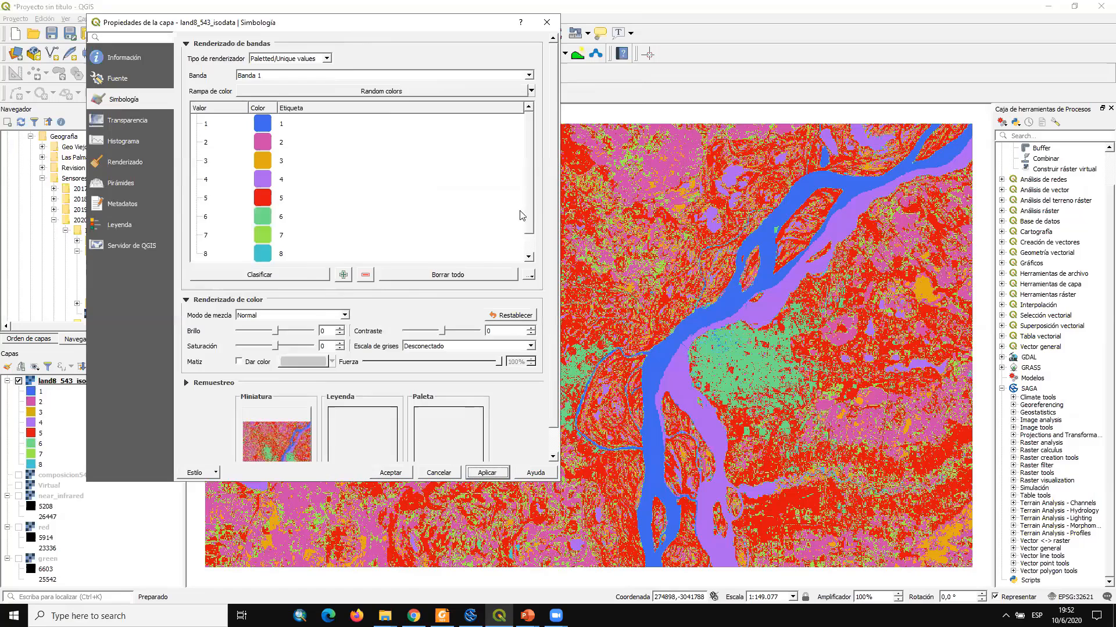
click(385, 473)
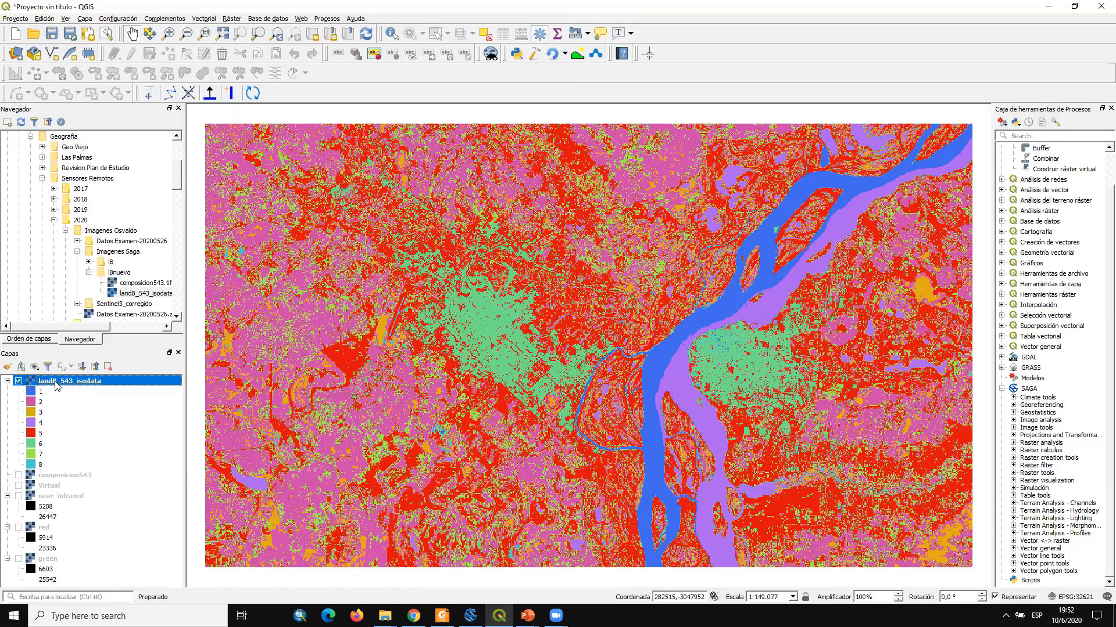
Shuffle the random class colors of land8_543_isodata twice and apply them to the map
double_click(32, 384)
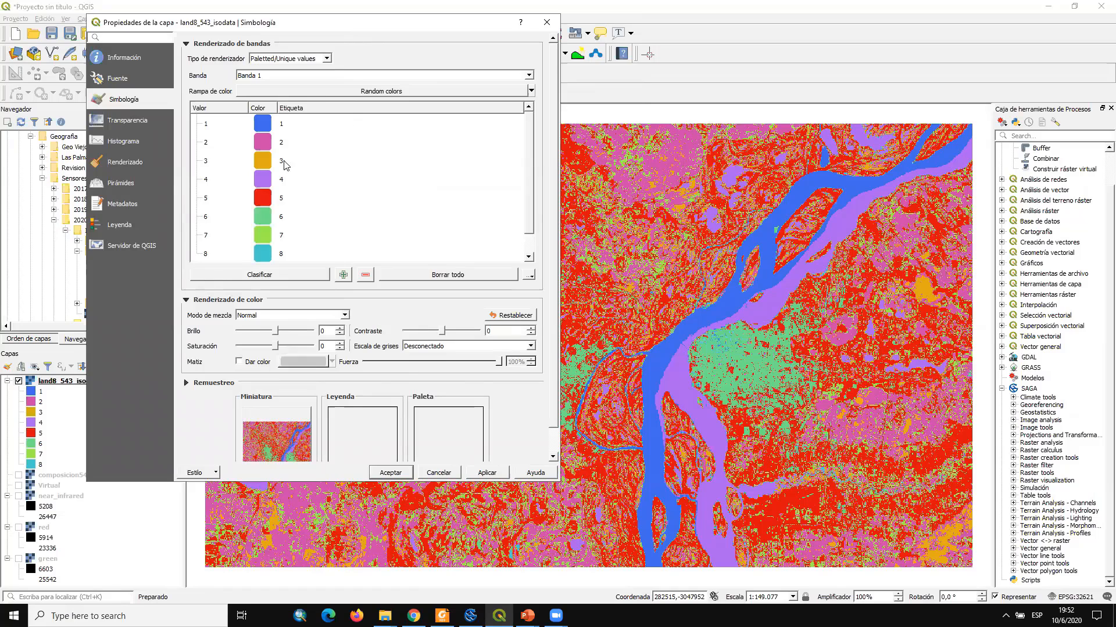
scroll(299, 191, down, 1)
scroll(408, 183, up, 2)
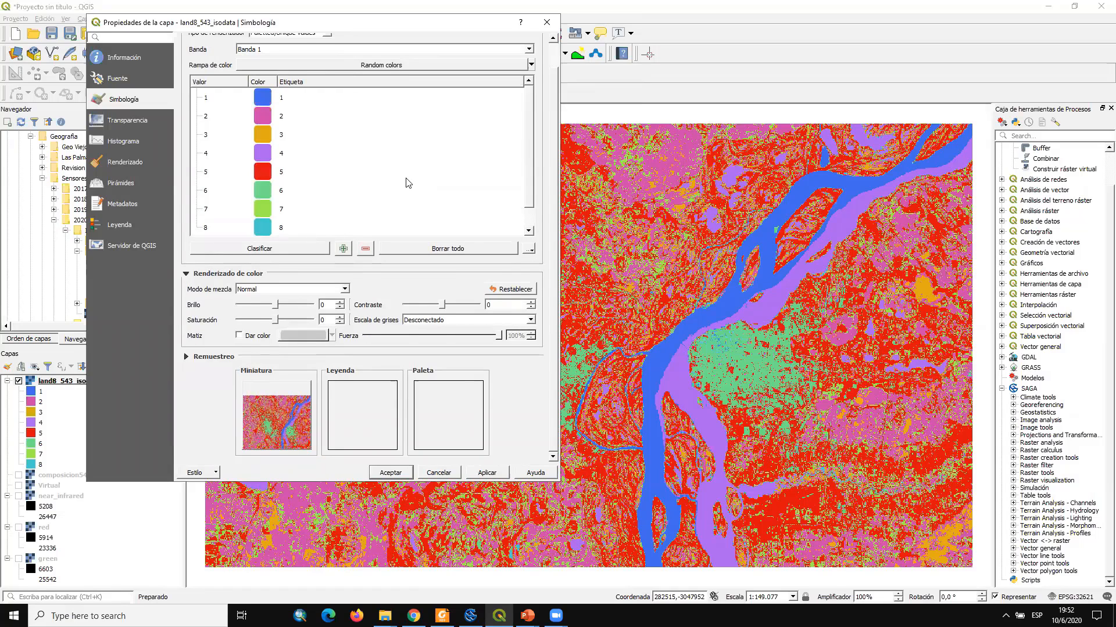
scroll(406, 182, up, 1)
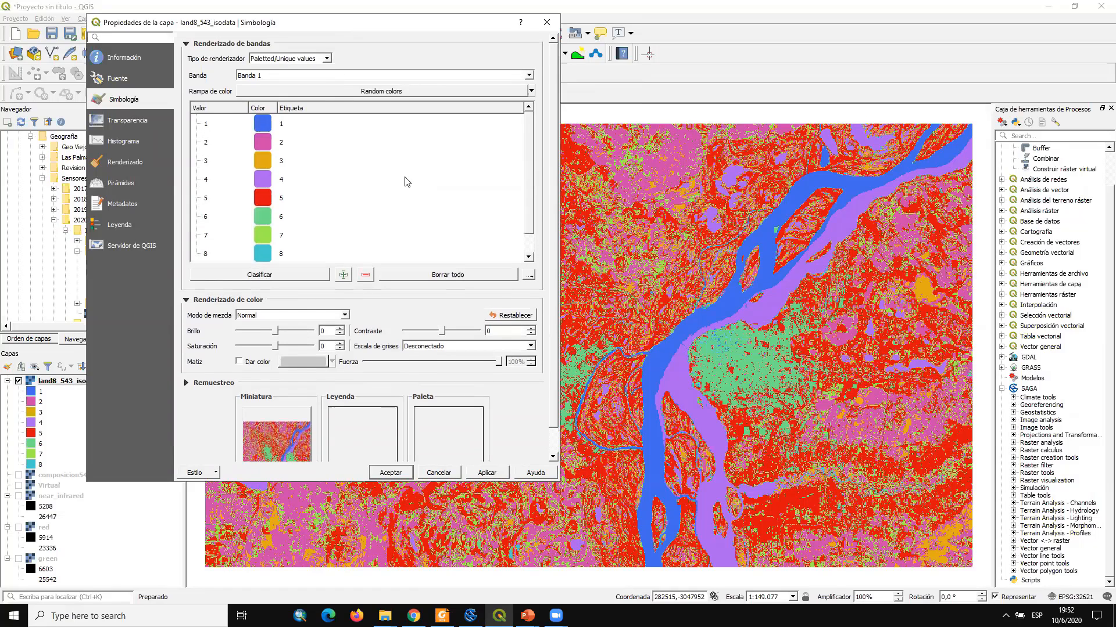
click(532, 92)
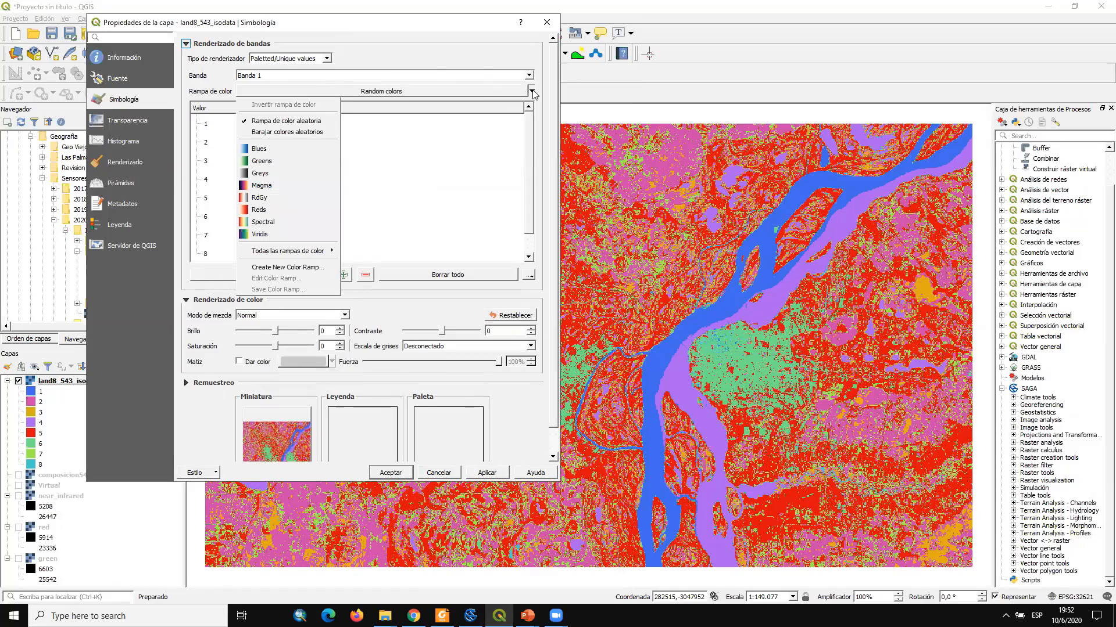
click(292, 135)
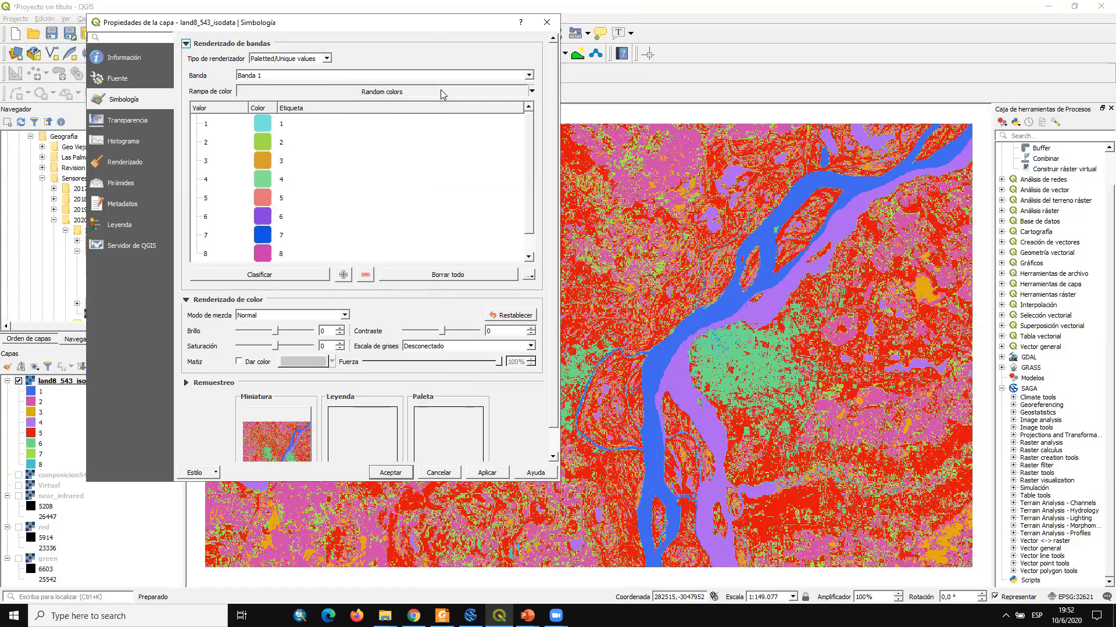
click(439, 91)
click(319, 135)
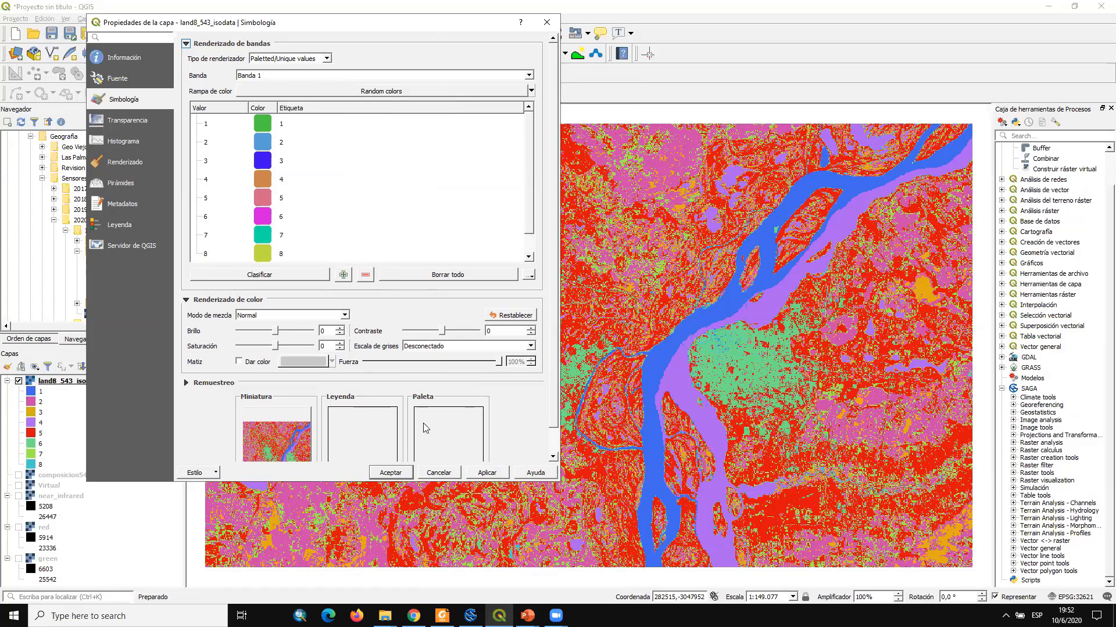
click(491, 473)
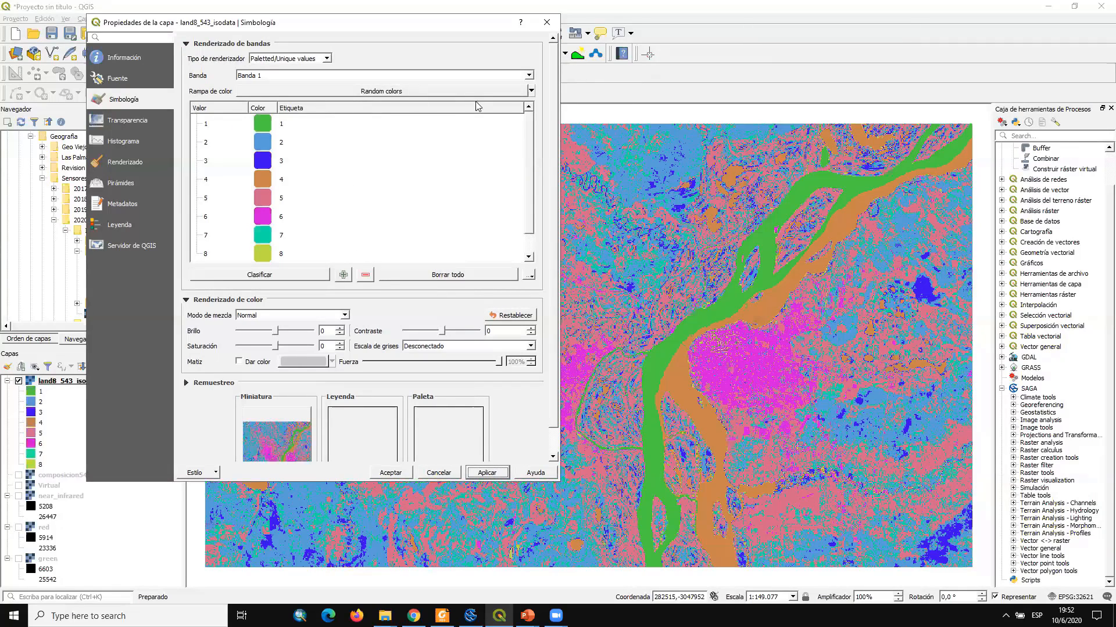
Assign the Spectral color ramp to the unique-value classes of land8_543_isodata and accept the symbology
click(529, 76)
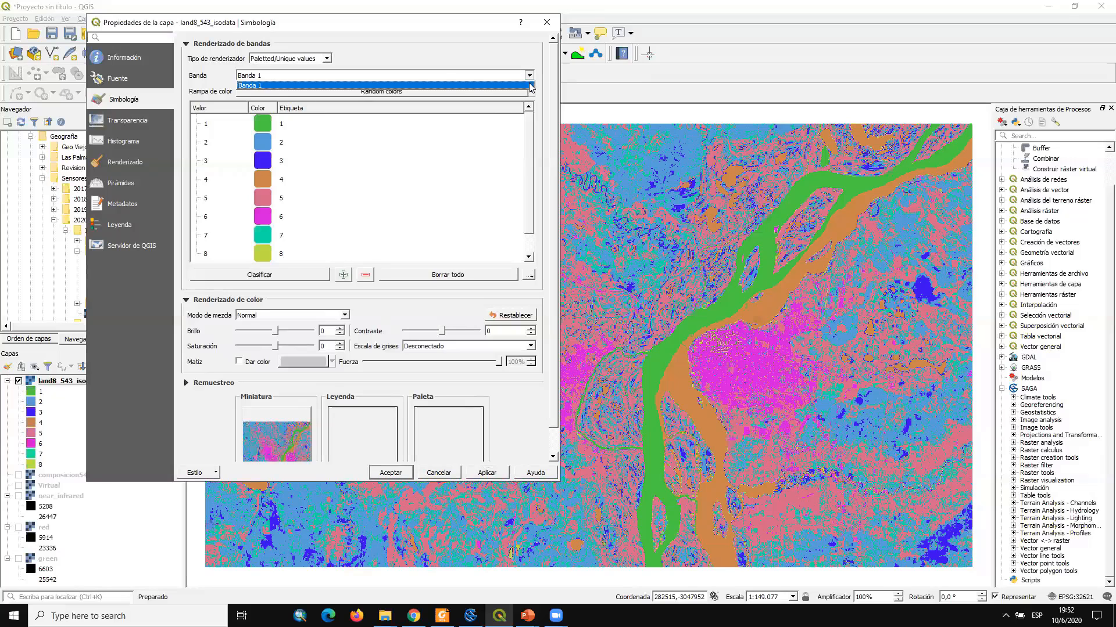
click(529, 92)
click(269, 223)
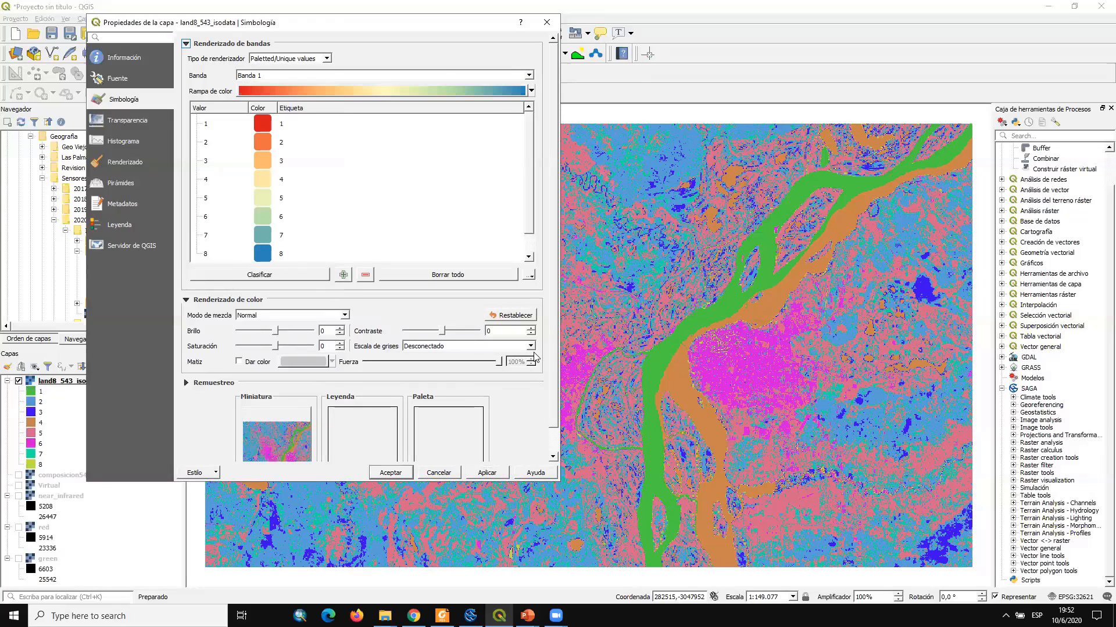
click(474, 475)
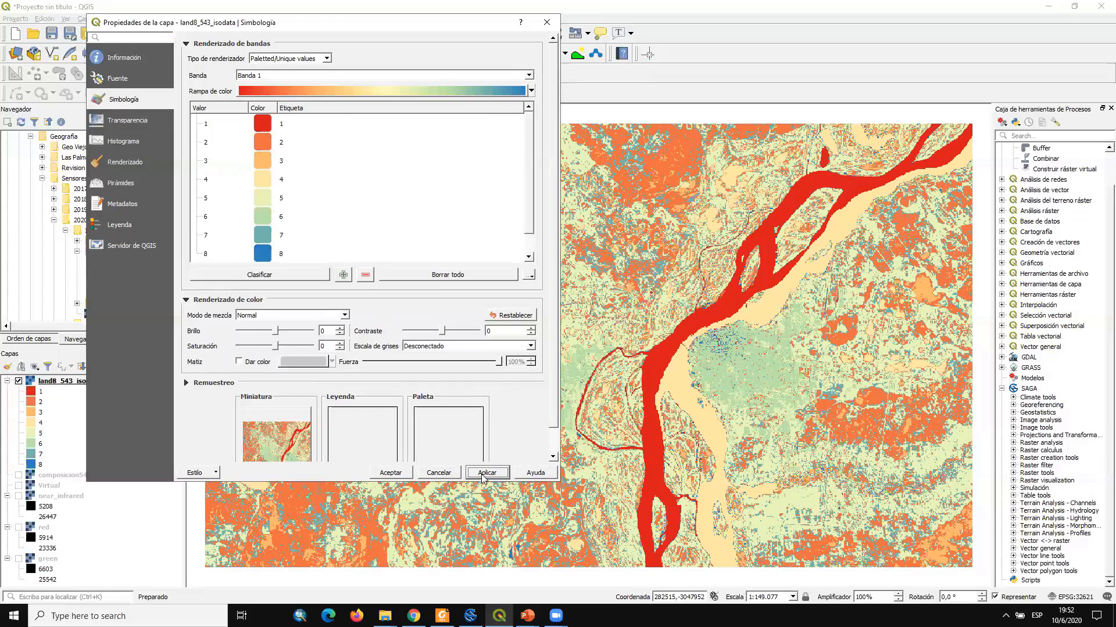
click(386, 471)
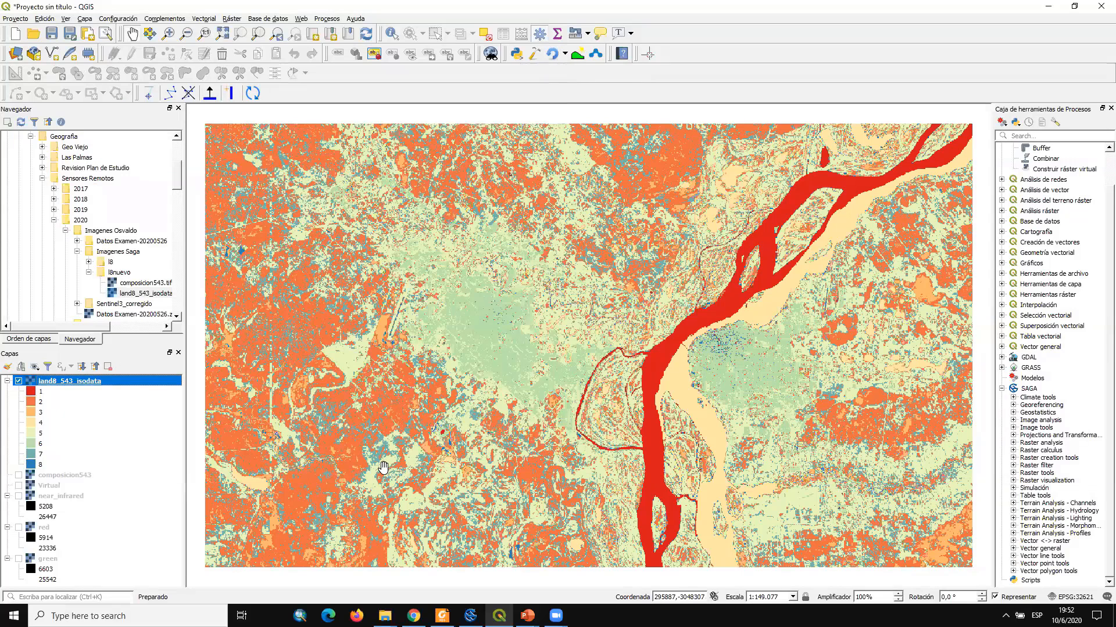
Show composicion543 beneath land8_543_isodata and toggle the classified layer to compare it with the composite
scroll(407, 312, down, 1)
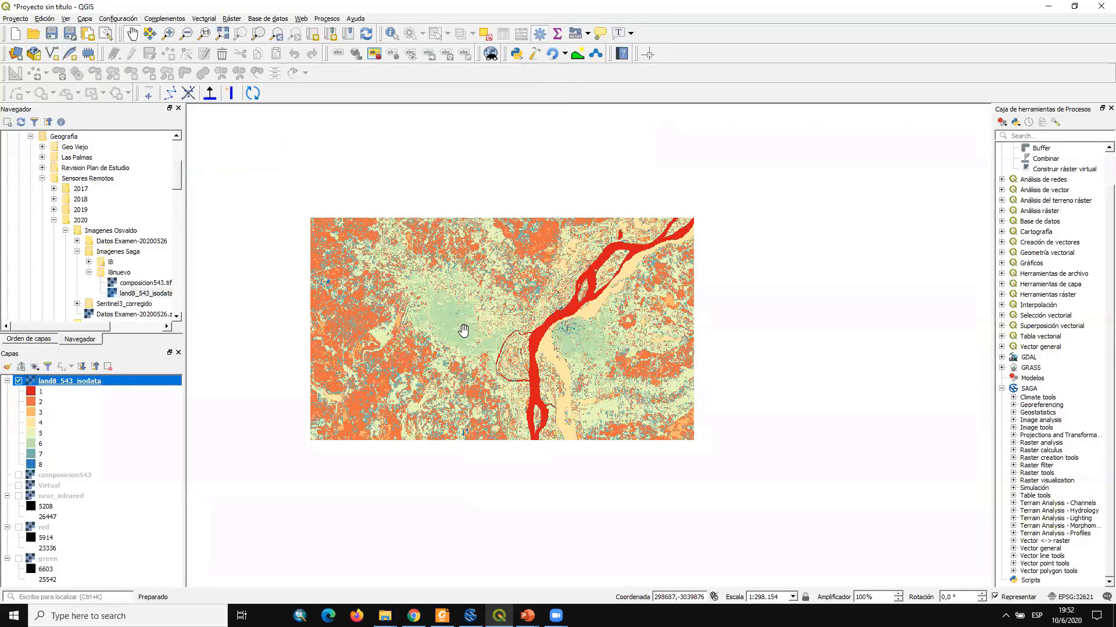
click(19, 476)
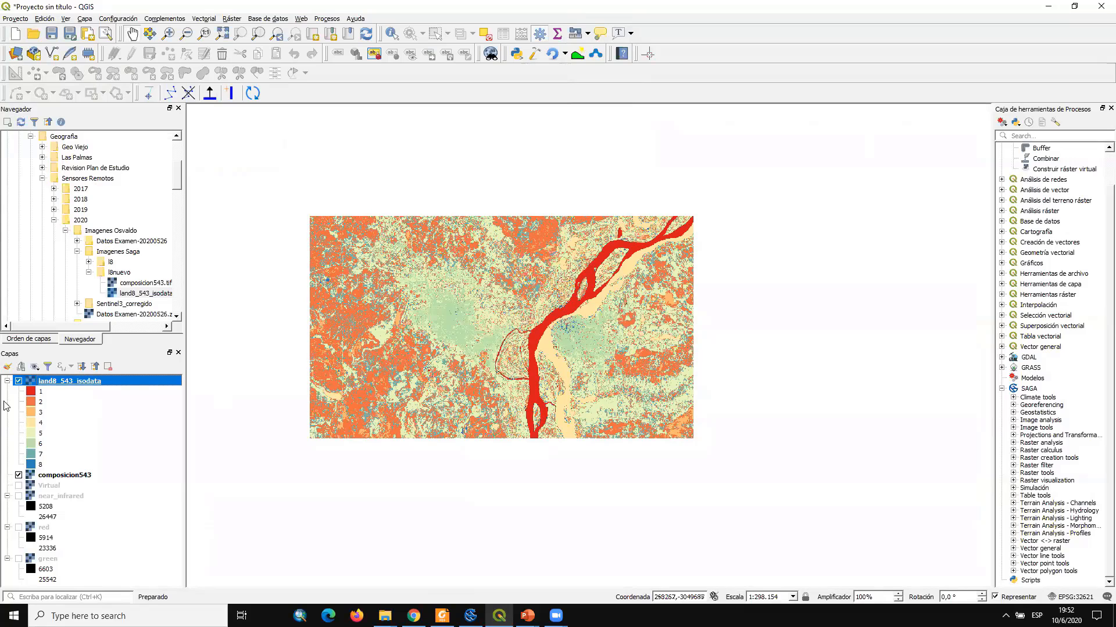
click(18, 382)
click(18, 382)
click(18, 382)
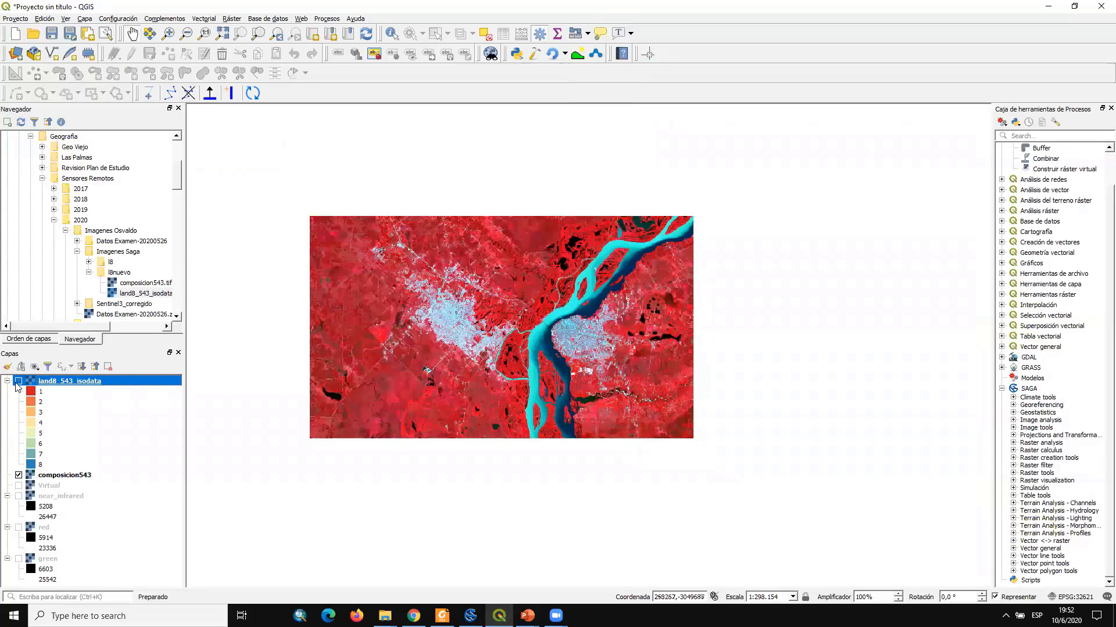
Hide composicion543, show the Virtual layer instead and turn land8_543_isodata back on over it
click(19, 475)
click(19, 486)
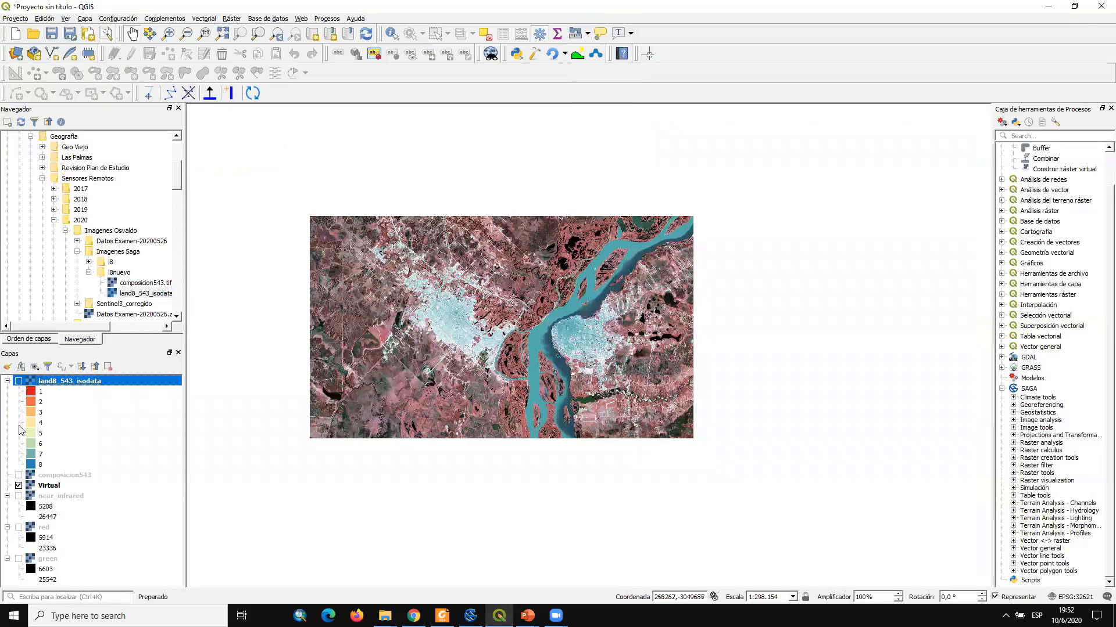
click(19, 381)
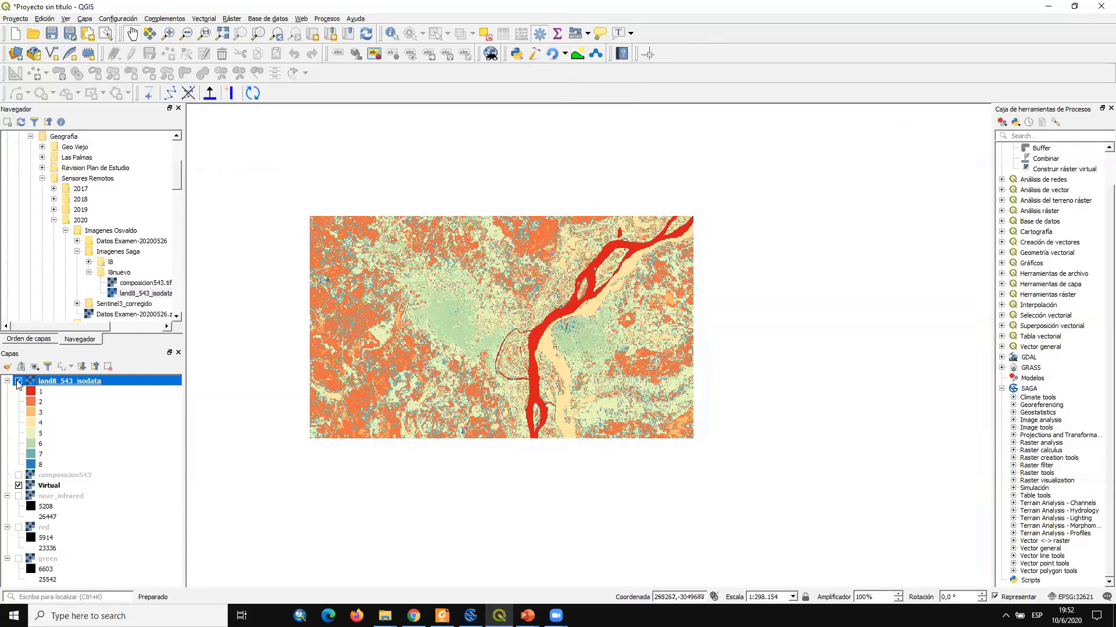
Compare the classes around the city with the Virtual image by switching land8_543_isodata off and on
scroll(420, 291, up, 1)
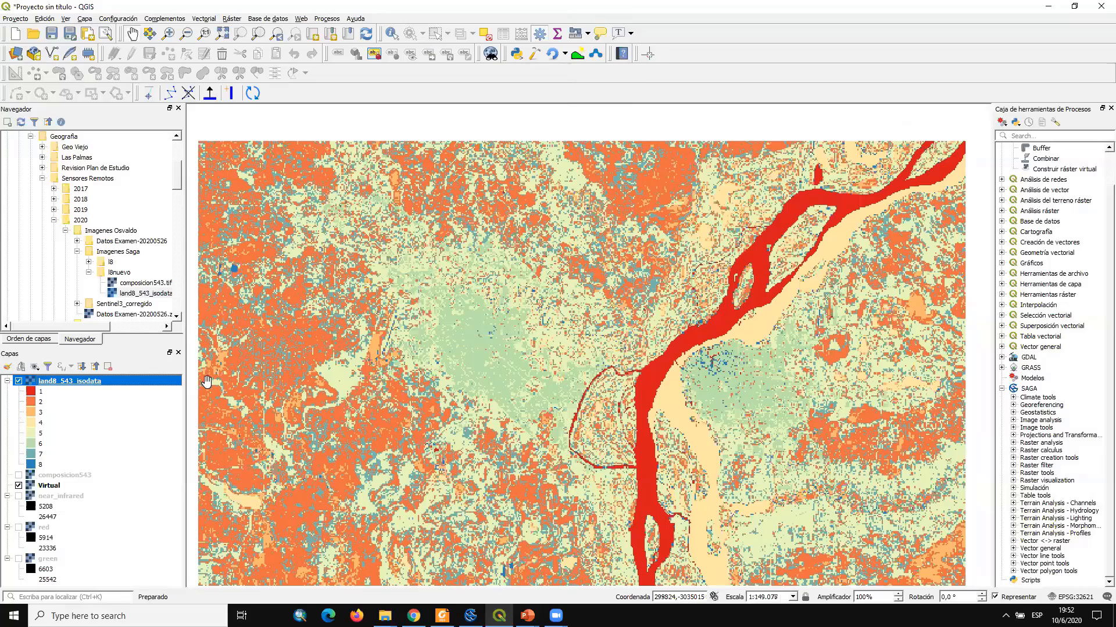
click(19, 382)
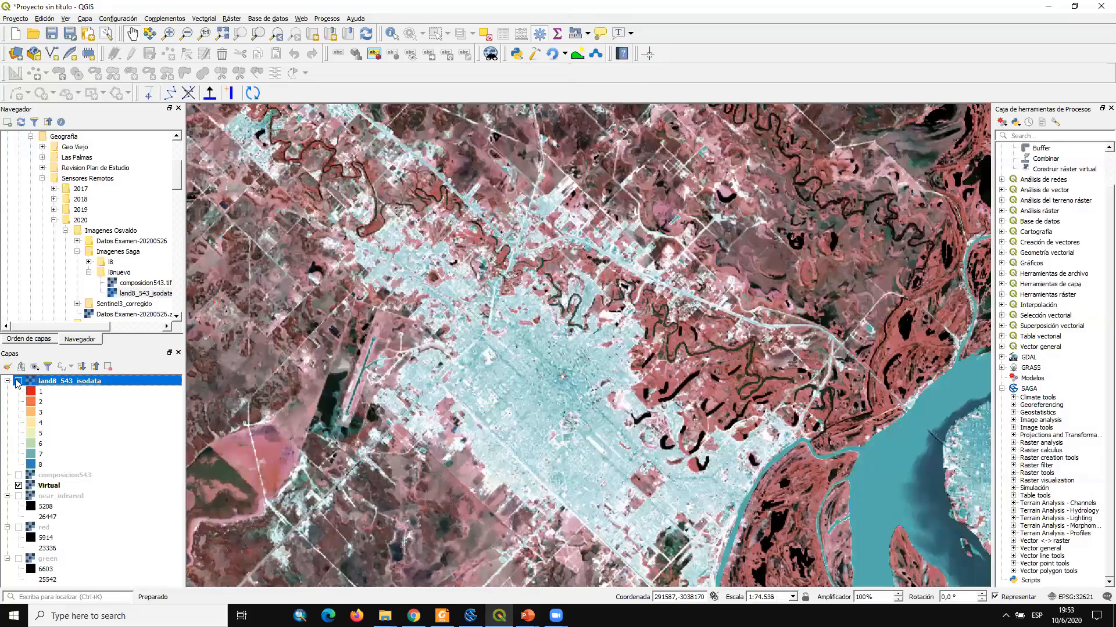
click(19, 382)
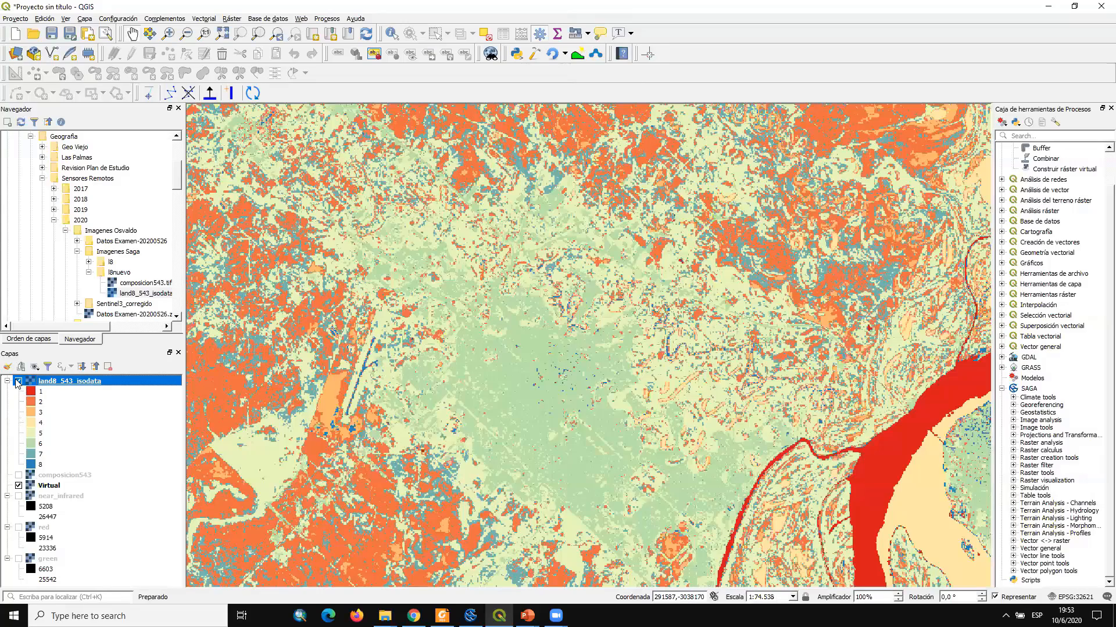
click(19, 381)
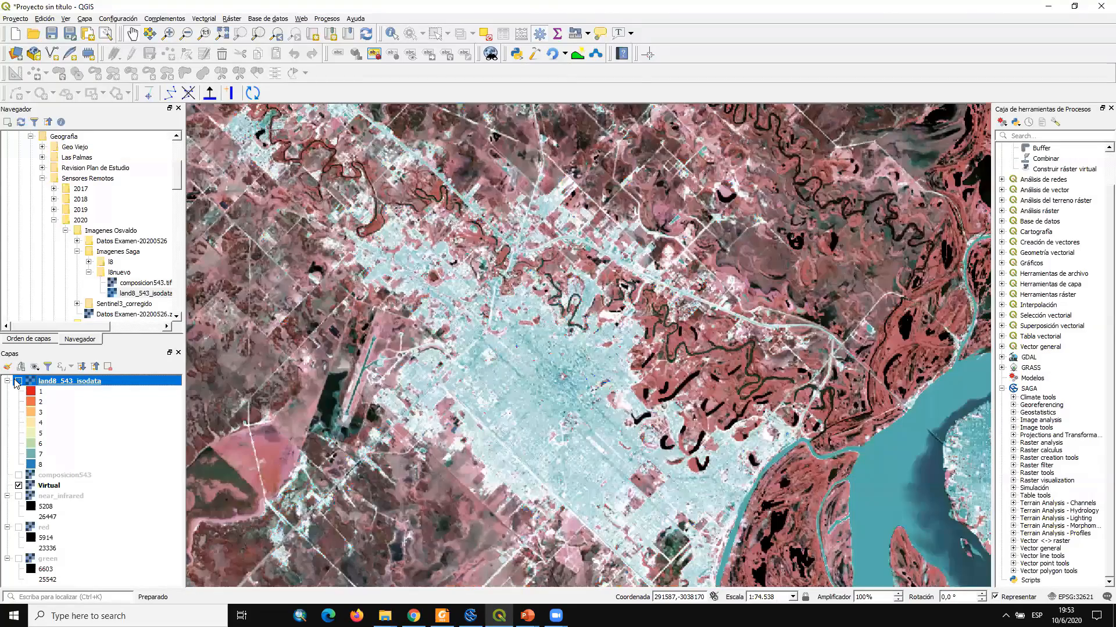
click(19, 382)
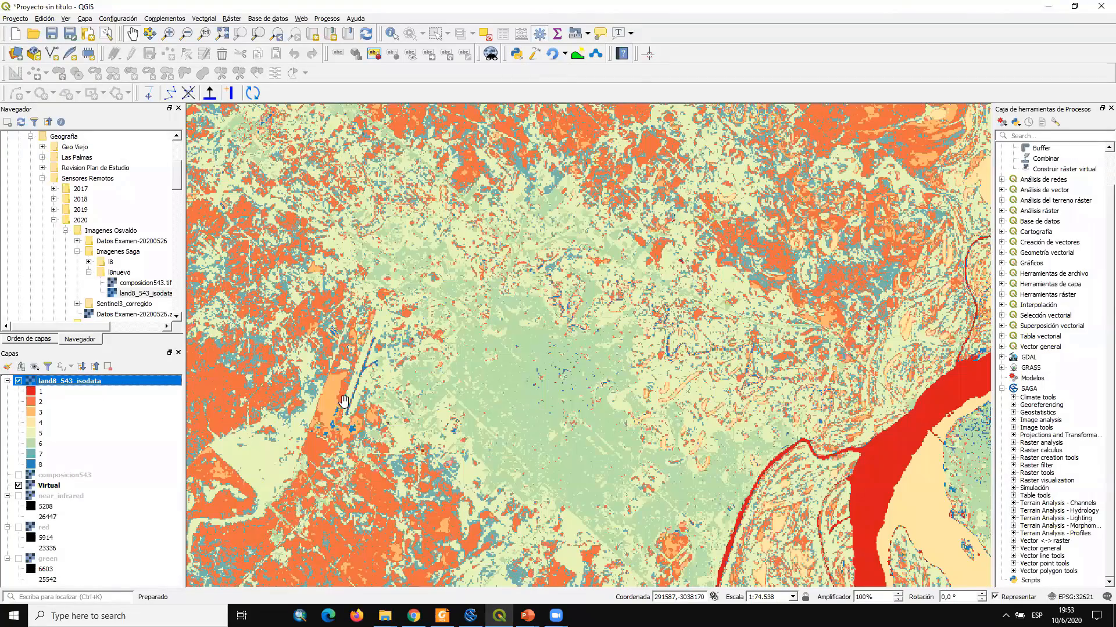
Remove classes 2 to 8 from the land8_543_isodata symbology, apply it and inspect class 1 along the river
double_click(37, 384)
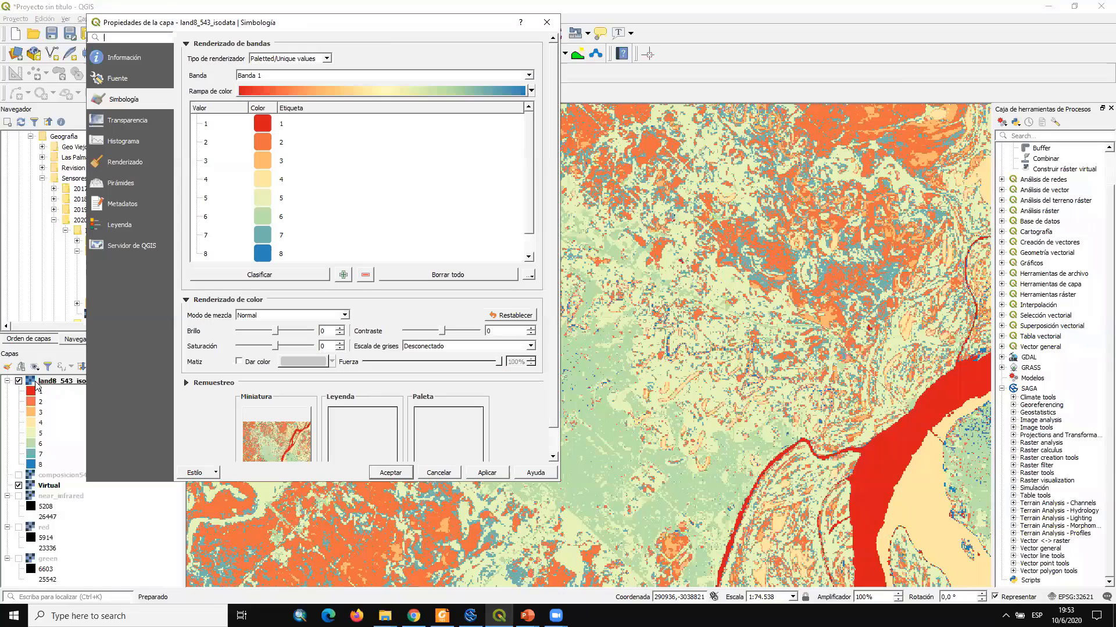
click(288, 142)
scroll(298, 212, down, 1)
shift+click(290, 221)
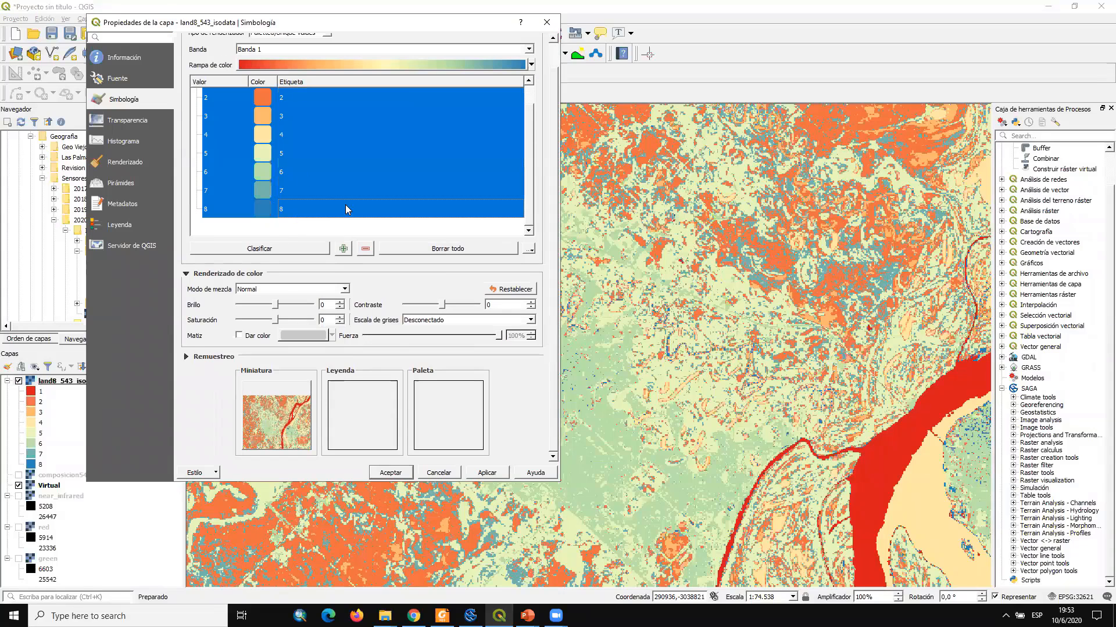
scroll(286, 152, up, 1)
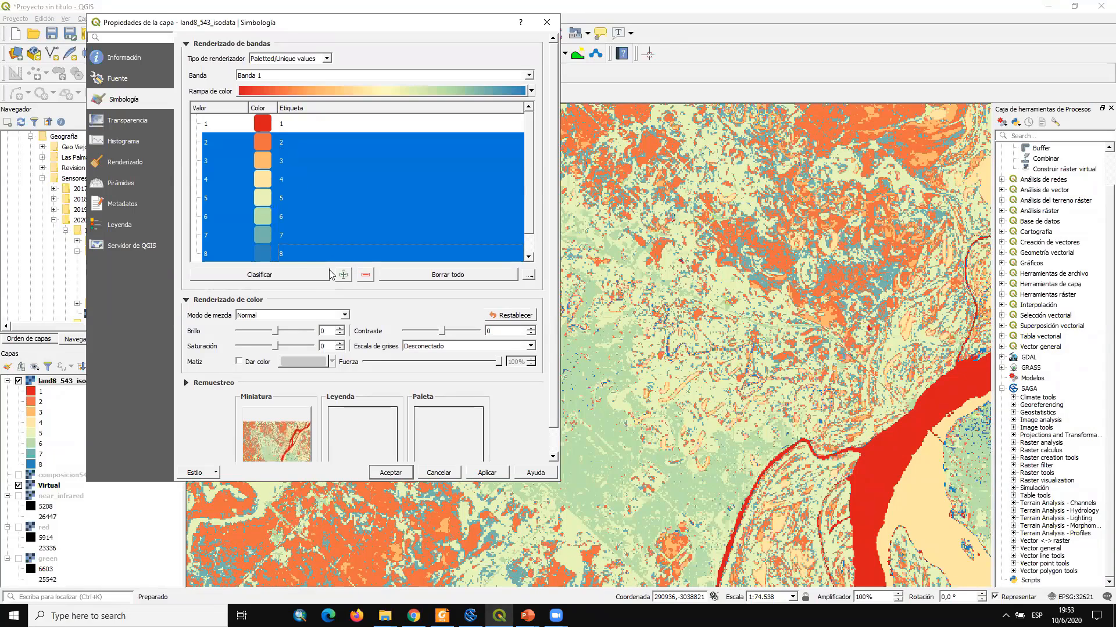
click(367, 276)
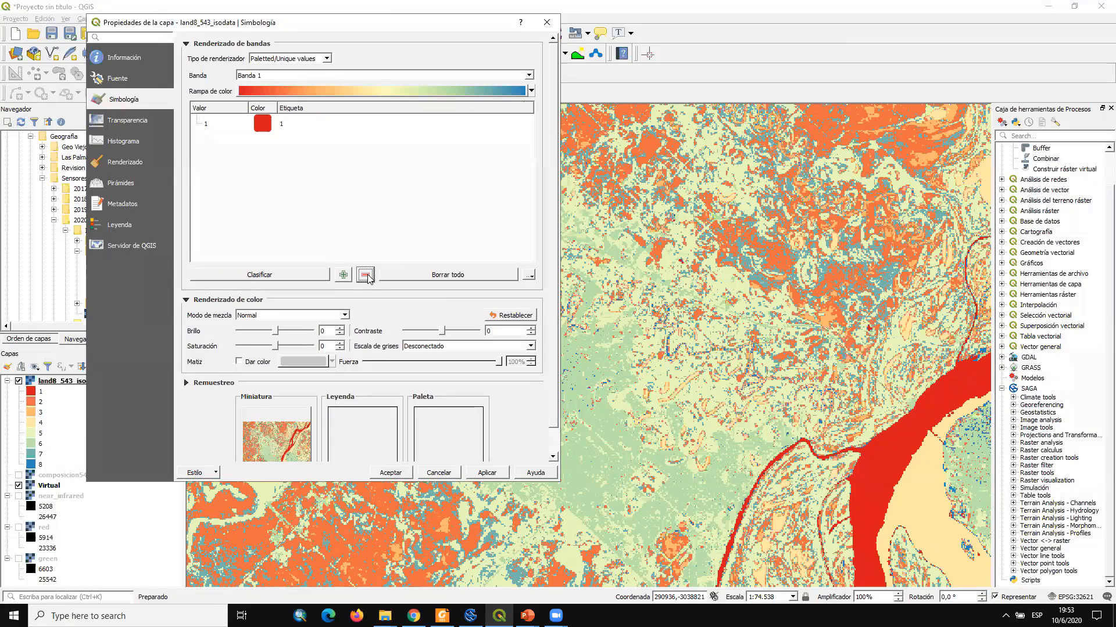
click(495, 474)
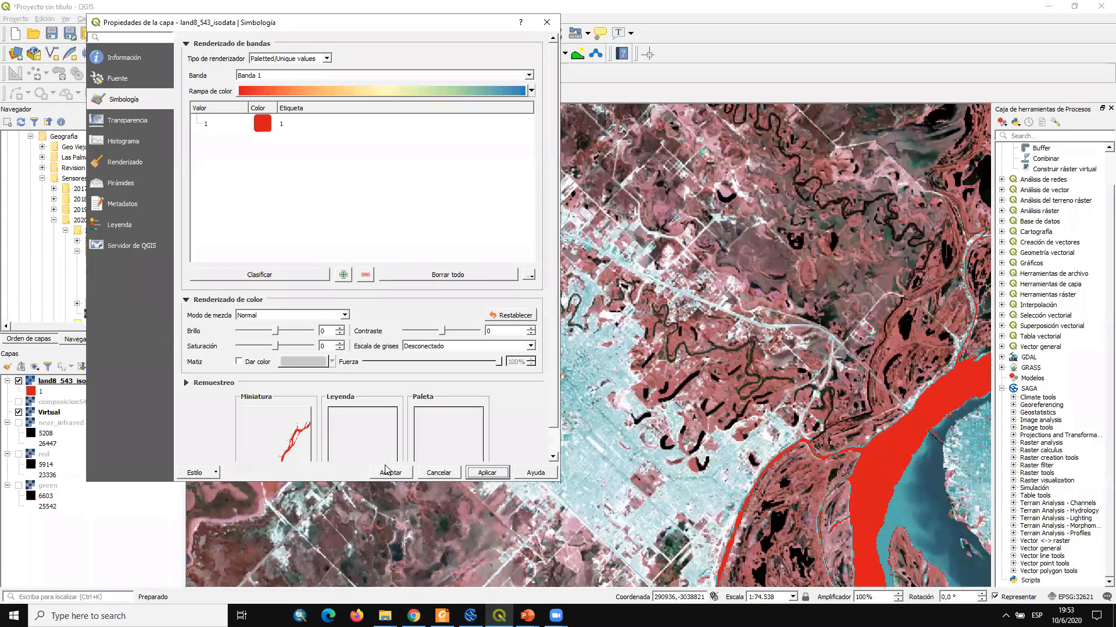
scroll(642, 291, up, 2)
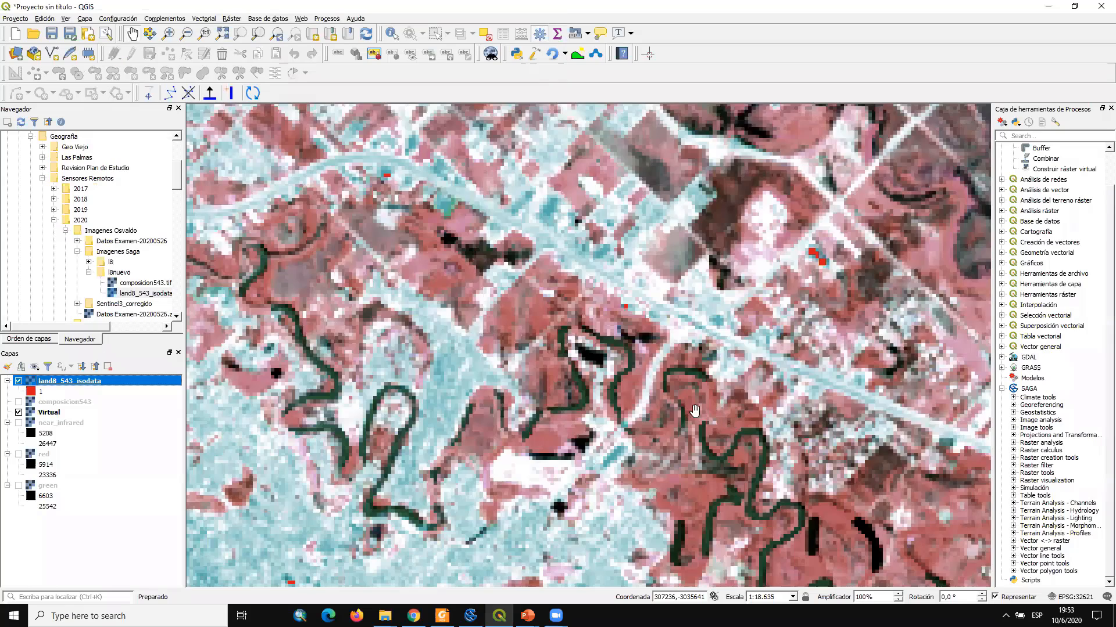
scroll(717, 393, down, 3)
drag(848, 465, 610, 286)
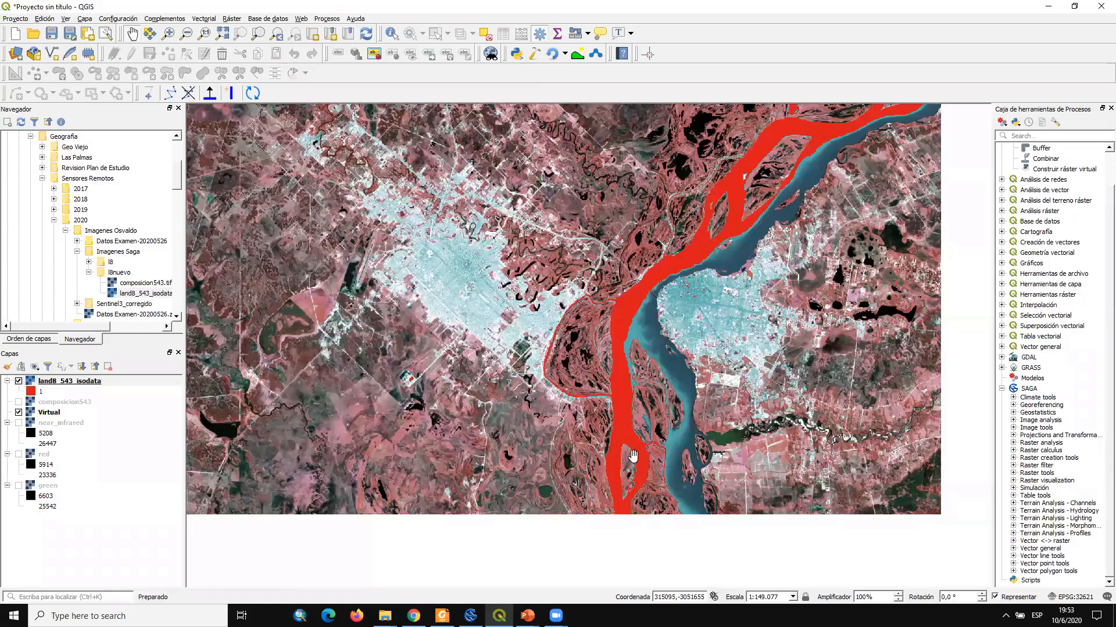
scroll(622, 336, up, 1)
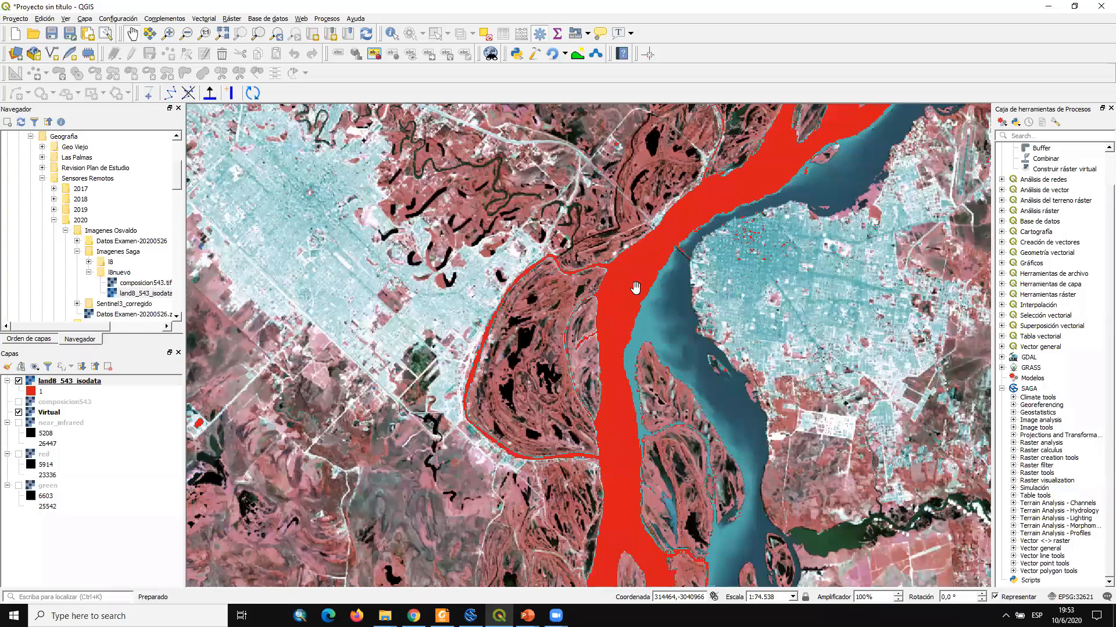
drag(651, 269, 652, 349)
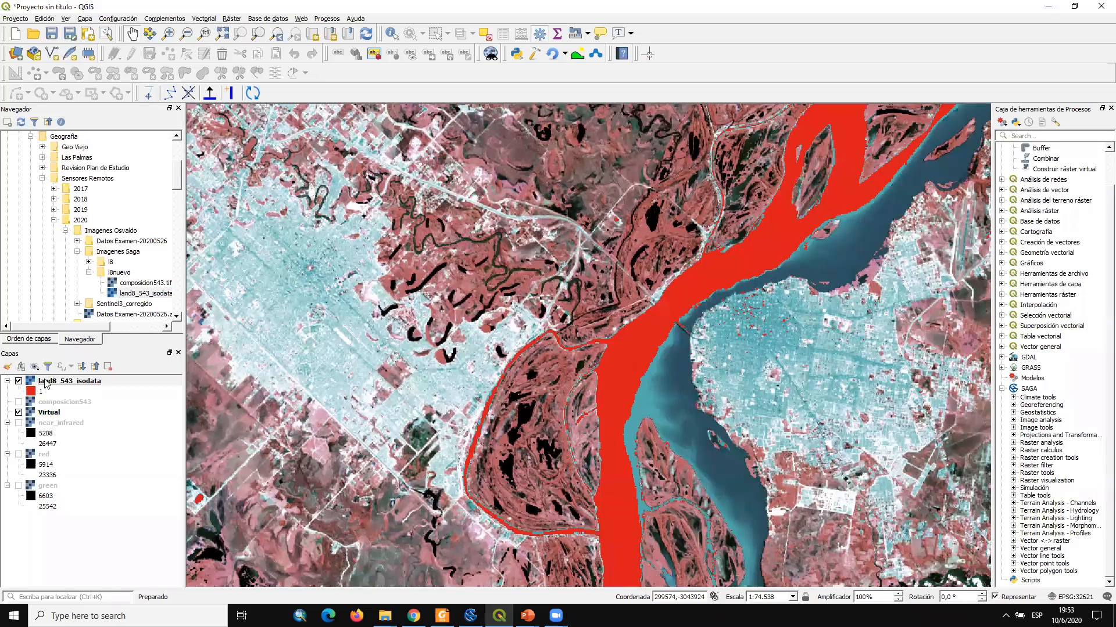
Add class entries 2 to 8 back to the land8_543_isodata symbology, removing the surplus entry 9
double_click(35, 383)
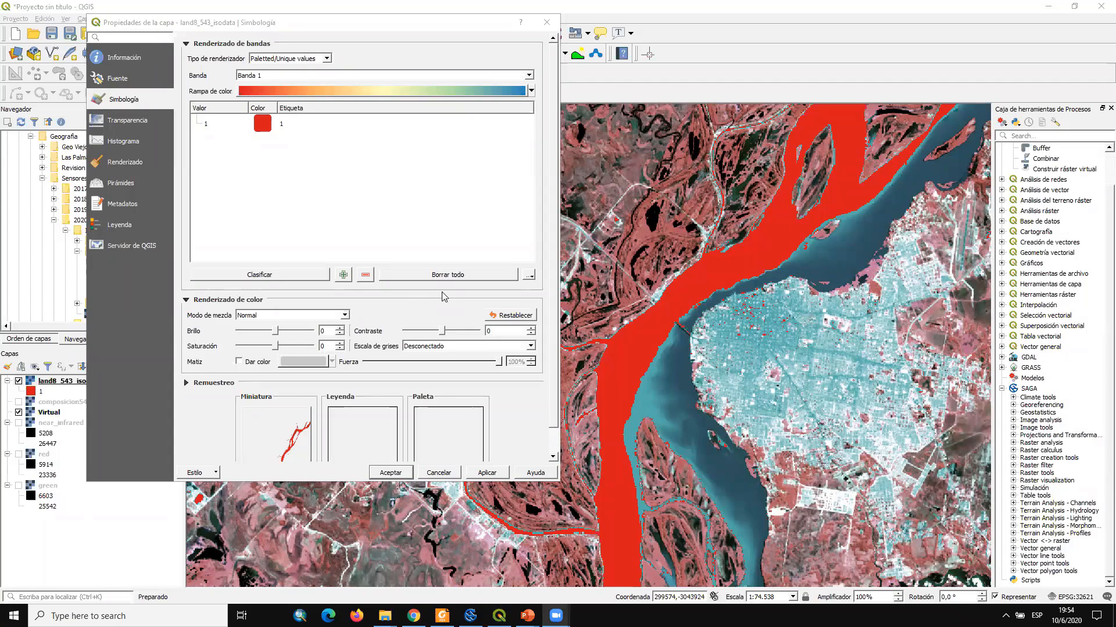
click(344, 276)
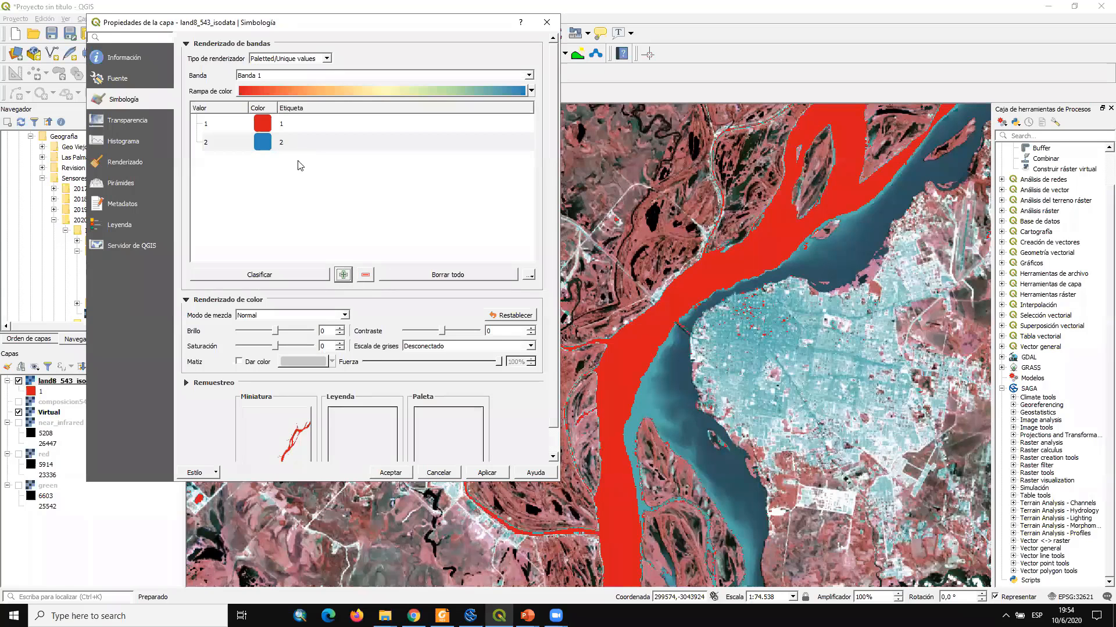
click(341, 276)
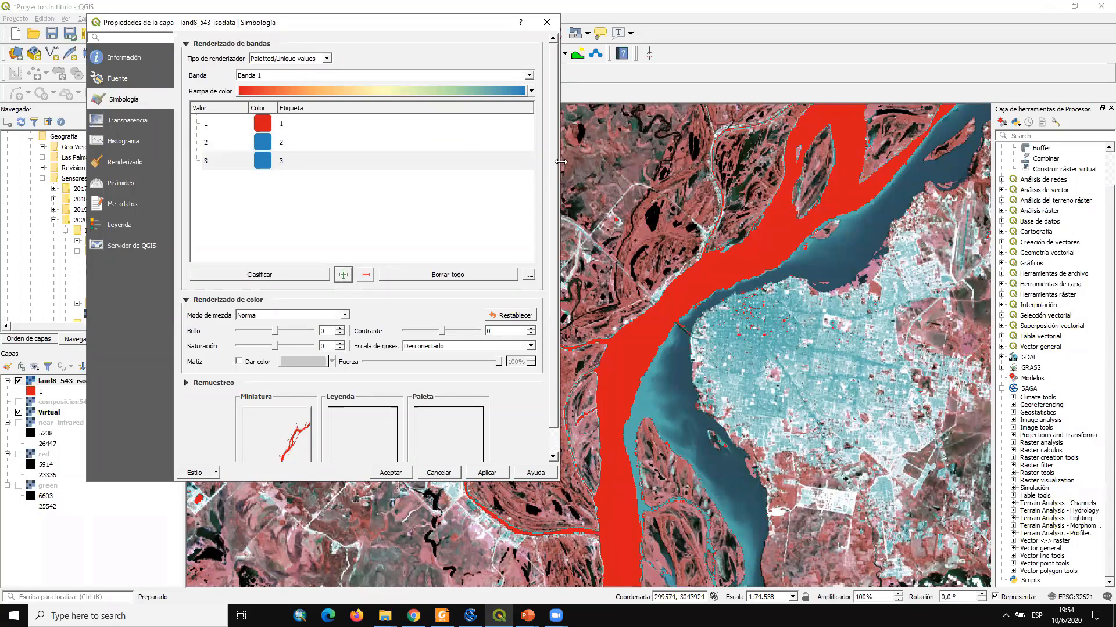
double_click(342, 278)
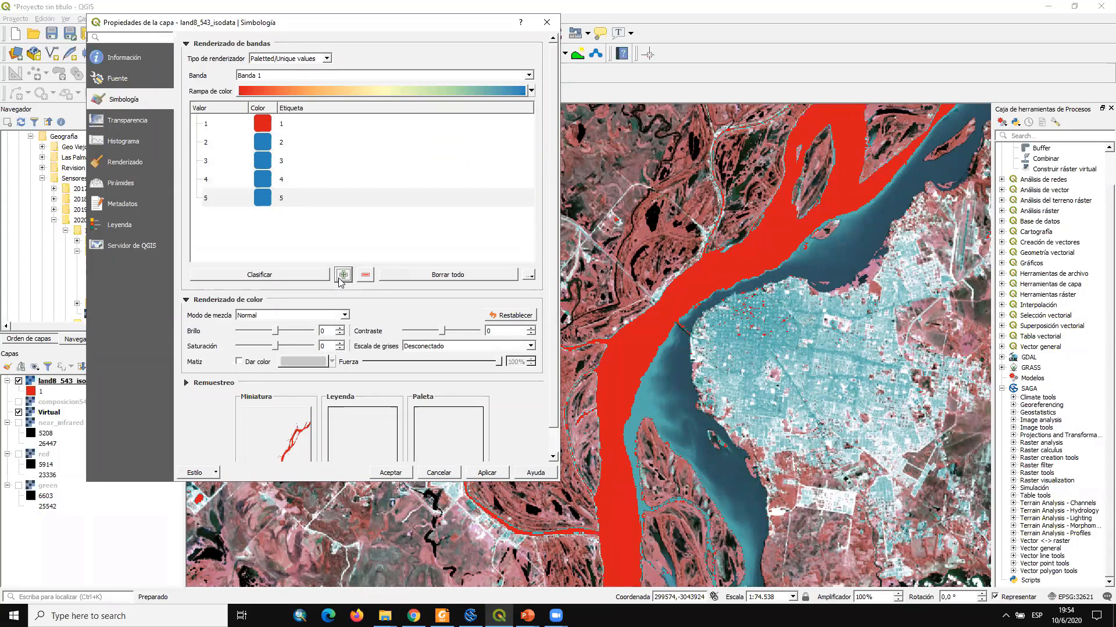
double_click(342, 278)
double_click(342, 277)
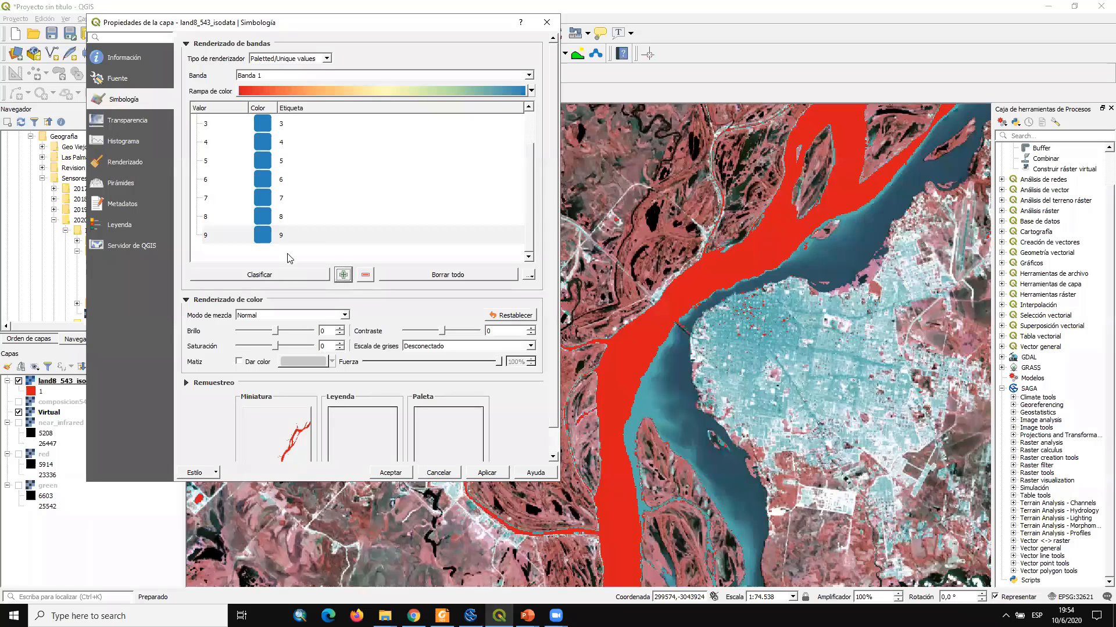
click(305, 236)
click(365, 278)
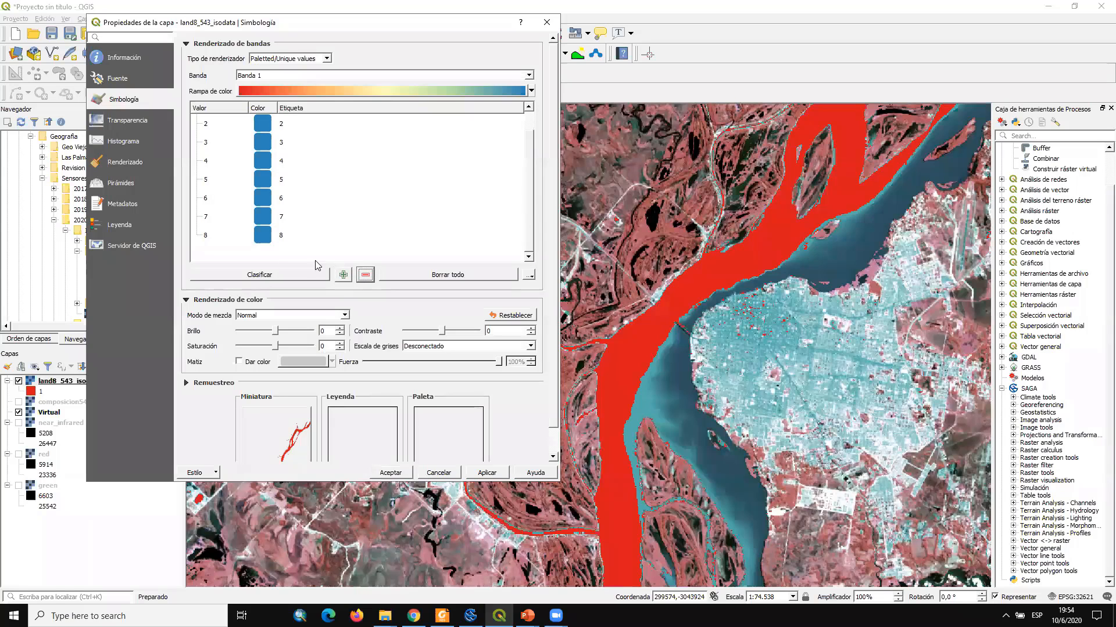
Remove classes 3 to 8 from the land8_543_isodata symbology, keeping classes 1 and 2, and accept it
click(300, 248)
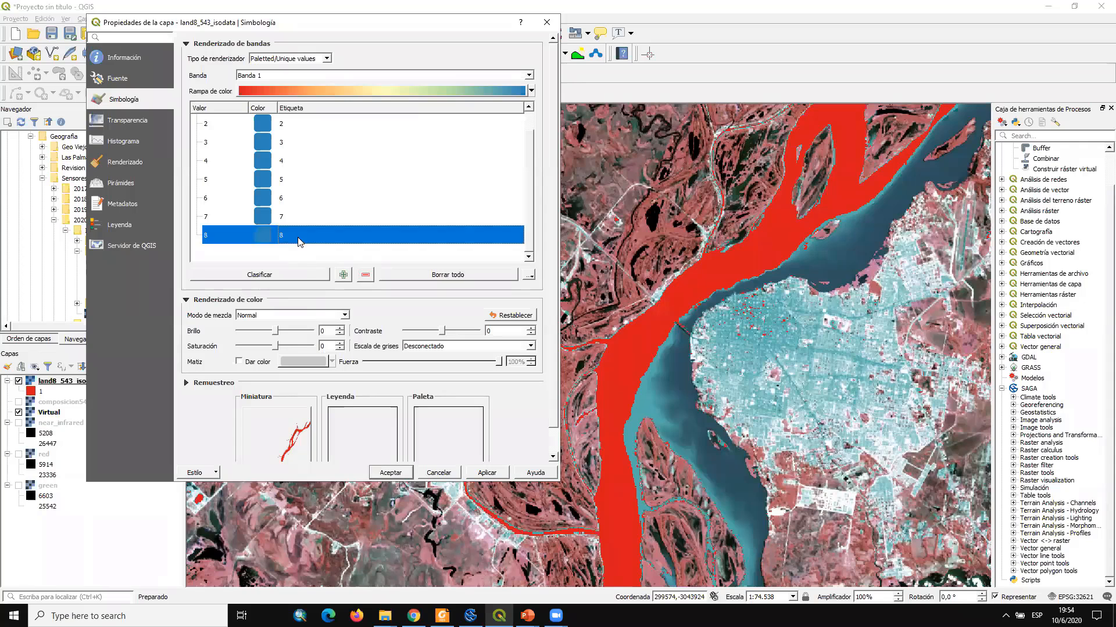
shift+click(234, 161)
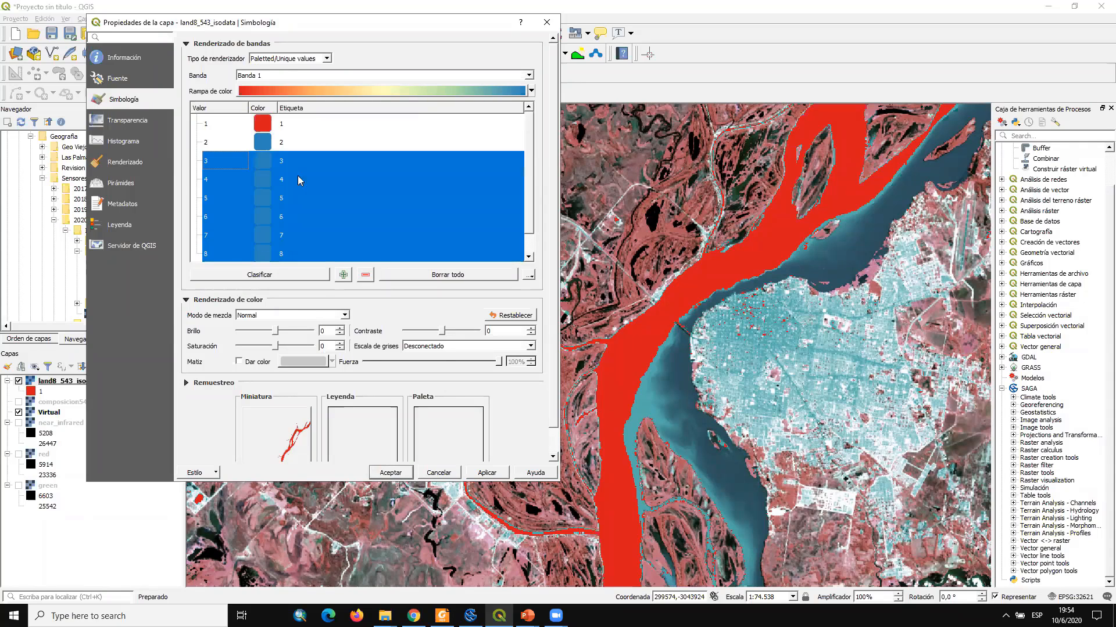
click(368, 274)
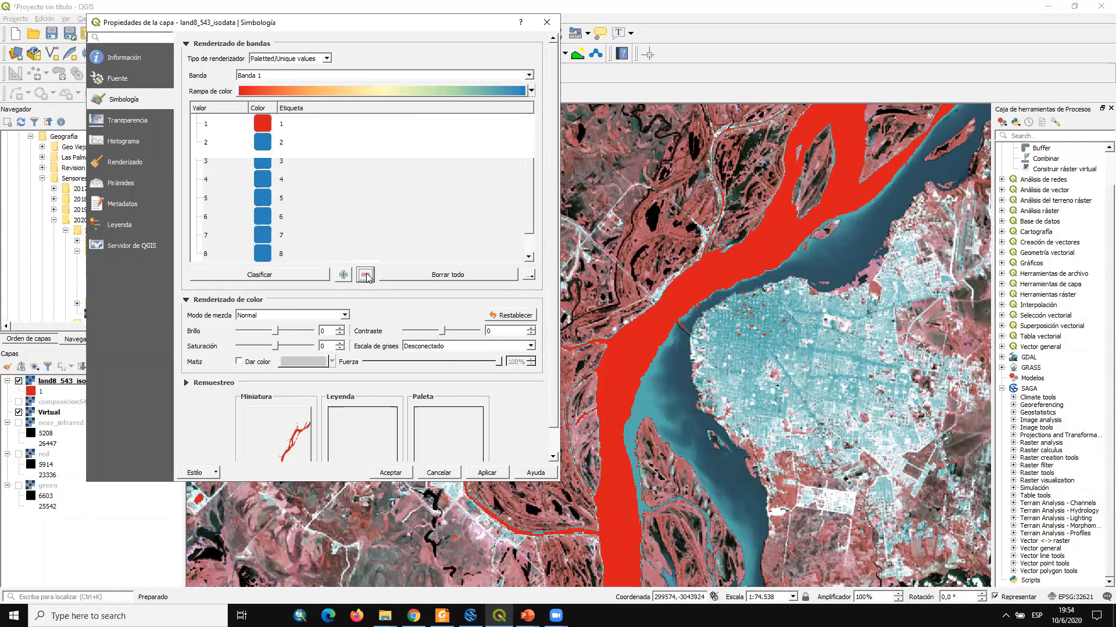
click(312, 275)
click(487, 473)
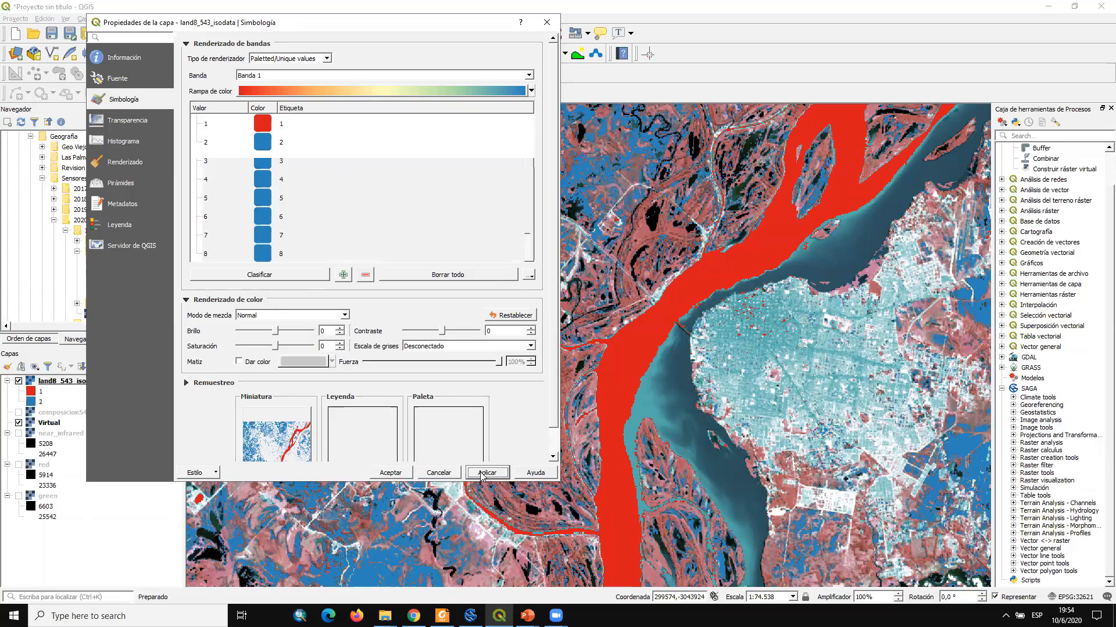
click(391, 473)
Examine what class 2 covers by toggling land8_543_isodata over the Virtual image close up
scroll(608, 314, up, 1)
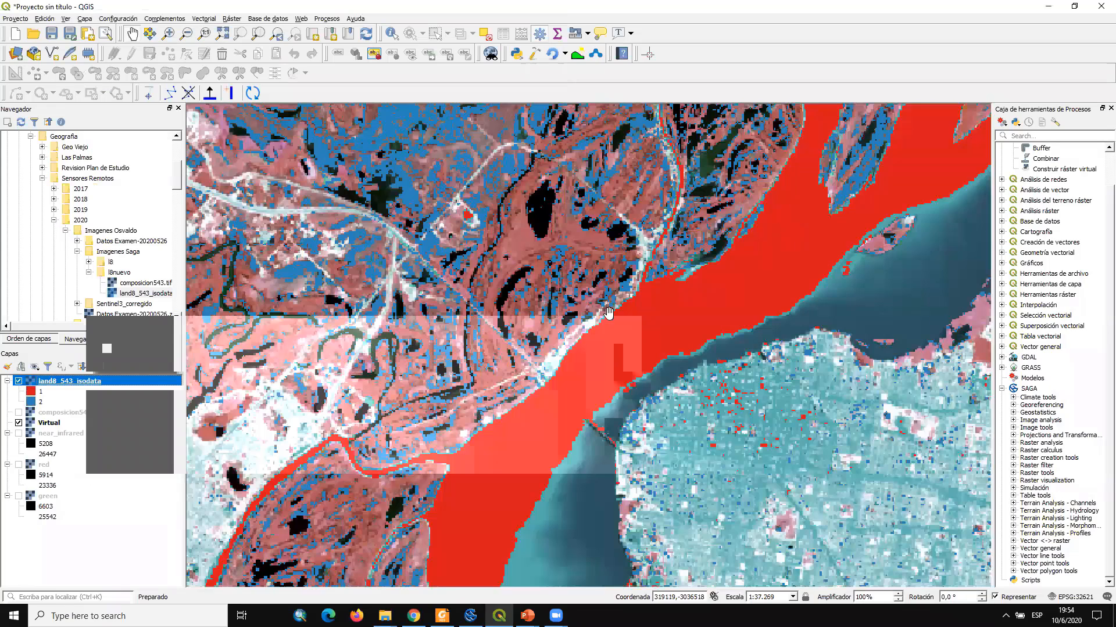
scroll(609, 313, down, 1)
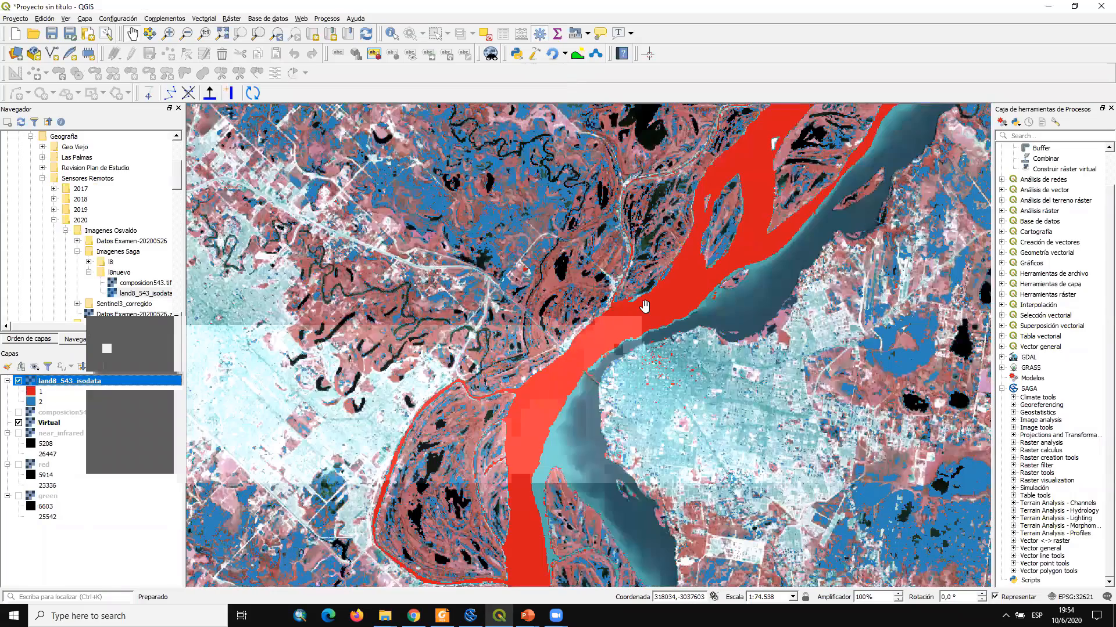
scroll(552, 412, down, 1)
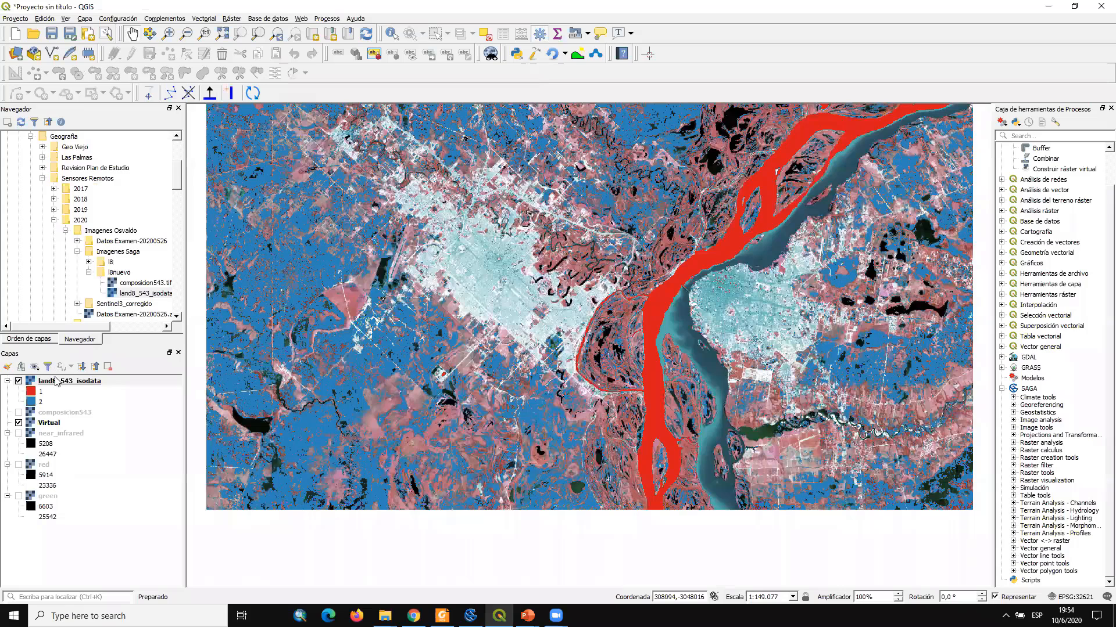
click(20, 382)
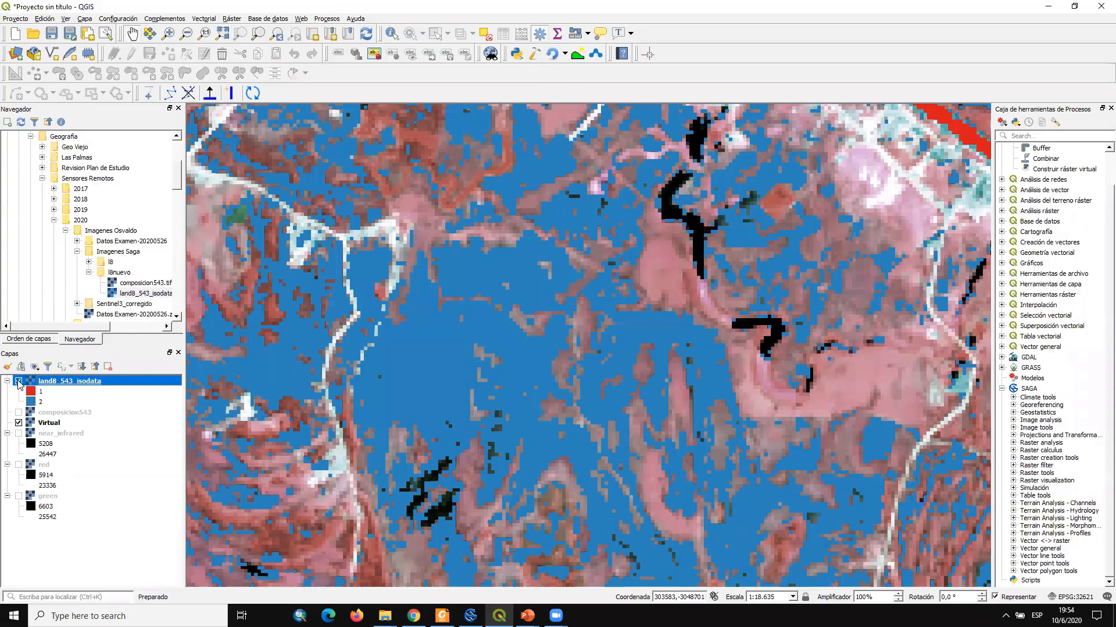
click(19, 381)
click(19, 381)
click(19, 381)
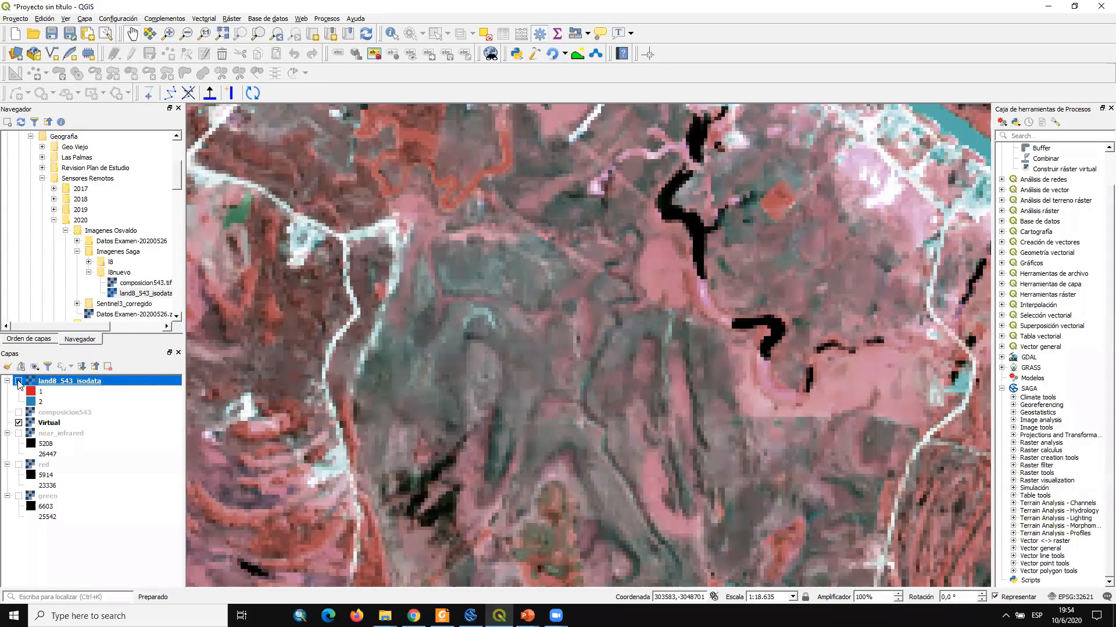
click(19, 382)
scroll(577, 320, up, 1)
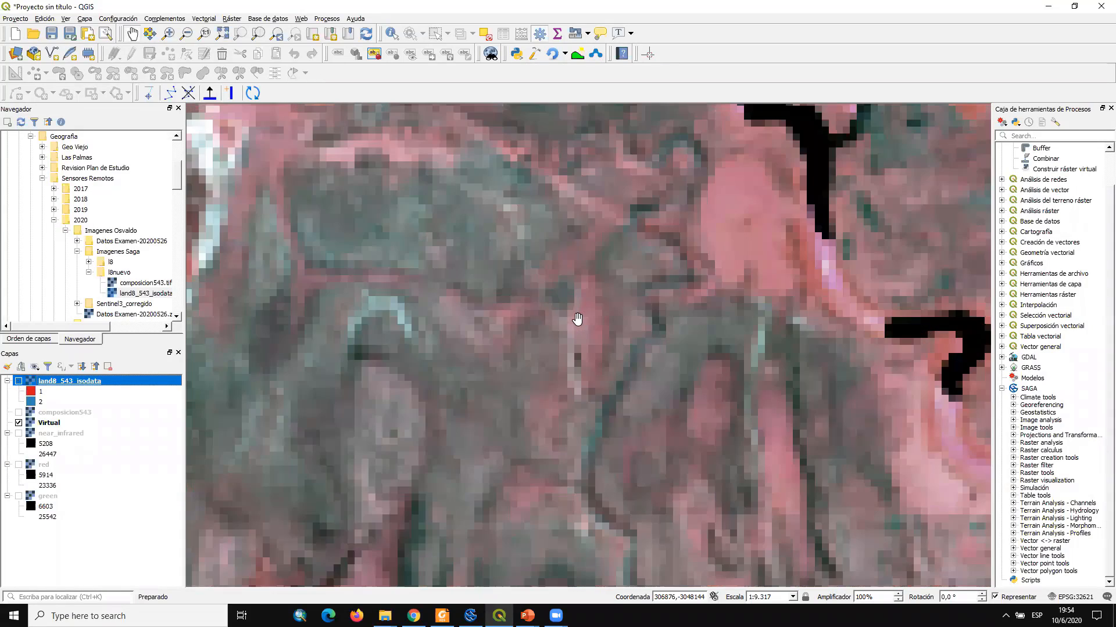
Compare classes 1 and 2 of land8_543_isodata with the Virtual image over the full scene by toggling the layer
scroll(577, 320, down, 4)
scroll(558, 322, down, 1)
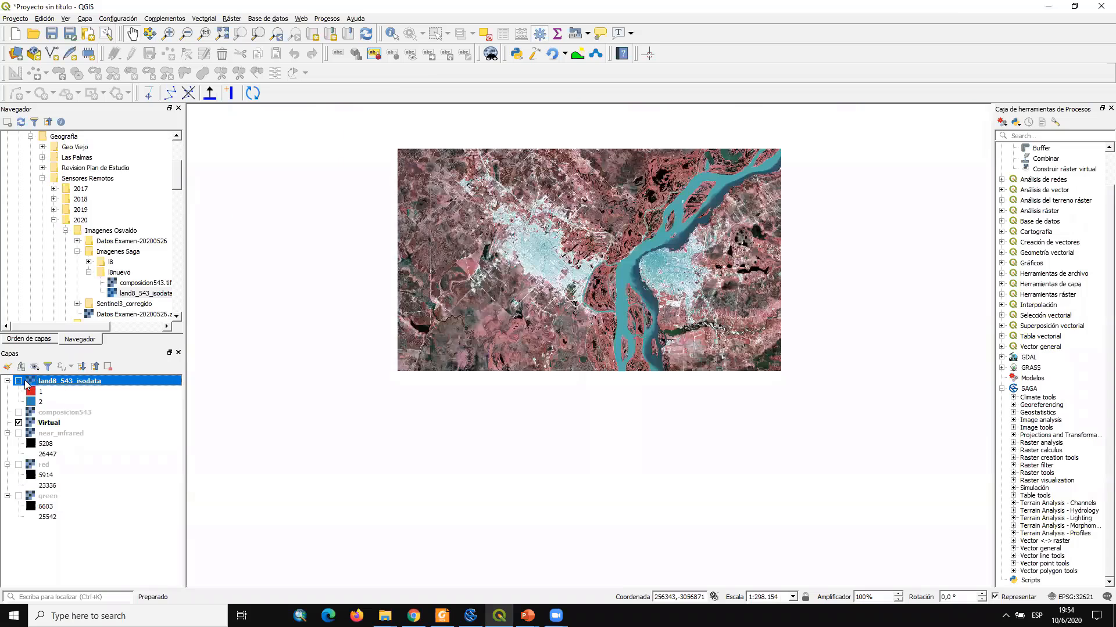
click(19, 381)
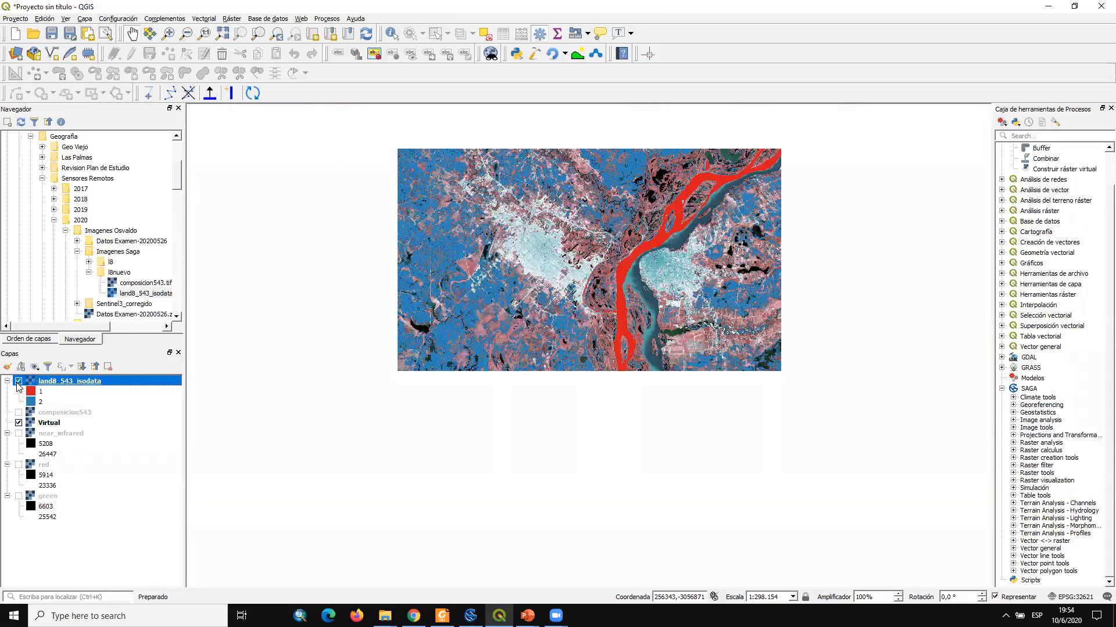
click(18, 382)
click(18, 382)
Add class 3 to the land8_543_isodata symbology, recolour the classes with the Spectral ramp and accept it
double_click(37, 382)
click(343, 275)
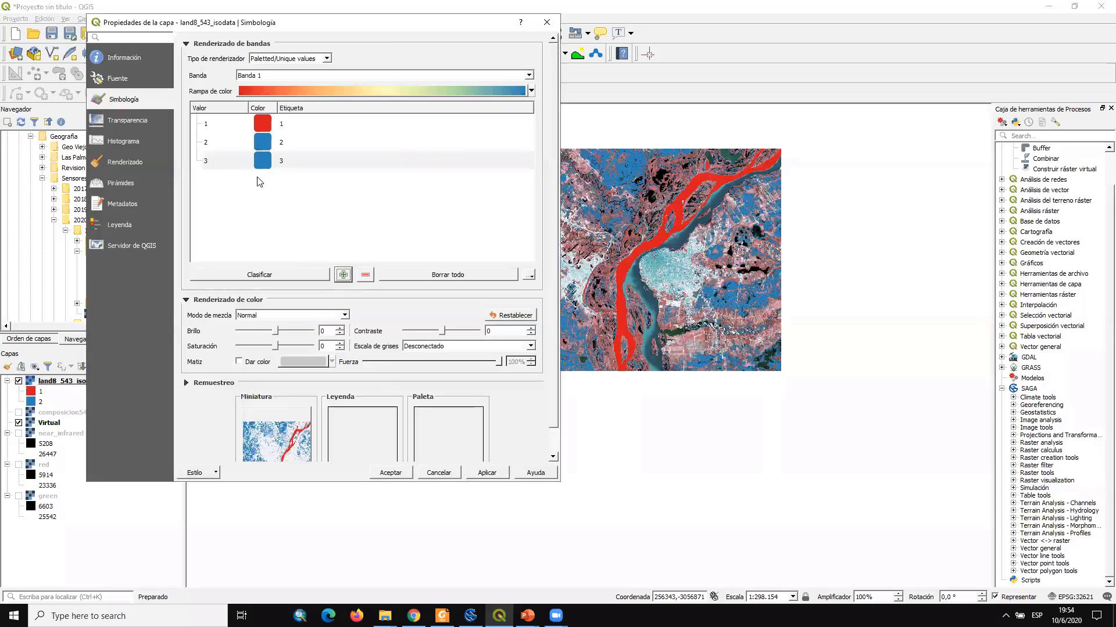
double_click(265, 161)
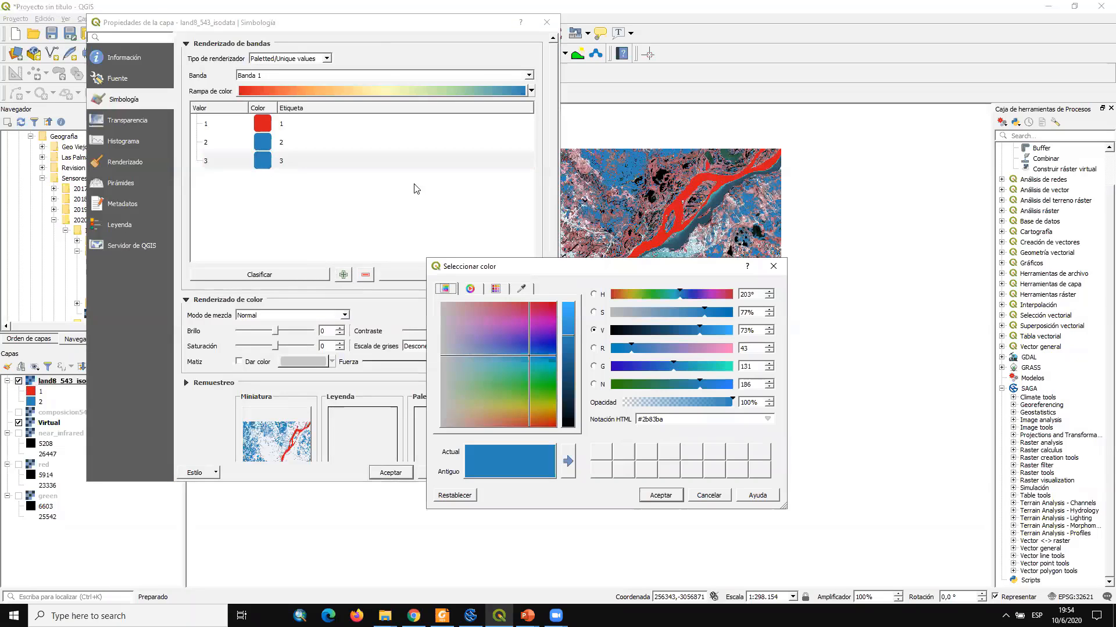
click(773, 266)
click(531, 92)
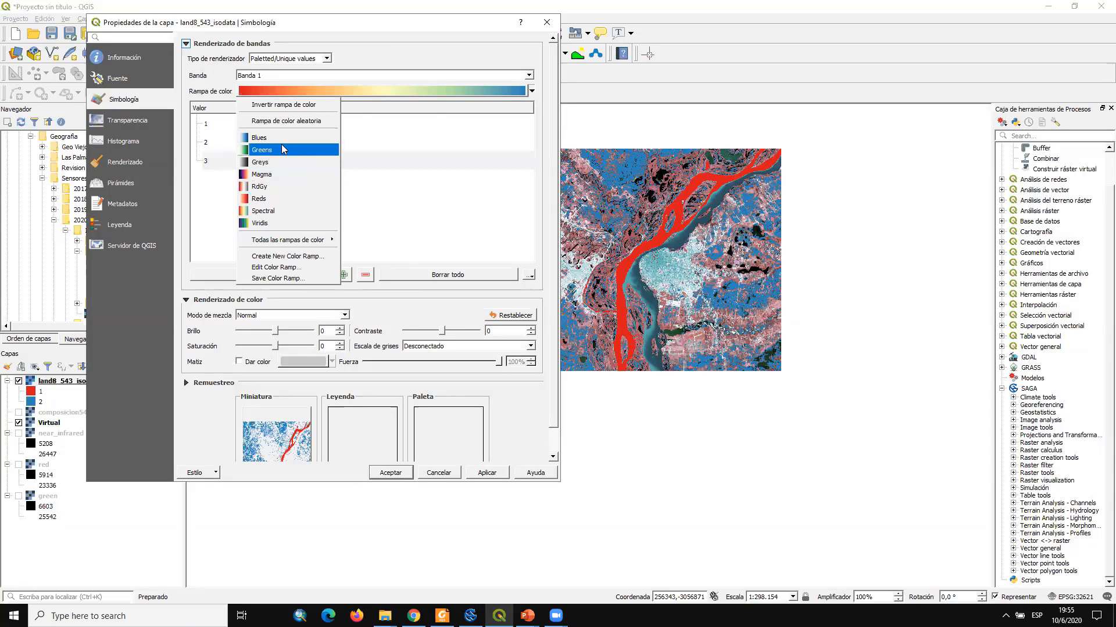
click(289, 209)
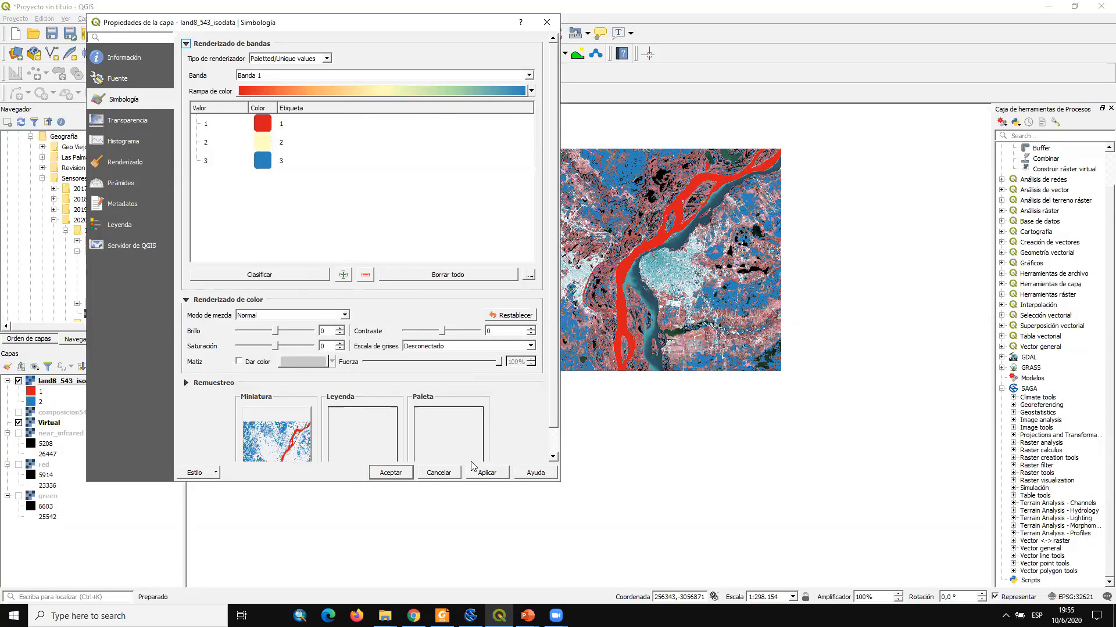
click(488, 473)
click(391, 472)
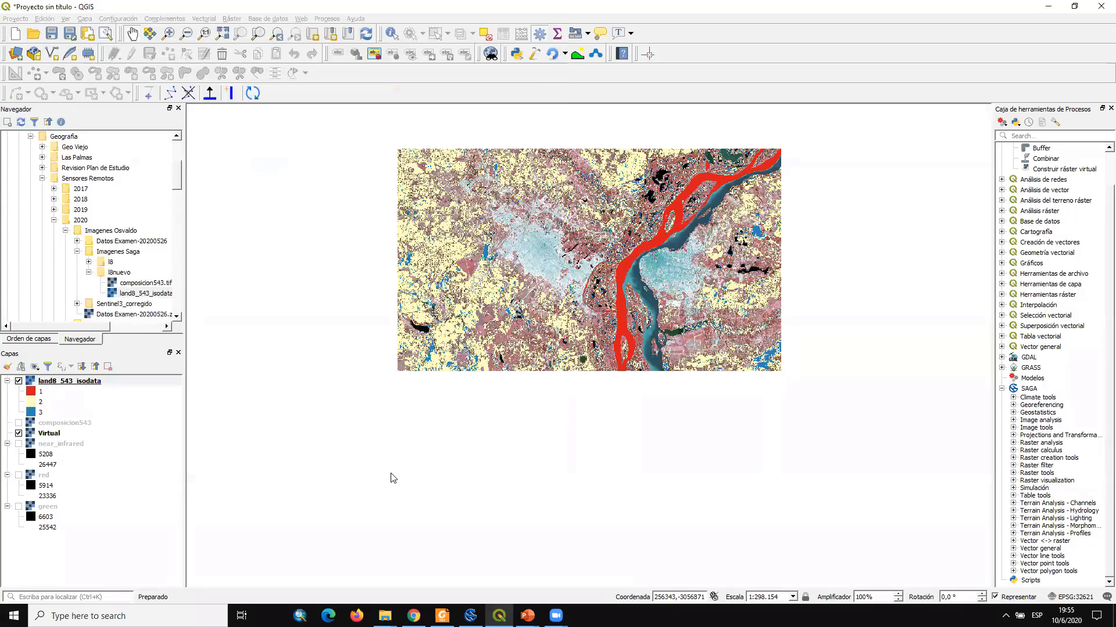
Examine what class 3 covers around the airport runway by toggling land8_543_isodata over the Virtual image at several scales
click(41, 412)
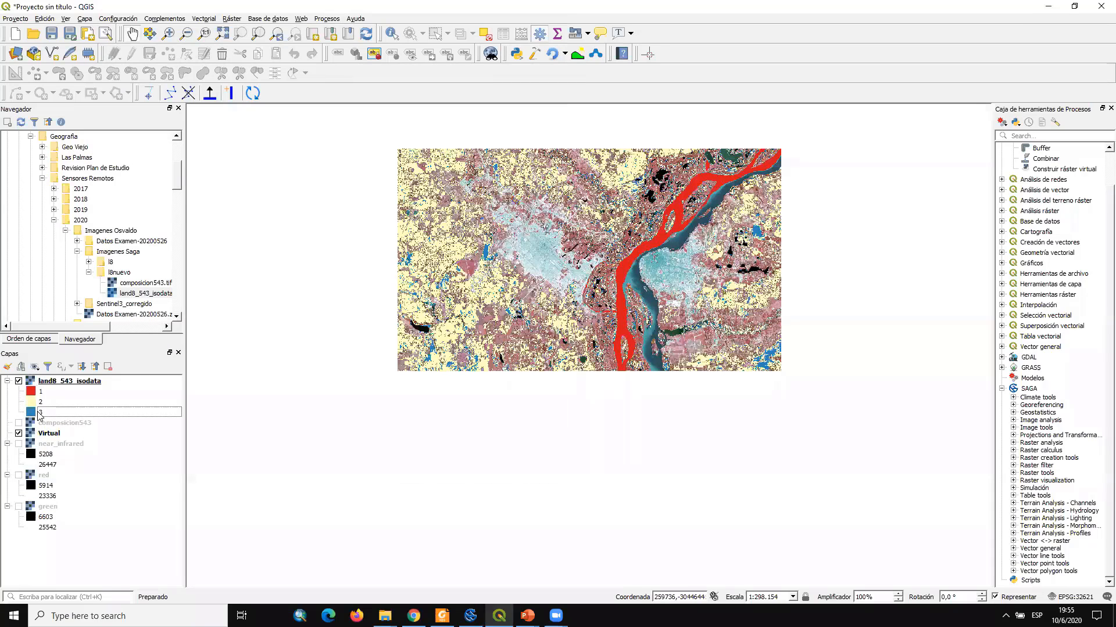
scroll(481, 251, up, 3)
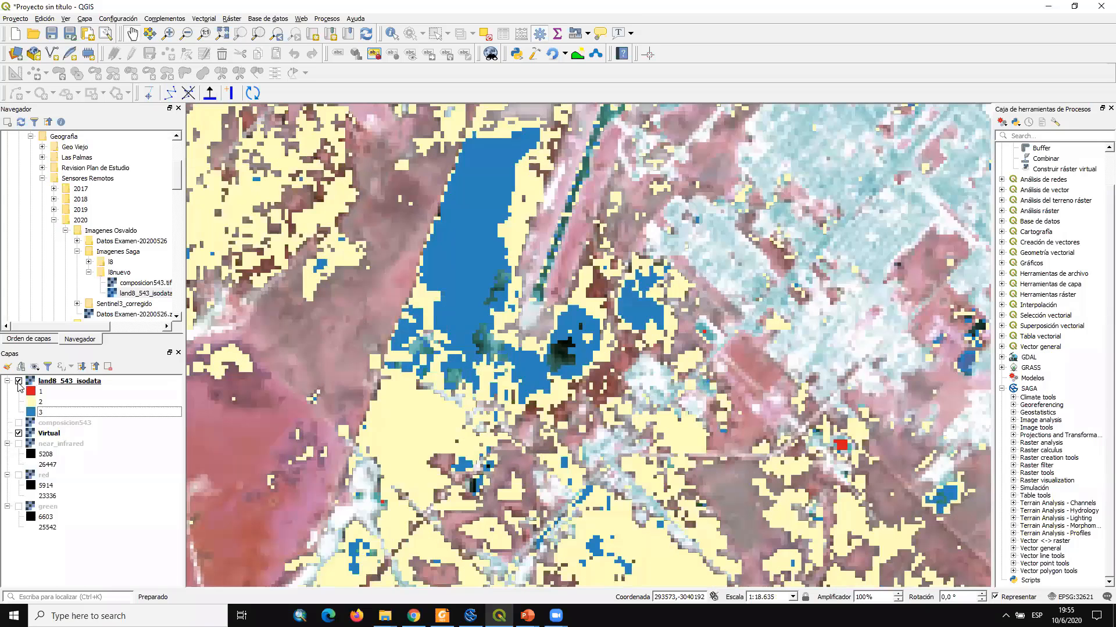
click(19, 383)
click(19, 382)
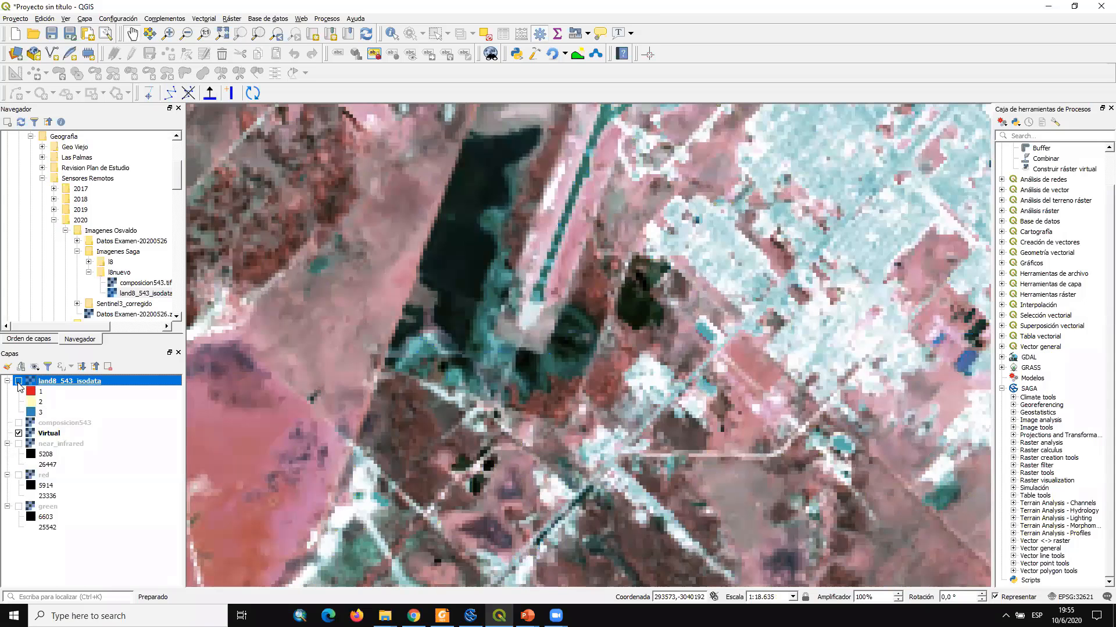
scroll(440, 350, down, 1)
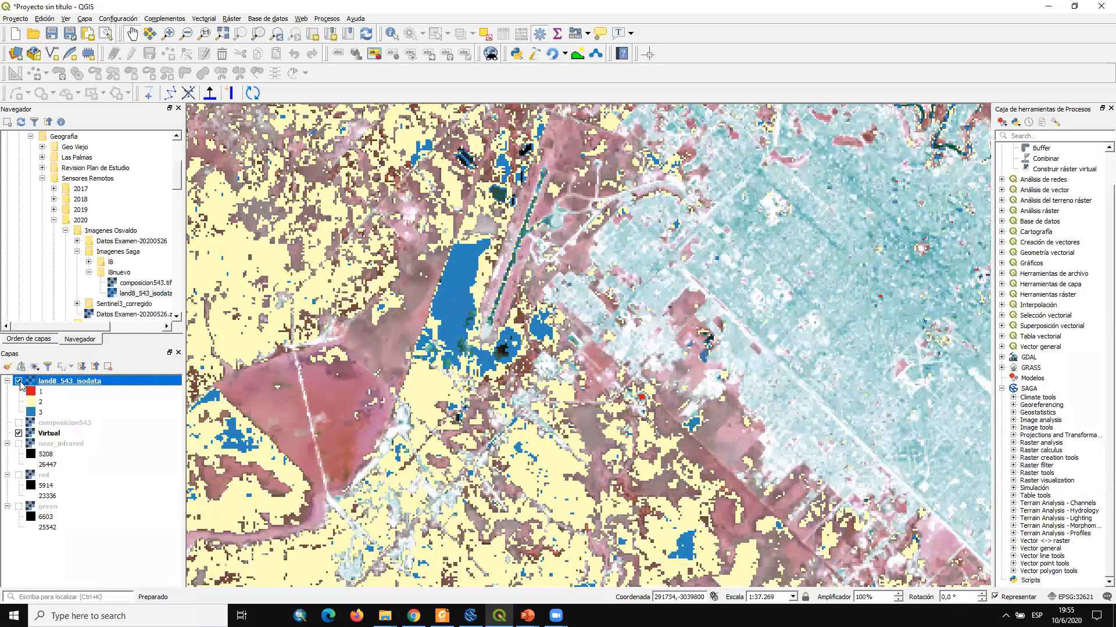
click(18, 382)
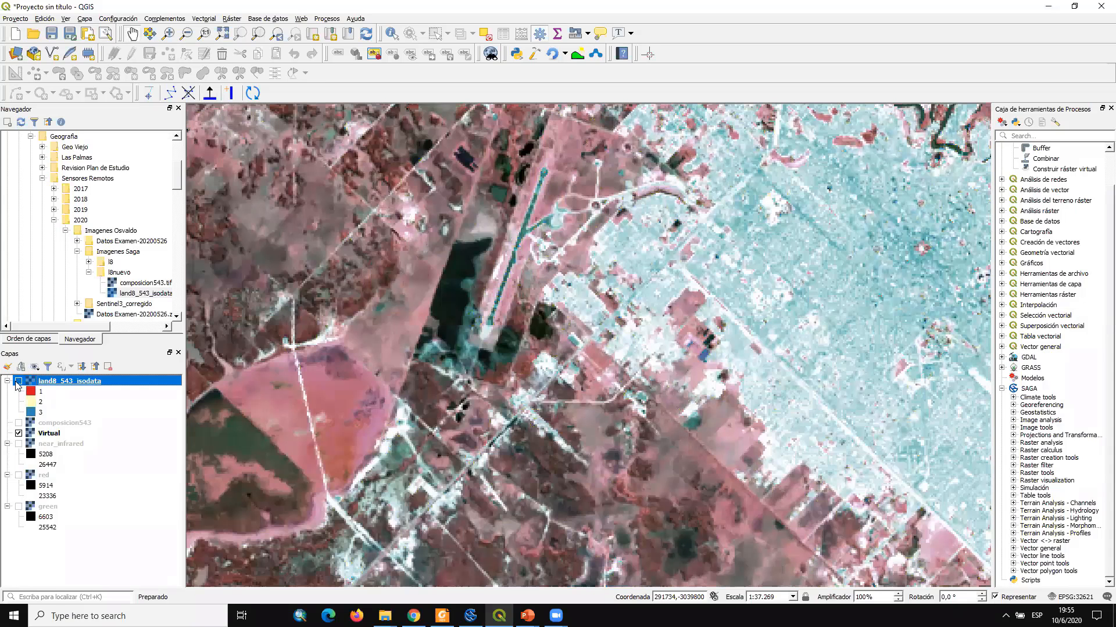
scroll(222, 367, down, 1)
click(19, 381)
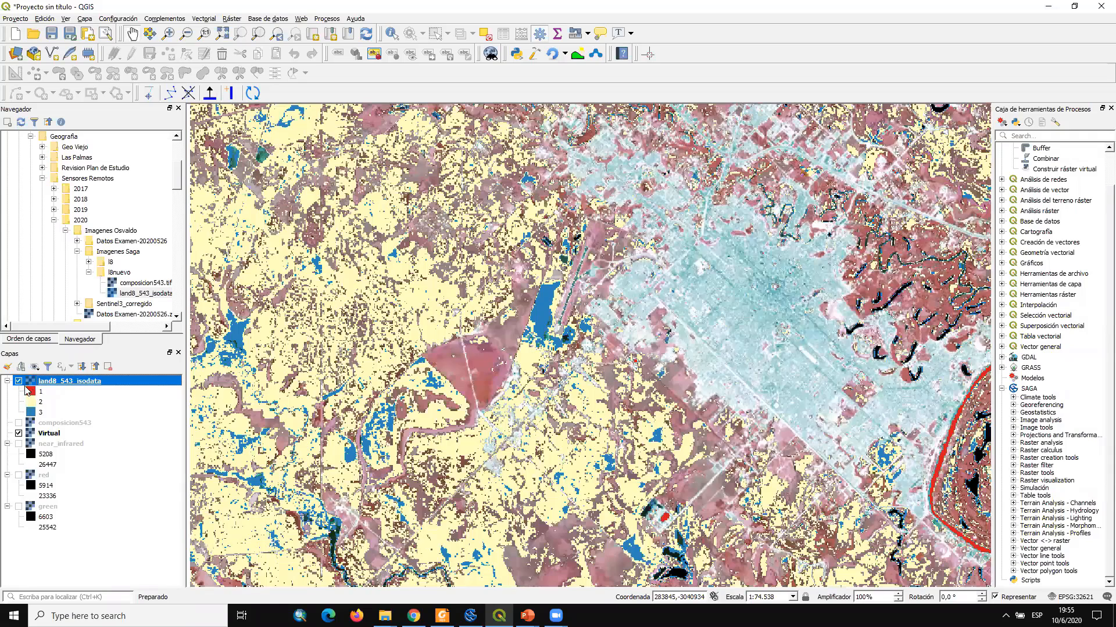
Add classes 4 to 8 to the land8_543_isodata symbology, recolour all classes with the Spectral ramp and apply it
double_click(32, 381)
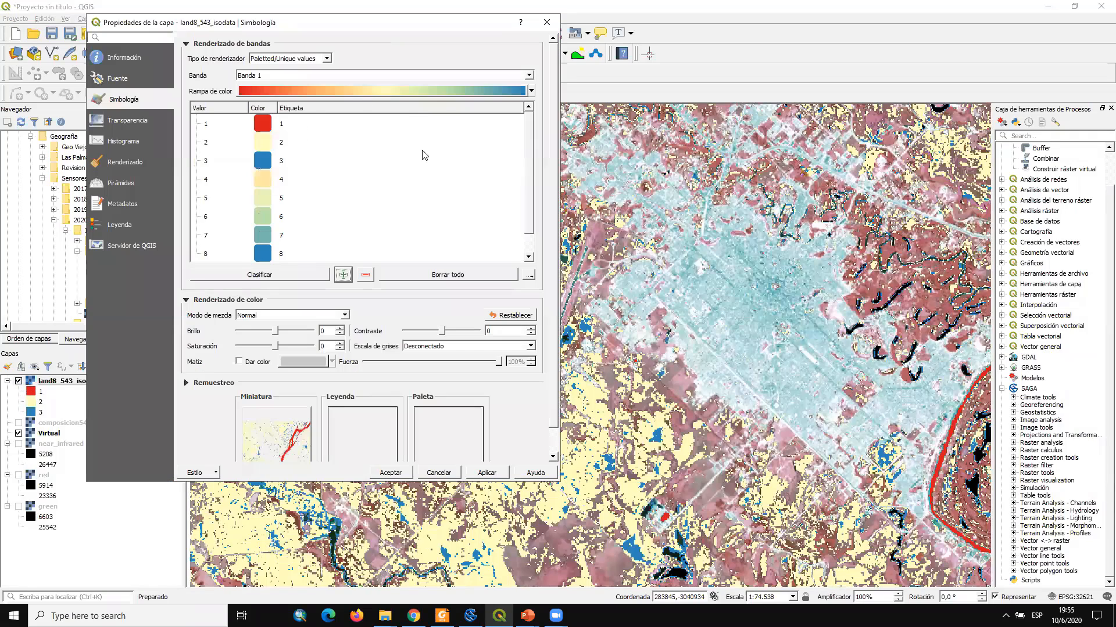
click(531, 91)
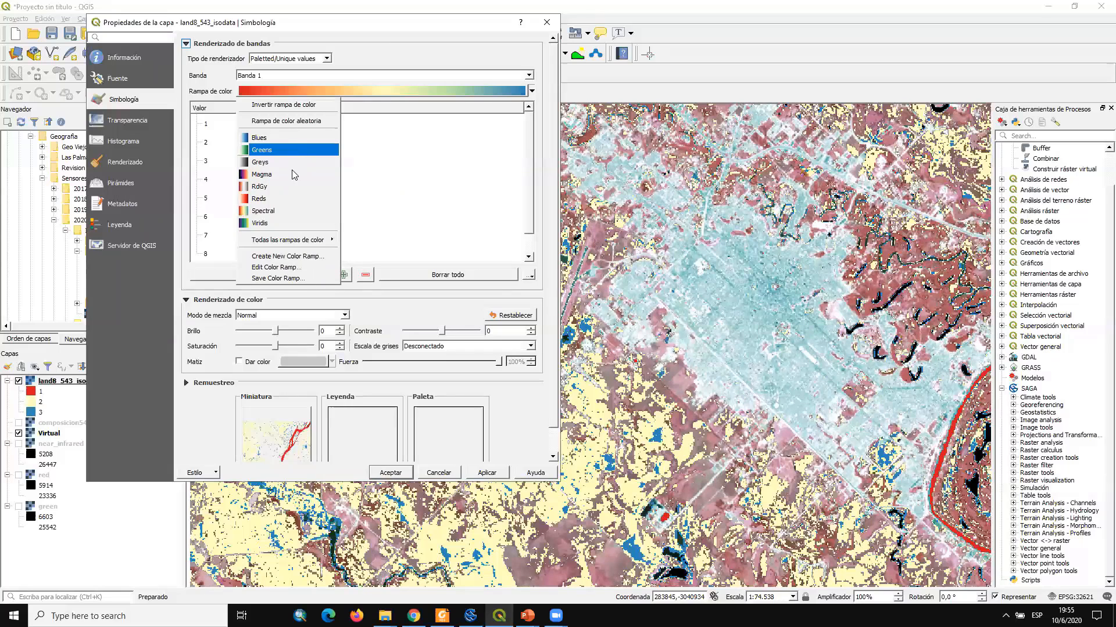
click(497, 472)
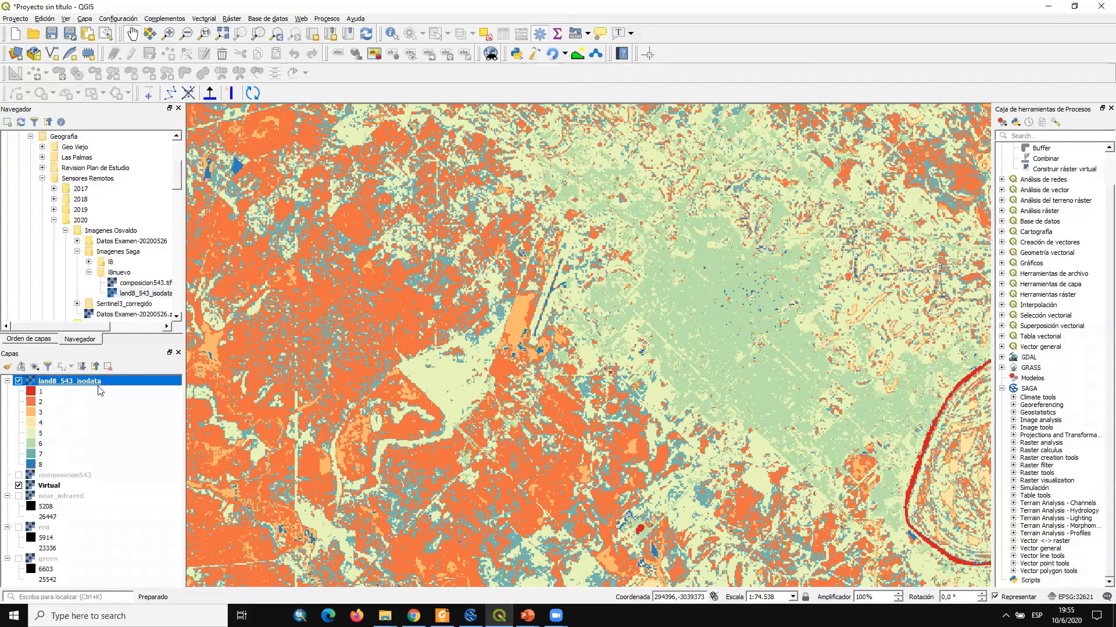
click(59, 466)
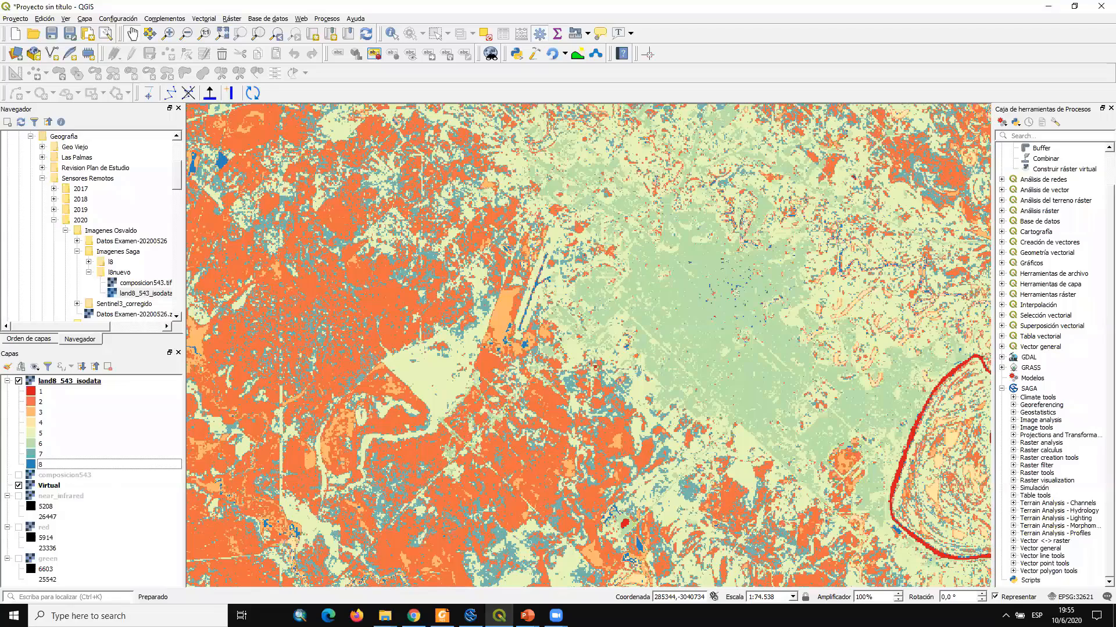
Switch to SAGA, view the ISODATA Cluster Statistics table and return to QGIS
click(470, 616)
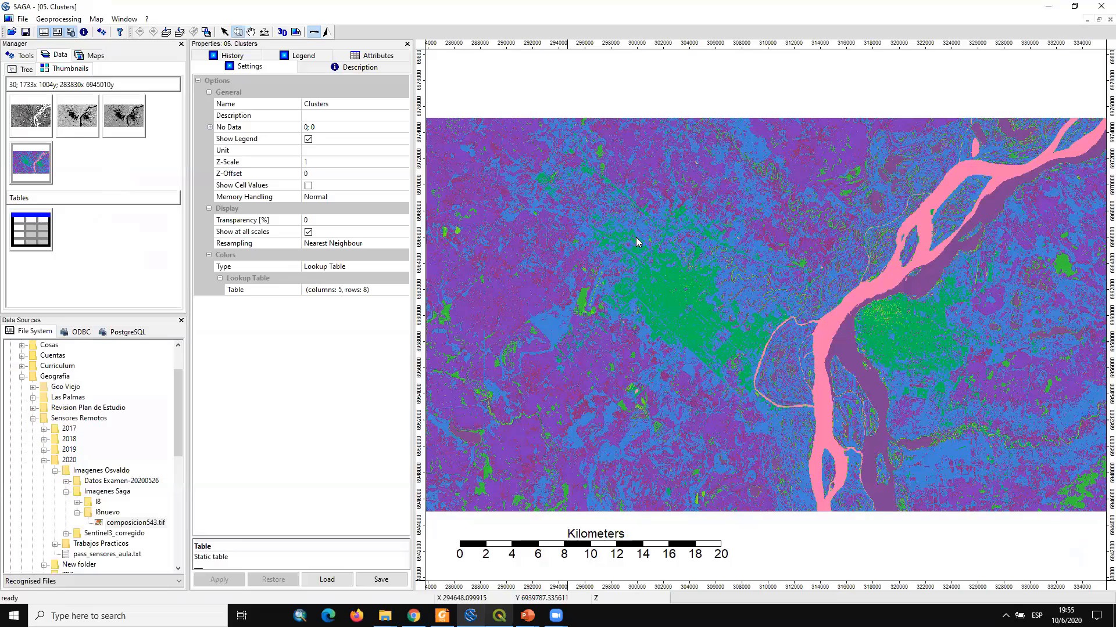
double_click(13, 234)
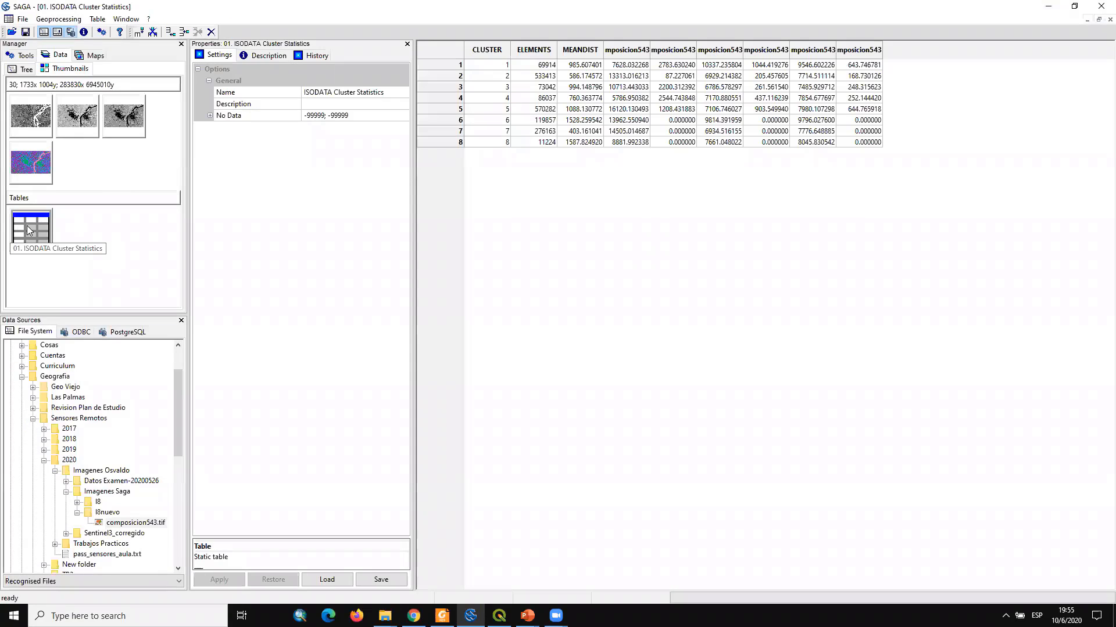
click(499, 615)
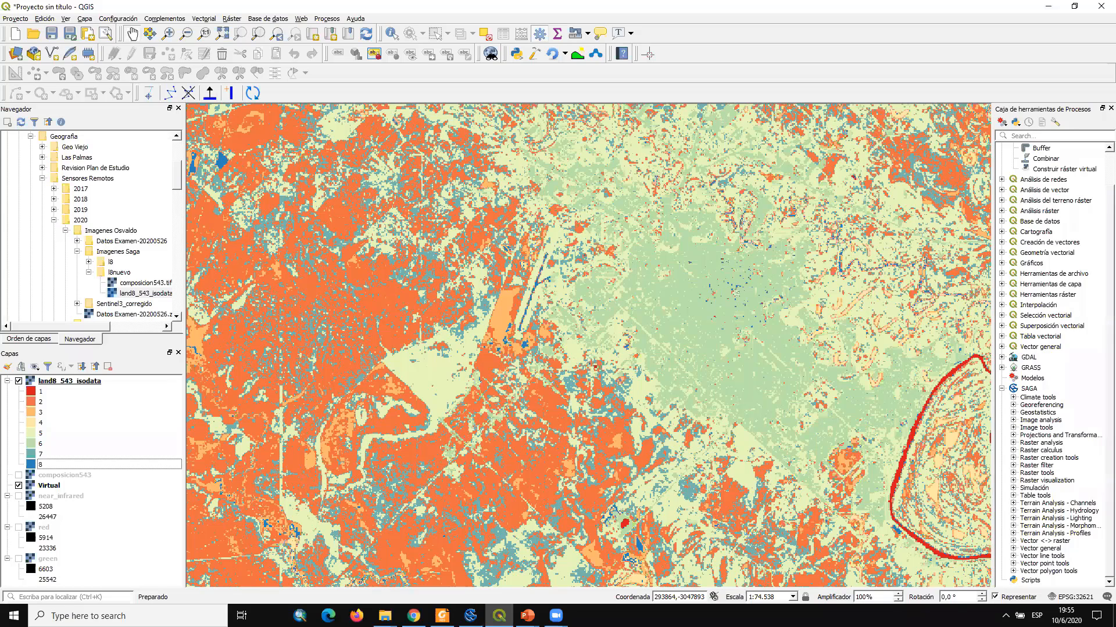
Remove class 1 and classes 3 to 8 from the land8_543_isodata symbology, keeping only class 2, and apply it
double_click(32, 384)
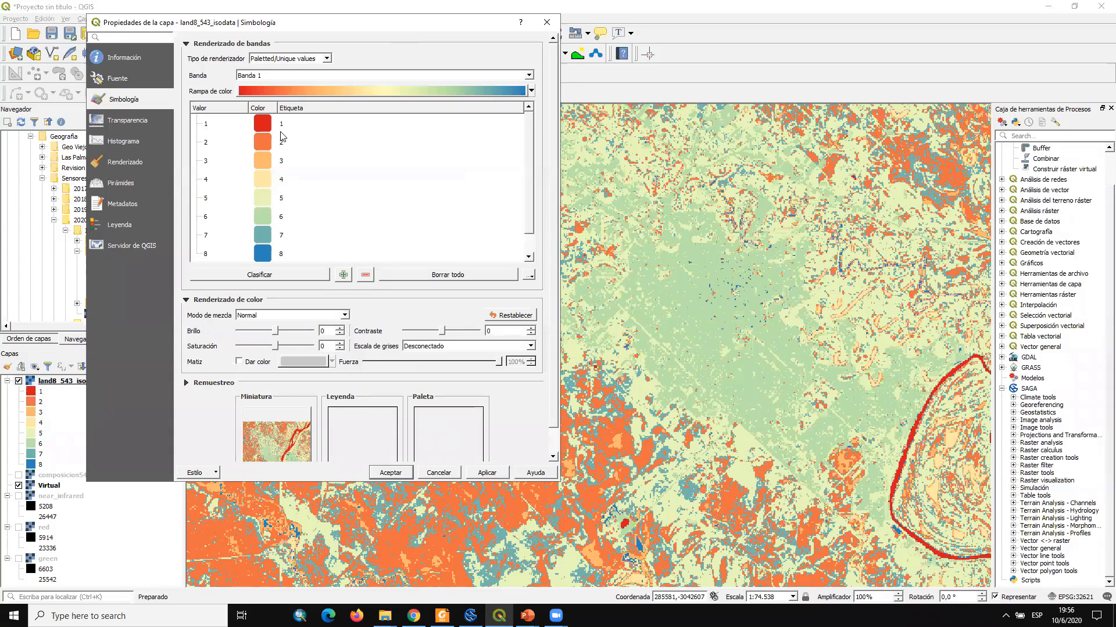
click(262, 125)
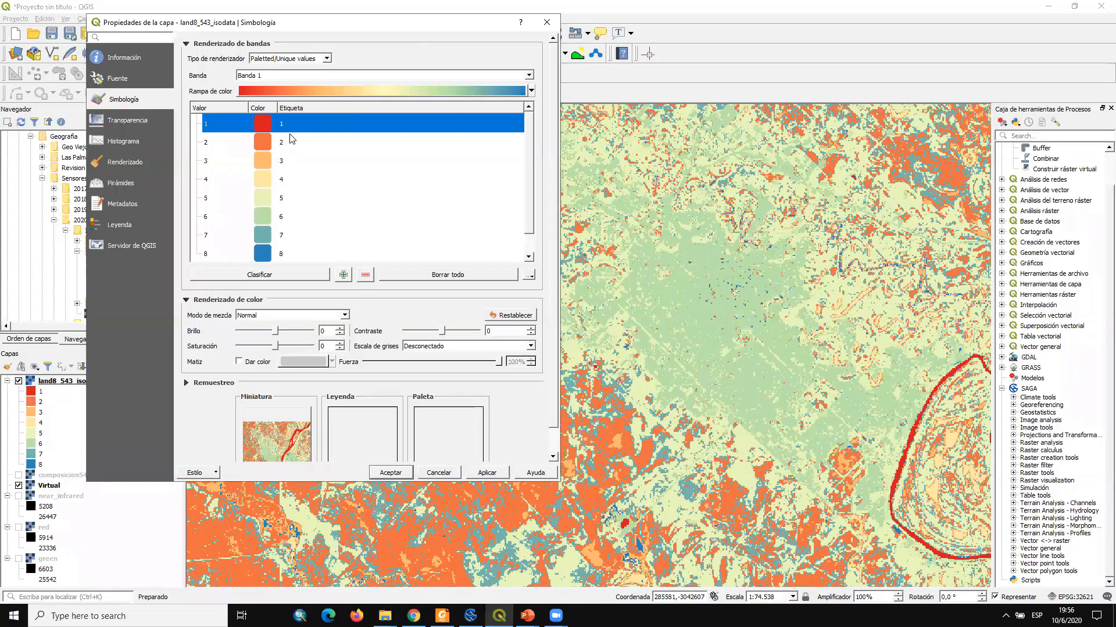
click(371, 274)
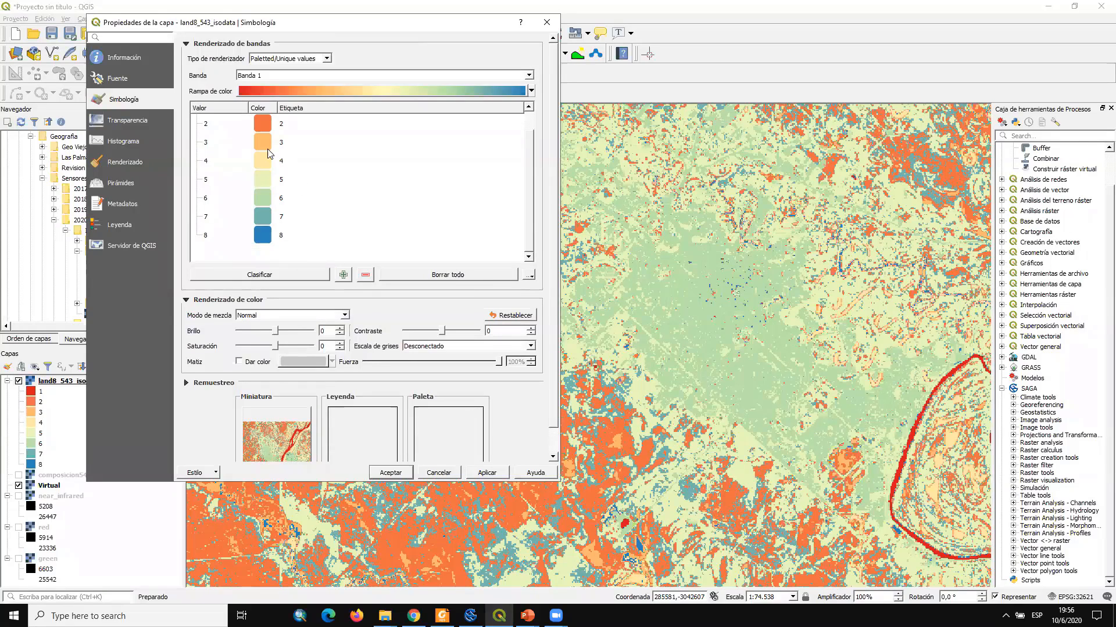
key(ctrl+z)
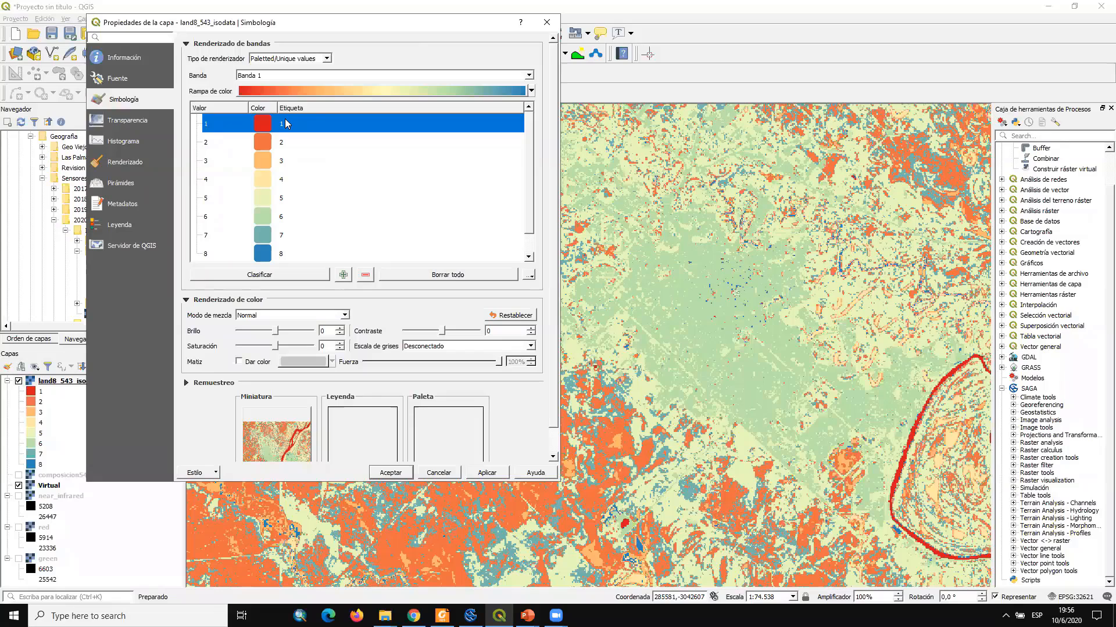
click(370, 274)
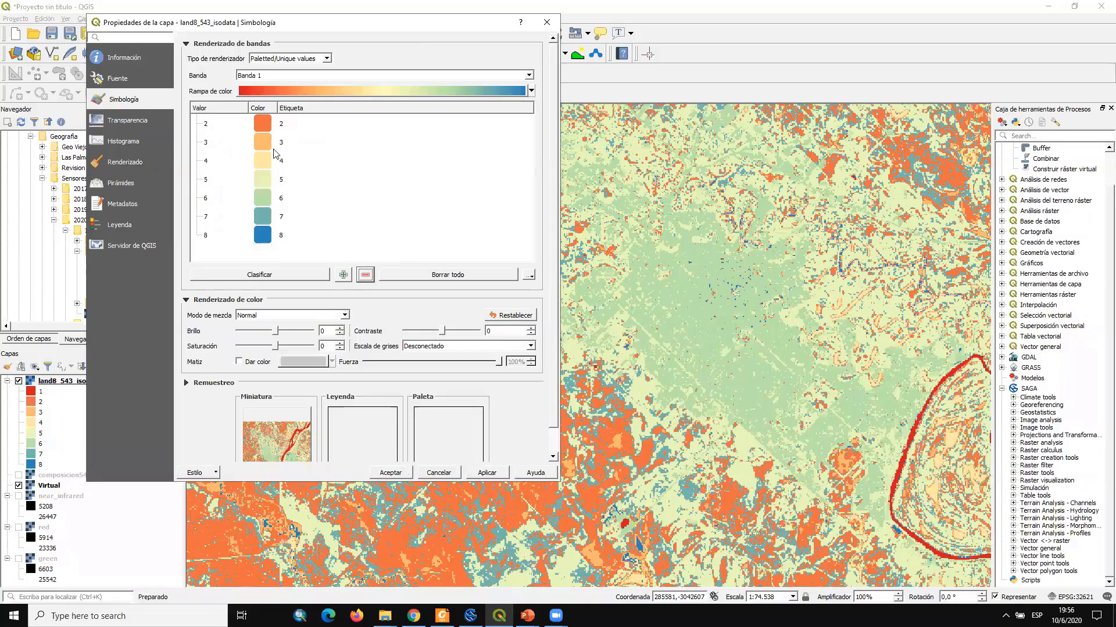
click(269, 150)
shift+click(268, 237)
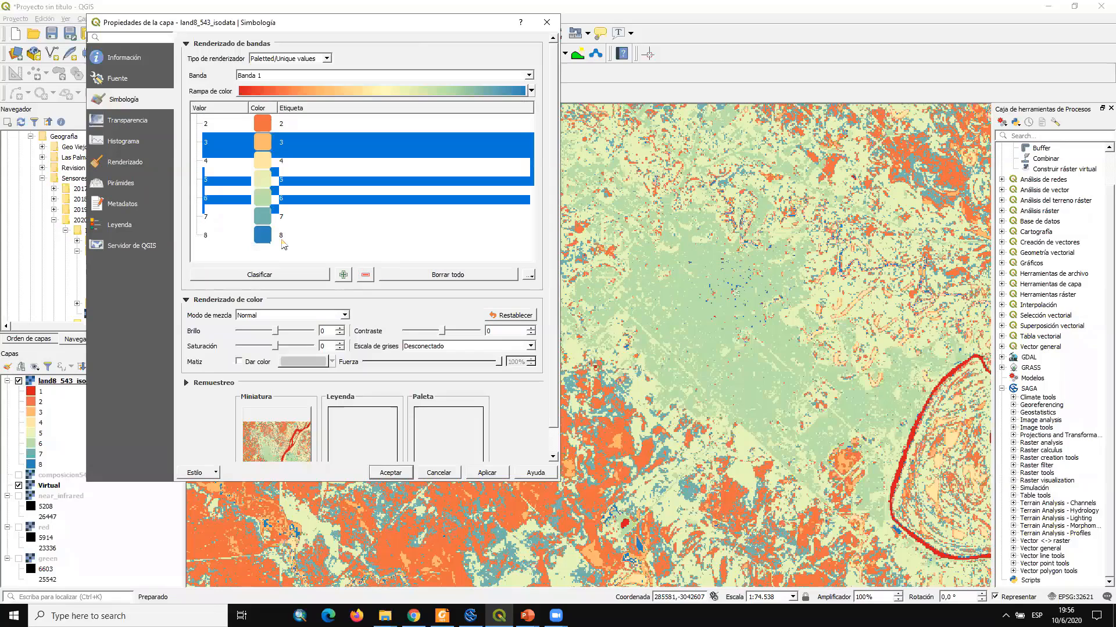
click(366, 275)
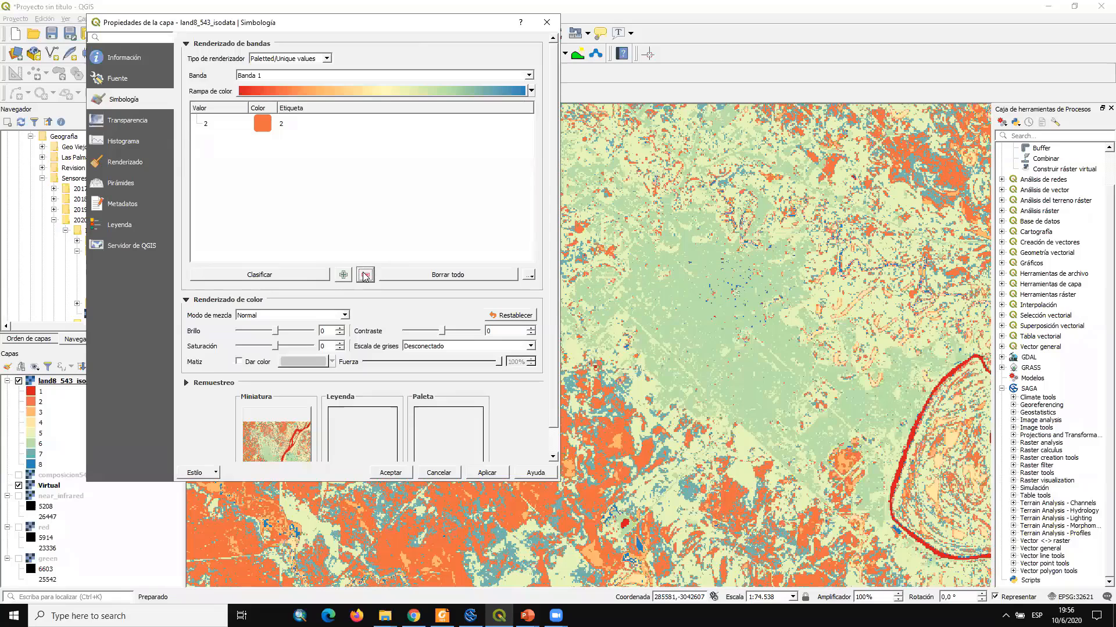
click(487, 473)
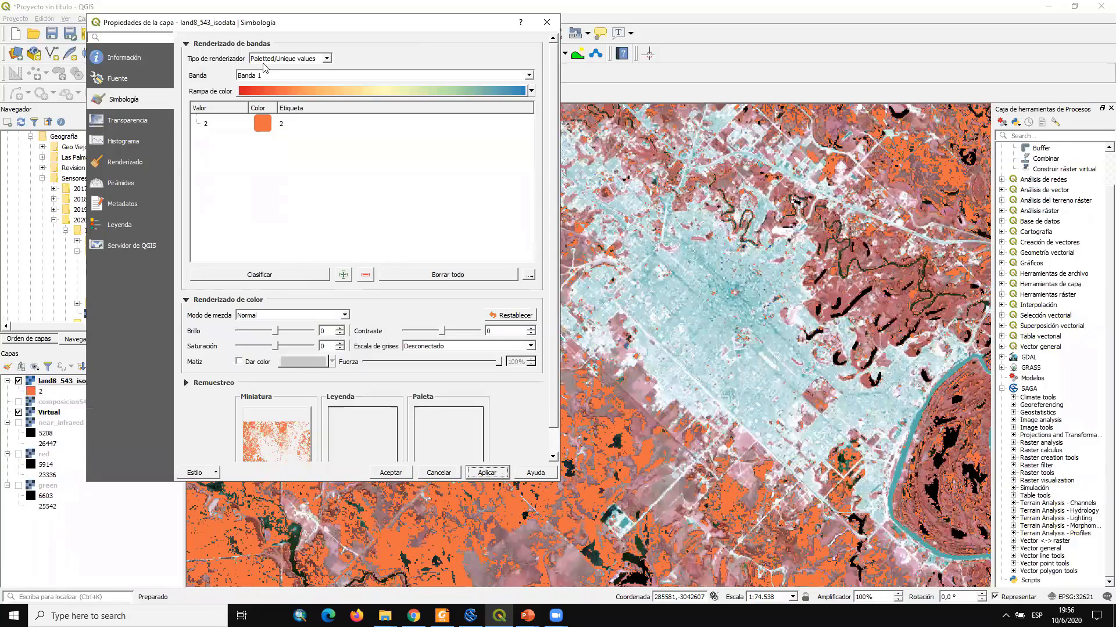
Replace class 2 with class 3 as the only entry in the land8_543_isodata symbology and apply it
click(276, 124)
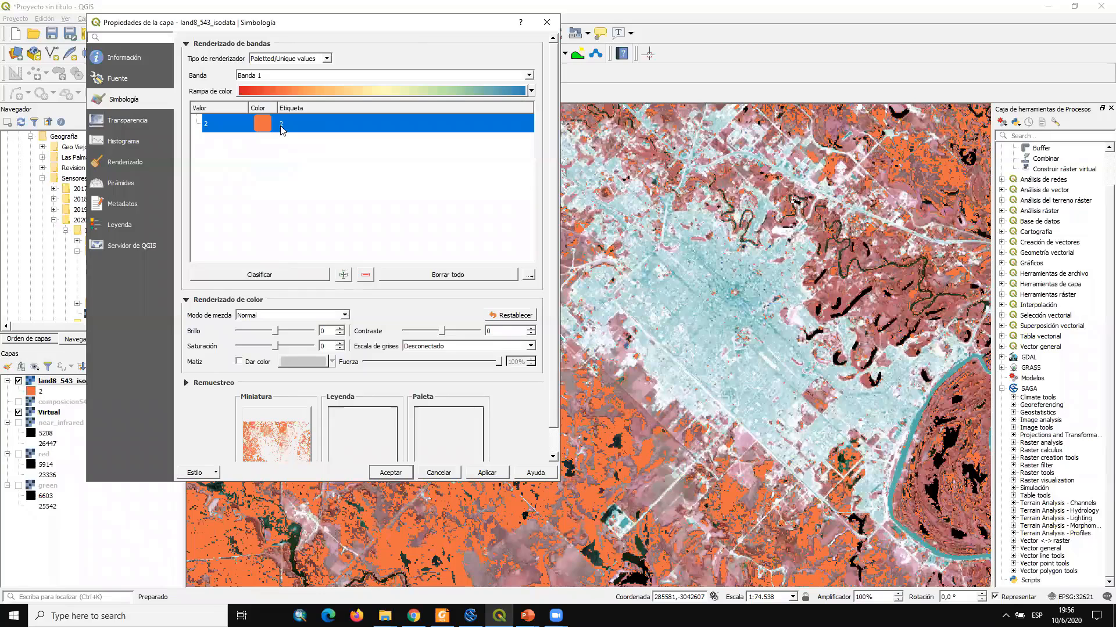
click(365, 274)
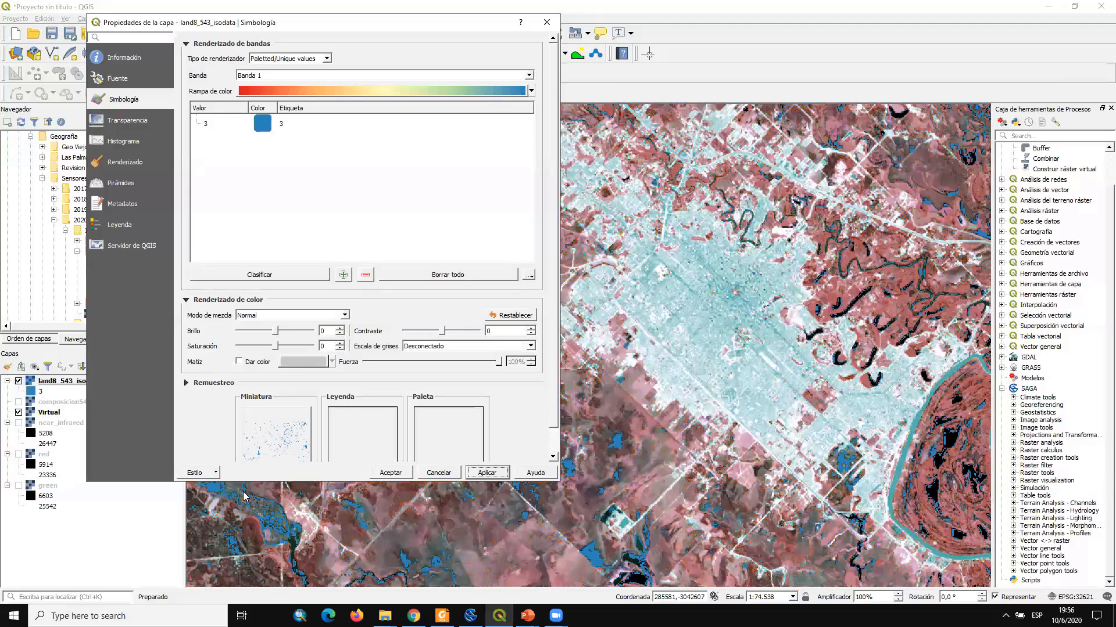
Restore all classes 1 to 8 in the land8_543_isodata symbology, recolour them with the Spectral ramp and accept it
click(305, 277)
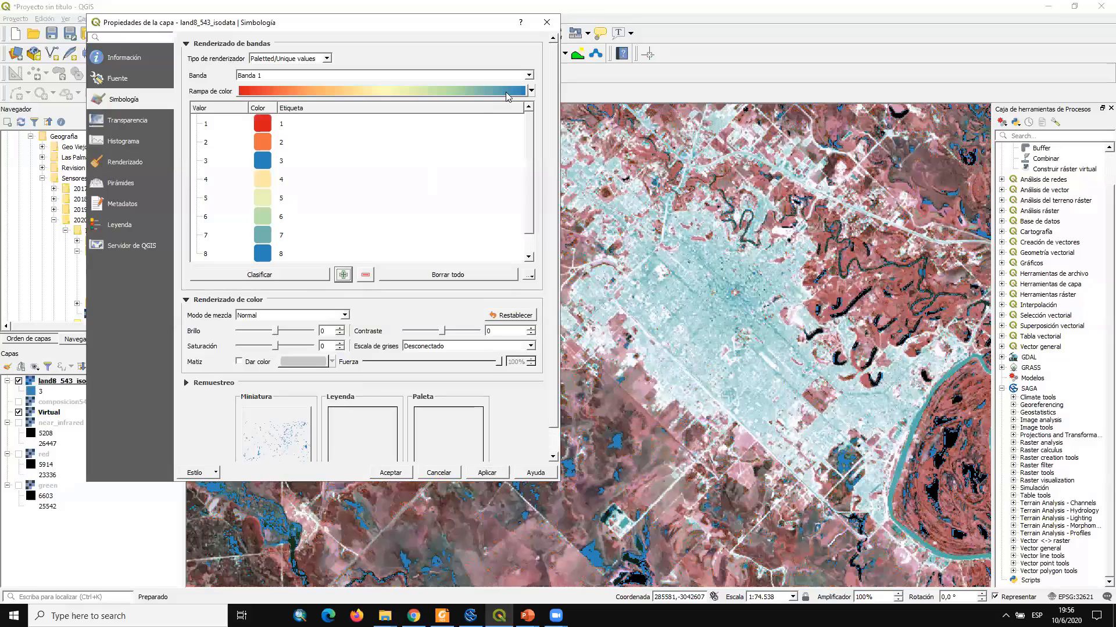
click(531, 90)
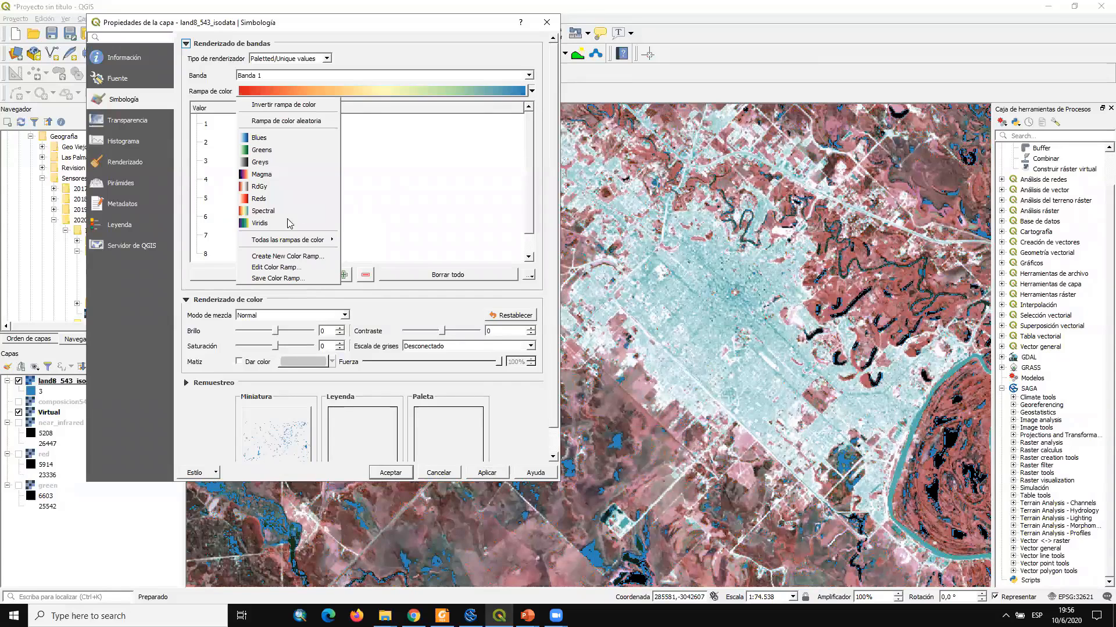
click(284, 212)
click(488, 475)
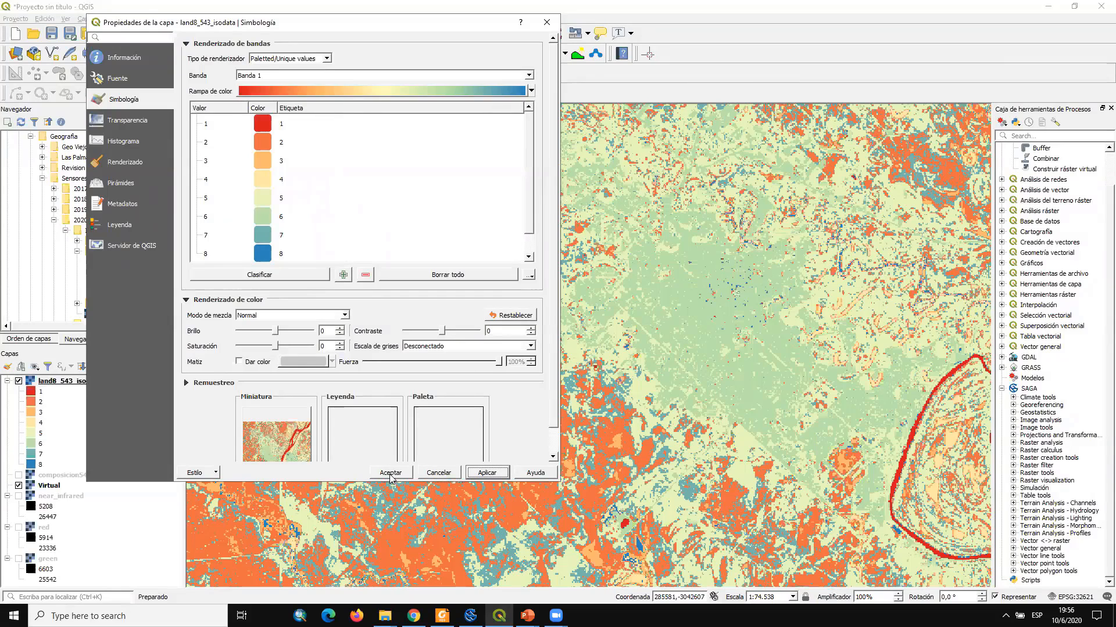
click(389, 472)
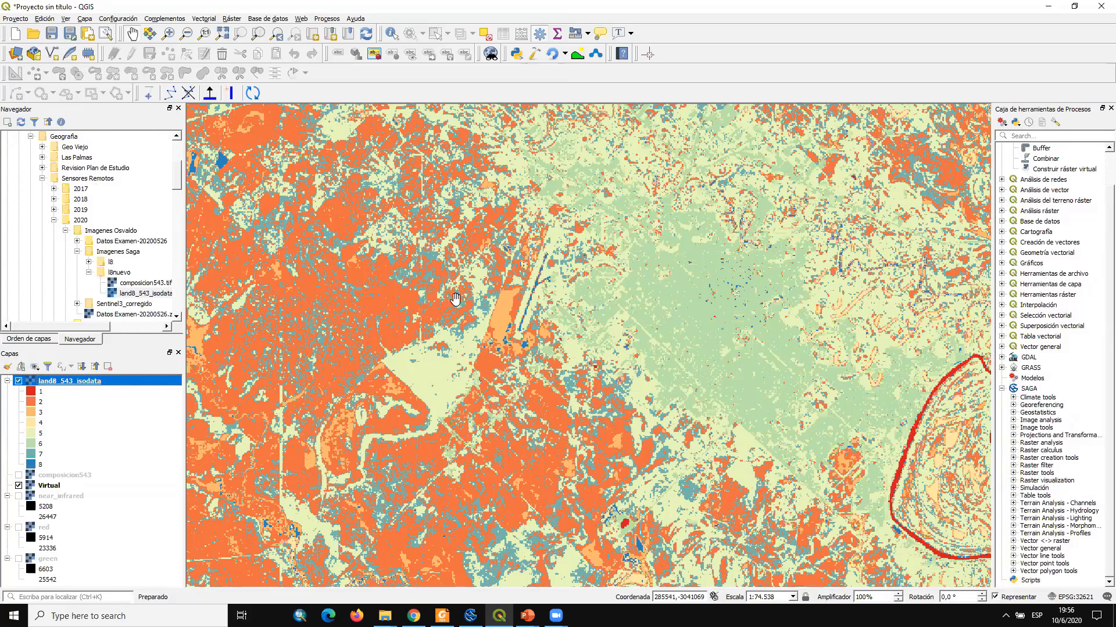
scroll(455, 300, down, 2)
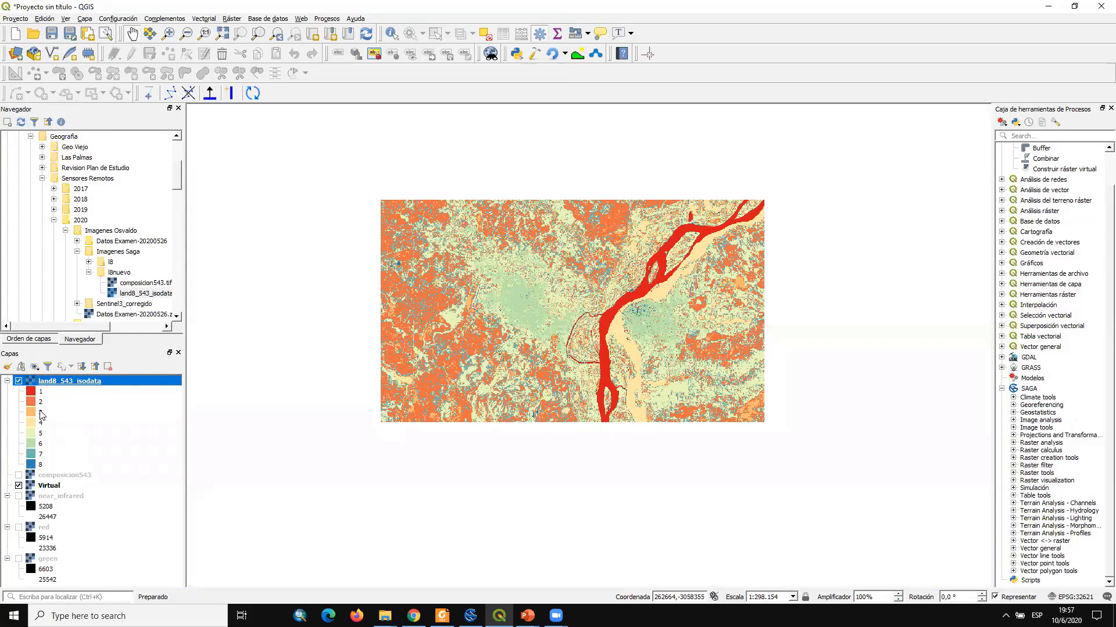
click(46, 393)
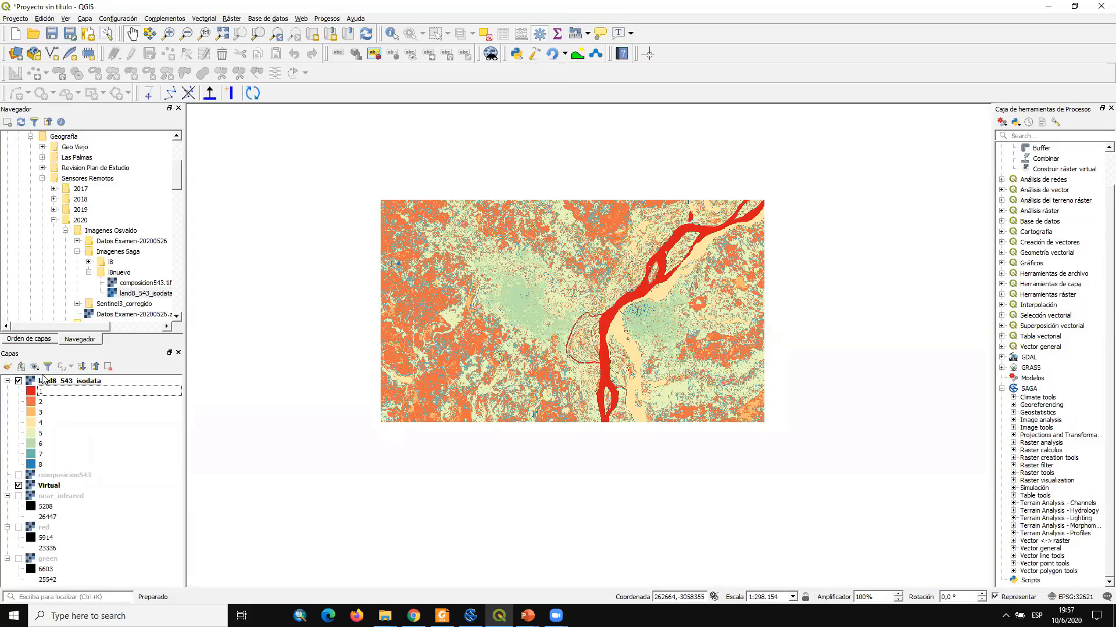
double_click(90, 384)
click(553, 18)
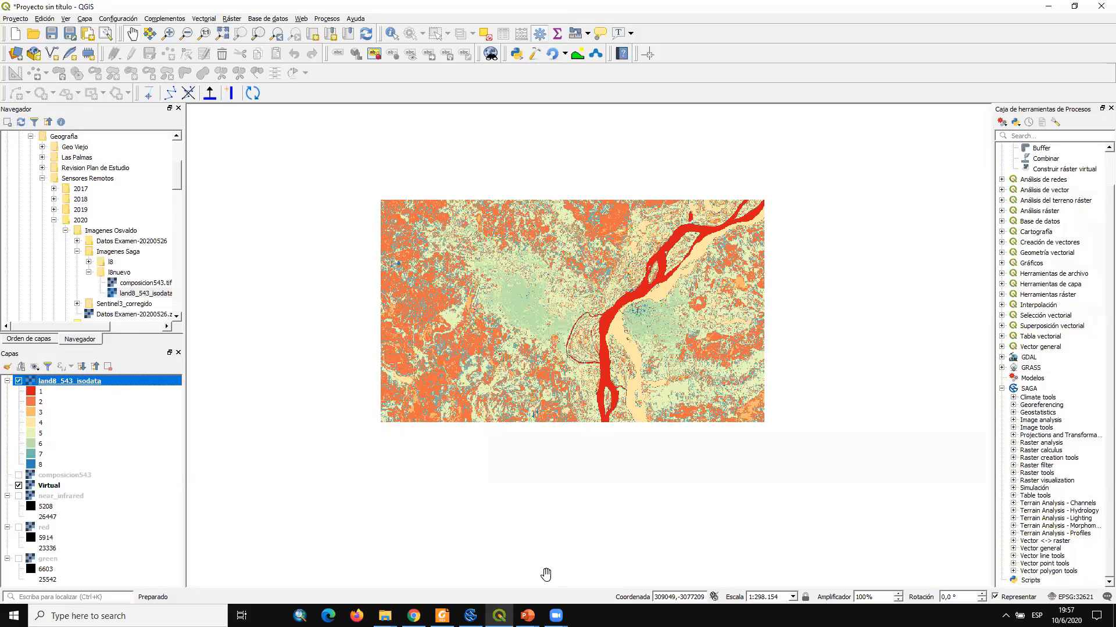
Switch to SAGA and examine the cluster numbers and ELEMENTS values in the ISODATA Cluster Statistics table
click(470, 615)
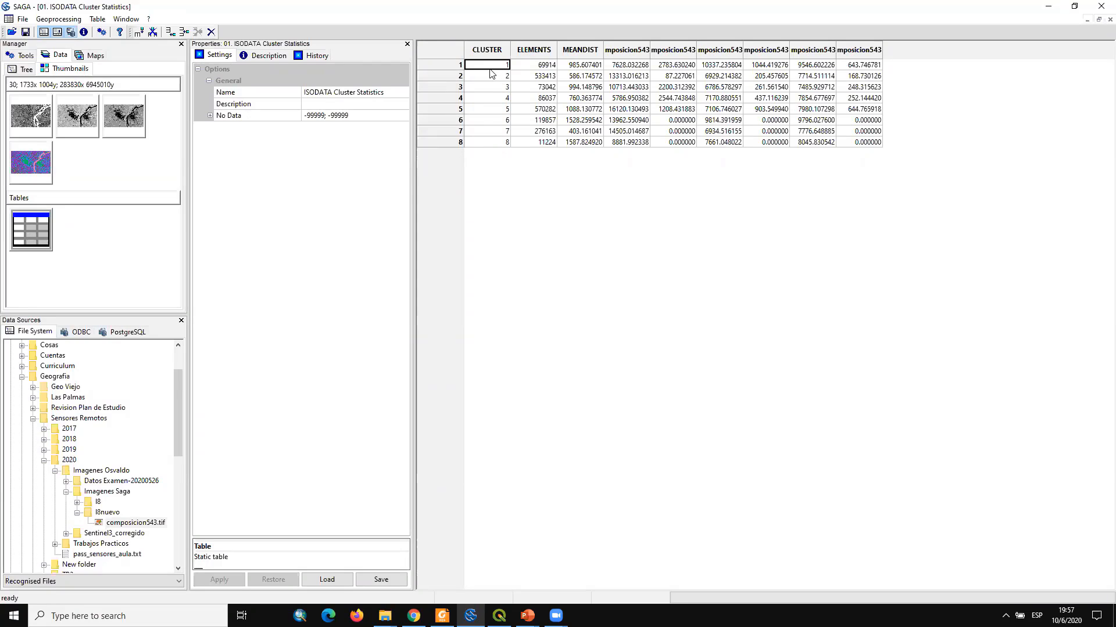
click(490, 87)
click(487, 109)
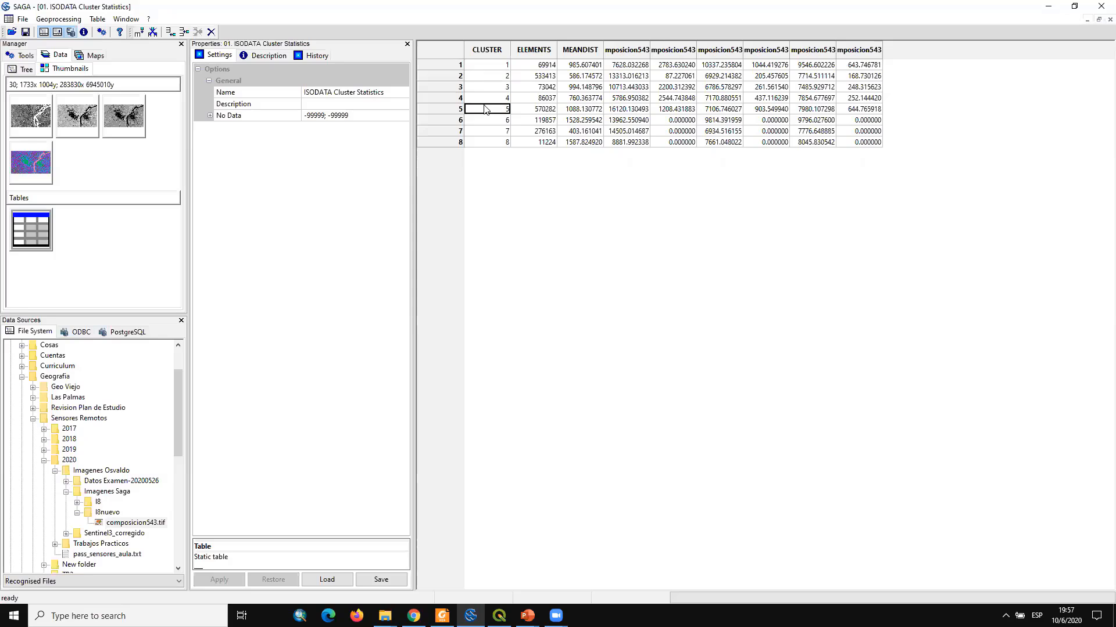
click(487, 67)
click(497, 75)
click(547, 67)
click(539, 144)
click(543, 132)
key(Up)
key(Up)
key(Up)
key(Up)
click(442, 616)
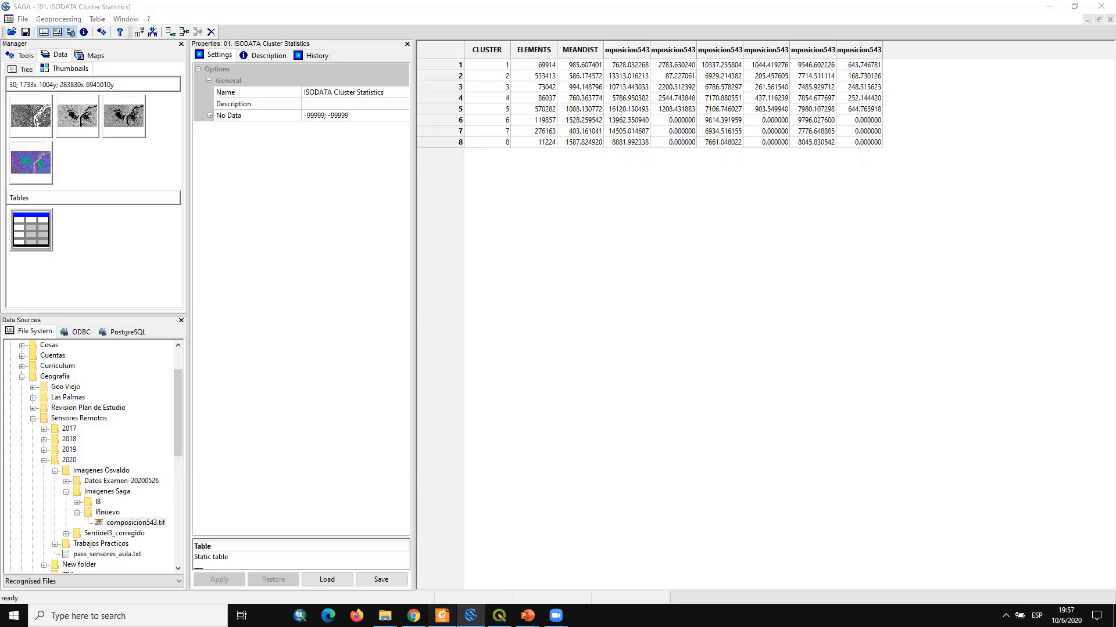
mouse_move(1109, 232)
mouse_down()
mouse_move(1095, 493)
mouse_move(1098, 220)
mouse_up()
click(1064, 7)
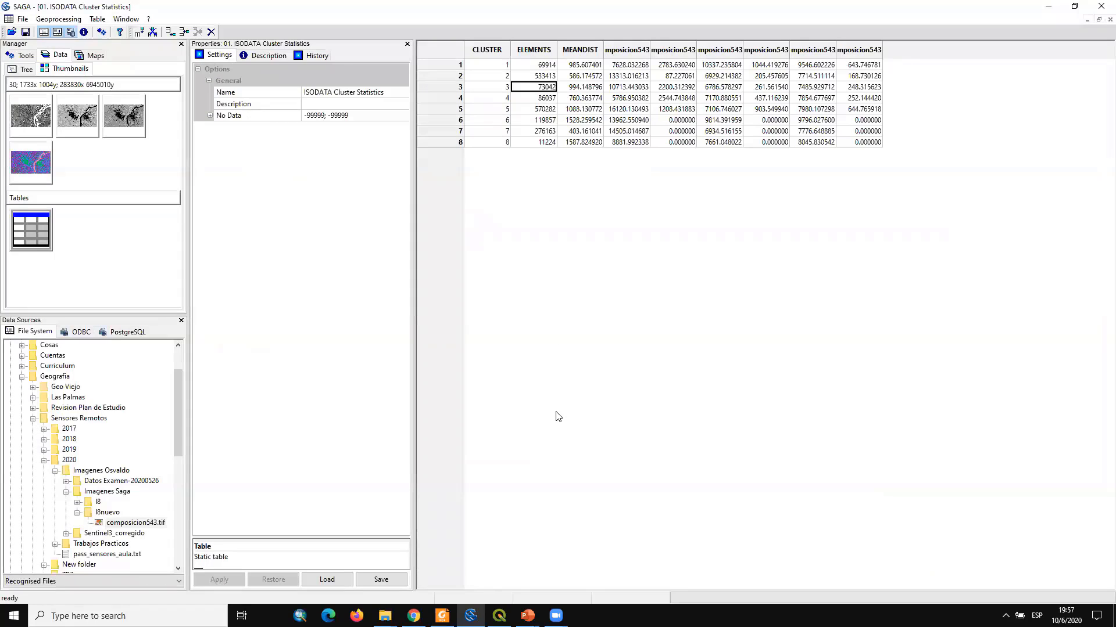
Compare the ELEMENTS values of clusters 1 to 5 in the cluster statistics table
click(543, 75)
click(536, 66)
click(538, 76)
click(541, 88)
click(540, 99)
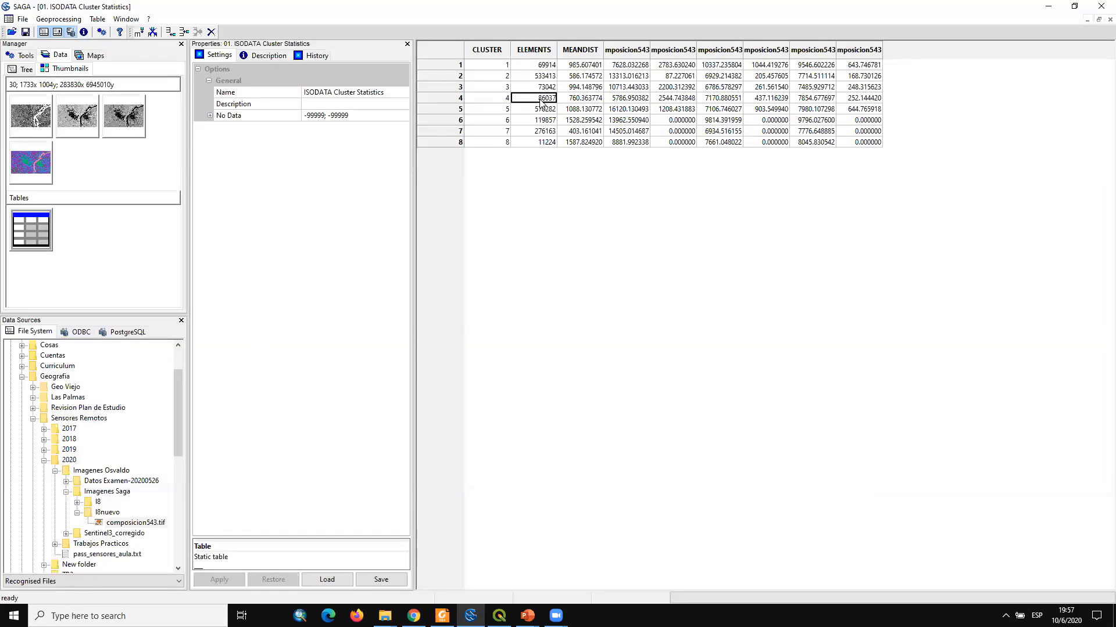
click(541, 110)
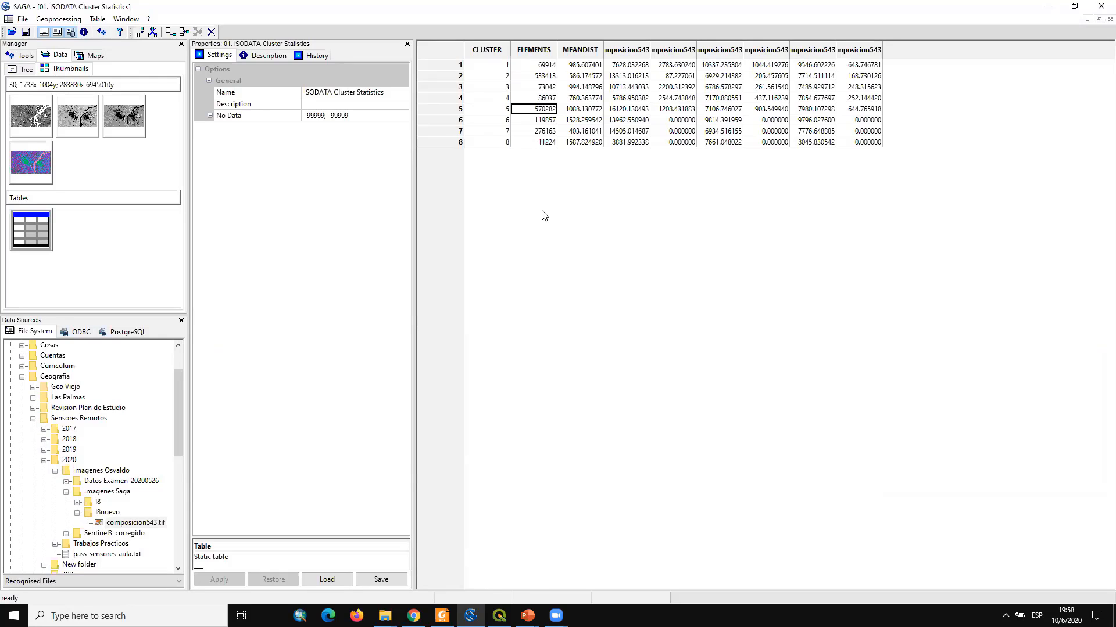
click(540, 65)
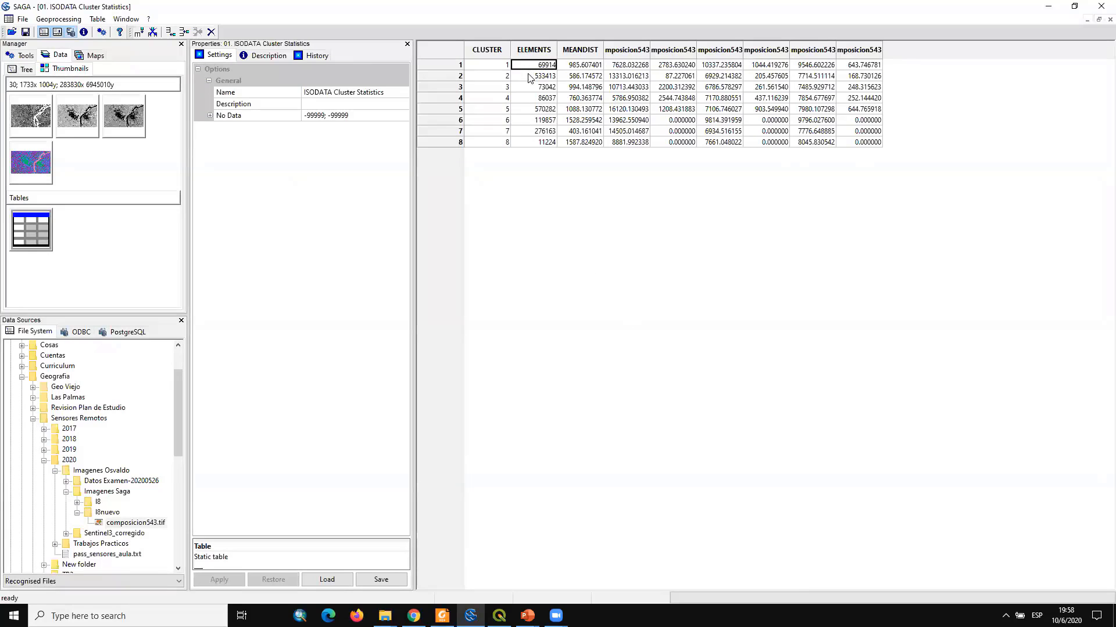
drag(529, 68, 556, 200)
Save the cluster statistics table as ISODATA Cluster Statistics in Comma Separated Values (*.csv) format in the l8 folder
right_click(27, 229)
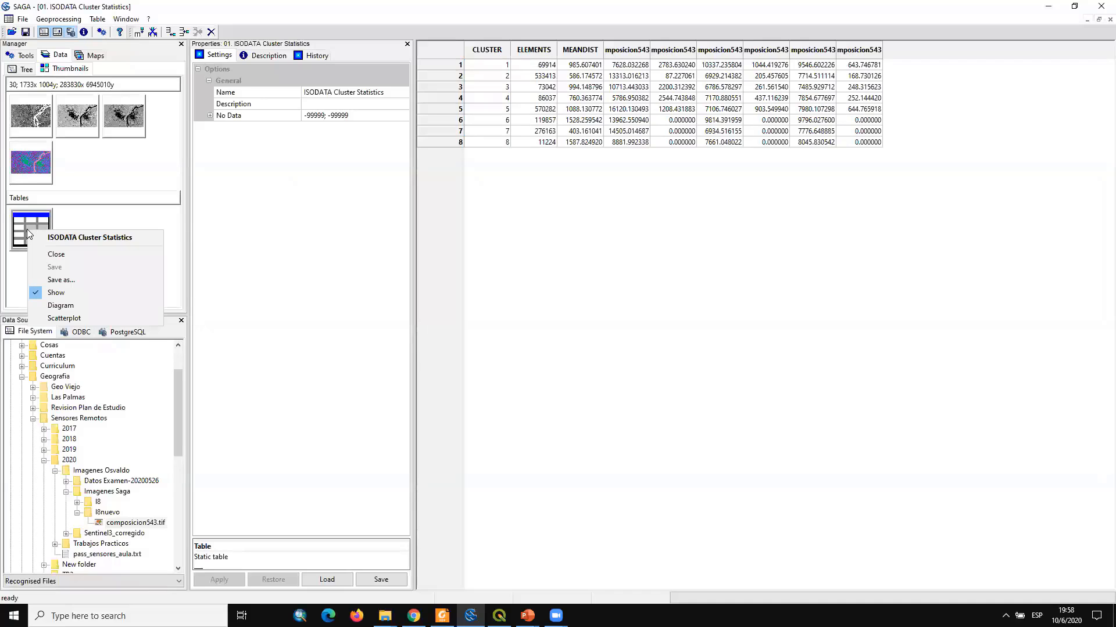
click(59, 280)
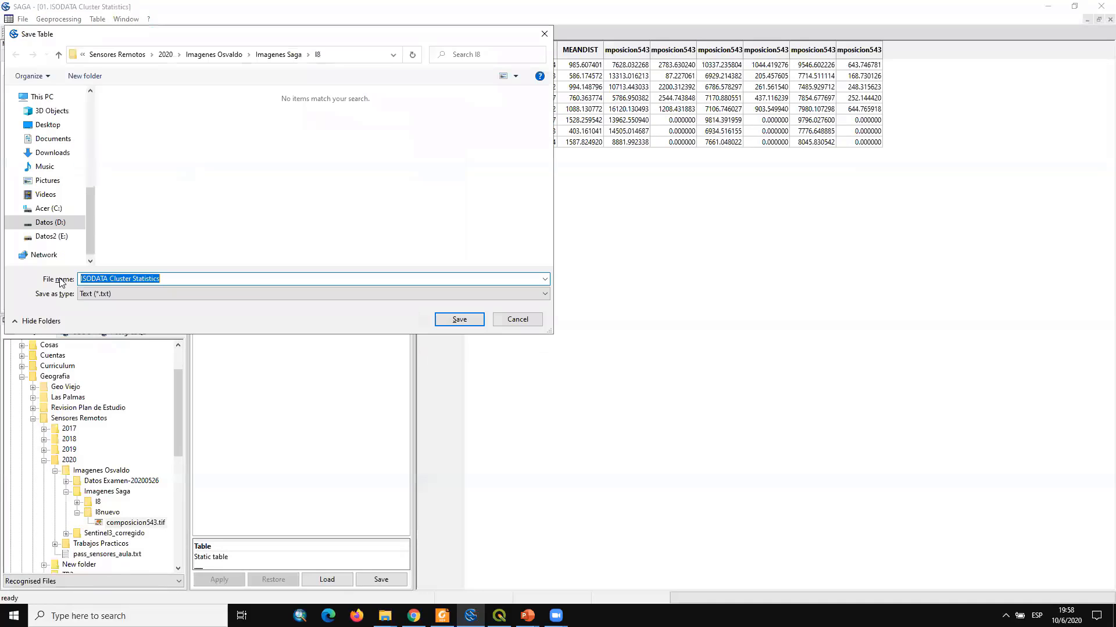
click(308, 294)
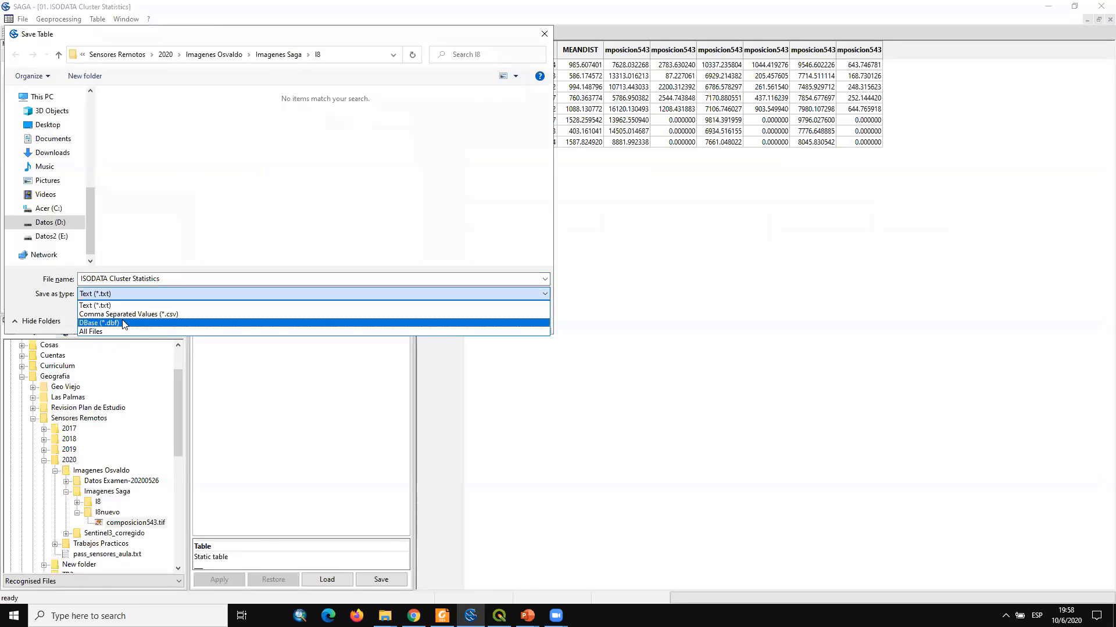
click(144, 314)
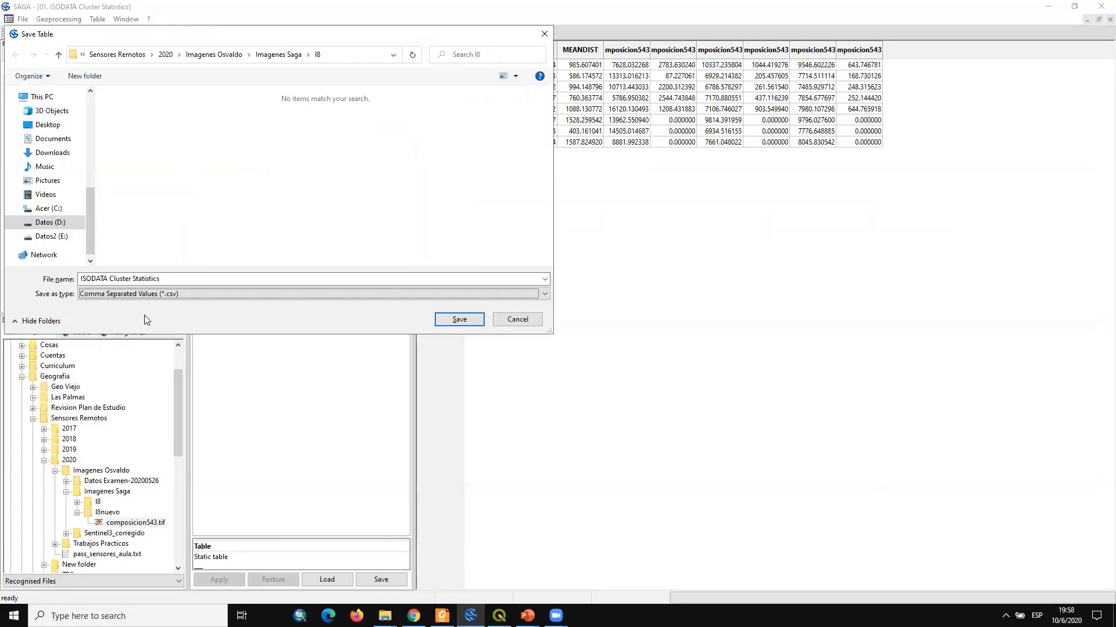
click(165, 294)
click(156, 323)
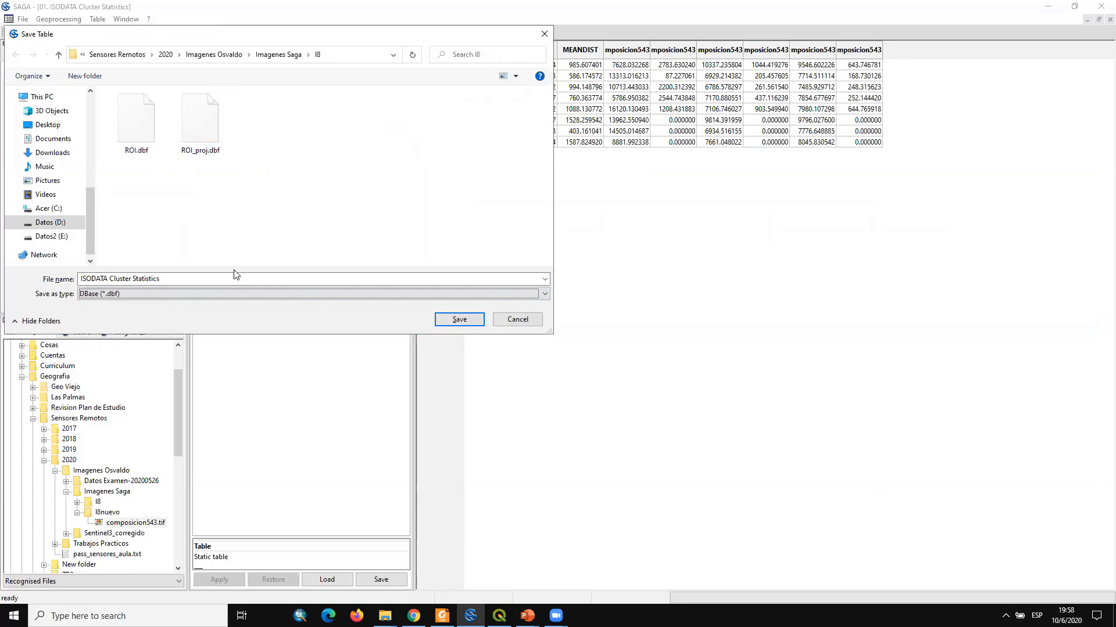
click(167, 294)
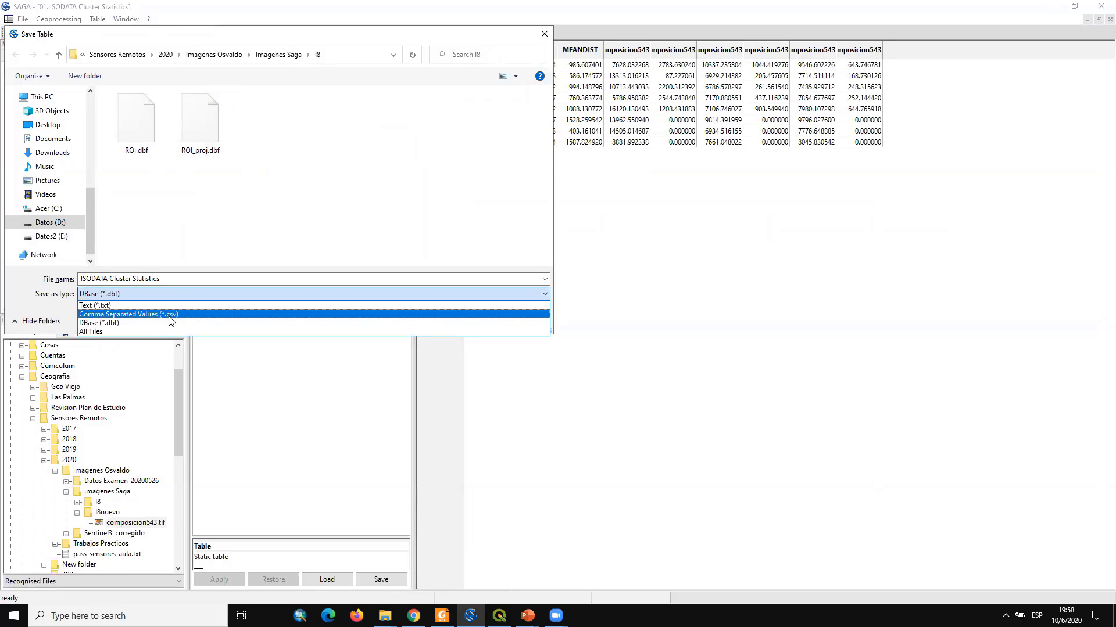
click(168, 315)
click(459, 322)
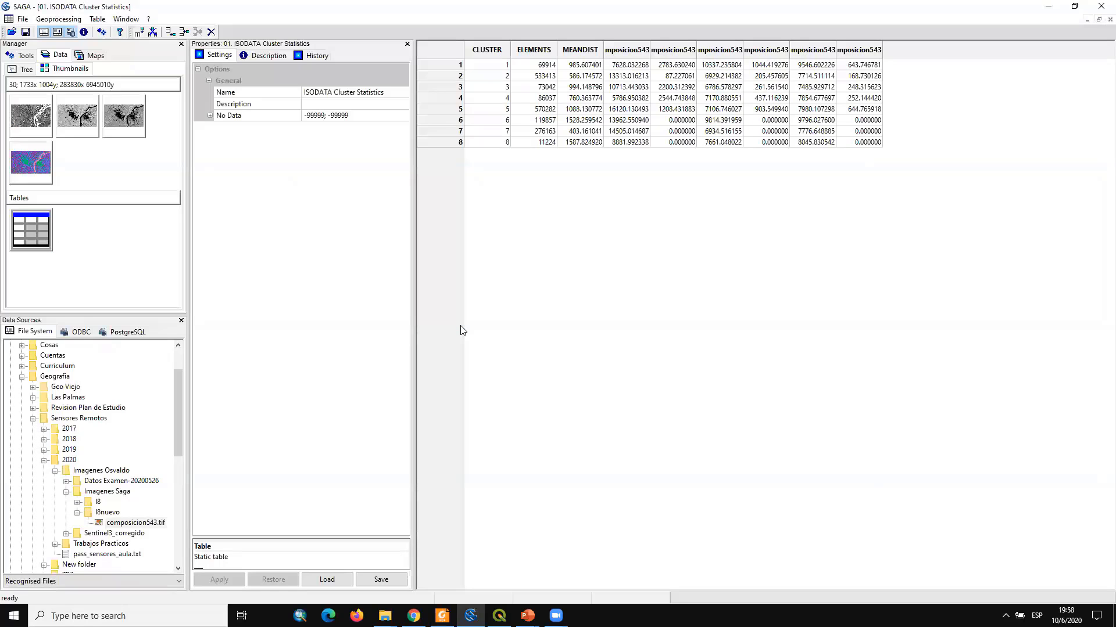
Switch to File Explorer, browse to Imagenes Osvaldo > Imagenes Saga > l8, open the ISODATA Cluster Statistics CSV in Excel and maximize its window
click(385, 616)
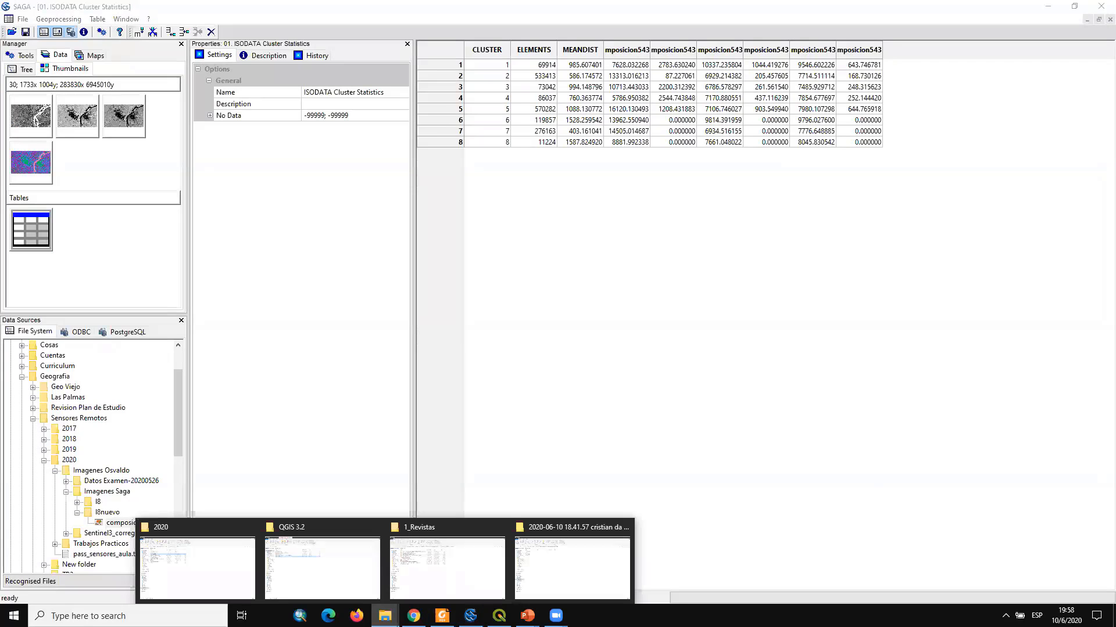
click(152, 552)
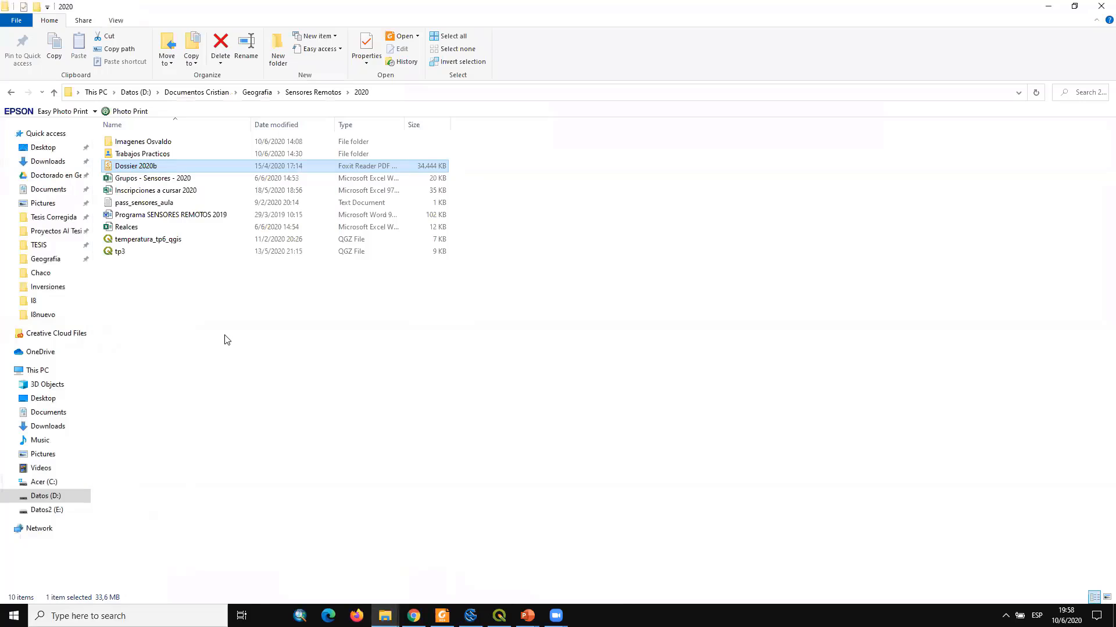
double_click(171, 145)
click(161, 154)
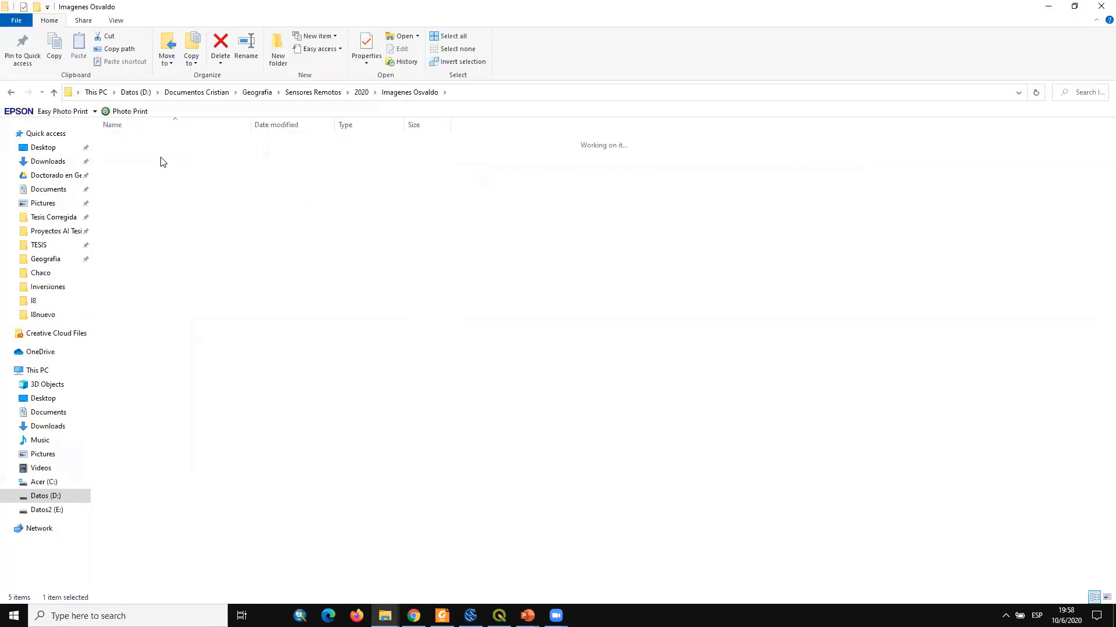
double_click(156, 152)
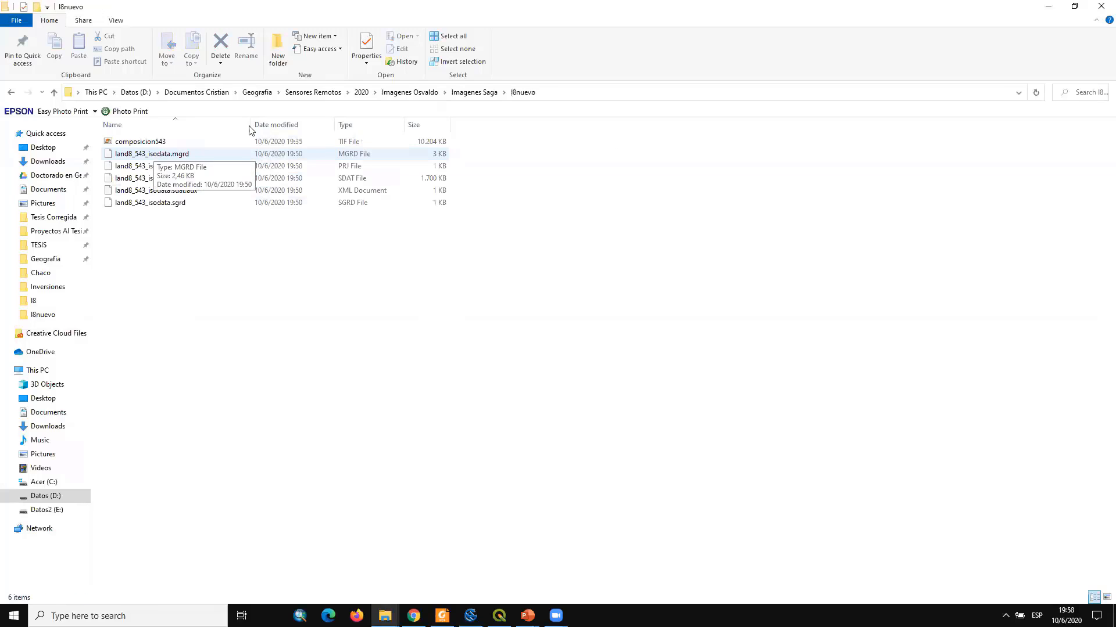
click(486, 93)
double_click(169, 137)
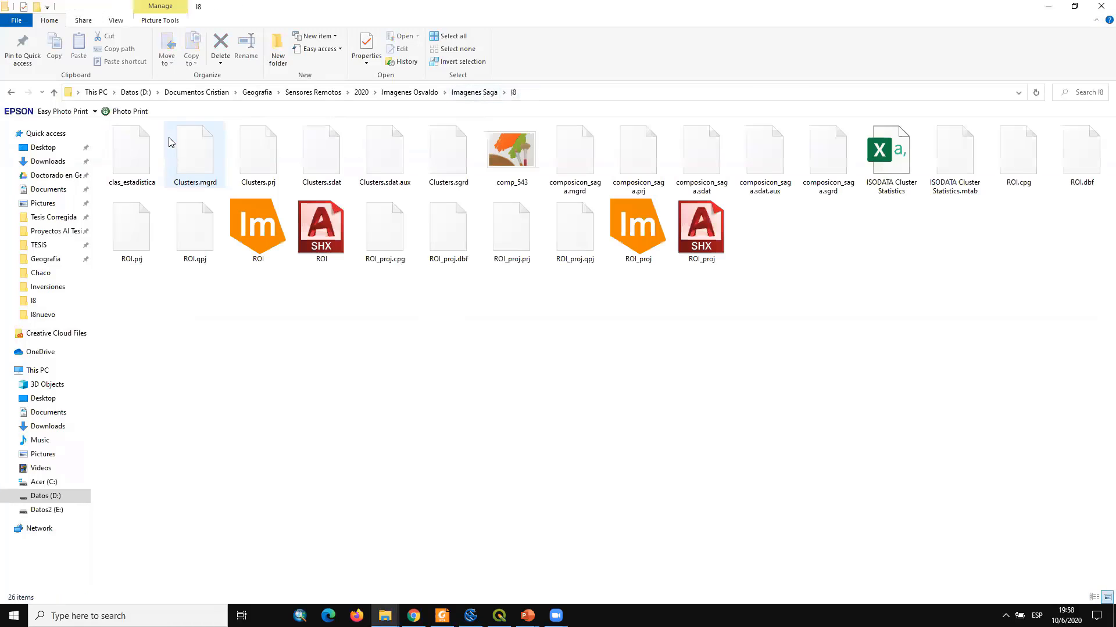
double_click(883, 147)
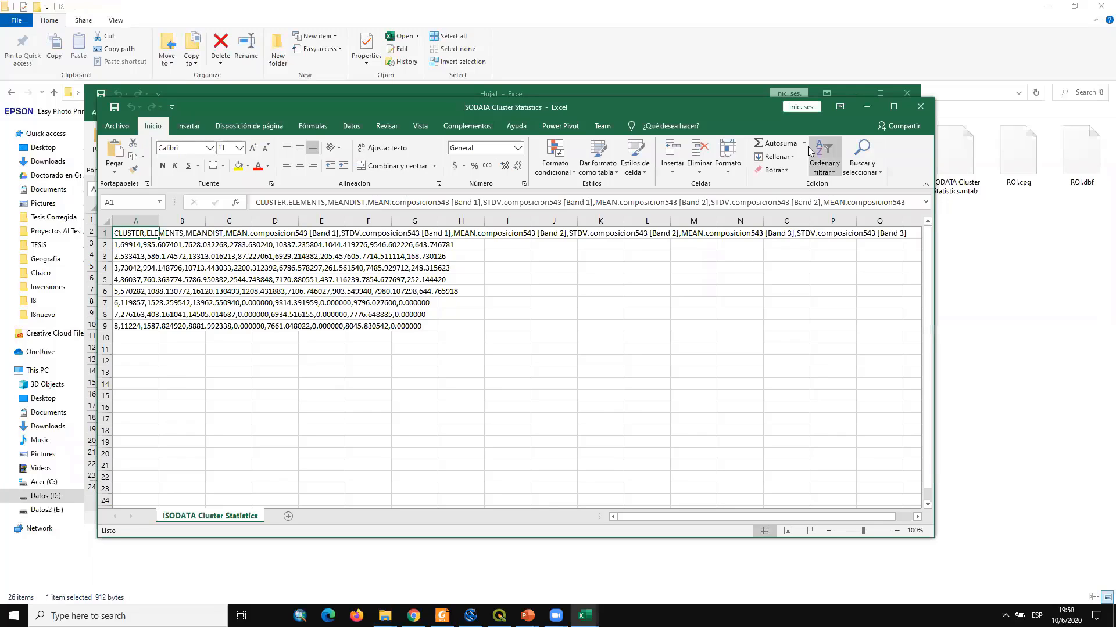
click(893, 106)
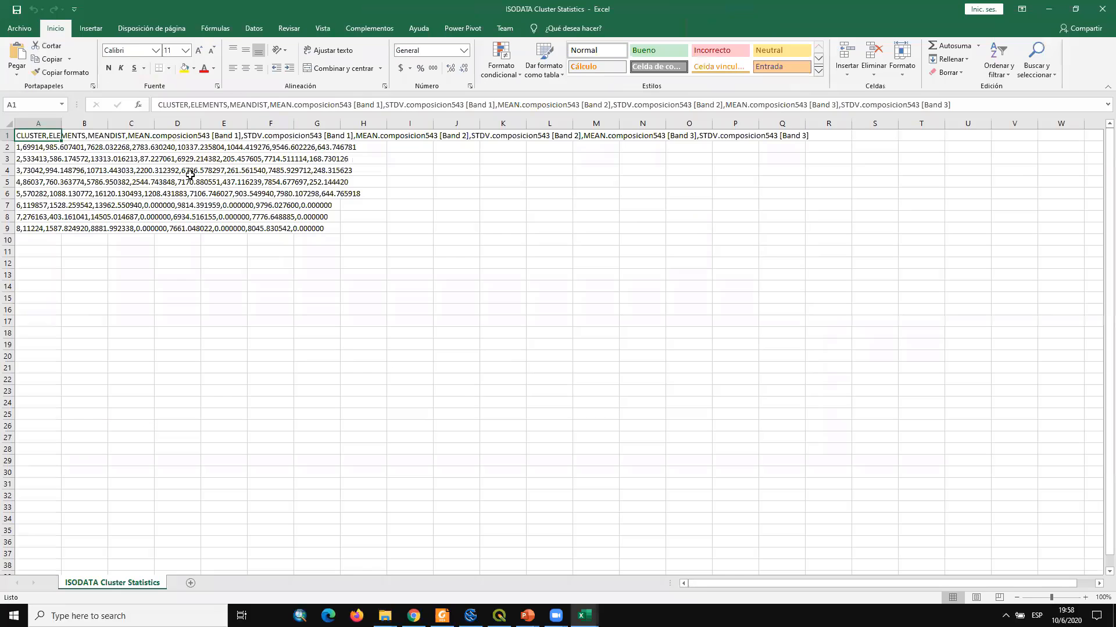
click(256, 217)
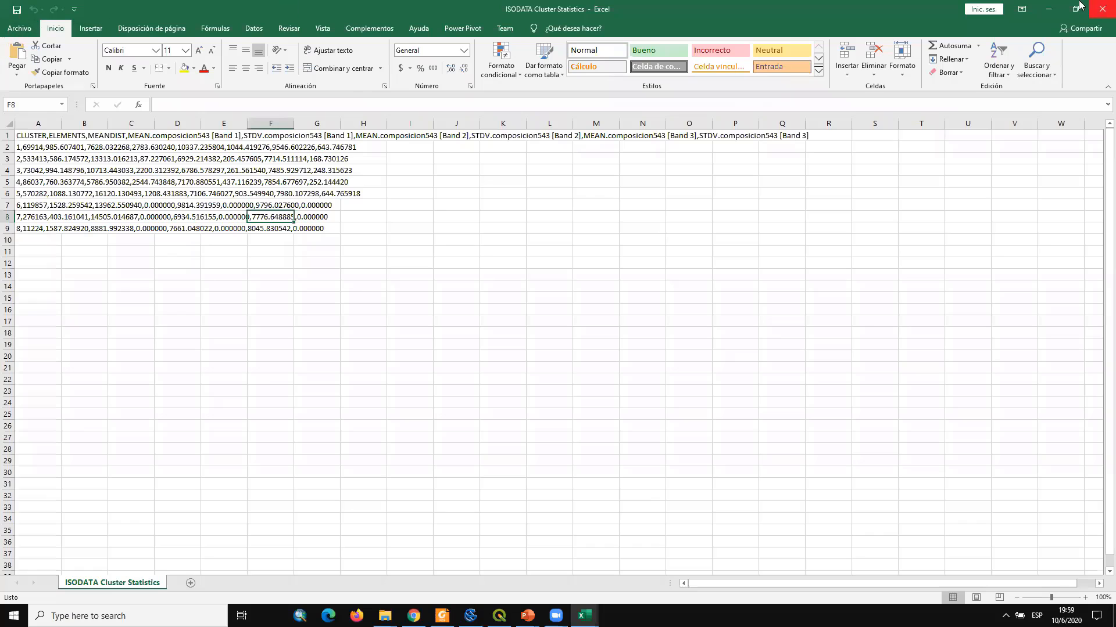
click(14, 30)
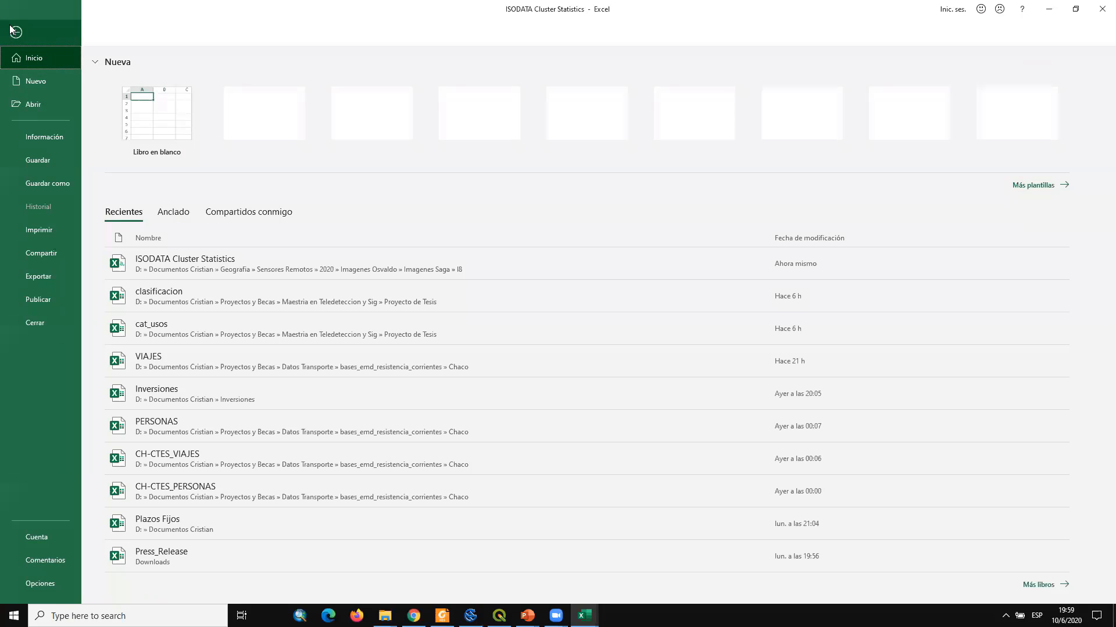
click(30, 107)
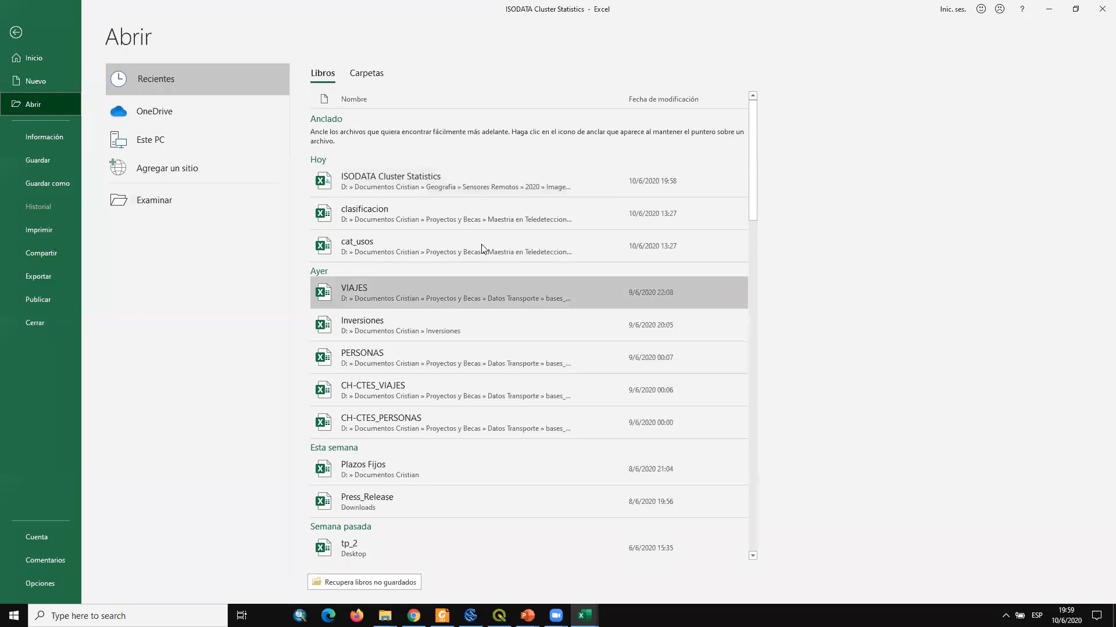
click(476, 189)
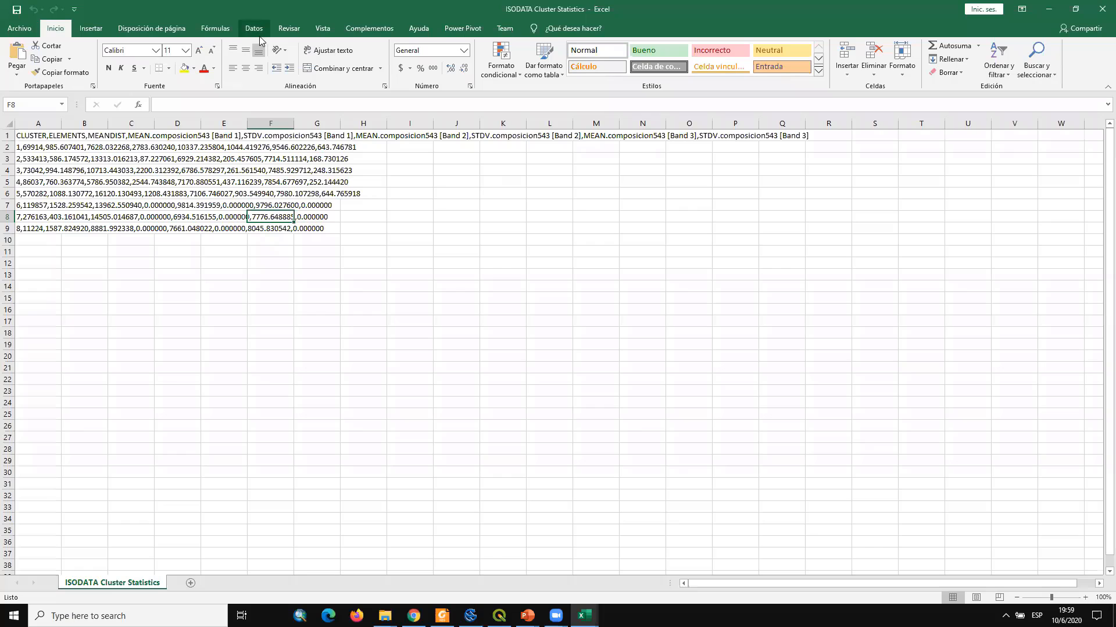
click(20, 28)
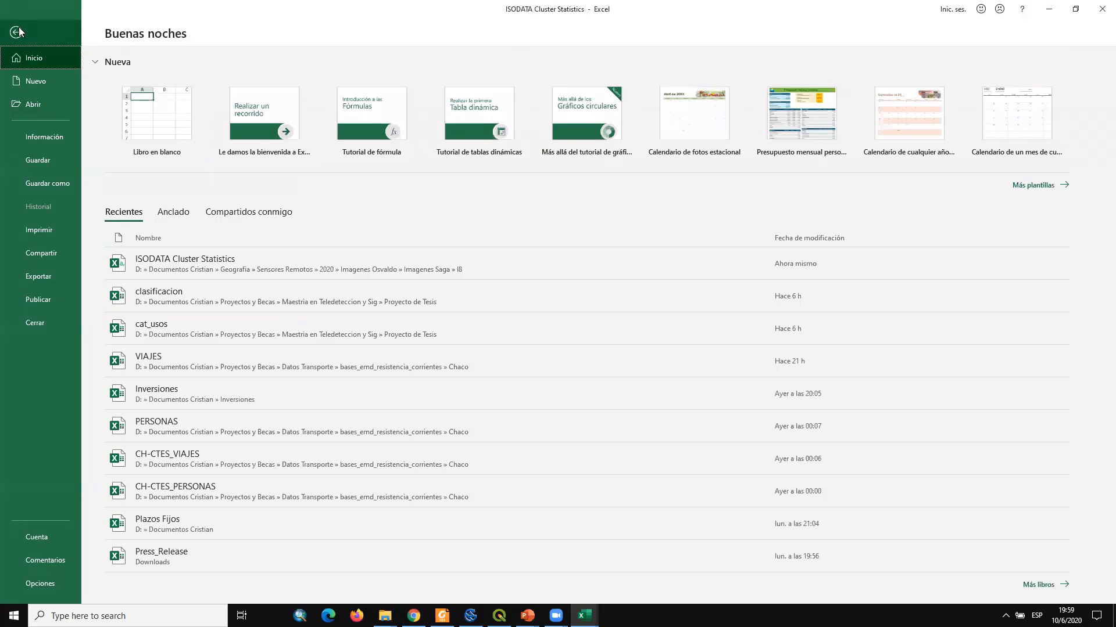
click(16, 32)
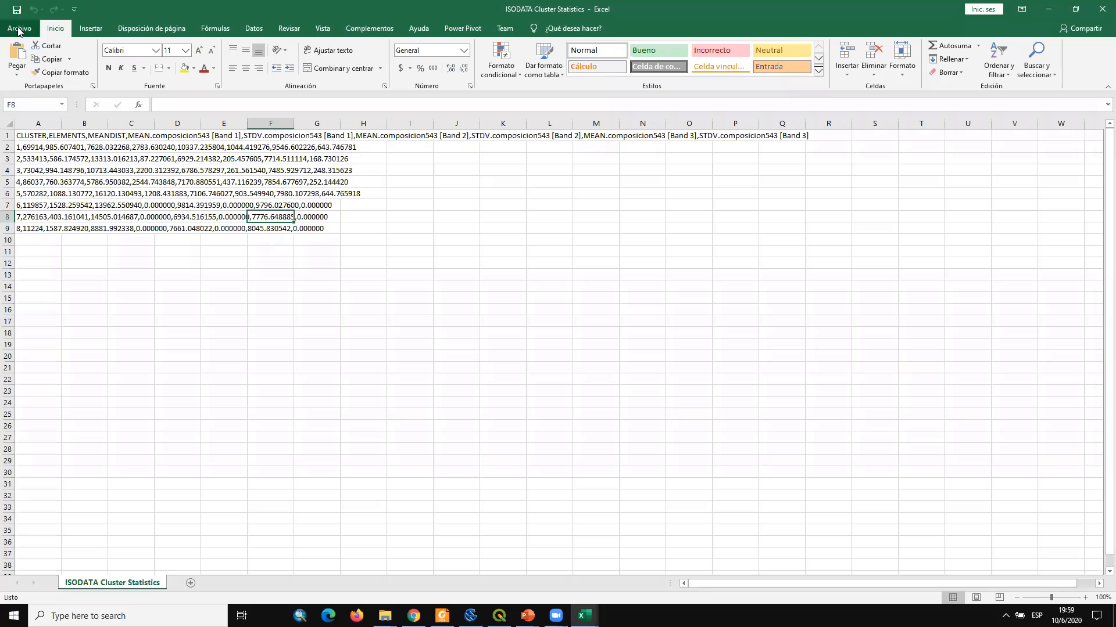
click(235, 312)
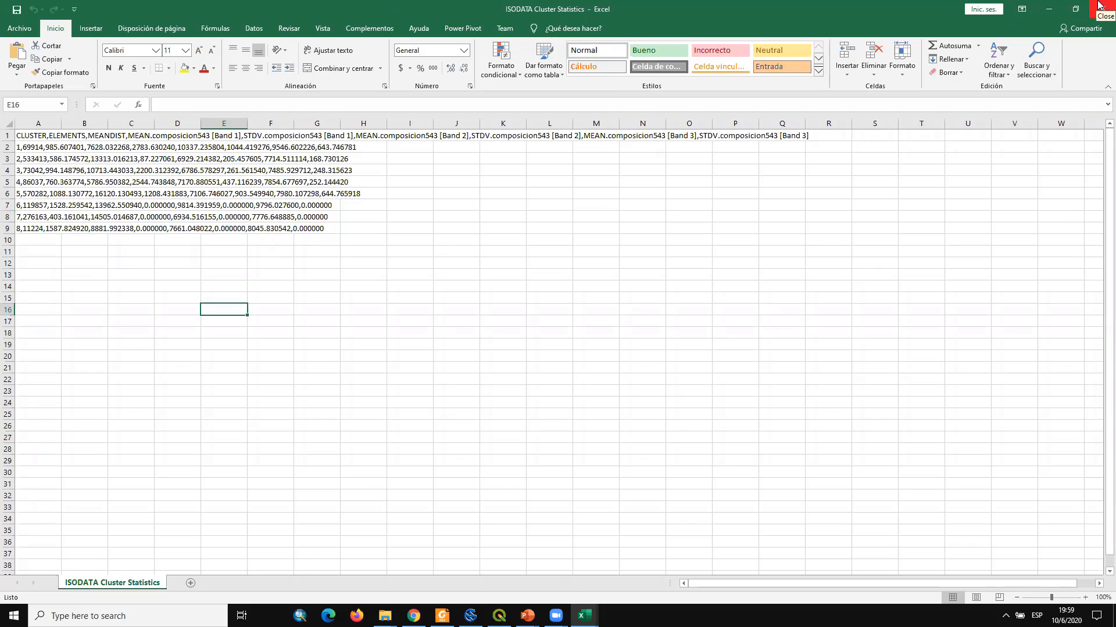
click(250, 29)
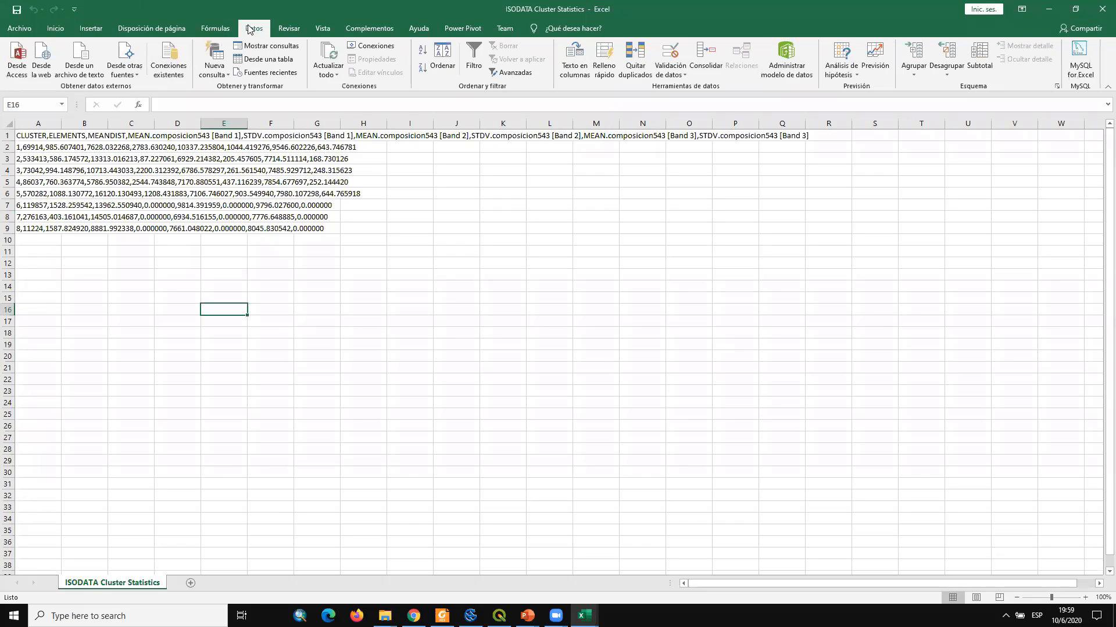
click(133, 78)
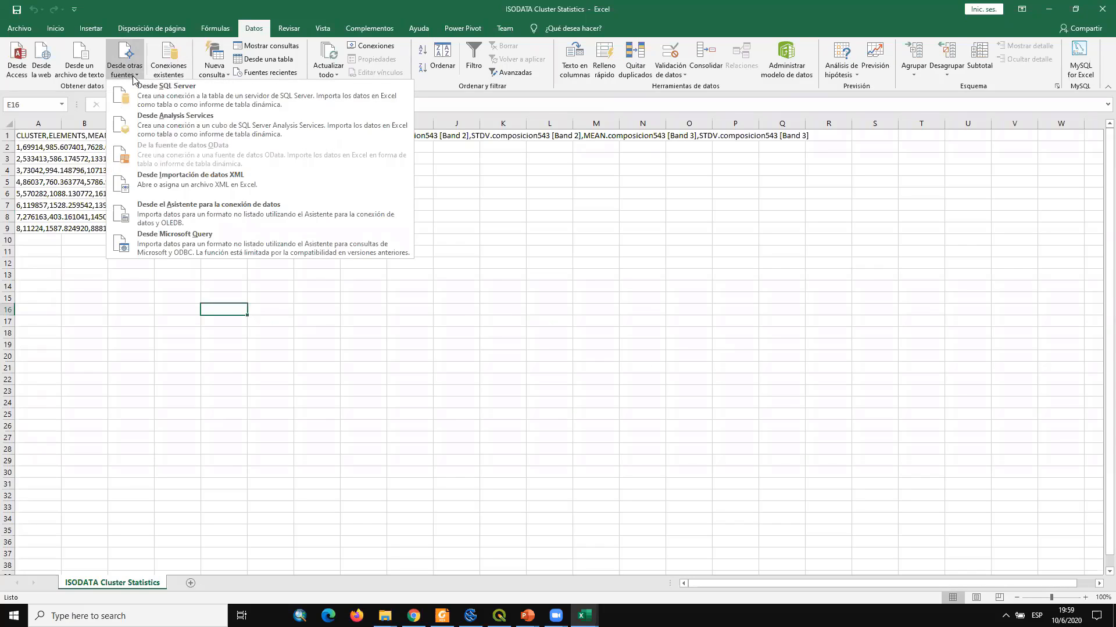
click(93, 73)
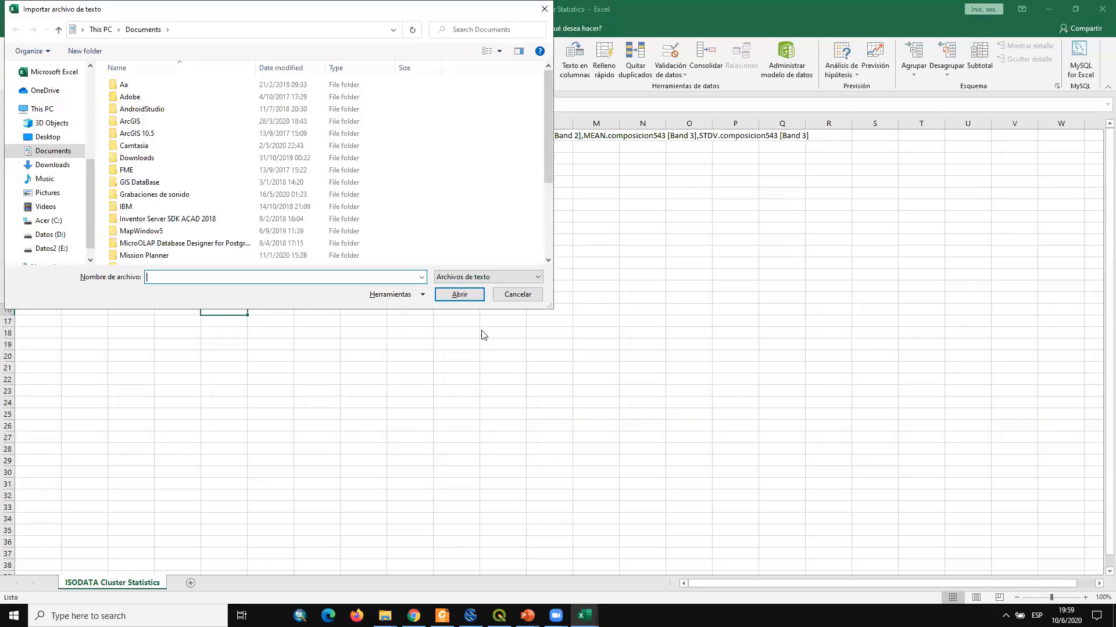
click(507, 295)
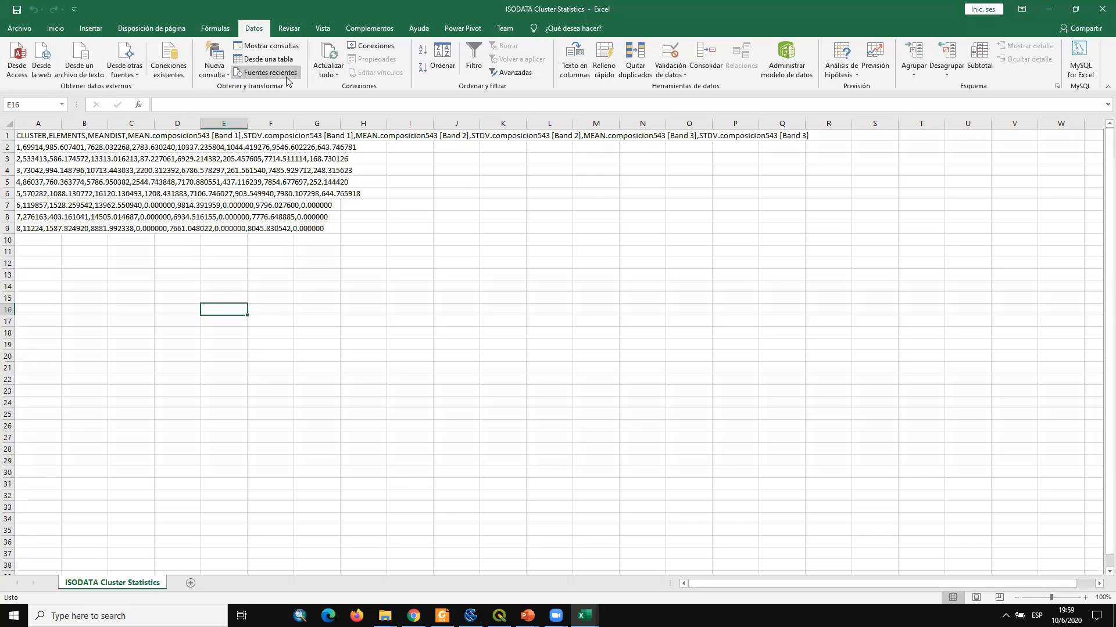
click(130, 76)
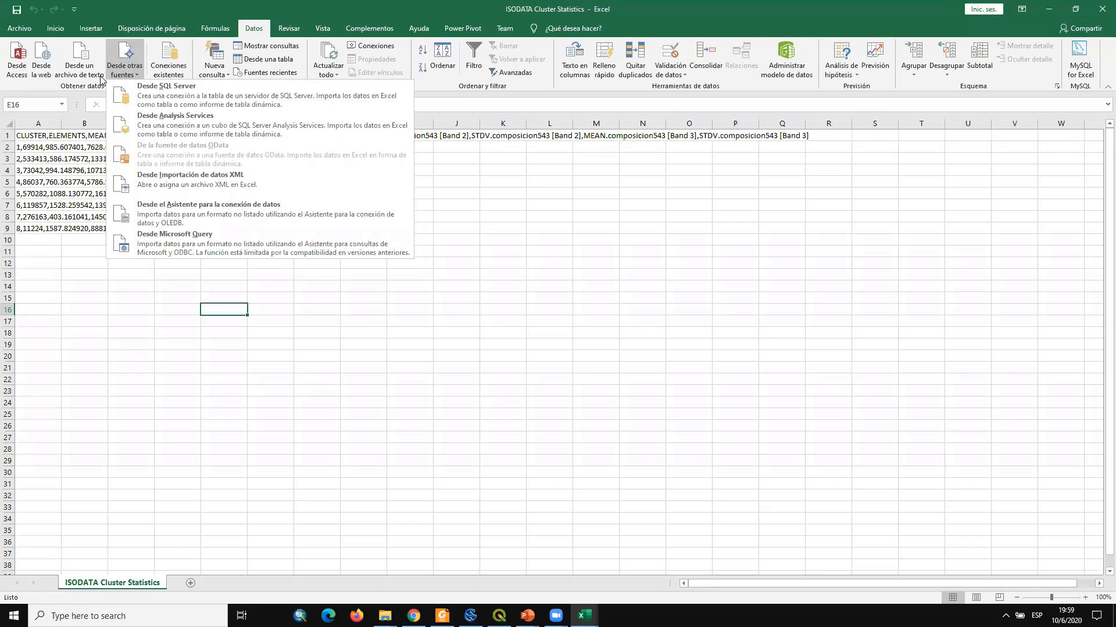
click(80, 65)
click(539, 13)
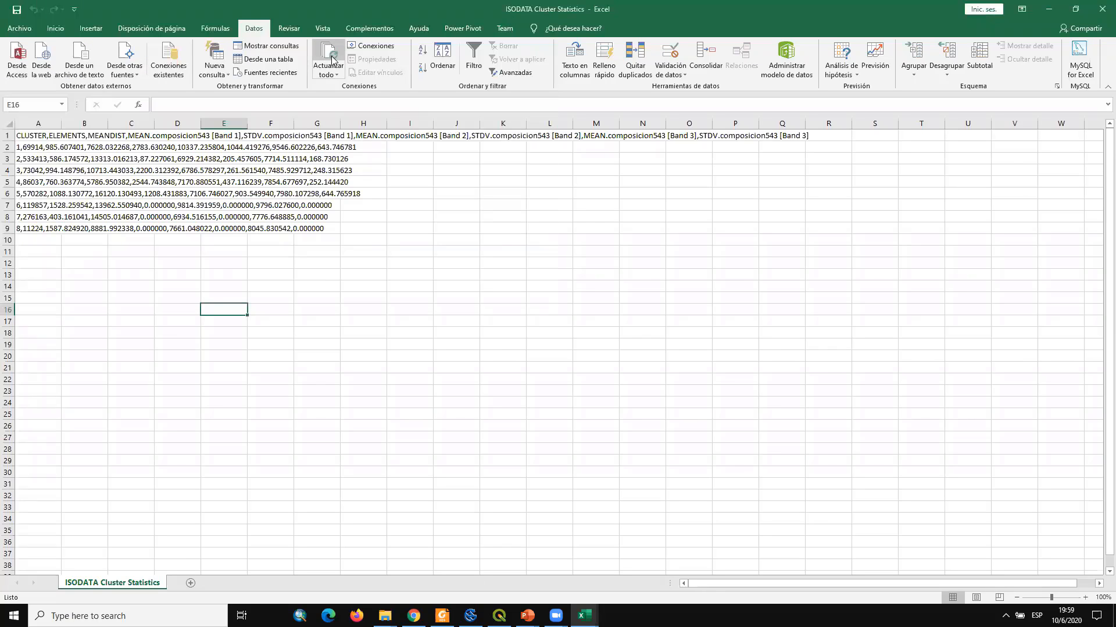
click(352, 34)
click(321, 33)
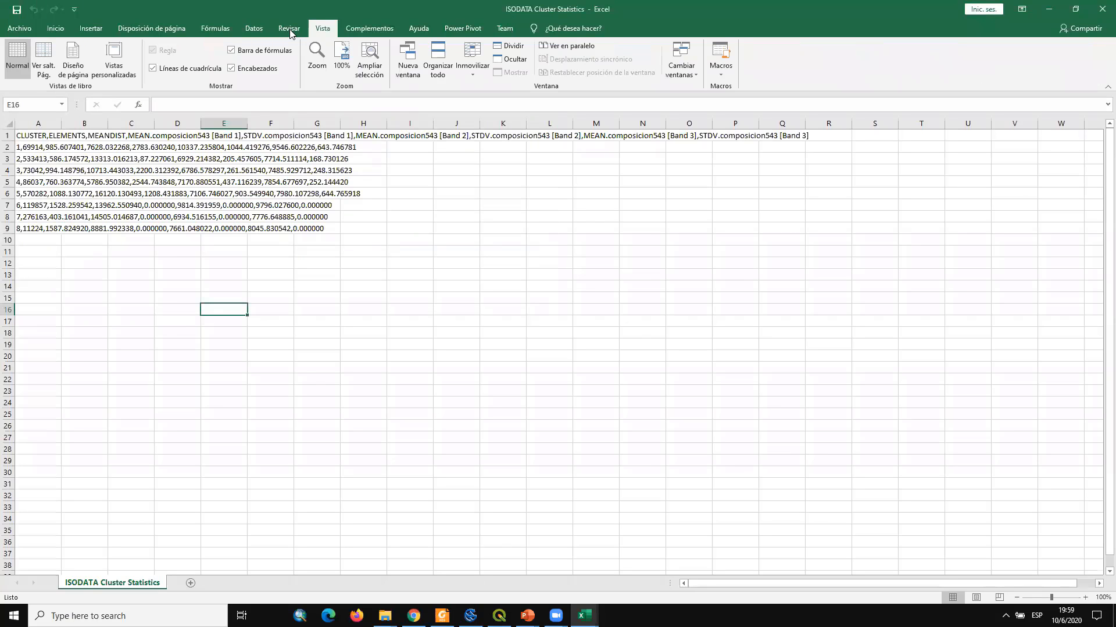
click(290, 31)
click(215, 29)
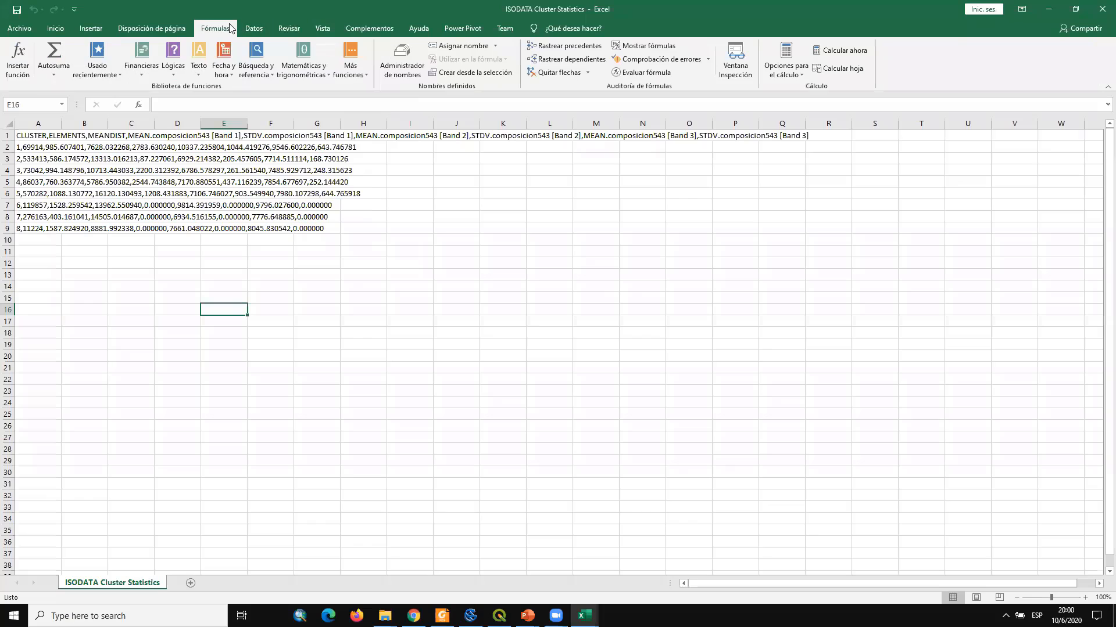
click(260, 30)
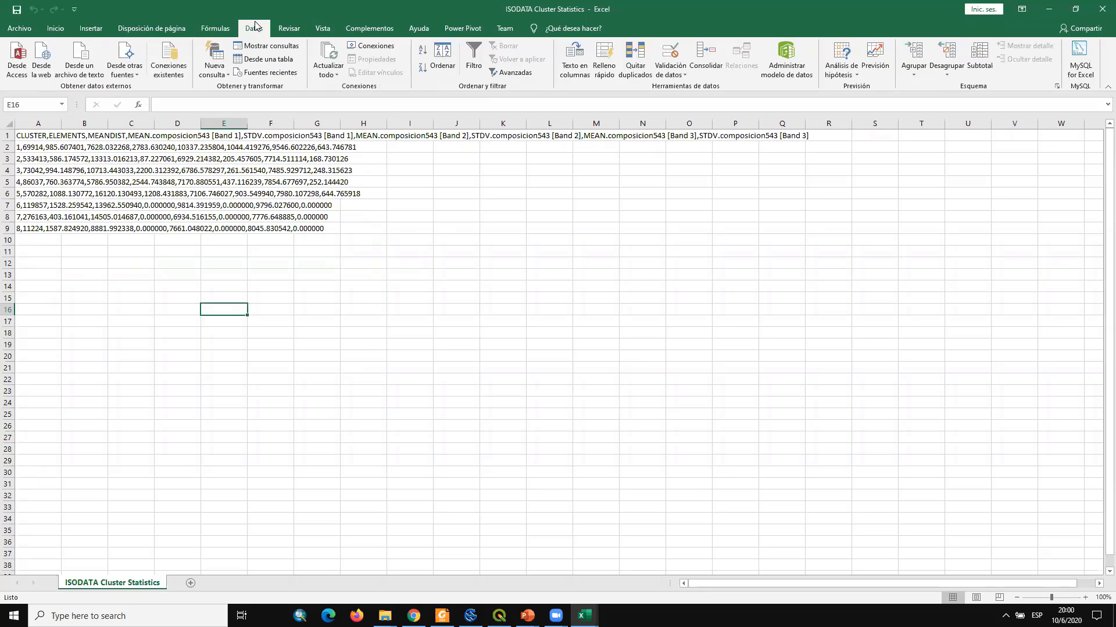
click(786, 58)
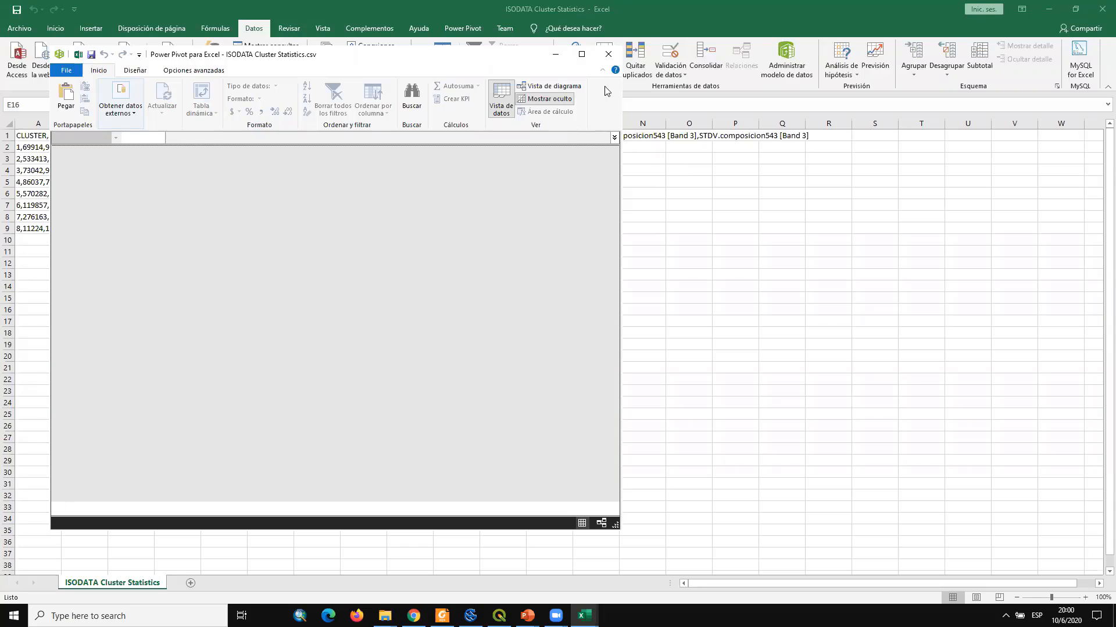
click(609, 55)
click(500, 433)
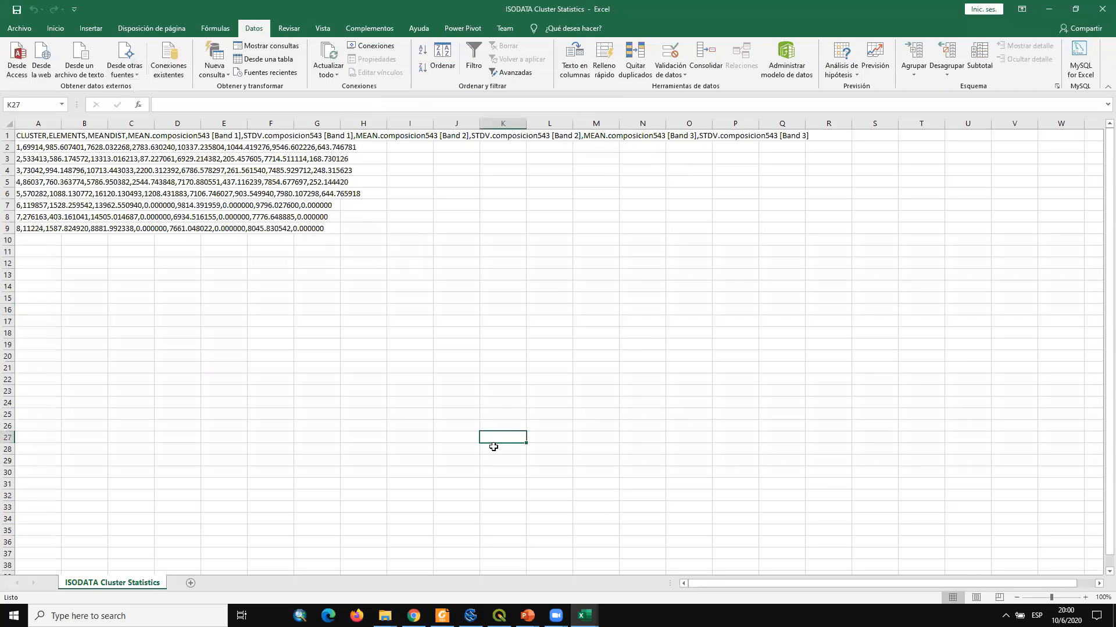
Switch to SAGA and start saving the ISODATA Cluster Statistics table to a new file
click(471, 615)
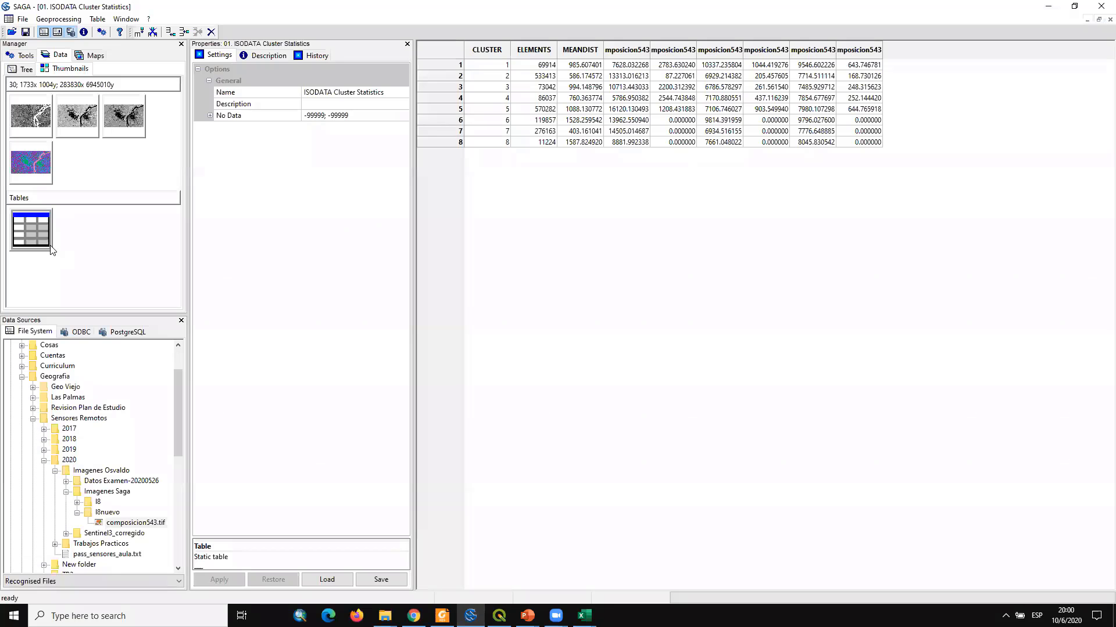
right_click(31, 222)
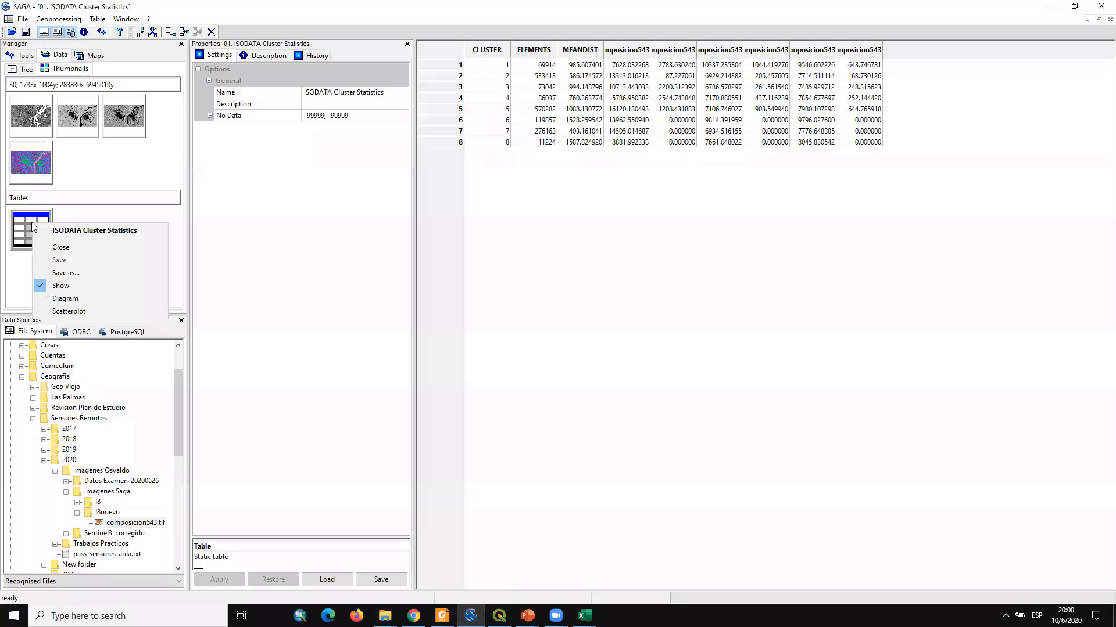
click(80, 272)
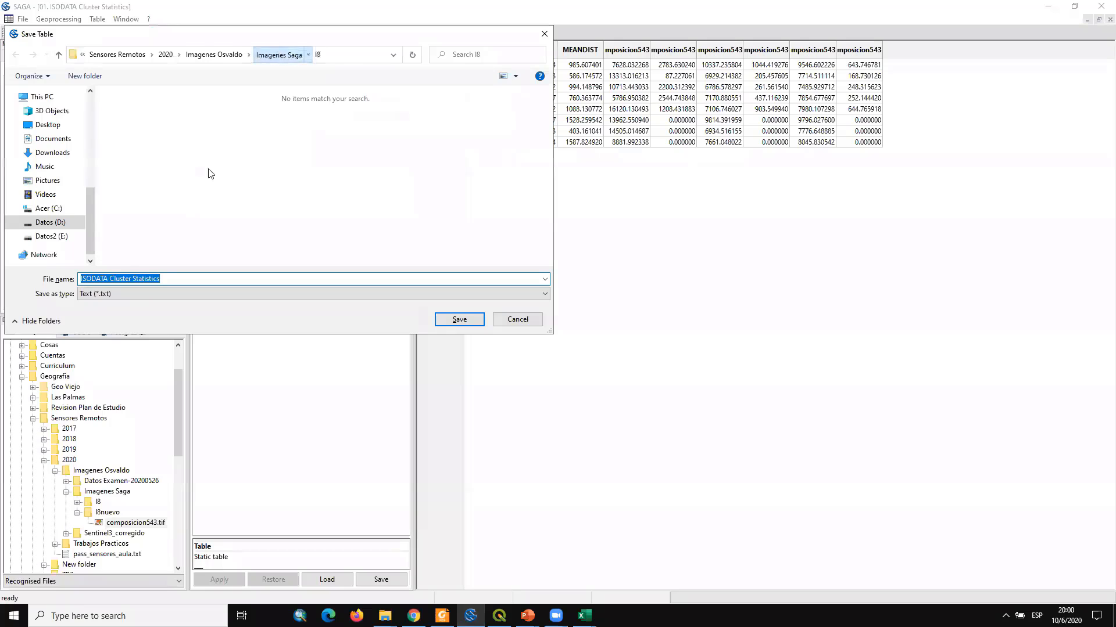
Save the ISODATA Cluster Statistics table in the l8nuevo folder as a DBase (*.dbf) file
double_click(146, 124)
click(179, 293)
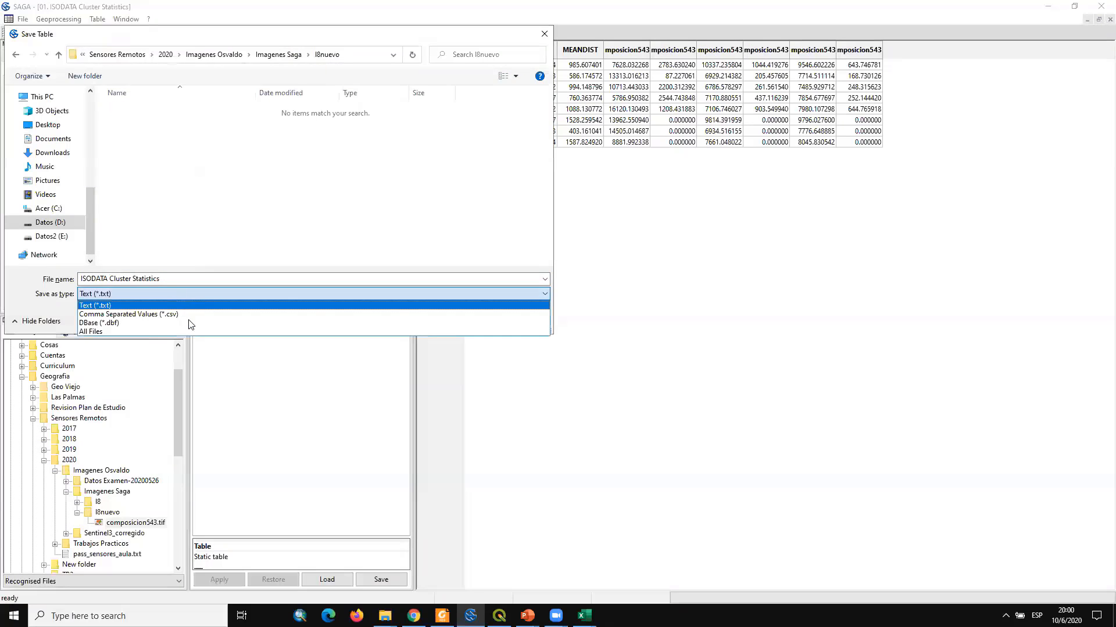
click(189, 320)
click(458, 320)
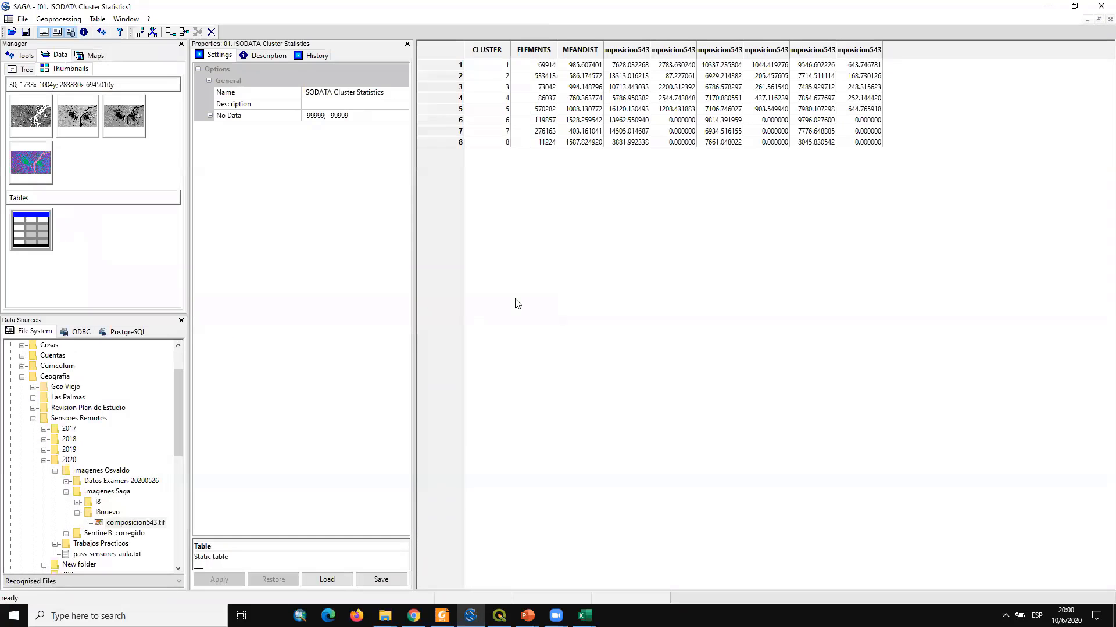
Switch to the Hoja1 workbook in Excel and browse for a file to open
click(584, 616)
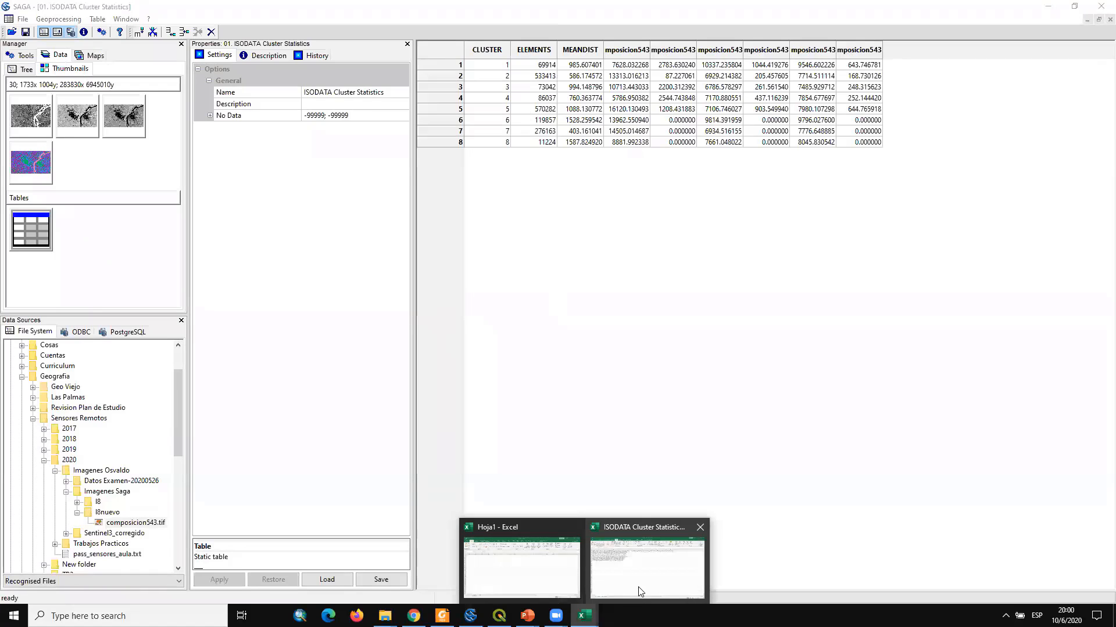
click(522, 573)
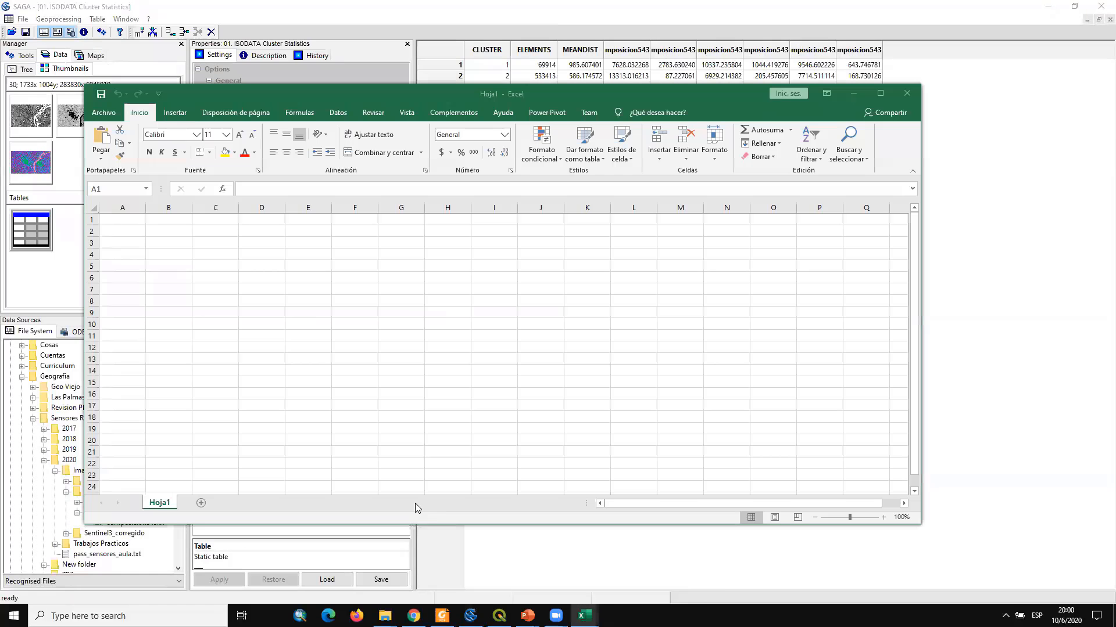
click(104, 110)
click(123, 192)
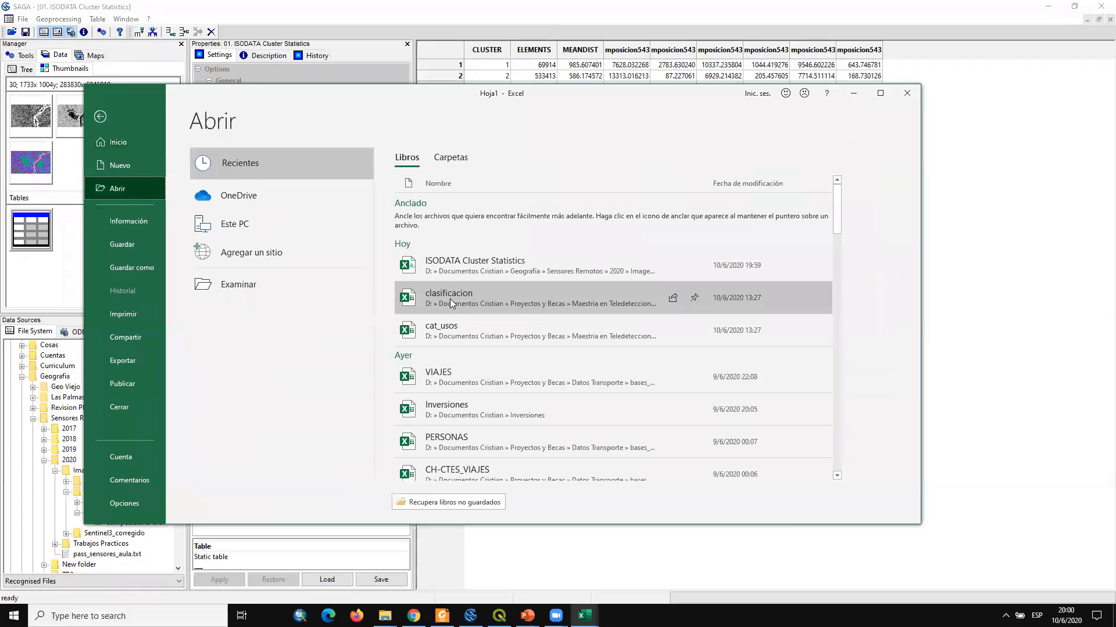
click(280, 280)
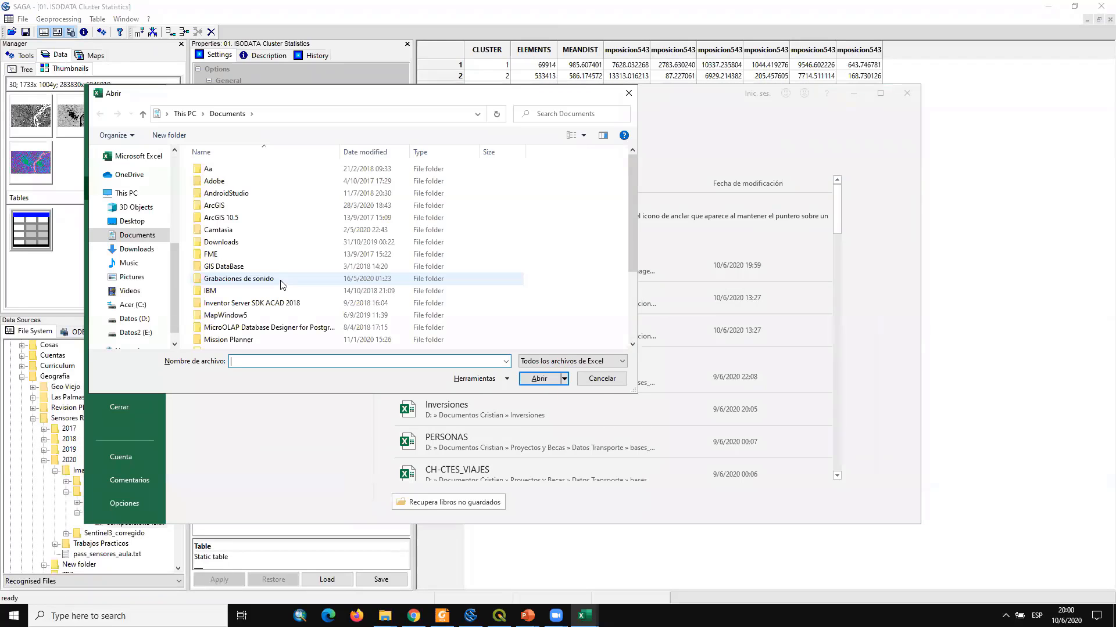
Browse on drive D from Geografia > Sensores Remotos > 2020 into the Imagenes Saga > l8nuevo folder
click(132, 319)
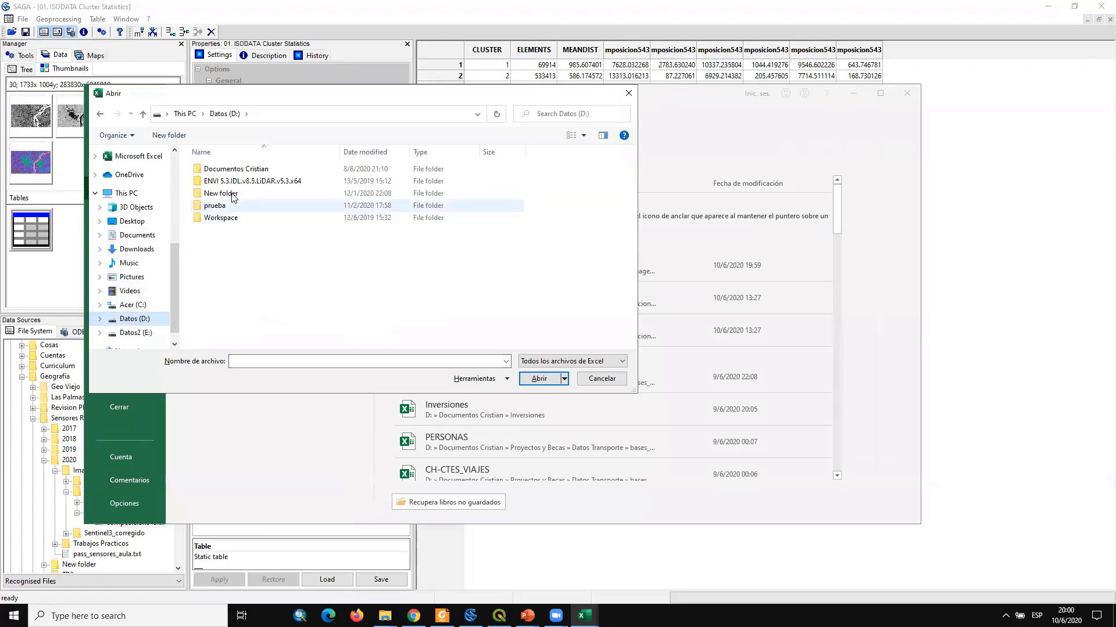
double_click(241, 170)
scroll(233, 221, down, 1)
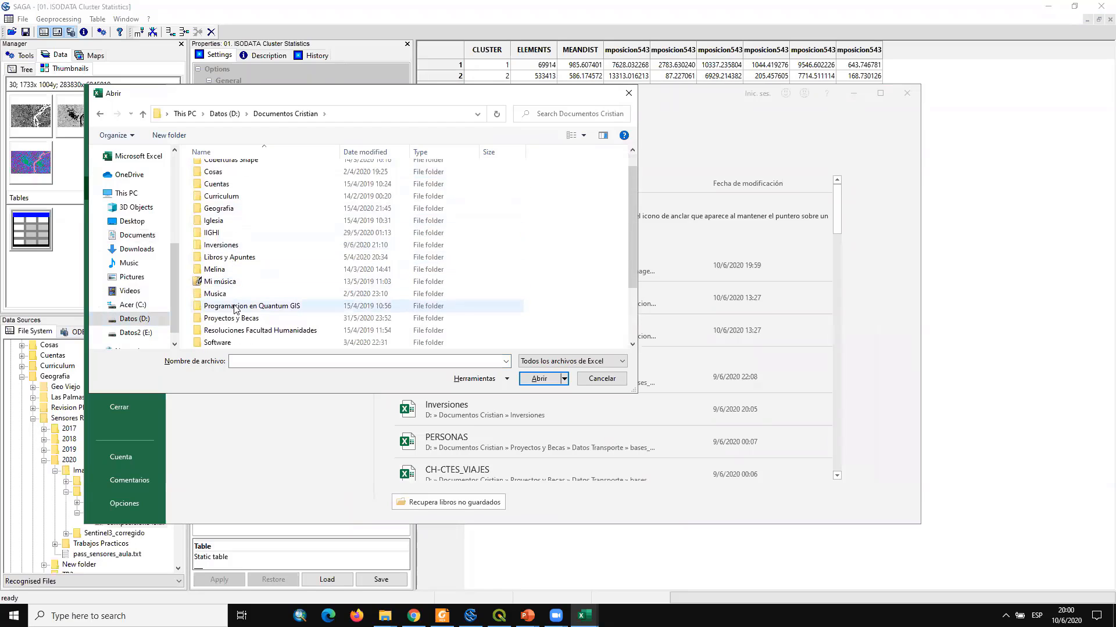
double_click(229, 210)
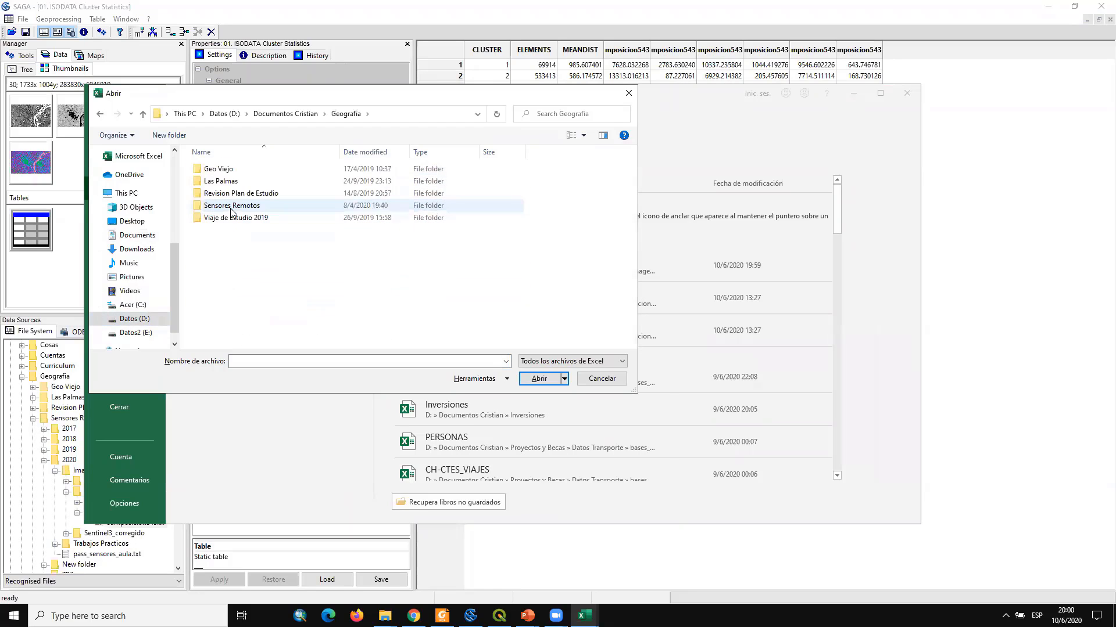
double_click(231, 206)
double_click(230, 206)
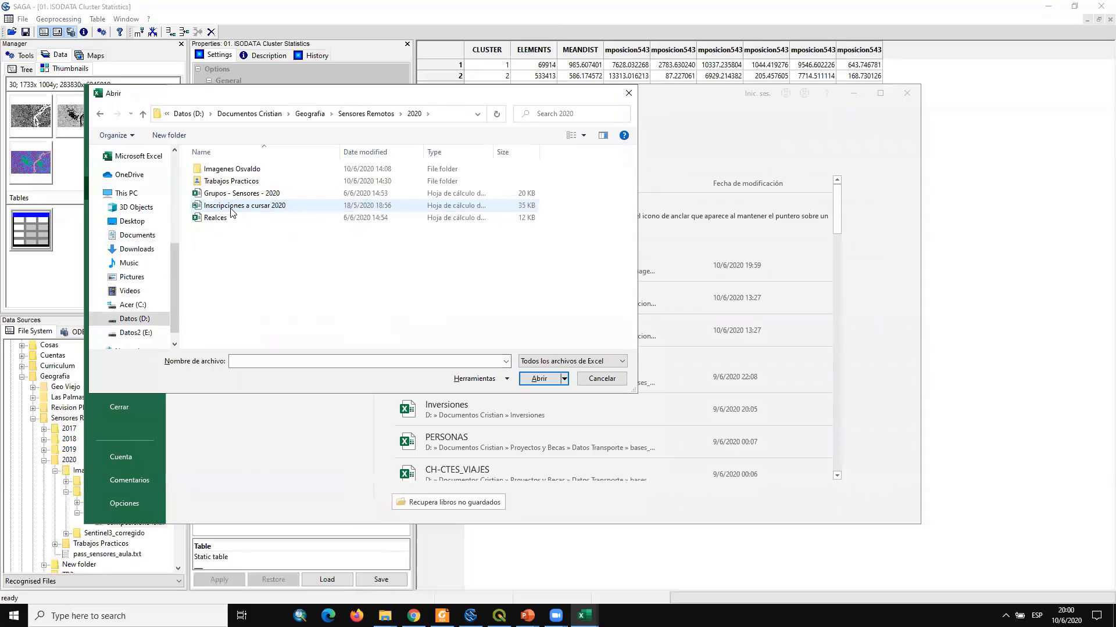
double_click(250, 170)
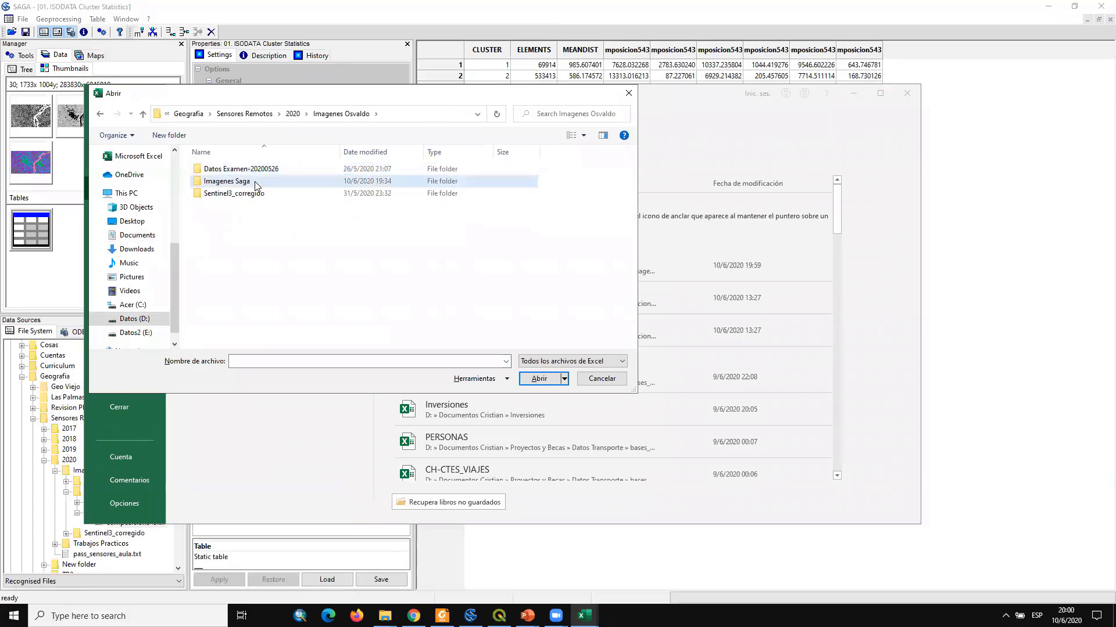
double_click(255, 181)
double_click(254, 181)
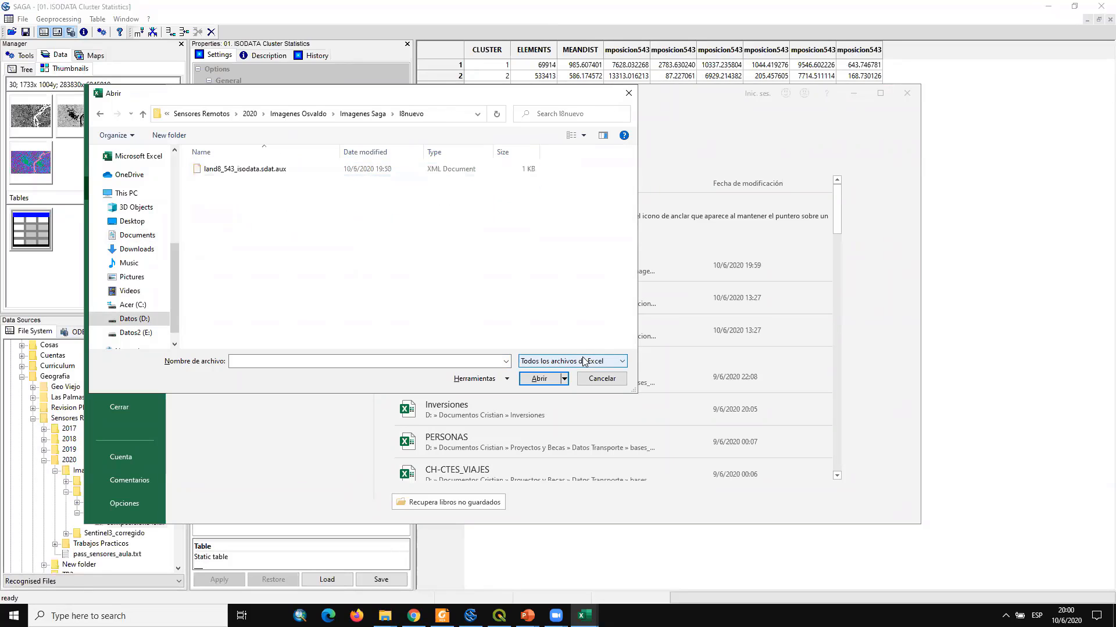
List all file types, open ISODATA Cluster Statistics.dbf, and close the empty Hoja1 workbook without saving
click(584, 362)
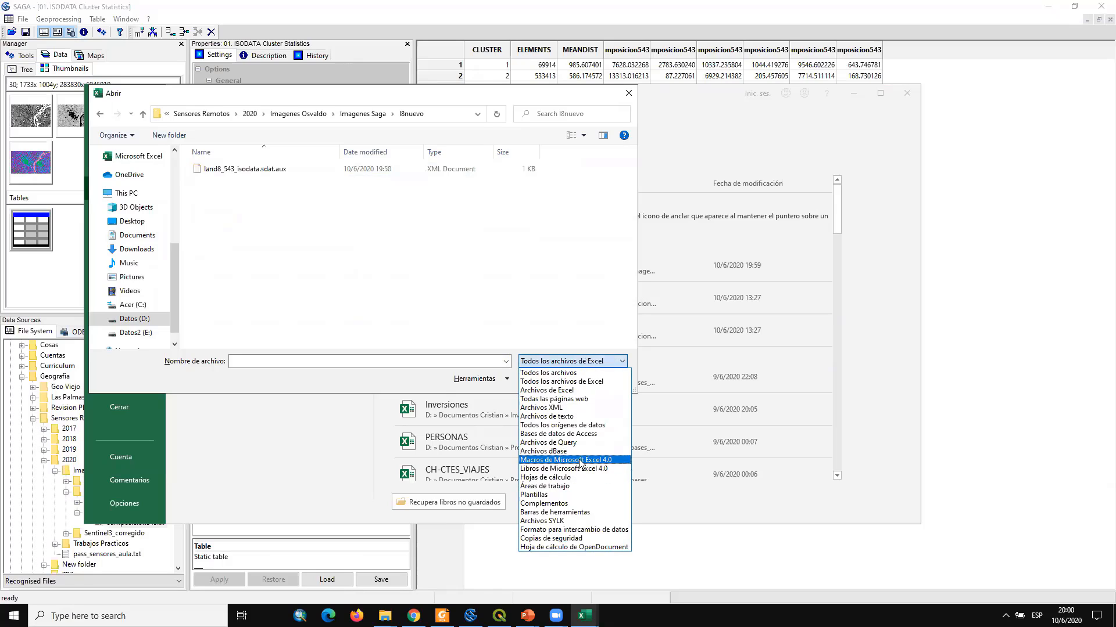
click(575, 373)
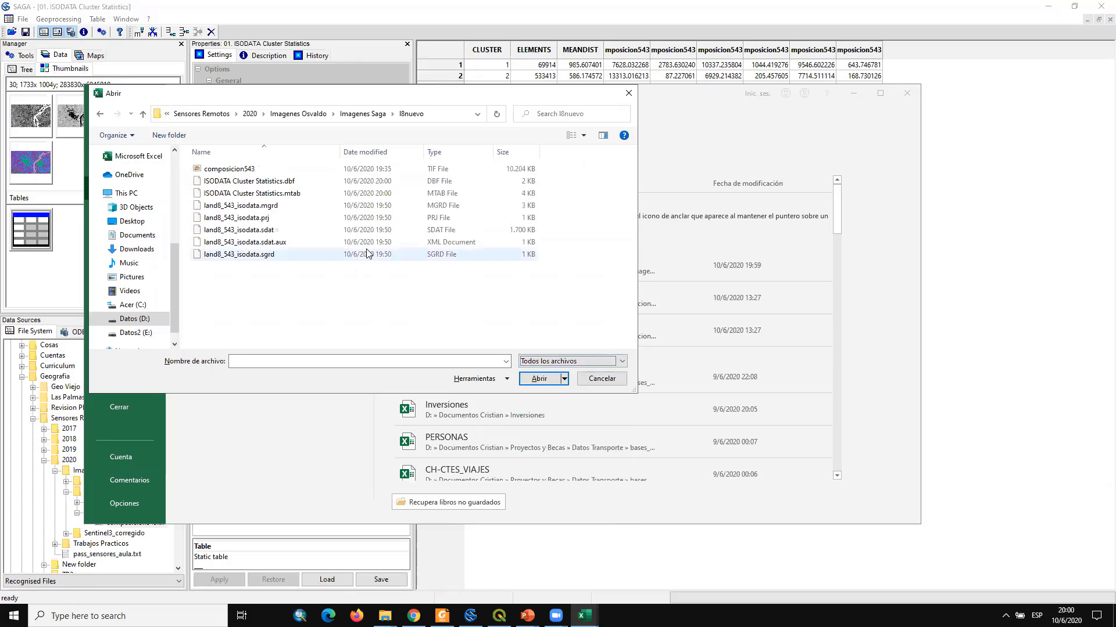
click(277, 184)
click(539, 378)
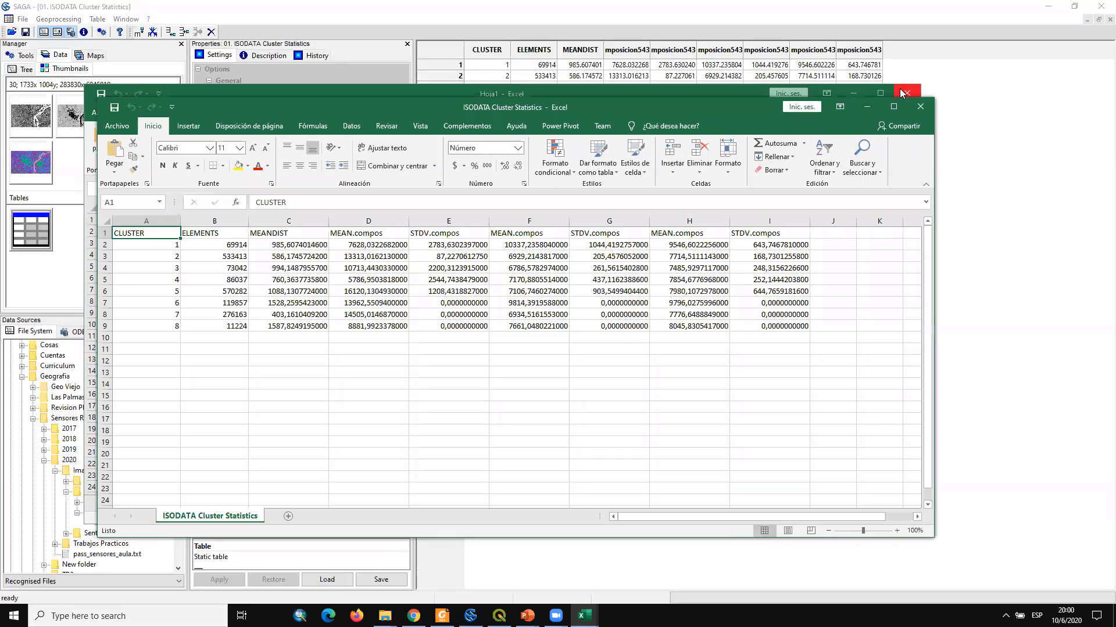
click(902, 93)
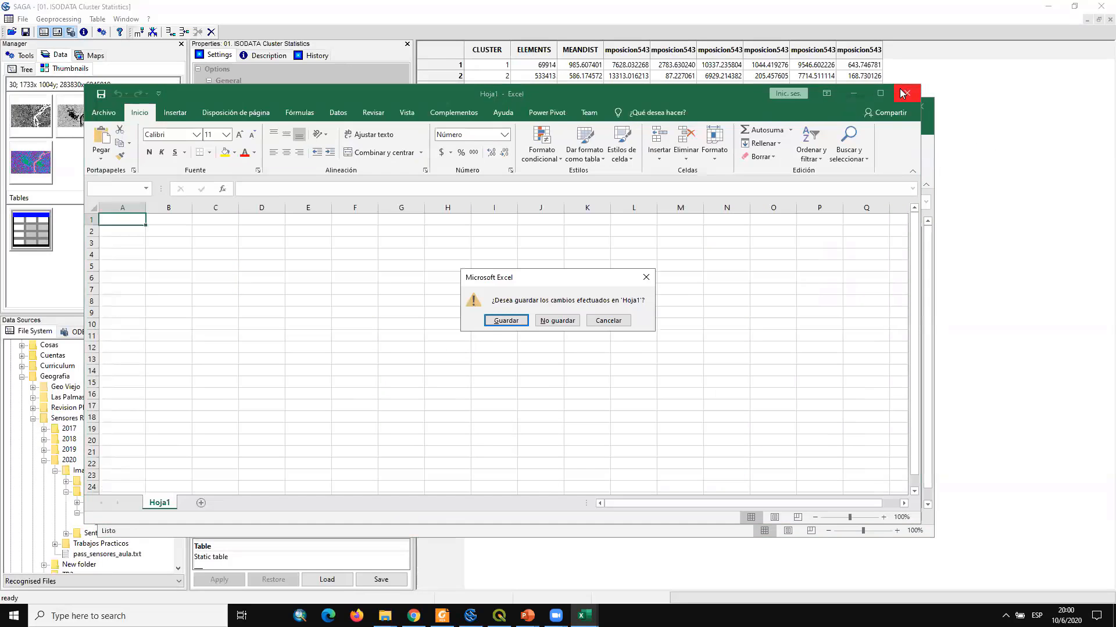
click(557, 321)
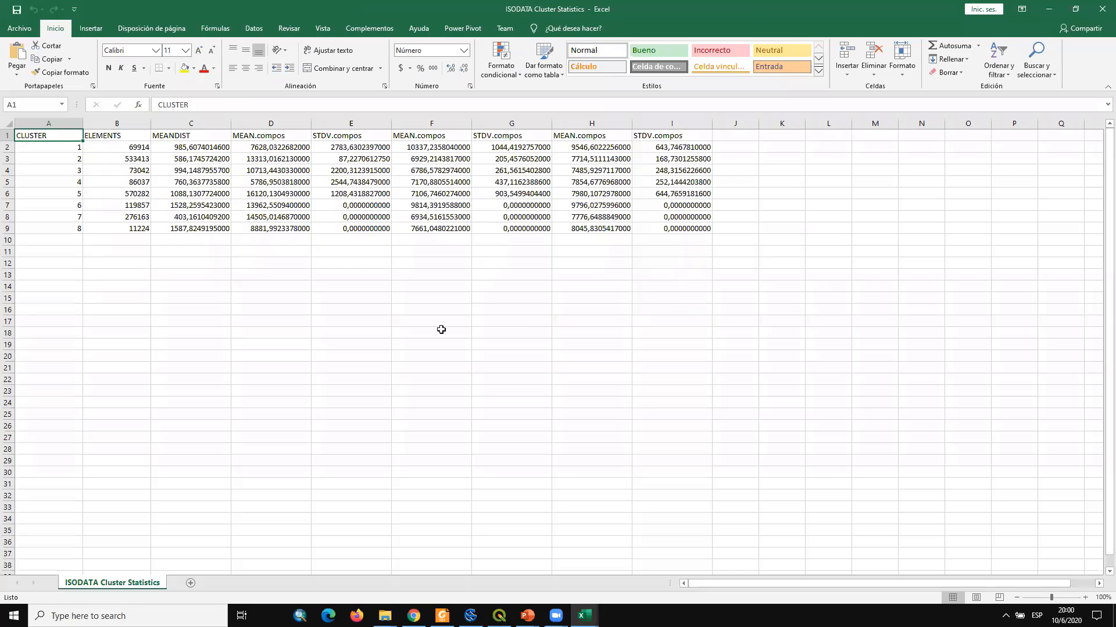
Examine the CLUSTER and ELEMENTS columns of the statistics table, highlighting the element counts in B2:B9
click(441, 329)
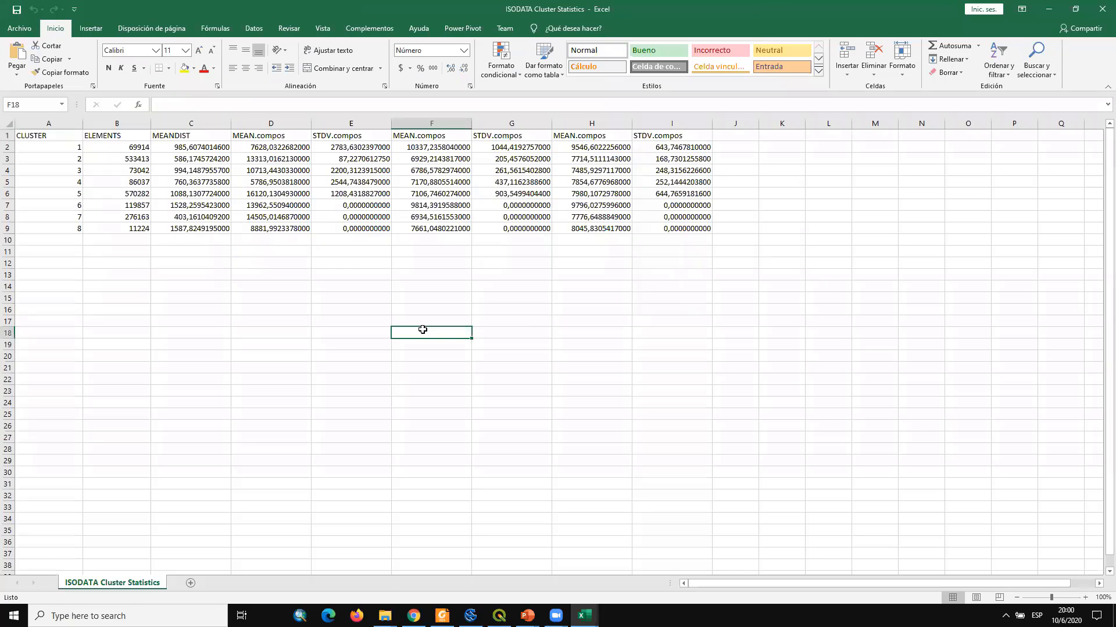
click(122, 147)
click(55, 140)
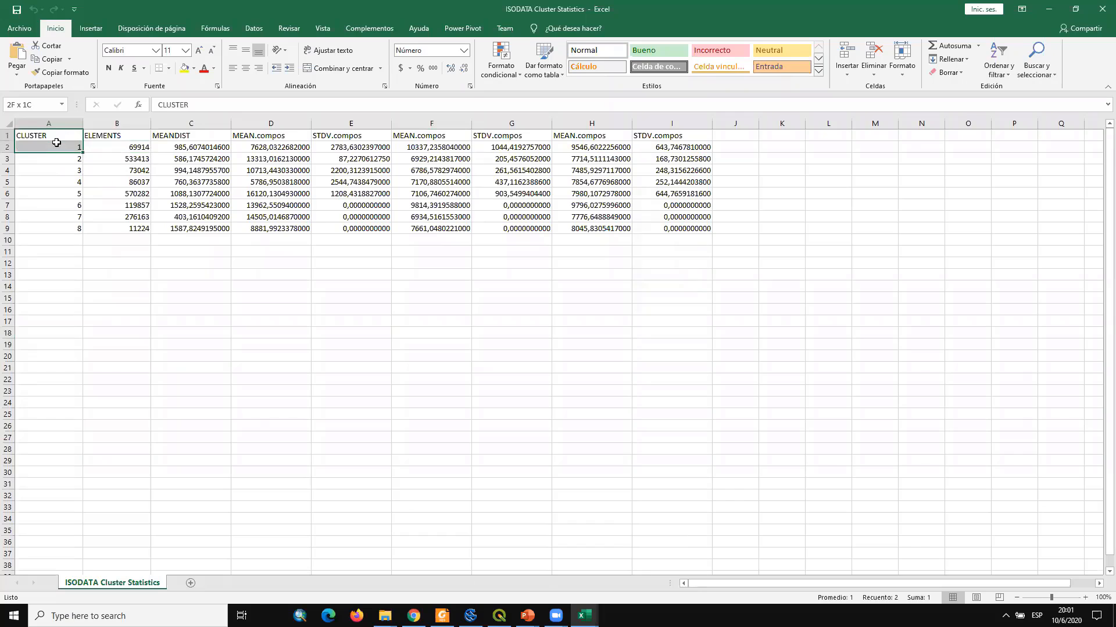
click(56, 146)
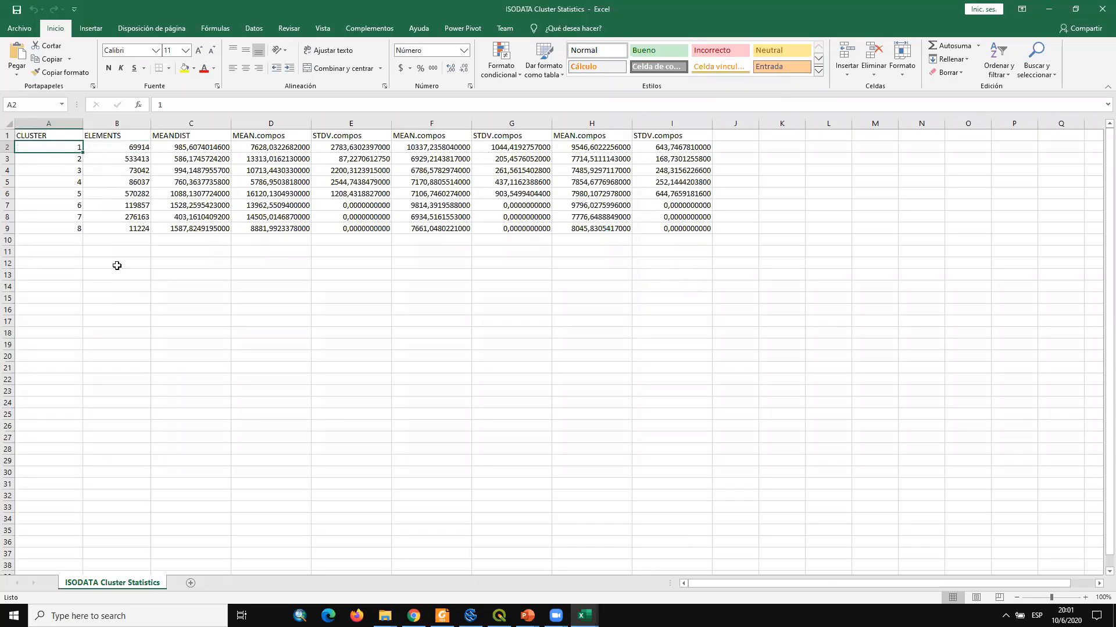
click(117, 264)
drag(117, 144, 123, 226)
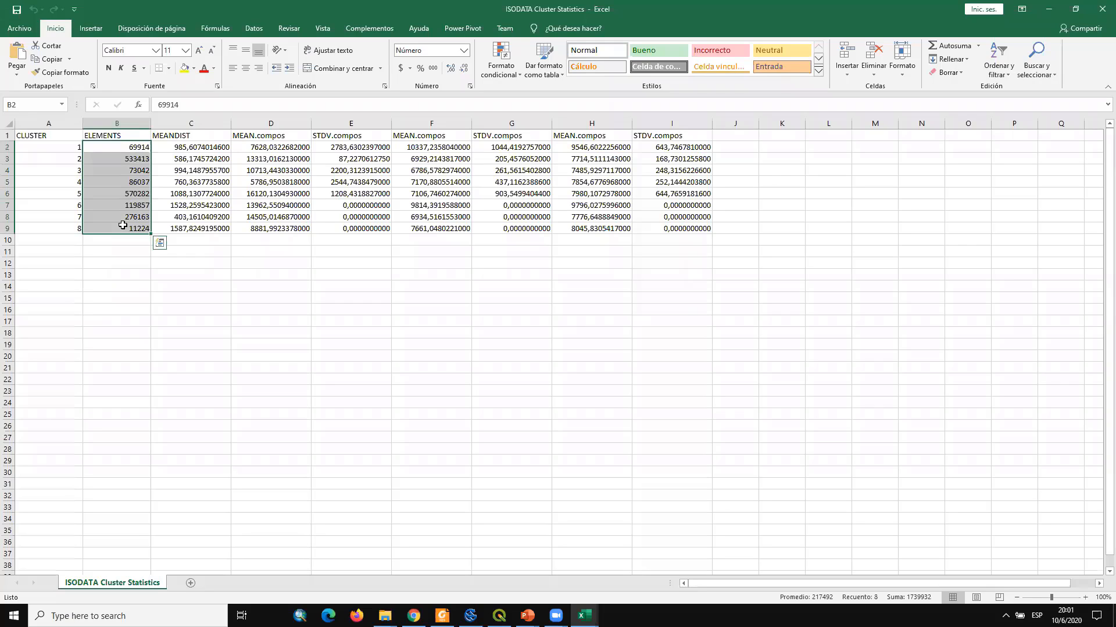
click(147, 275)
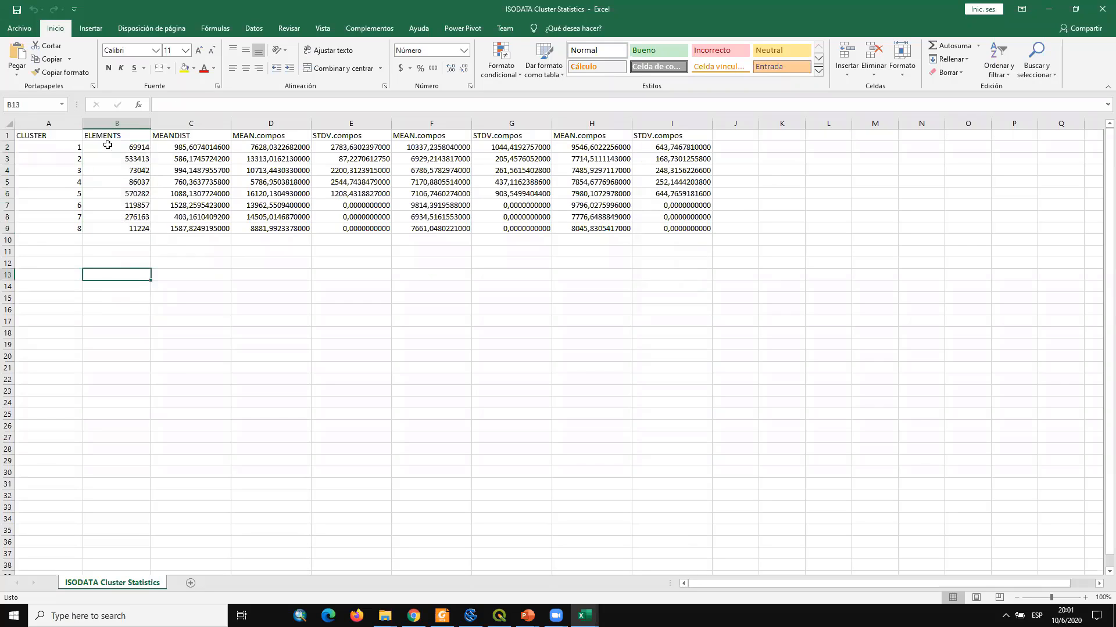
Switch to Foxit Reader and read the unsupervised classification activities in TP-5_2020.pdf
click(441, 616)
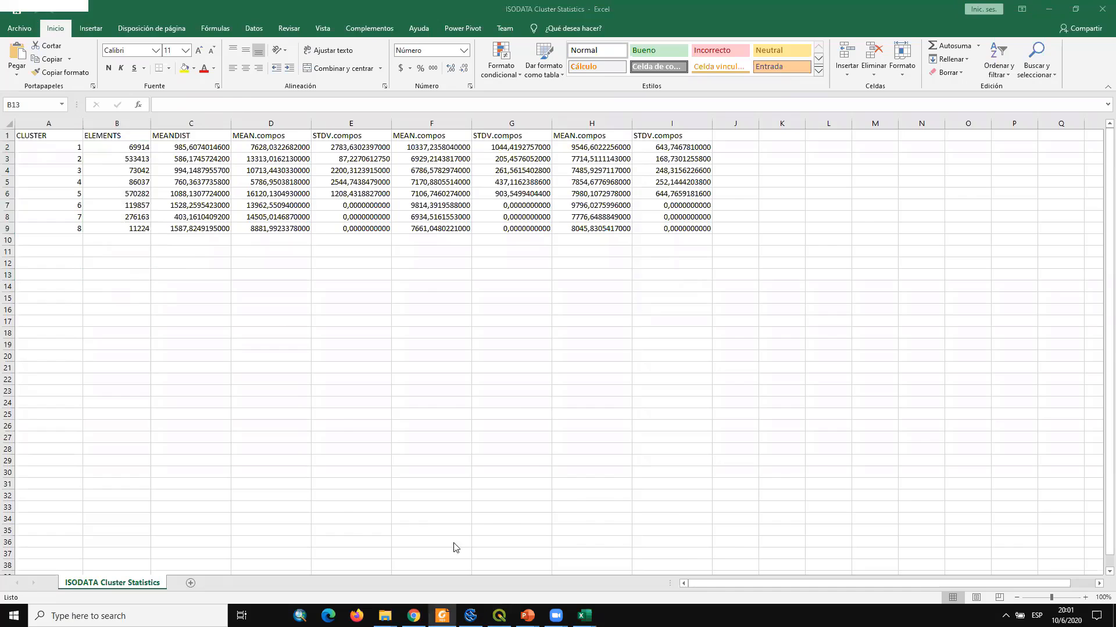
scroll(508, 342, down, 2)
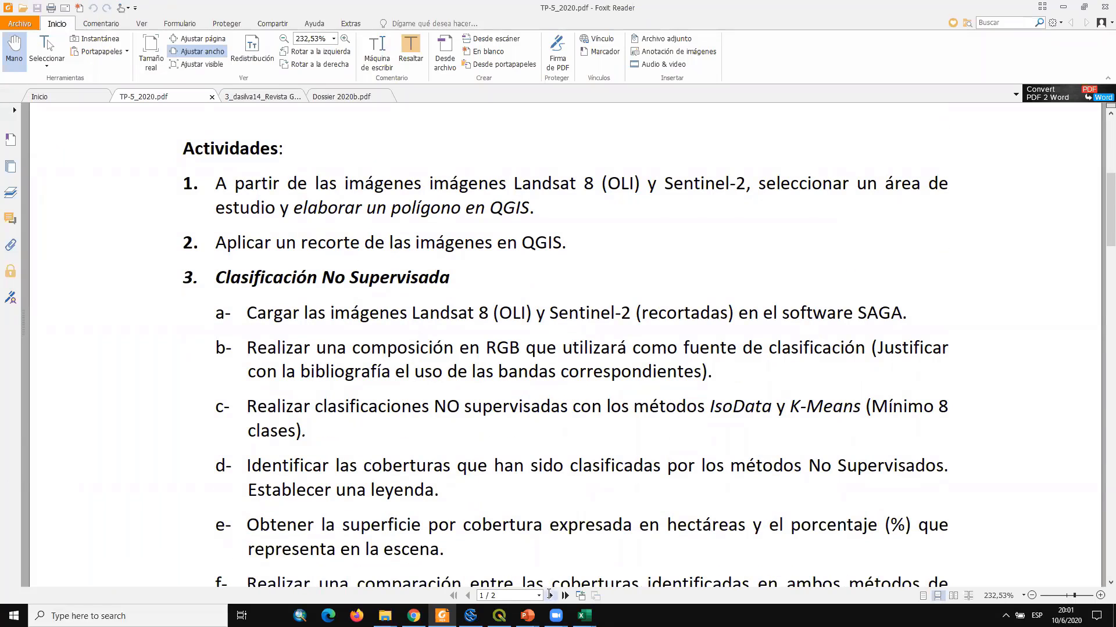
Switch to SAGA, start K-Means Clustering for Grids, and set its grid system to 30; 1733x 1004y; 283830x 6945010y
click(471, 616)
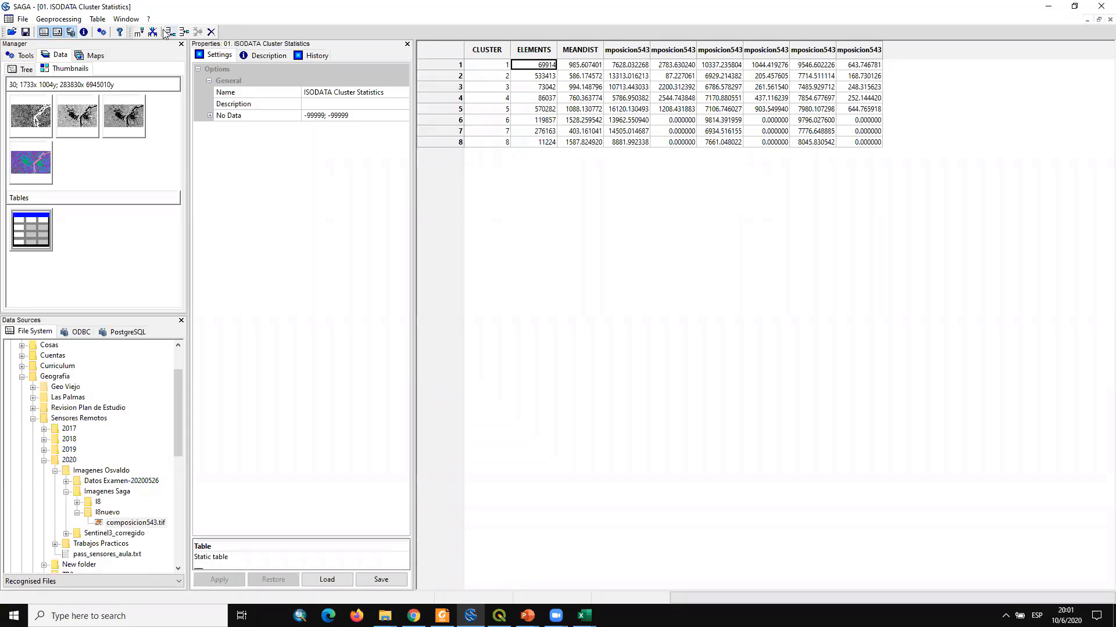
click(58, 19)
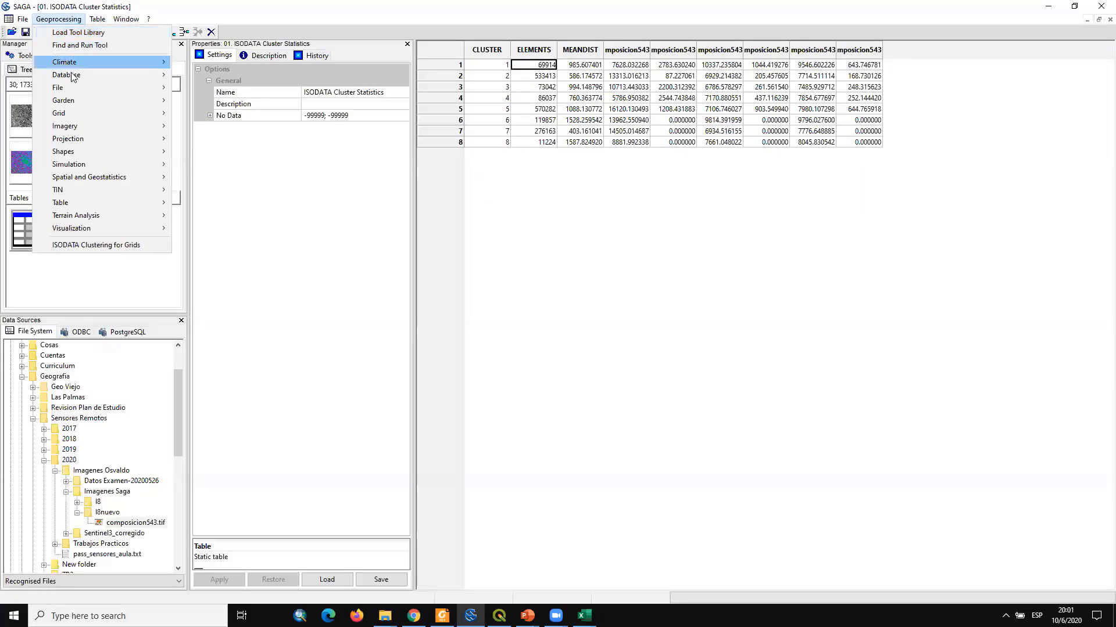
mouse_move(88, 123)
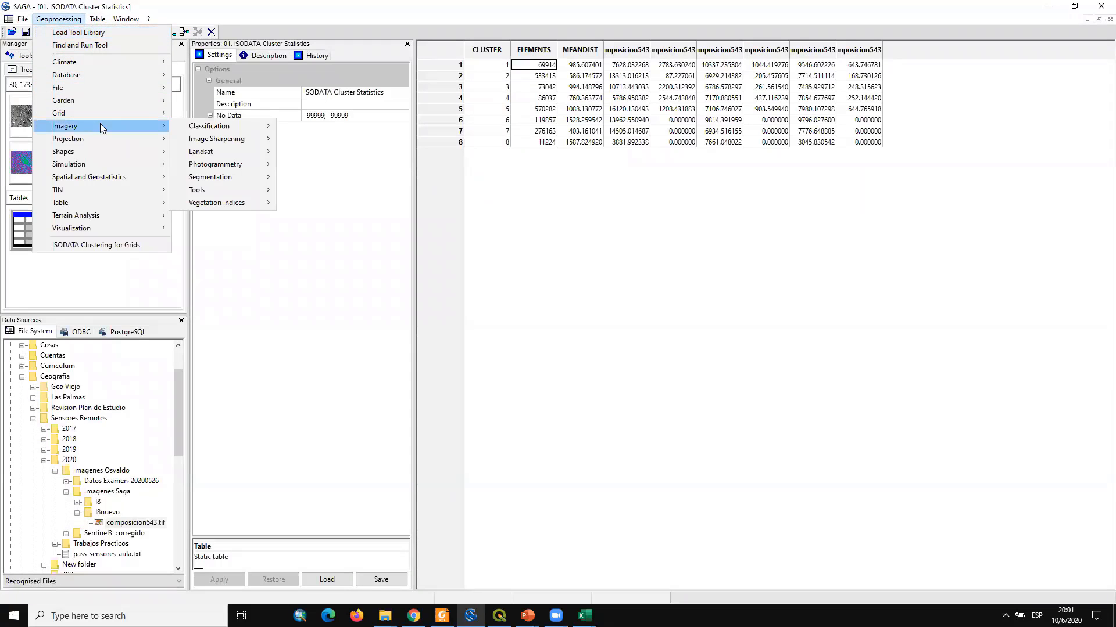
mouse_move(198, 128)
mouse_move(340, 132)
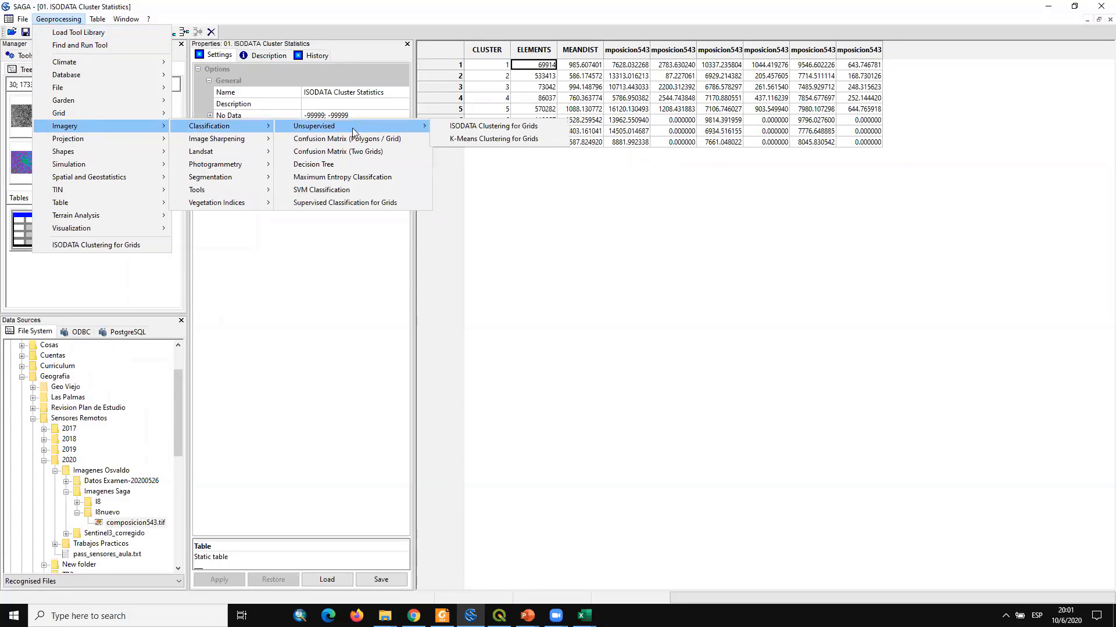
click(493, 139)
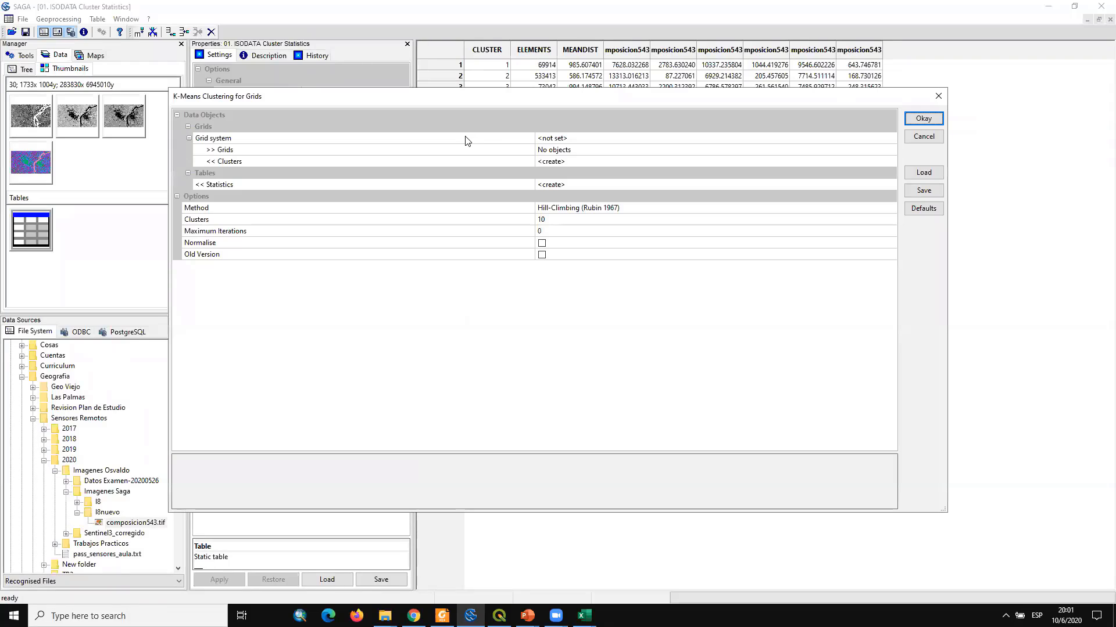
click(658, 139)
click(624, 151)
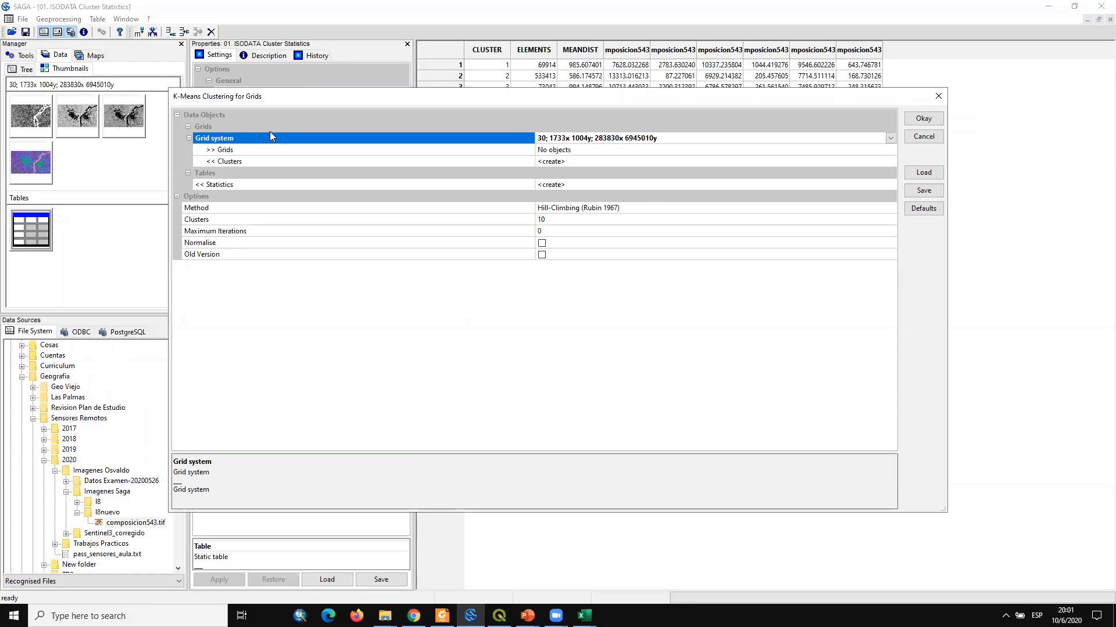
Add composicion543 Band 1, Band 2 and Band 3 as the input grids for the K-Means clustering
click(714, 150)
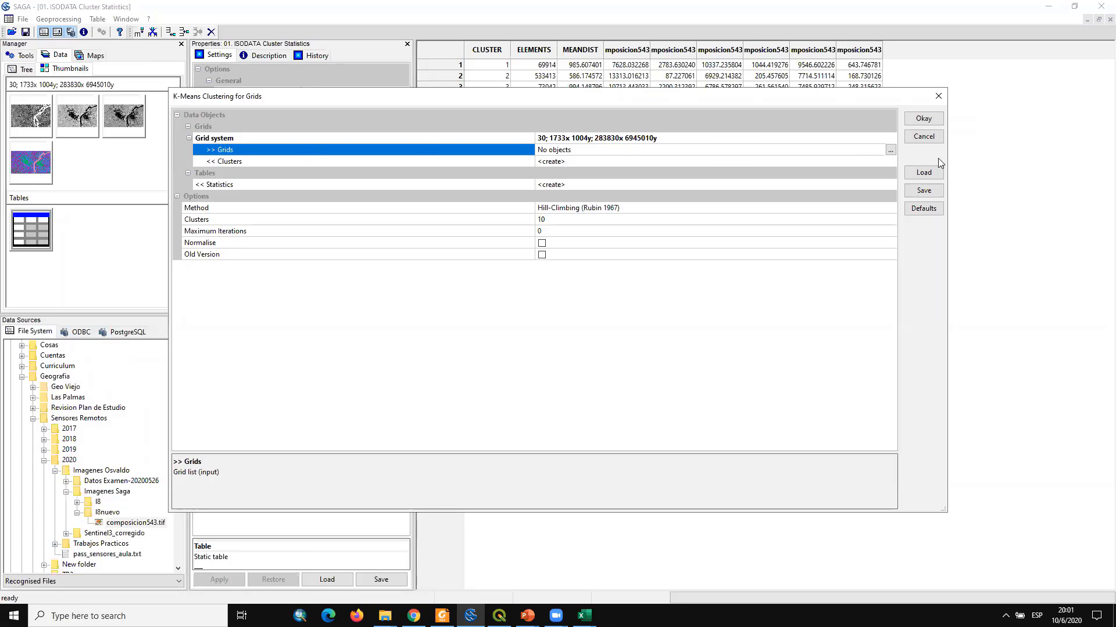
click(890, 151)
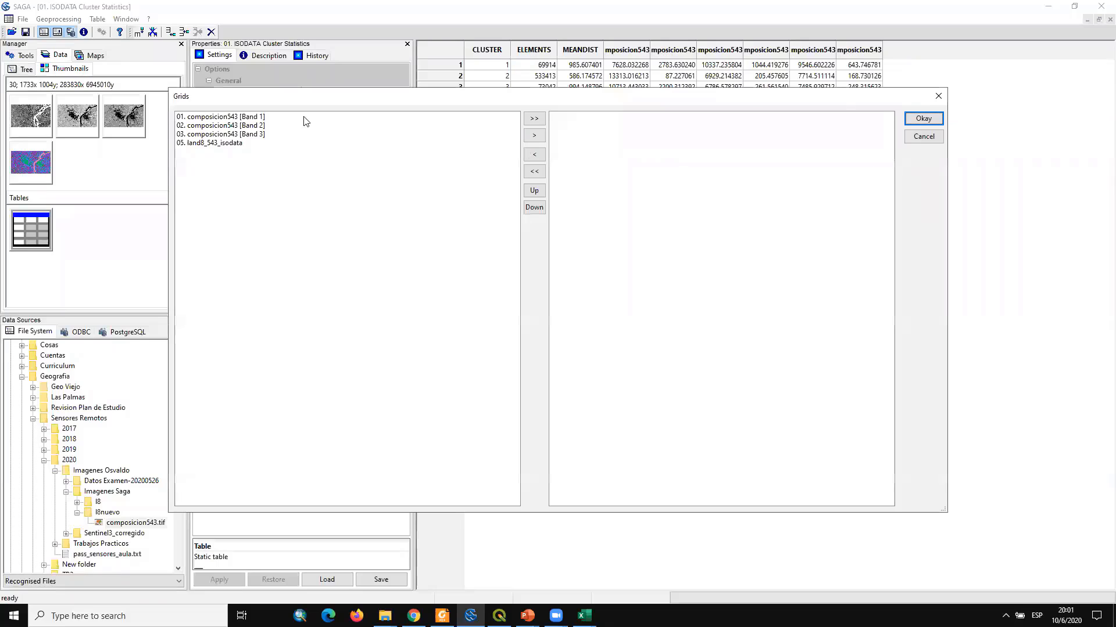
click(216, 117)
shift+click(236, 135)
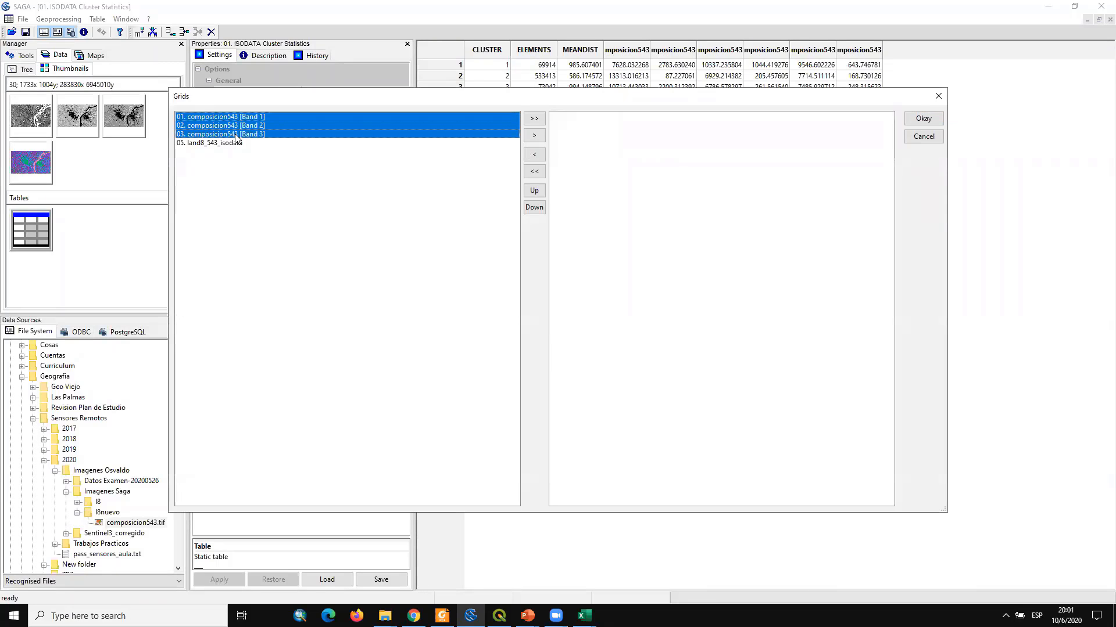
click(270, 136)
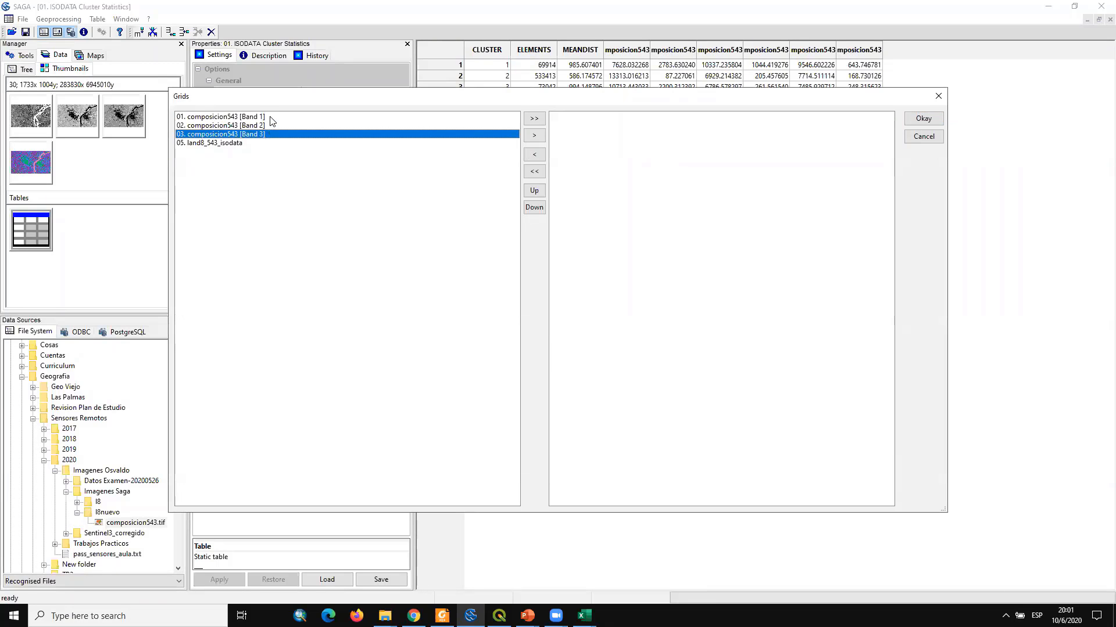
click(271, 118)
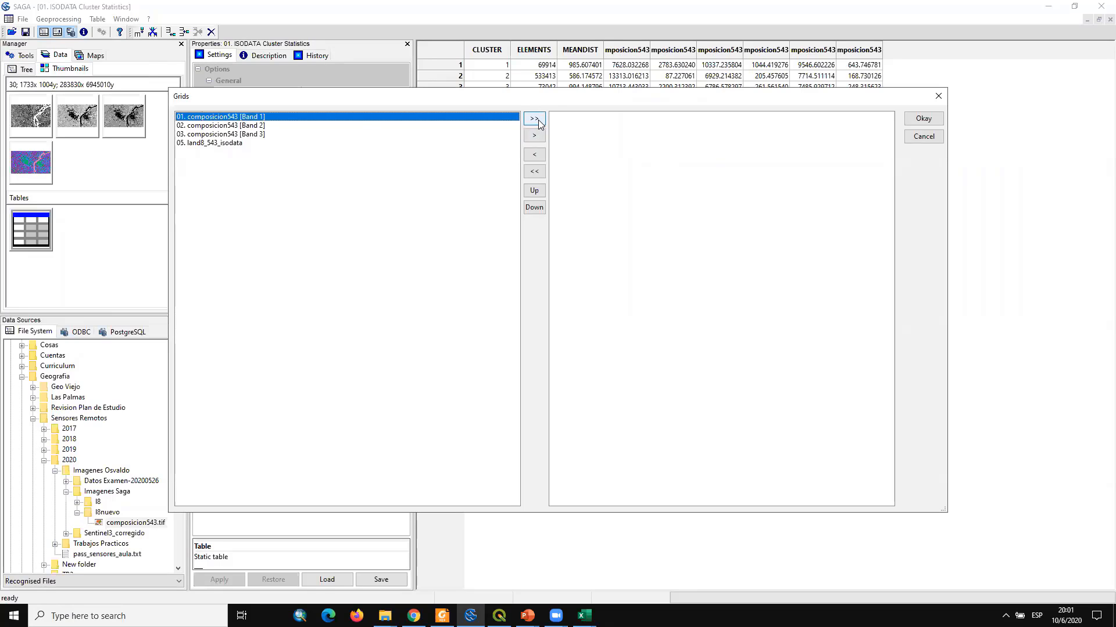
click(534, 136)
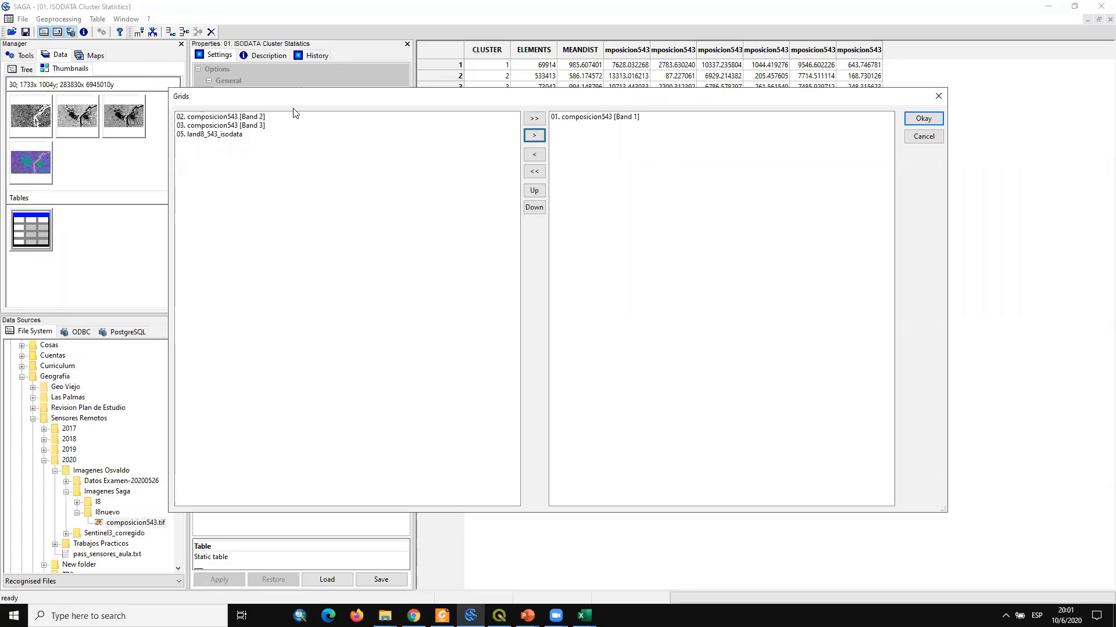
click(255, 116)
click(538, 139)
click(251, 117)
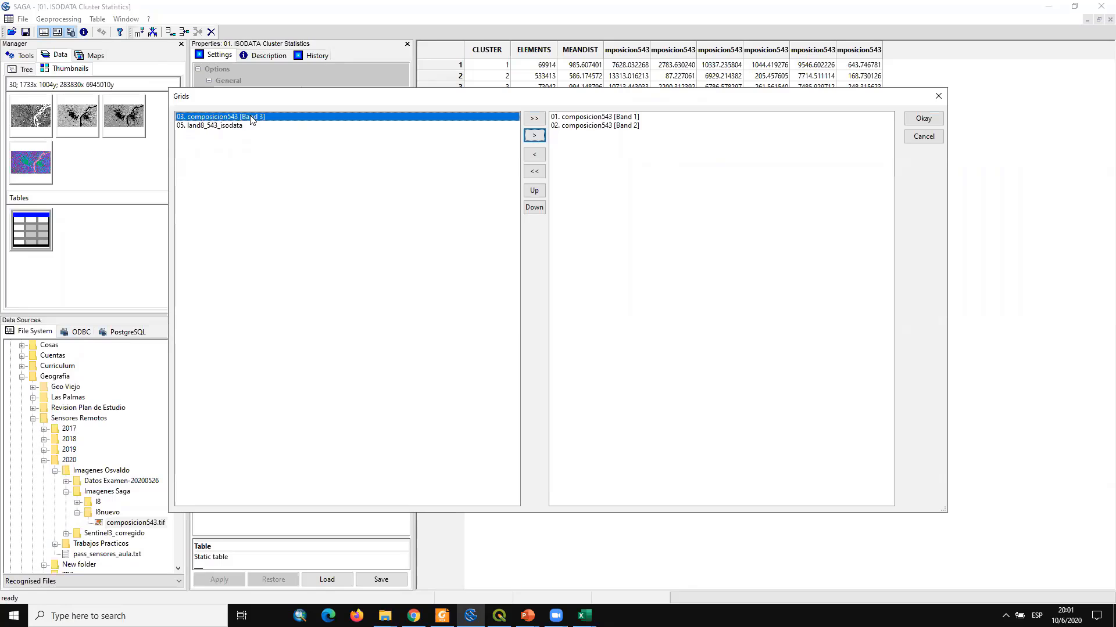
click(534, 136)
click(242, 119)
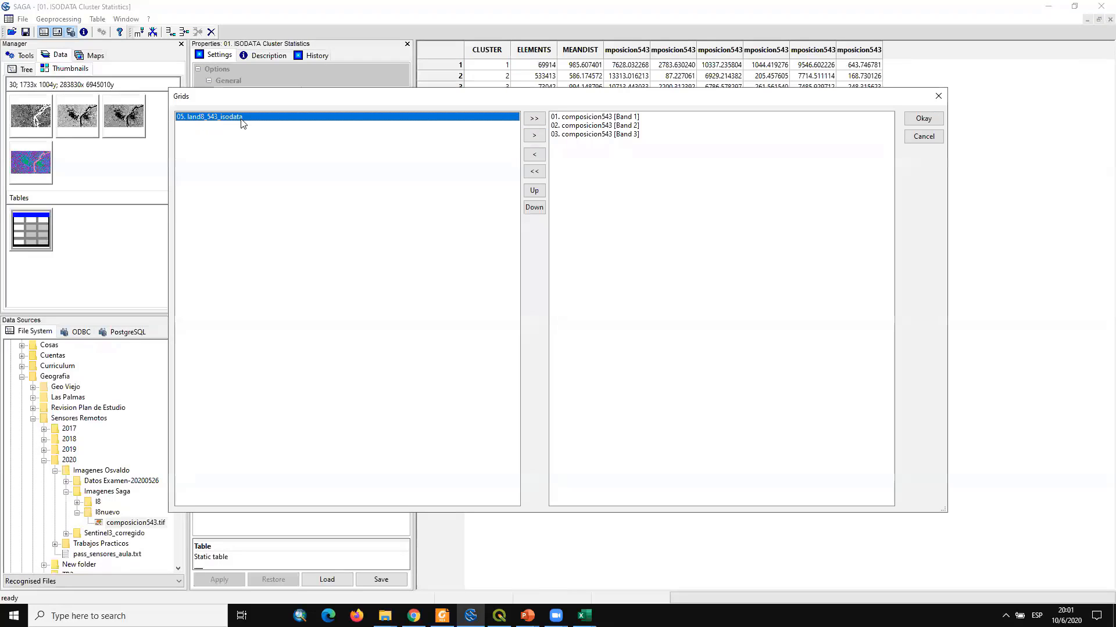
click(531, 138)
click(591, 144)
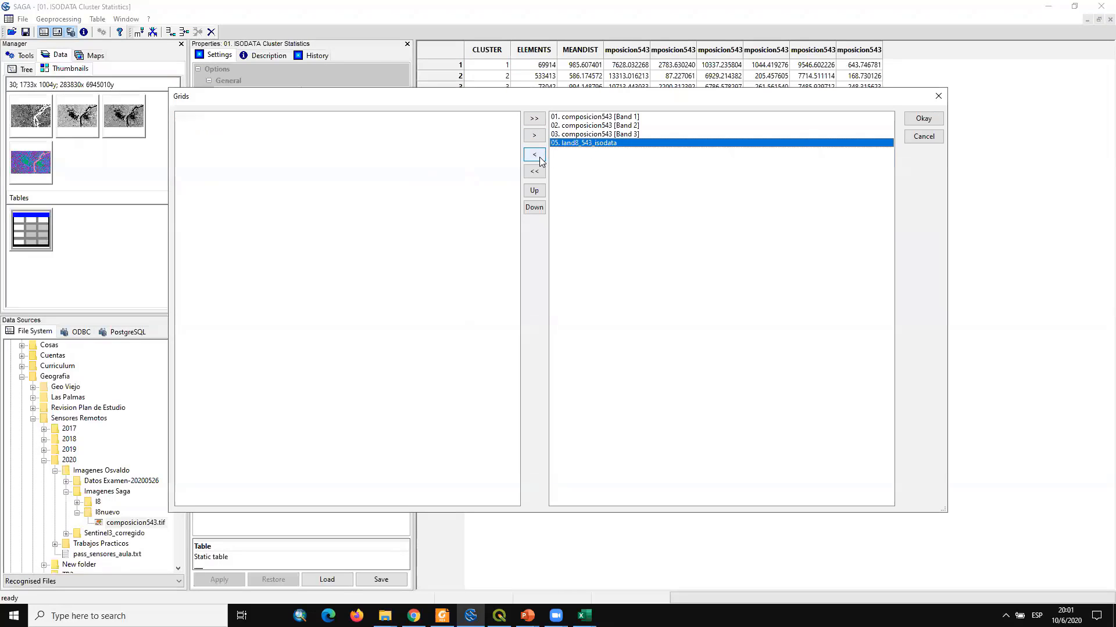
click(534, 154)
click(254, 145)
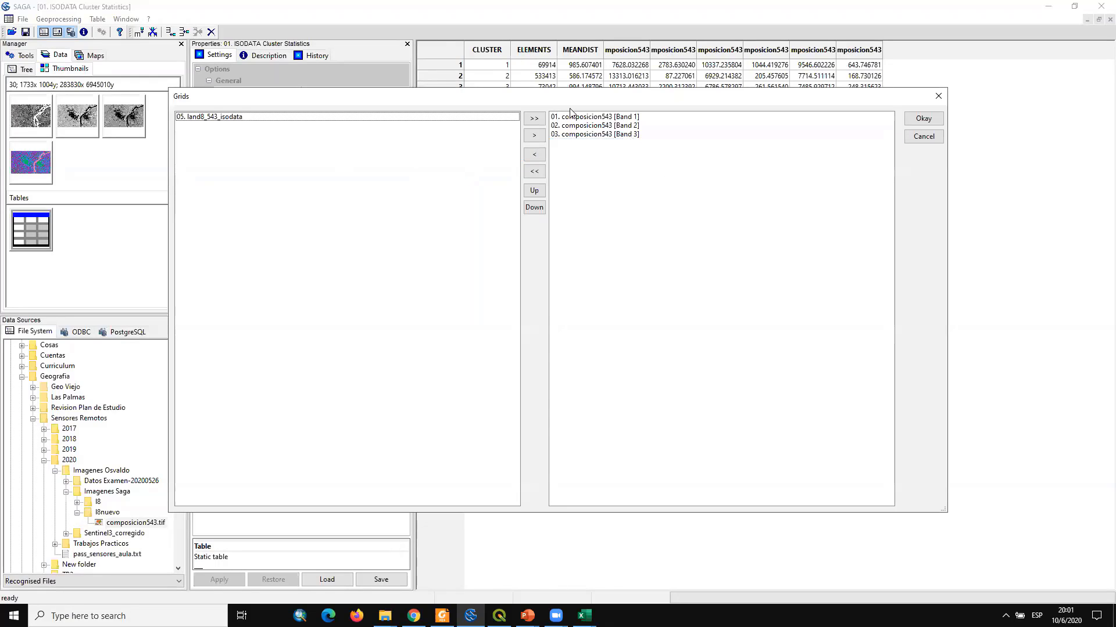
Accept the band selection and configure Iterative Minimum Distance (Forgy 1965) with 10 clusters and 5 maximum iterations
click(923, 118)
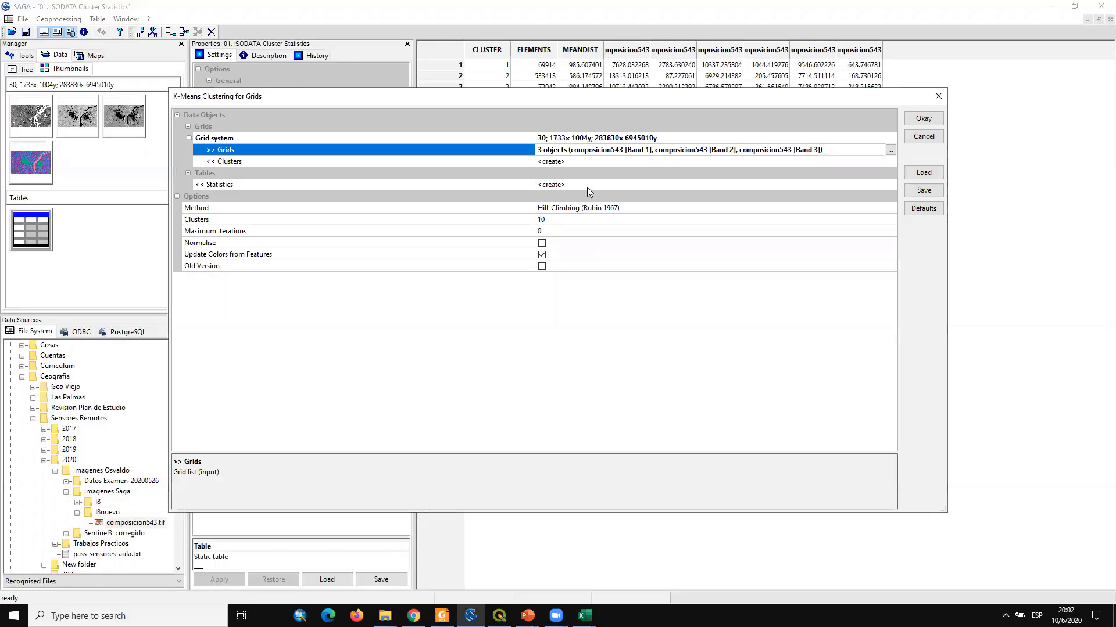
click(665, 210)
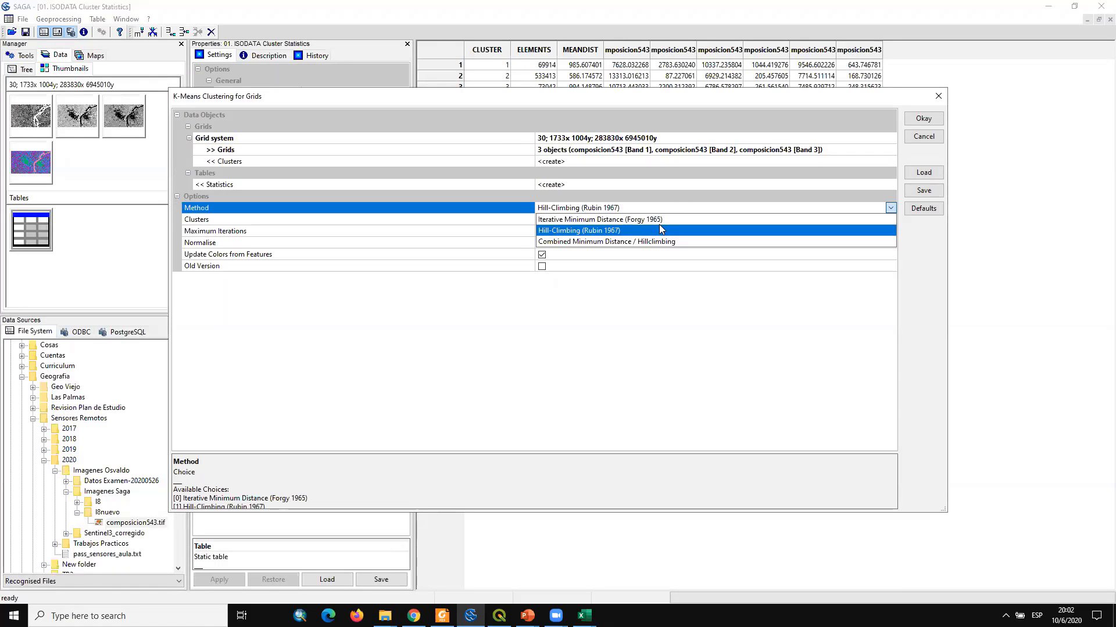
click(610, 222)
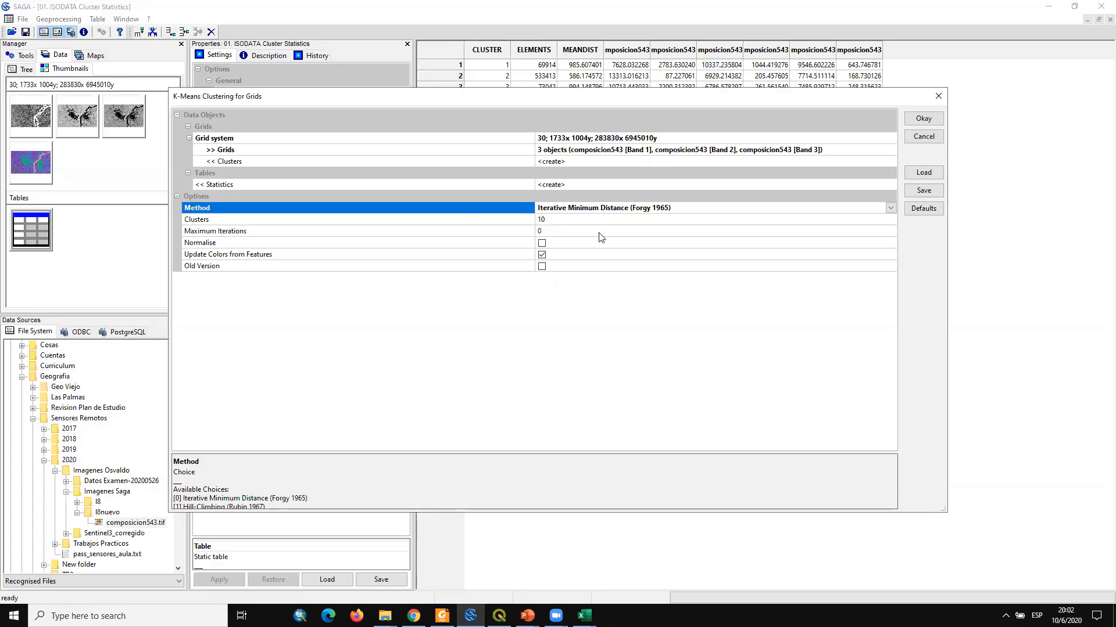
click(566, 221)
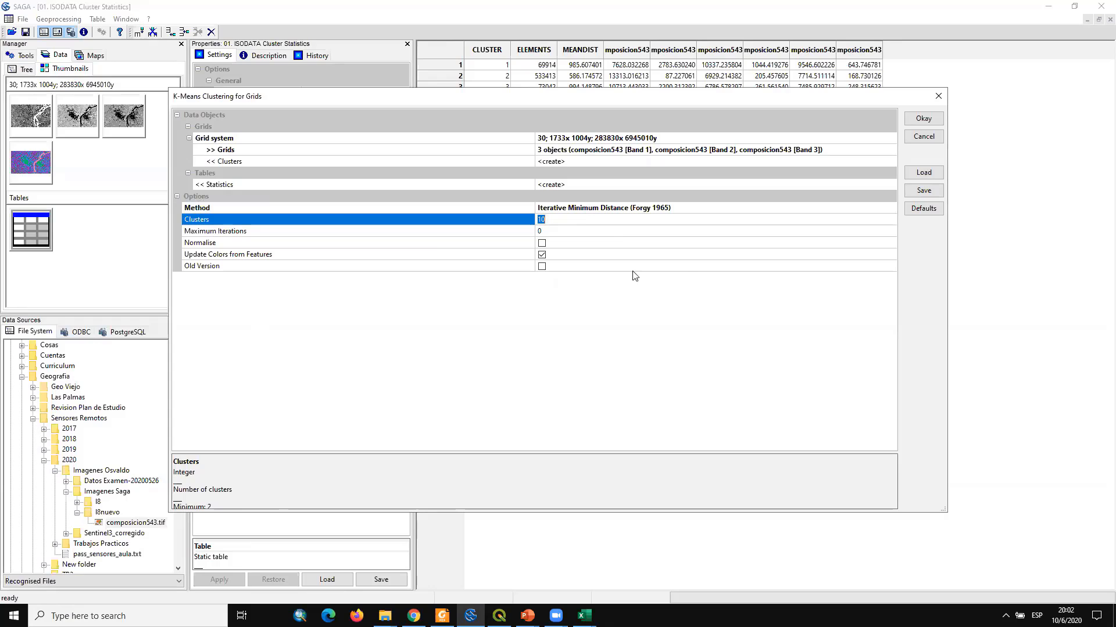
drag(559, 219, 528, 221)
click(543, 232)
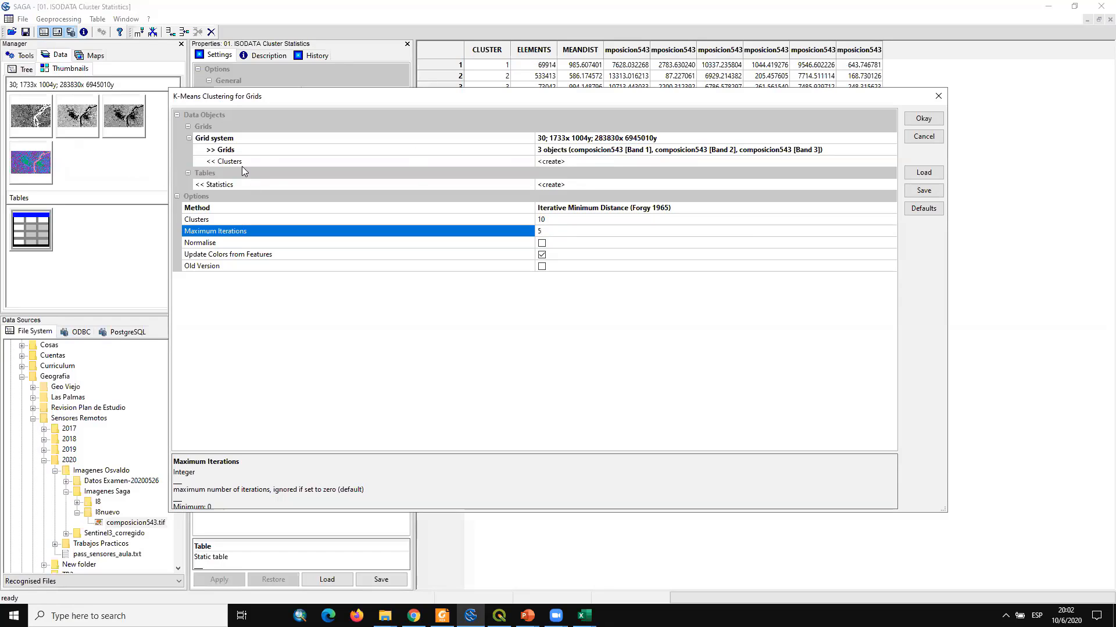
Output the clusters and statistics to newly created objects and run the K-Means clustering
click(594, 162)
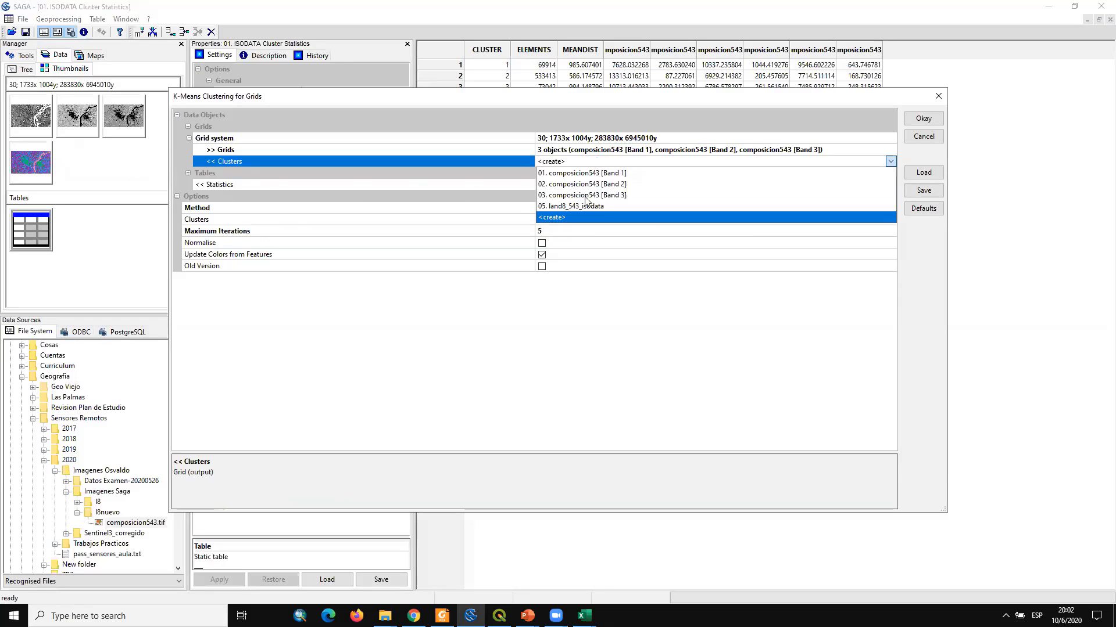
click(568, 217)
click(567, 185)
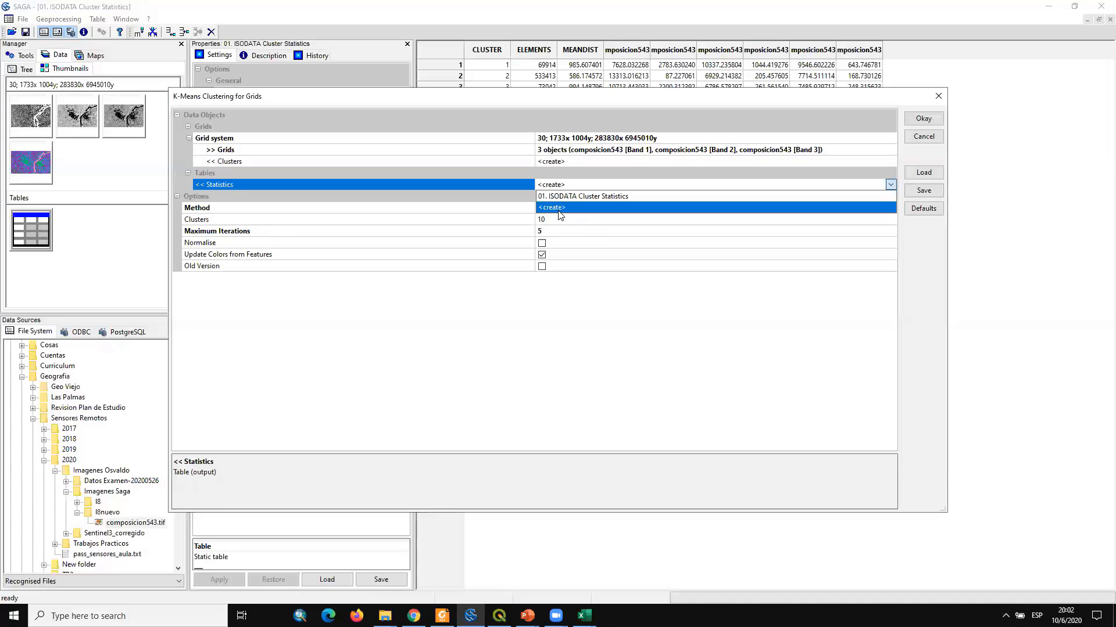
click(561, 211)
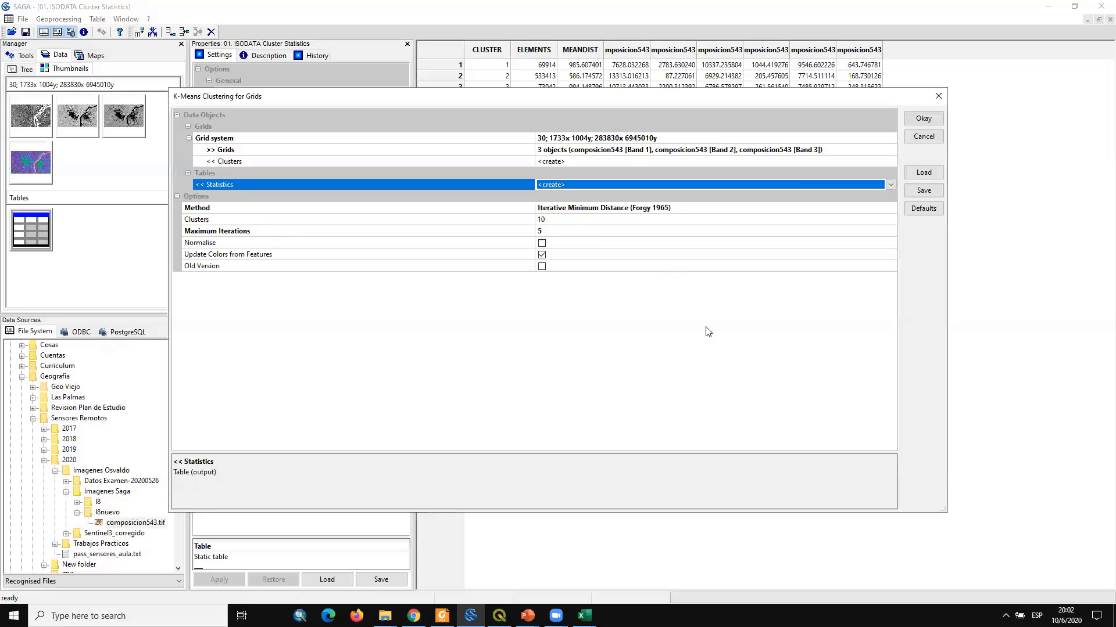
click(916, 119)
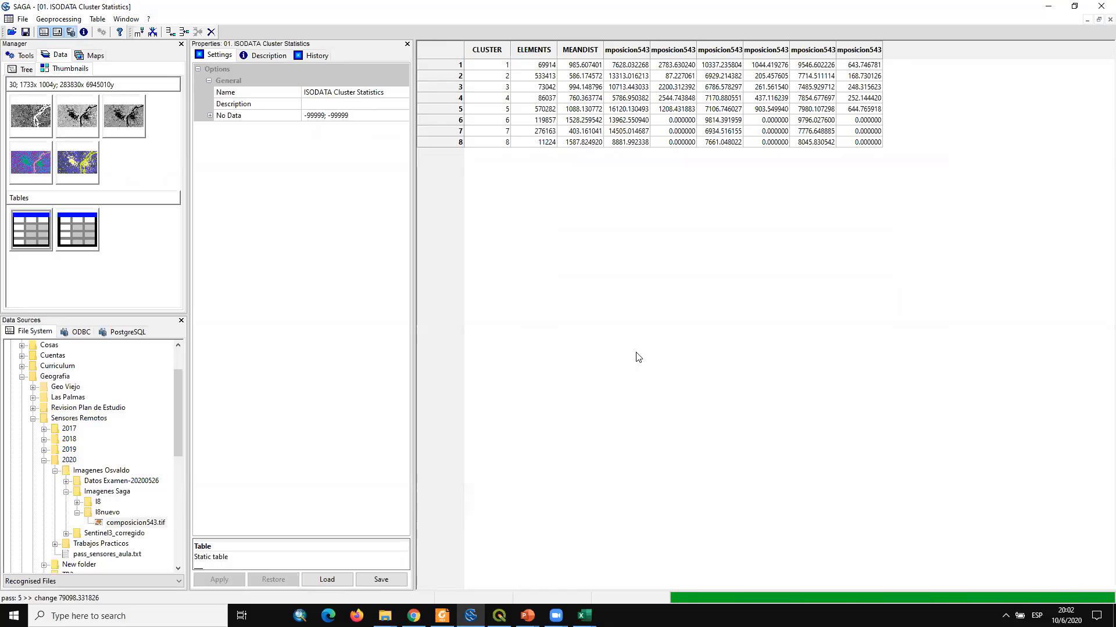
Display the new K-Means Clusters grid in a new map
click(68, 159)
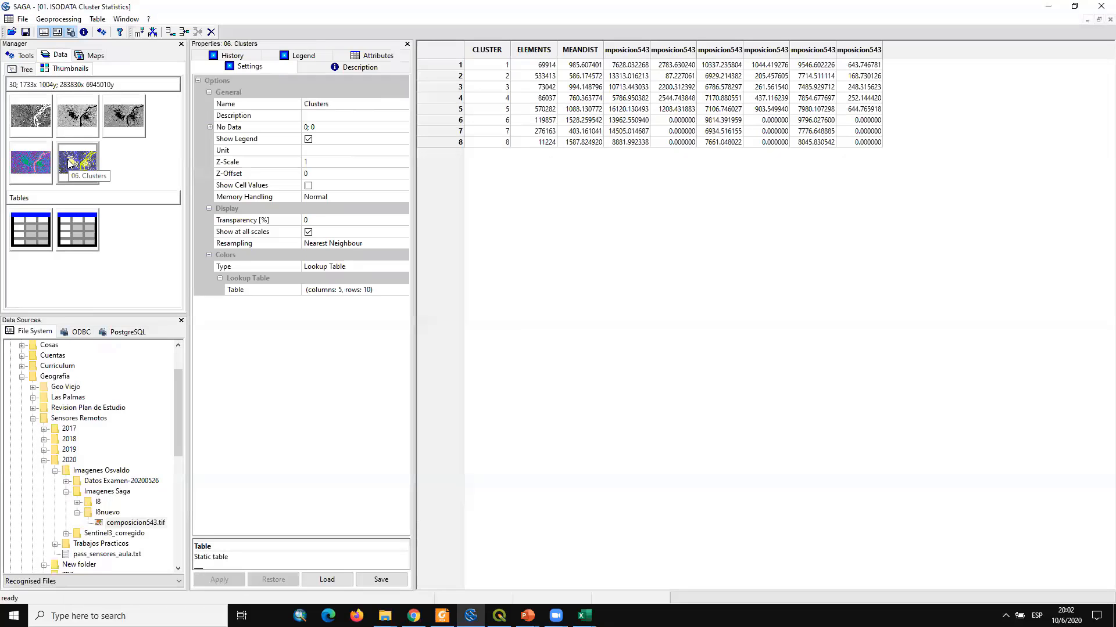
double_click(68, 163)
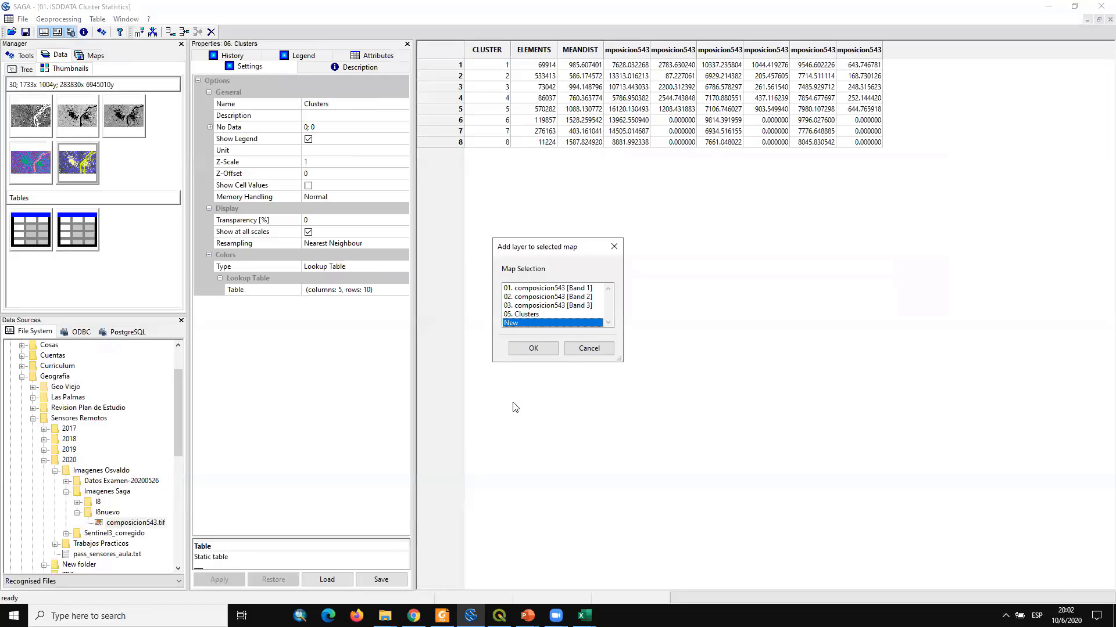
click(521, 347)
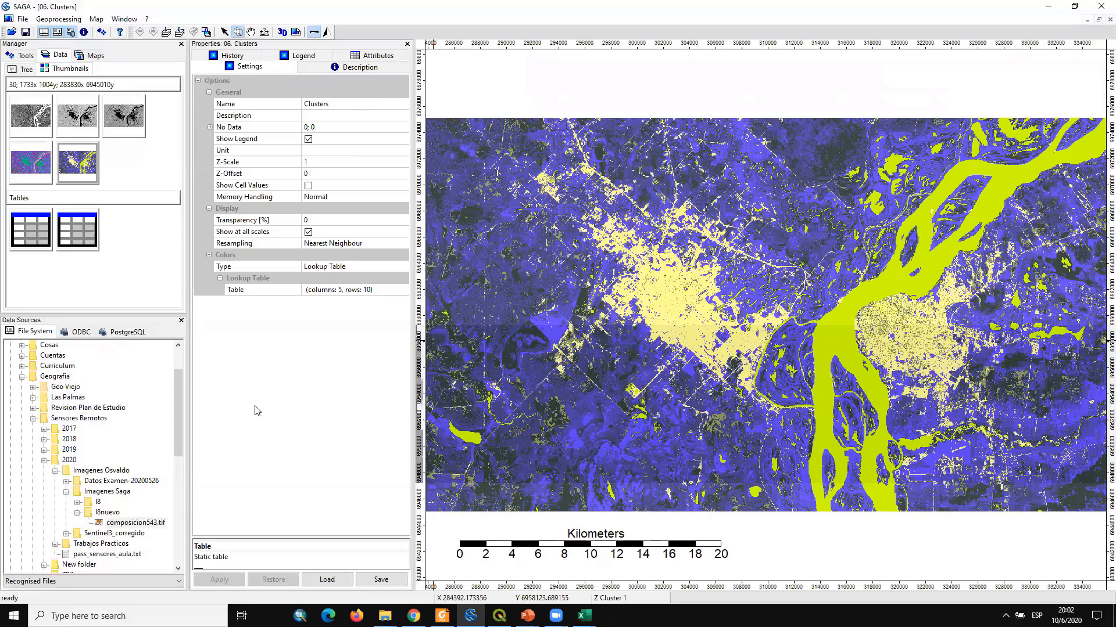
Examine the cluster colours and names in the lookup table of the K-Means Clusters grid, and close the table
click(401, 290)
click(402, 290)
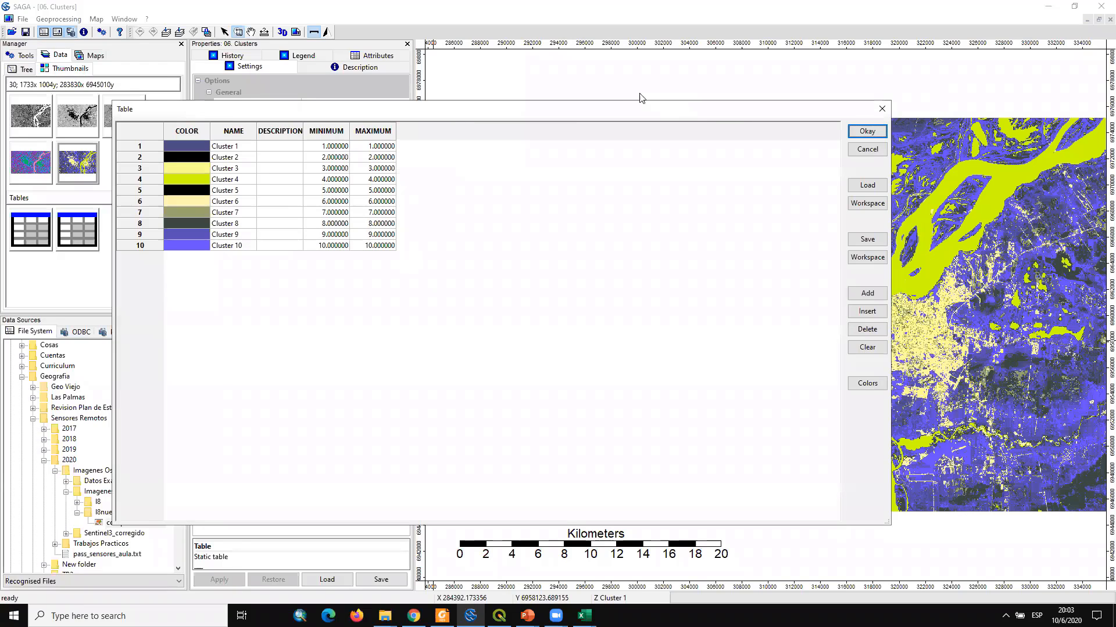
click(884, 110)
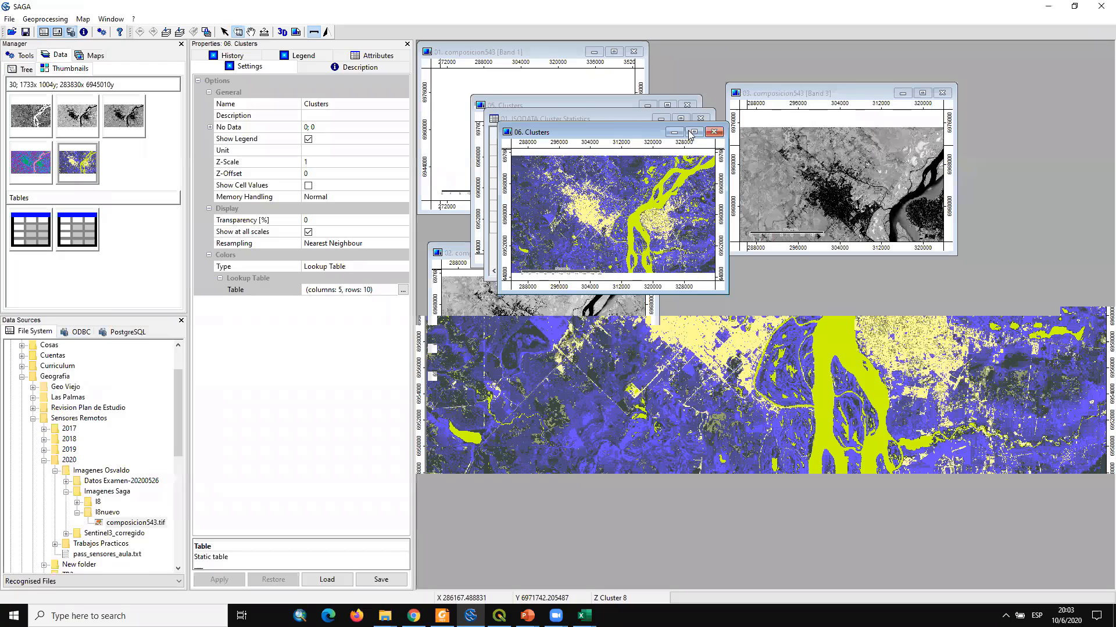
Minimize the ISODATA Cluster Statistics table, then place the 05. Clusters map above the 06. Clusters map and enlarge both for comparison
click(662, 120)
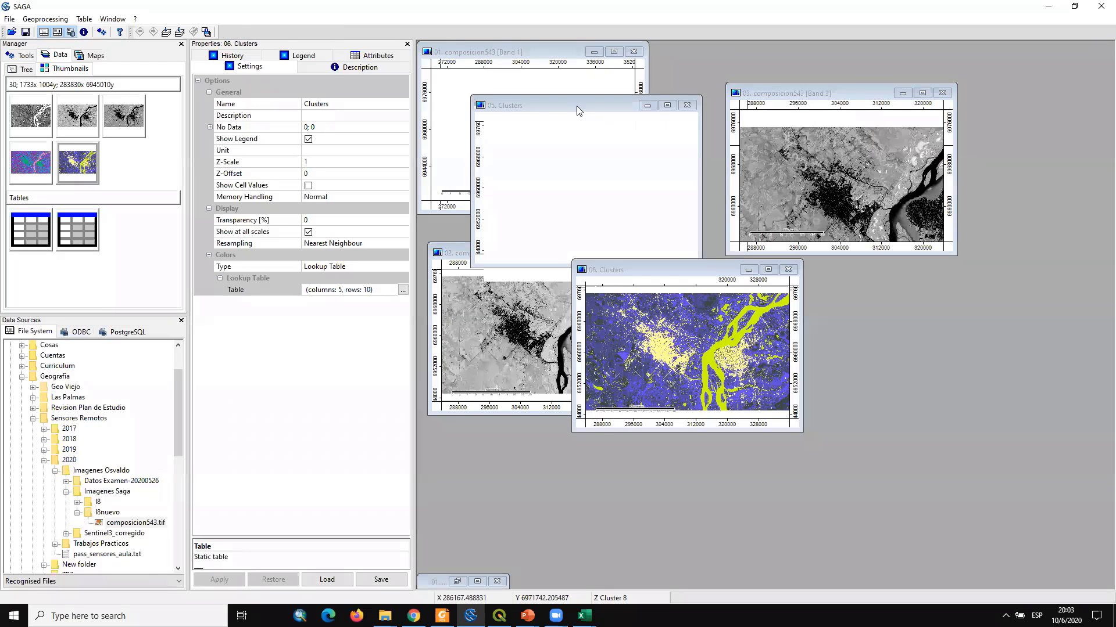
drag(577, 106, 670, 98)
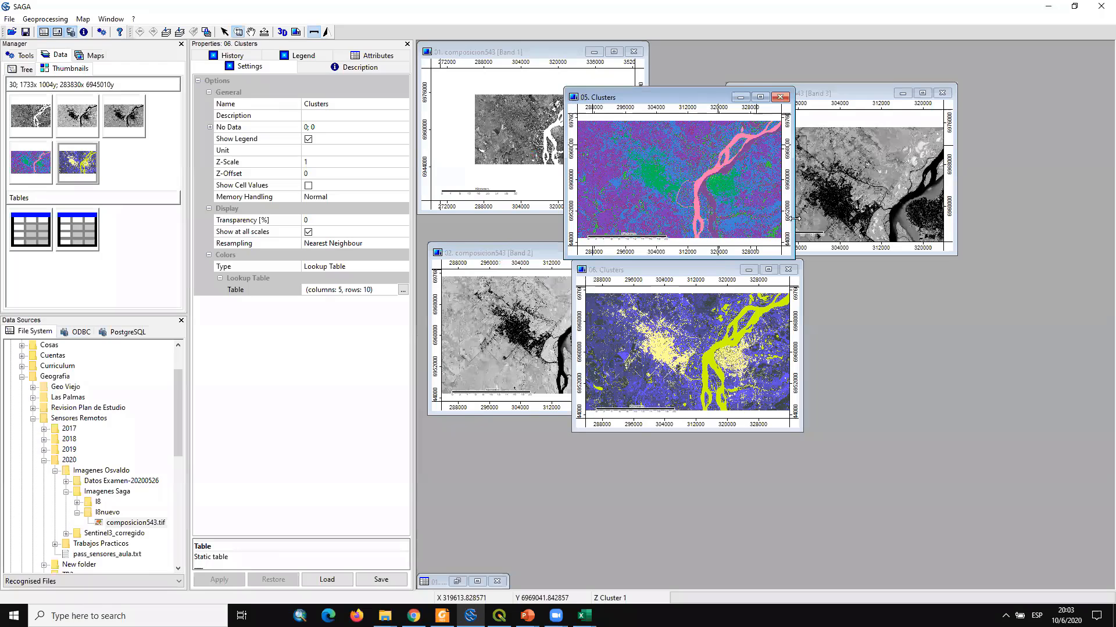
drag(793, 219, 802, 219)
click(695, 271)
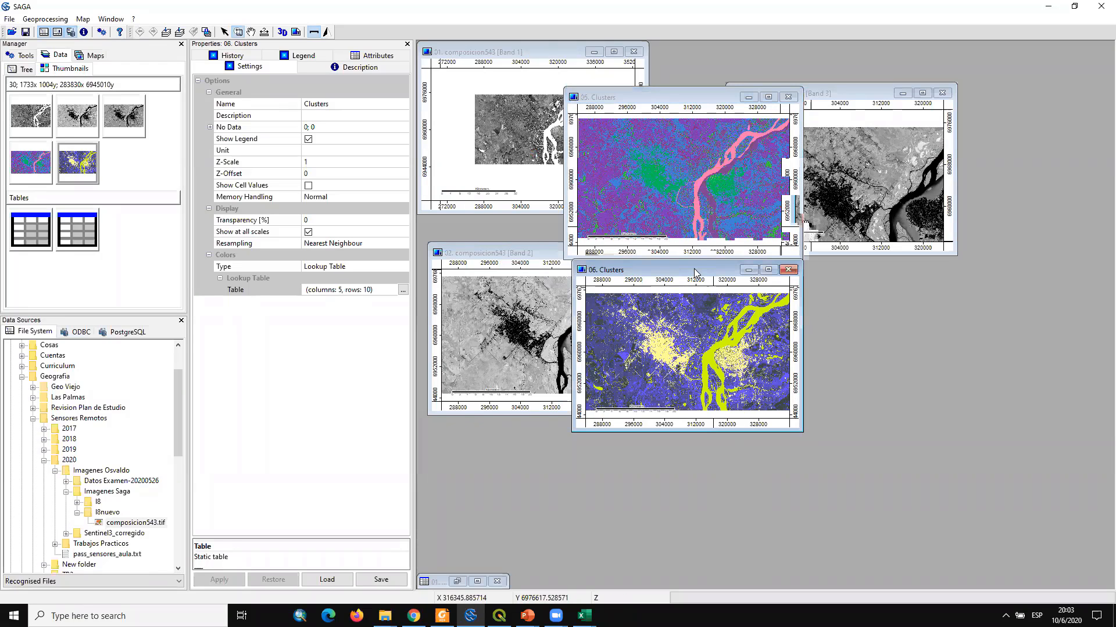
drag(695, 270, 693, 274)
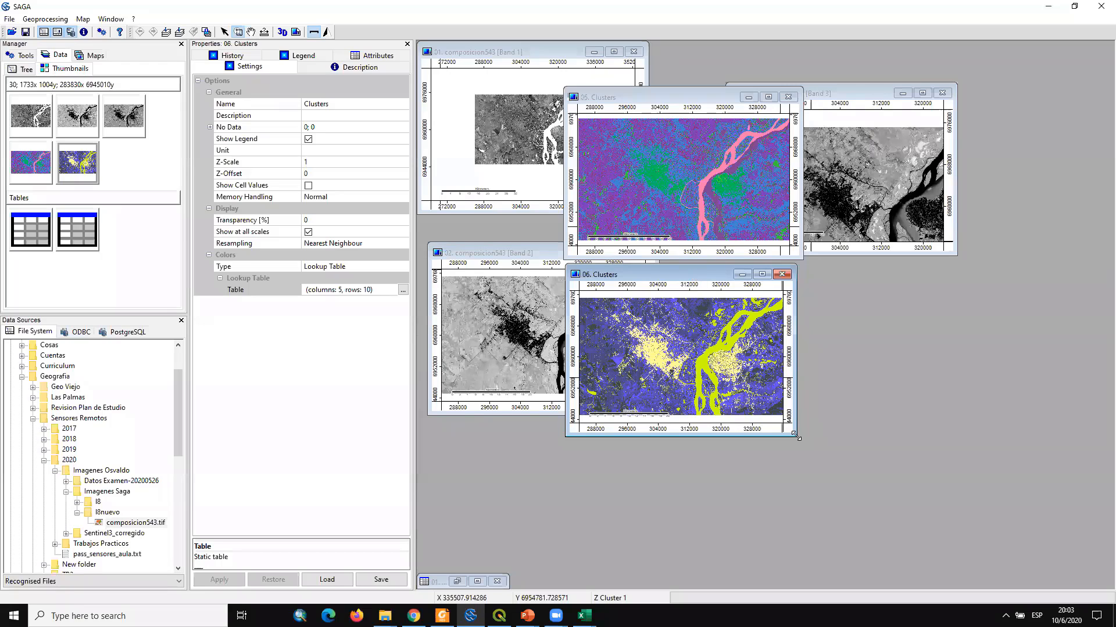
drag(794, 433, 905, 504)
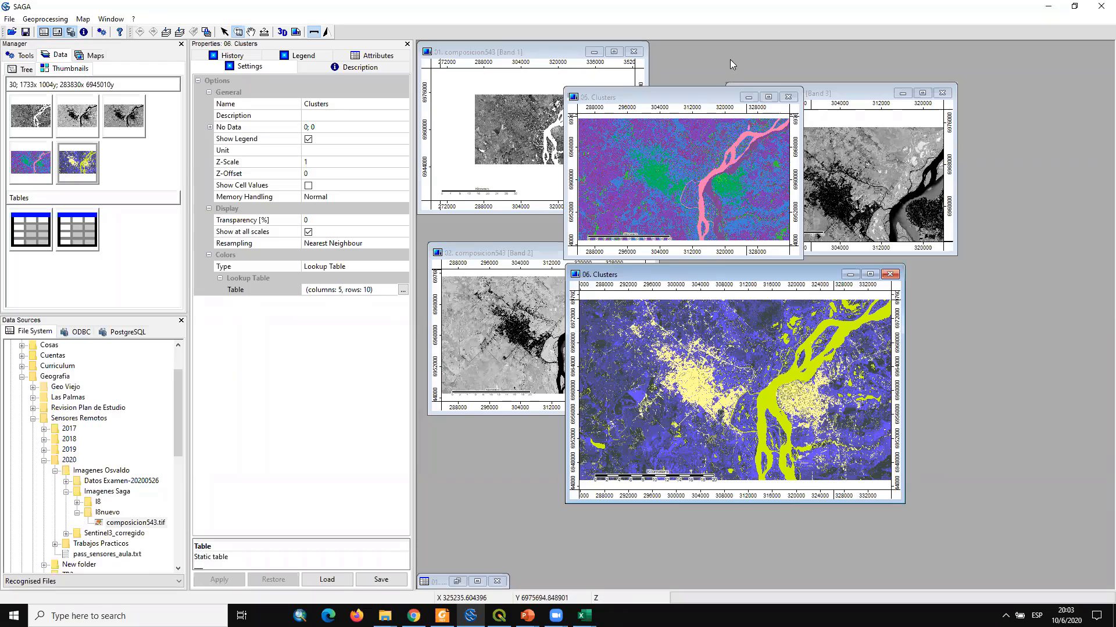
drag(691, 97, 691, 54)
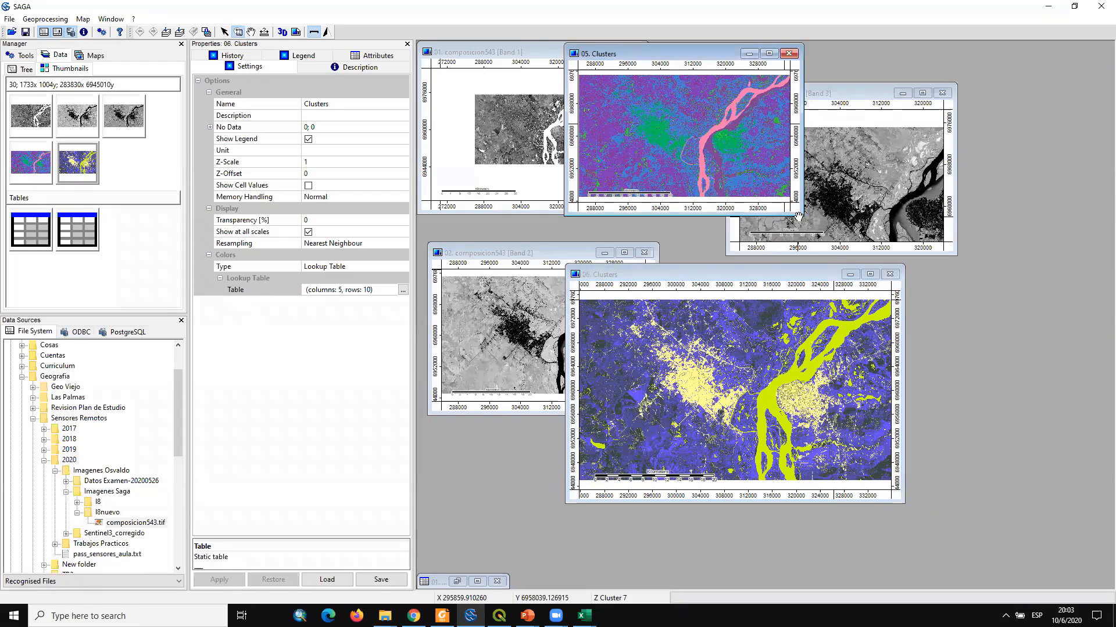
drag(800, 217, 867, 241)
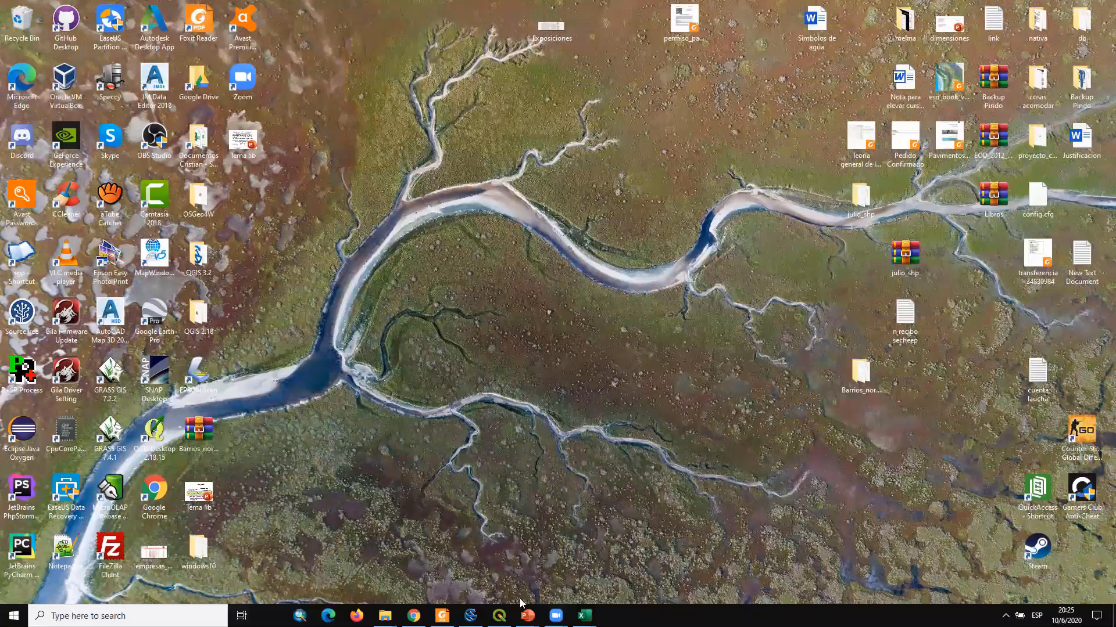
Save the K-Means 06. Clusters grid in SAGA as land8_543_kmeans.sgrd in the l8nuevo folder
click(499, 616)
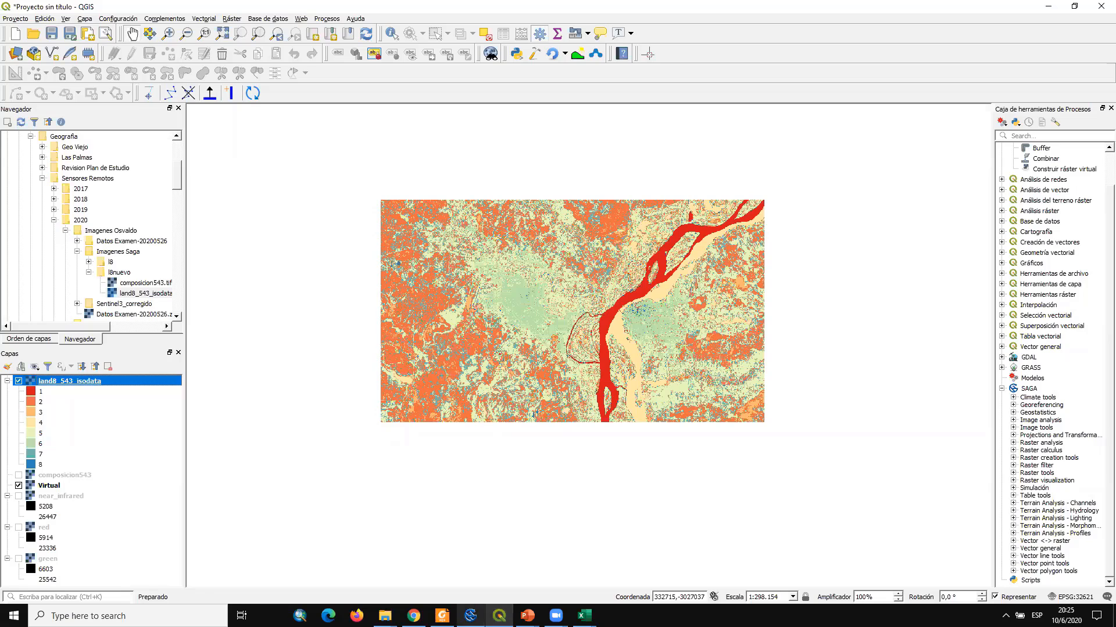
click(470, 615)
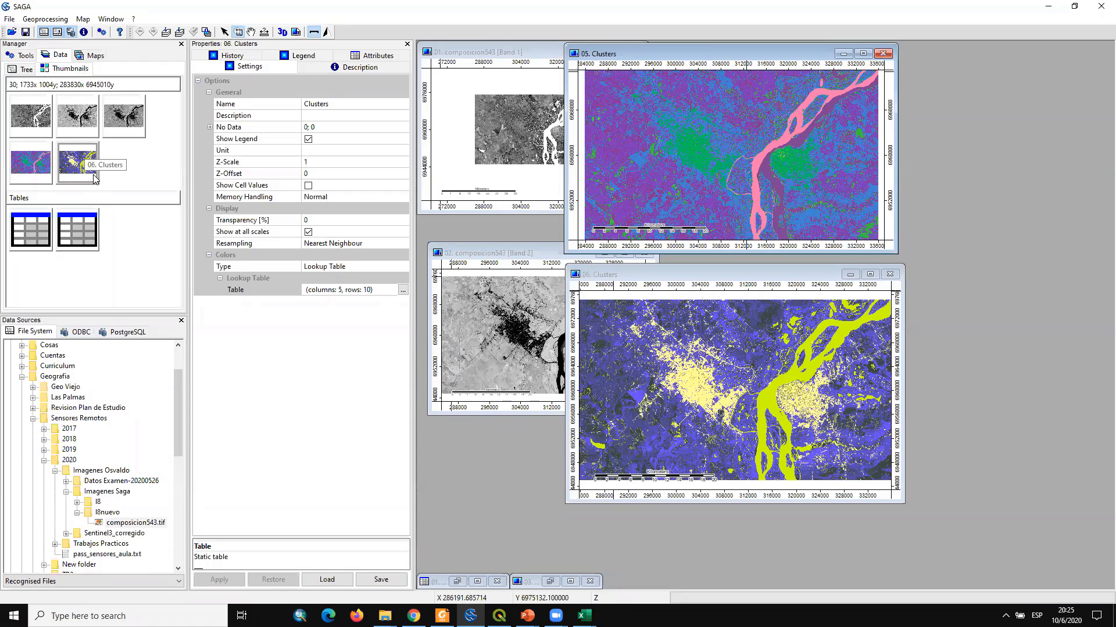
right_click(78, 158)
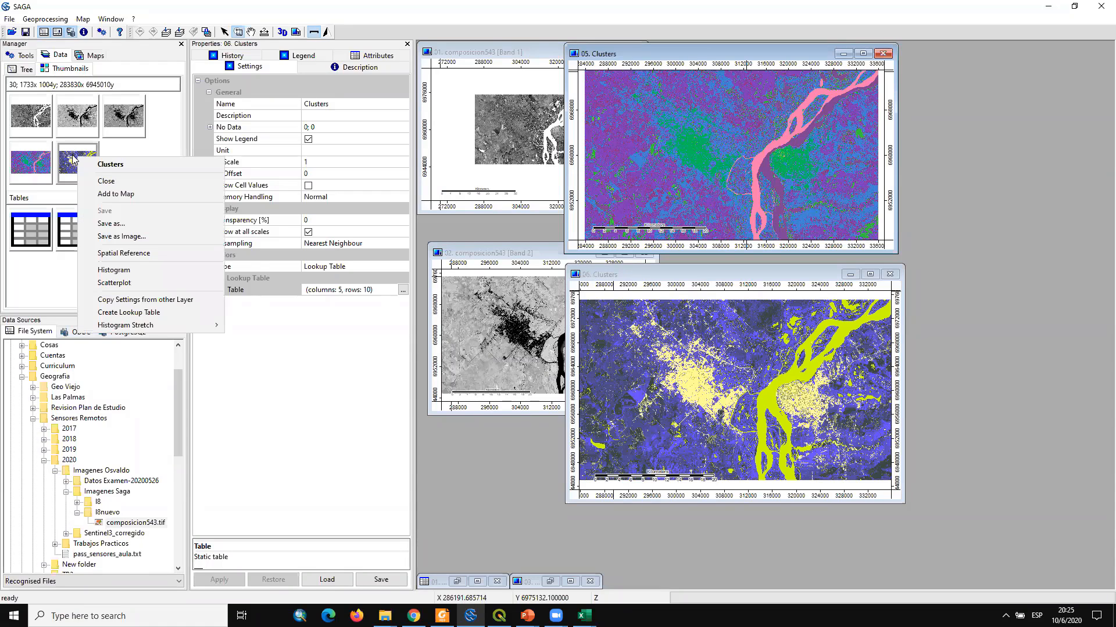
click(134, 224)
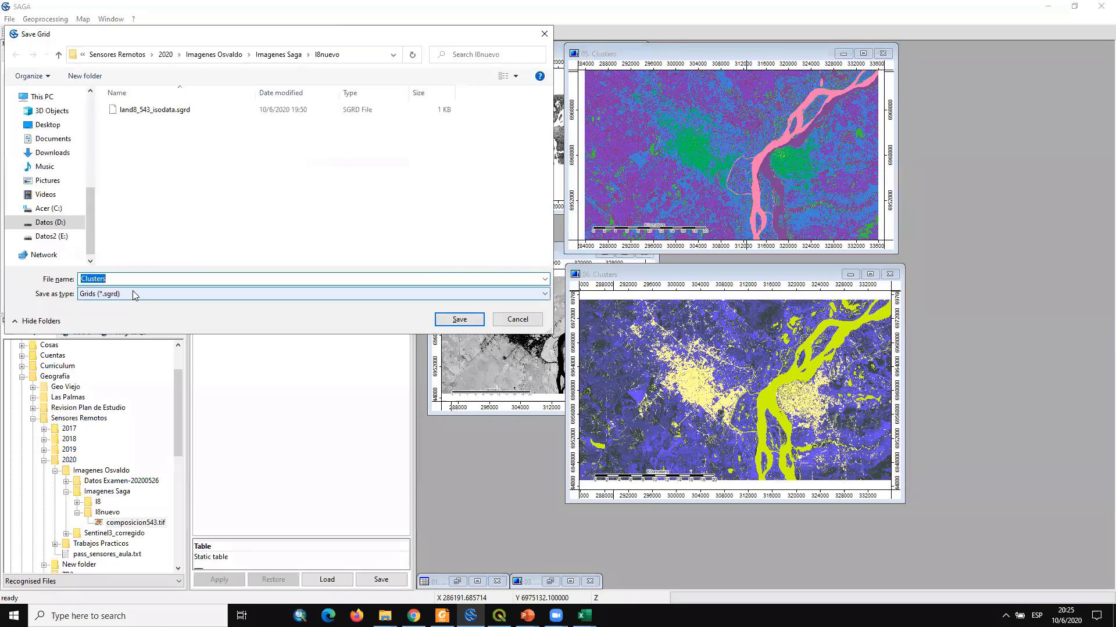
click(172, 111)
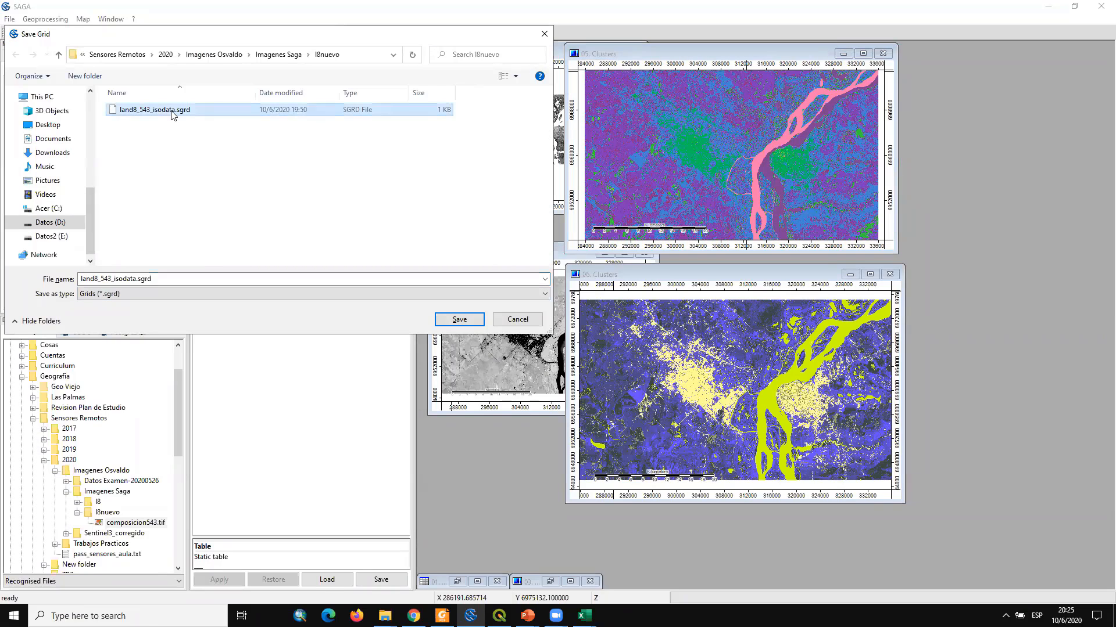
click(135, 279)
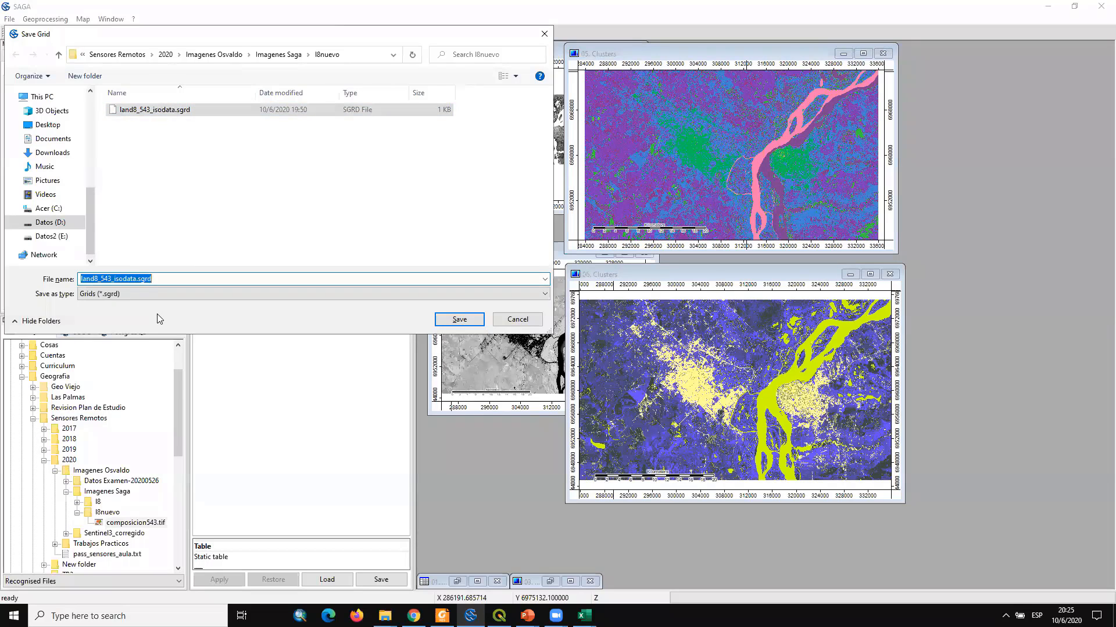
key(Home)
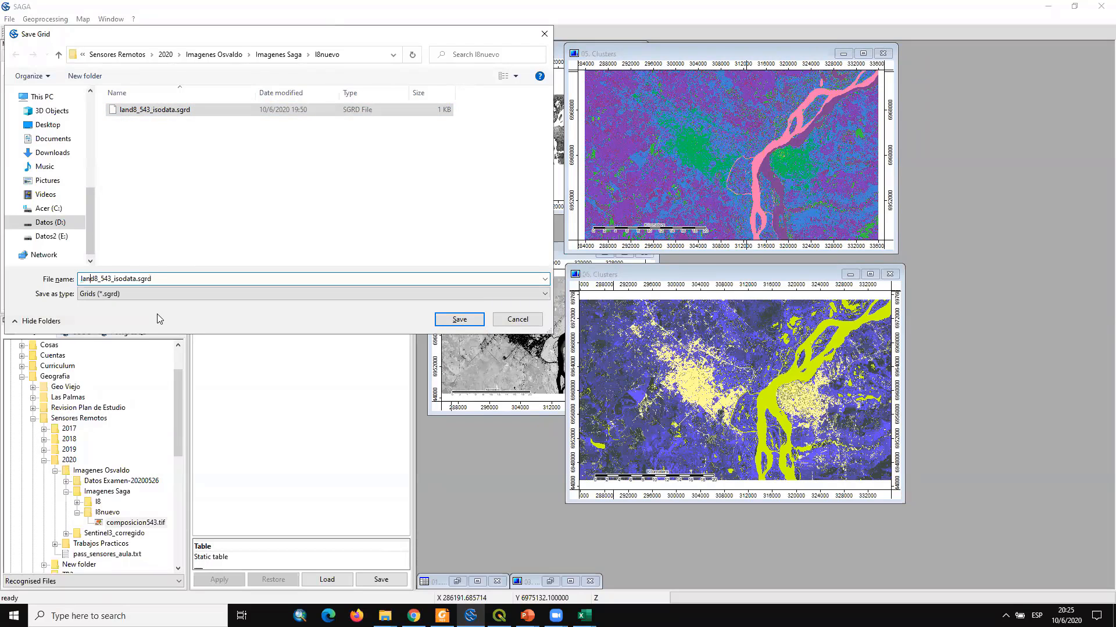
key(Right)
key(Right)
key(Right)
key(Right)
key(Right)
key(Right)
key(Right)
key(Right)
key(Right)
key(Right)
key(BackSpace)
key(BackSpace)
key(BackSpace)
key(BackSpace)
key(BackSpace)
key(BackSpace)
key(BackSpace)
text(k)
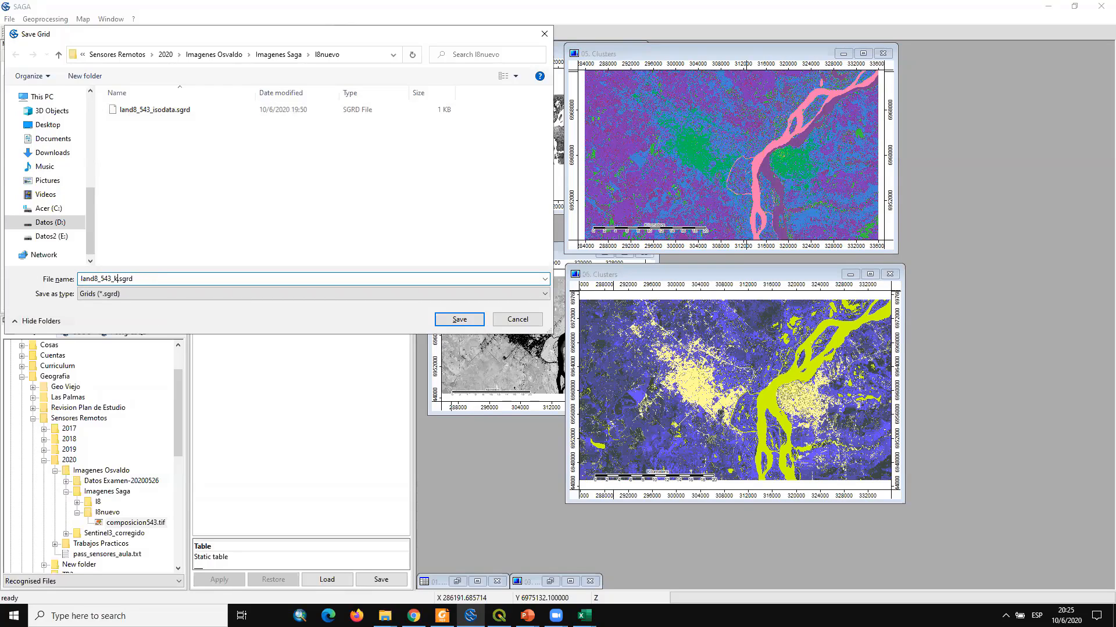
text(means)
click(459, 322)
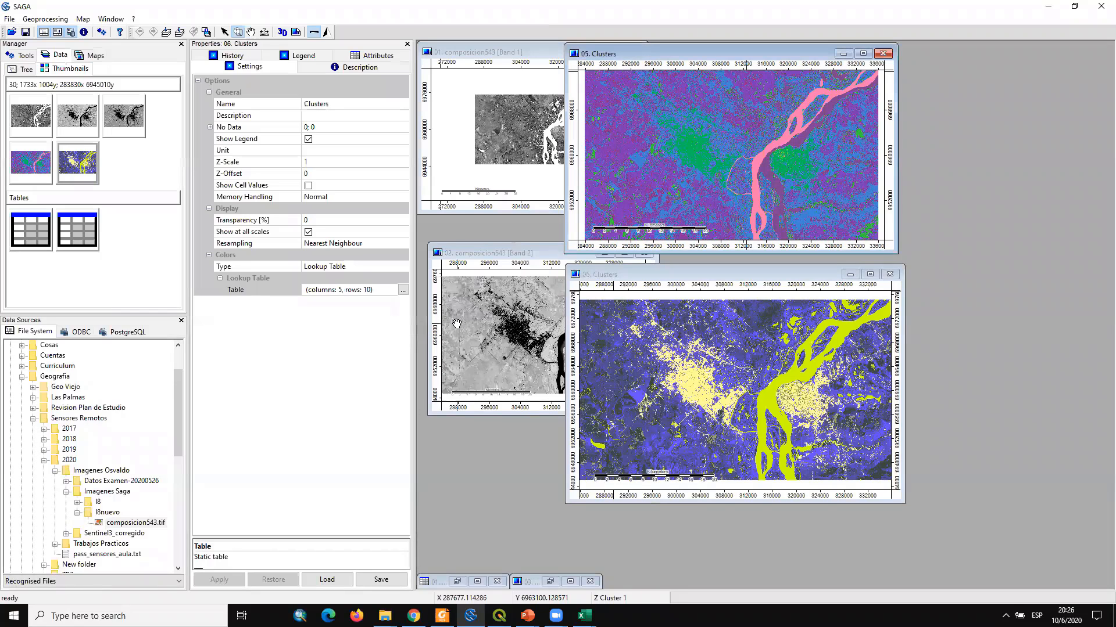
Switch to QGIS, refresh the l8nuevo folder, and add land8_543_kmeans above the land8_543_isodata layer with the ISODATA legend collapsed
click(499, 616)
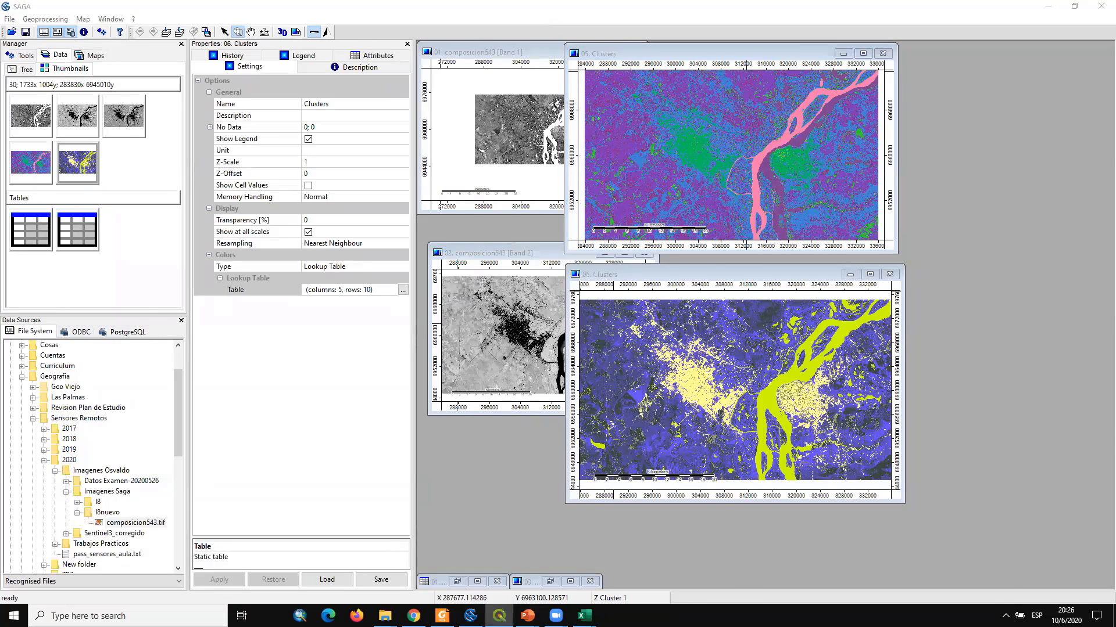
scroll(112, 273, down, 1)
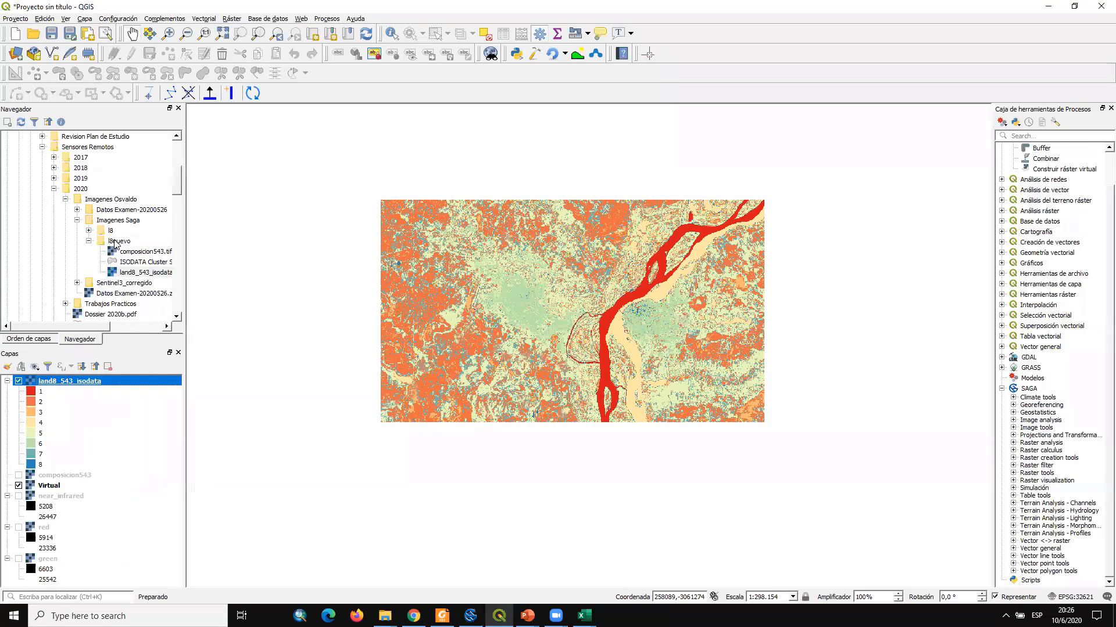
right_click(115, 242)
click(21, 122)
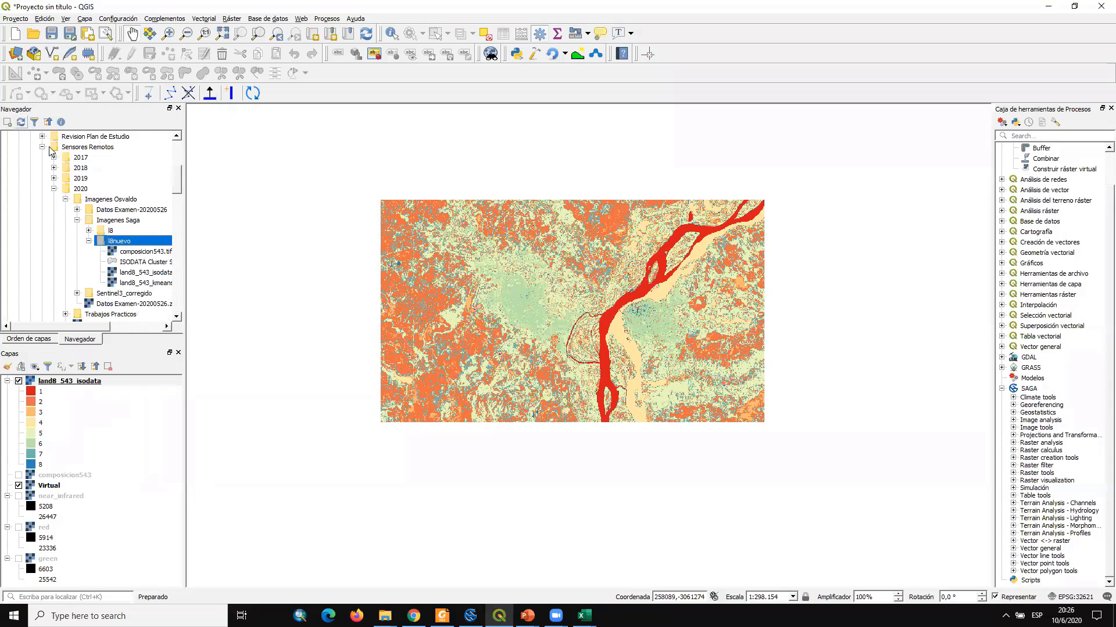
click(153, 283)
drag(153, 283, 23, 383)
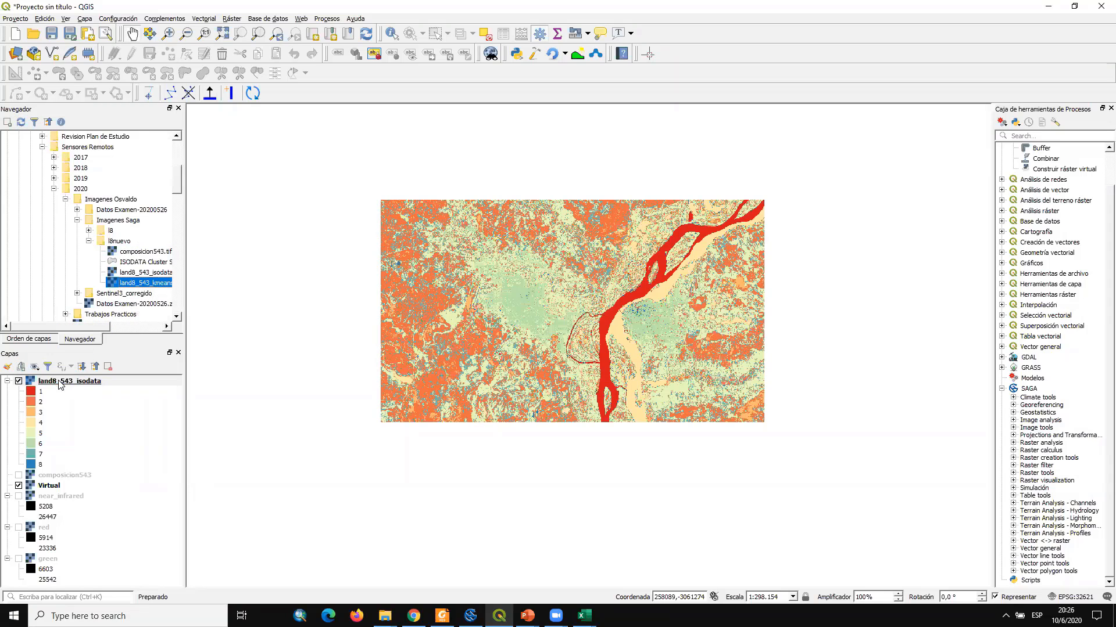
click(8, 412)
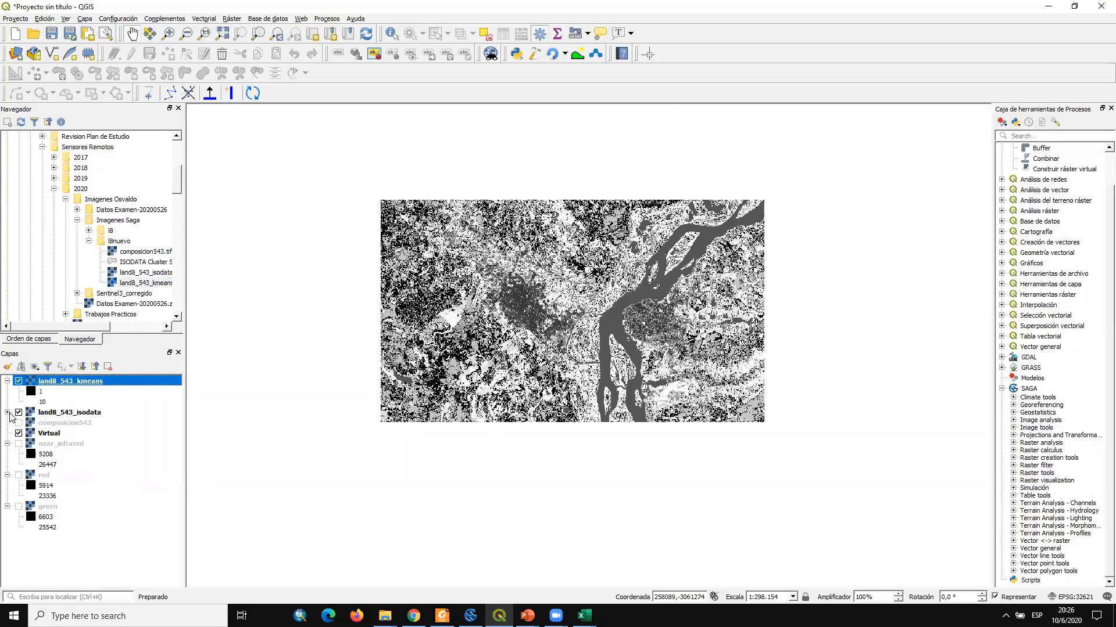
Symbolize land8_543_kmeans with Paletted/Unique values on Banda 1, using the random colour ramp, then classify and apply
right_click(81, 381)
click(112, 387)
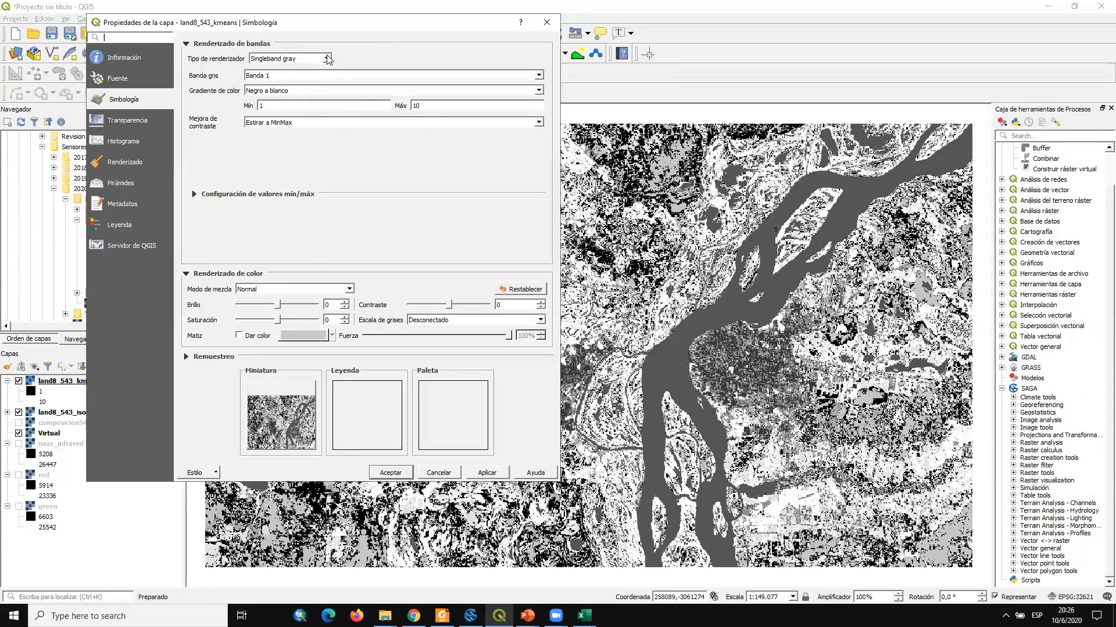
click(328, 59)
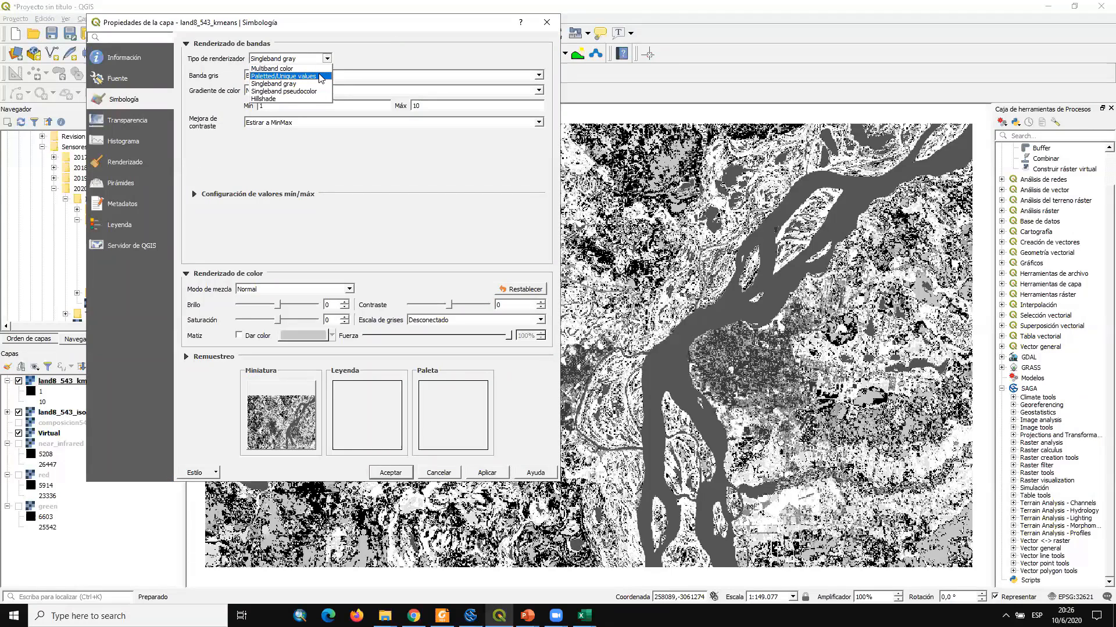
click(324, 76)
click(529, 76)
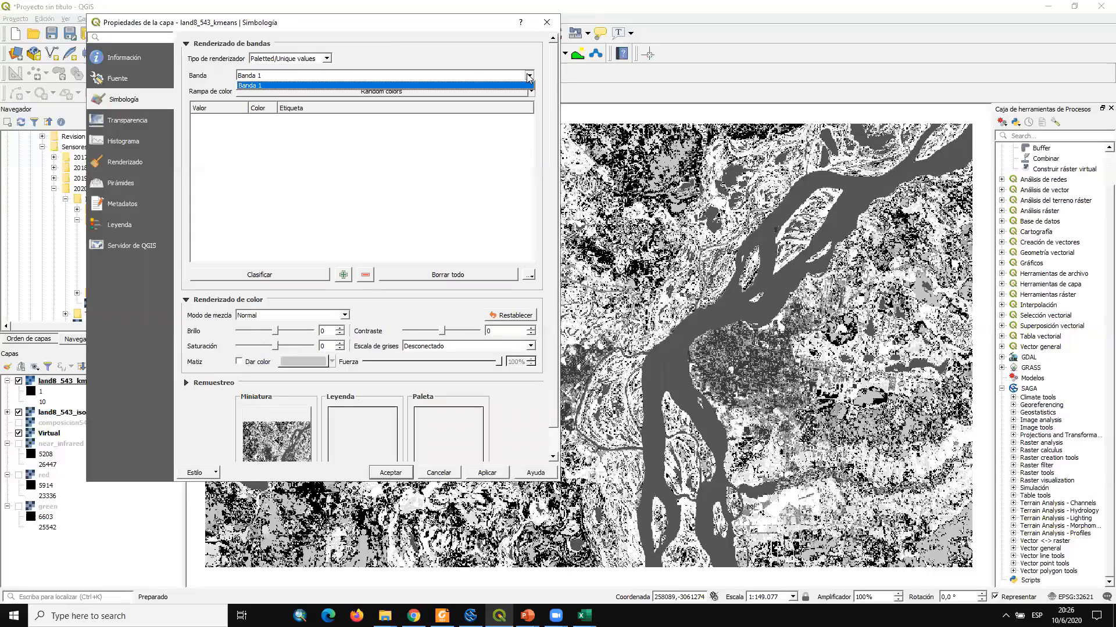
click(528, 78)
click(531, 90)
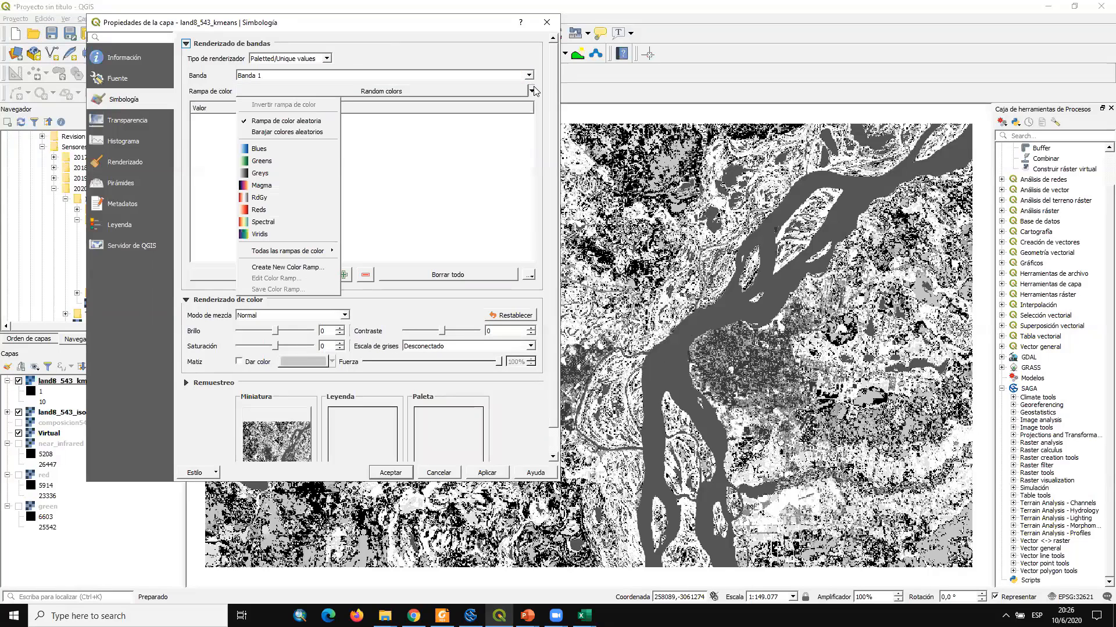
click(325, 122)
click(254, 279)
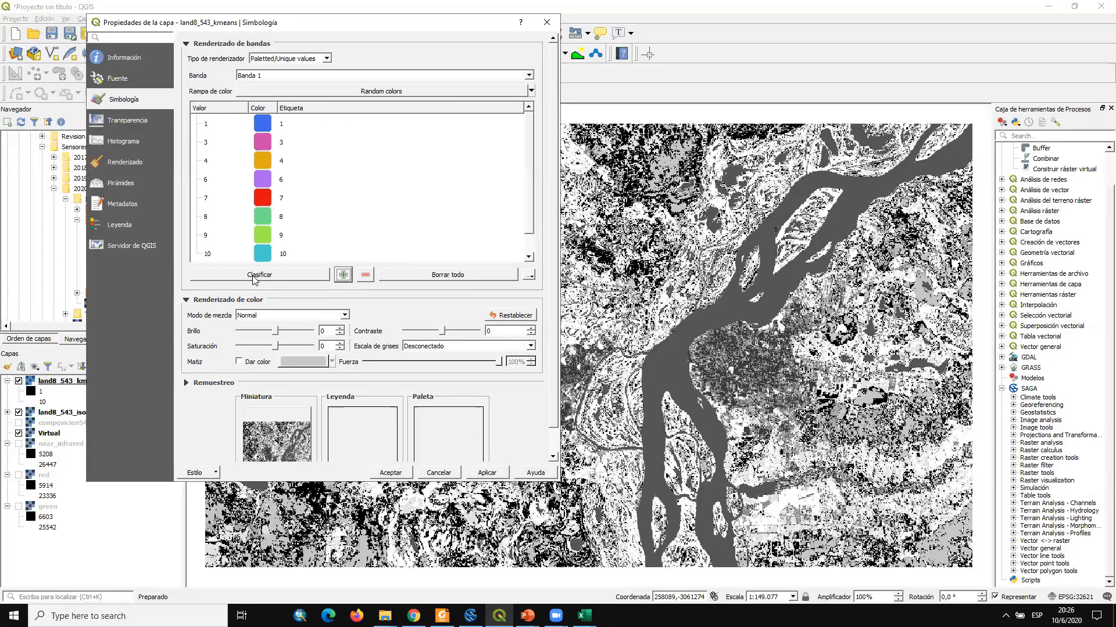
click(481, 473)
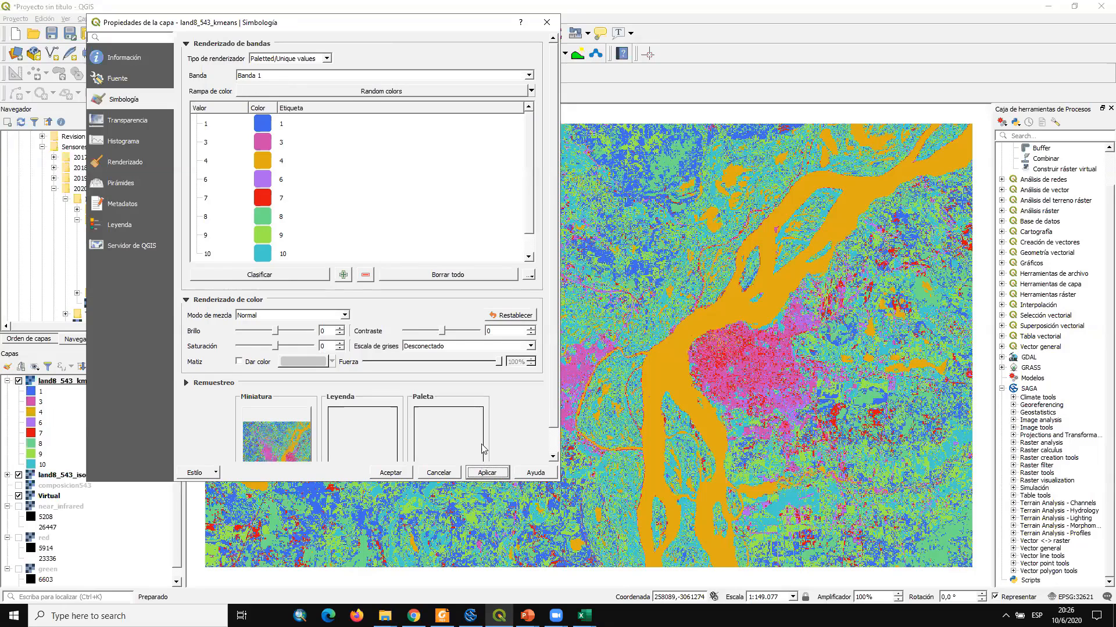
Try the RdGy ramp on the land8_543_kmeans classes, then apply the Plasma ramp and close the layer properties
click(532, 92)
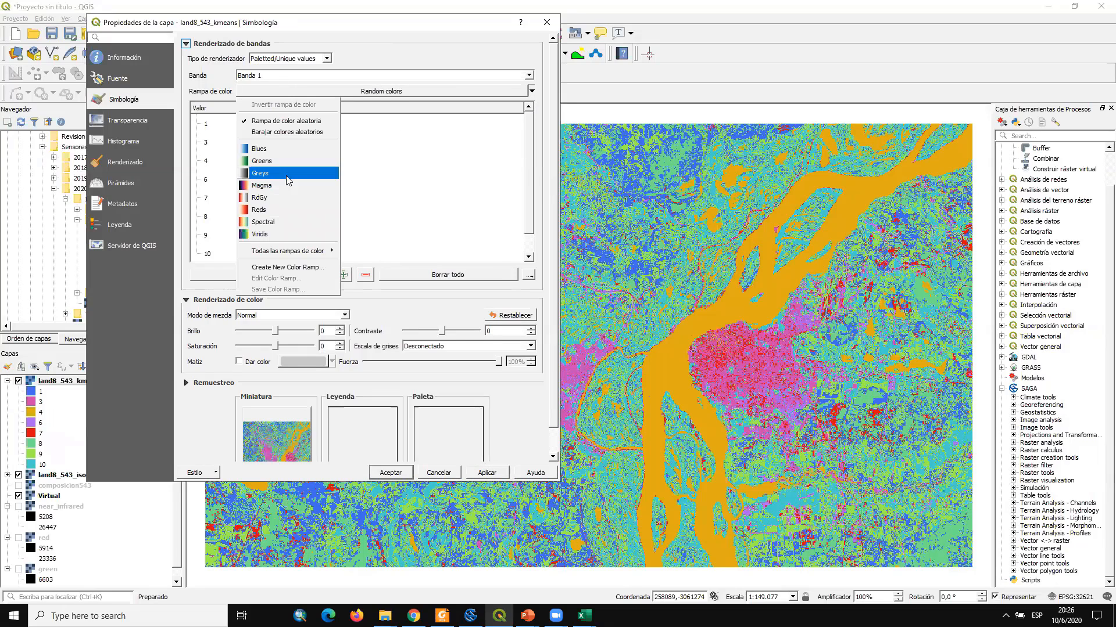
click(261, 199)
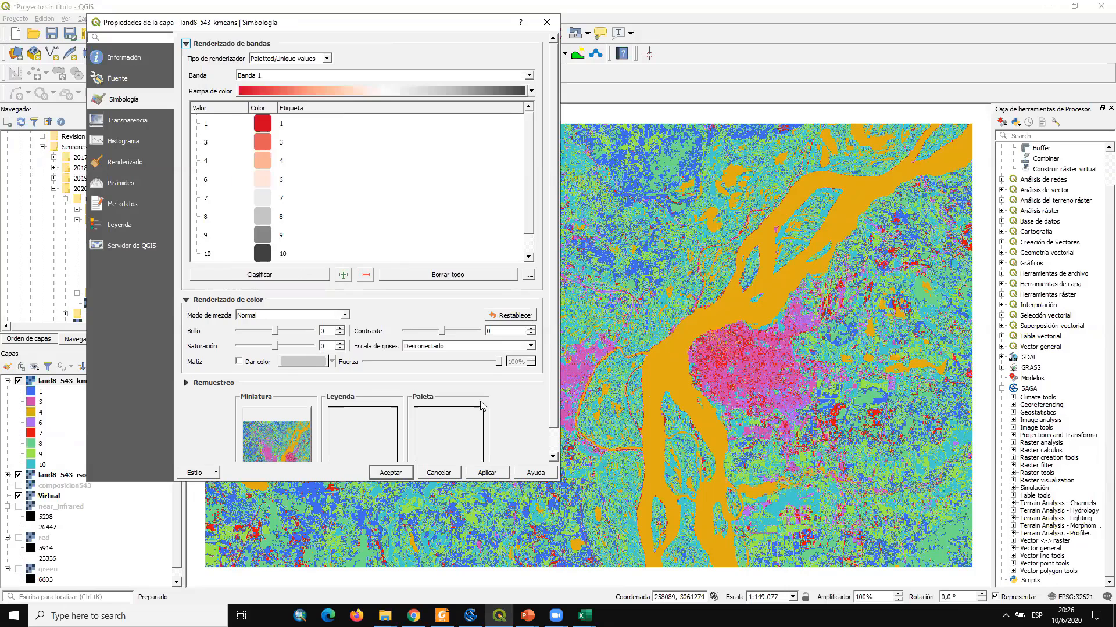
click(532, 91)
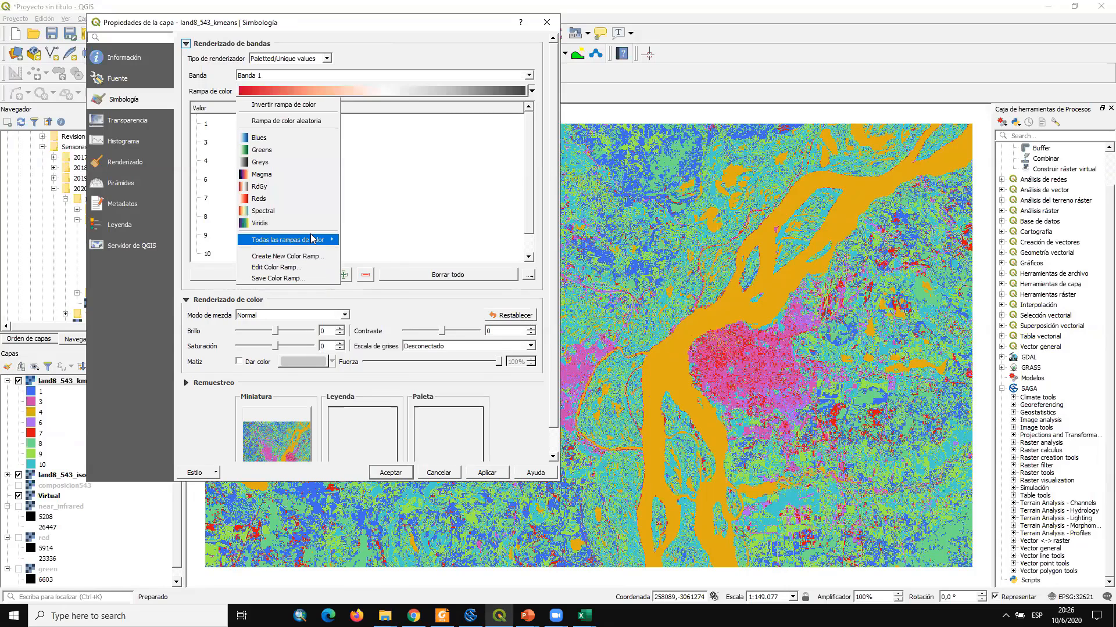
mouse_move(314, 240)
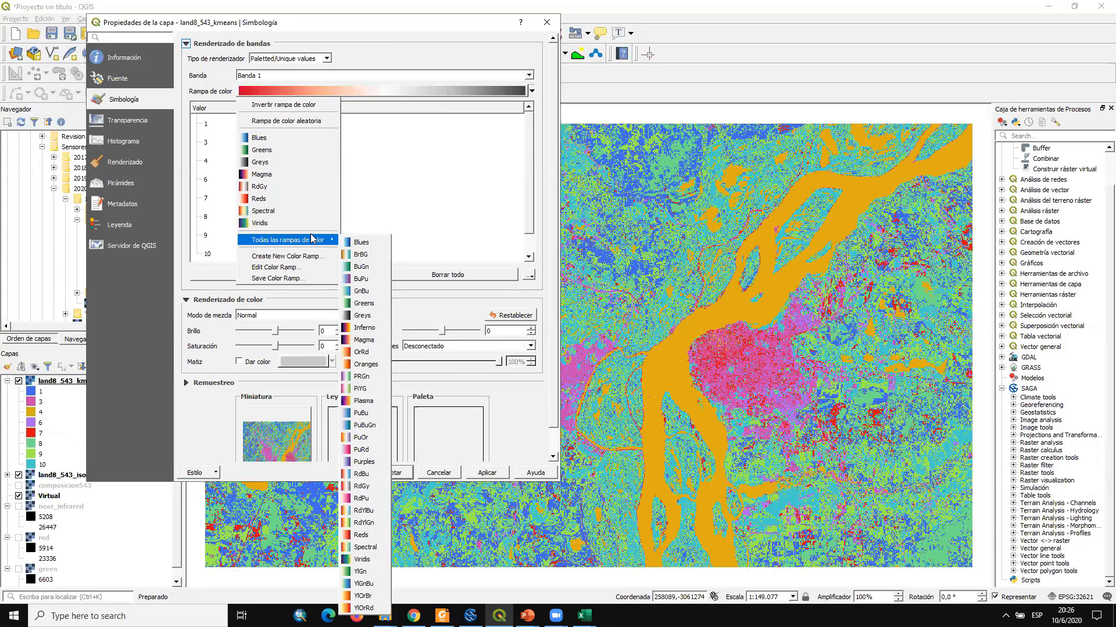
click(370, 401)
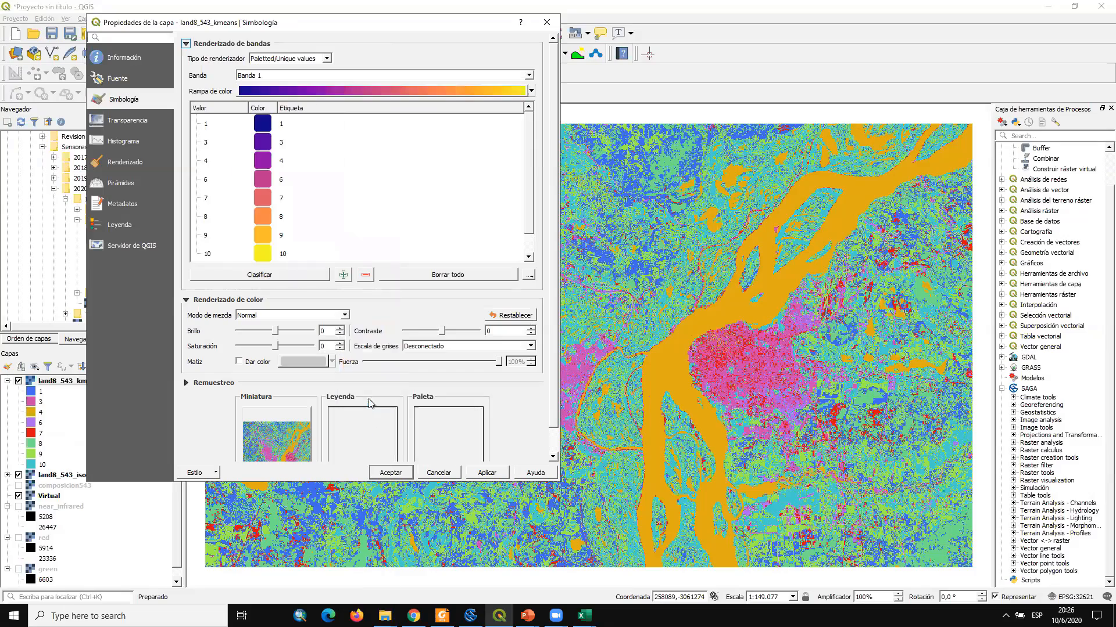
click(495, 471)
click(387, 473)
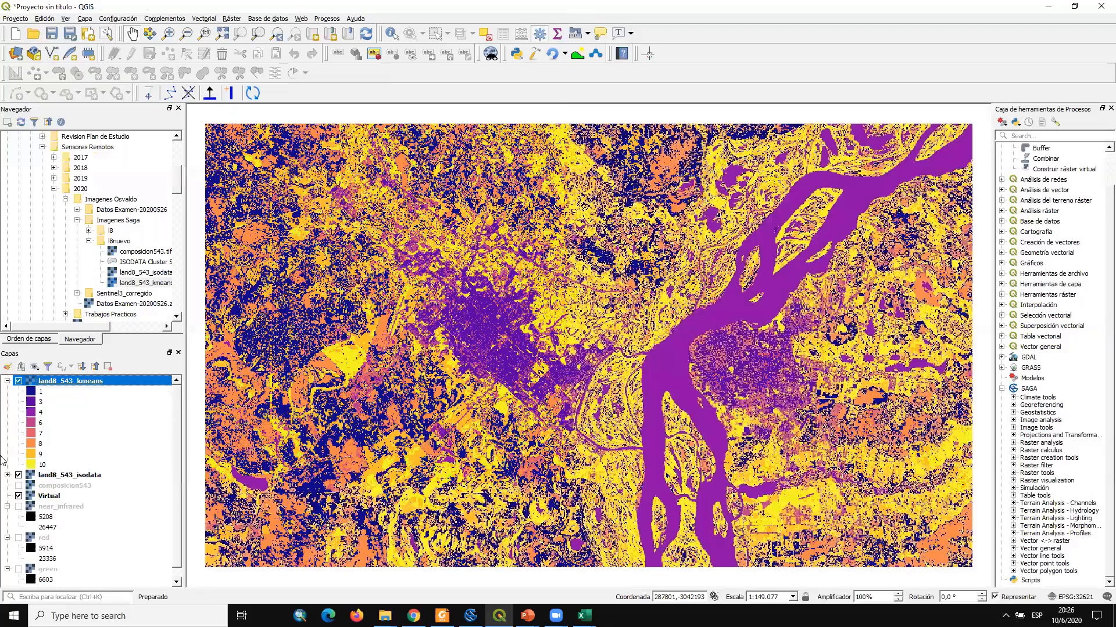
Hide and show land8_543_kmeans to compare it with the ISODATA layer, then recolour its classes with random colours
click(19, 382)
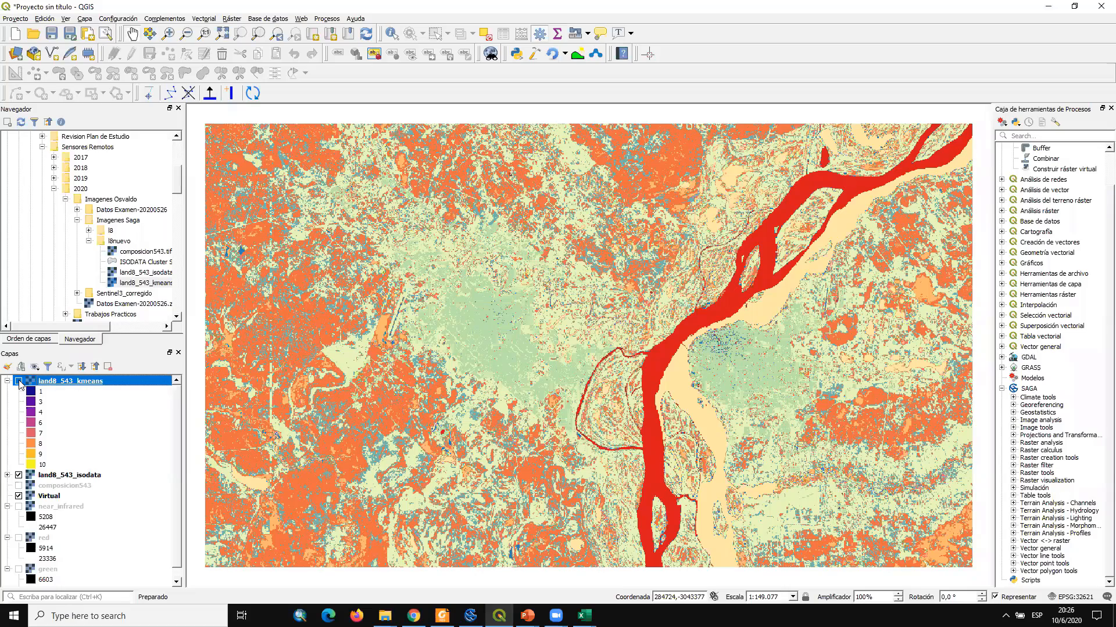
click(19, 381)
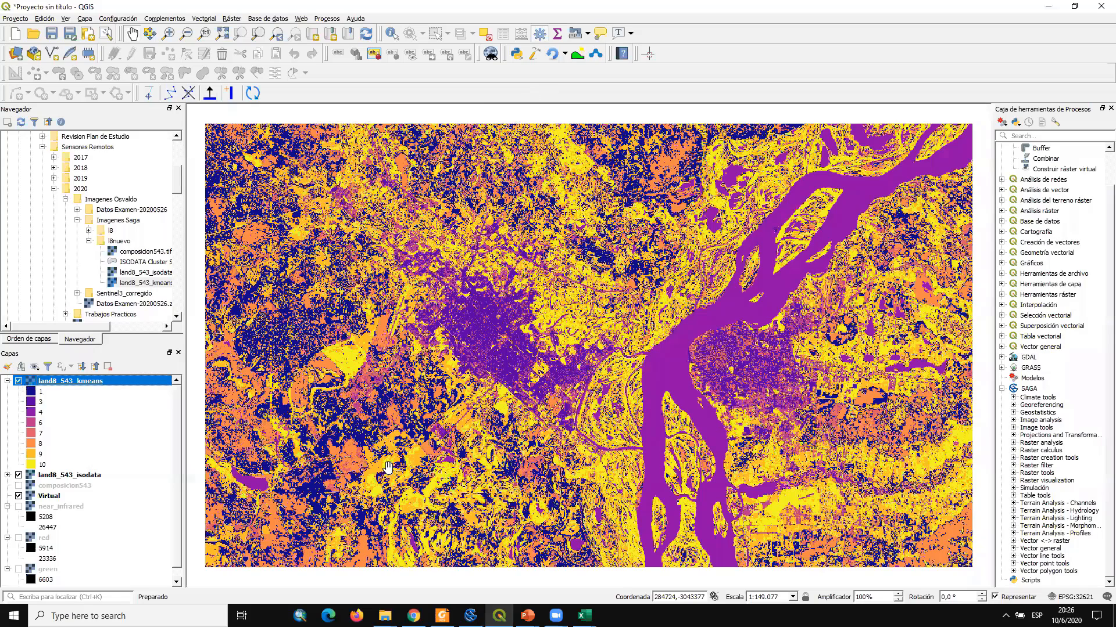
click(601, 403)
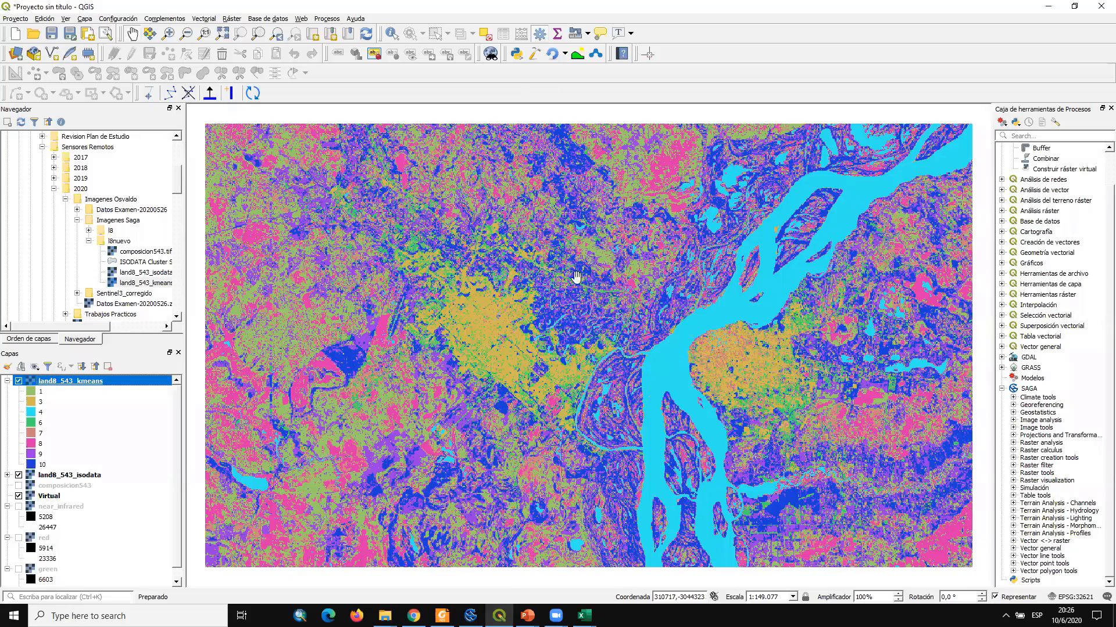
Compare the K-Means and ISODATA classes around the river and urban areas by switching the visibility of land8_543_kmeans
click(18, 382)
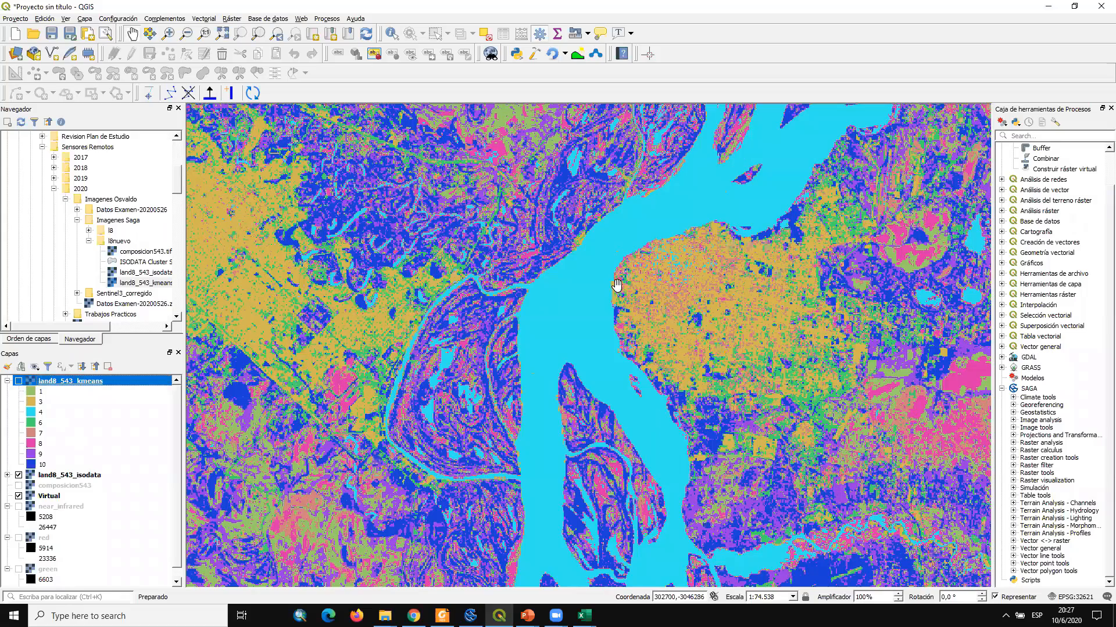
scroll(611, 294, down, 2)
key(space)
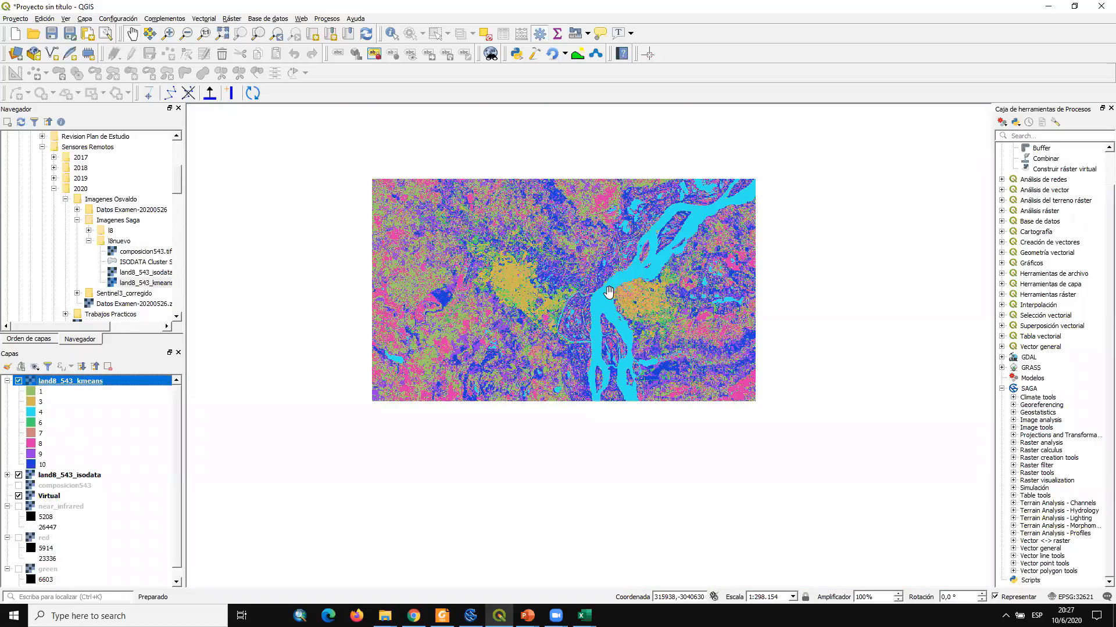
scroll(609, 292, up, 2)
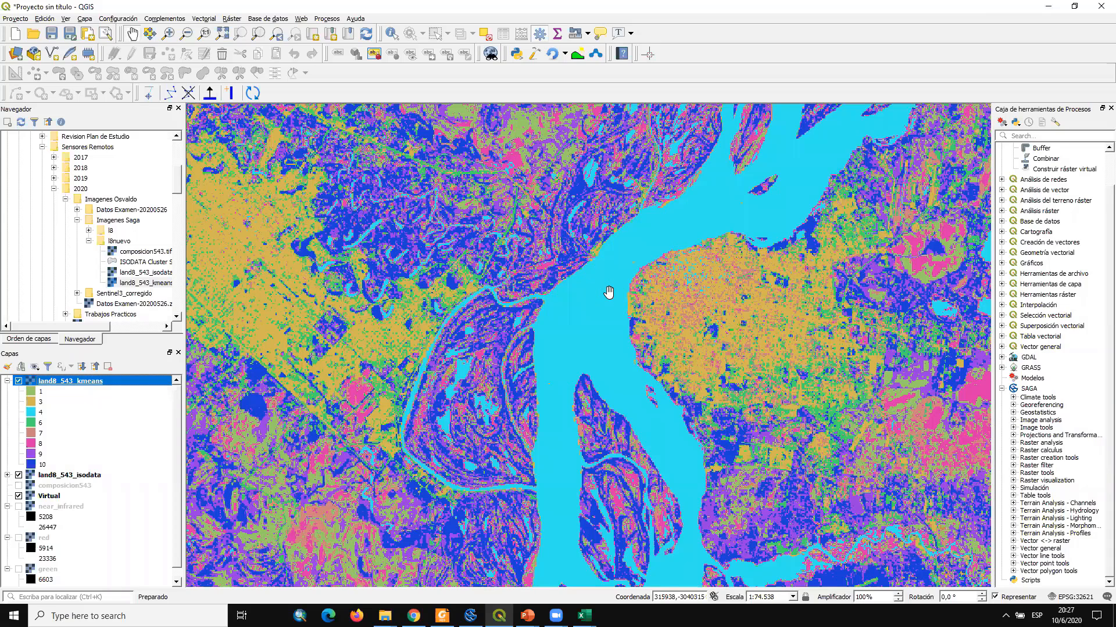
drag(418, 233, 499, 238)
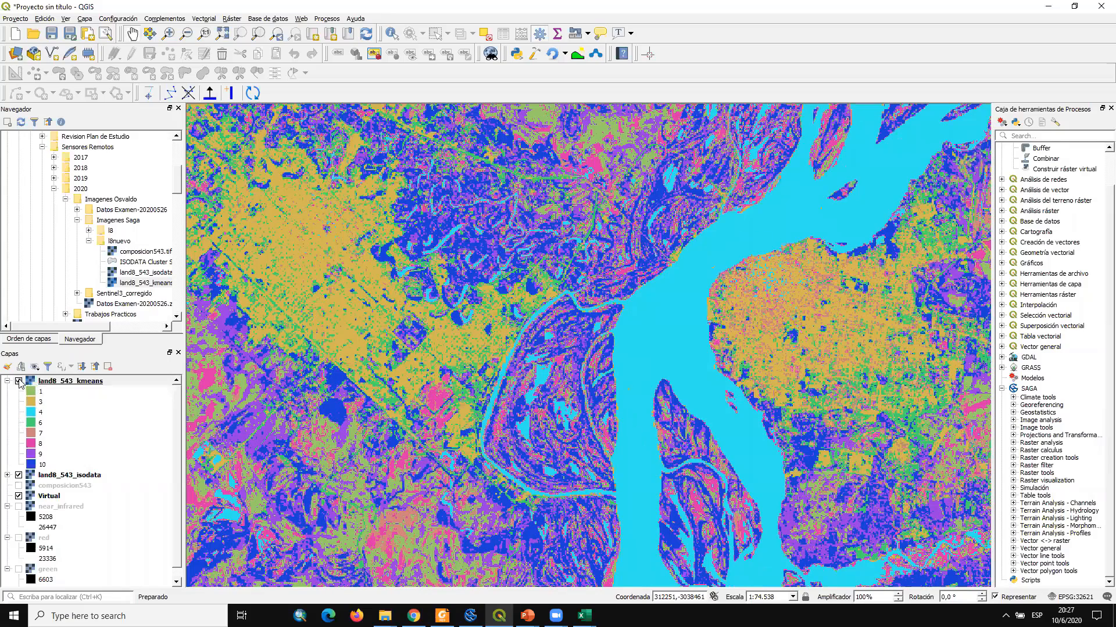
click(19, 384)
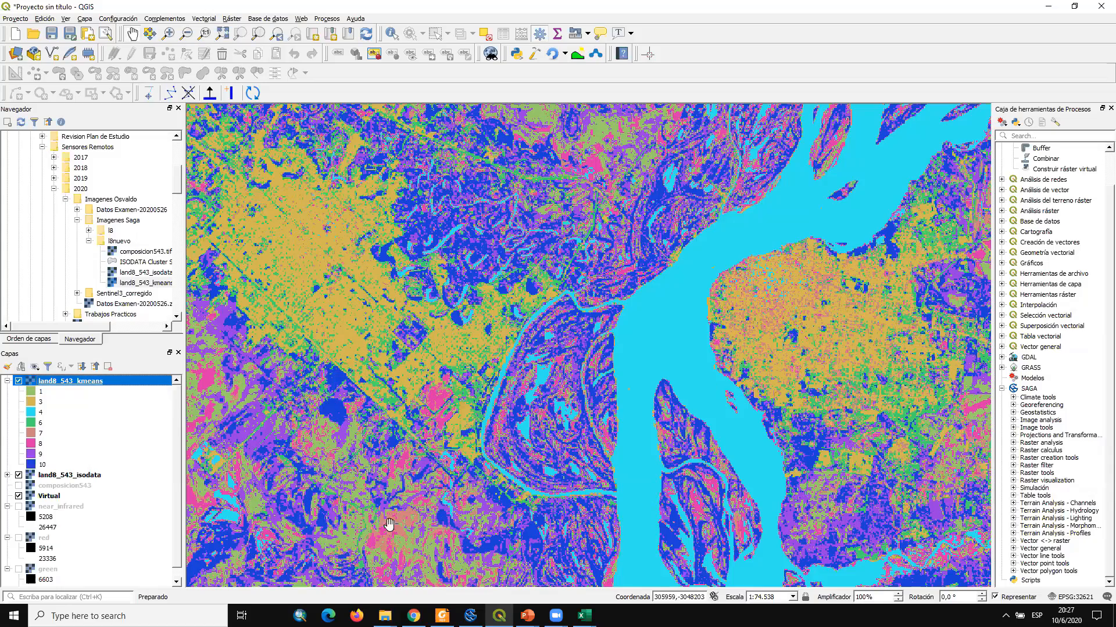
scroll(570, 372, up, 1)
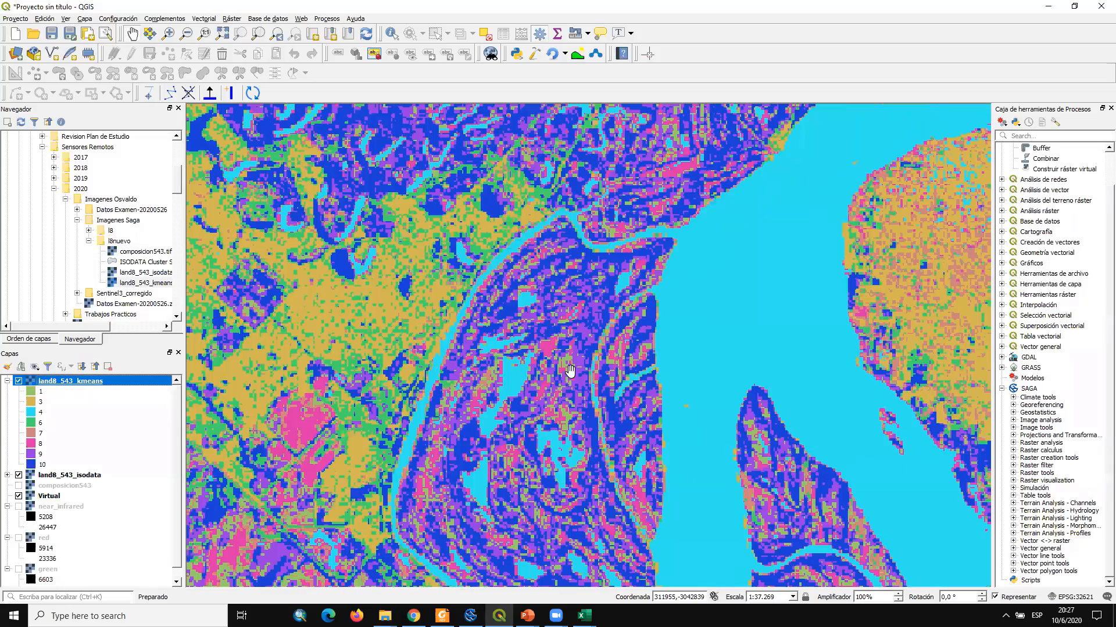
Compare the K-Means and ISODATA classifications over the full image by switching the visibility of land8_543_kmeans
scroll(565, 360, down, 2)
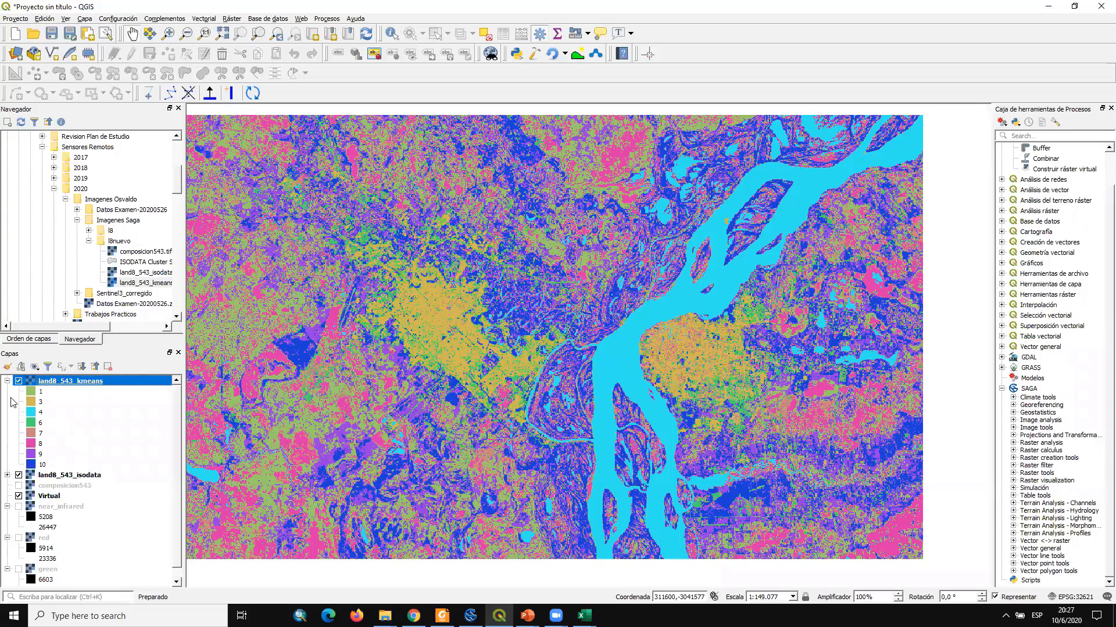
click(18, 382)
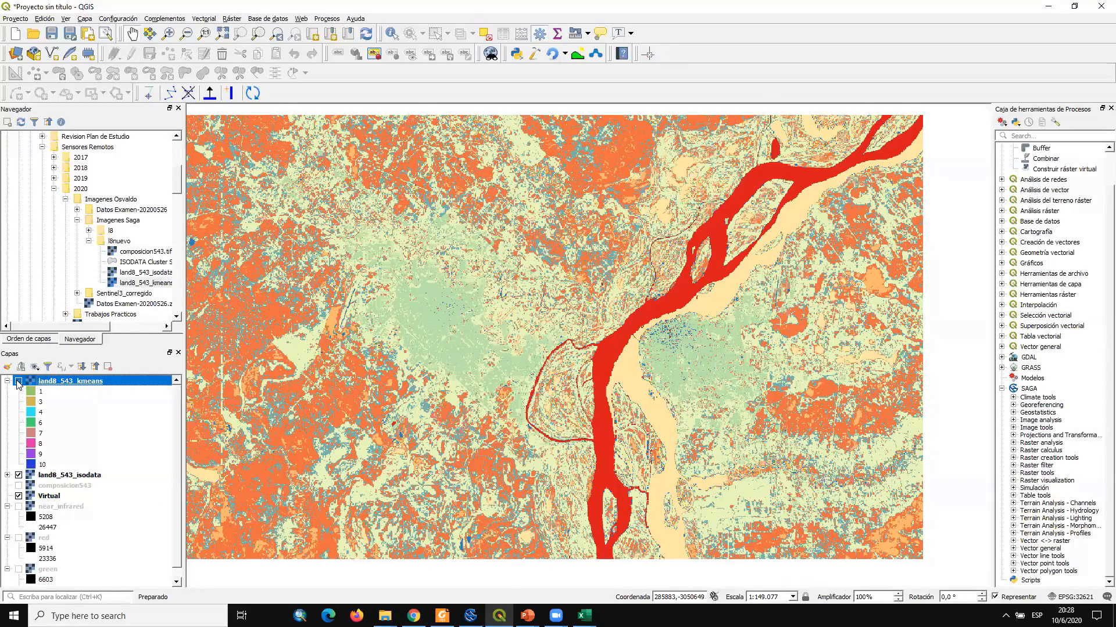
click(18, 382)
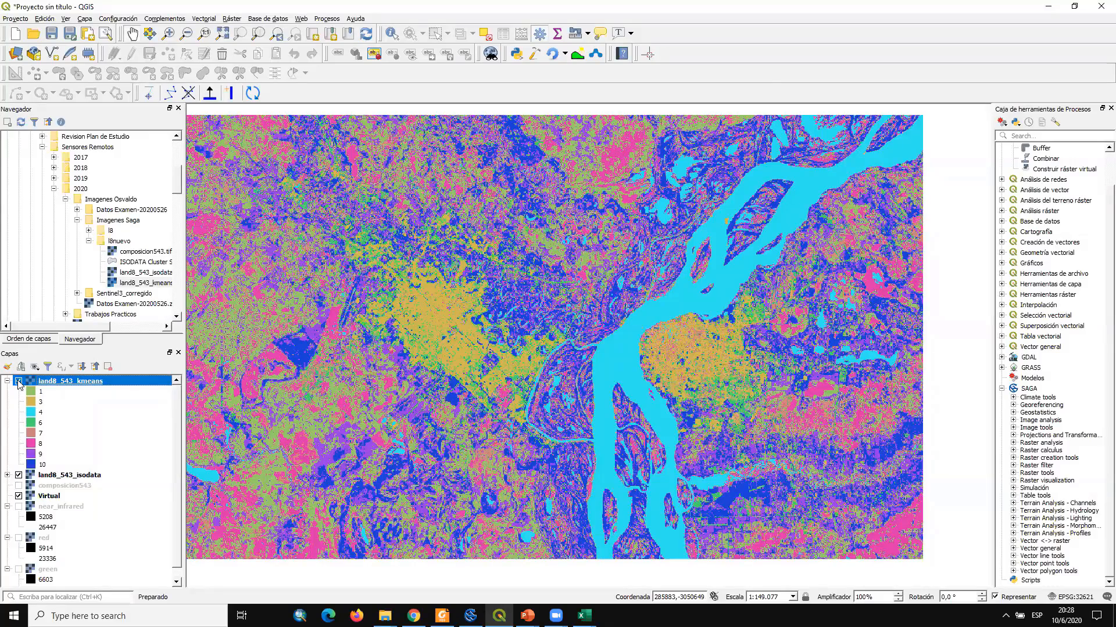
click(18, 381)
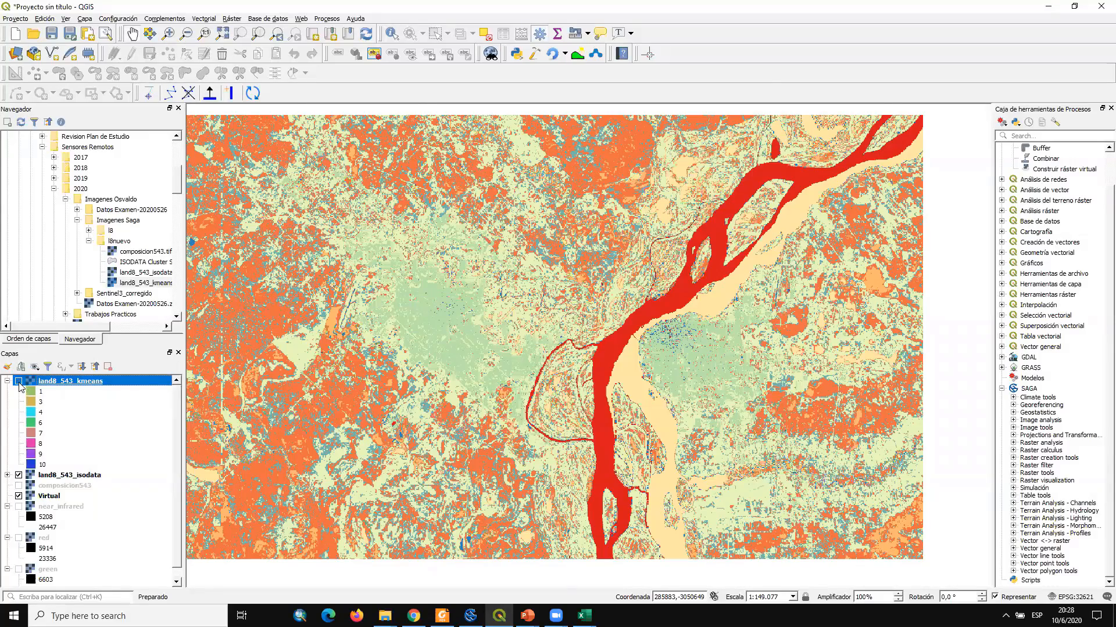
click(18, 381)
click(18, 381)
click(18, 382)
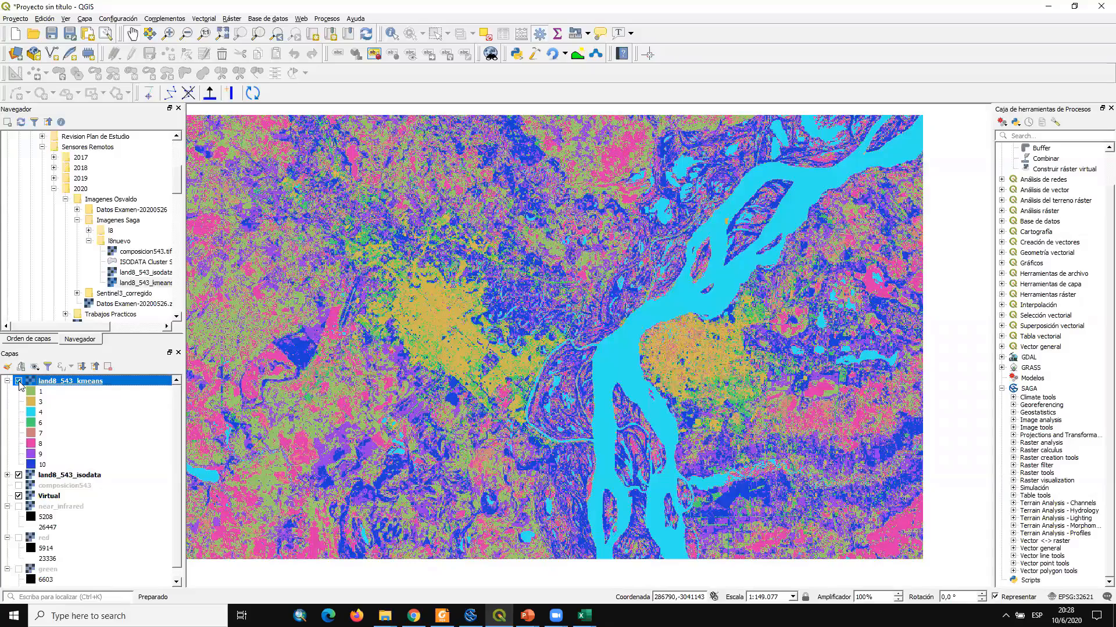
Highlight class 3 of land8_543_kmeans, hide that layer, and highlight class 6 in the expanded land8_543_isodata legend
click(48, 403)
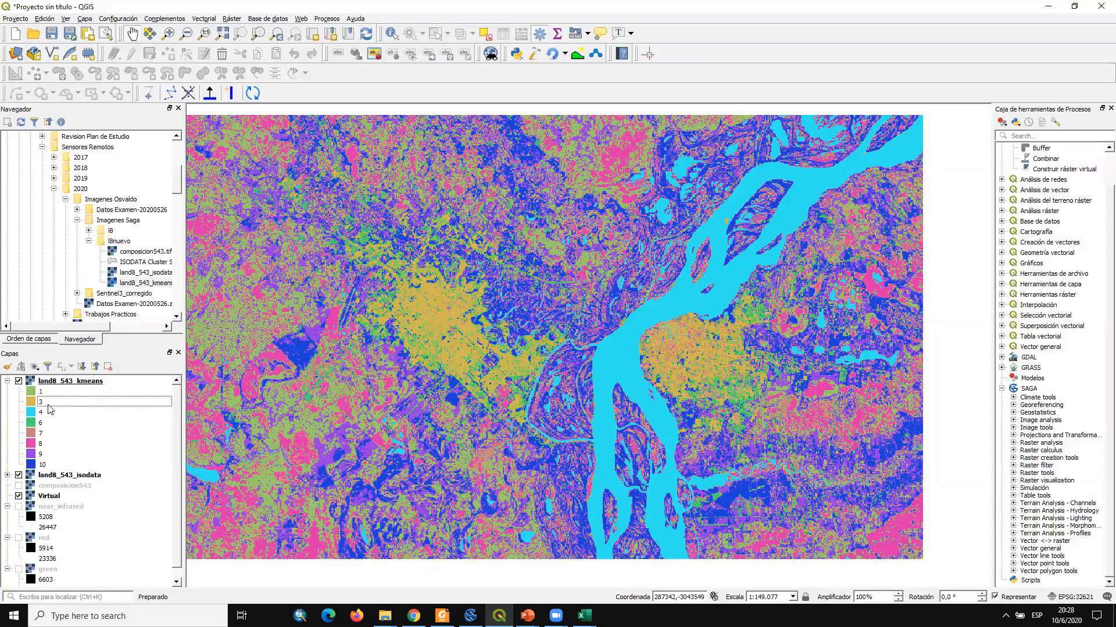
click(18, 382)
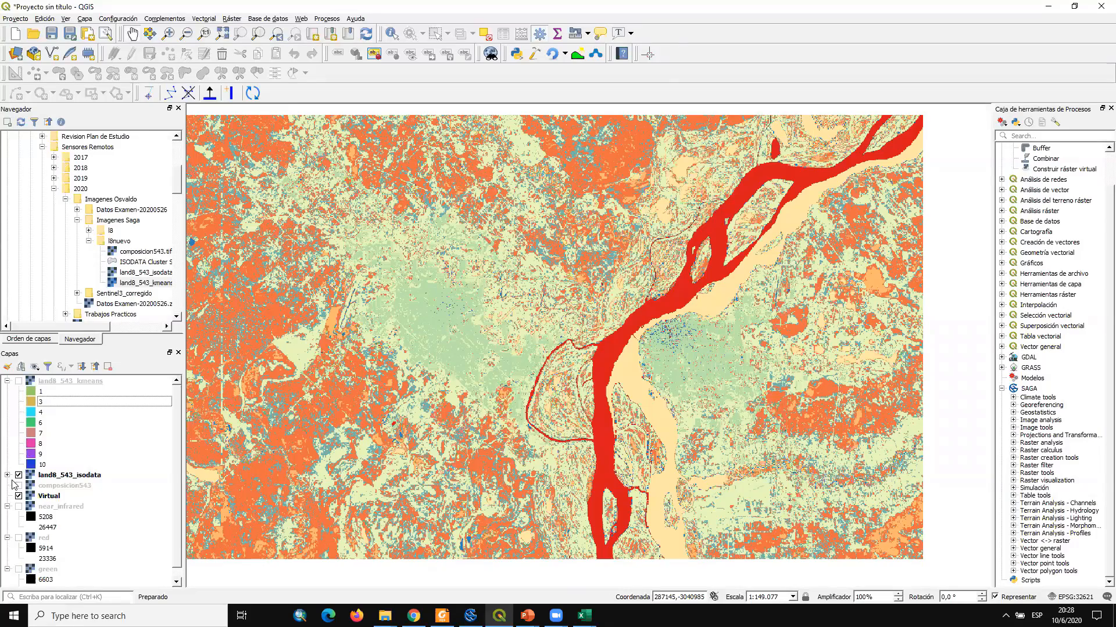
click(7, 476)
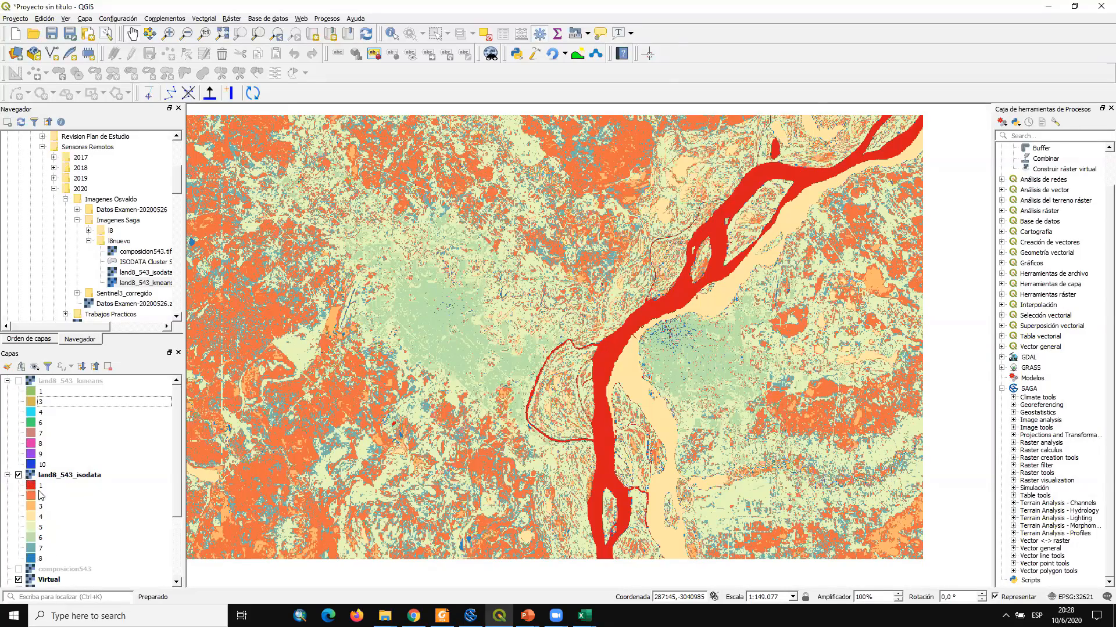
click(57, 537)
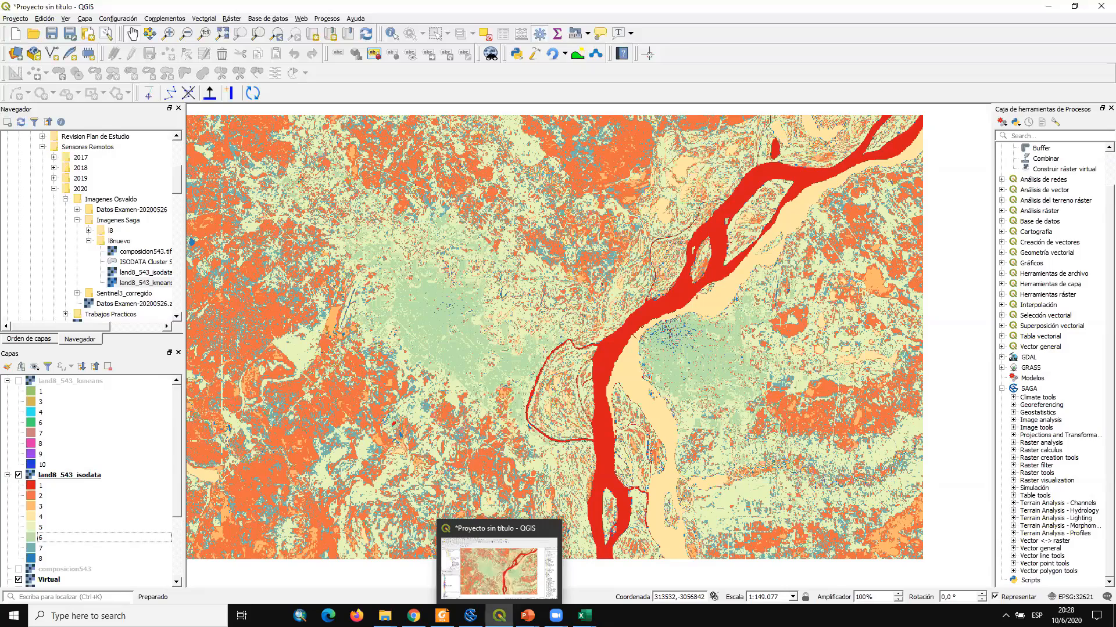
Switch to SAGA and show the ISODATA Cluster Statistics and Cluster Analysis tables in separate windows side by side
click(471, 616)
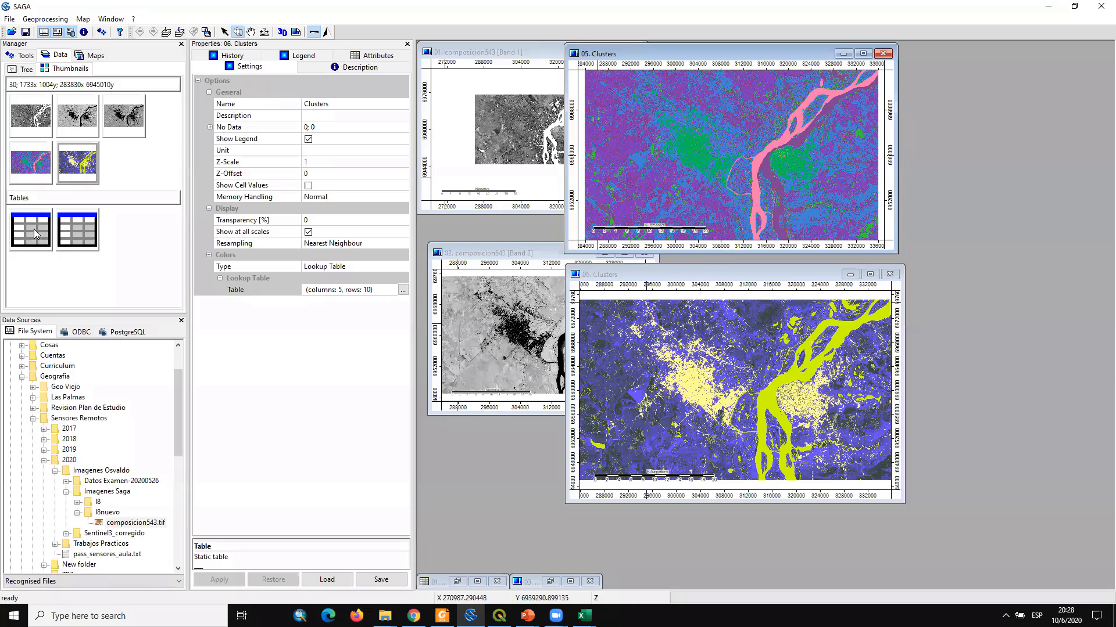
double_click(74, 231)
click(708, 146)
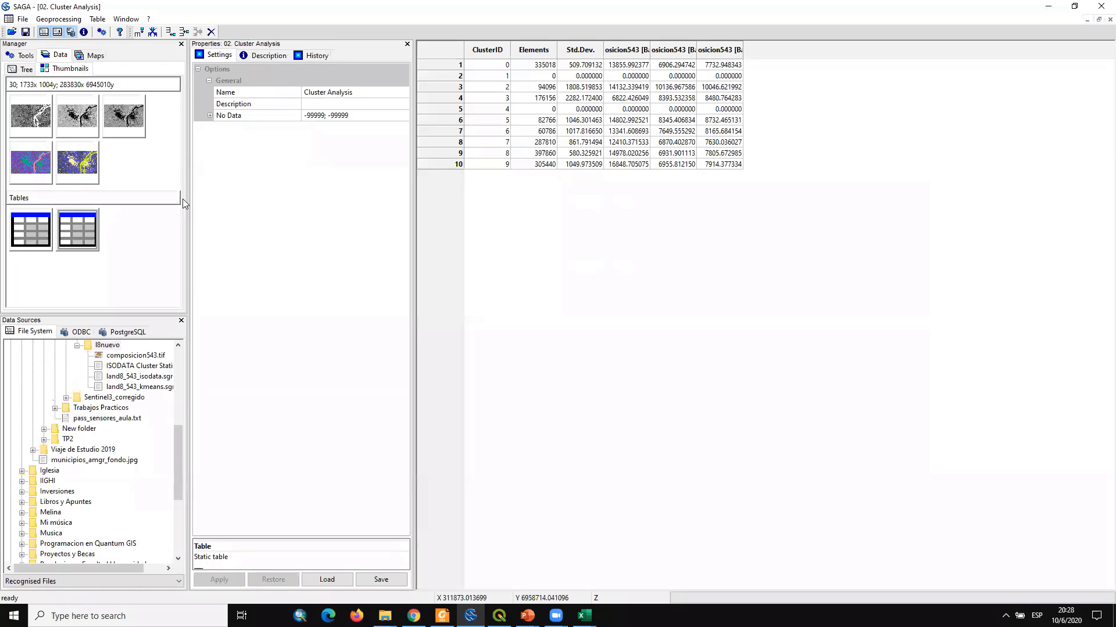
click(33, 226)
click(1098, 19)
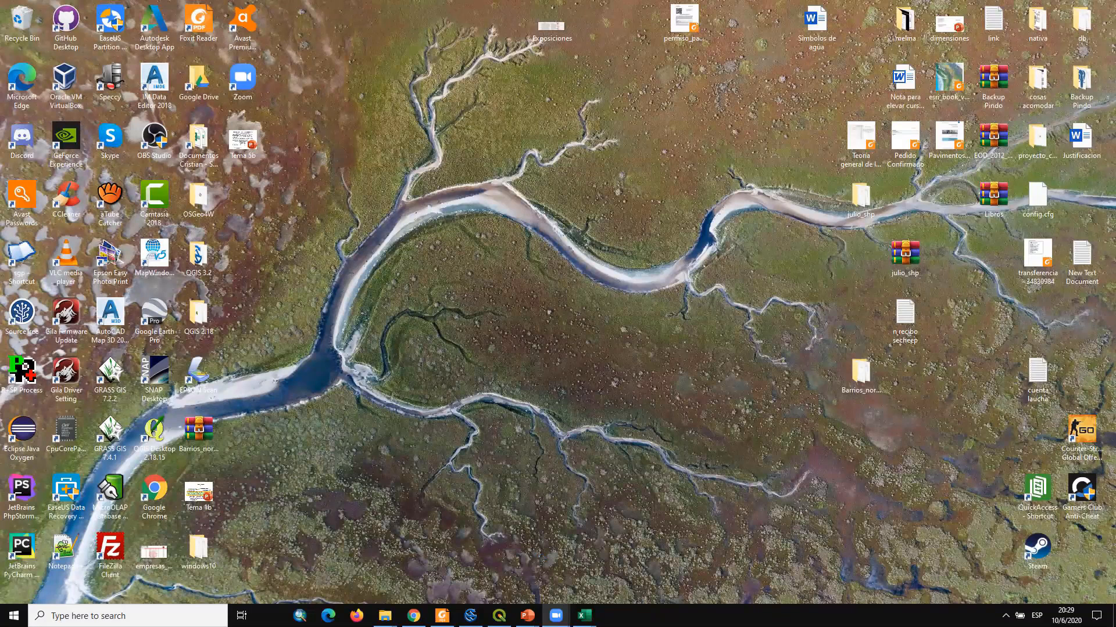
key(alt+Tab)
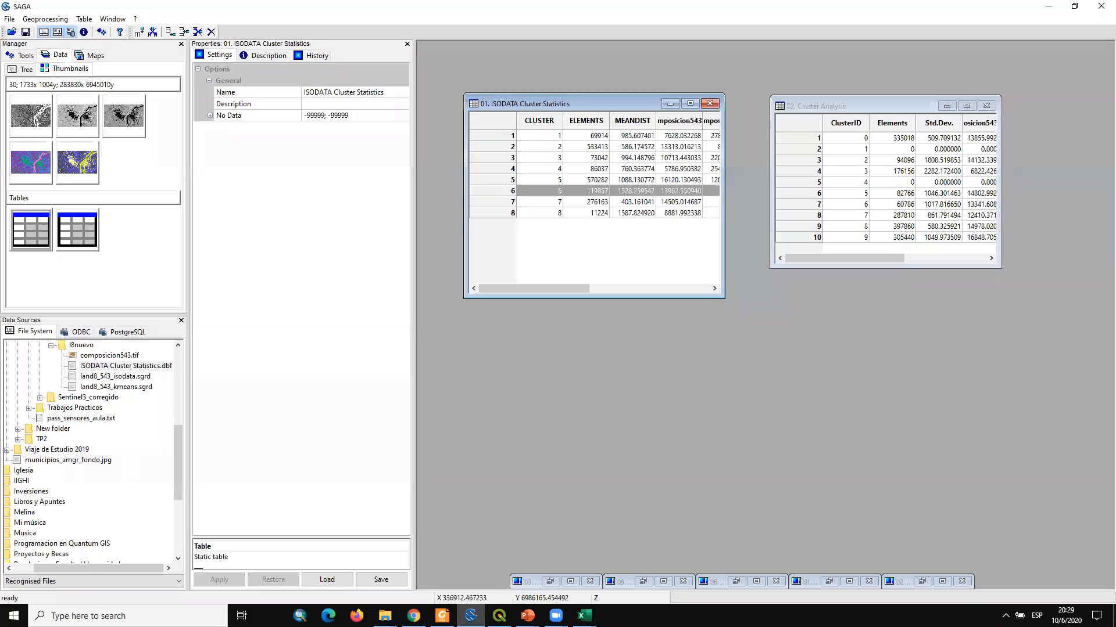
Return to QGIS, show land8_543_kmeans over the urban area, and highlight its class 3 and ISODATA class 6
click(499, 615)
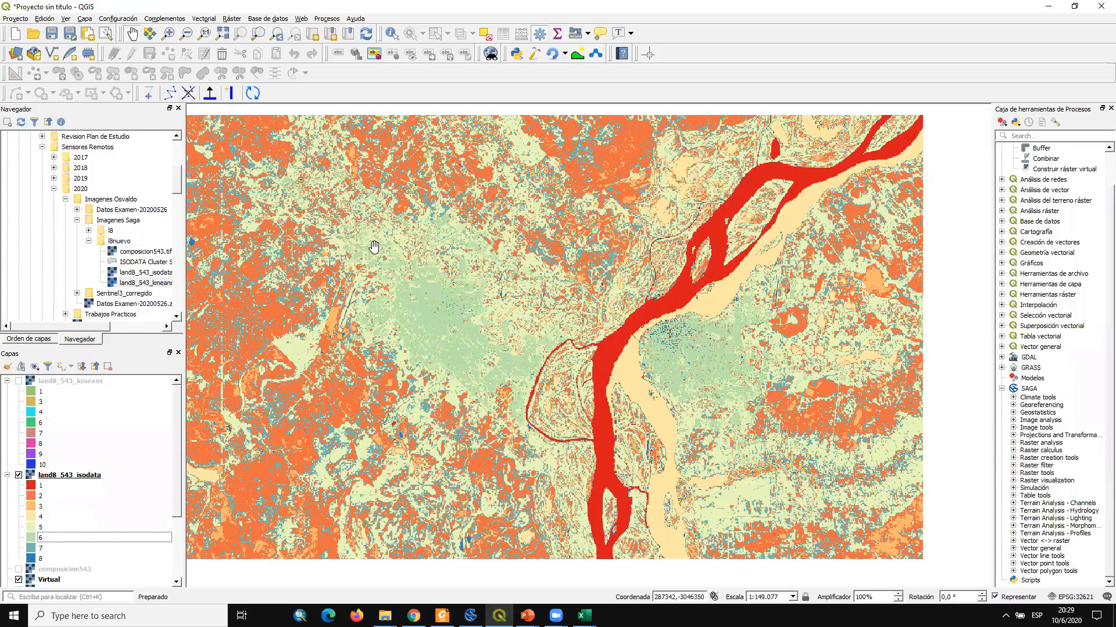
scroll(282, 329, up, 2)
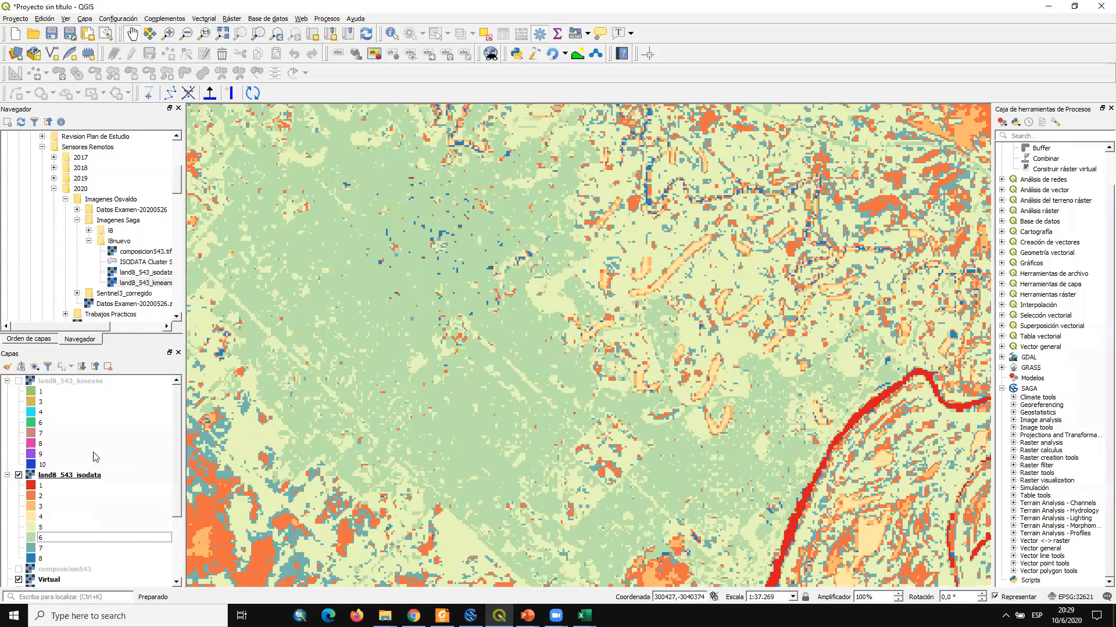
click(18, 381)
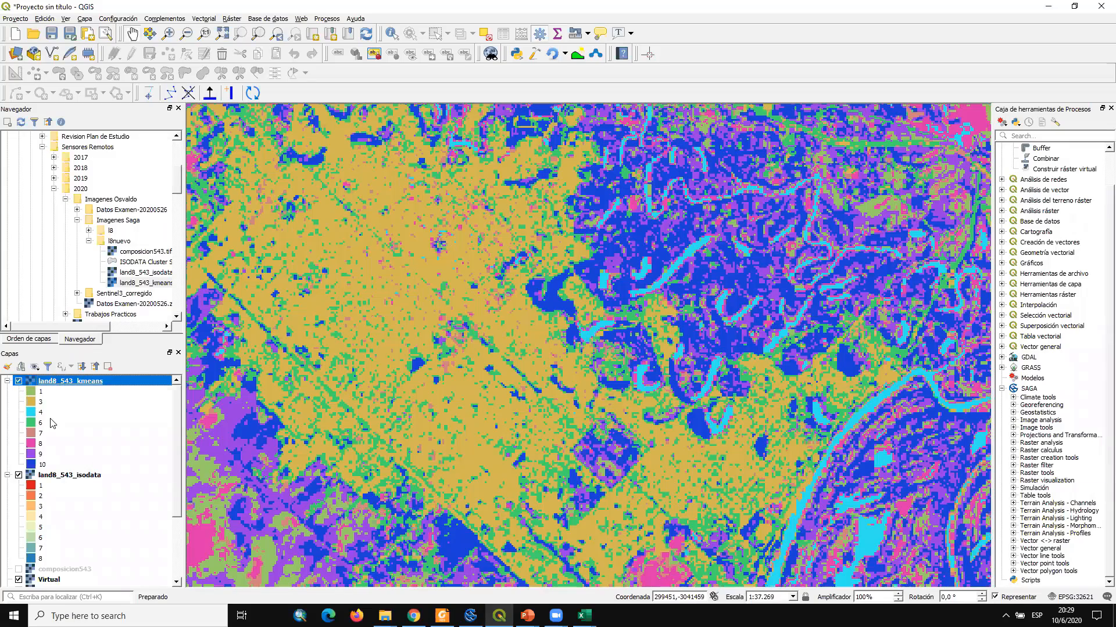
click(51, 402)
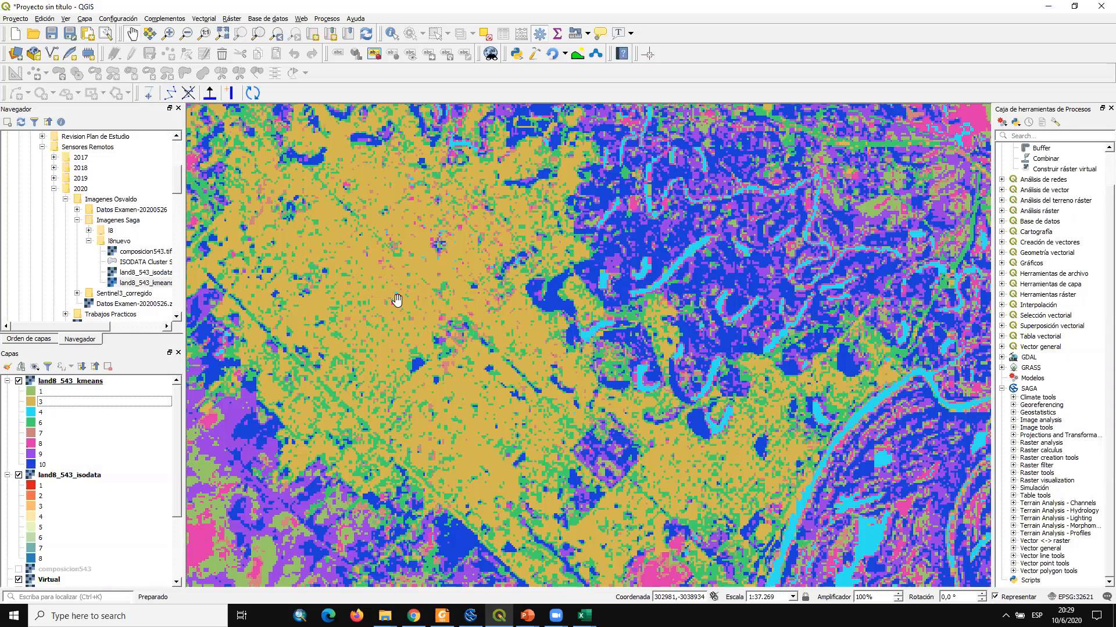
click(50, 538)
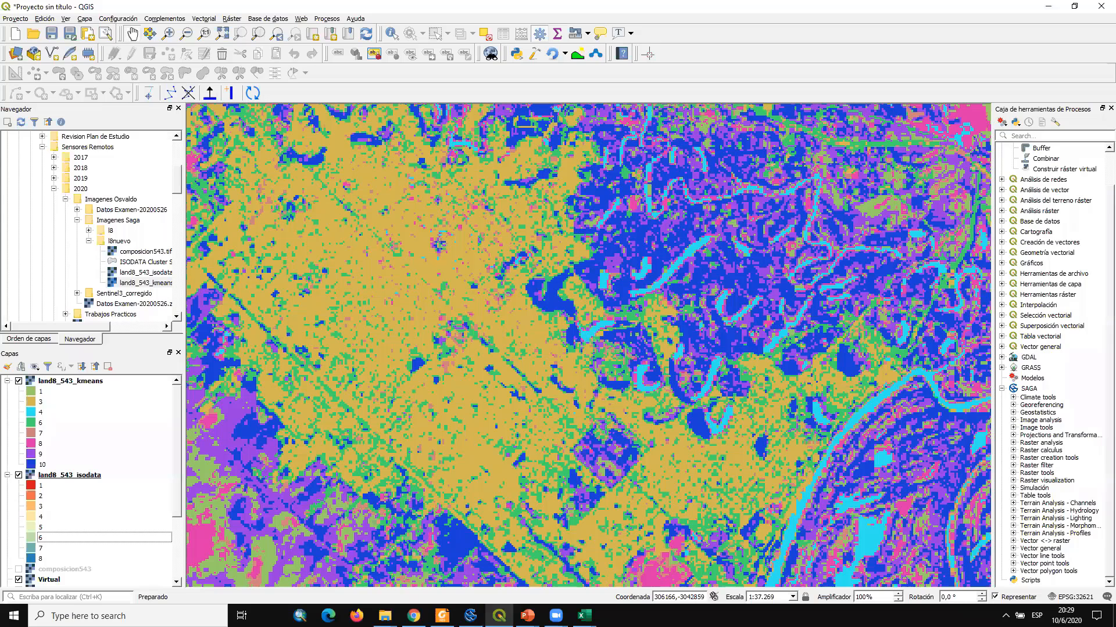
In SAGA, enlarge the Cluster Analysis table window and compare the element counts of K-Means ClusterID 3 and ISODATA cluster 6
key(alt+Tab)
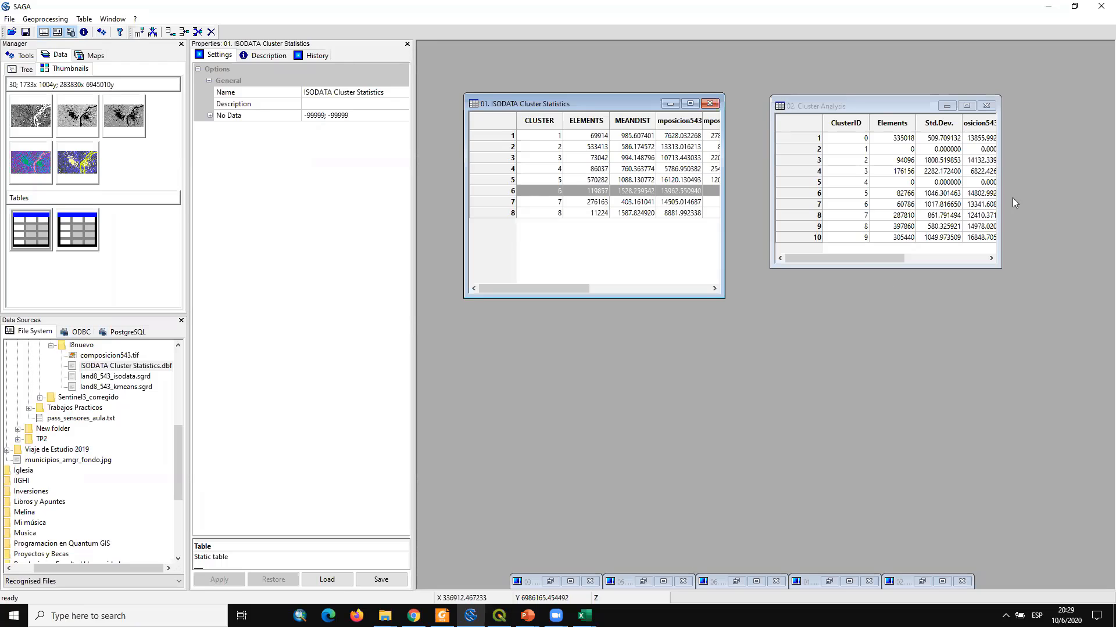
click(999, 268)
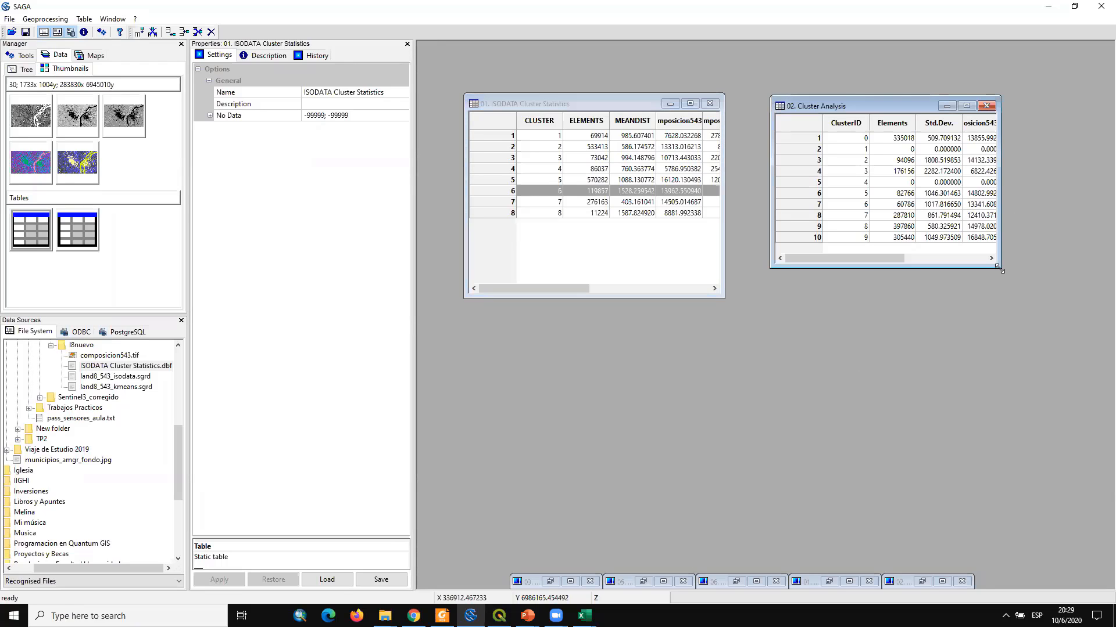
drag(999, 269, 1040, 302)
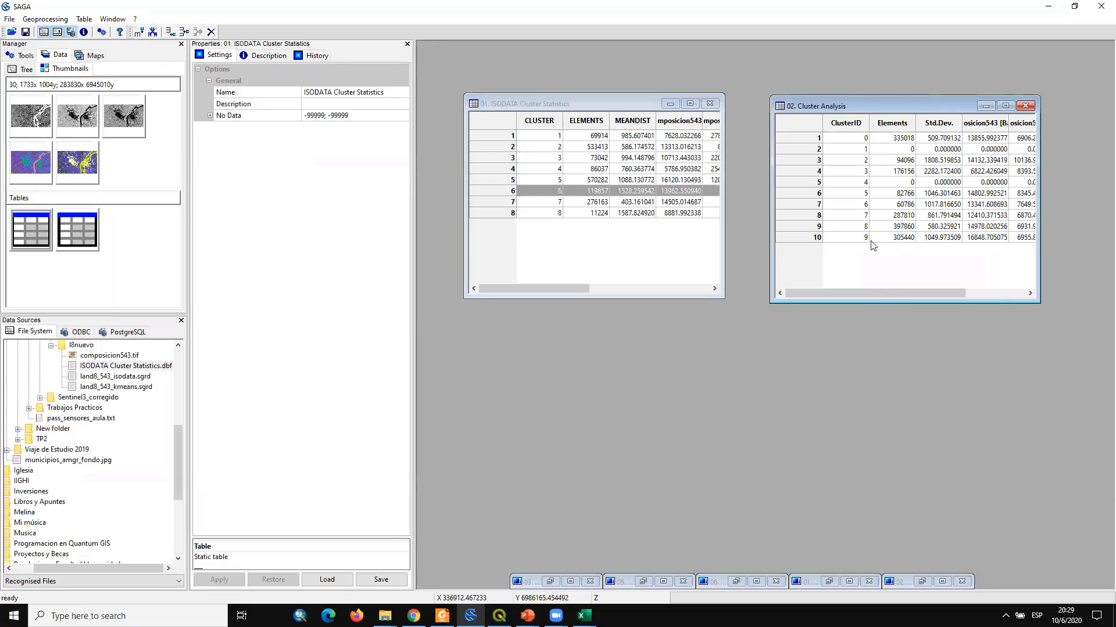
click(808, 160)
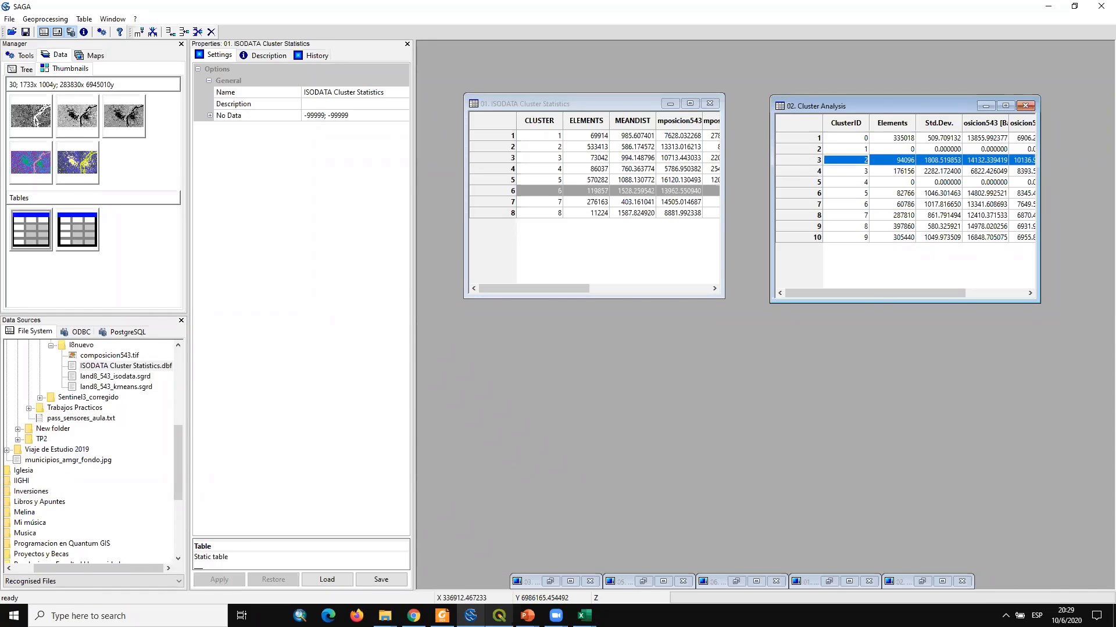
click(498, 616)
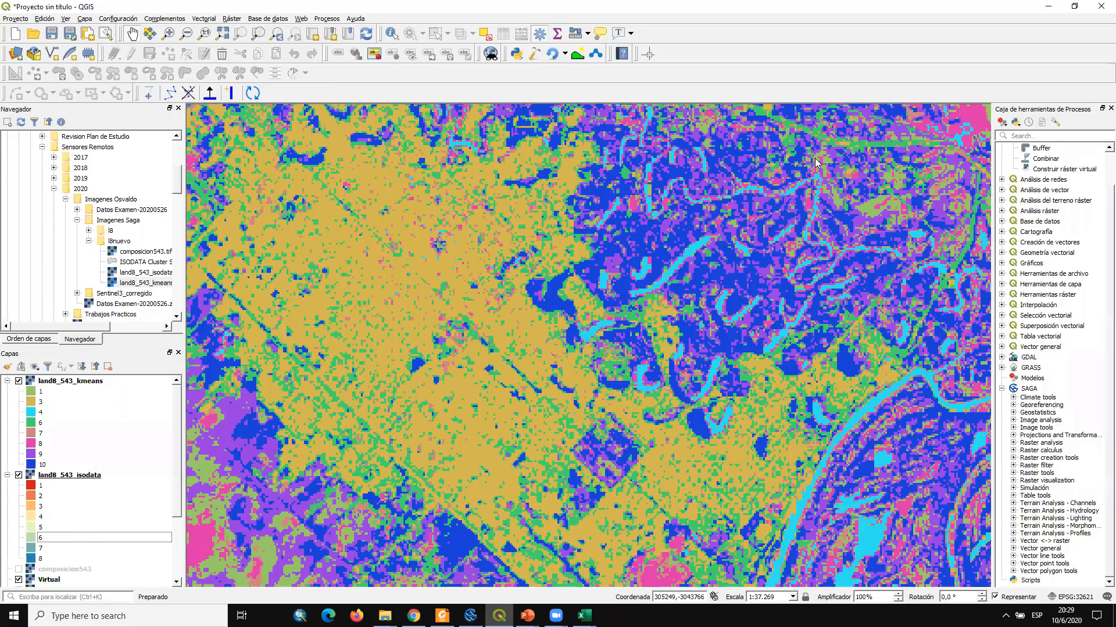
key(alt+Tab)
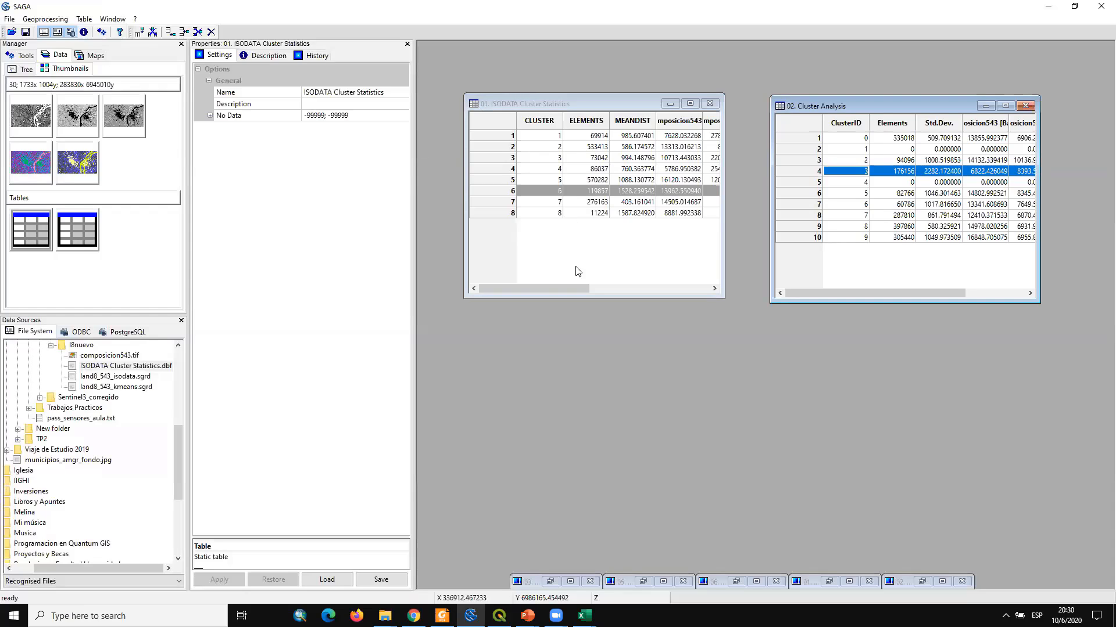
click(586, 197)
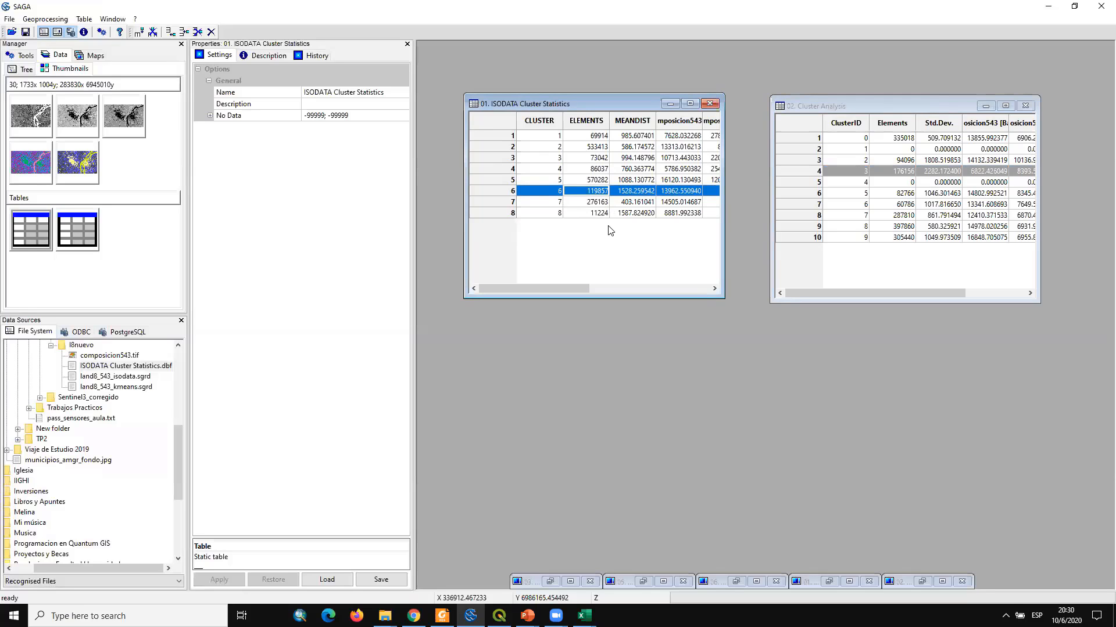
Hide and show land8_543_kmeans in QGIS over the city, then check the cluster tables again in SAGA
click(499, 616)
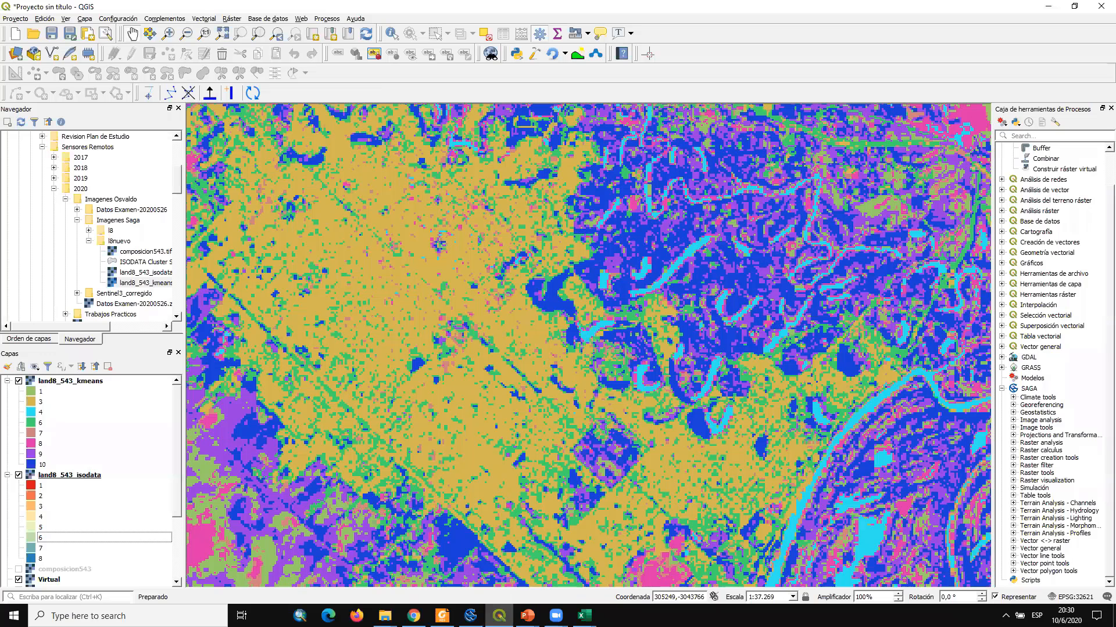
click(18, 382)
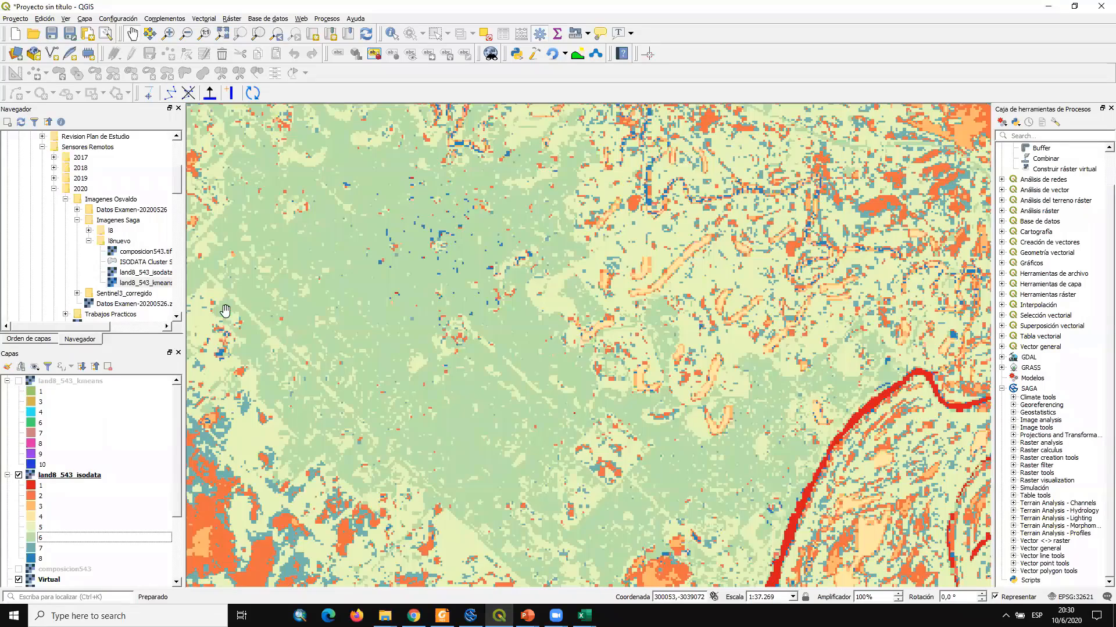
click(19, 382)
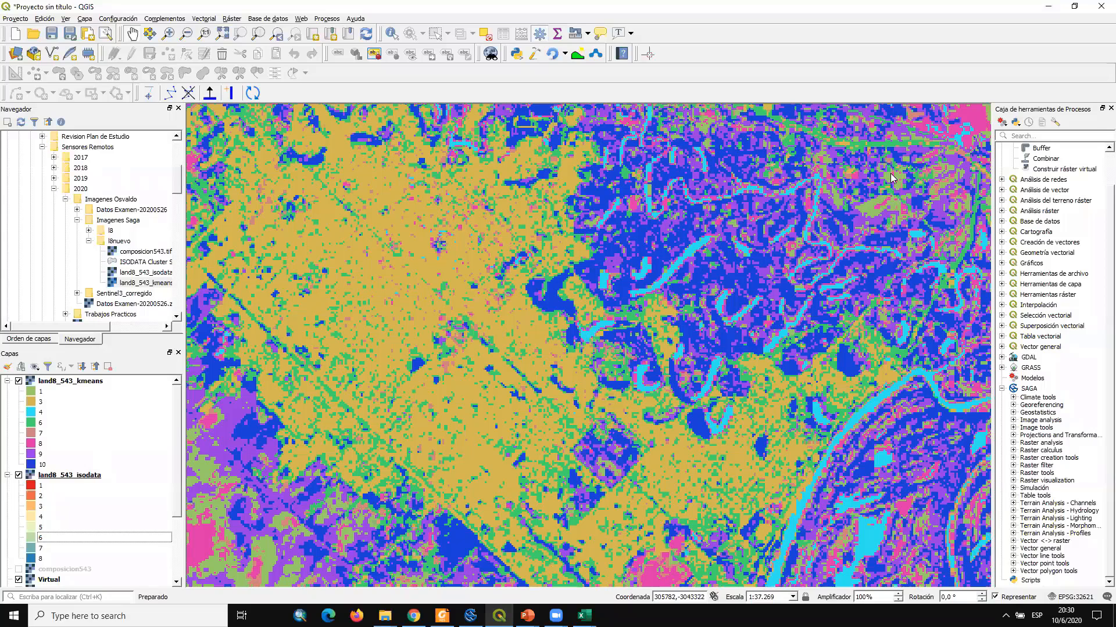
key(alt+Tab)
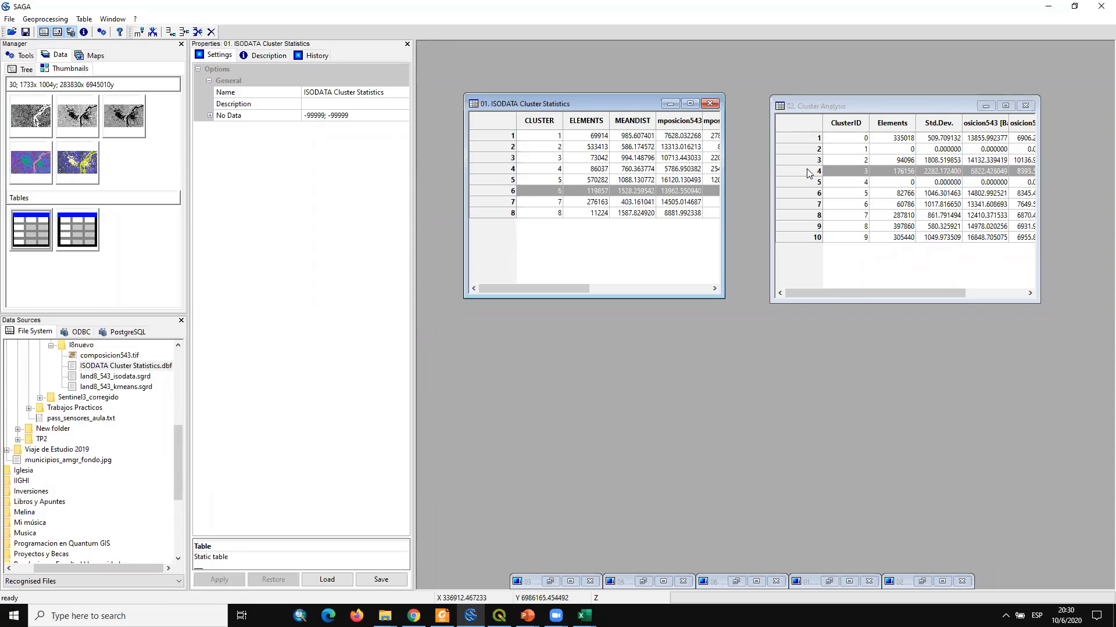
Back in QGIS, compare the urban classes of both classifications by switching the visibility of land8_543_kmeans
click(499, 615)
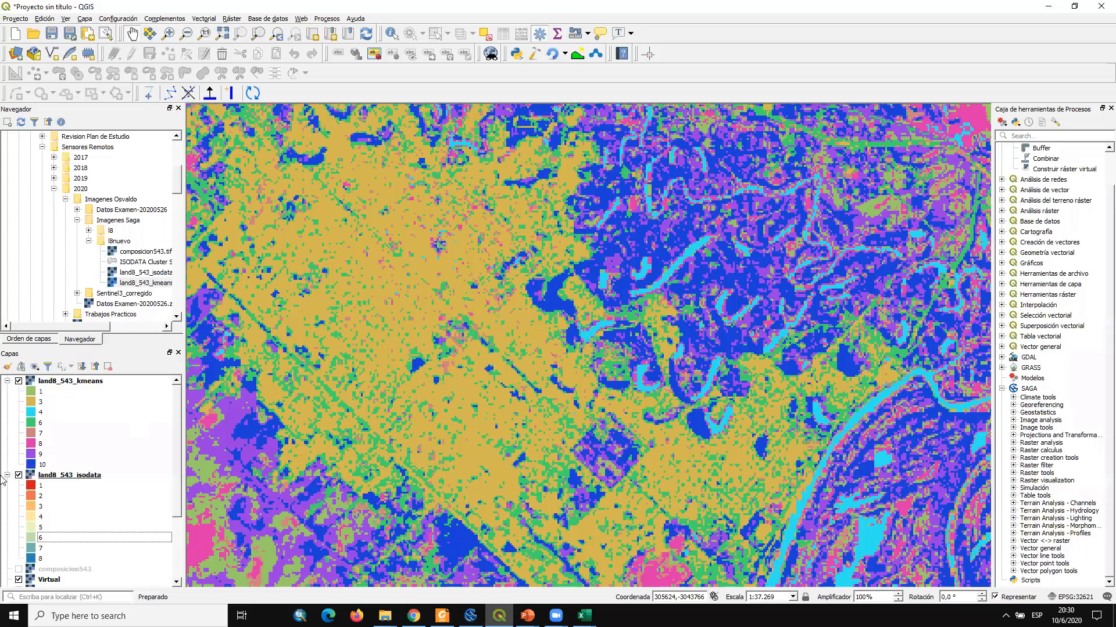
click(19, 382)
click(18, 381)
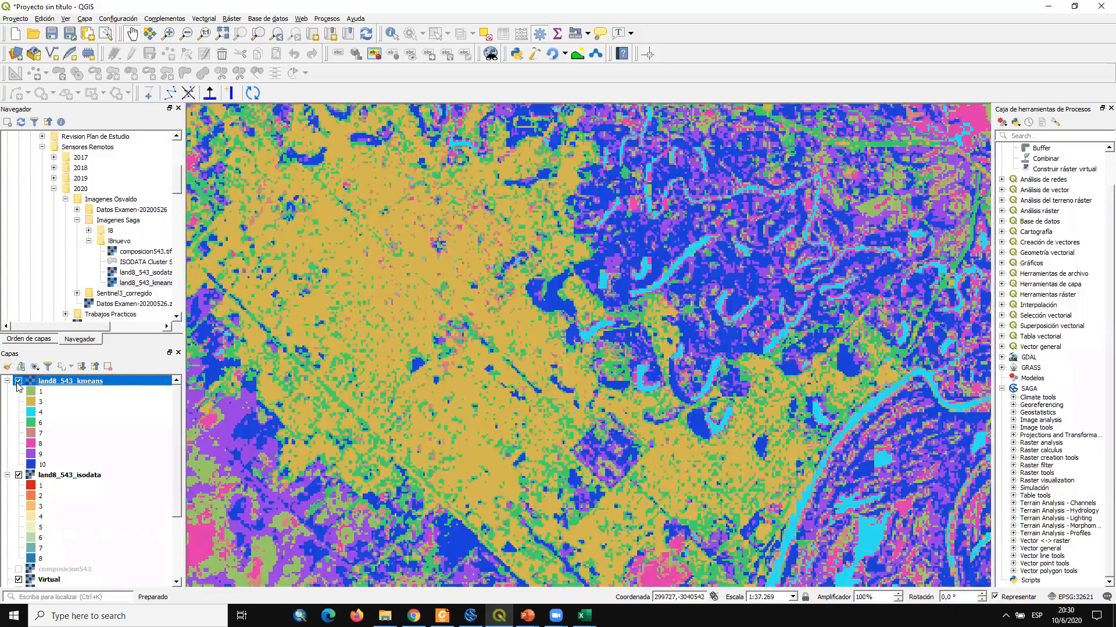
click(18, 382)
click(18, 381)
Examine the K-Means classes around the city and river, then compare them with ISODATA at pixel level by toggling land8_543_kmeans
scroll(566, 342, down, 1)
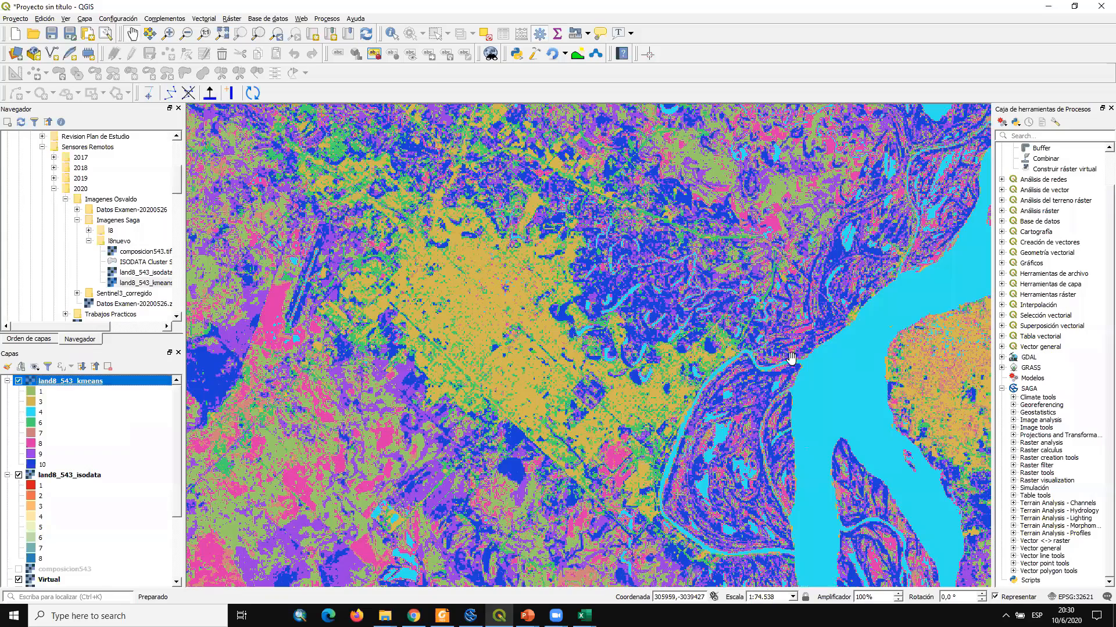
drag(859, 385, 791, 358)
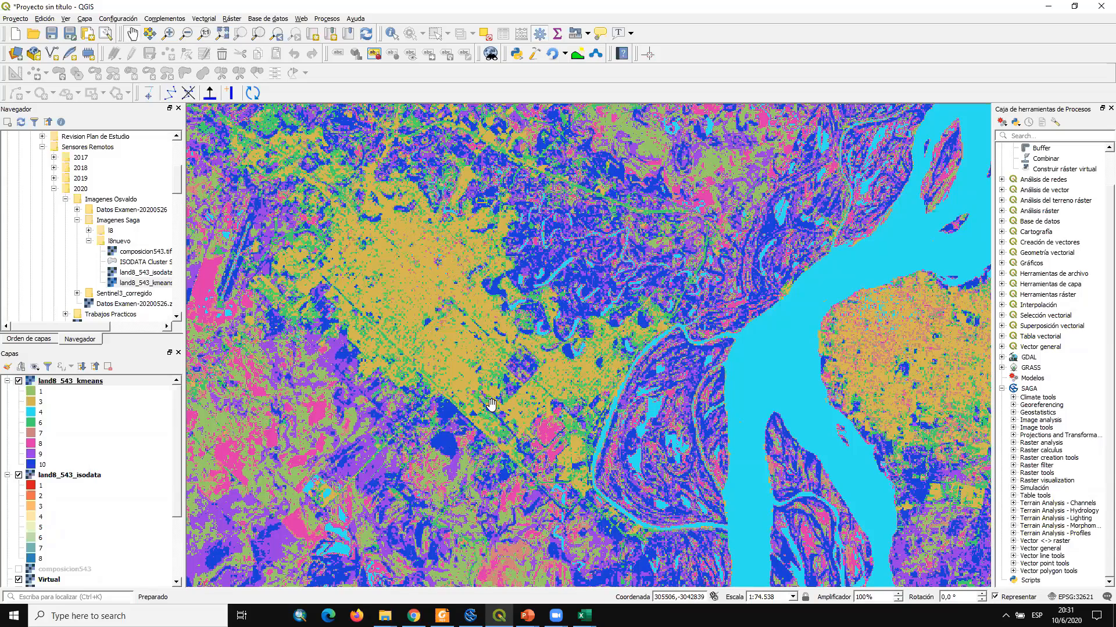
scroll(465, 270, down, 1)
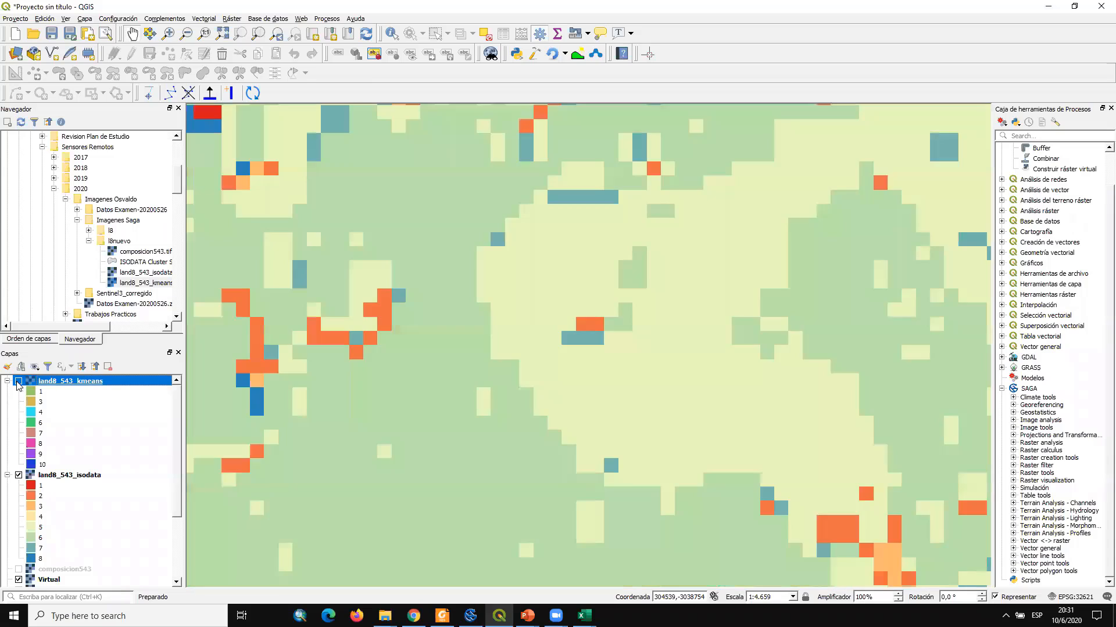
click(18, 382)
click(18, 382)
click(19, 382)
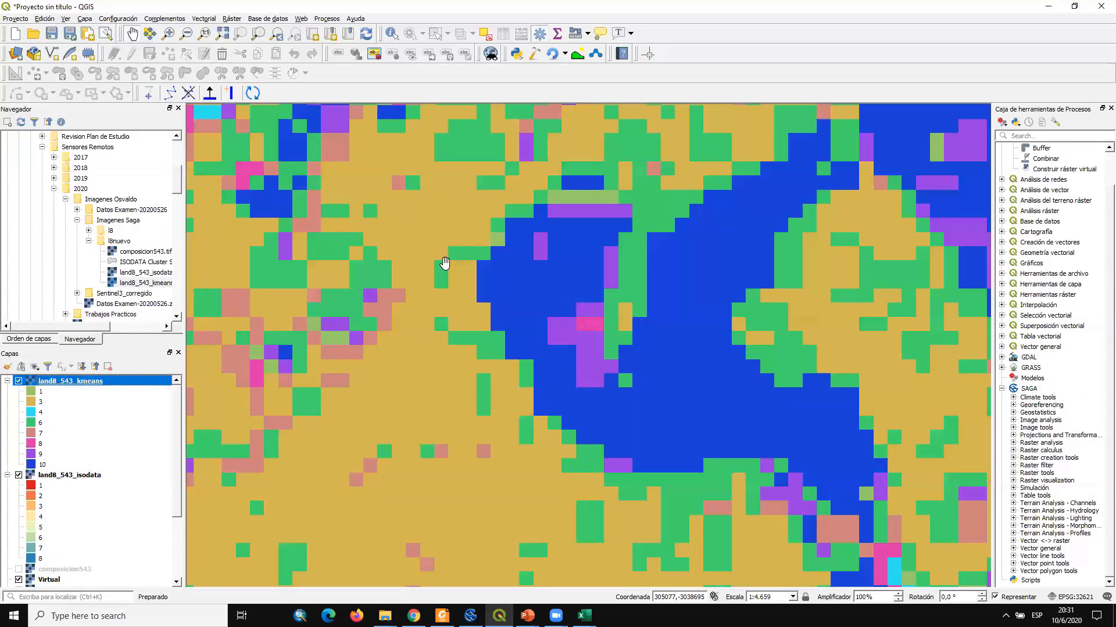
Compare both classifications pixel by pixel around the curved lagoon by switching the visibility of land8_543_kmeans
click(19, 382)
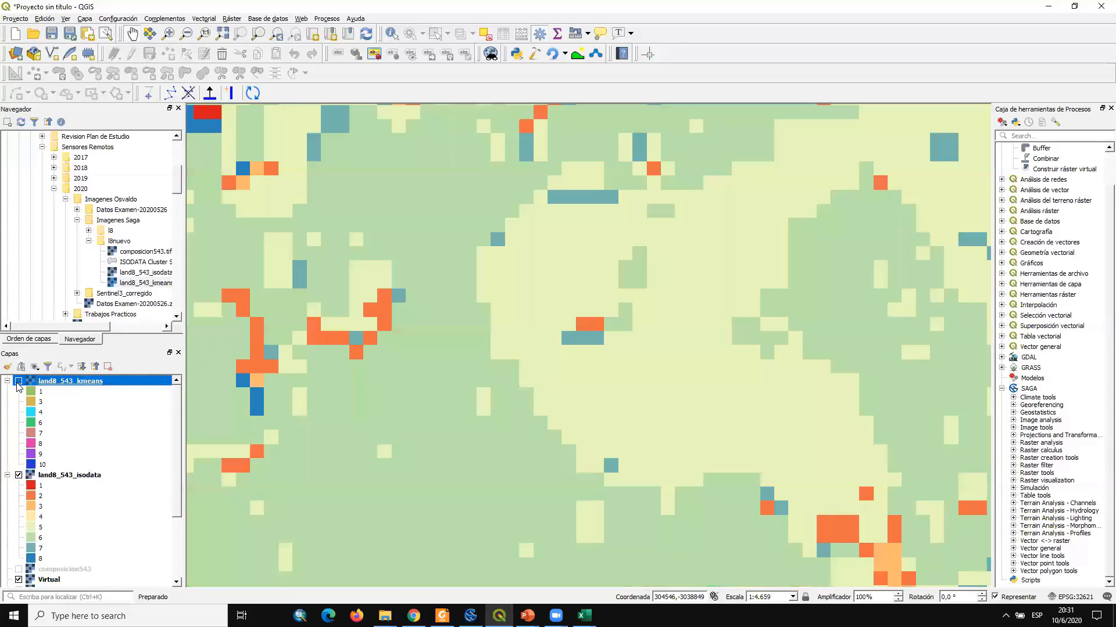
click(19, 382)
click(19, 381)
click(19, 382)
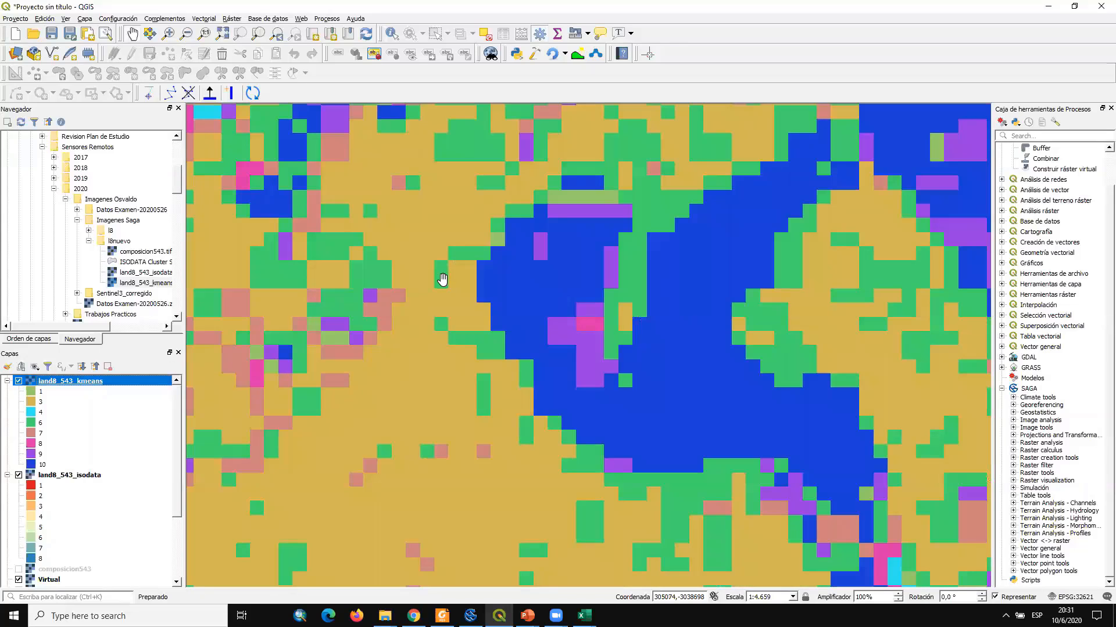
click(19, 381)
click(19, 382)
click(18, 381)
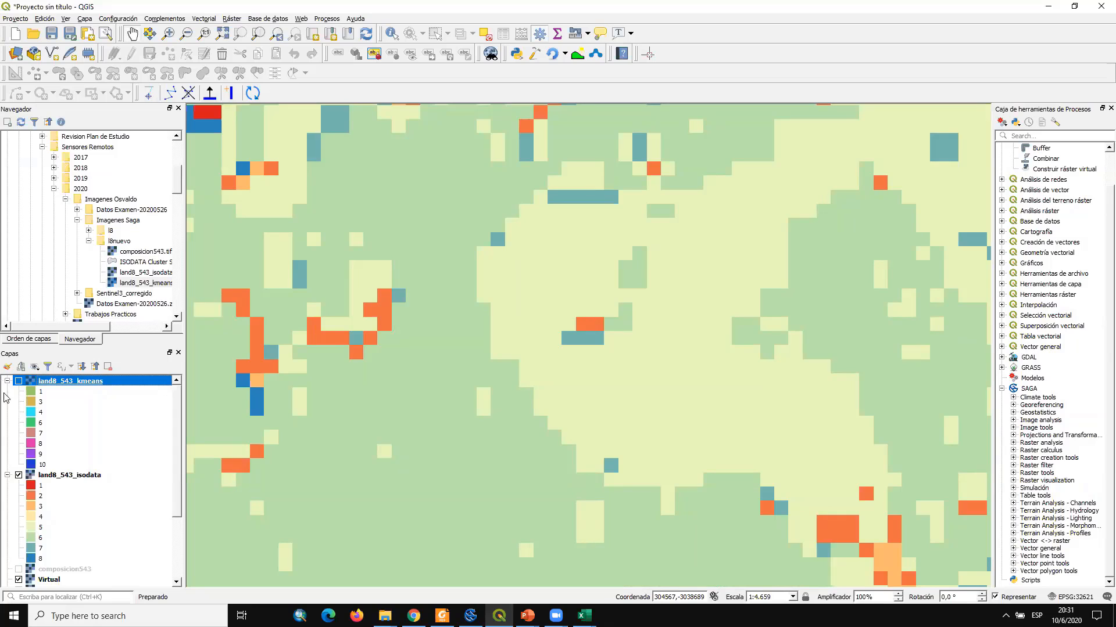
click(18, 381)
Inspect the K-Means and ISODATA classes around the lagoon at several scales, hiding and restoring land8_543_kmeans for comparison
scroll(454, 323, down, 2)
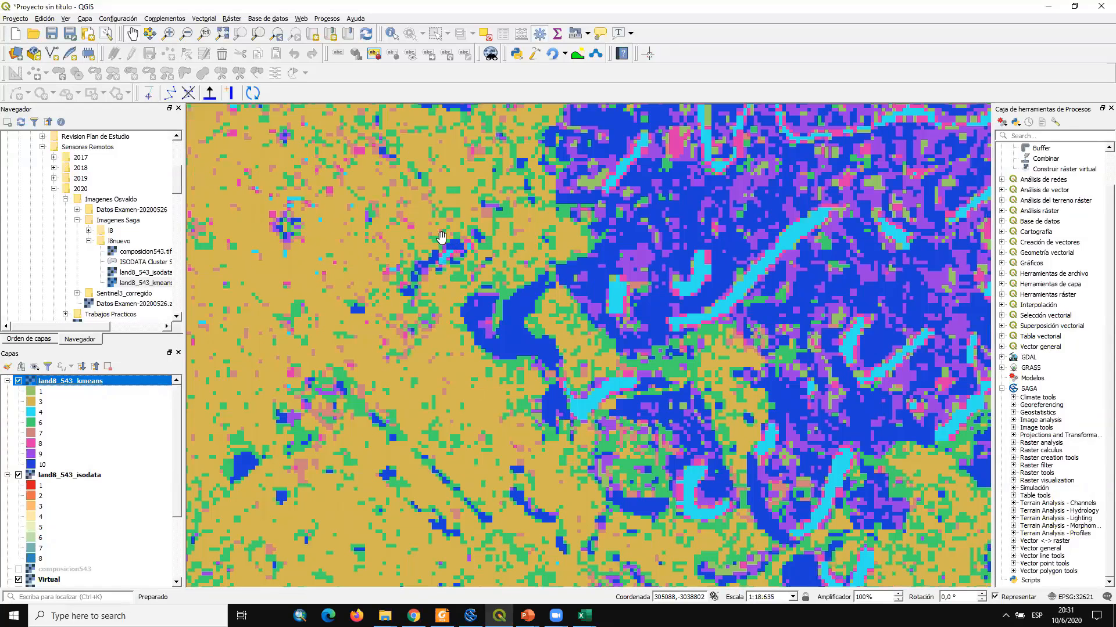
scroll(444, 231, up, 3)
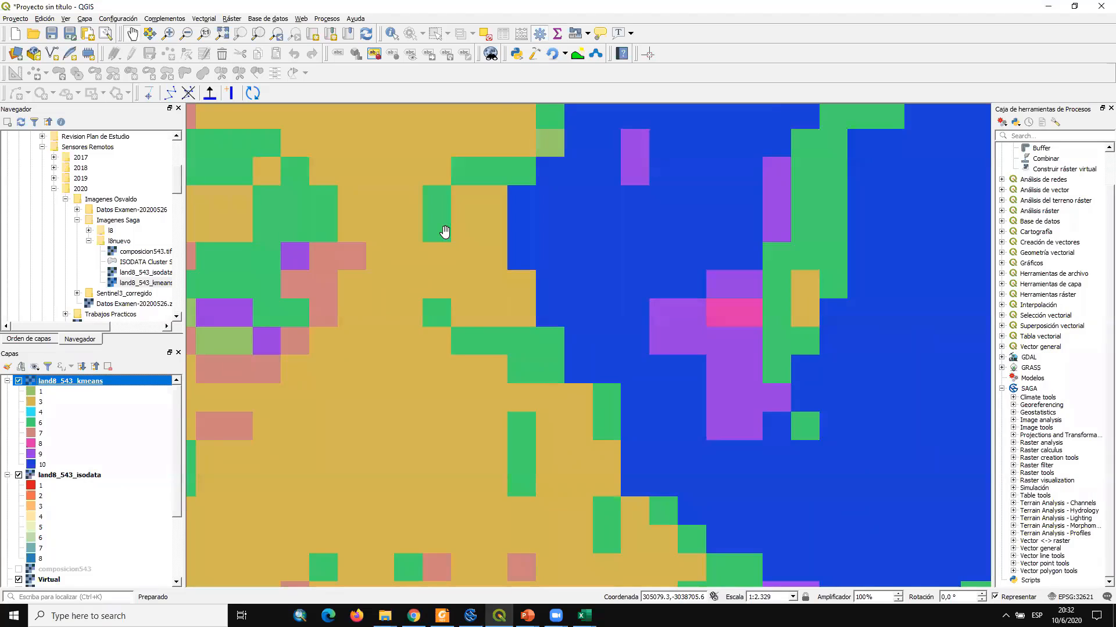
scroll(437, 255, down, 2)
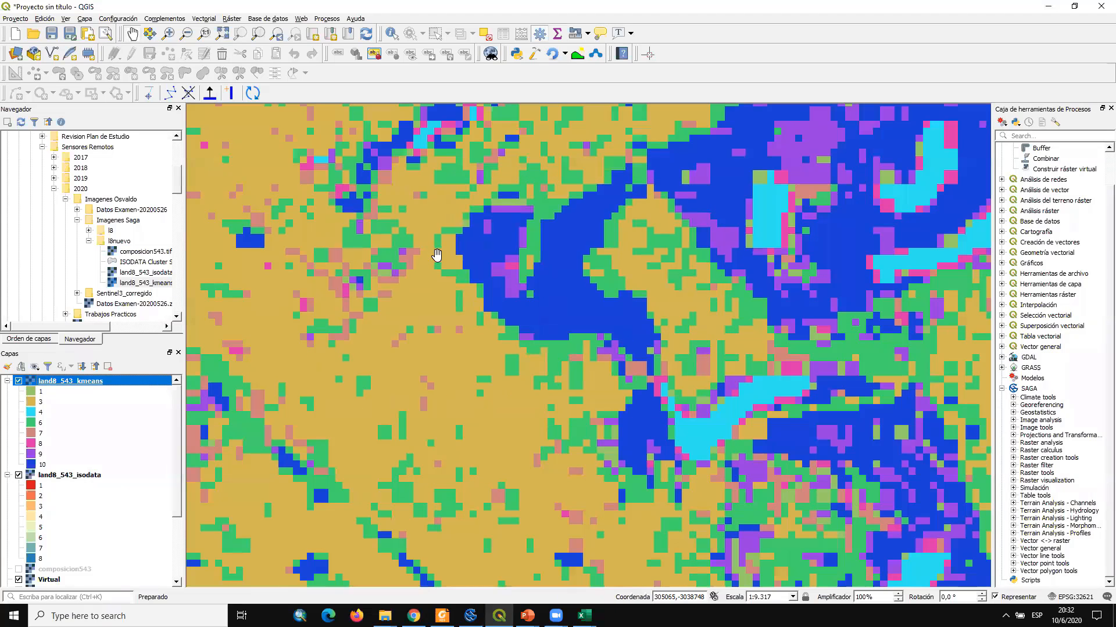
click(18, 382)
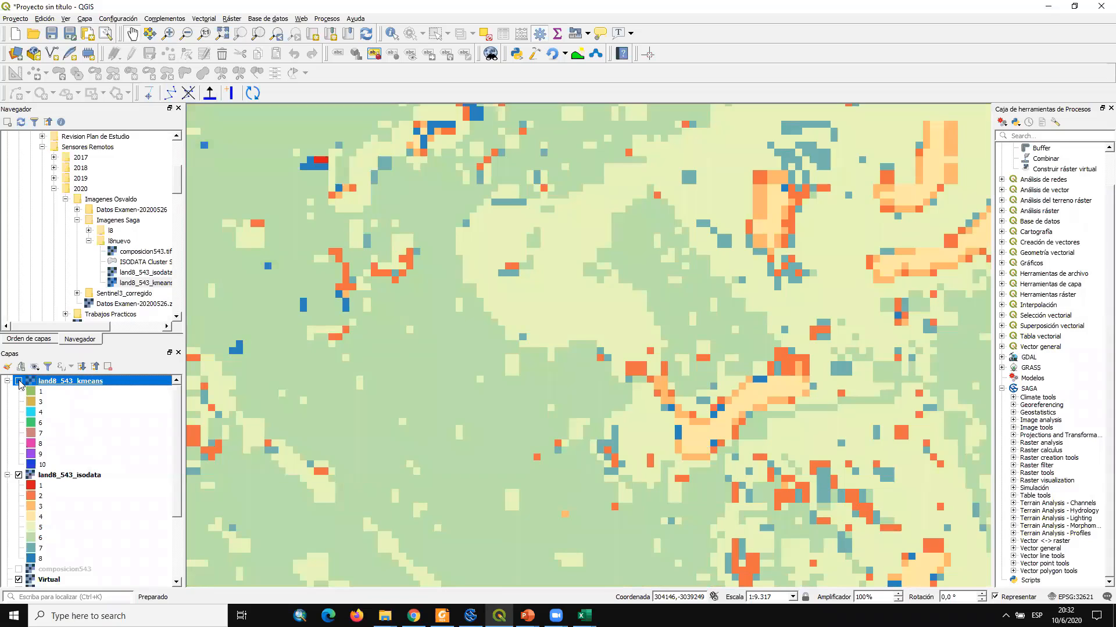
click(51, 480)
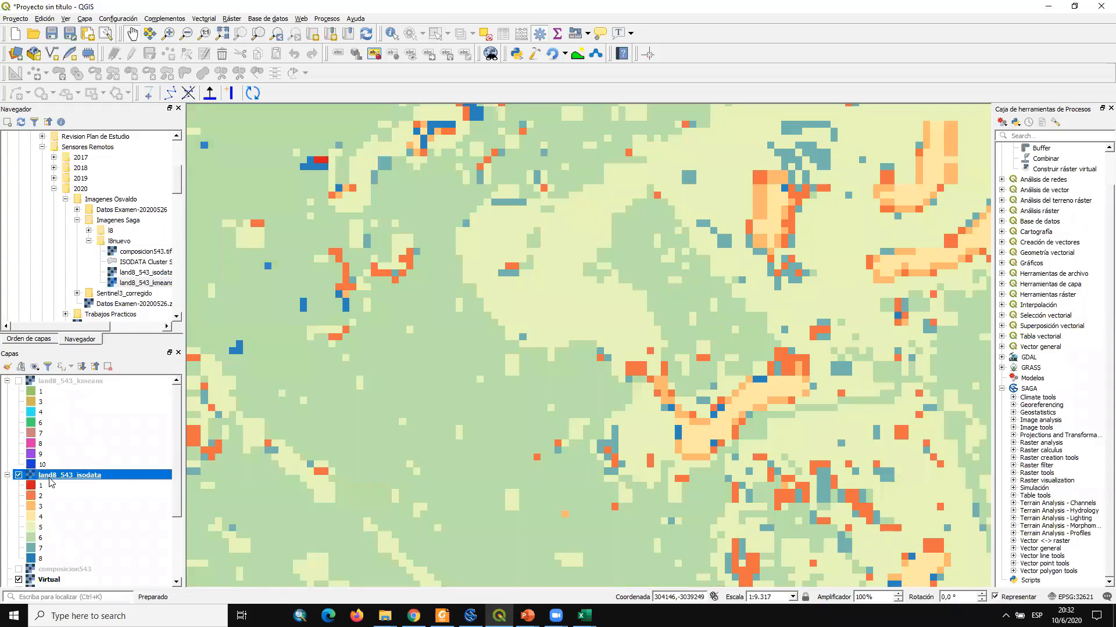
click(18, 381)
scroll(431, 223, down, 1)
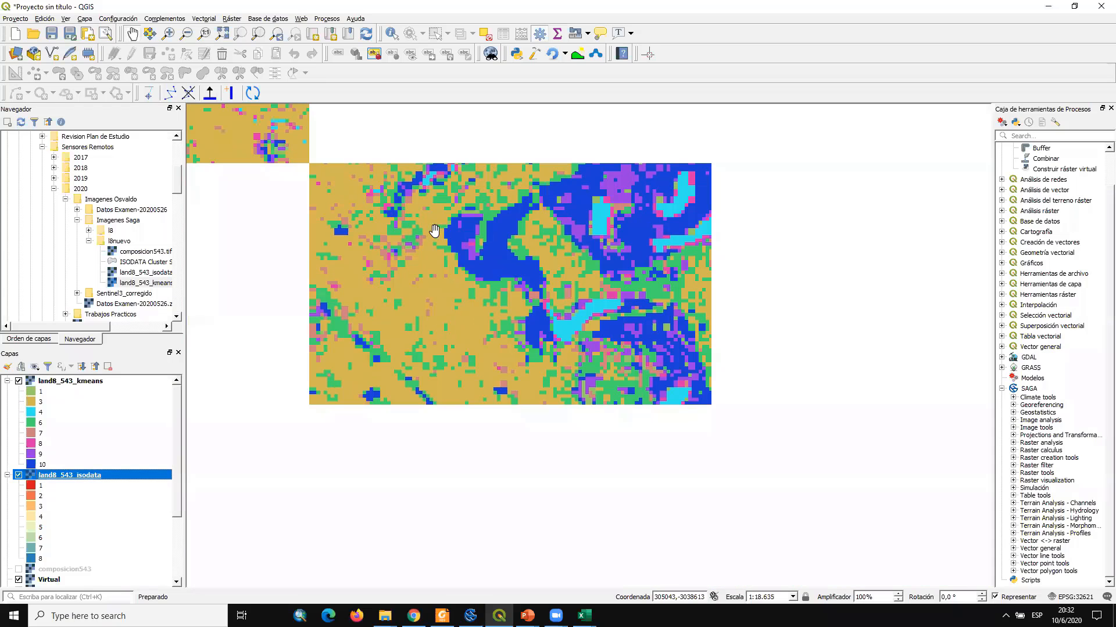
scroll(440, 226, up, 4)
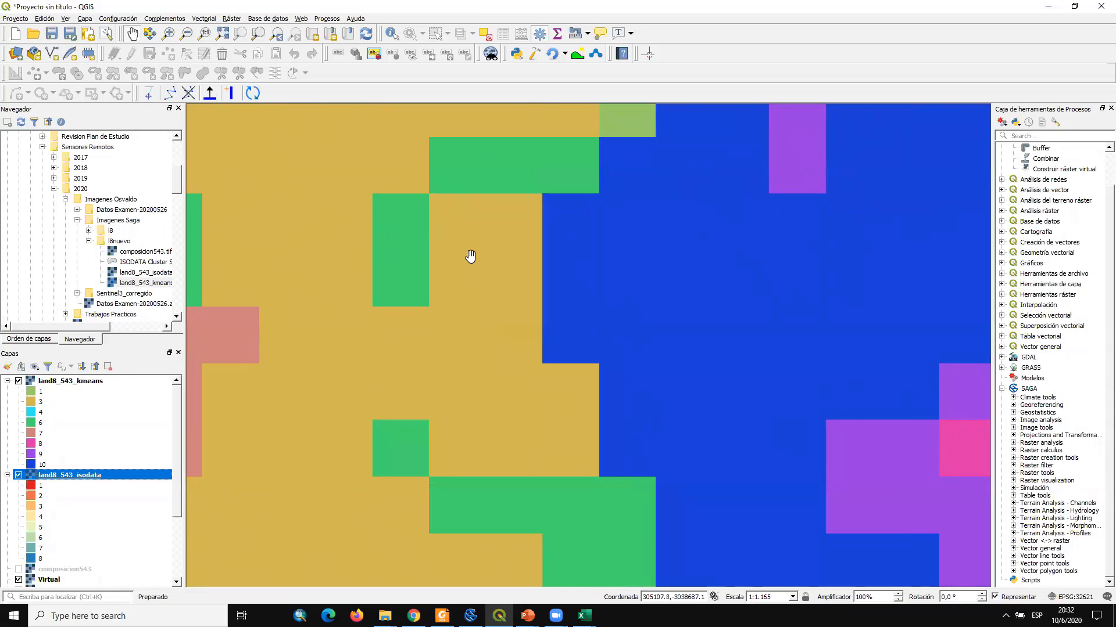
scroll(469, 261, down, 4)
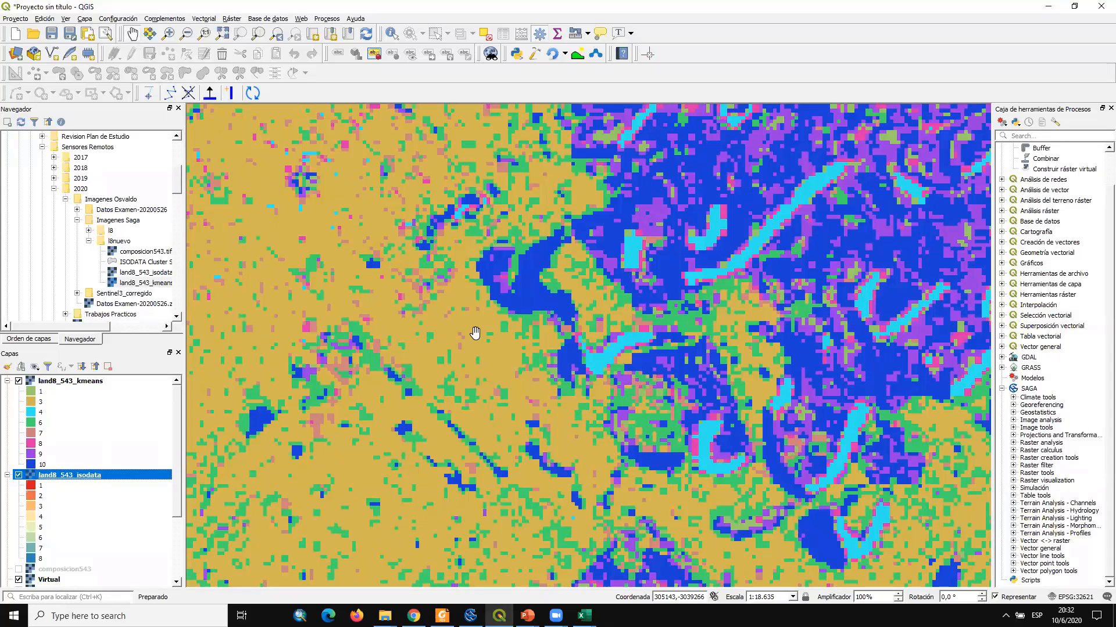
Switch to Foxit Reader and examine the confusion matrix in the 2014 Revista Geografica Digital article
click(442, 616)
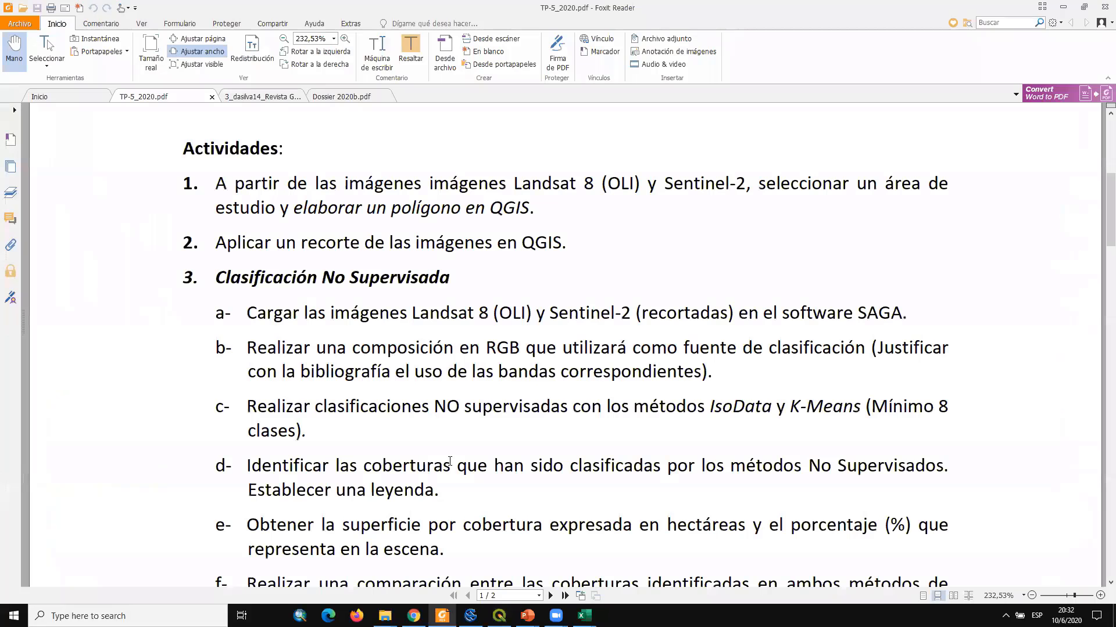
click(276, 97)
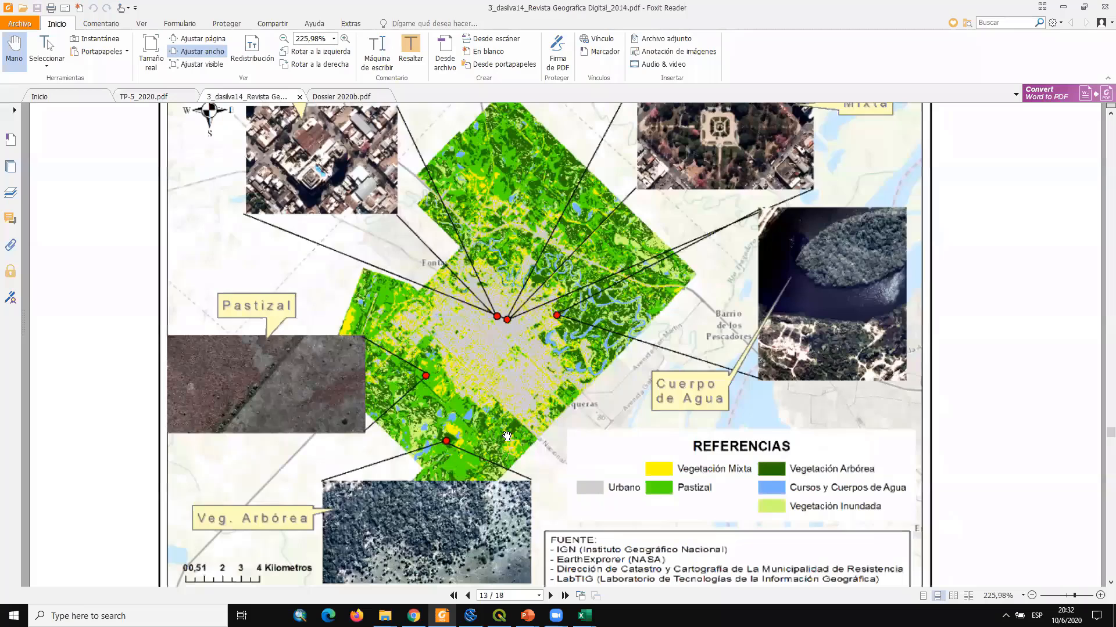
scroll(513, 432, down, 10)
scroll(511, 377, down, 6)
scroll(534, 453, down, 4)
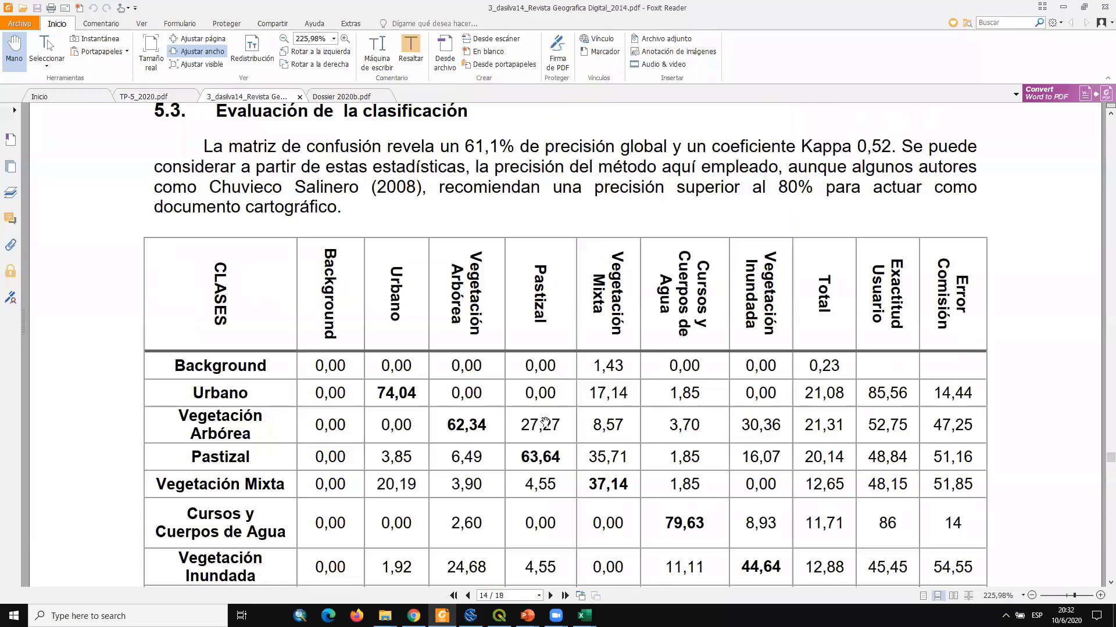
scroll(549, 421, down, 3)
scroll(551, 429, down, 1)
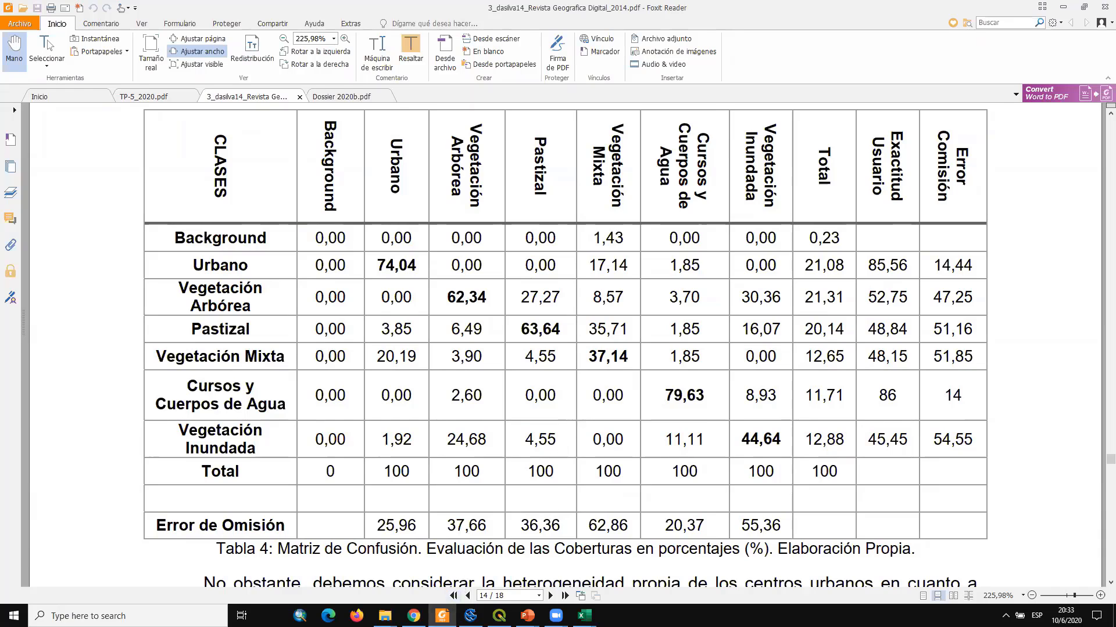
click(443, 618)
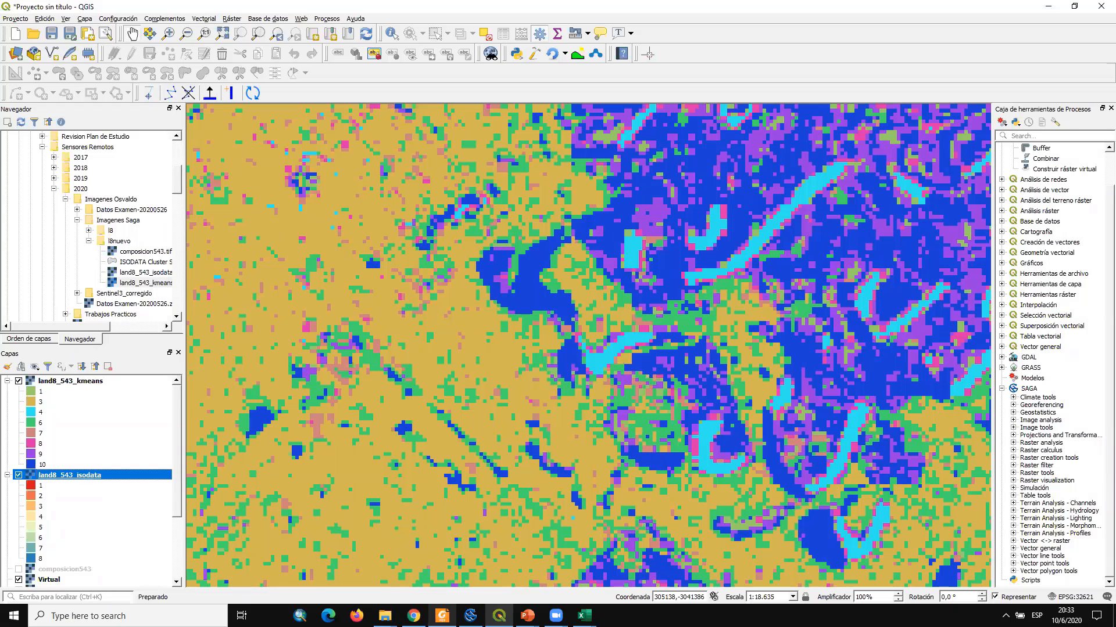
click(442, 617)
click(443, 617)
In QGIS, compare land8_543_isodata and land8_543_kmeans with the Virtual image by switching both layers' visibility
scroll(551, 281, down, 1)
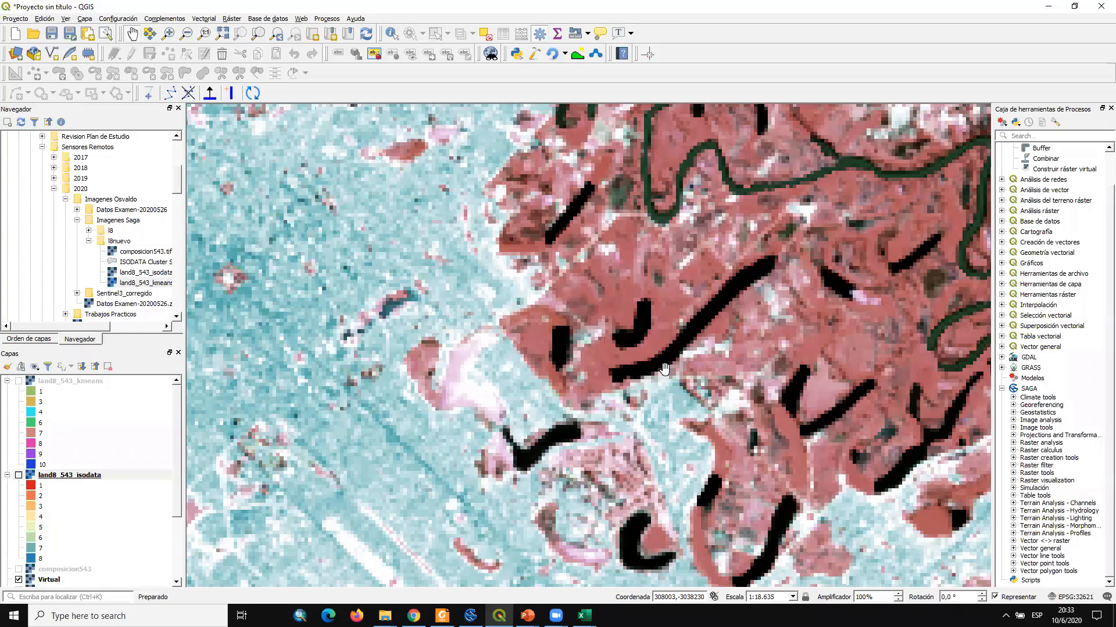
click(18, 475)
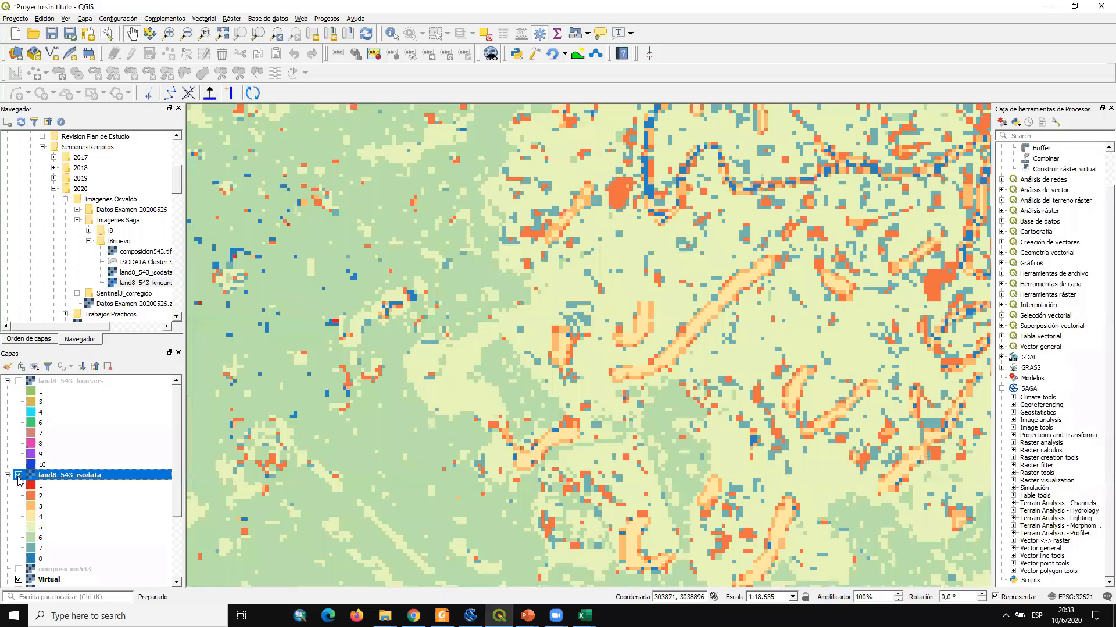
click(18, 381)
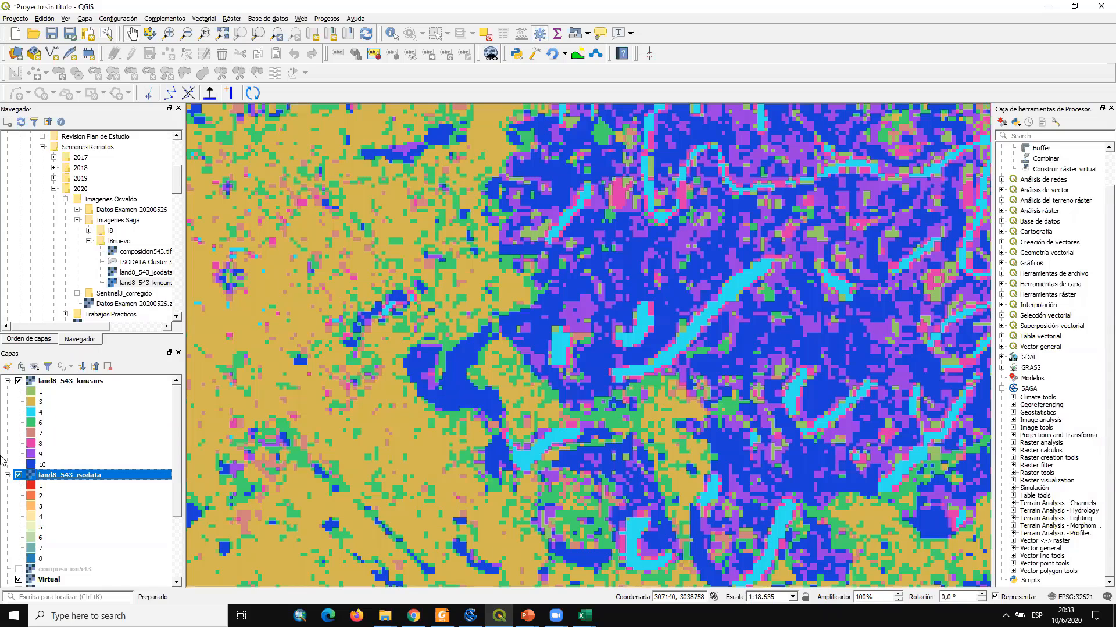
key(space)
click(19, 381)
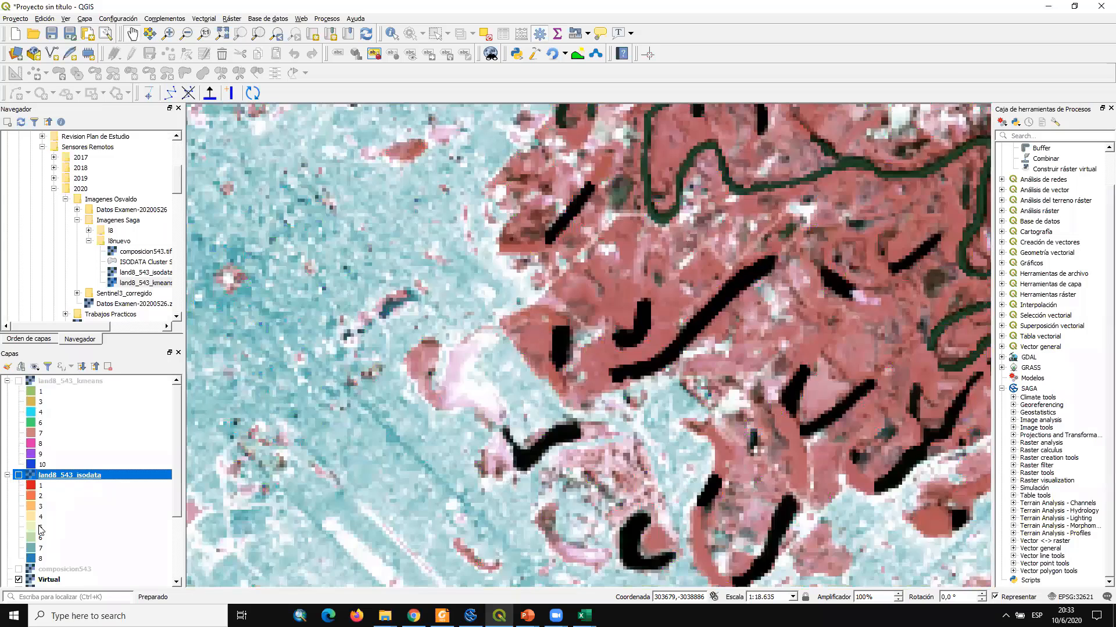
click(19, 475)
click(32, 518)
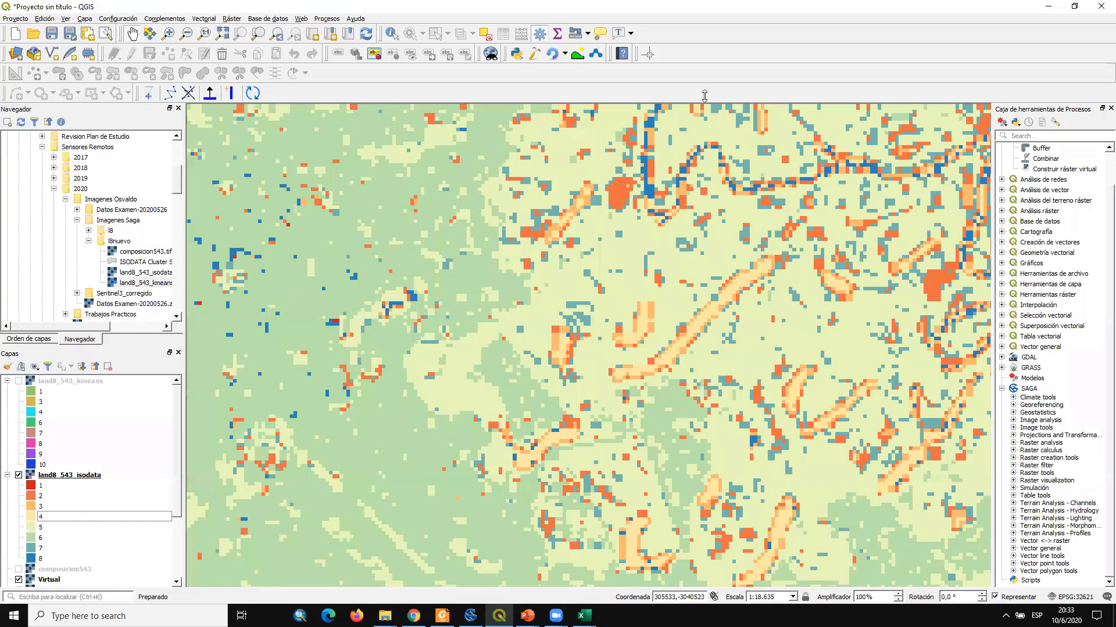
Switch between SAGA and QGIS to check the ISODATA Cluster Statistics table against the ISODATA classes on the map
key(alt+Tab)
click(508, 170)
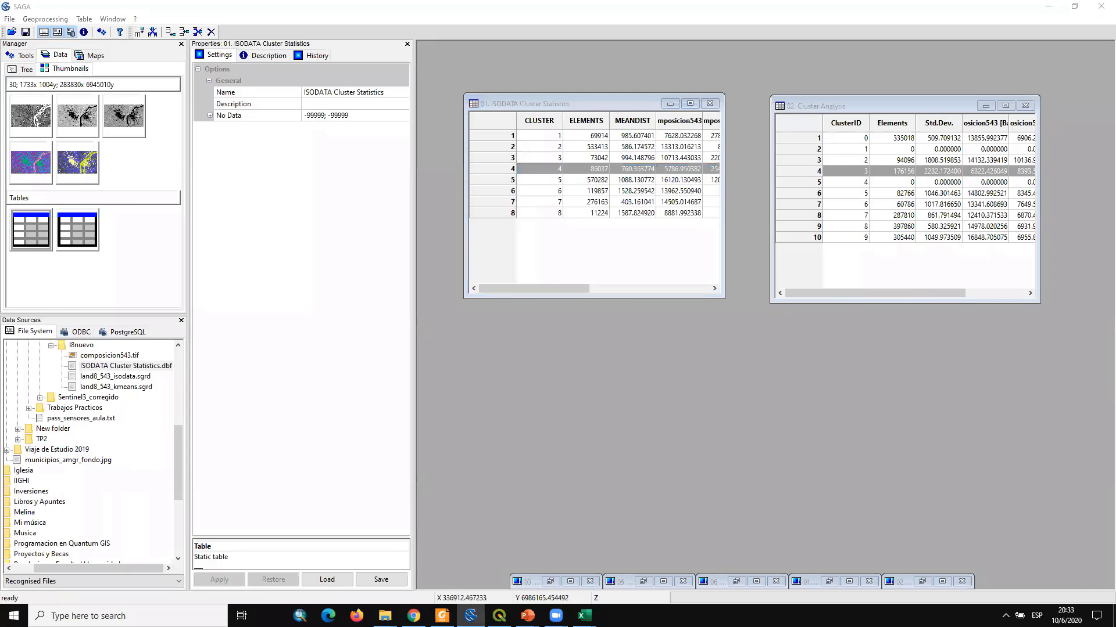
key(alt+Tab)
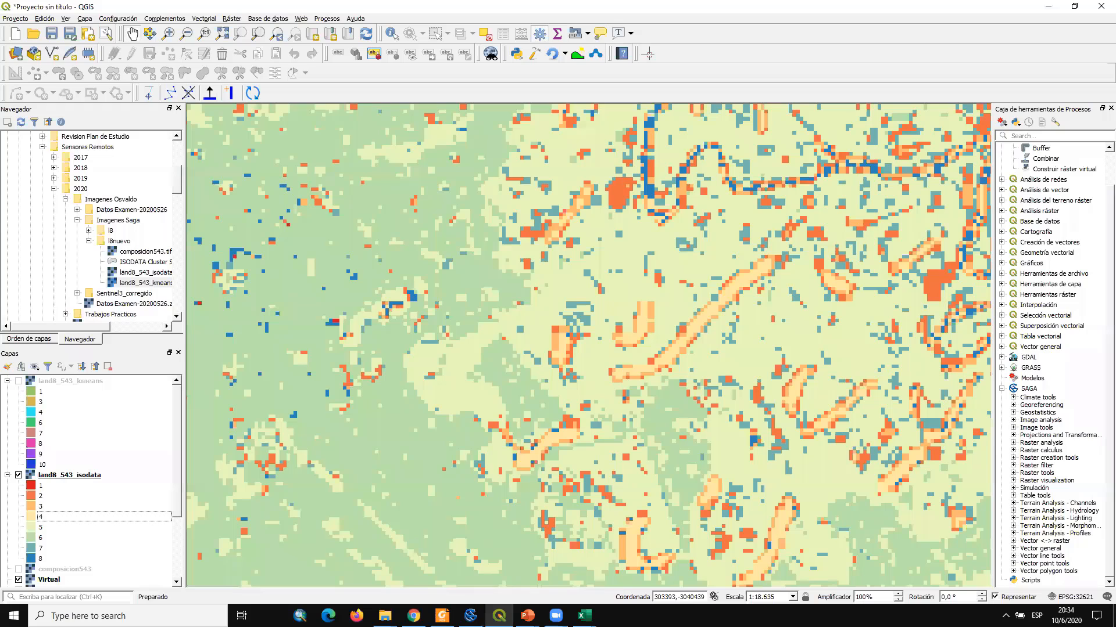
click(500, 616)
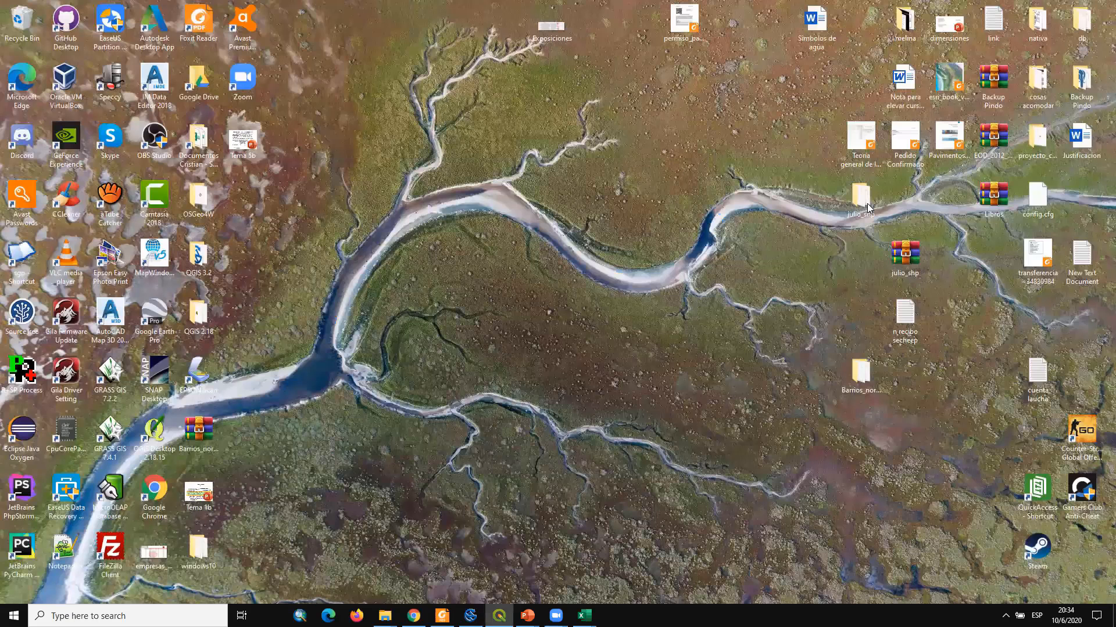
key(alt+Tab)
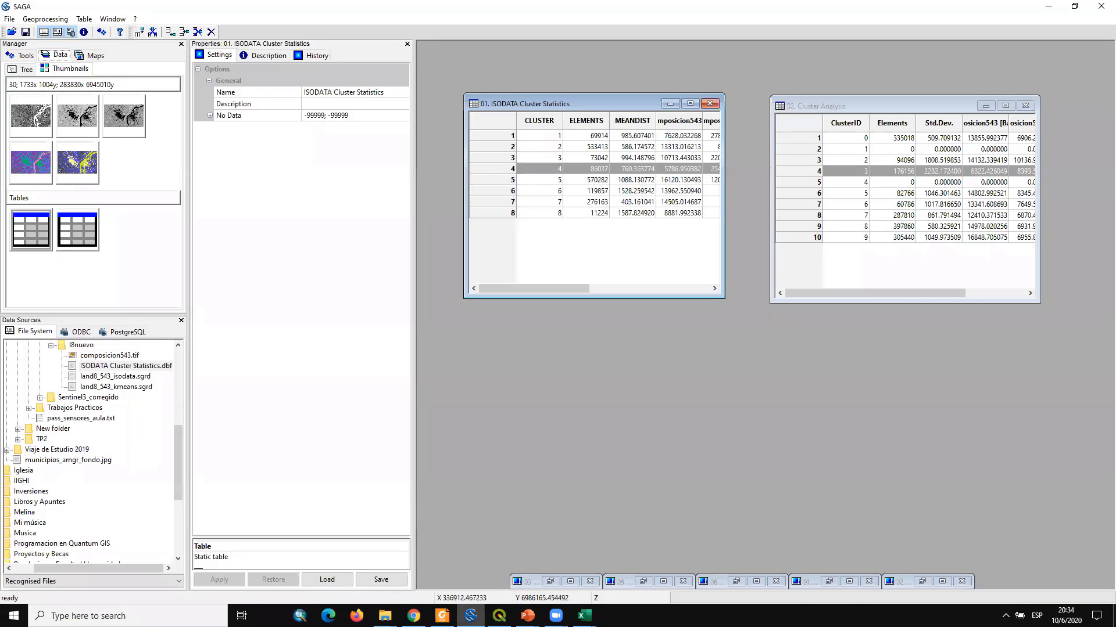
click(499, 616)
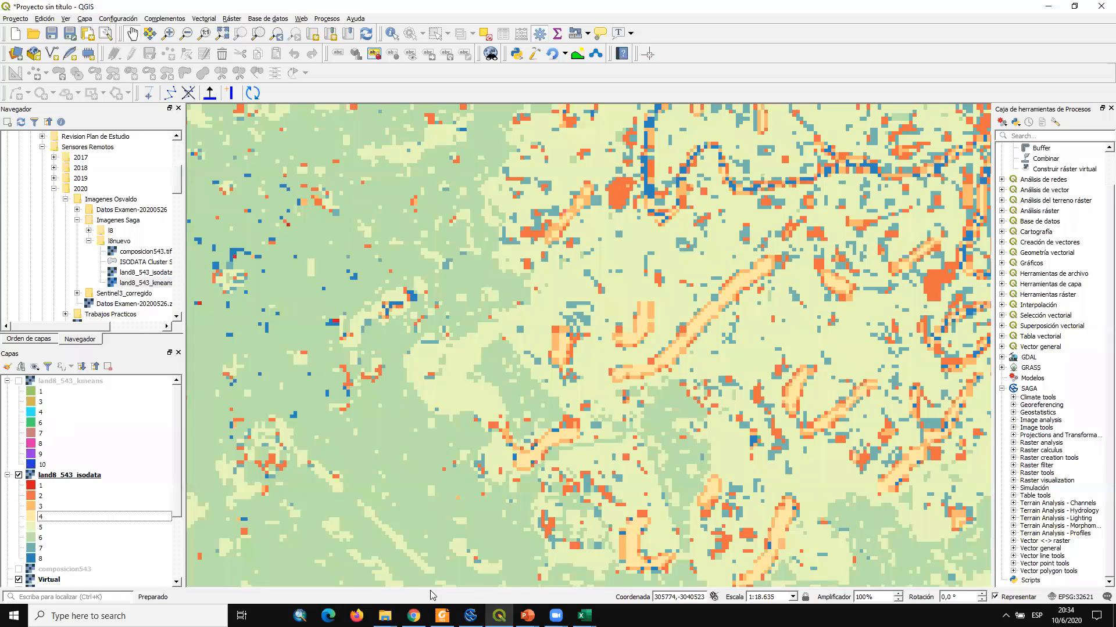
click(471, 616)
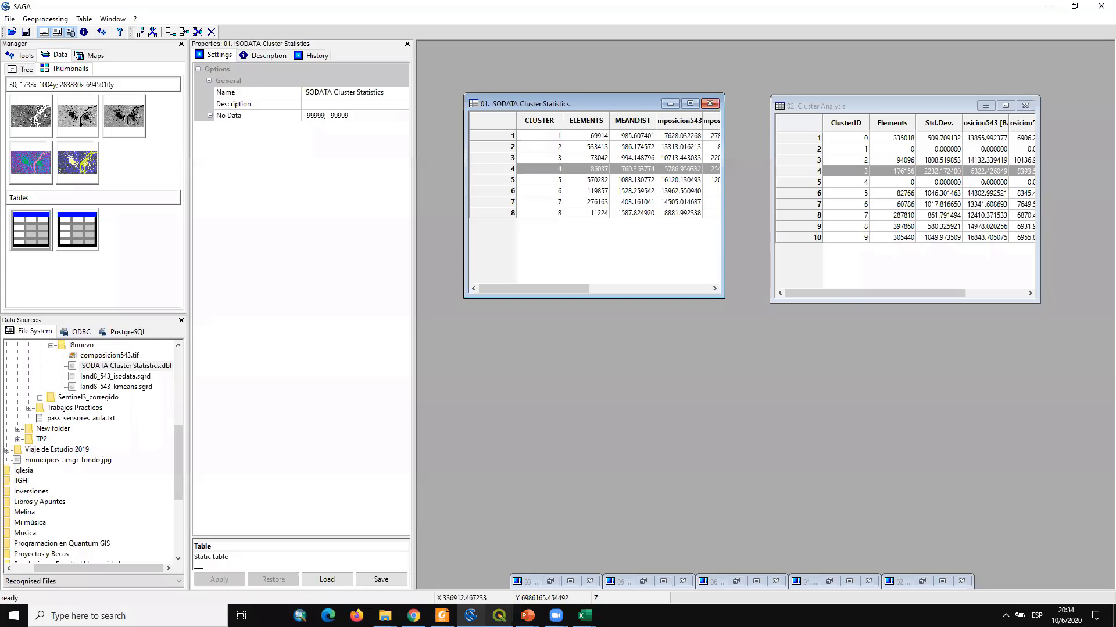
In SAGA's Cluster Analysis table, check the element counts of the K-Means records with ClusterID 4 and 3
click(811, 187)
click(813, 183)
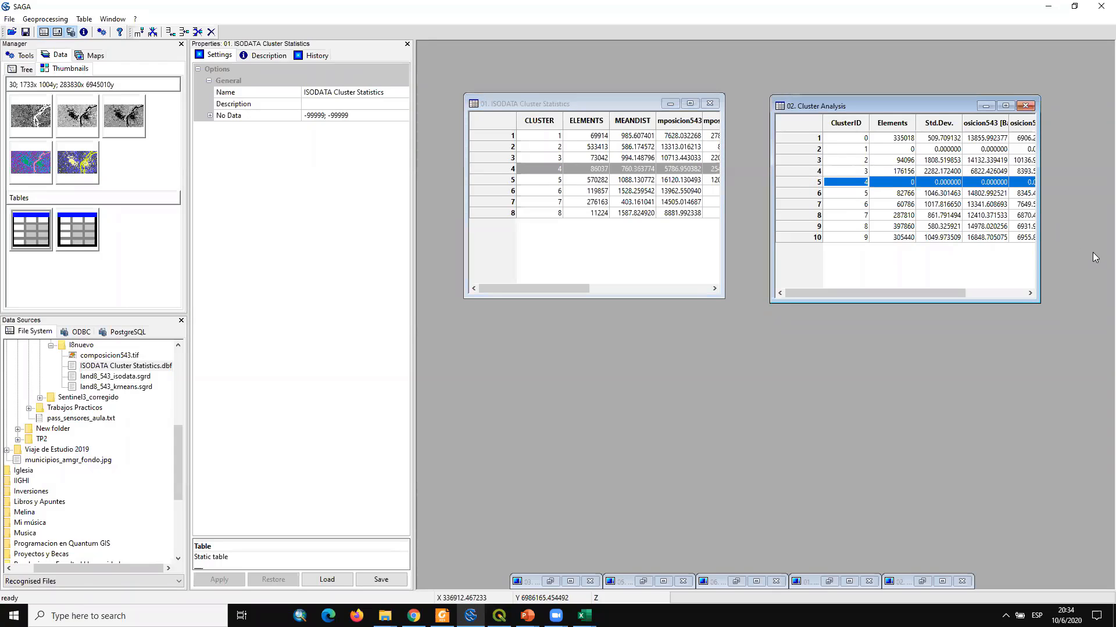
click(897, 185)
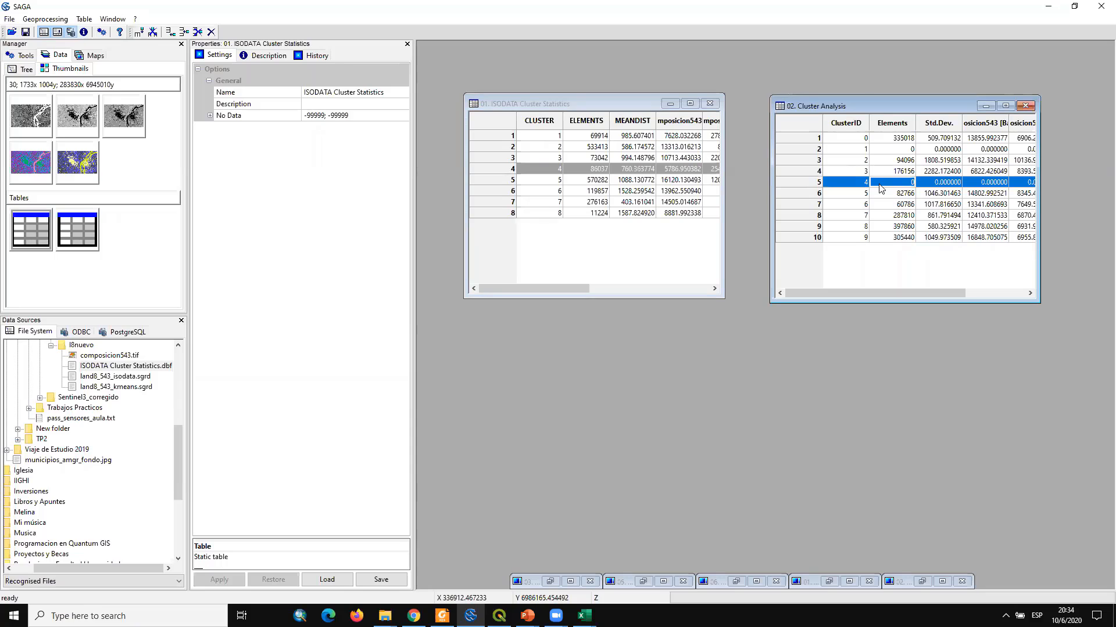
click(817, 172)
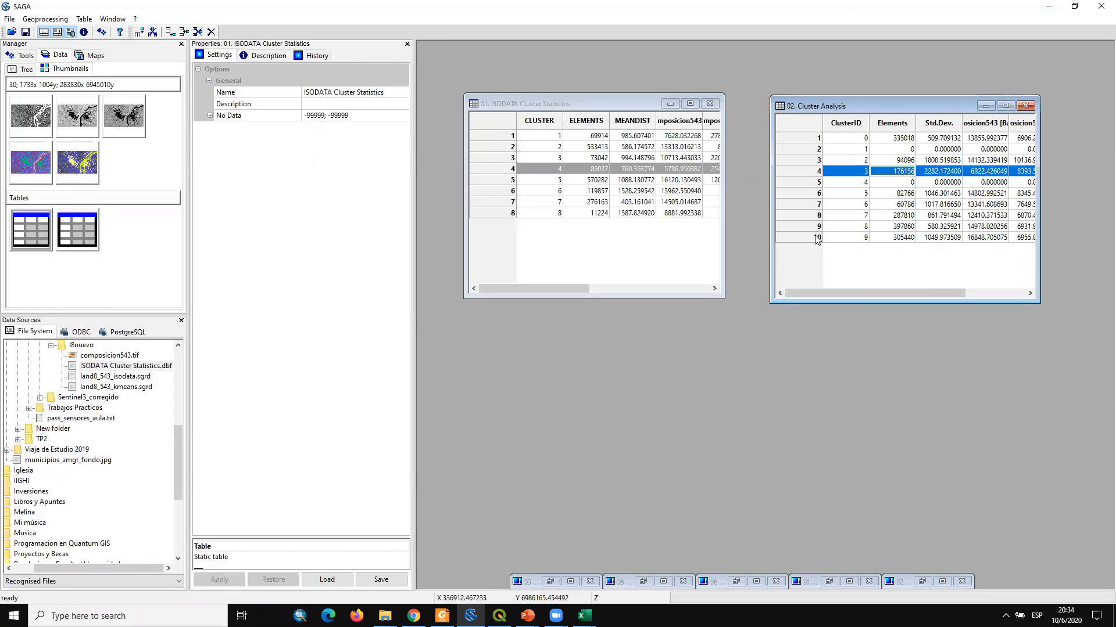
click(889, 184)
click(816, 183)
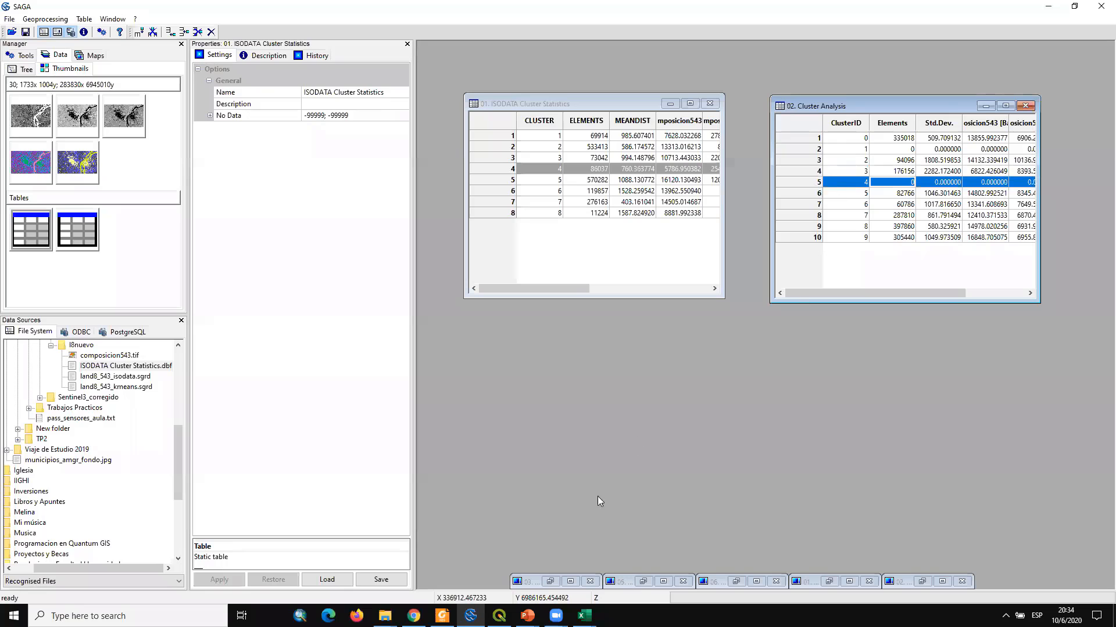
Switch to QGIS and display the land8_543_kmeans layer on the map in place of land8_543_isodata
click(527, 615)
click(500, 615)
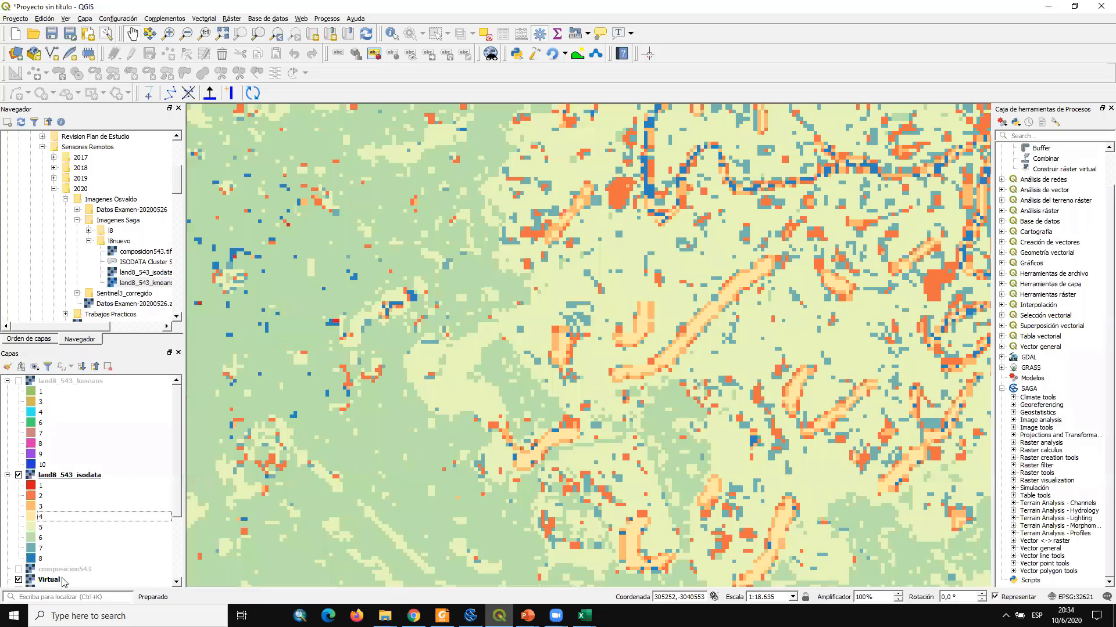
click(46, 415)
click(18, 381)
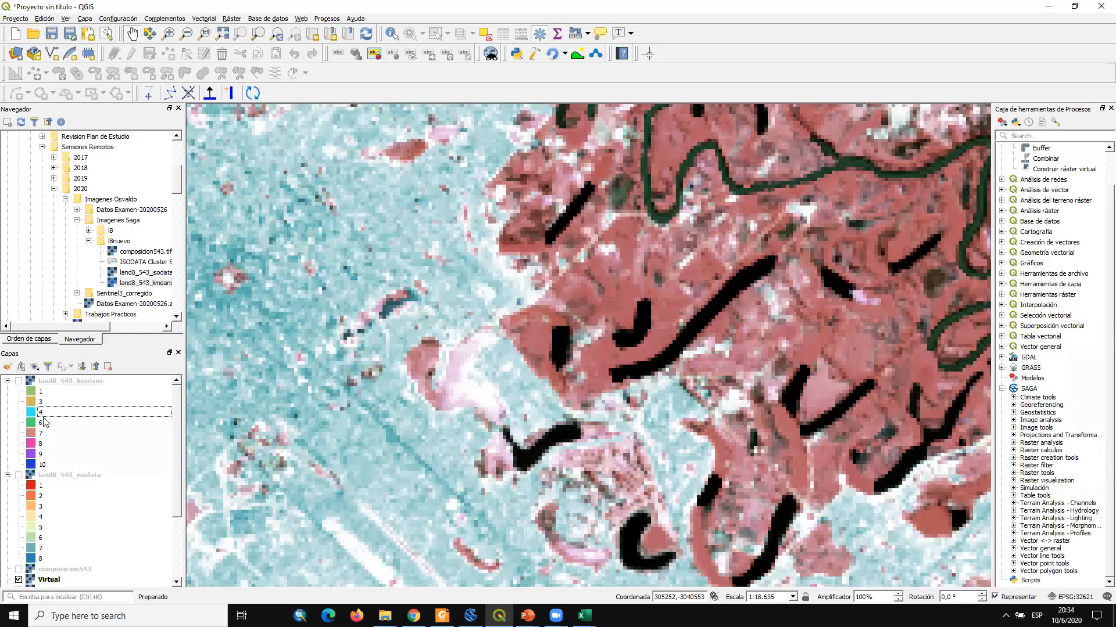
Check the entry for class 4 in the symbology of land8_543_kmeans
click(49, 384)
double_click(48, 385)
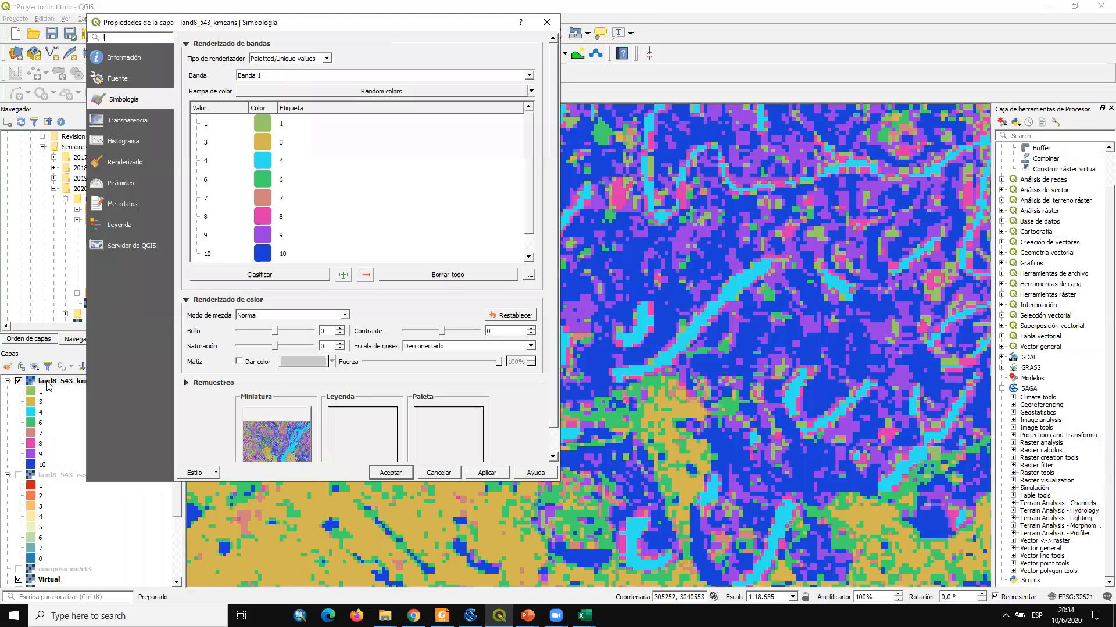
click(283, 165)
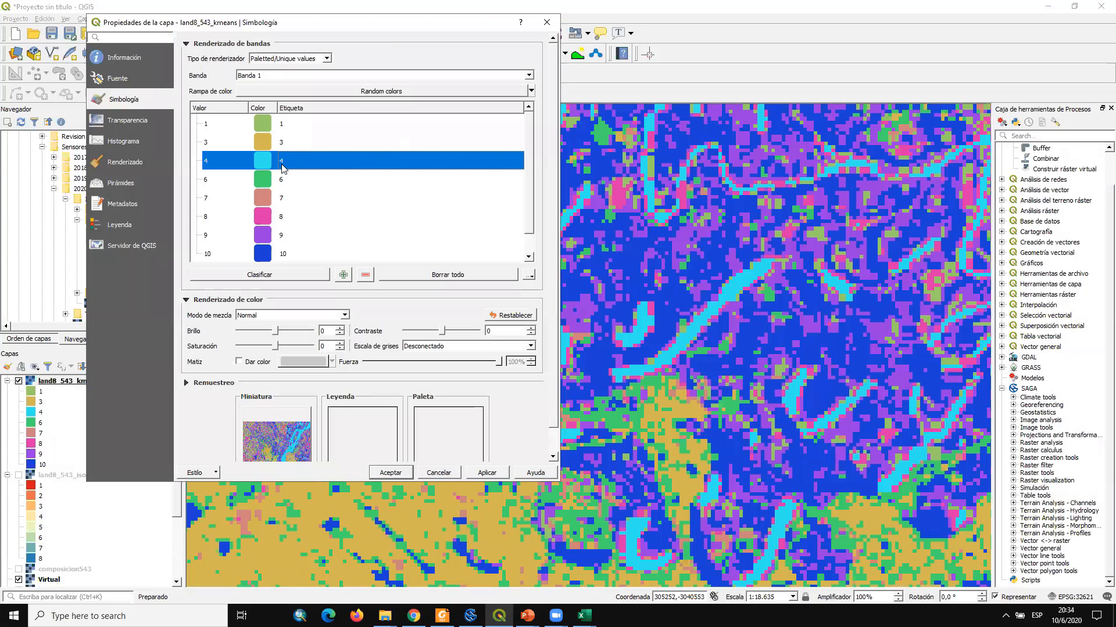
click(547, 22)
Switch to SAGA and check the element counts of ClusterID 4 and ClusterID 1 in the Cluster Analysis table
click(470, 616)
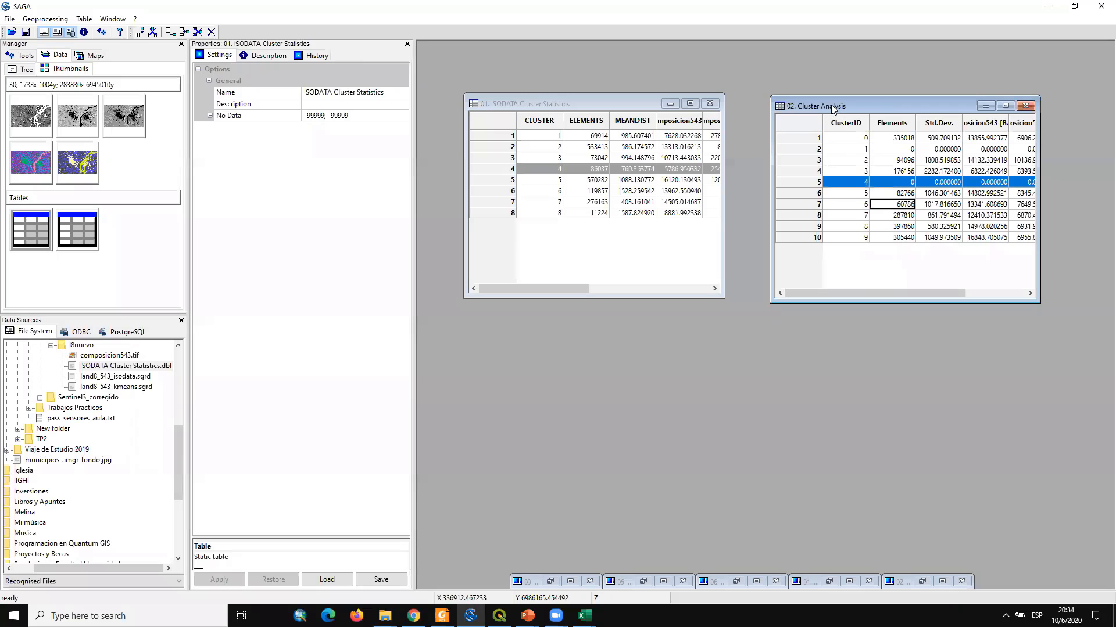
drag(833, 108, 828, 103)
click(886, 176)
click(886, 175)
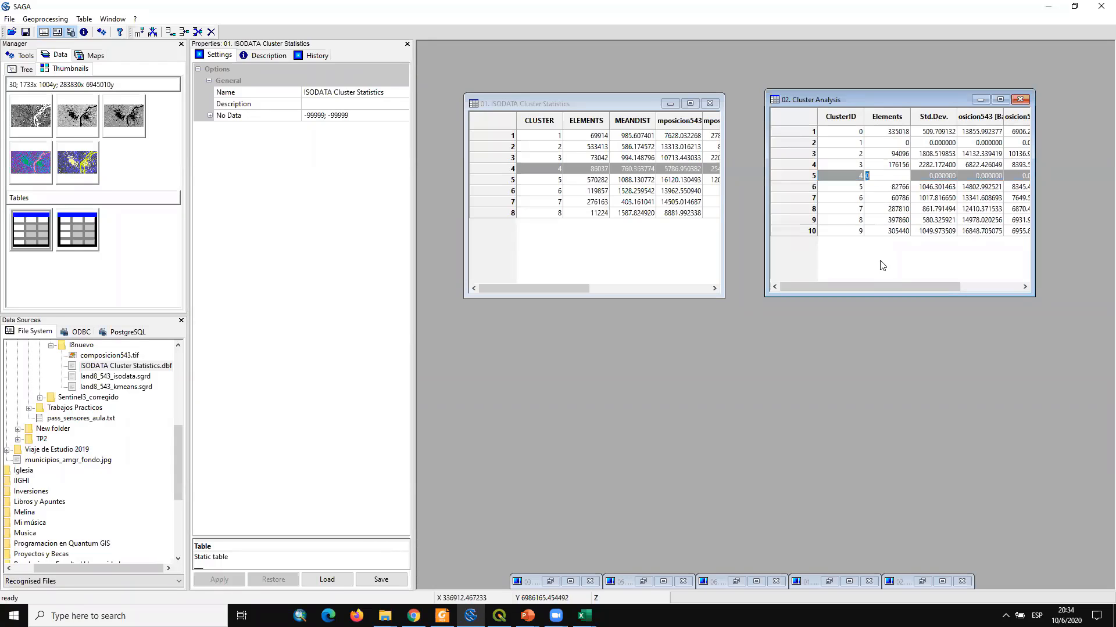
drag(880, 285, 836, 288)
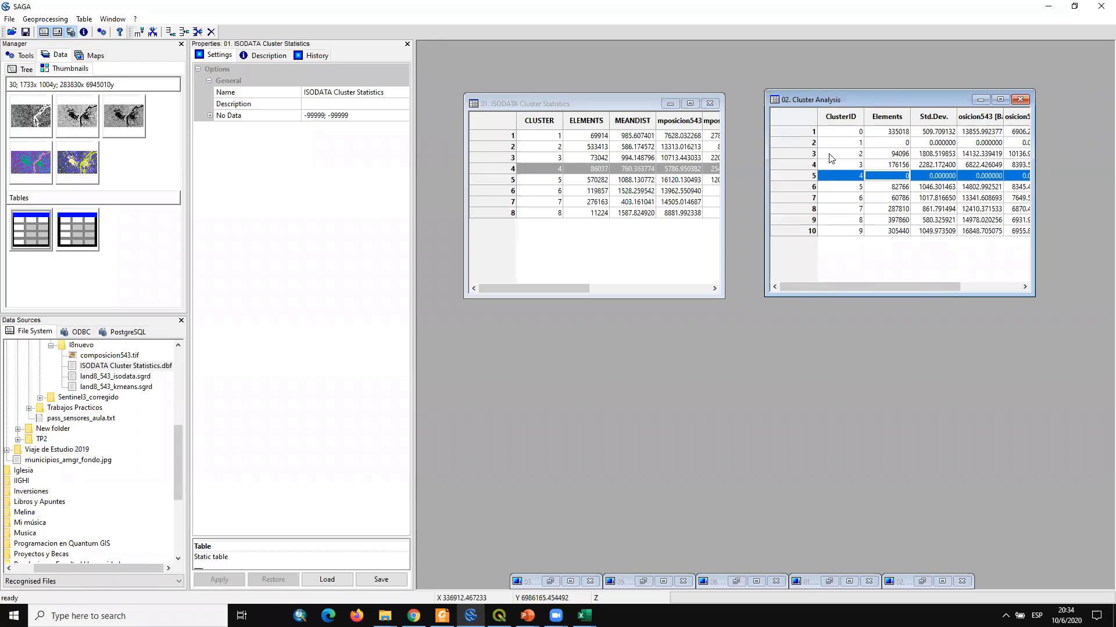
click(812, 142)
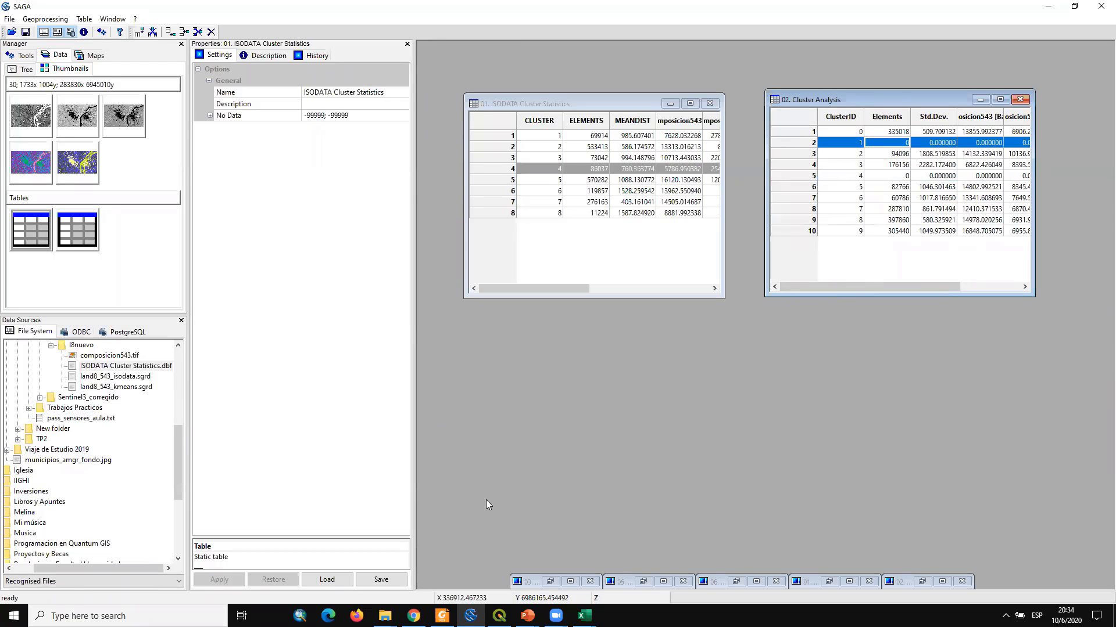
Return to QGIS, reclassify the unique values of the land8_543_kmeans symbology and apply the classification
click(499, 615)
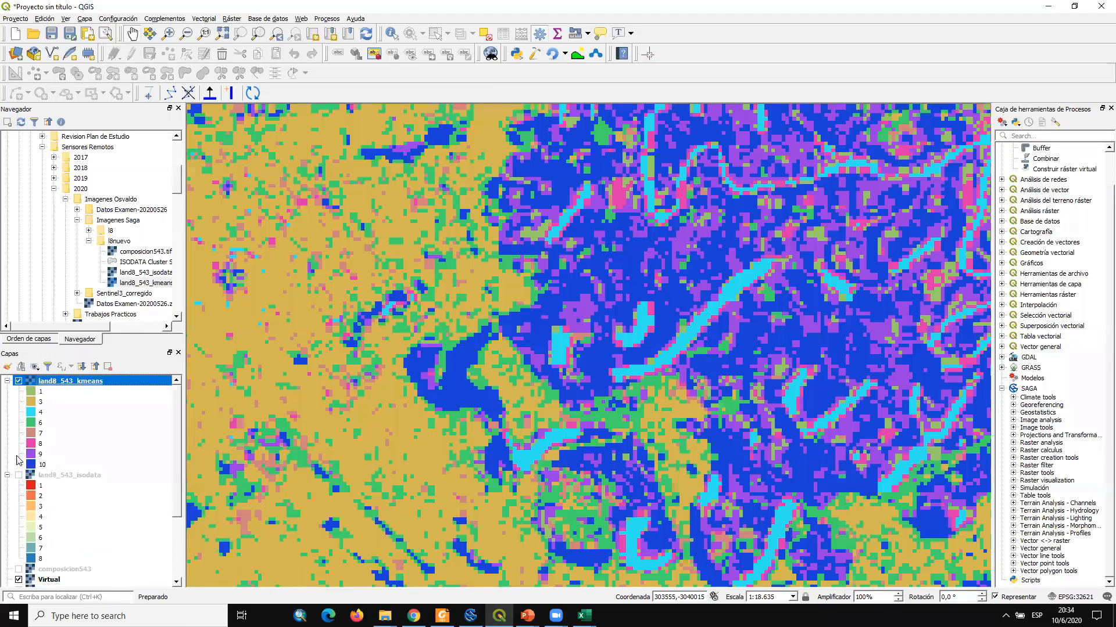
double_click(36, 383)
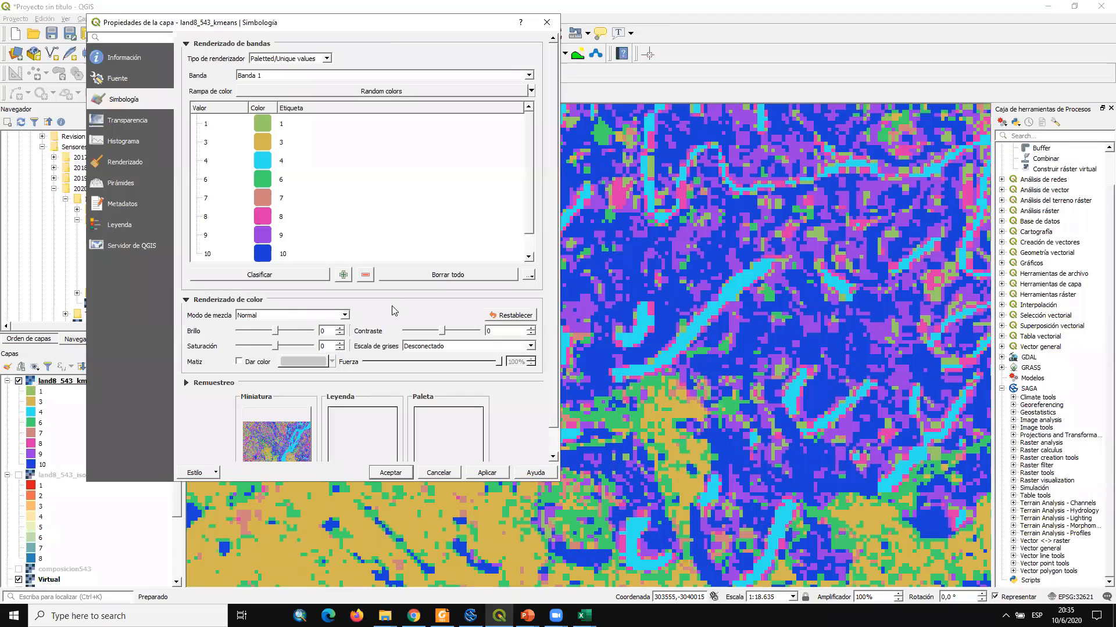
click(283, 165)
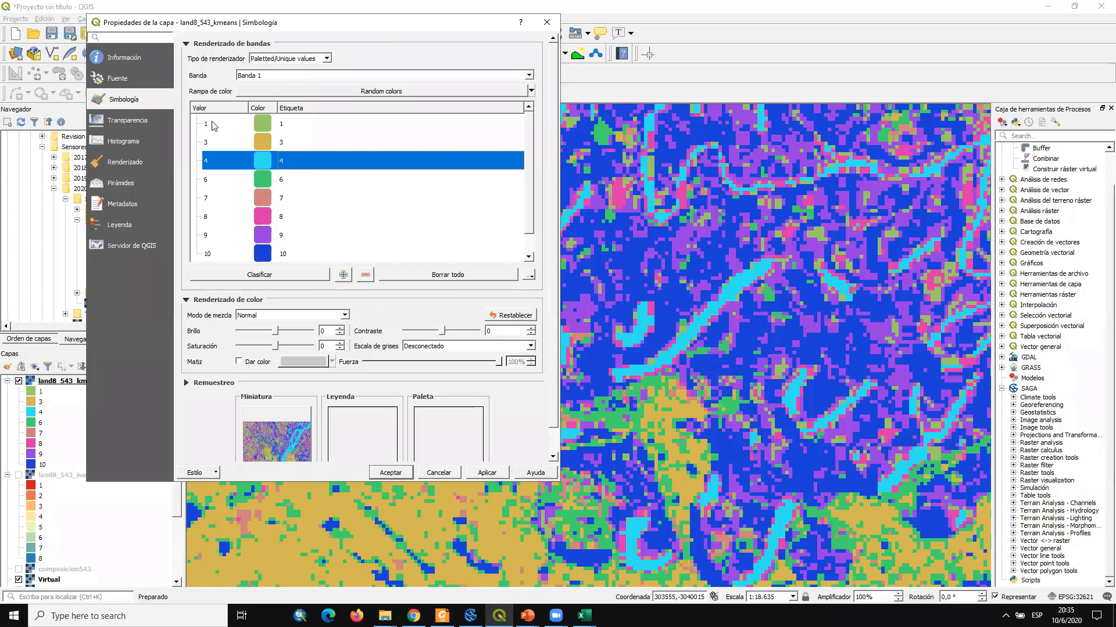
click(262, 275)
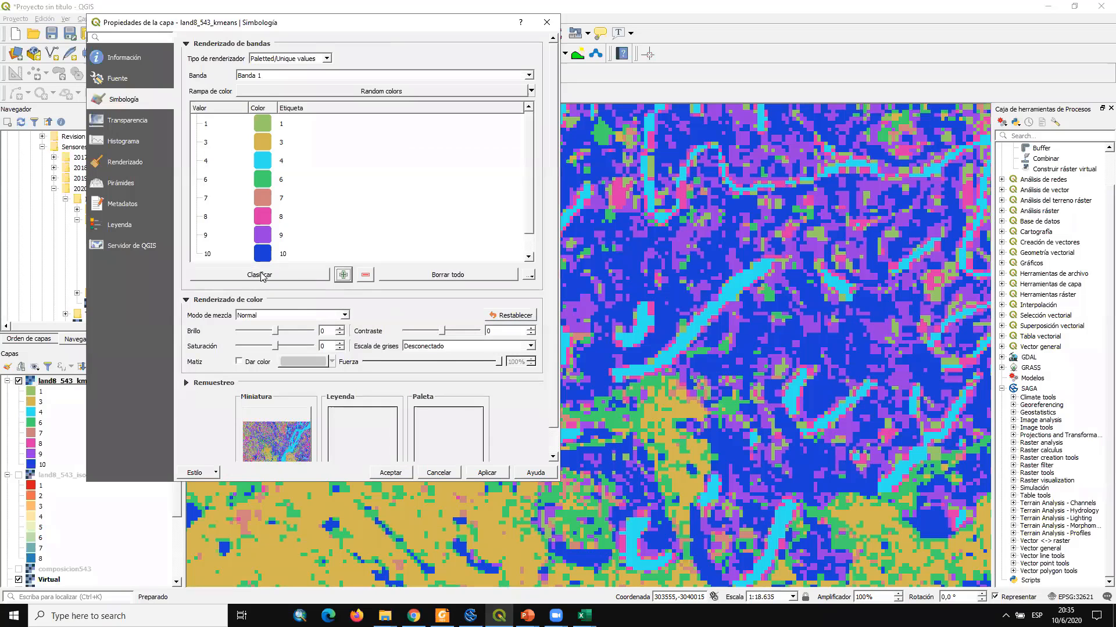
click(485, 473)
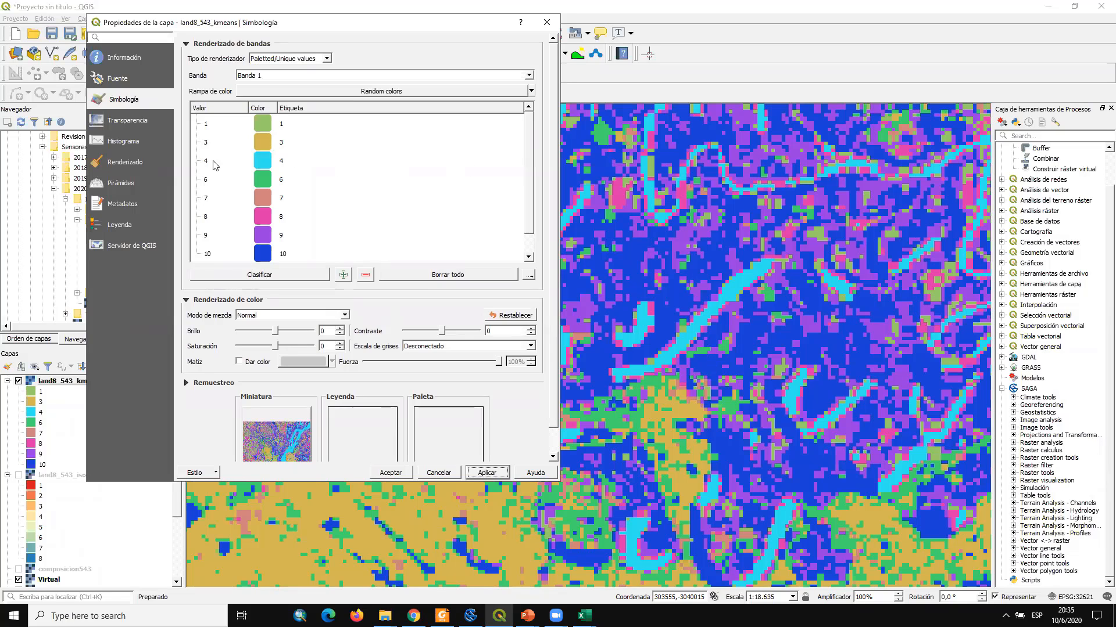
Inspect the colour definition of class 4 in the K-Means symbology, leaving it as it is
double_click(262, 161)
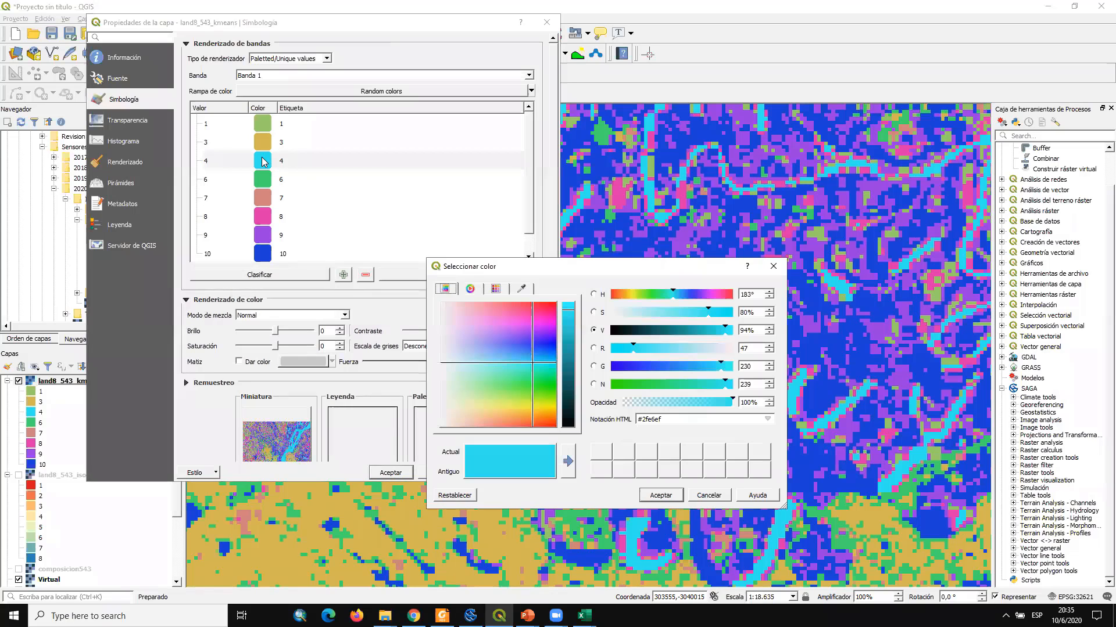
click(773, 266)
click(546, 22)
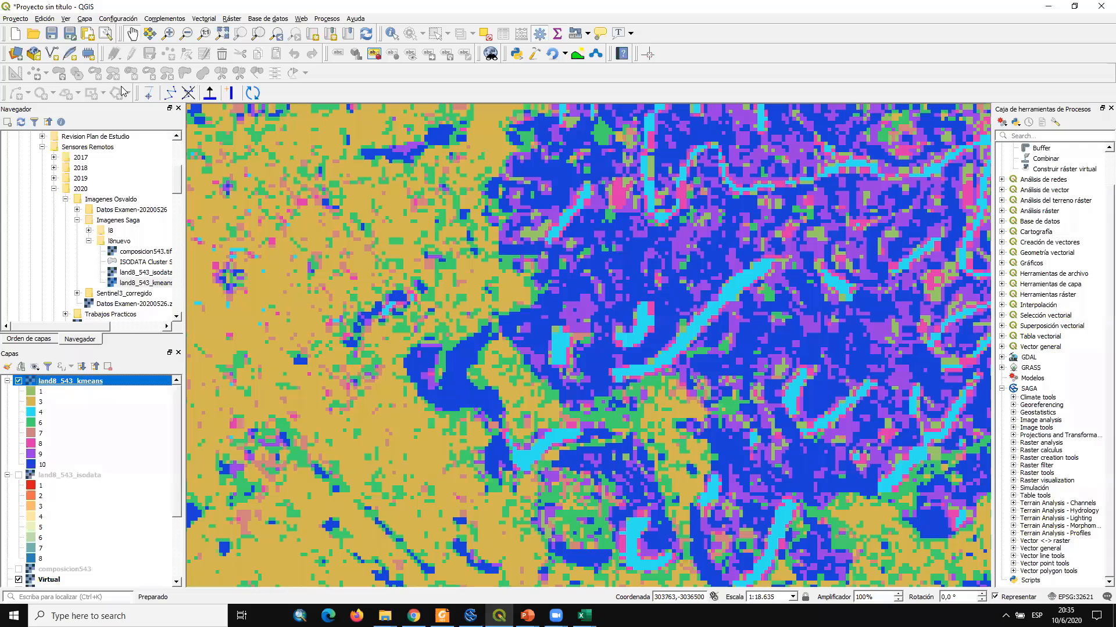
Identify the land8_543_kmeans pixel value on a cyan elongated patch and compare it with class 4 in the legend
click(392, 33)
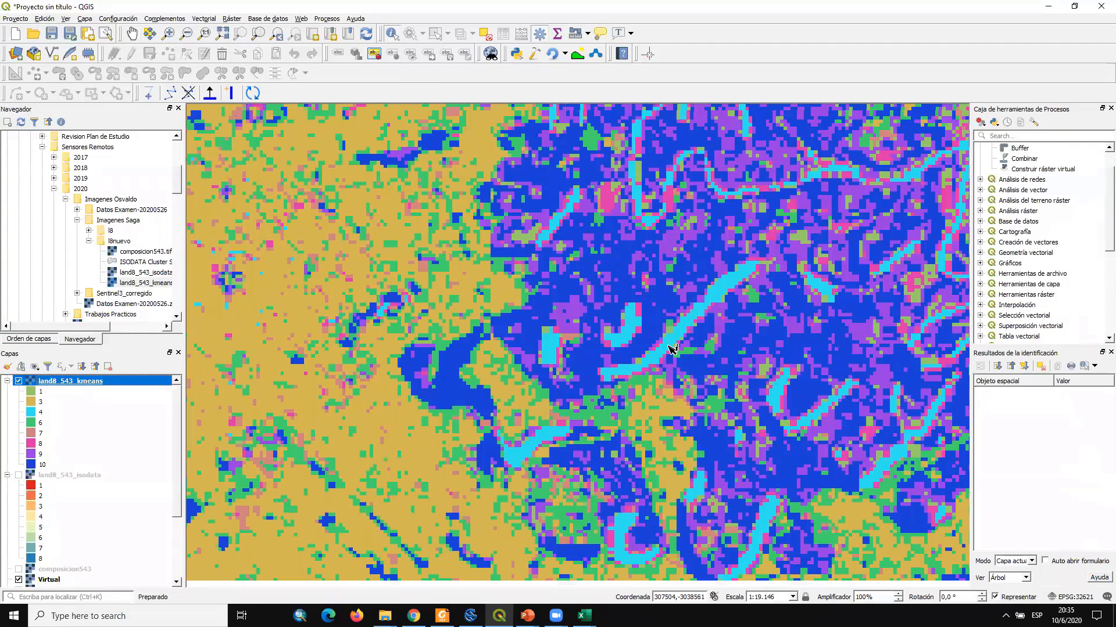
click(674, 350)
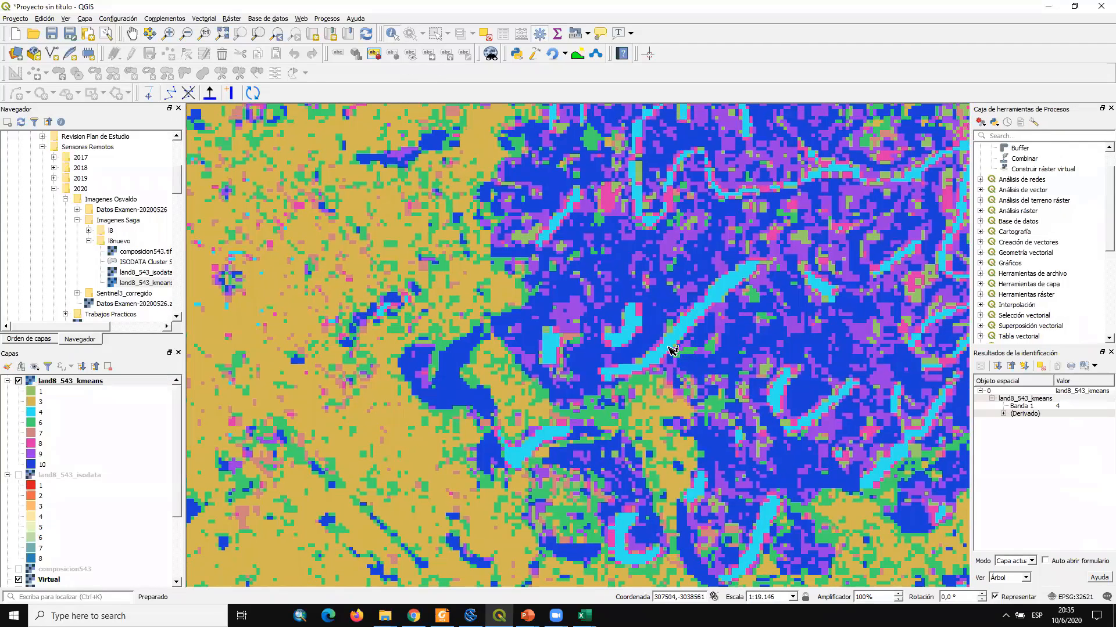
click(1003, 414)
click(1063, 422)
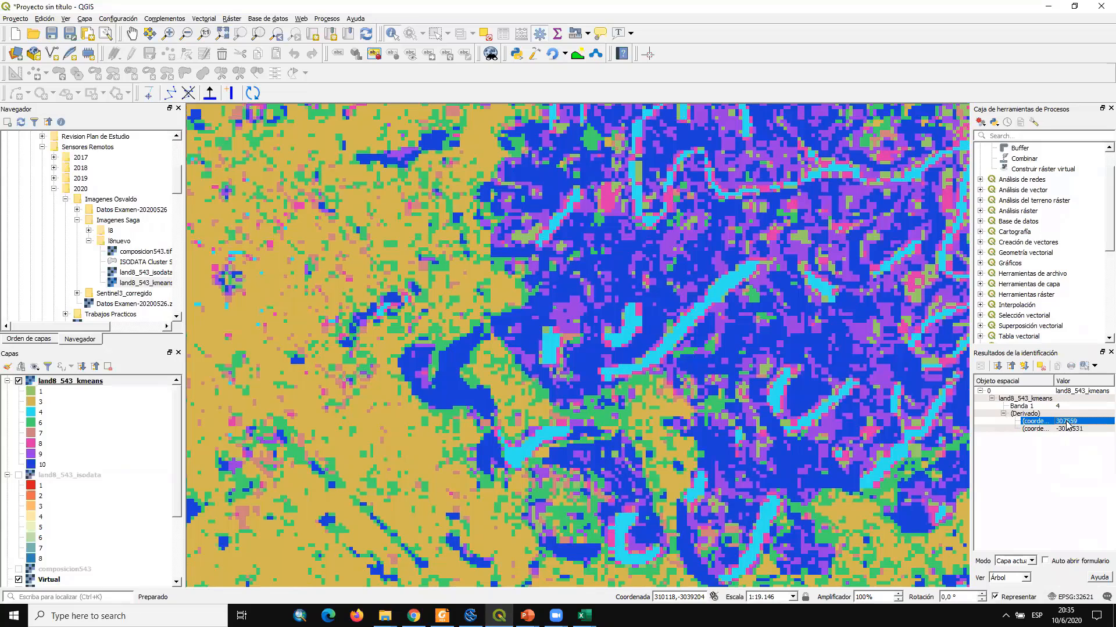
click(1052, 407)
click(717, 298)
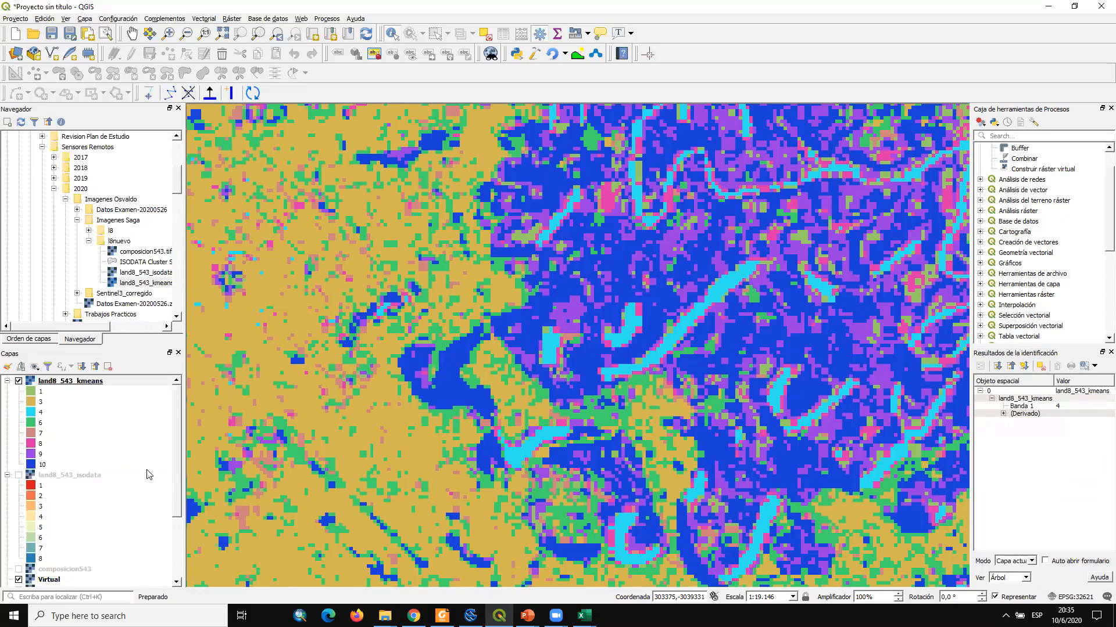
click(54, 412)
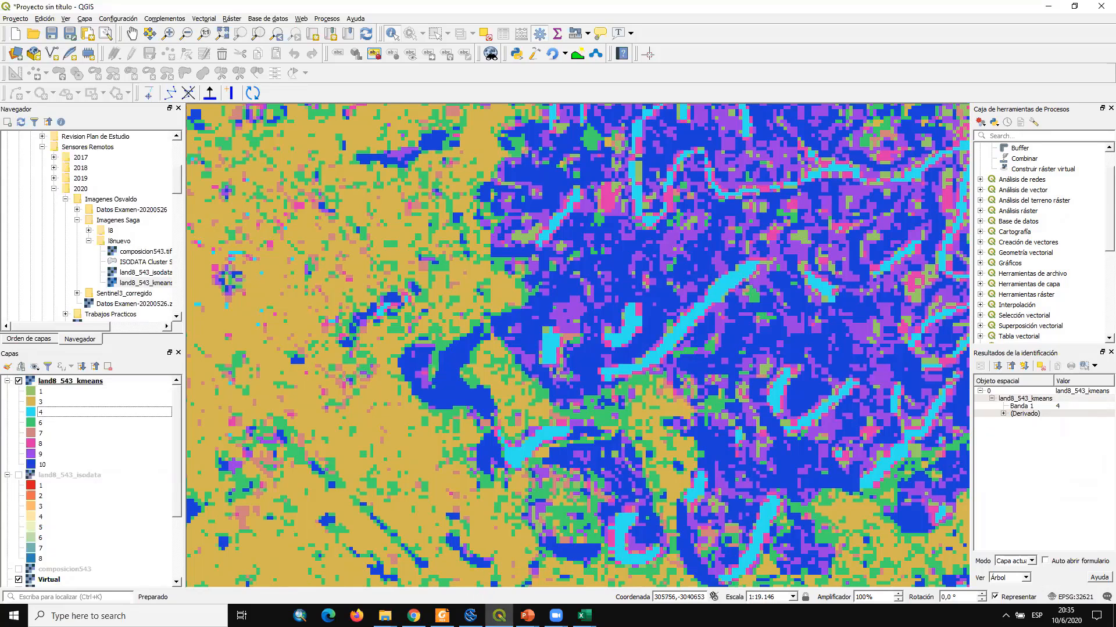
Switch to SAGA, move the ISODATA Cluster Statistics table aside, and enlarge and reposition the Cluster Analysis table
click(498, 615)
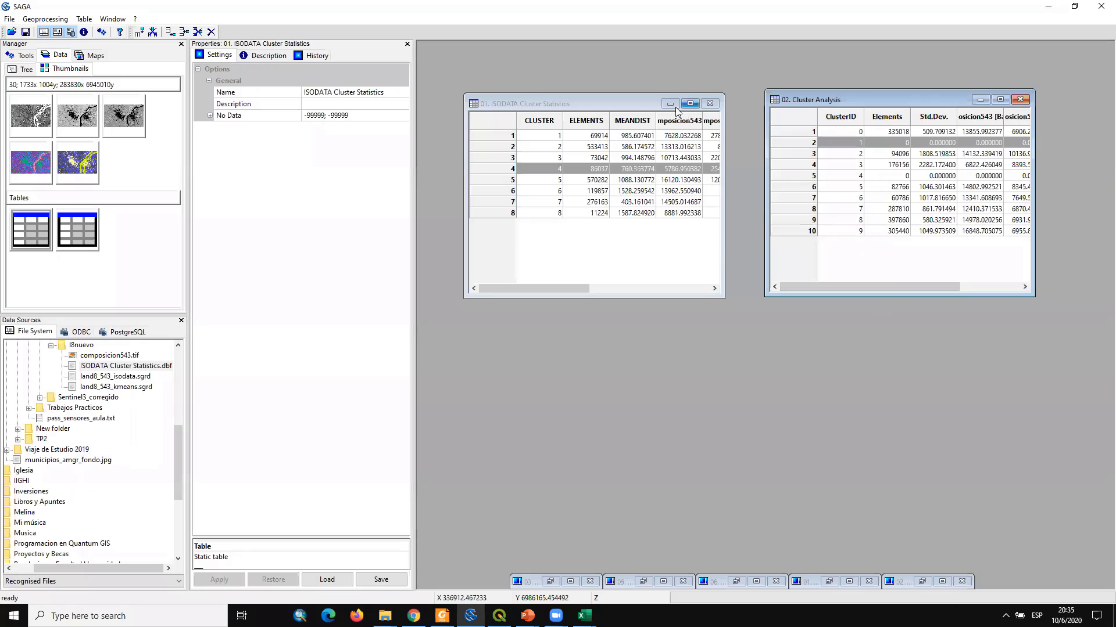
drag(621, 103, 548, 90)
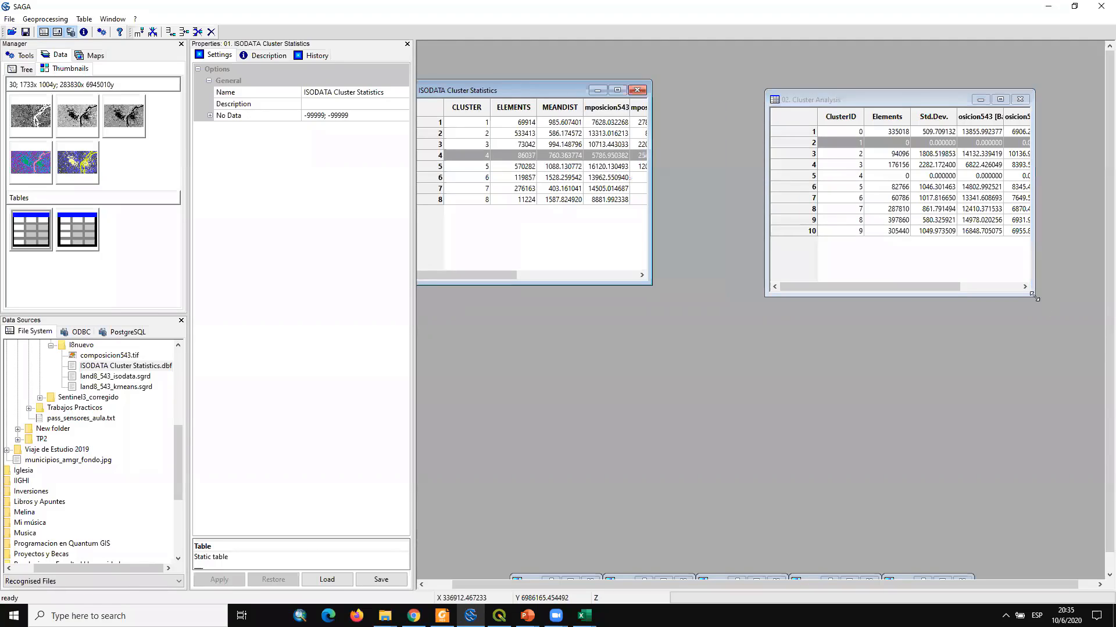
drag(1033, 297, 1076, 391)
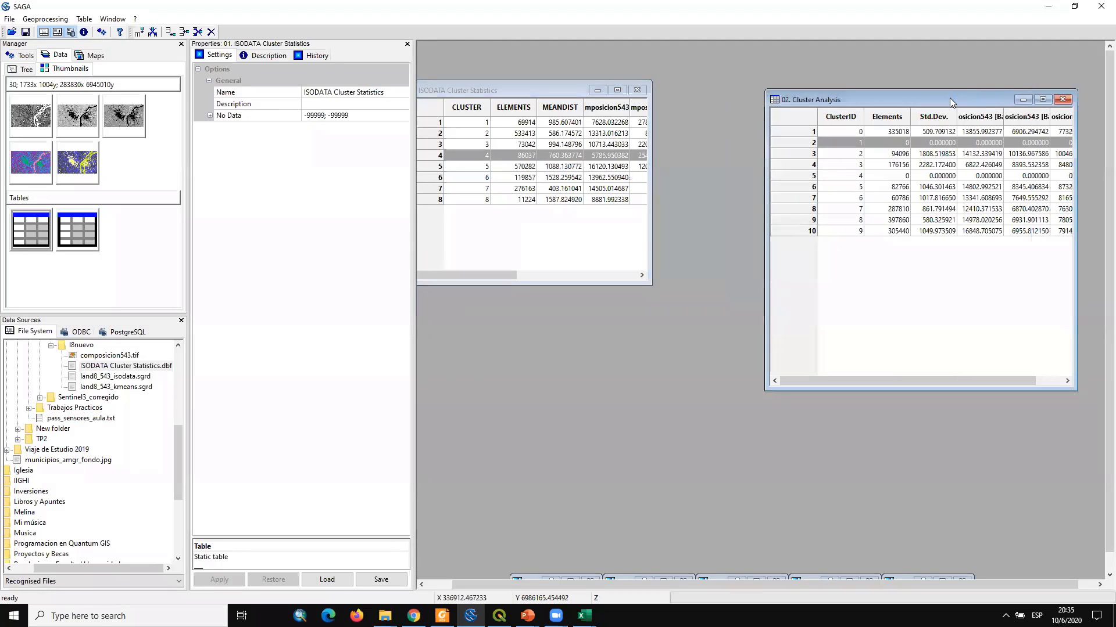
drag(951, 102, 882, 117)
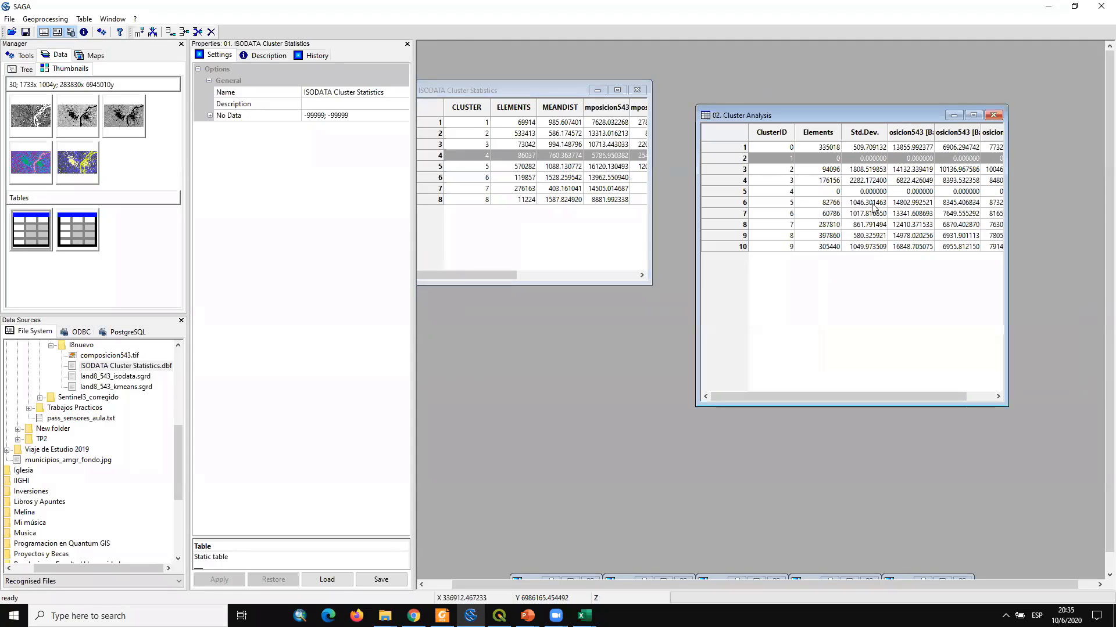
Examine the Cluster Analysis records for ClusterID 4, 9 and 1
click(829, 195)
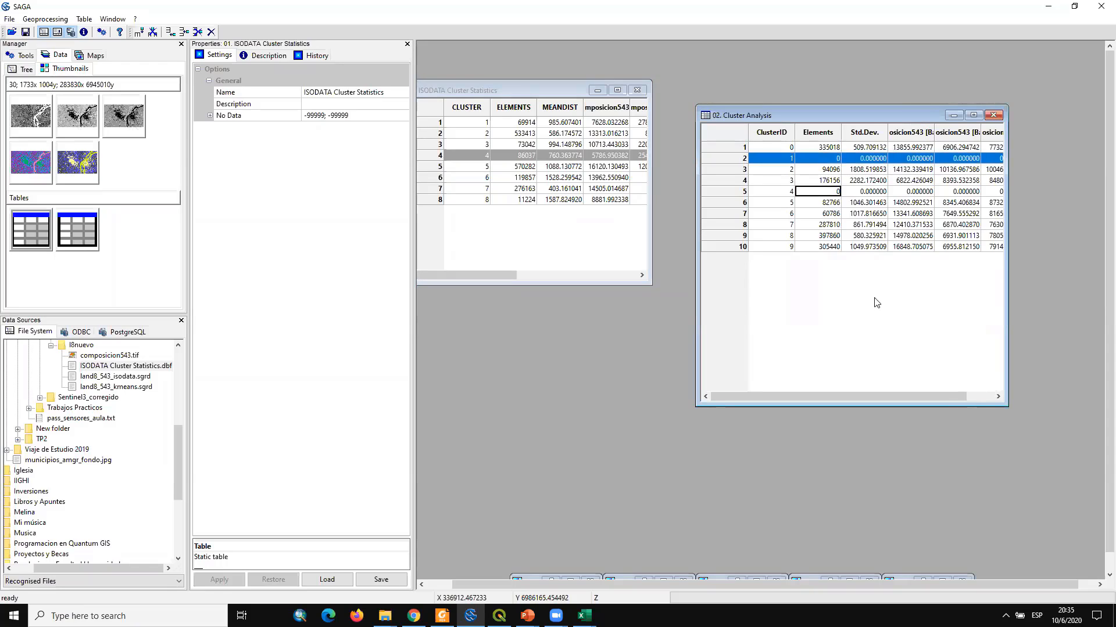
click(839, 246)
drag(834, 396, 792, 399)
click(816, 193)
click(769, 158)
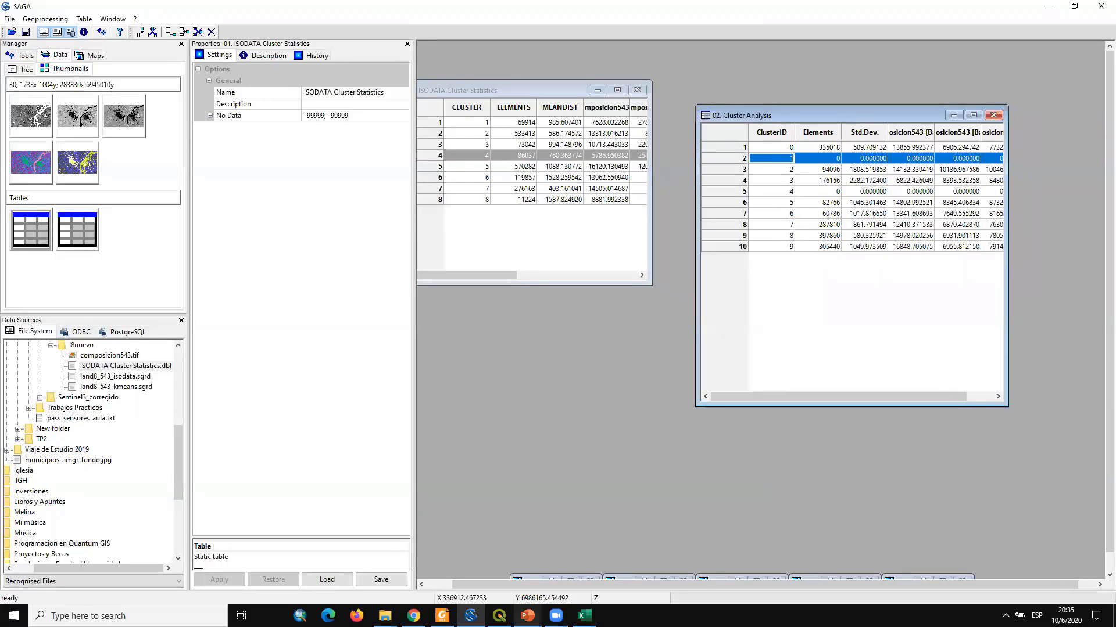
Switch to QGIS, remove class 1 from the land8_543_kmeans symbology and apply the change
click(499, 615)
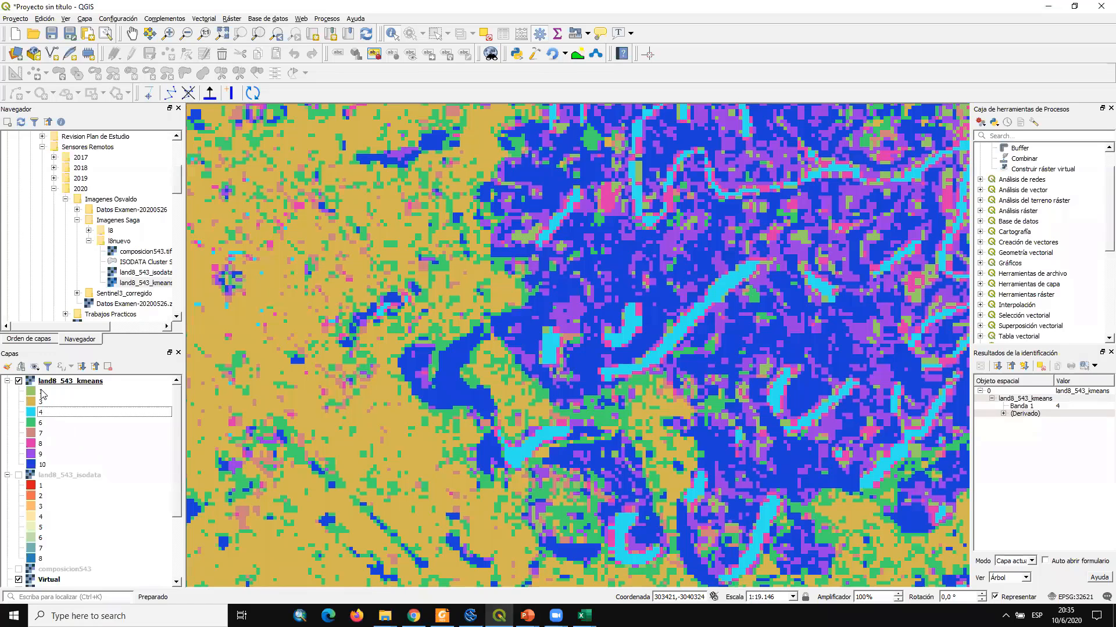
double_click(30, 395)
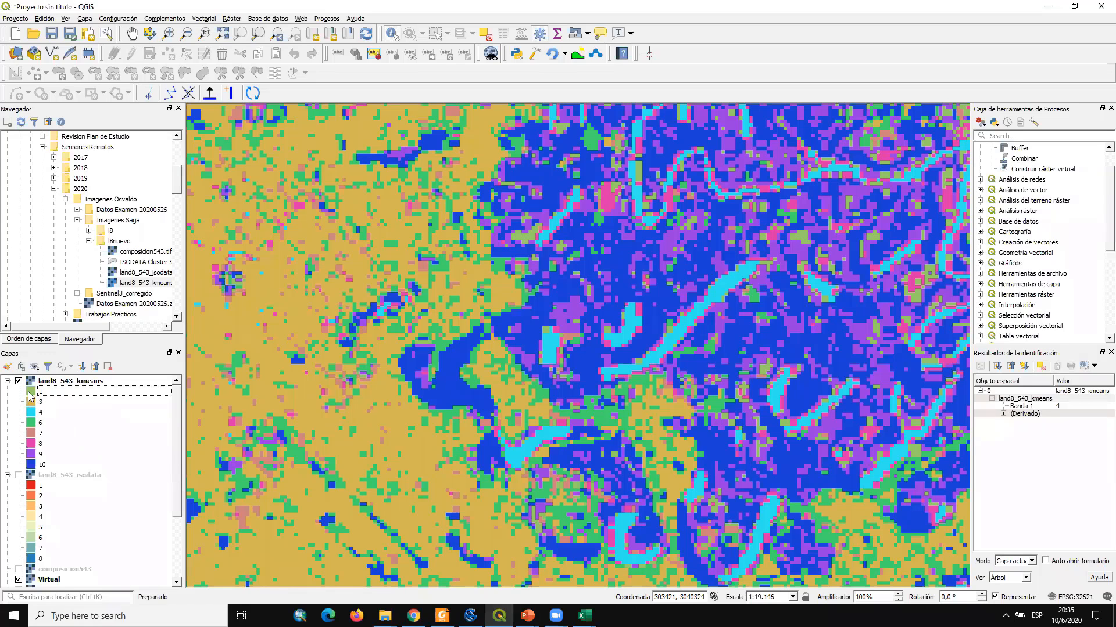
click(252, 123)
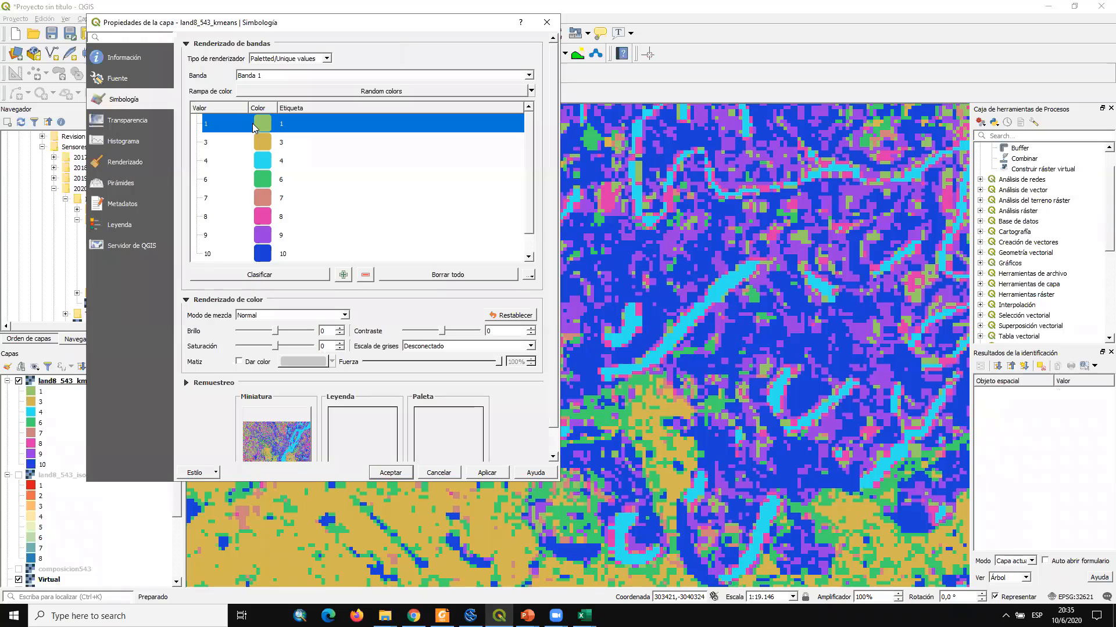
click(365, 276)
click(486, 476)
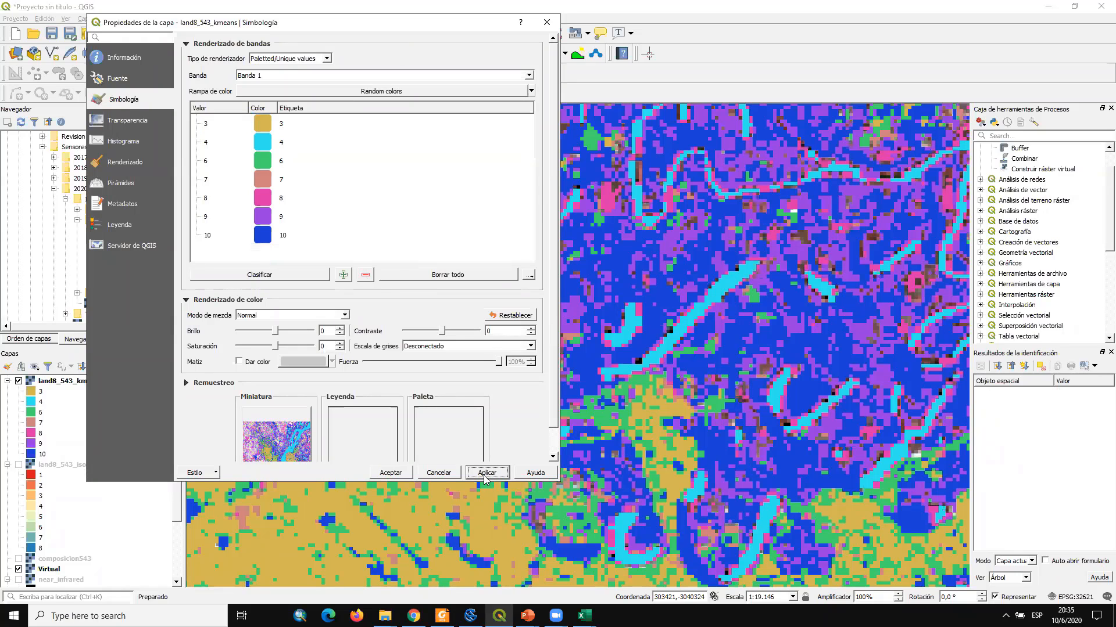
Remove class 4 from the K-Means symbology and accept the layer properties
click(295, 146)
click(487, 476)
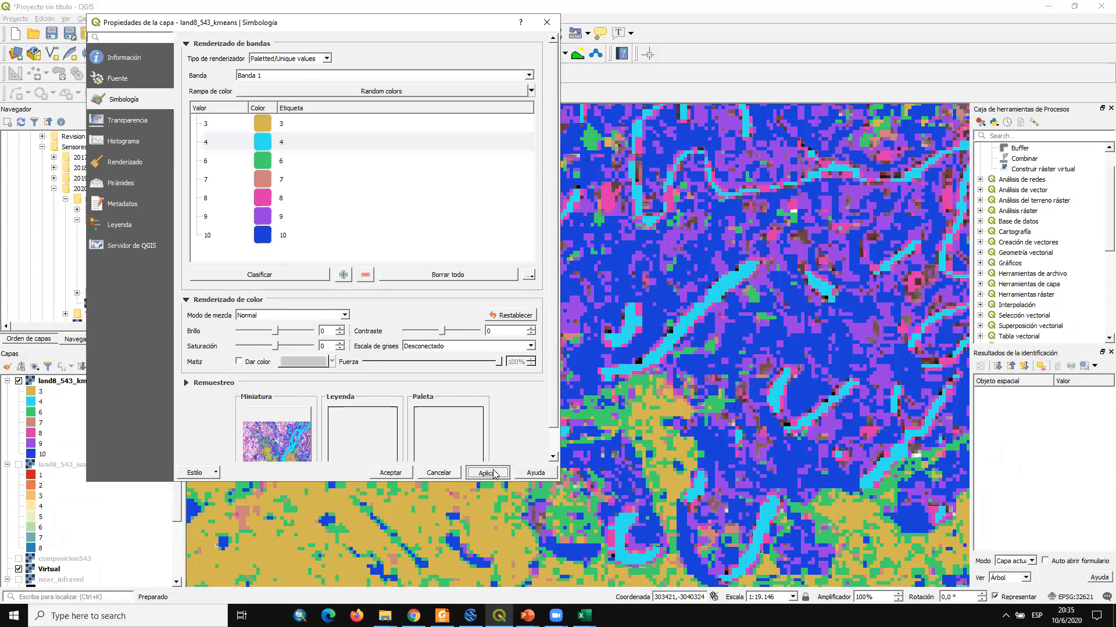
click(300, 145)
click(365, 277)
click(487, 473)
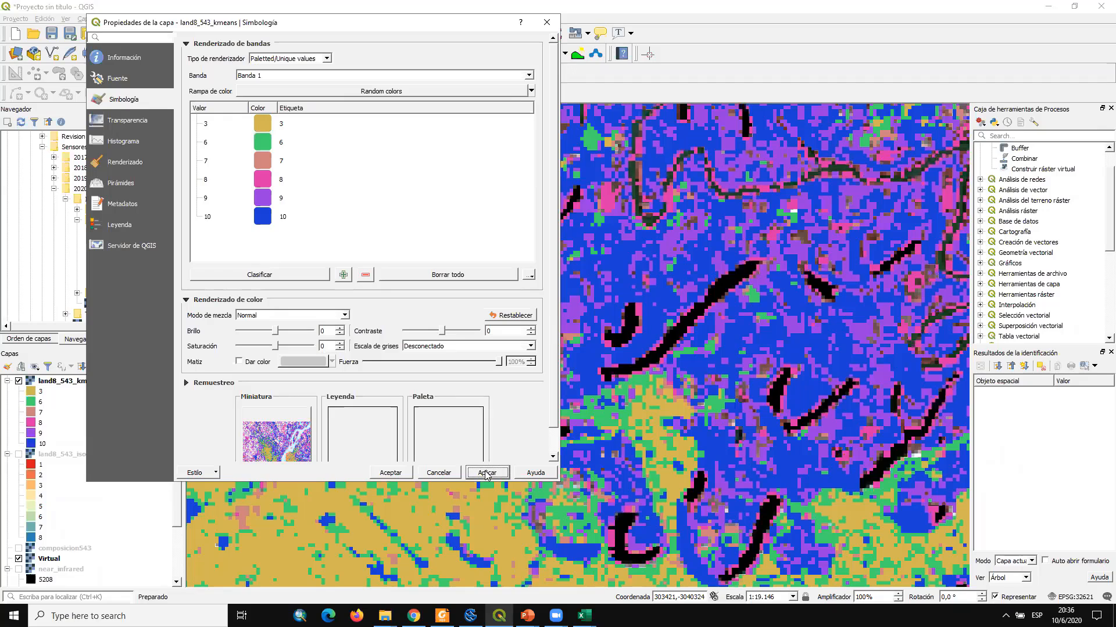
click(391, 473)
Hide the Virtual layer beneath the K-Means classes and switch back to the Cluster Analysis table in SAGA
scroll(684, 255, down, 2)
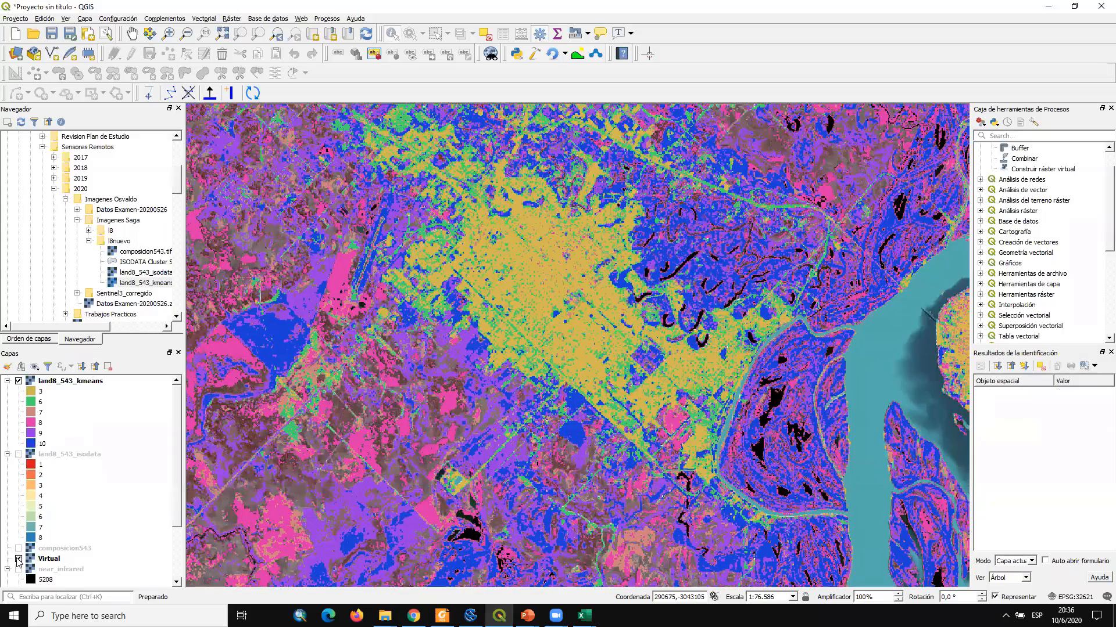
click(18, 558)
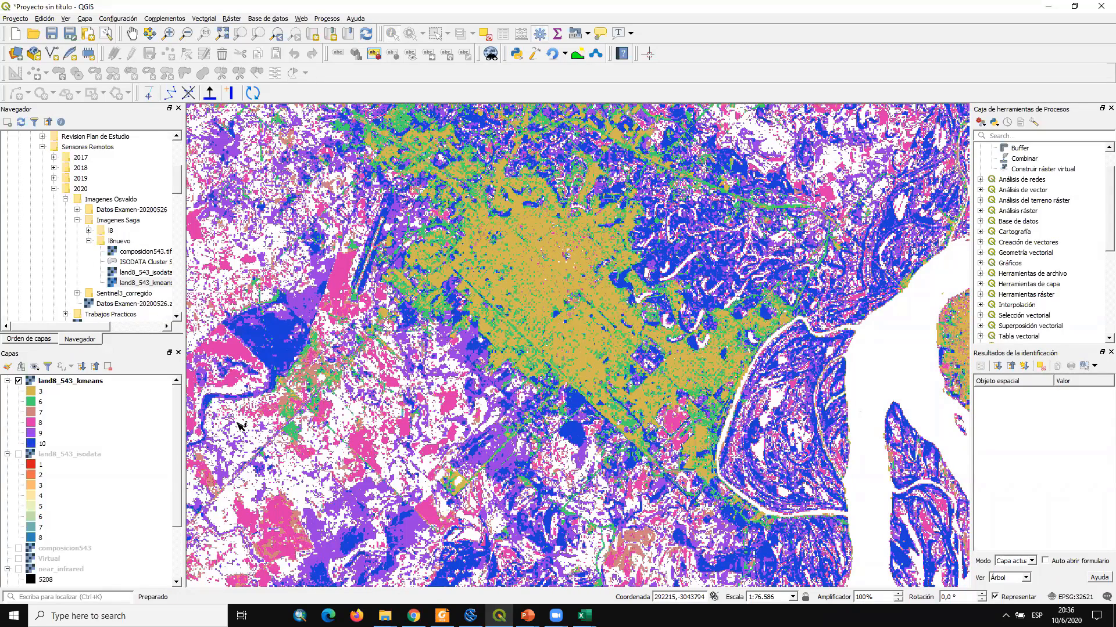
click(470, 616)
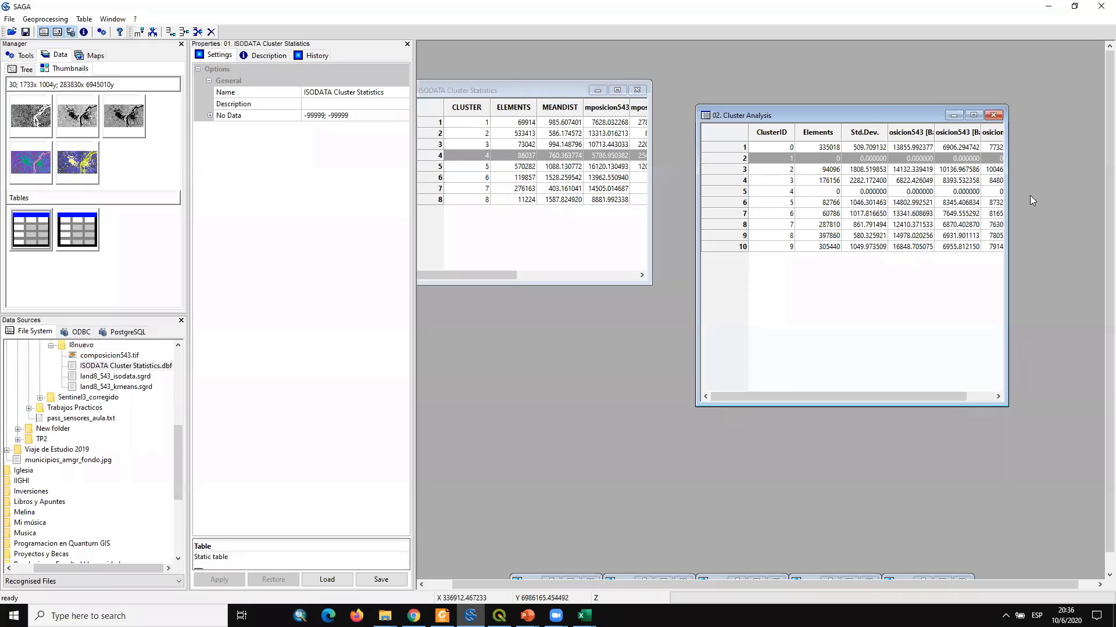
Examine the Cluster Analysis records from ClusterID 9 upward, singling out ClusterID 4, 1 and 0
click(869, 361)
drag(832, 226, 830, 247)
key(Up)
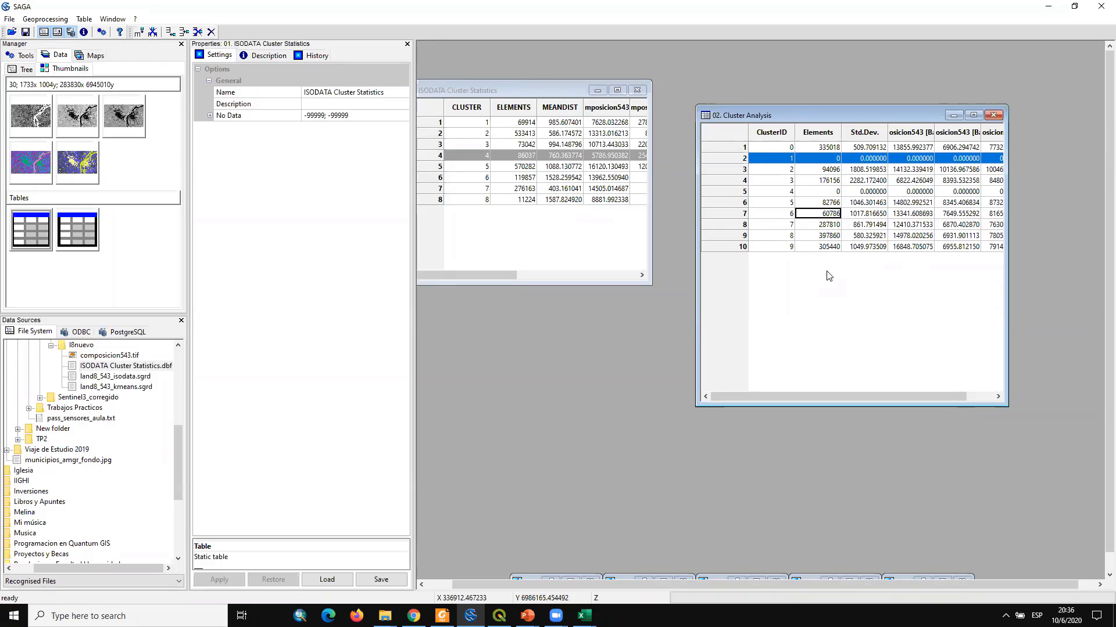
key(Up)
key(Up)
key(Up)
key(Up)
key(Up)
key(Up)
click(744, 193)
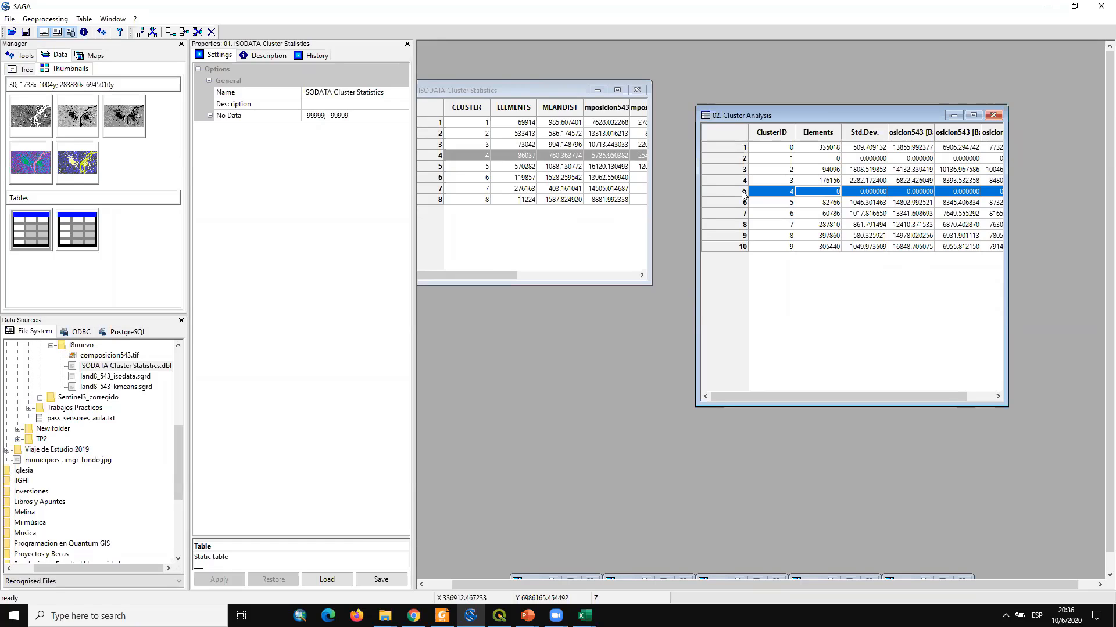
click(786, 159)
click(805, 190)
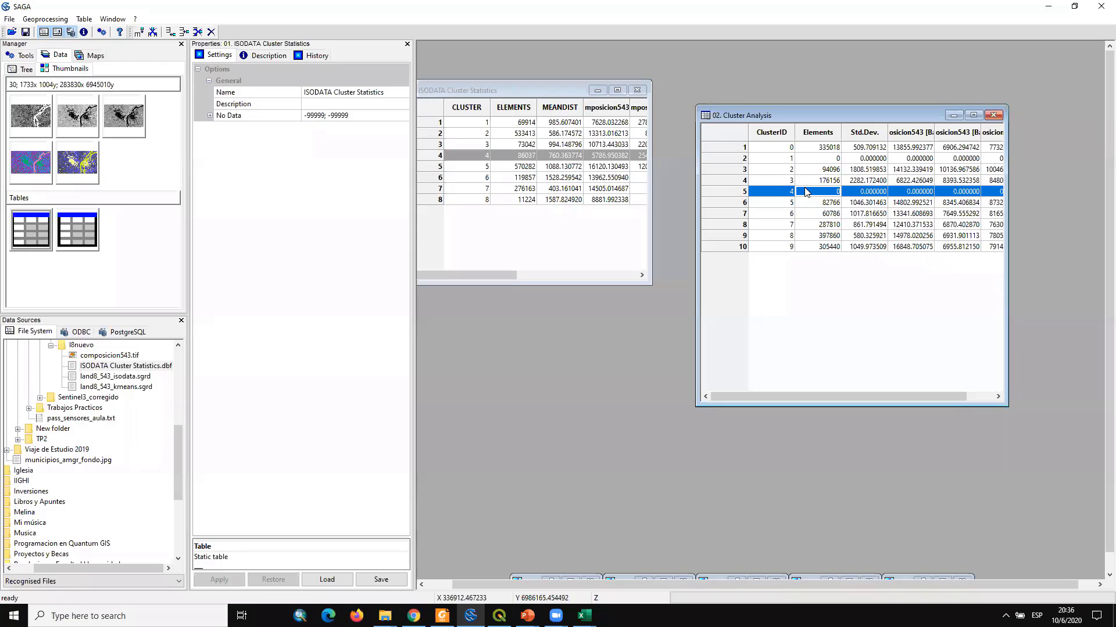
click(744, 150)
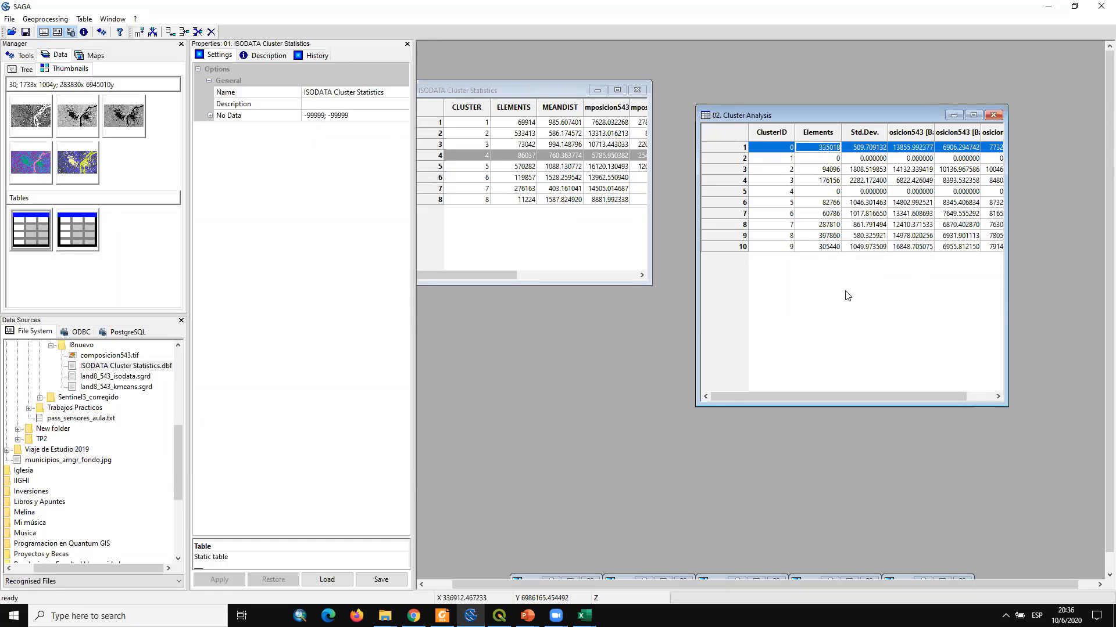
Move the Cluster Analysis table aside and compare its records with cluster 8 in the ISODATA Cluster Statistics table
drag(836, 113, 853, 109)
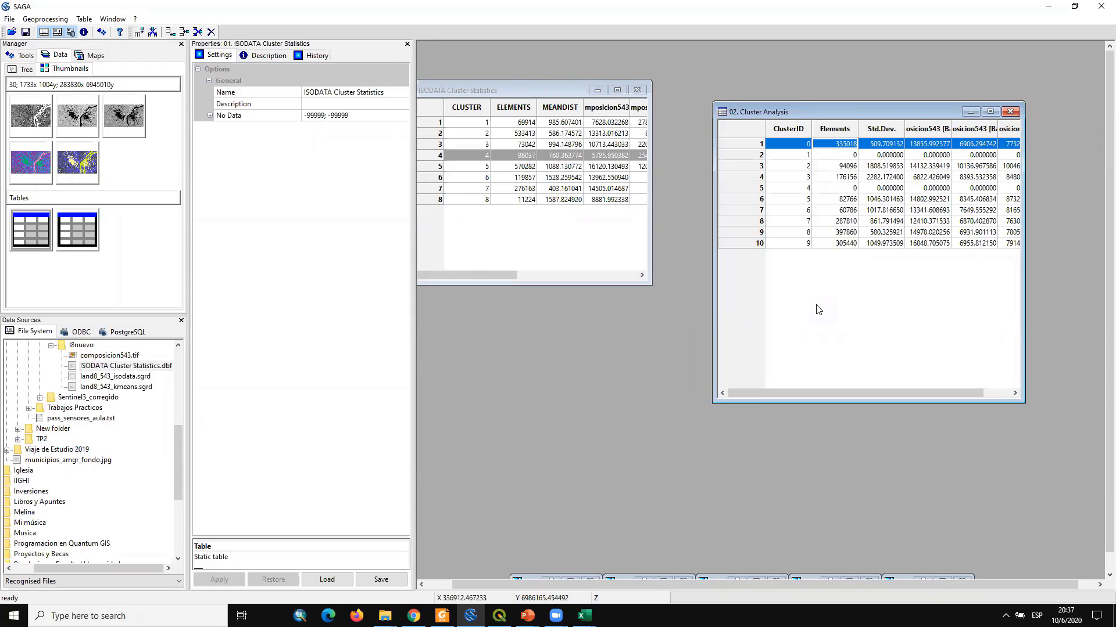
click(619, 252)
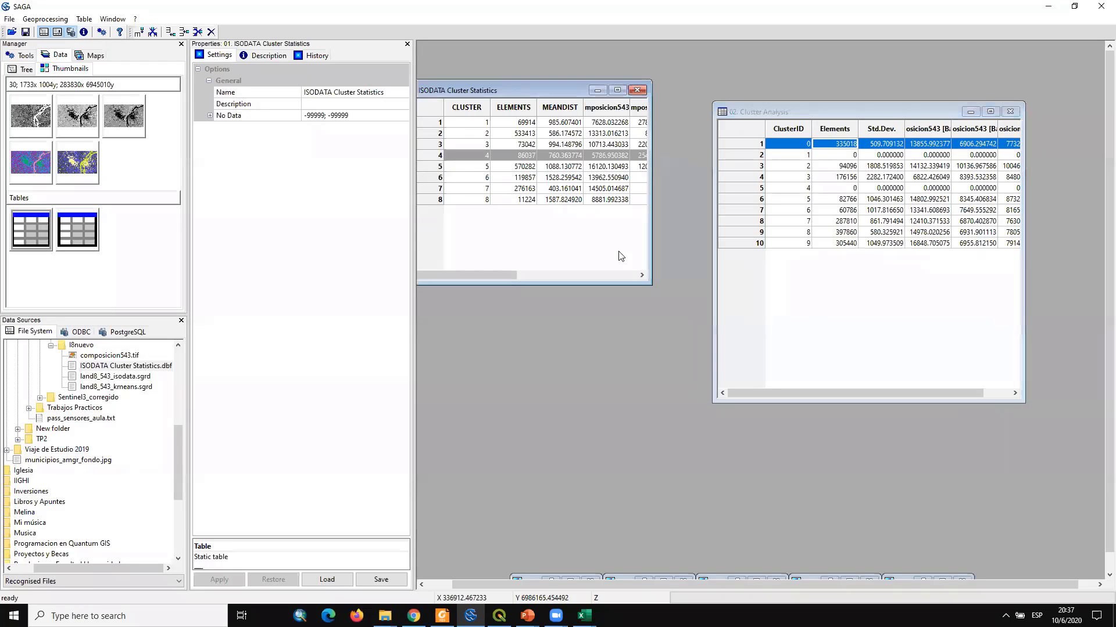
click(439, 199)
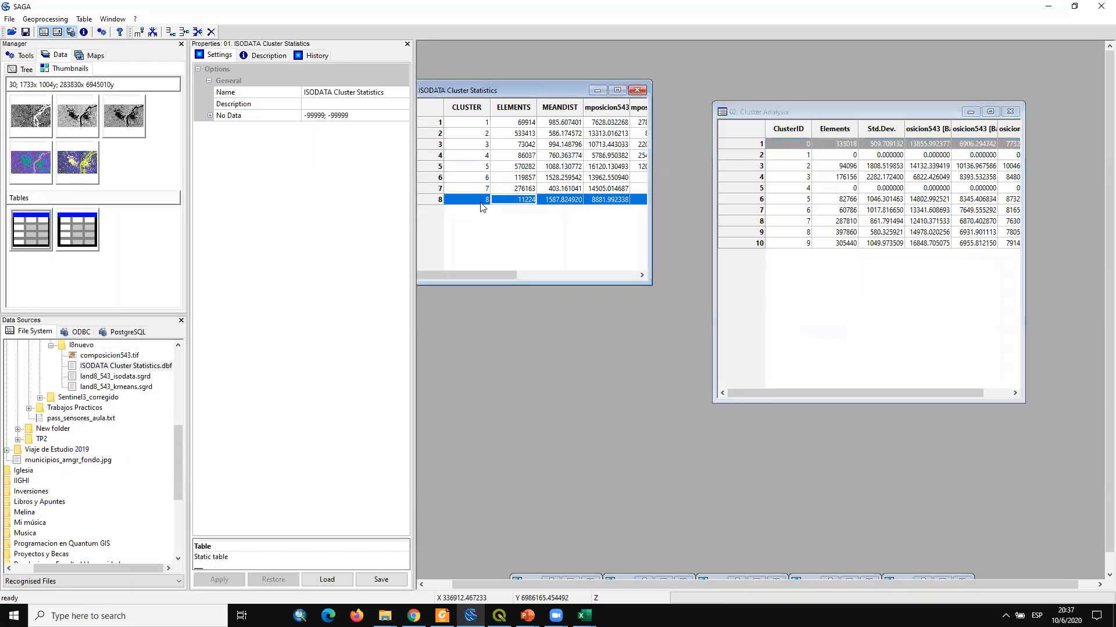
click(793, 296)
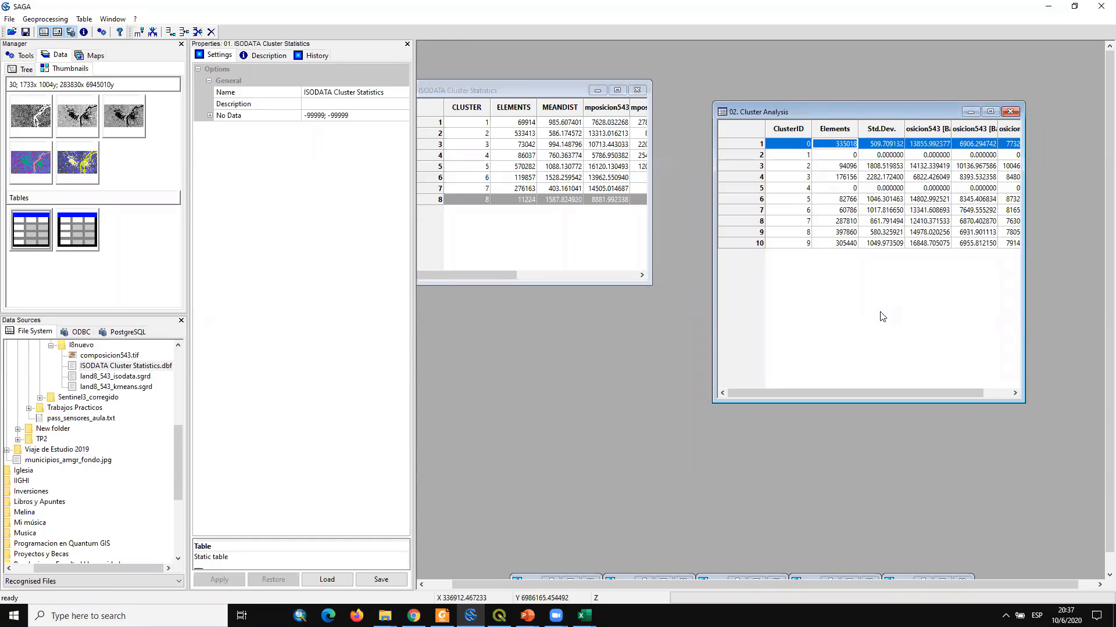
Switch to QGIS, turn on land8_543_isodata and compare it with land8_543_kmeans by hiding and reshowing the K-Means layer
click(499, 614)
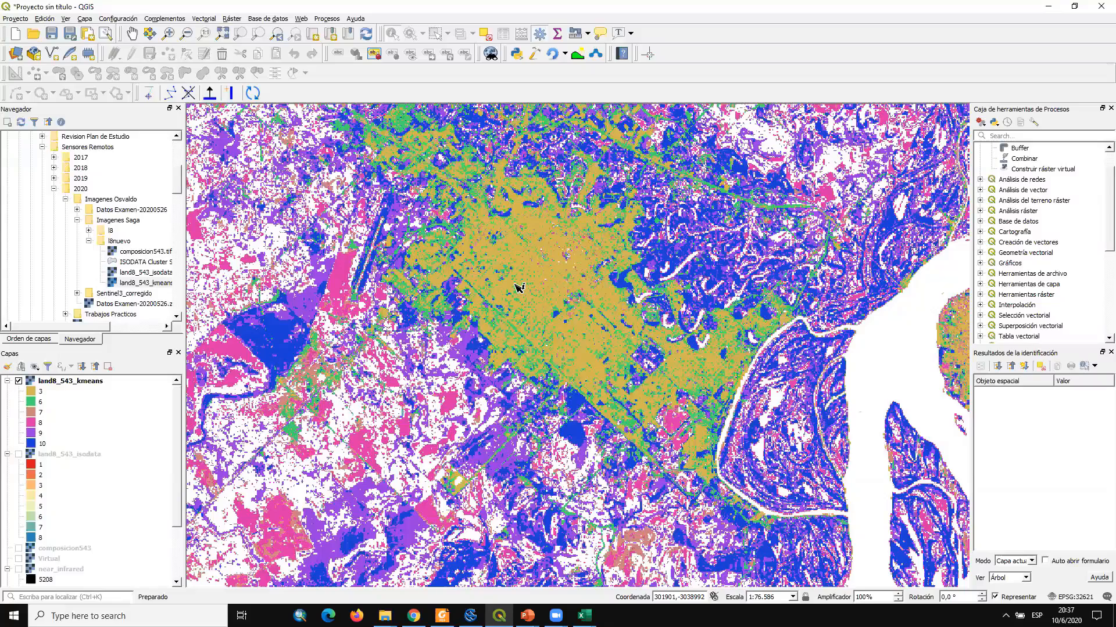
scroll(629, 372, down, 1)
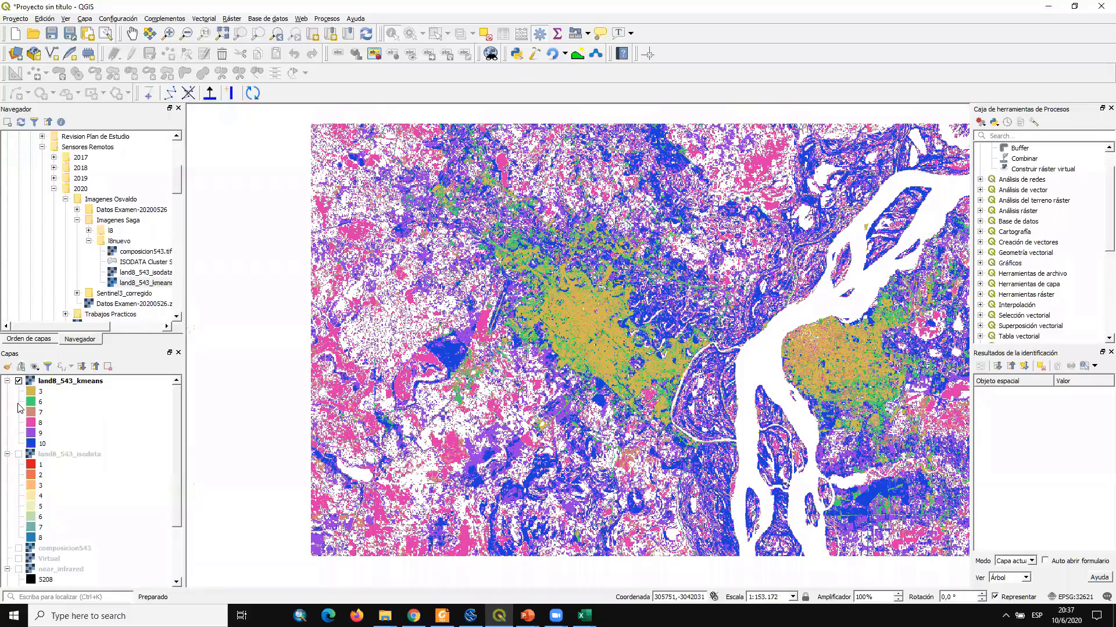
click(19, 382)
click(19, 455)
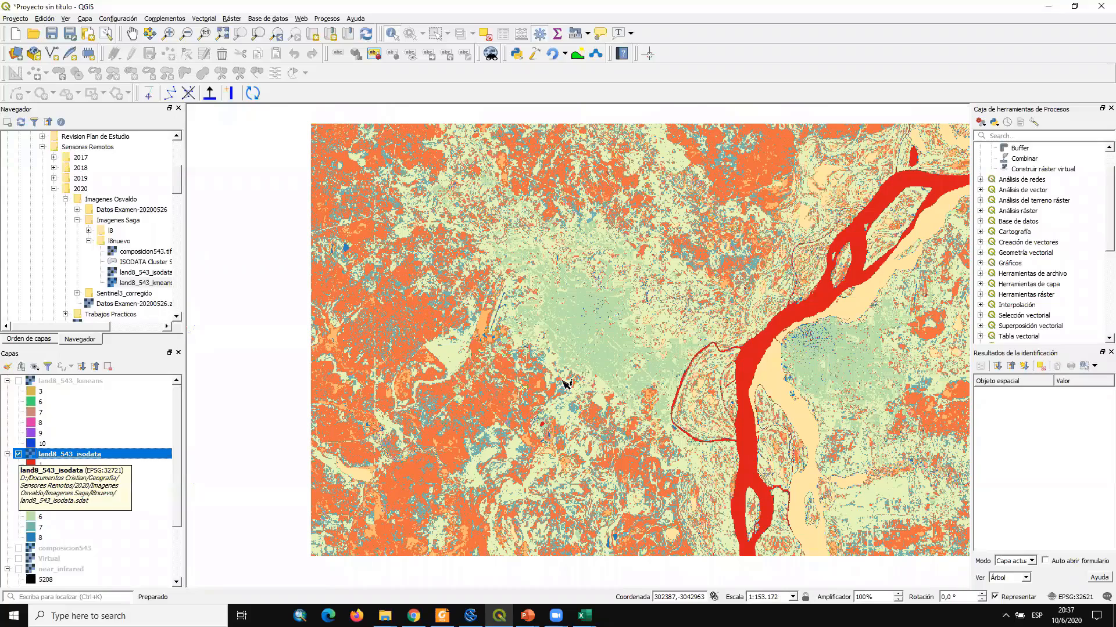
click(19, 382)
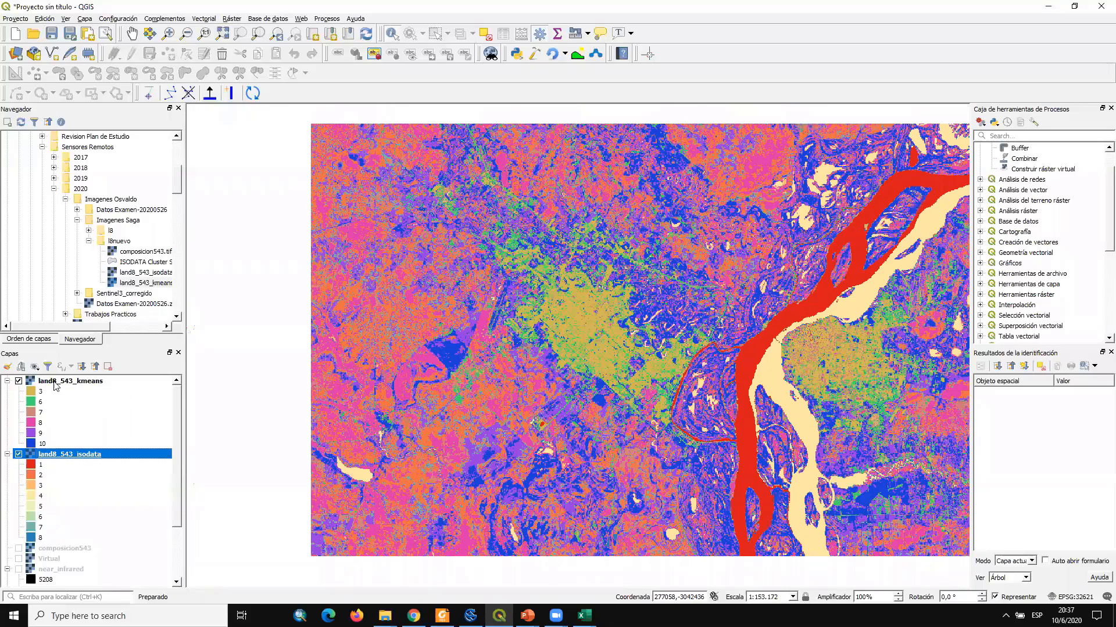
Reclassify the land8_543_kmeans symbology into all its unique values, use the Magma color ramp and accept the layer properties
double_click(53, 382)
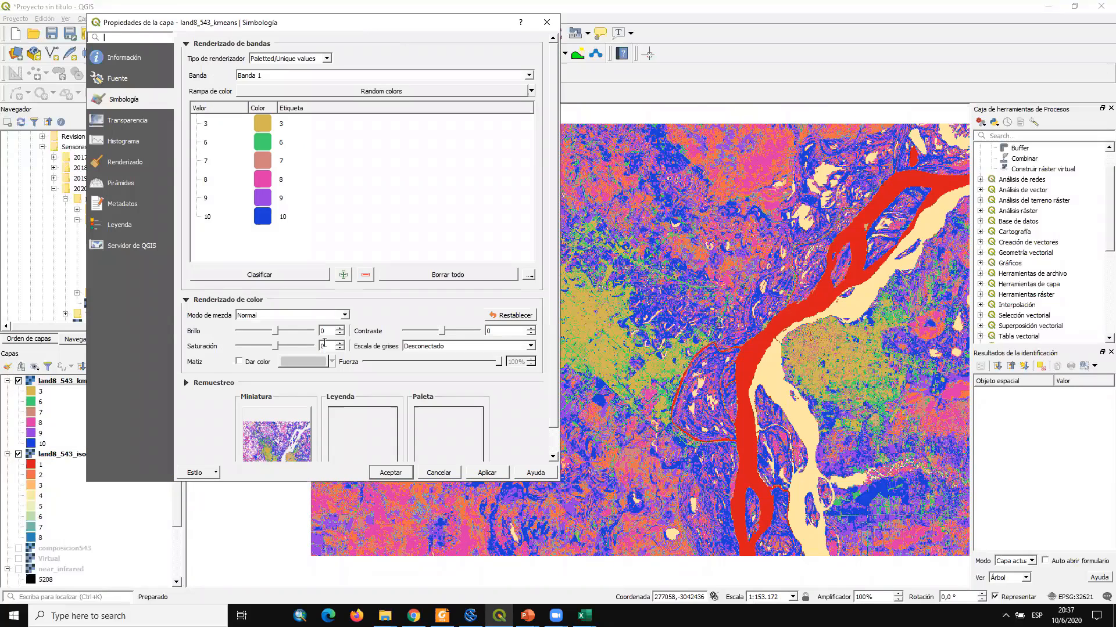
click(301, 277)
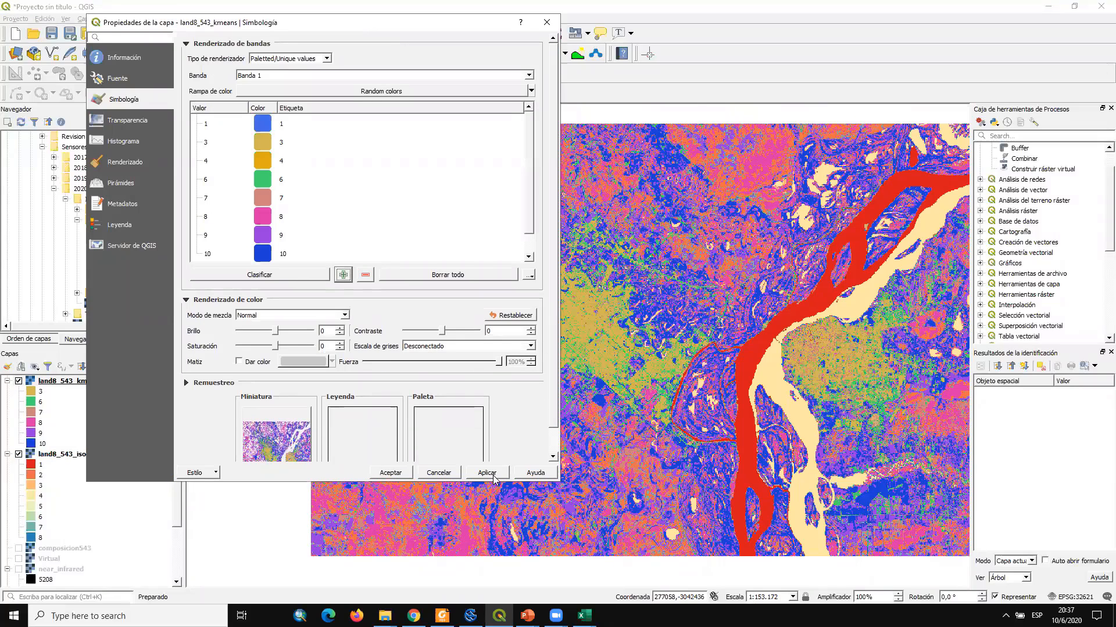
click(531, 92)
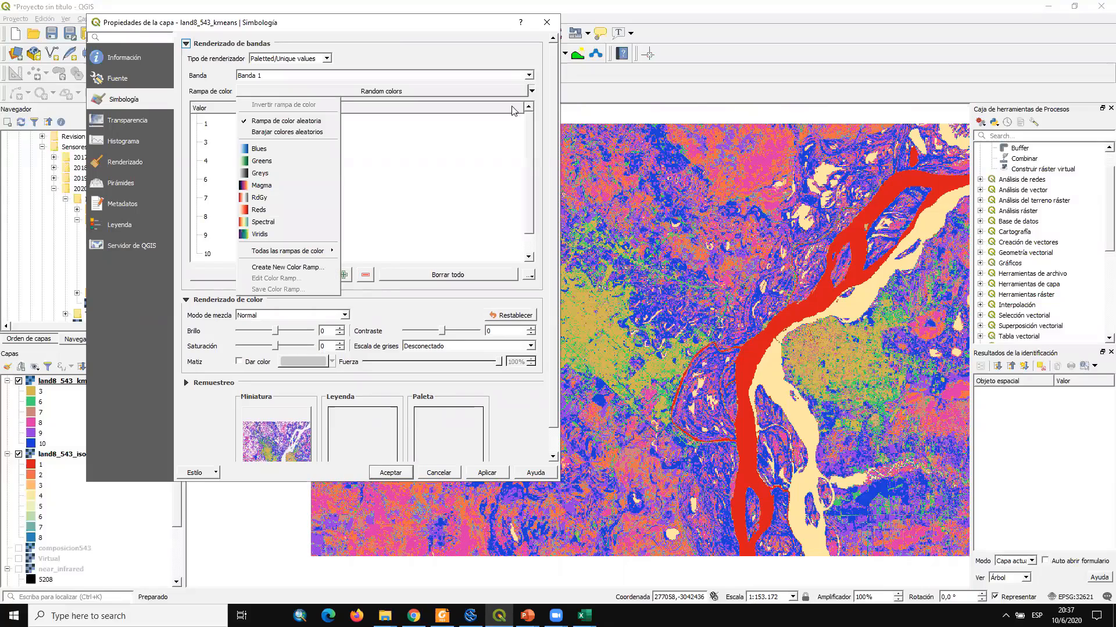
click(286, 186)
click(491, 475)
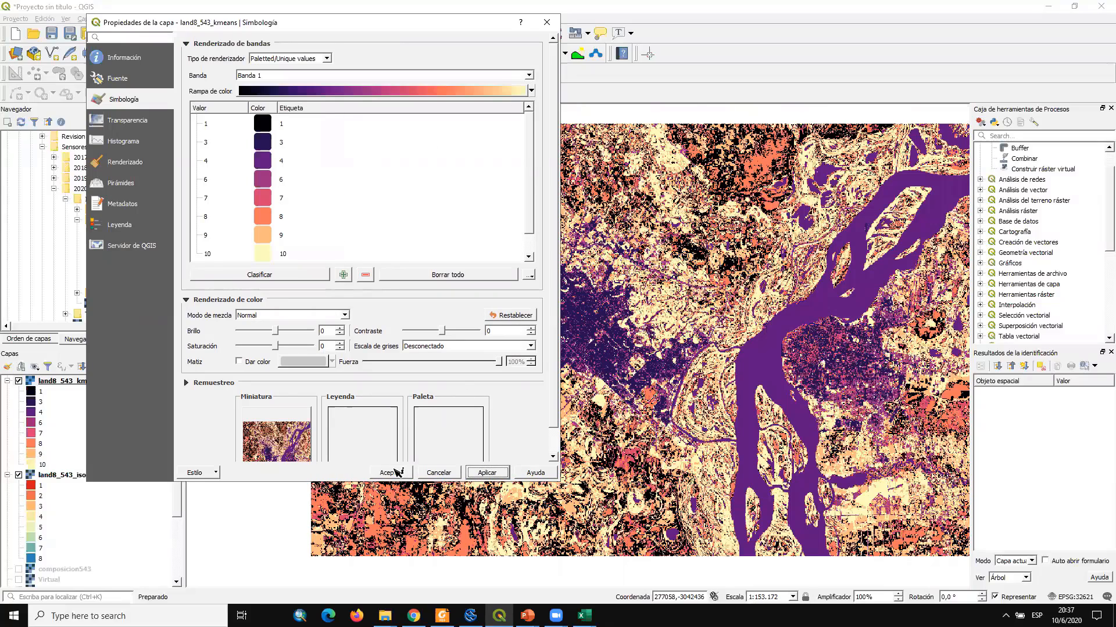
click(388, 472)
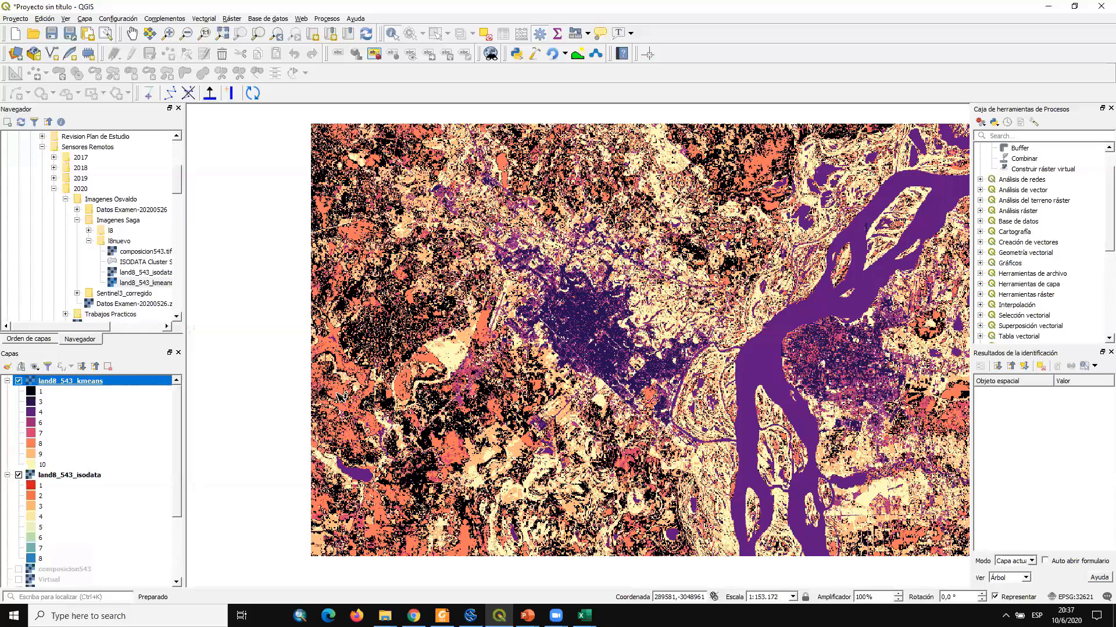
Compare the recoloured K-Means classes with the ISODATA classes by repeatedly toggling land8_543_kmeans over land8_543_isodata
click(18, 381)
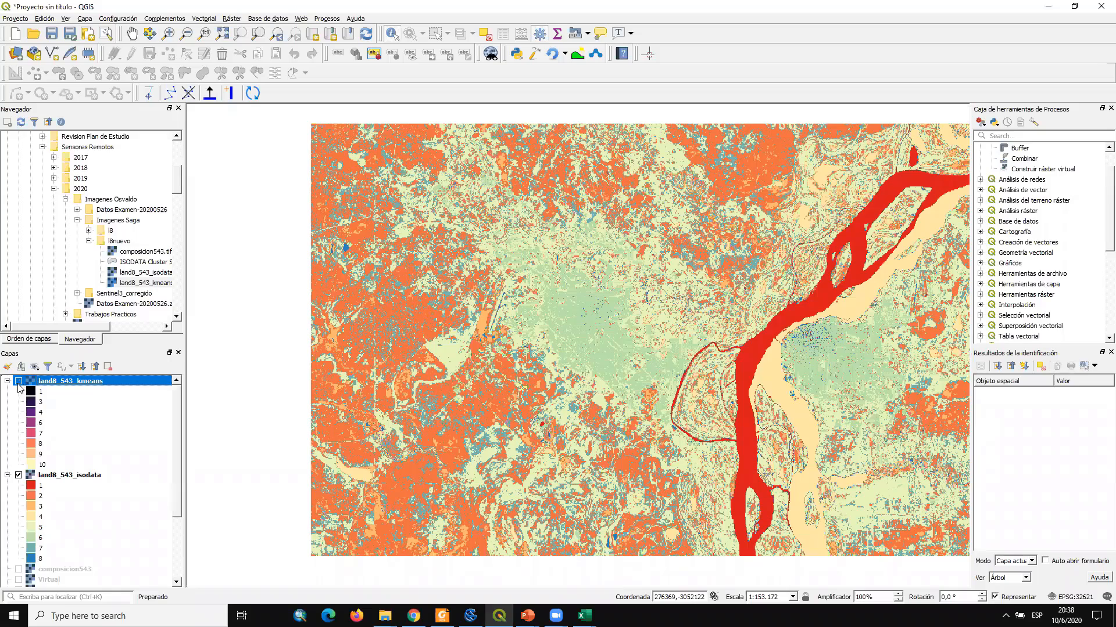
click(18, 382)
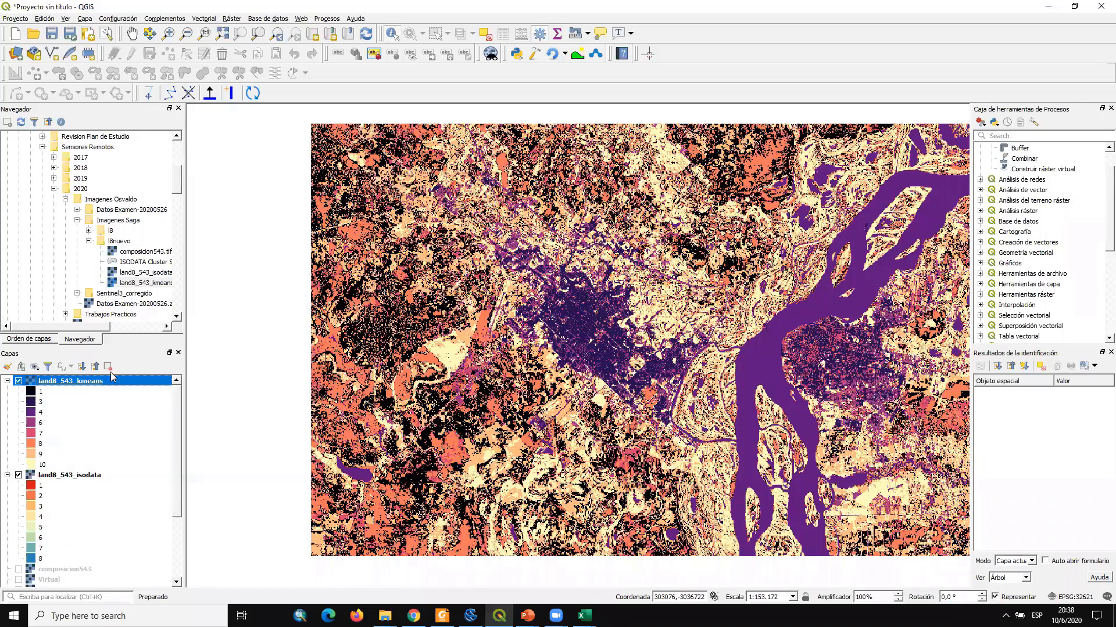
click(30, 406)
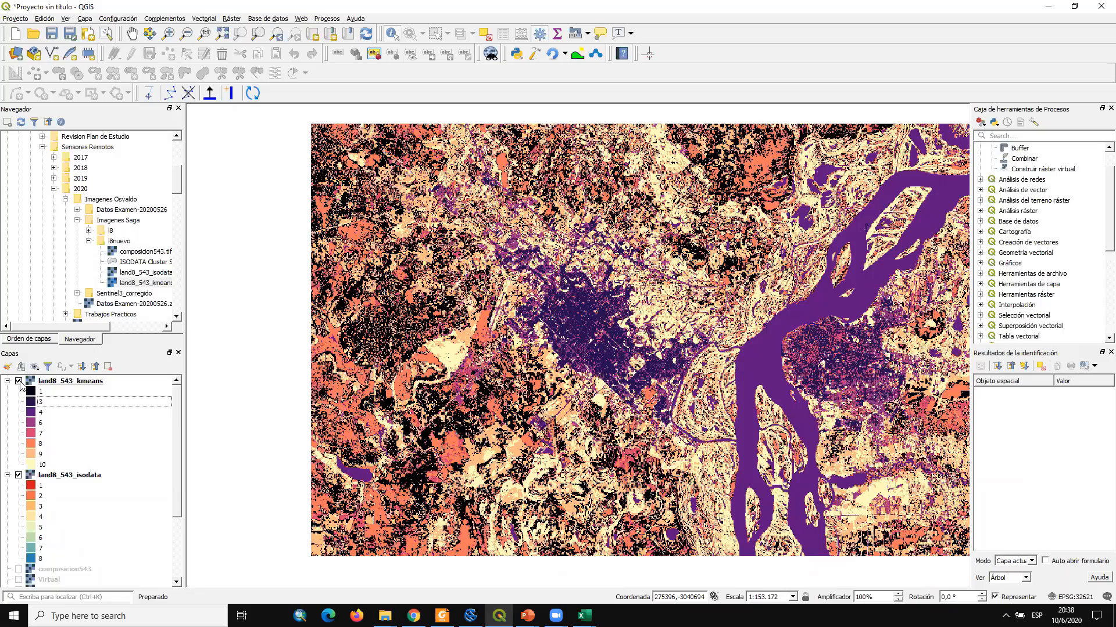
click(19, 382)
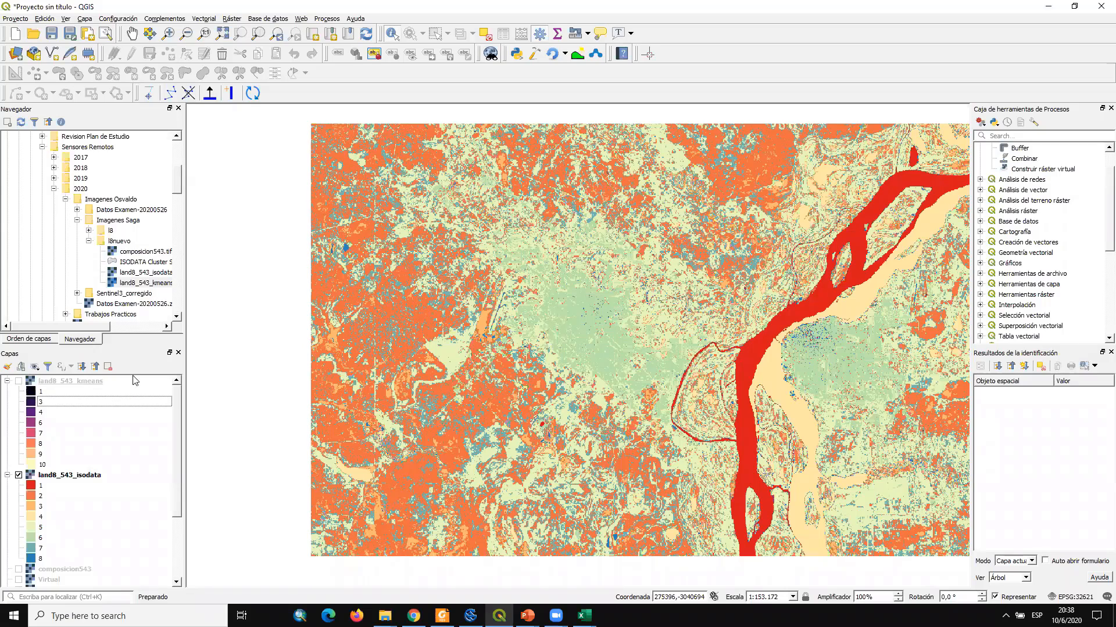
click(19, 382)
click(19, 382)
click(19, 382)
click(19, 382)
click(20, 382)
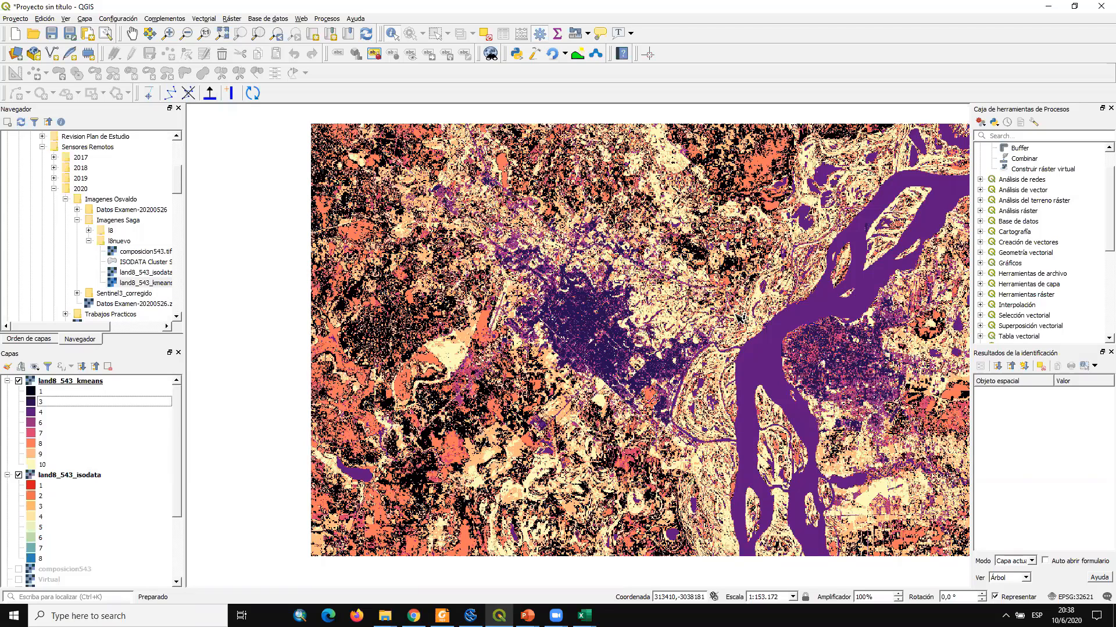
Fit the image area in the map, hide both classified layers and show only the Virtual layer
scroll(887, 350, down, 1)
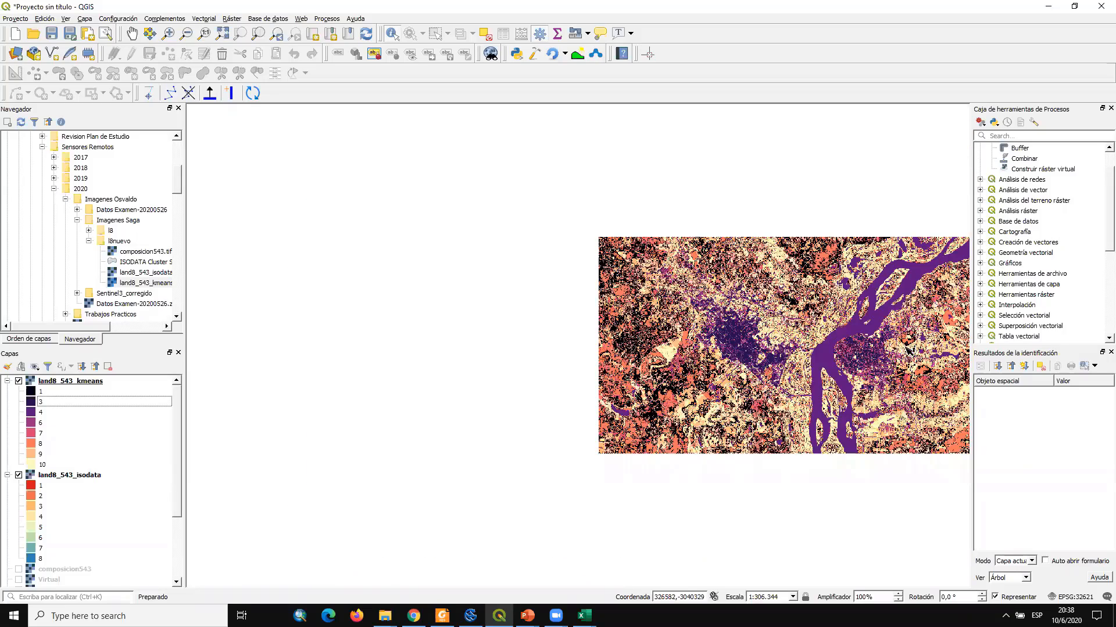
scroll(906, 350, up, 1)
scroll(753, 370, up, 1)
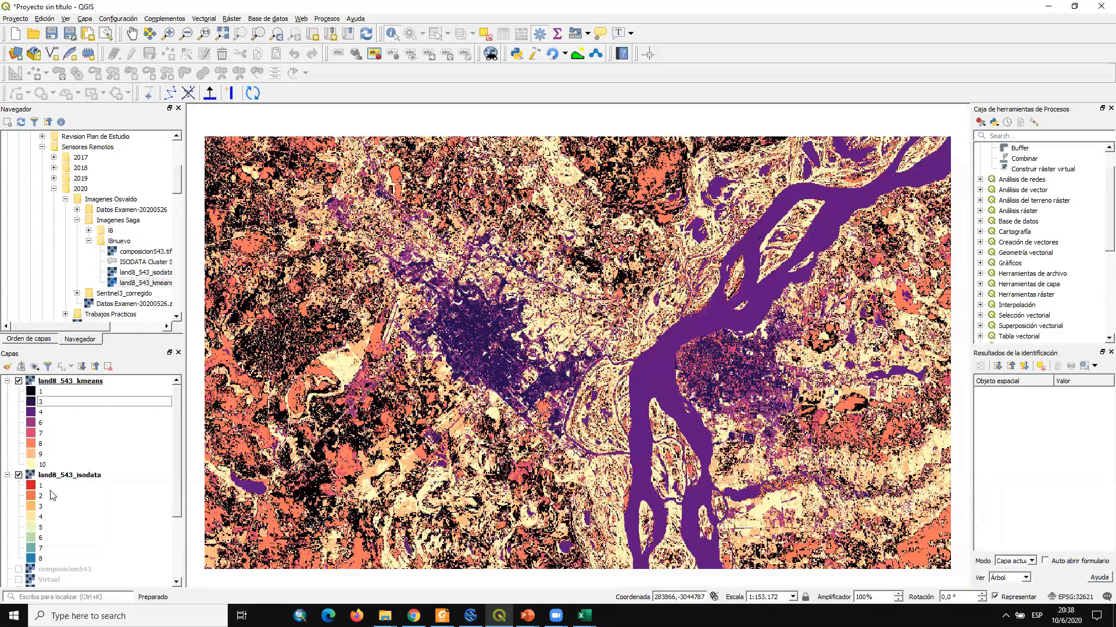
scroll(23, 549, down, 1)
click(19, 538)
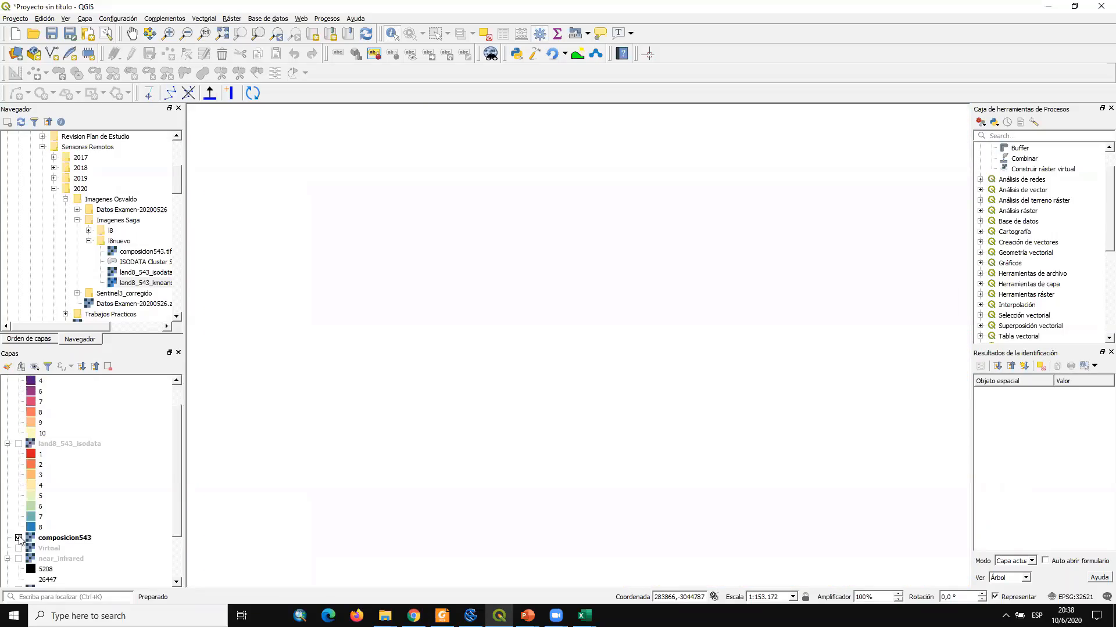
click(19, 549)
click(19, 538)
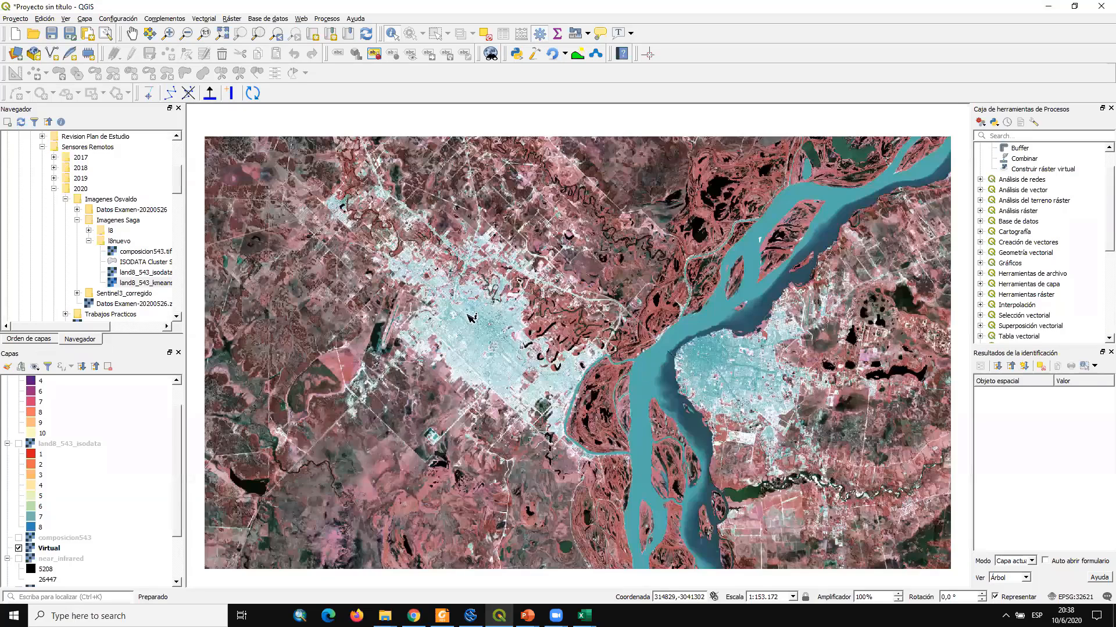
Compare the ISODATA classes with the Virtual image over the urban area by toggling land8_543_isodata
scroll(588, 369, up, 1)
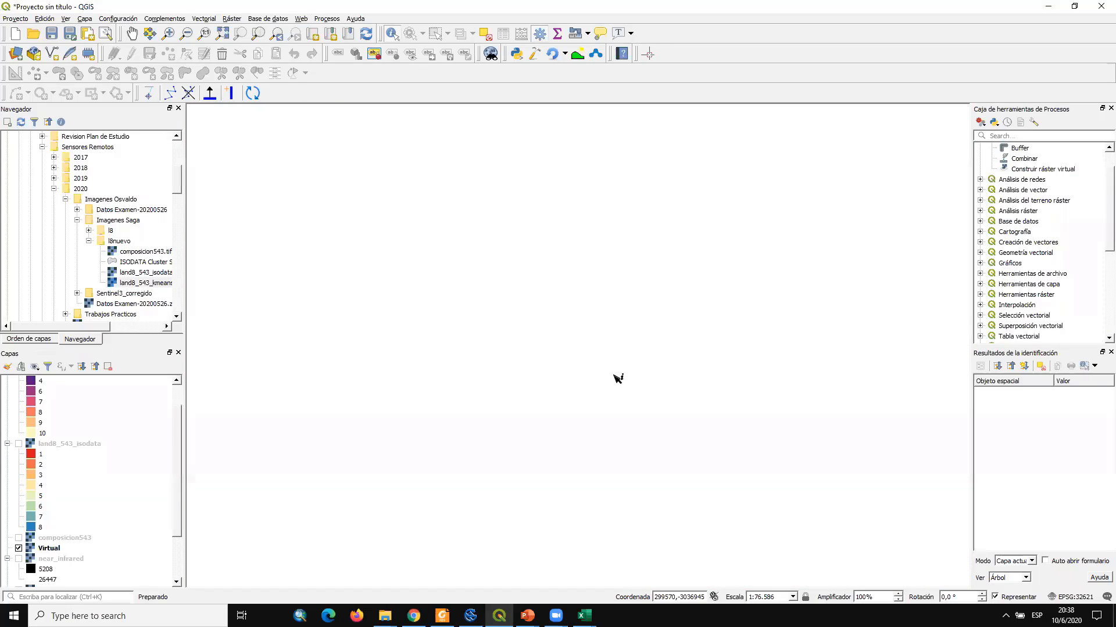
scroll(893, 515, up, 1)
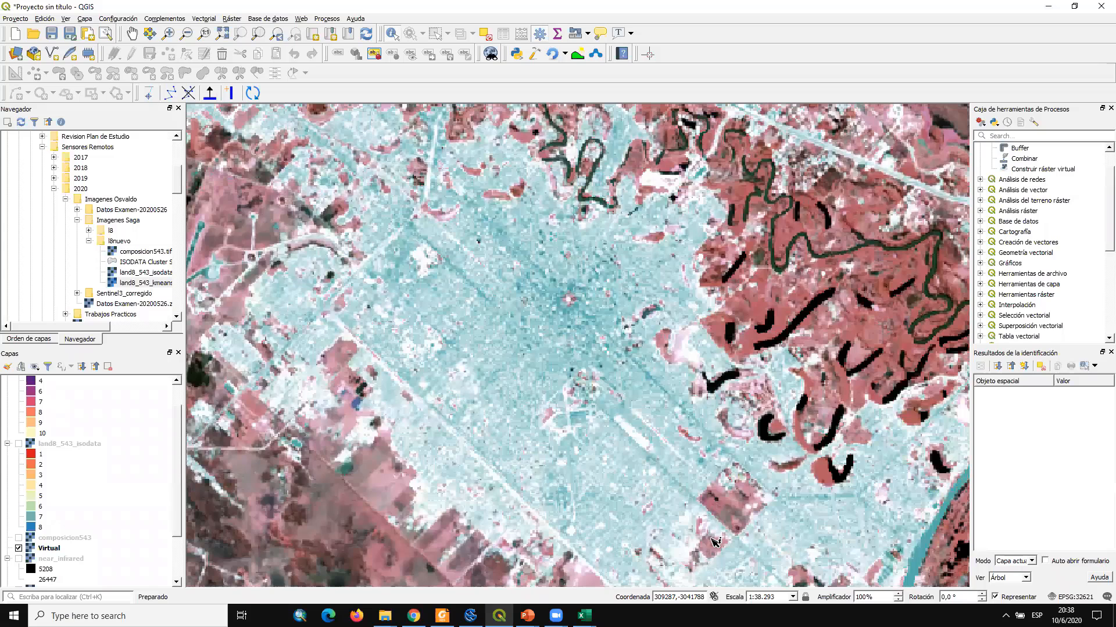
scroll(712, 539, up, 2)
scroll(587, 442, down, 1)
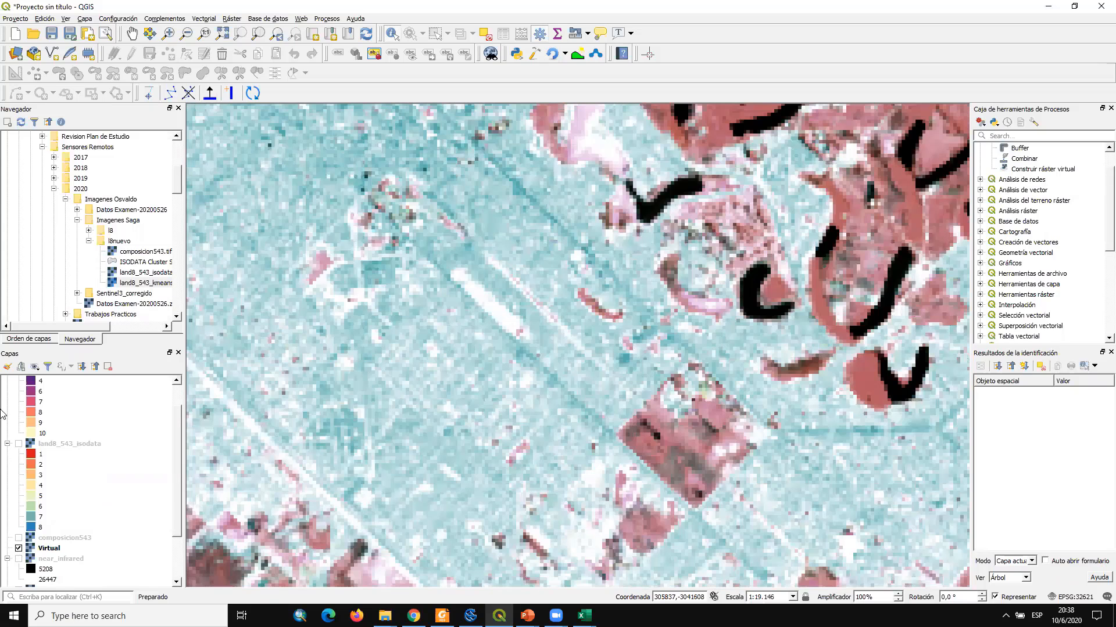
click(18, 444)
click(19, 444)
click(18, 443)
click(18, 444)
Compare ISODATA with the Virtual image around the reddish square plot in the city, leaving land8_543_isodata shown with its legend collapsed
scroll(629, 498, up, 1)
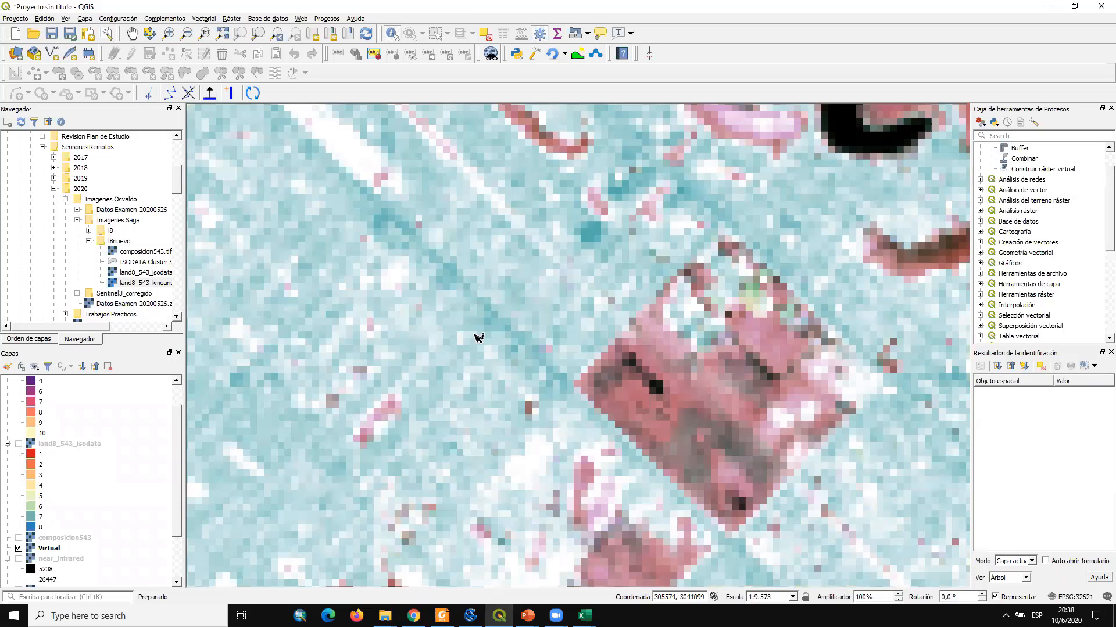
click(18, 444)
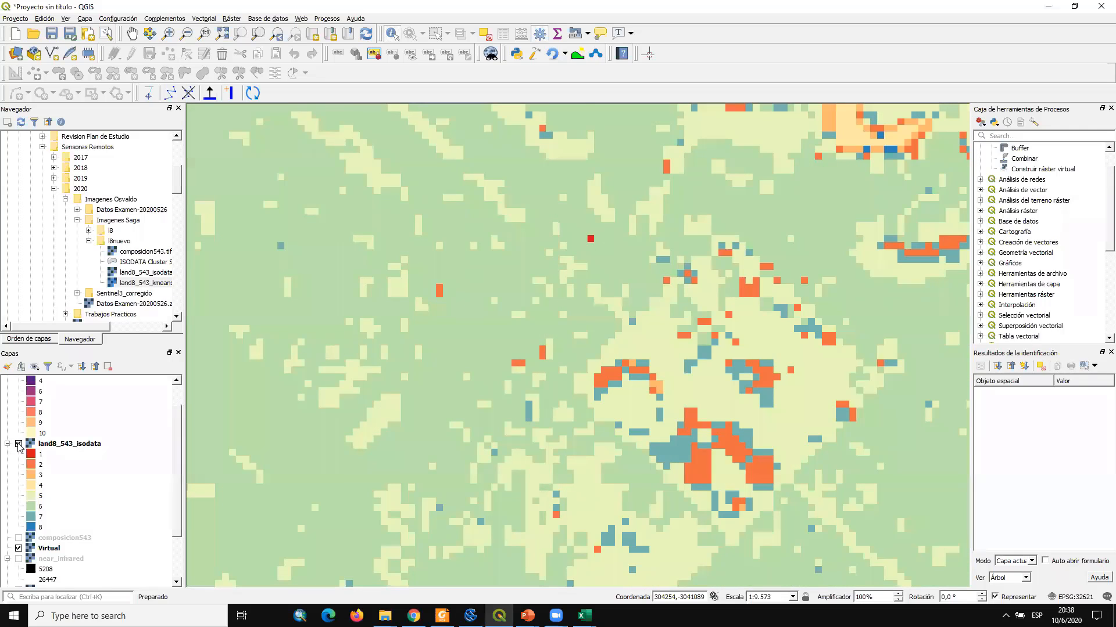
click(18, 444)
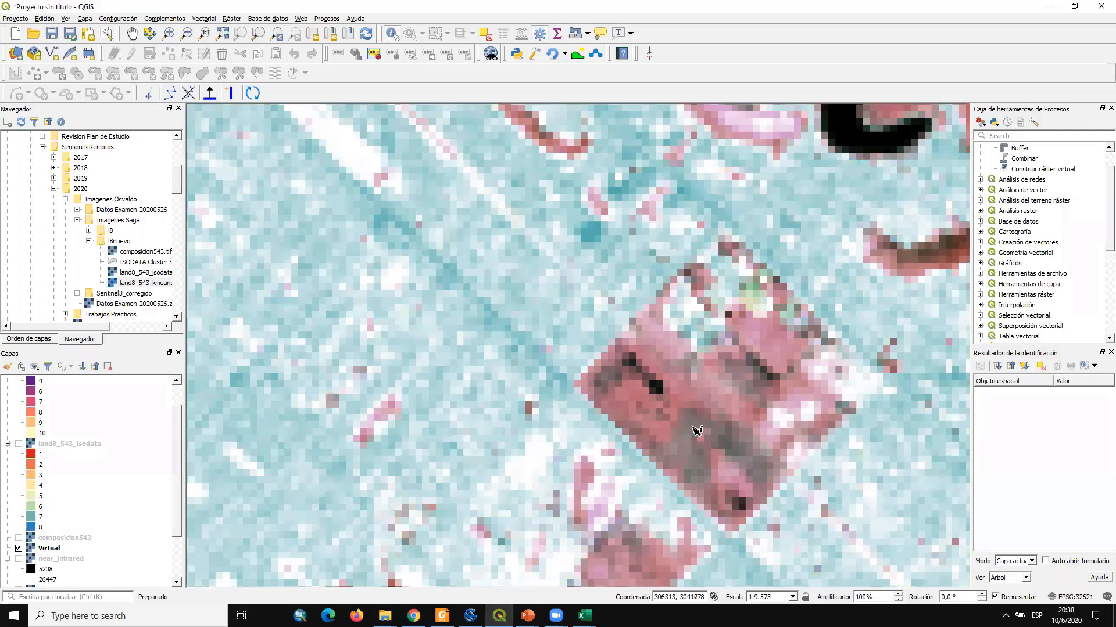
click(19, 443)
click(19, 444)
click(19, 444)
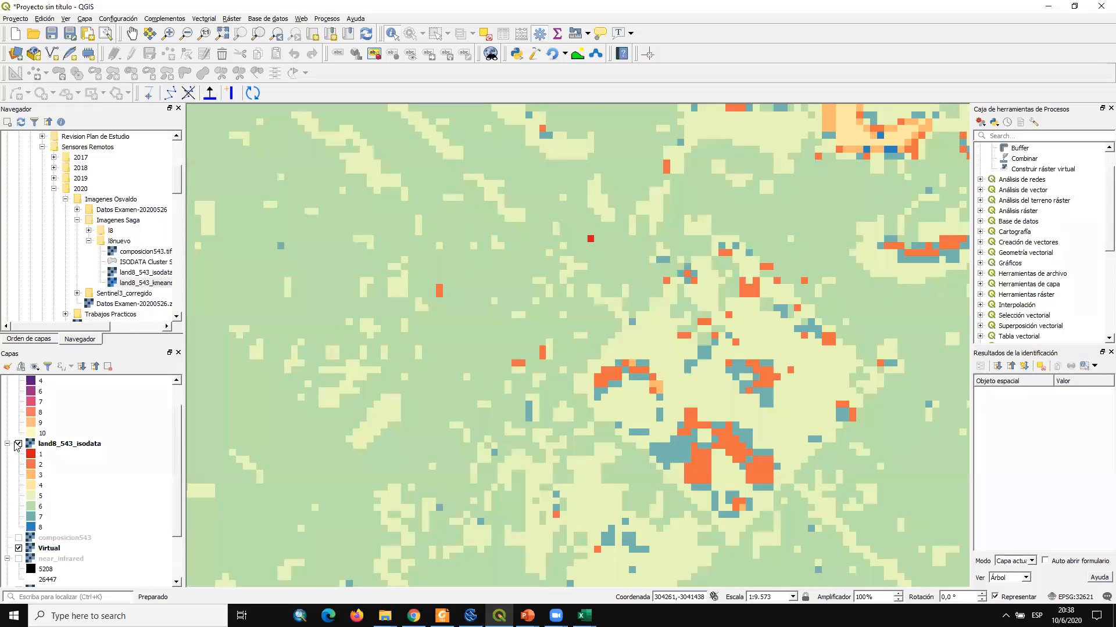
click(9, 444)
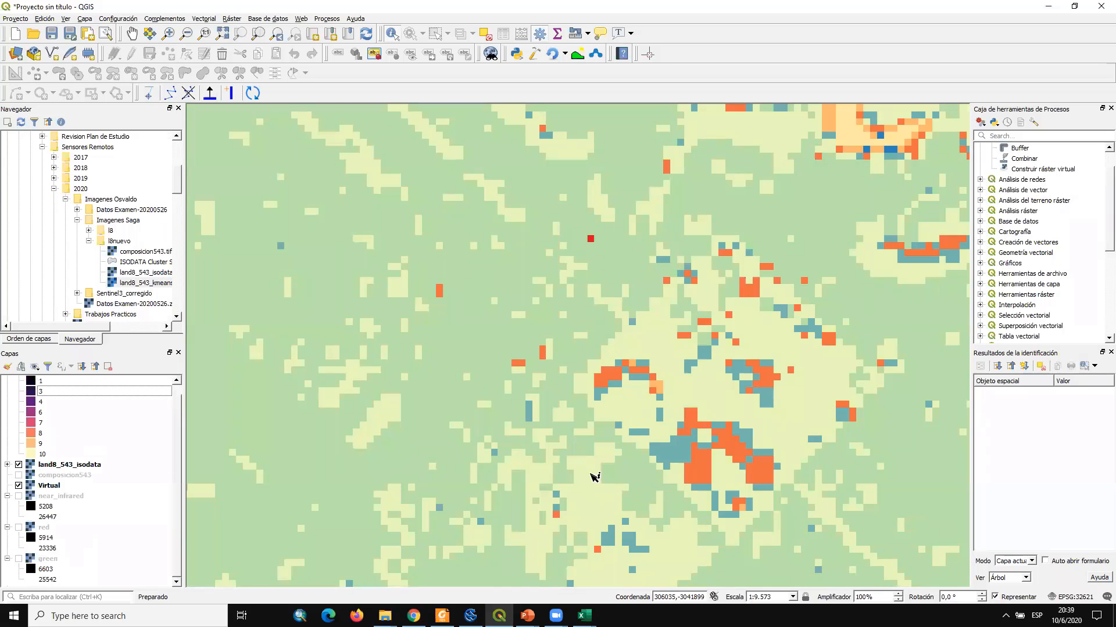
scroll(581, 381, down, 3)
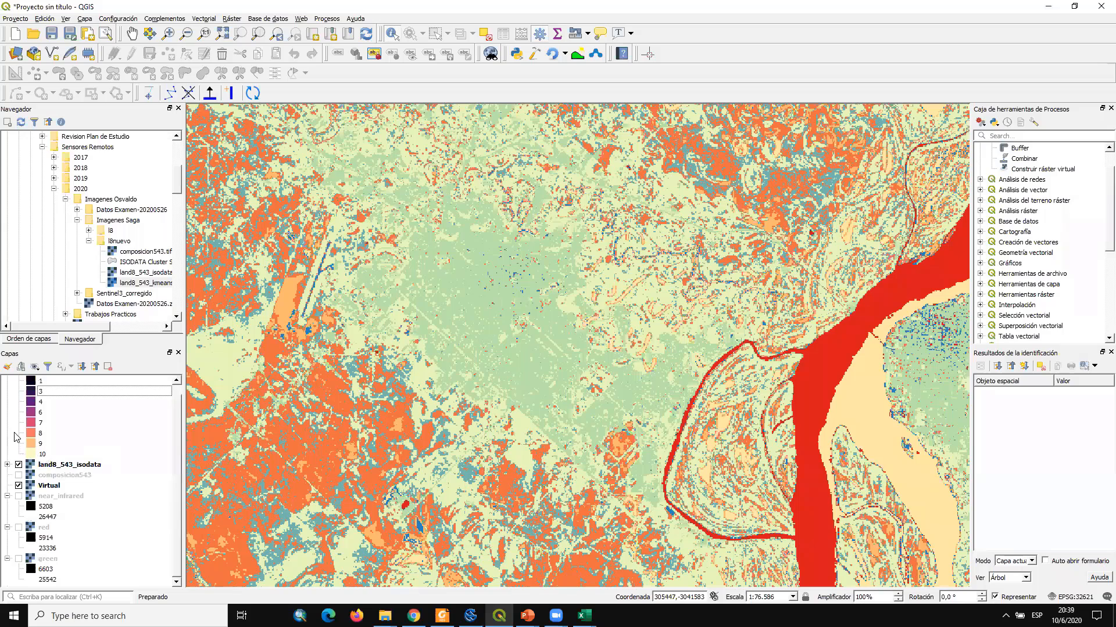
Hide land8_543_isodata and show land8_543_kmeans over the Virtual image in the southern part of the city
scroll(18, 436, up, 1)
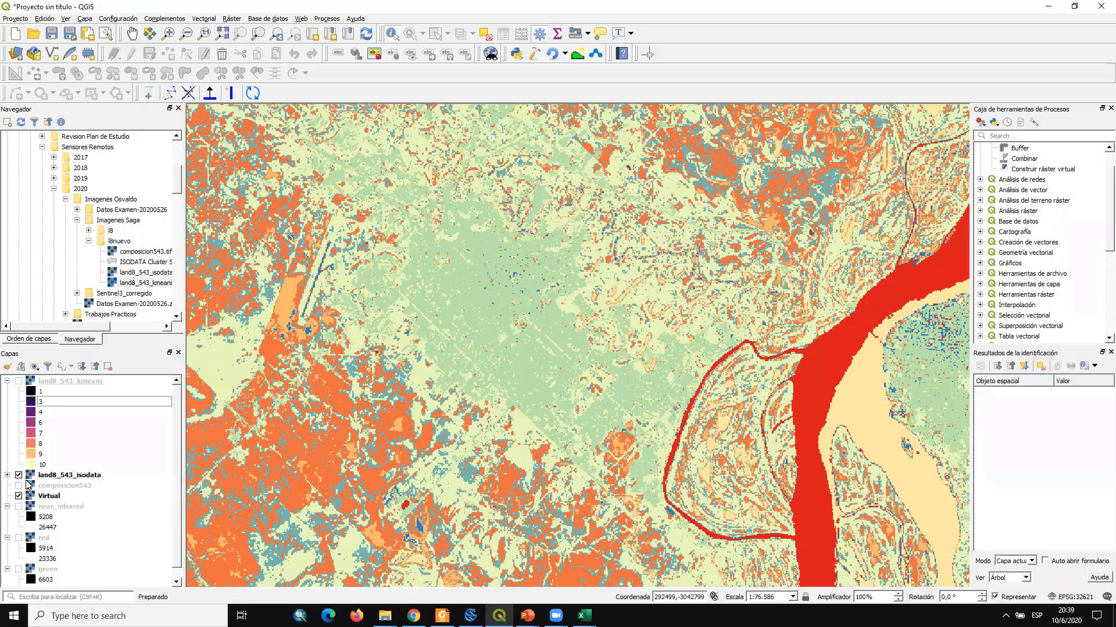
click(18, 475)
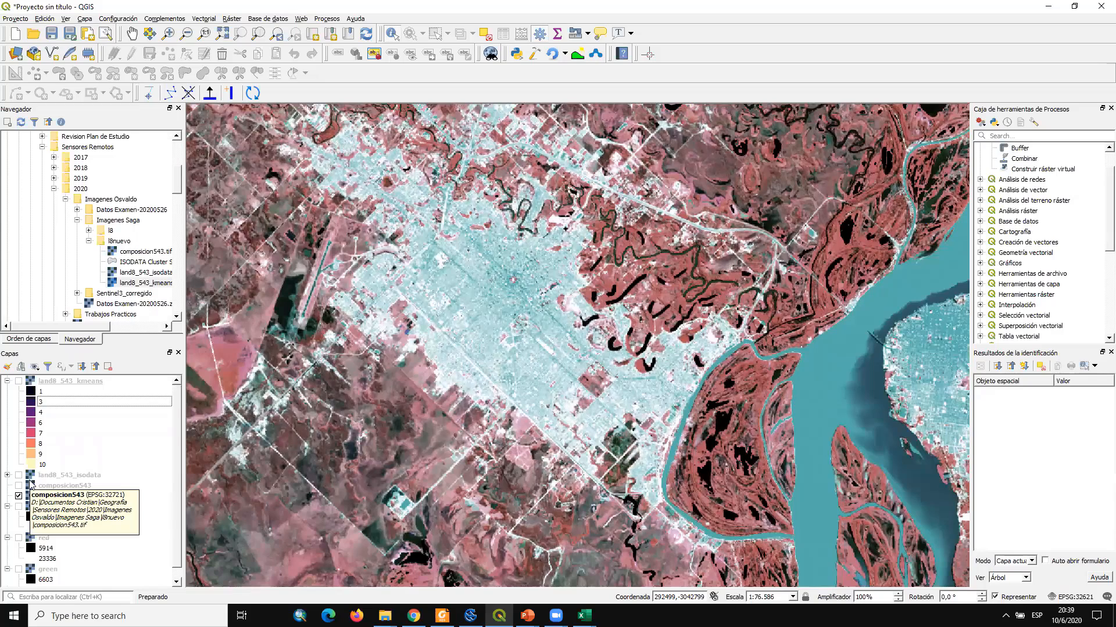
scroll(570, 323, down, 1)
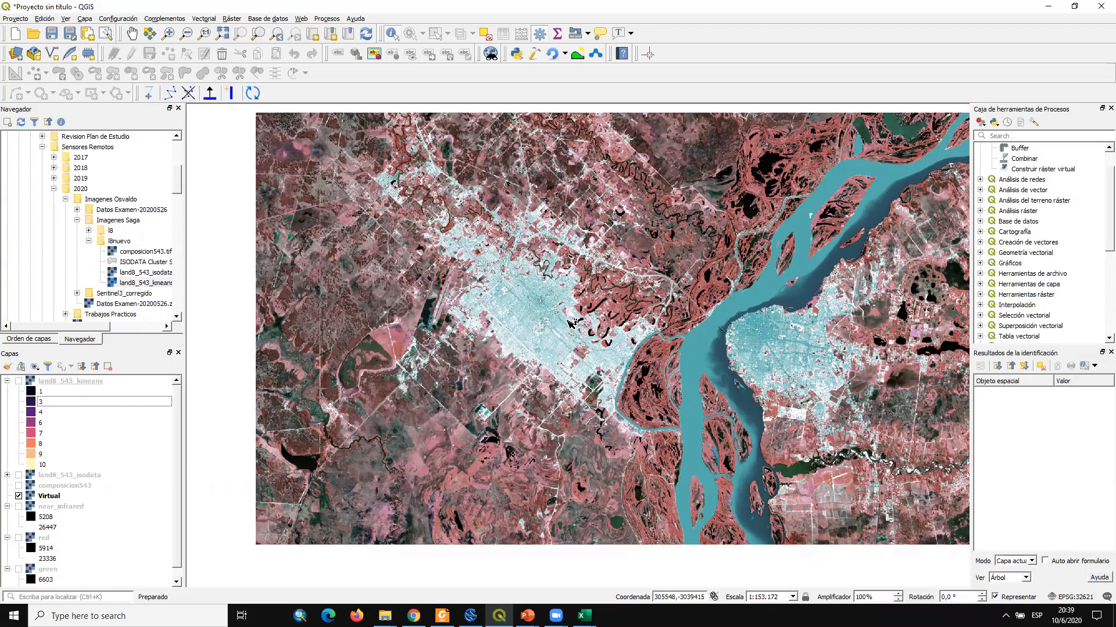
click(19, 381)
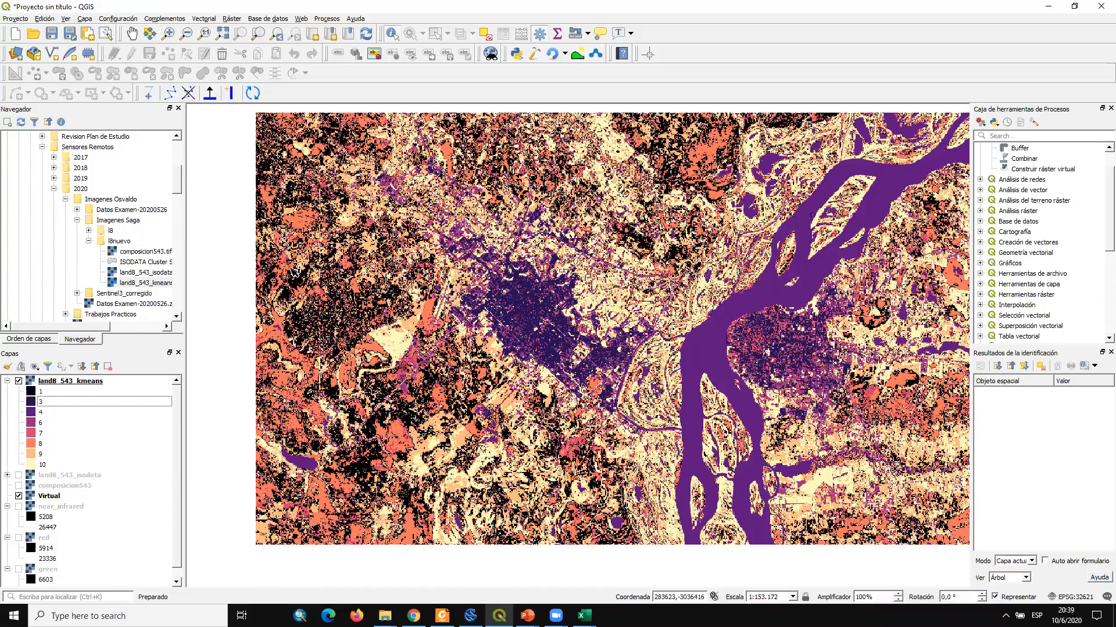
scroll(574, 373, up, 2)
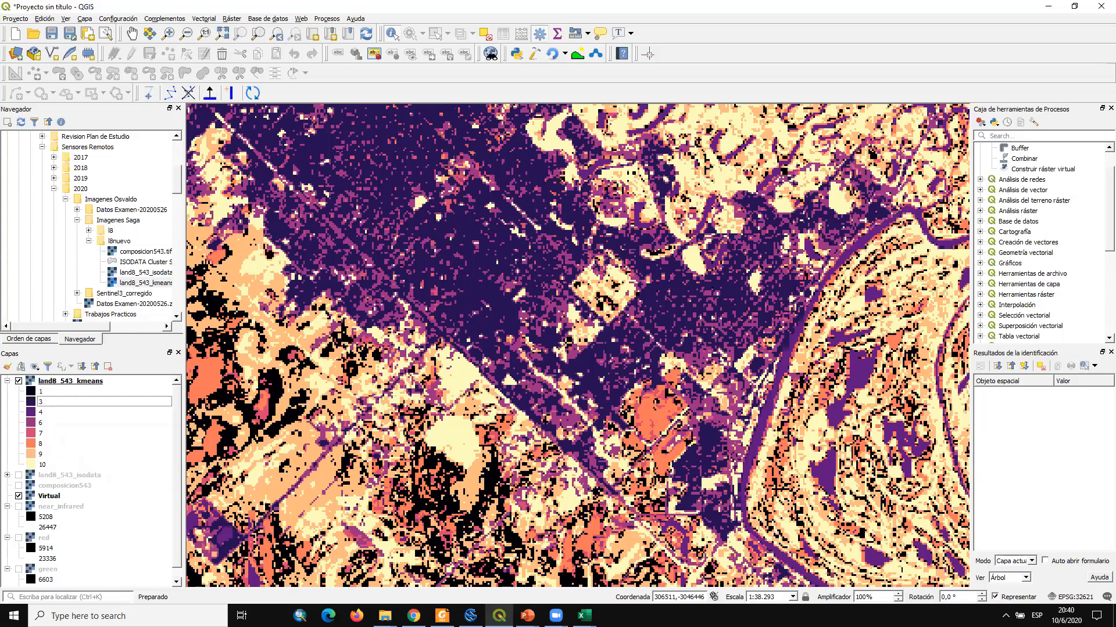
Switch to SAGA, enlarge the ISODATA Cluster Statistics table and compare its records with the K-Means Cluster Analysis table
click(470, 616)
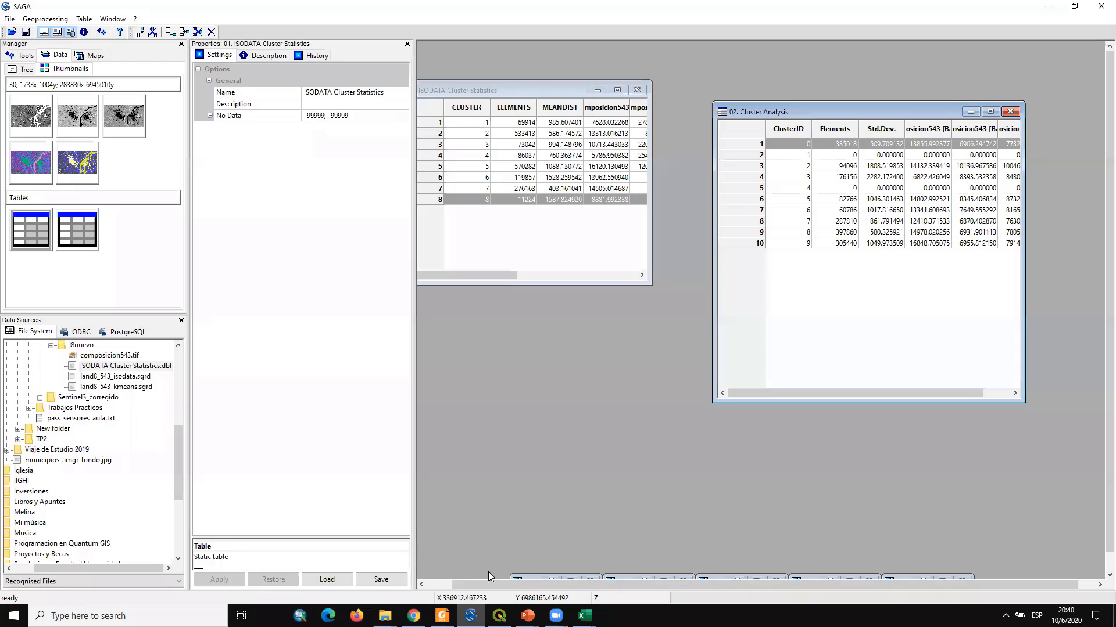
click(651, 284)
drag(651, 284, 686, 335)
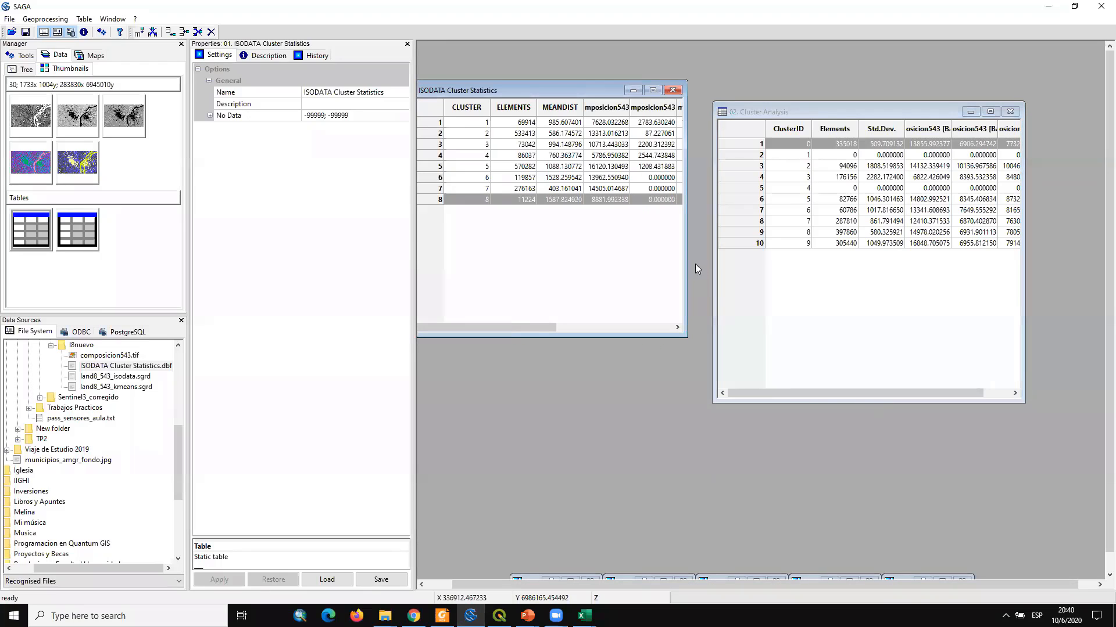
click(521, 220)
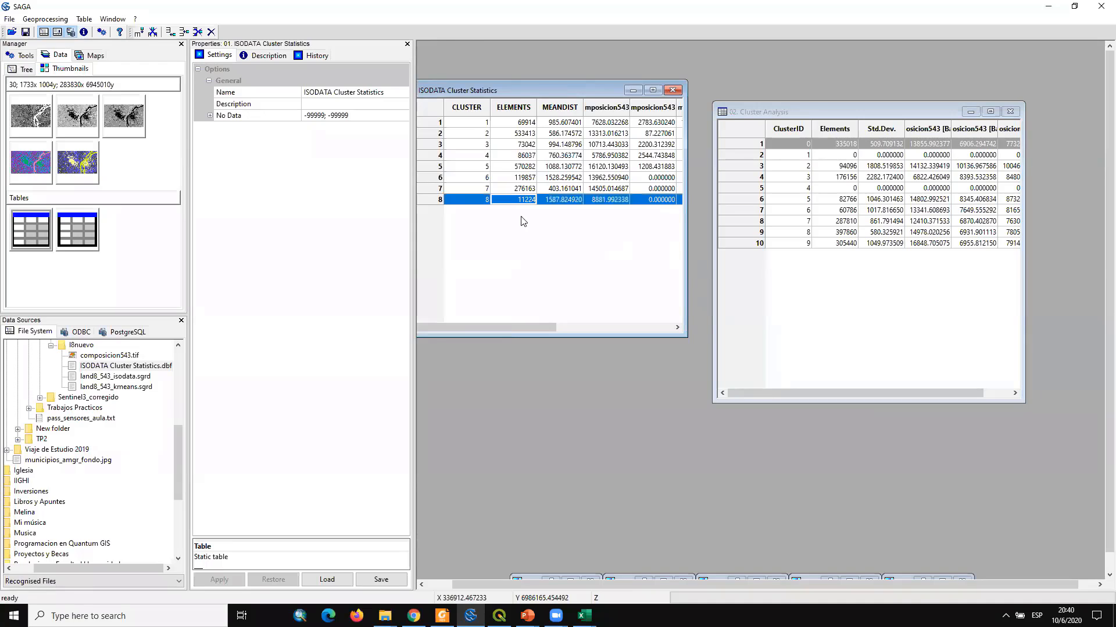
click(862, 266)
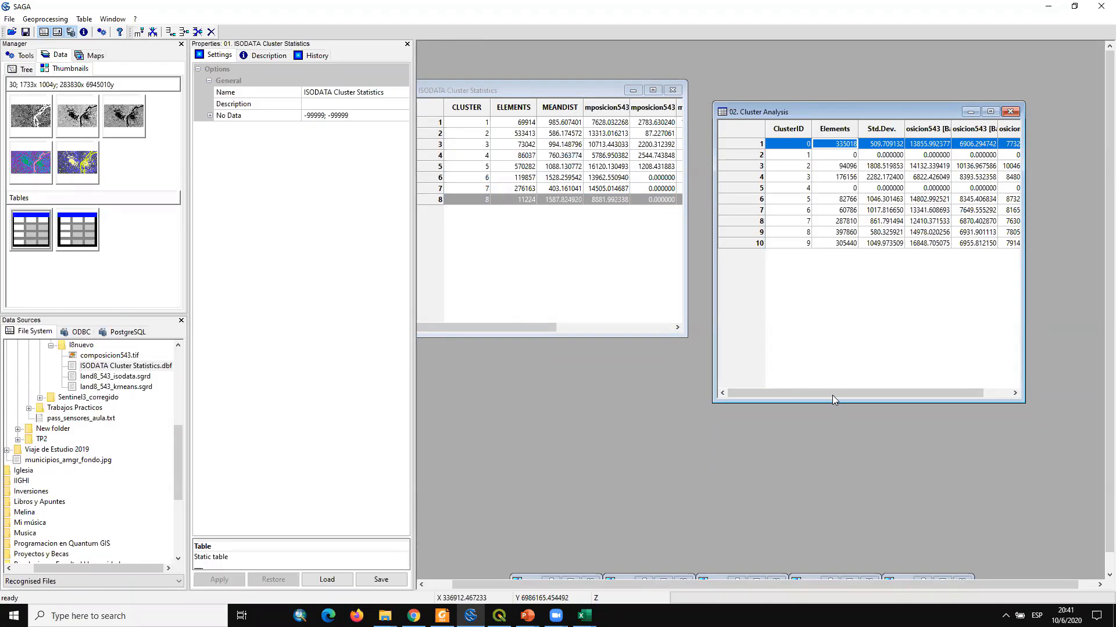
drag(832, 395, 791, 392)
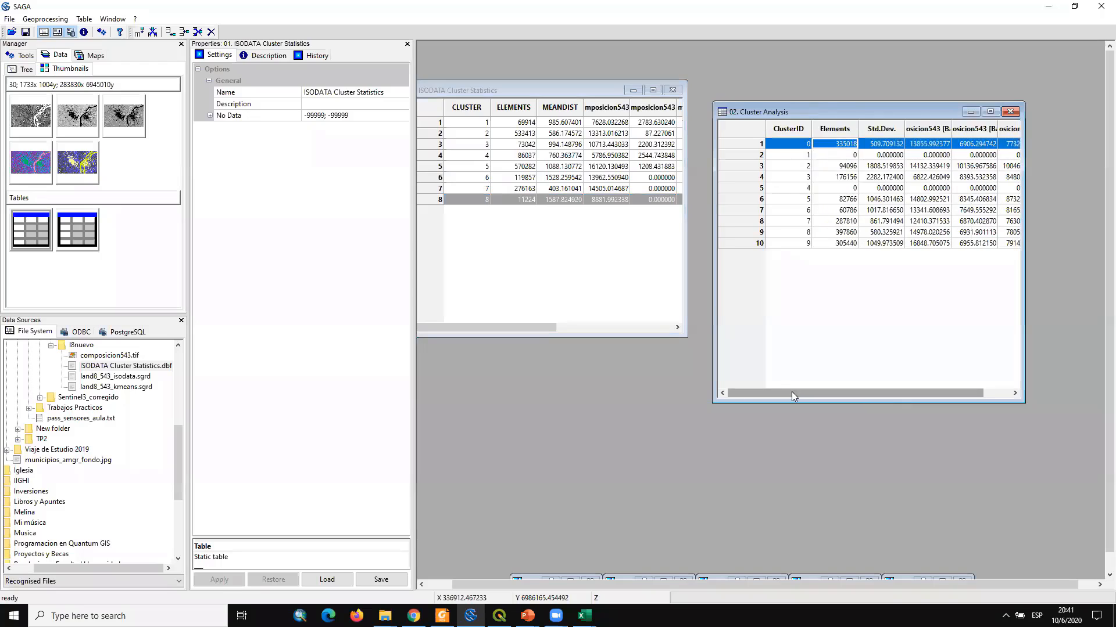
click(798, 149)
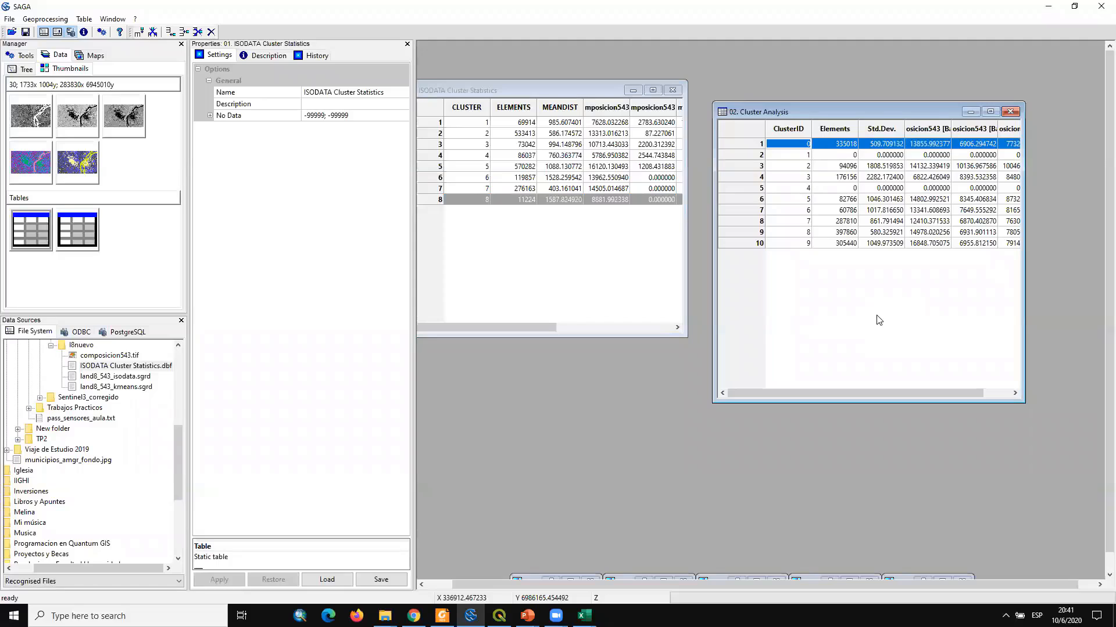
click(836, 221)
Return to QGIS and identify the land8_543_kmeans class values of two neighbouring pixels at the northern edge of the city
click(499, 616)
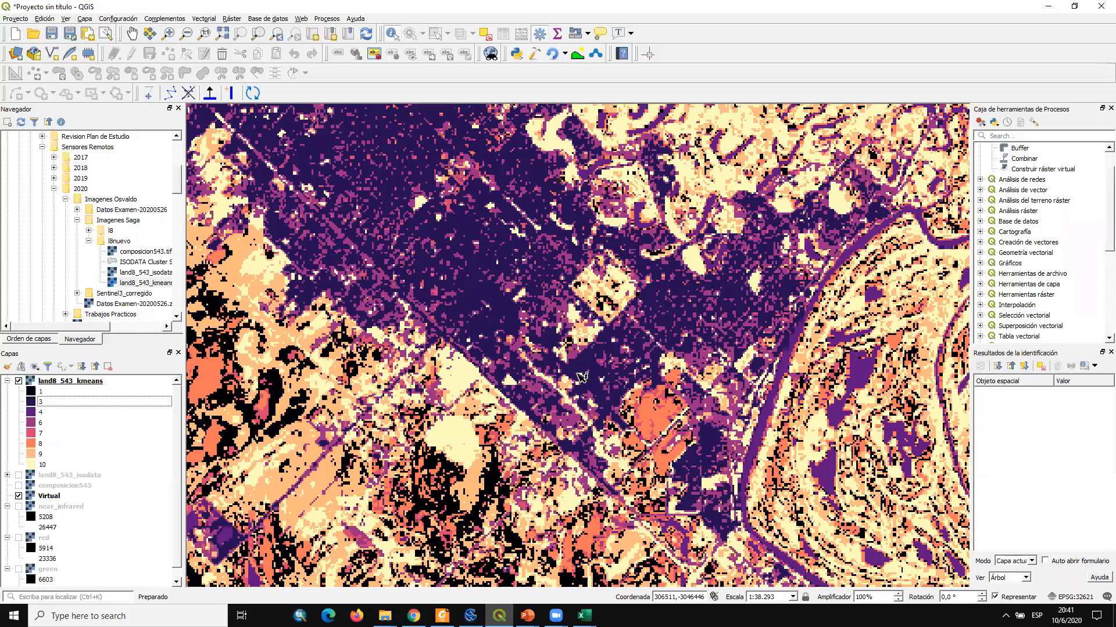
scroll(582, 379, down, 1)
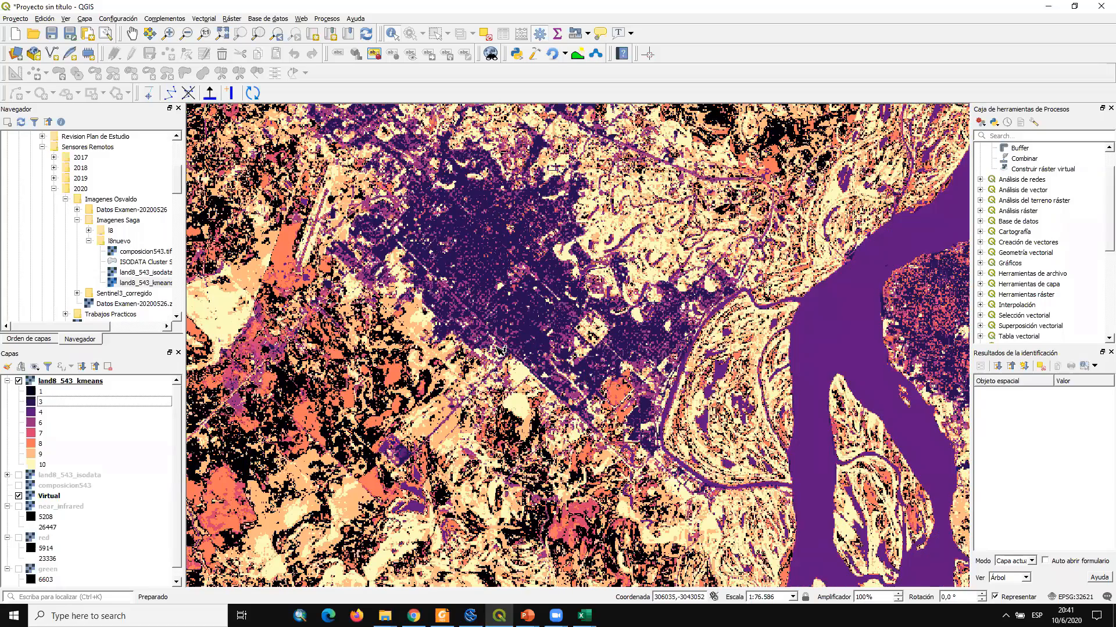
scroll(501, 351, down, 2)
scroll(500, 350, up, 2)
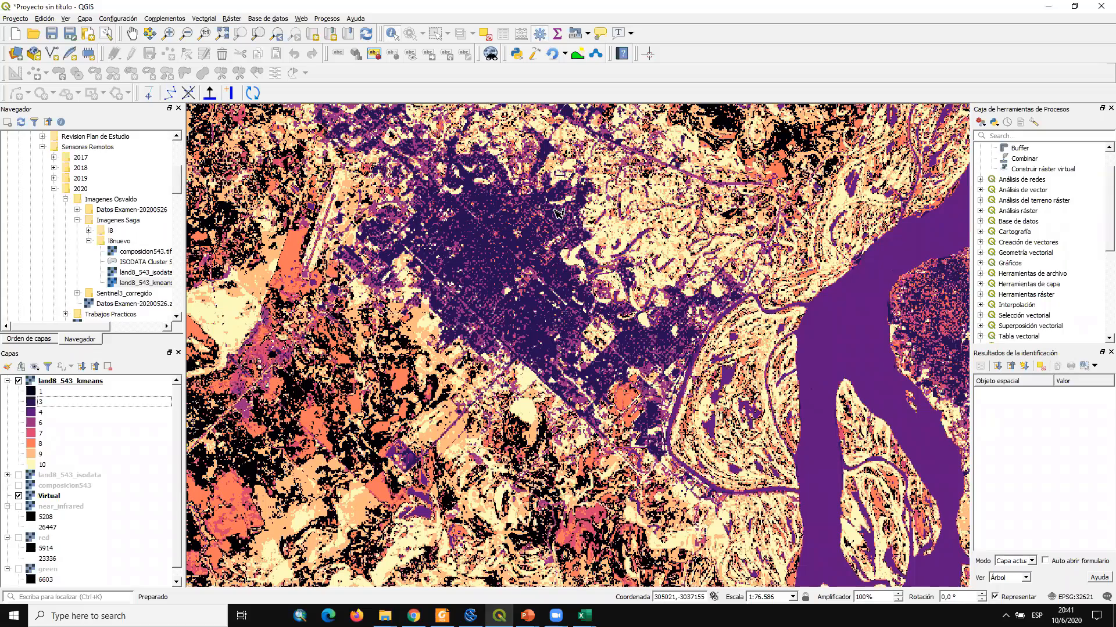
scroll(509, 199, down, 1)
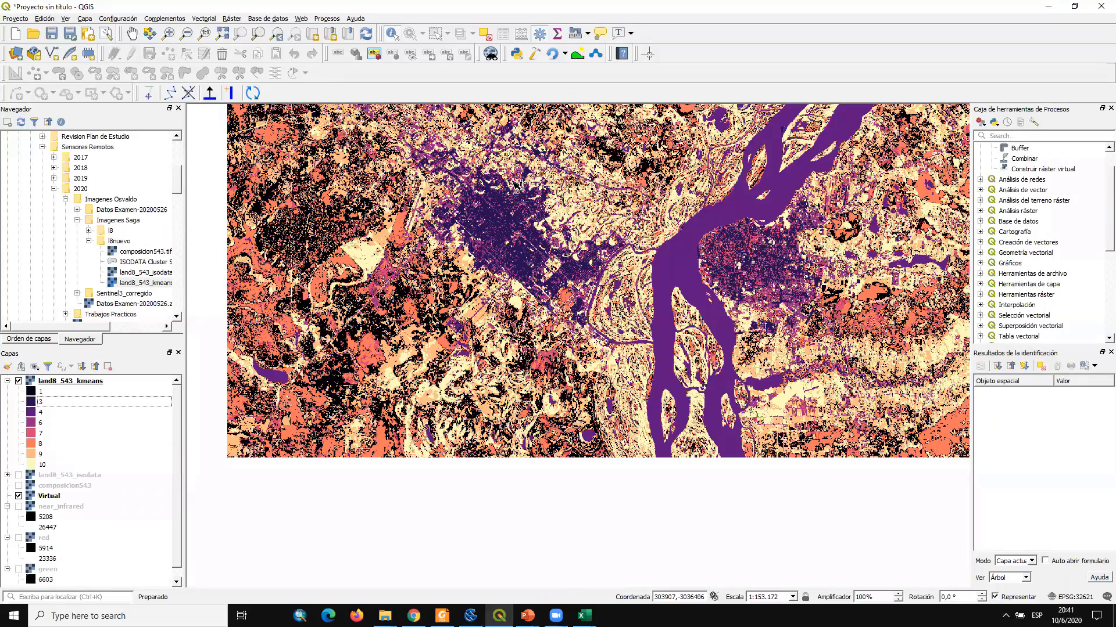
scroll(506, 201, up, 4)
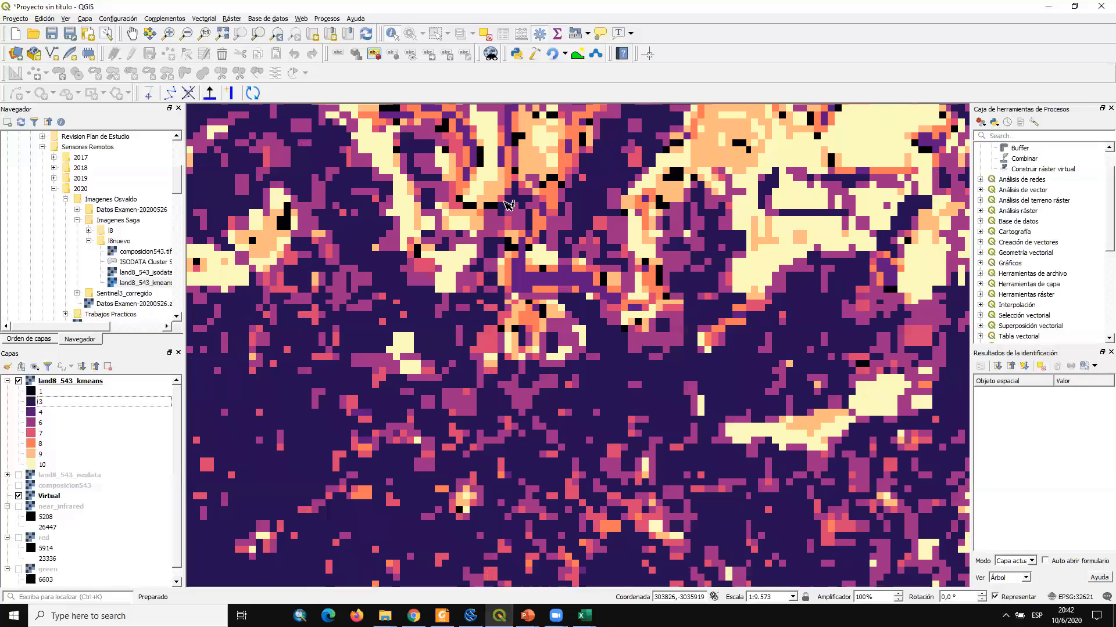
scroll(505, 201, down, 1)
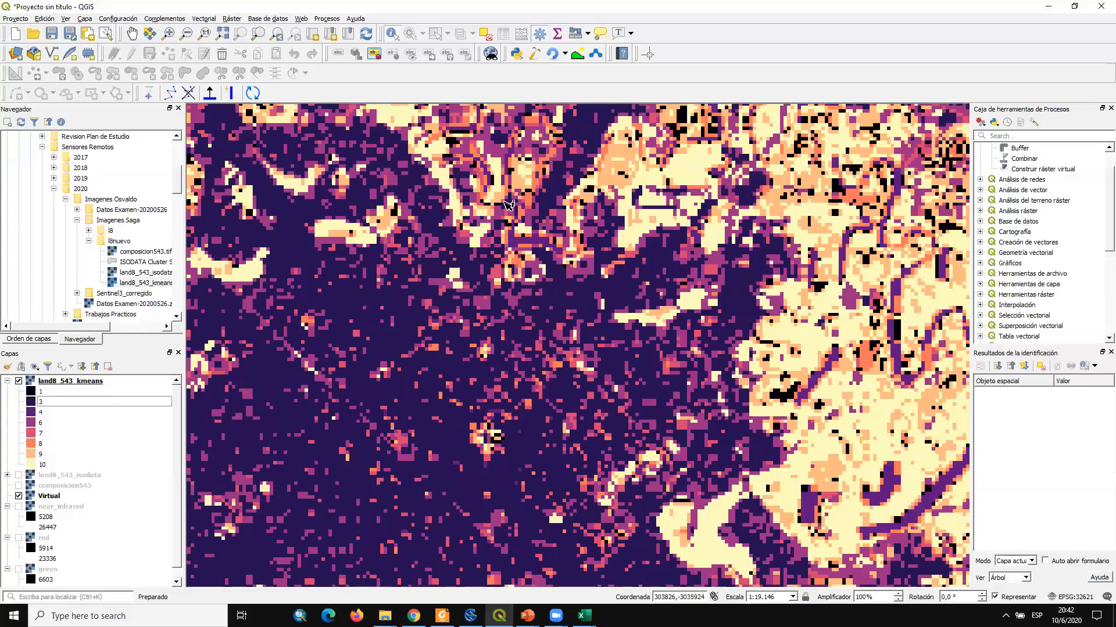
click(445, 243)
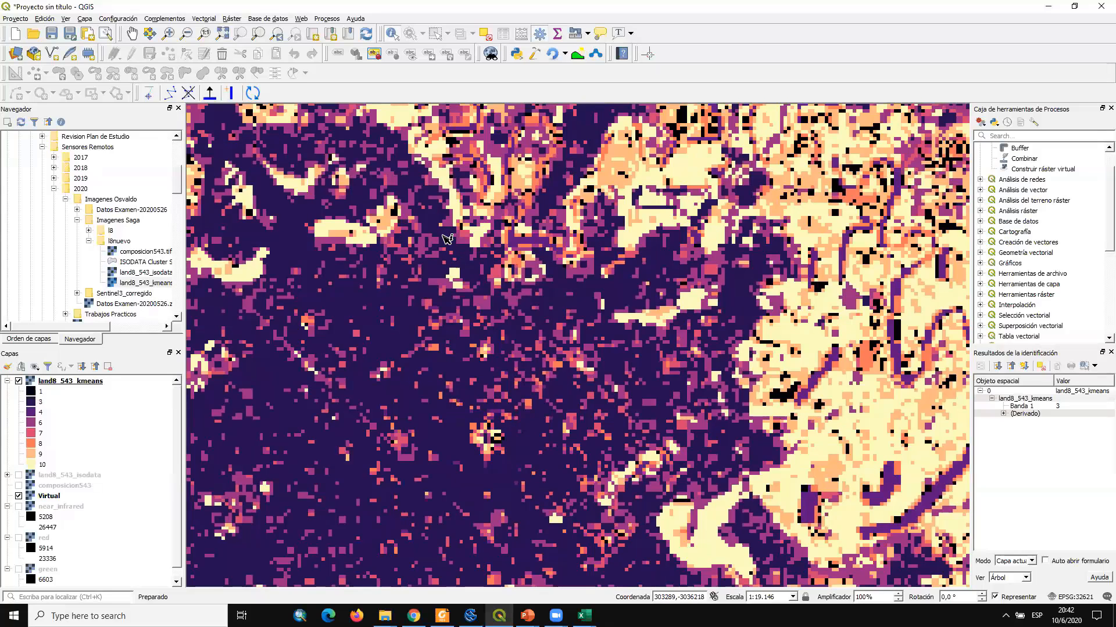
click(1055, 407)
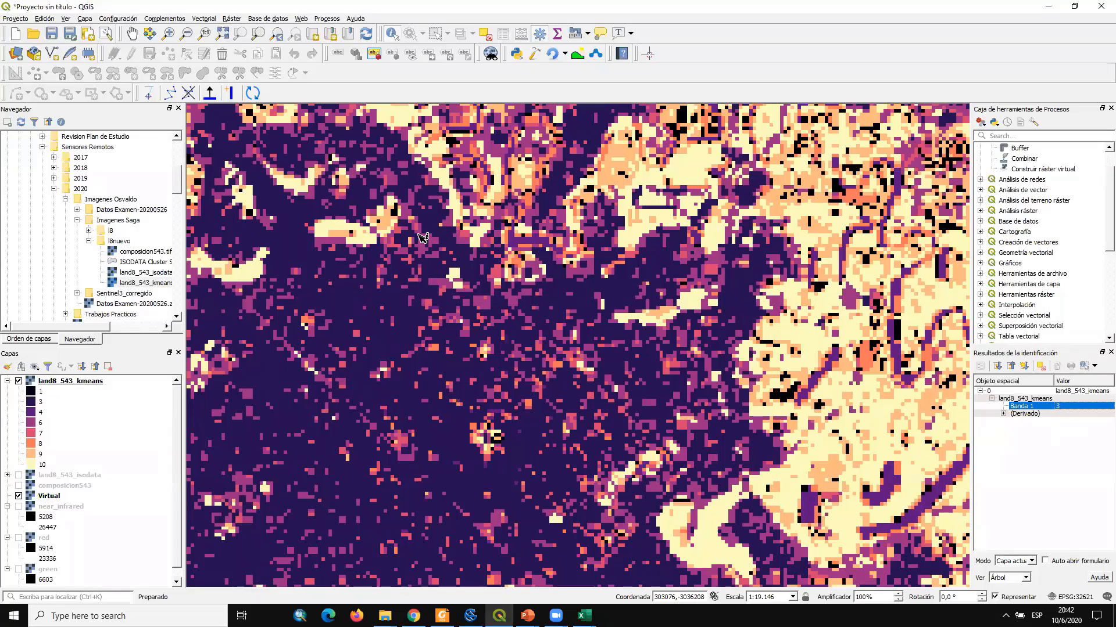
click(421, 236)
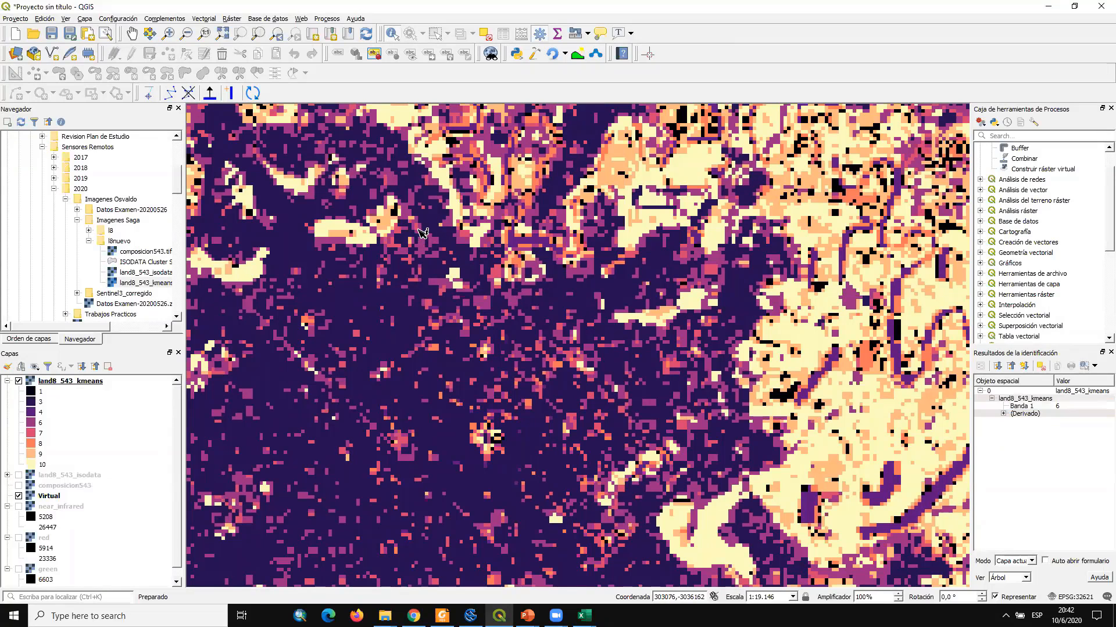
click(1056, 407)
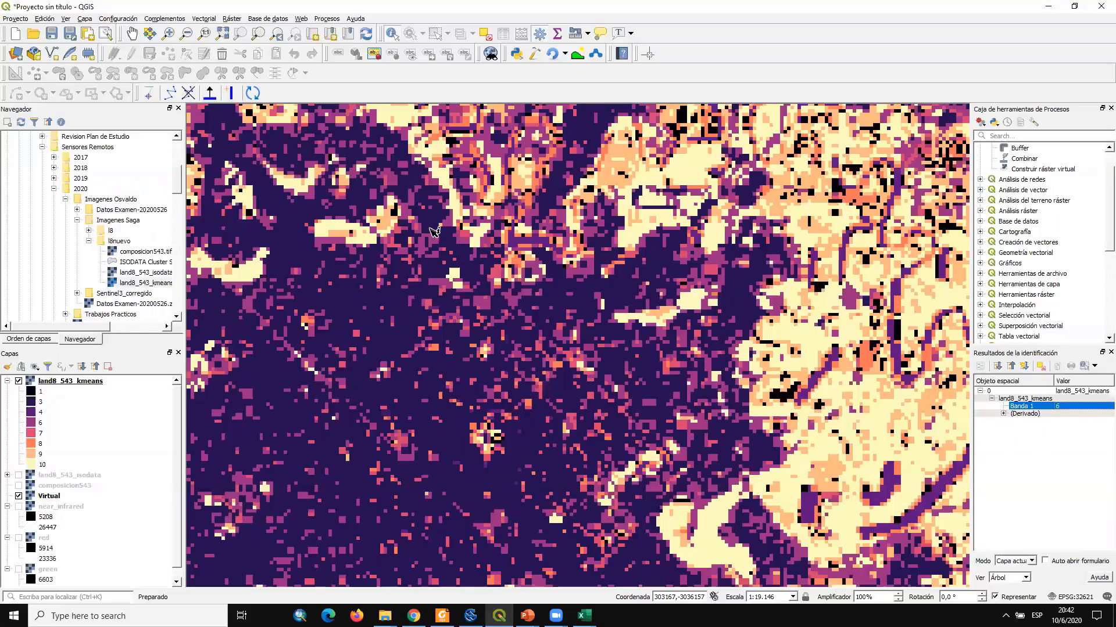
Compare the K-Means classes with the Virtual image at pixel level by repeatedly toggling land8_543_kmeans
click(19, 381)
click(19, 381)
scroll(418, 349, down, 2)
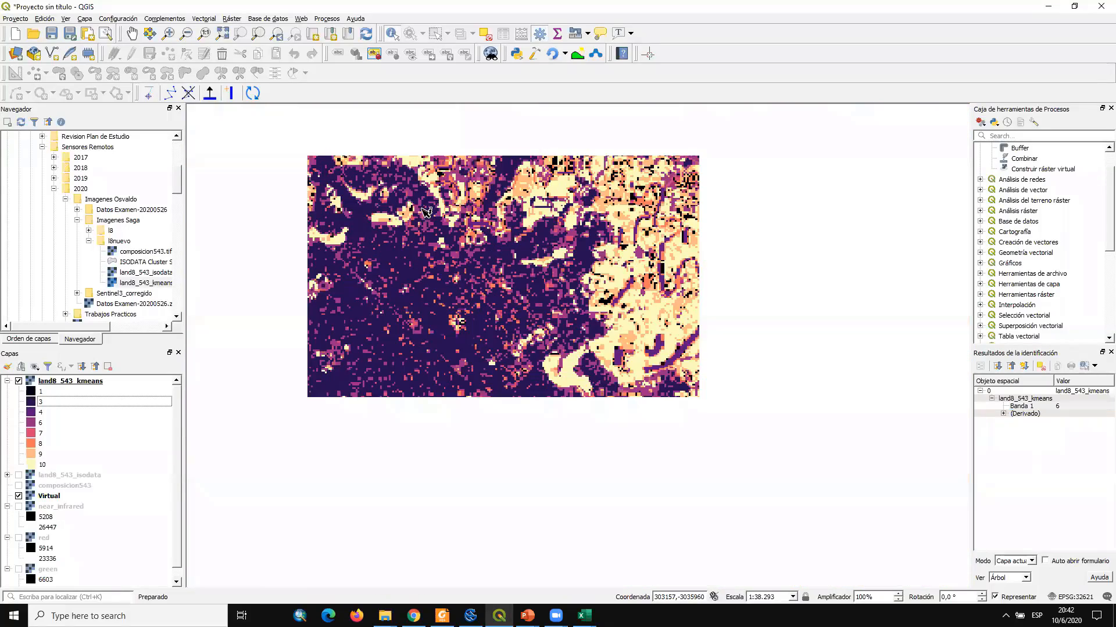
scroll(513, 396, up, 5)
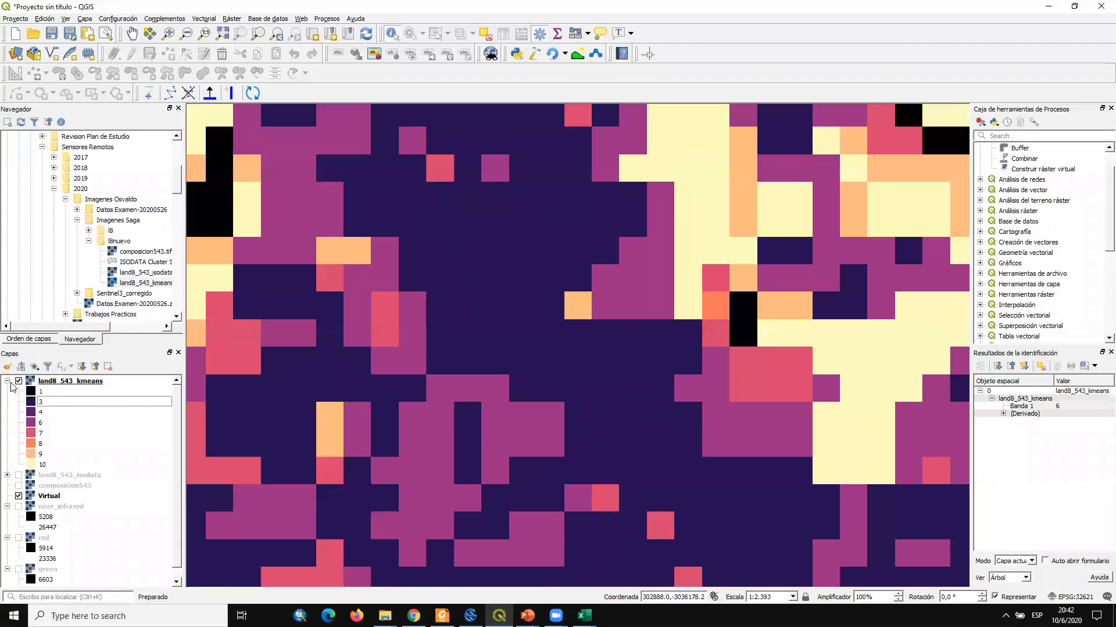
click(19, 381)
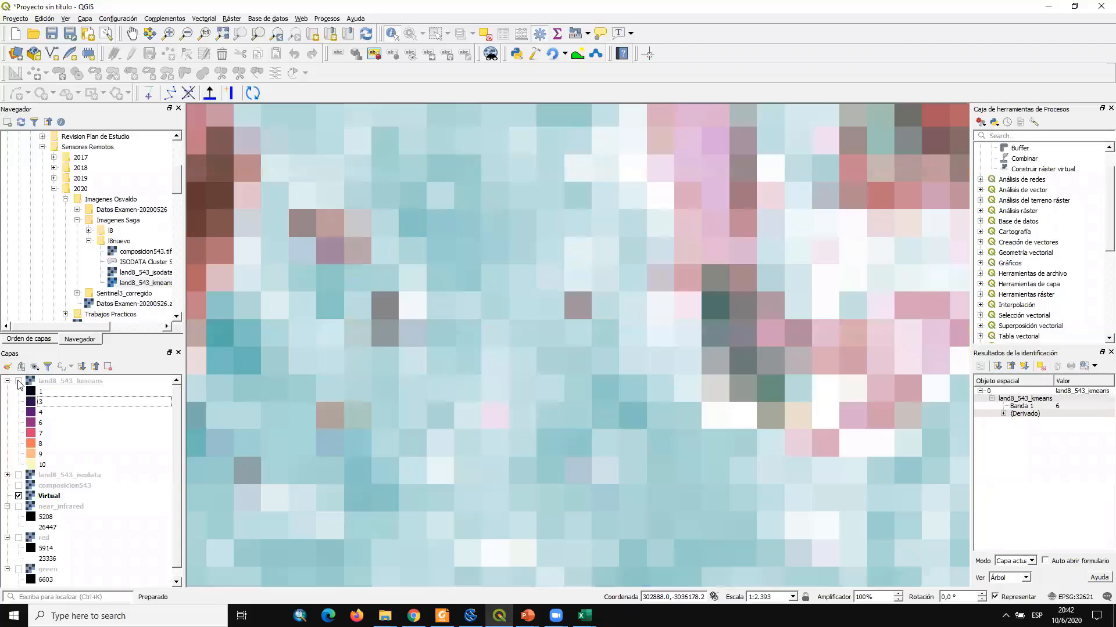
click(18, 381)
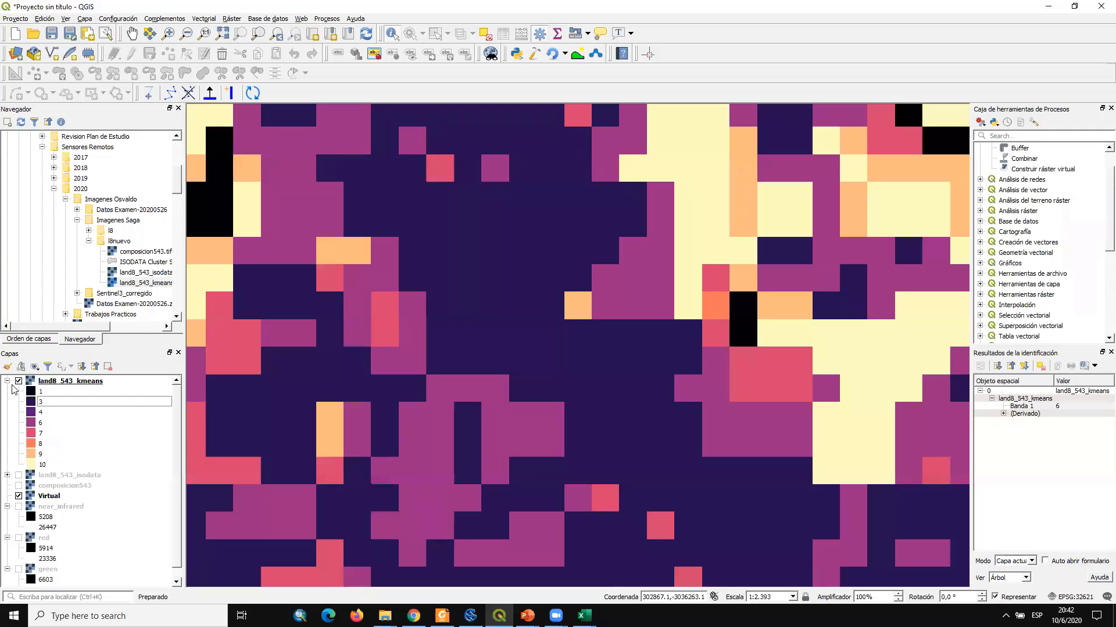
click(19, 381)
click(19, 381)
click(18, 381)
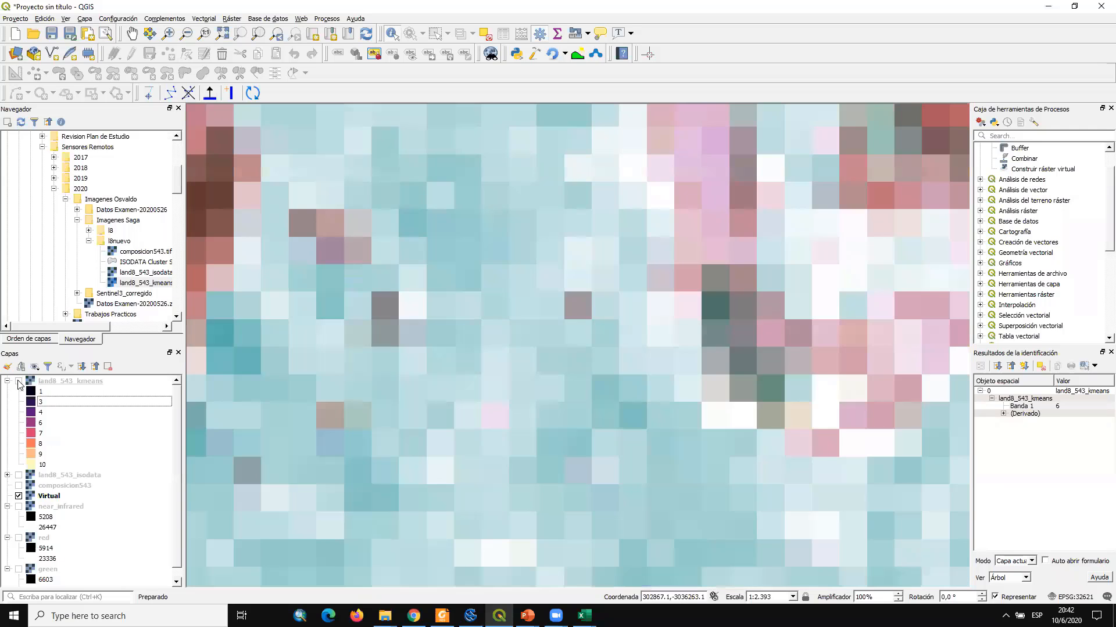
click(19, 381)
click(19, 381)
click(18, 381)
Select the Virtual layer and compare it with K-Means across the wider urban area, leaving land8_543_kmeans shown
scroll(487, 331, down, 4)
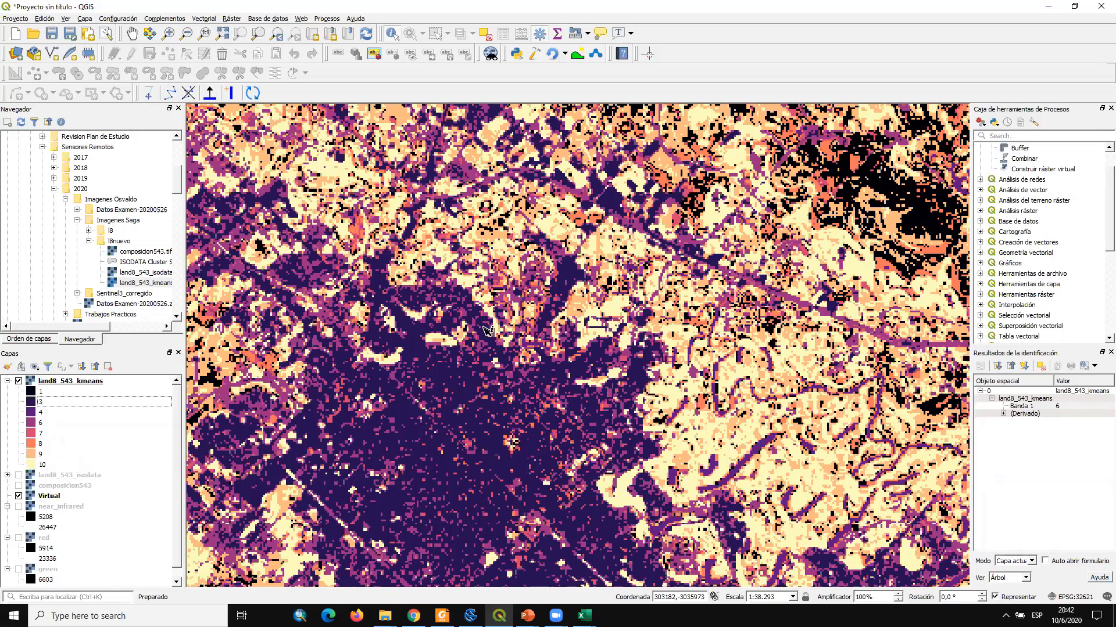
click(18, 381)
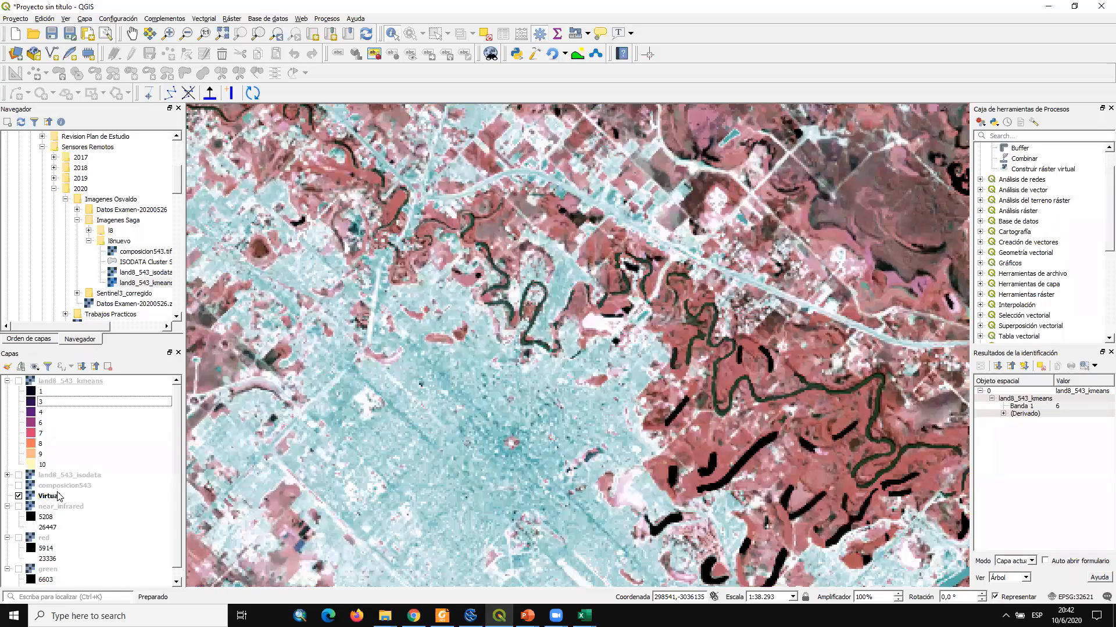
click(58, 496)
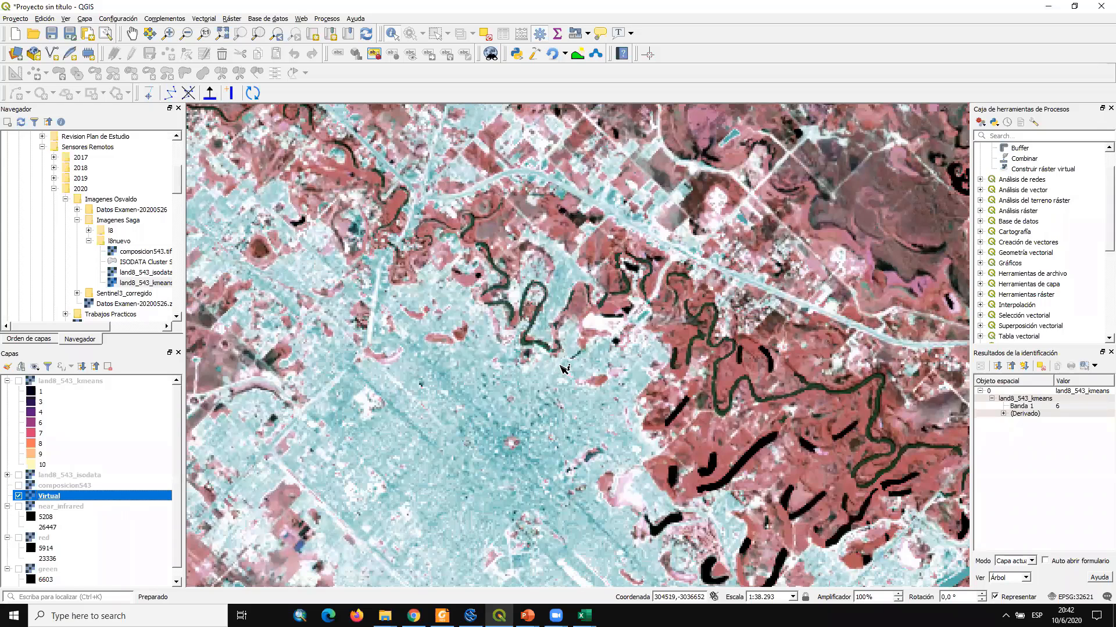
click(18, 382)
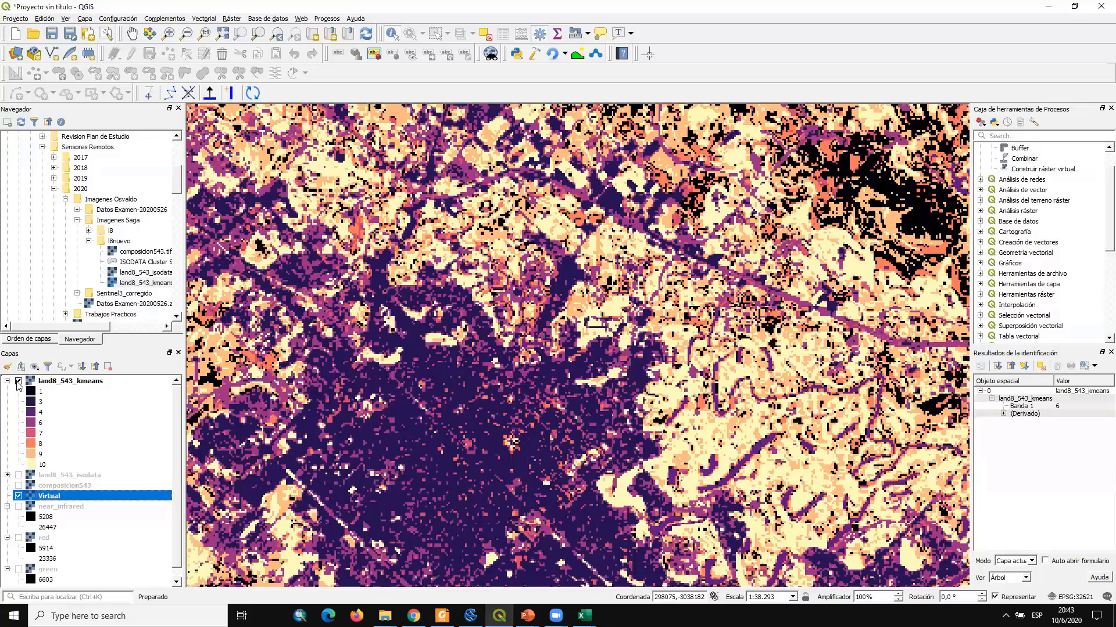
click(18, 382)
click(19, 382)
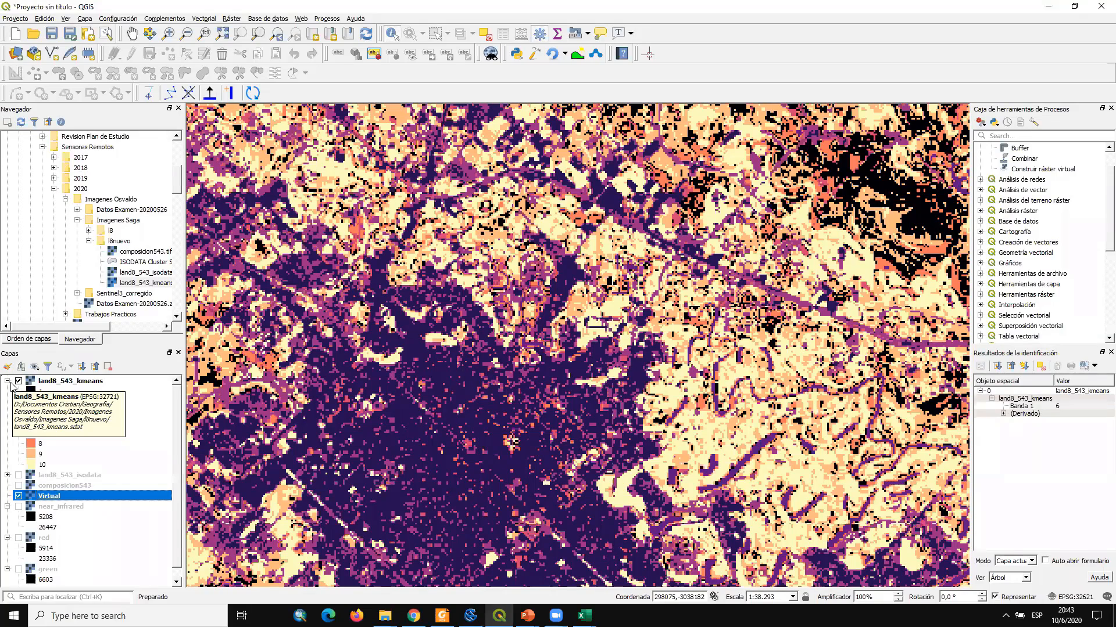
scroll(475, 362, down, 2)
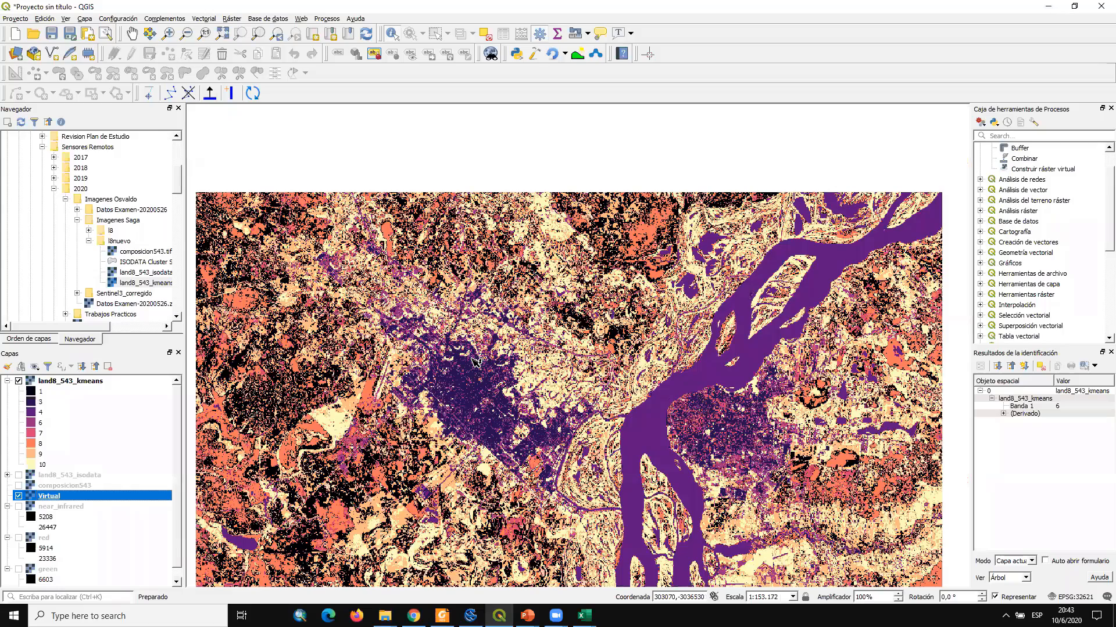
scroll(475, 361, down, 1)
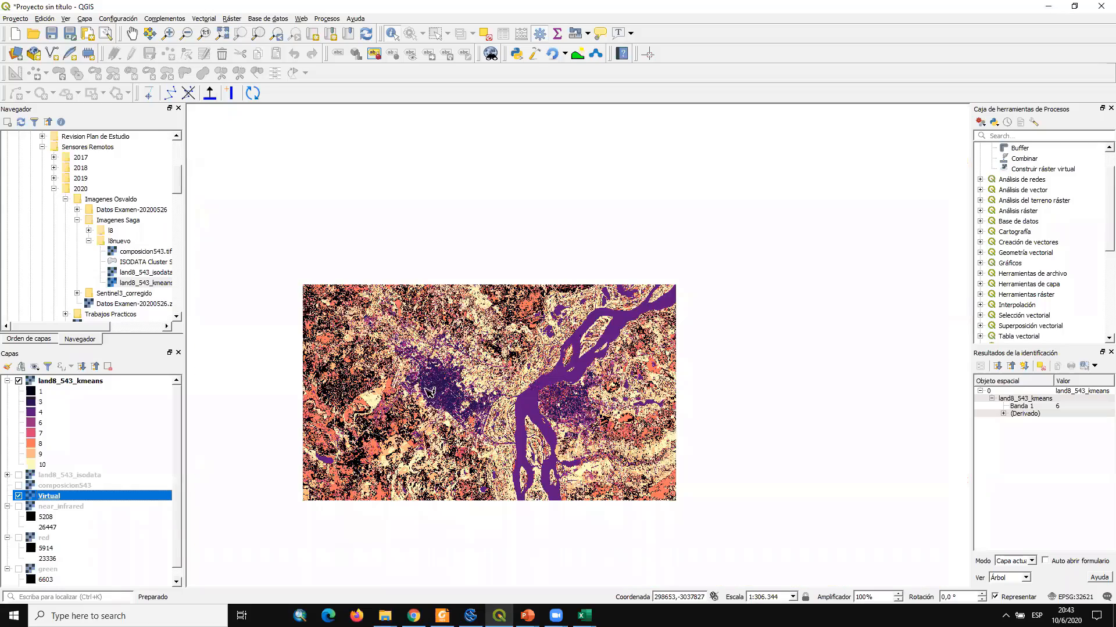
scroll(430, 390, up, 3)
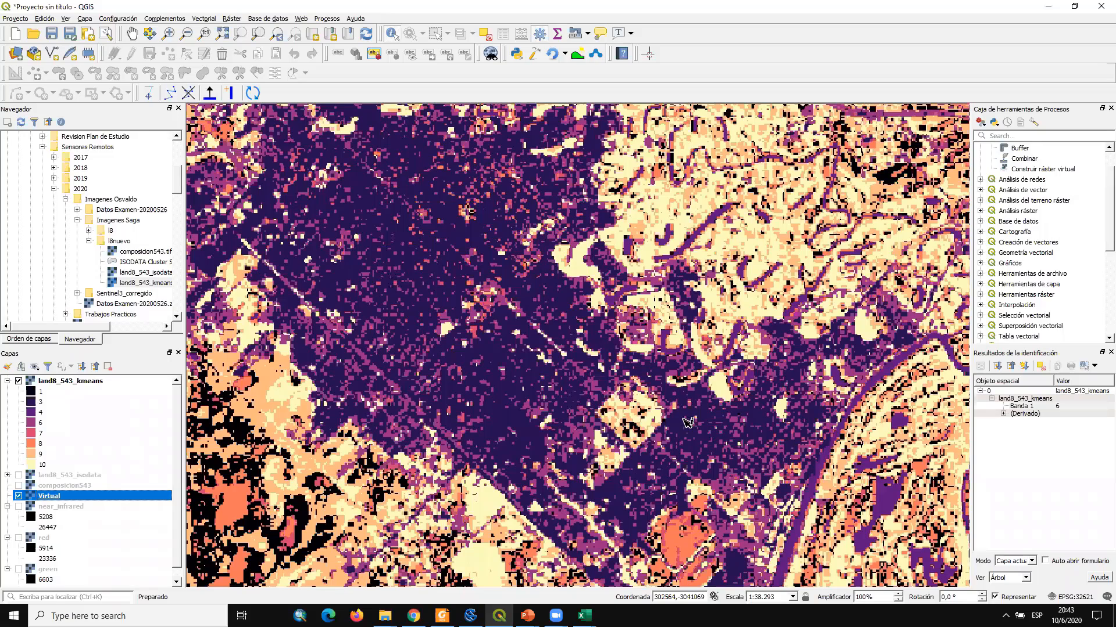
scroll(688, 422, down, 1)
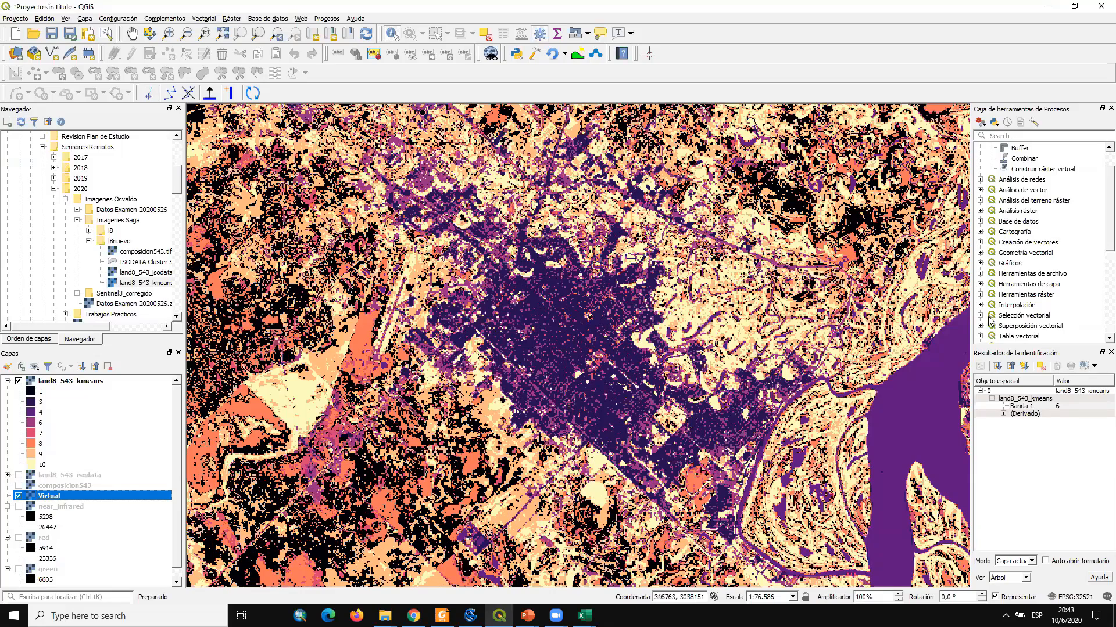
Examine how K-Means classifies the river and the urban area, selecting class 4 in the land8_543_kmeans legend
scroll(966, 293, down, 1)
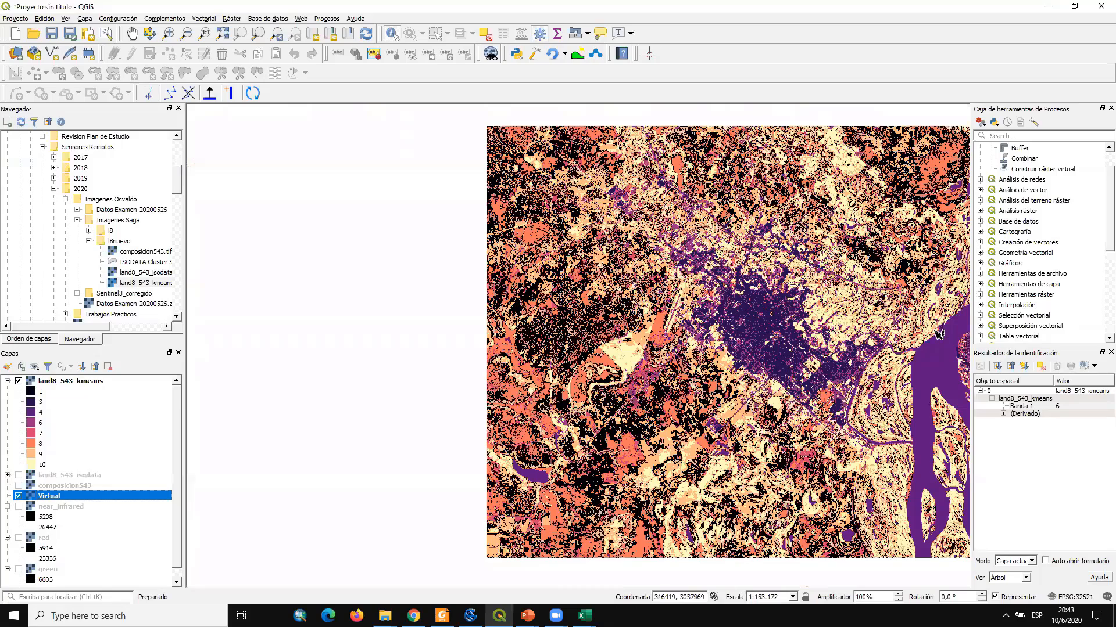
scroll(937, 334, up, 1)
scroll(792, 295, up, 1)
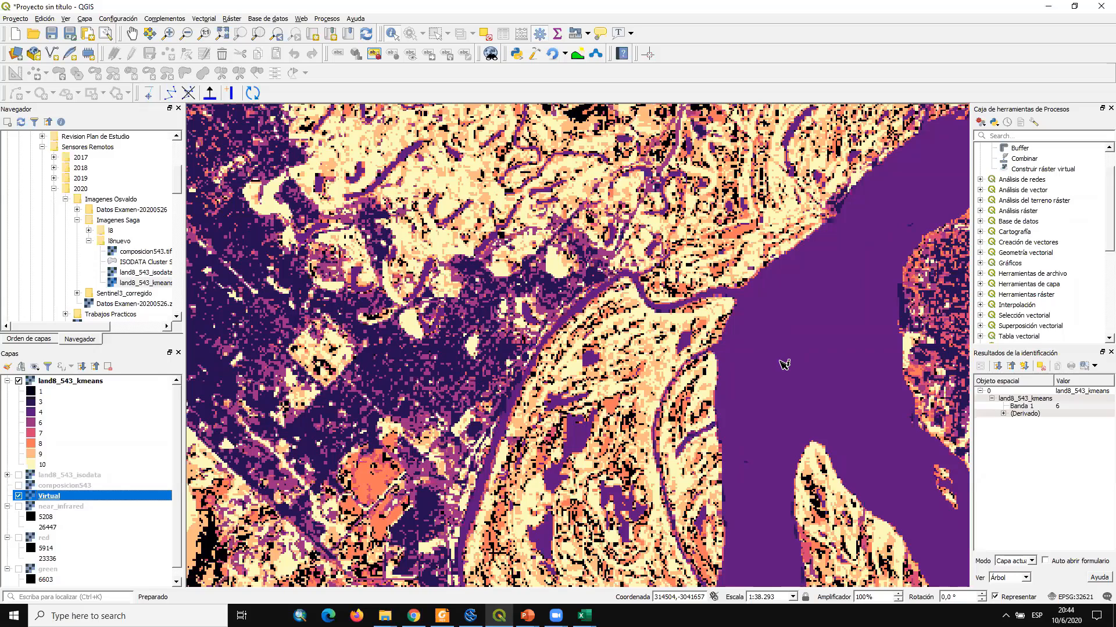
scroll(635, 392, down, 1)
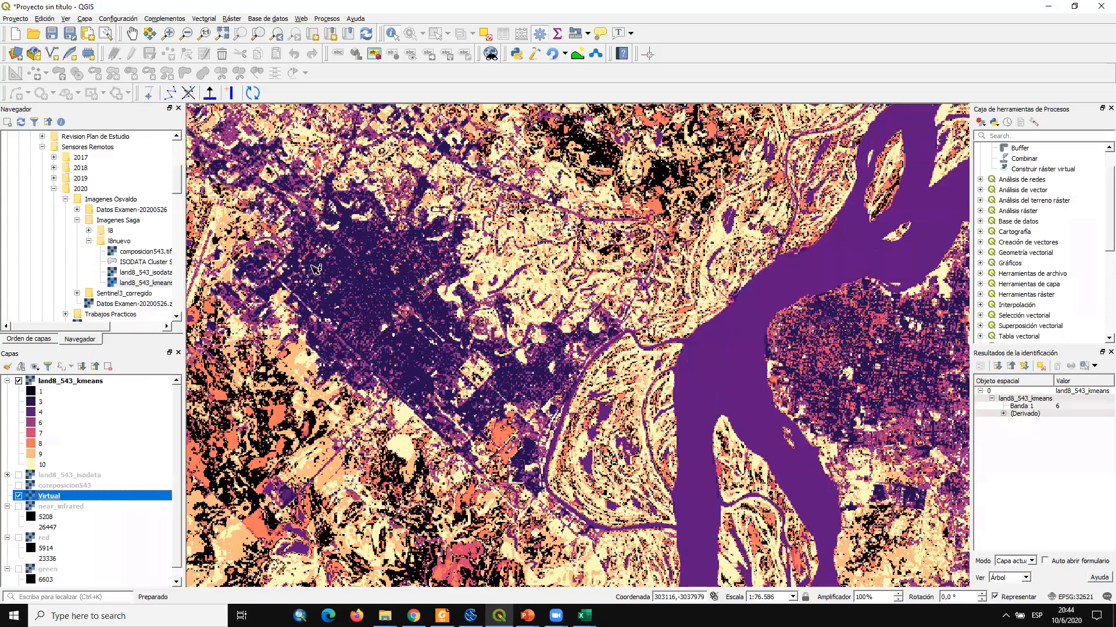
click(42, 413)
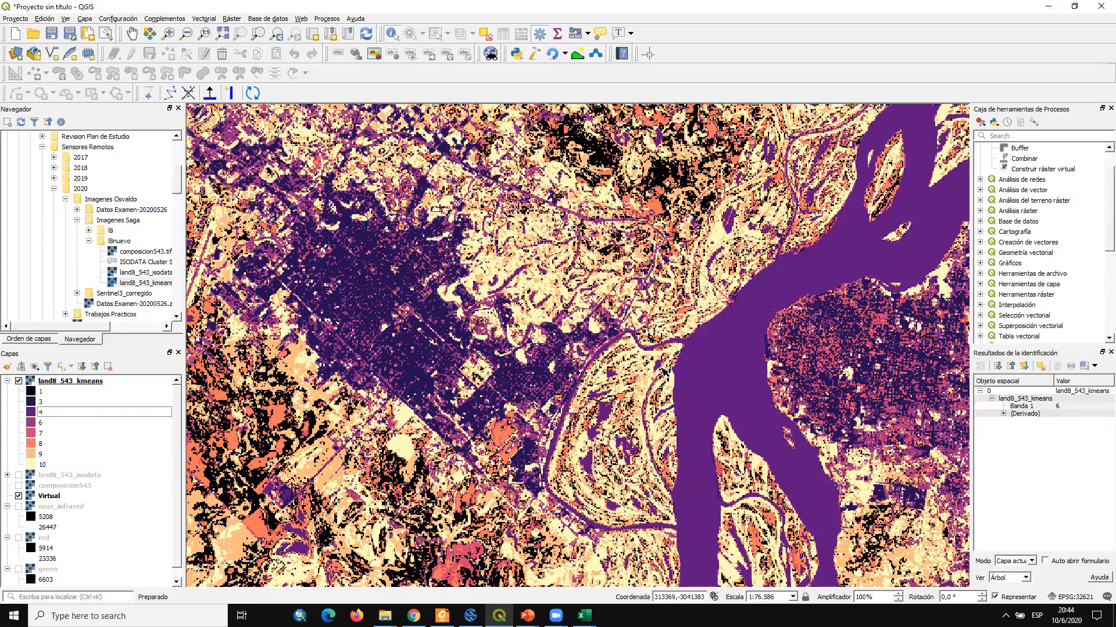
Hide land8_543_kmeans, show land8_543_isodata and examine how ISODATA classifies the two river branches beside the city
scroll(665, 370, down, 1)
click(19, 381)
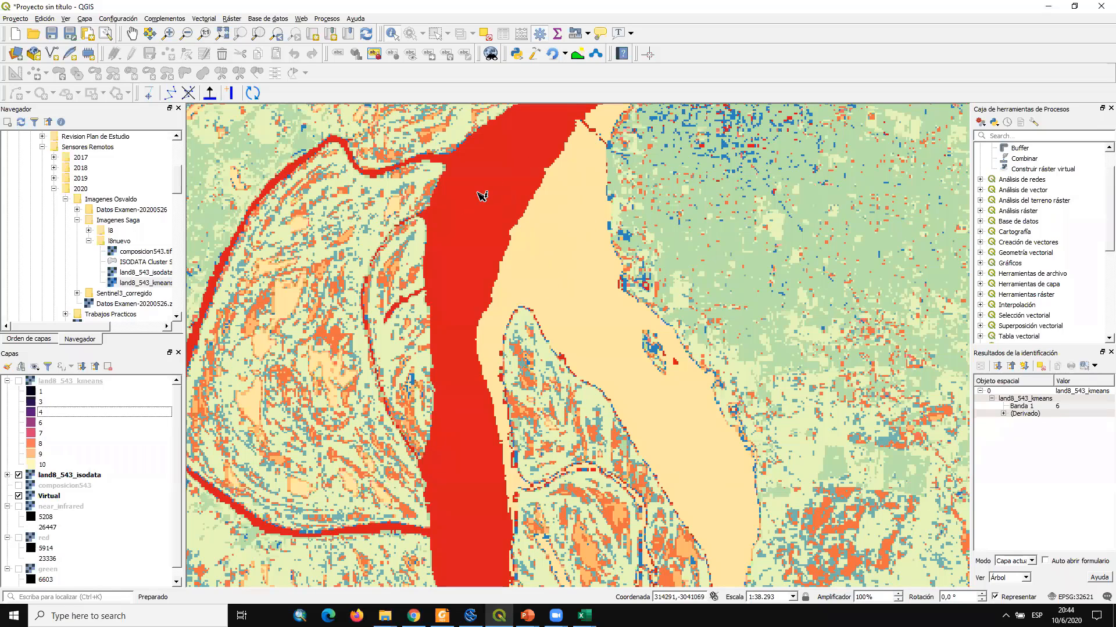
scroll(568, 288, down, 1)
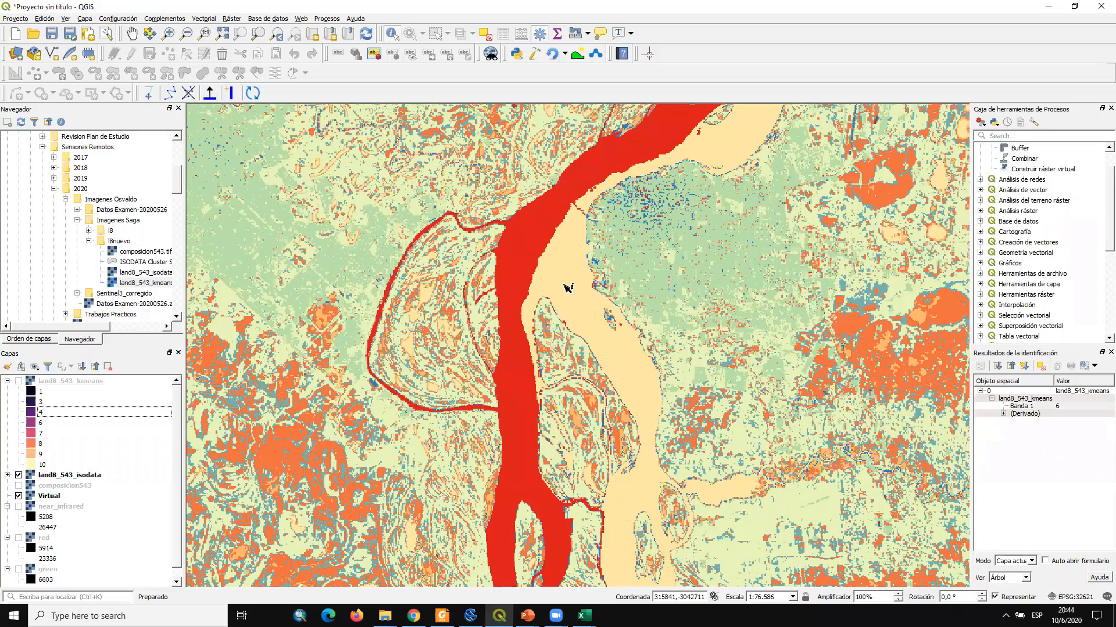
scroll(568, 289, down, 1)
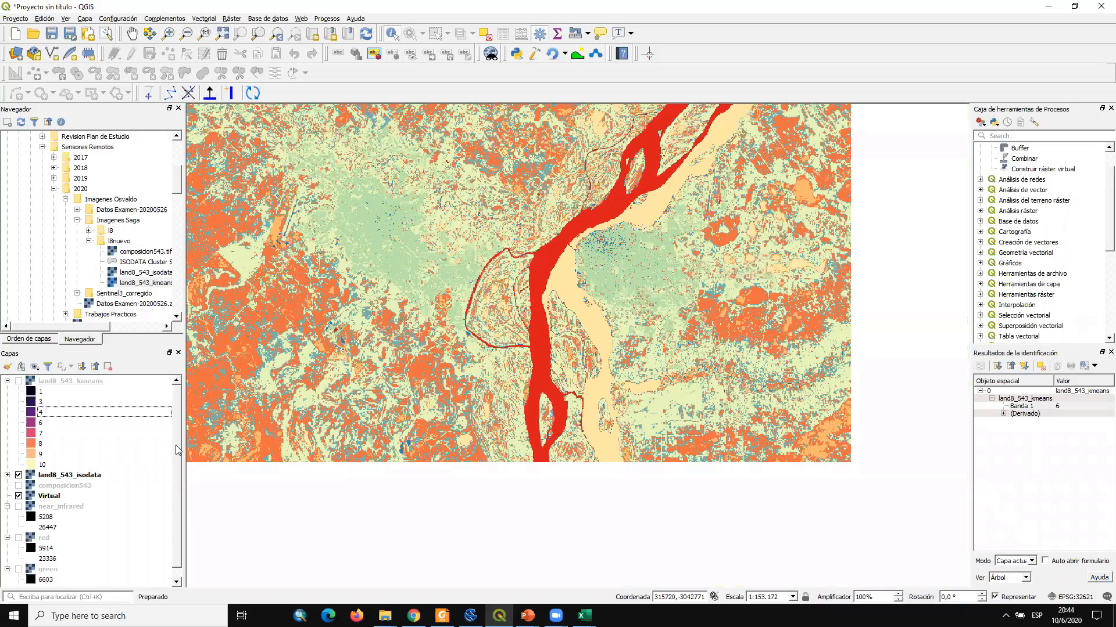
Compare K-Means with ISODATA over the river and both urban areas by repeatedly toggling land8_543_kmeans, leaving land8_543_isodata shown
click(21, 383)
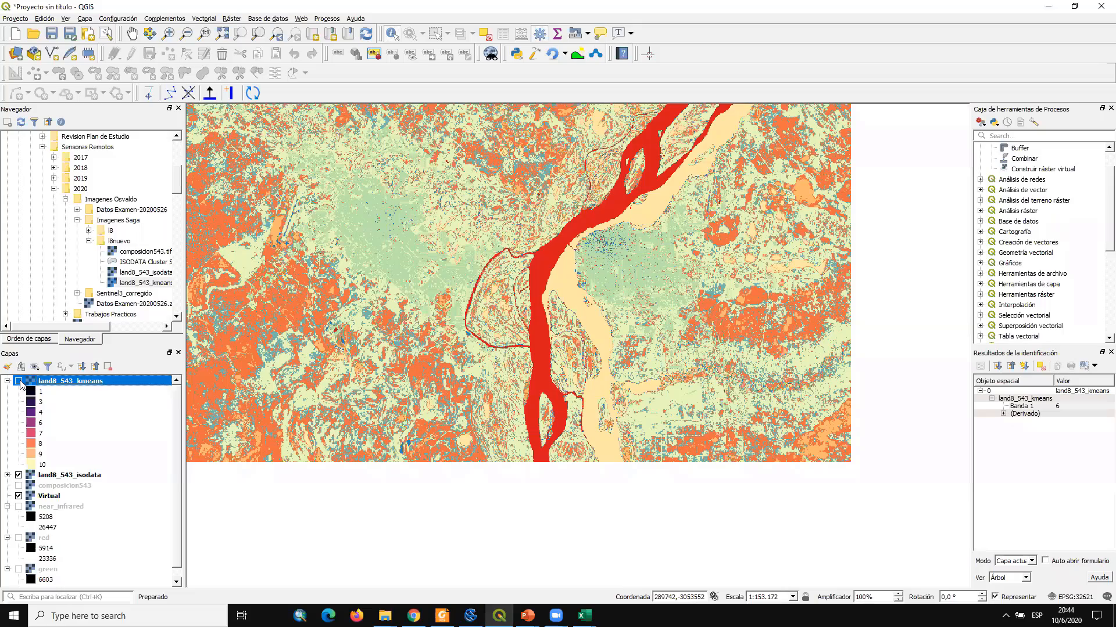
click(19, 382)
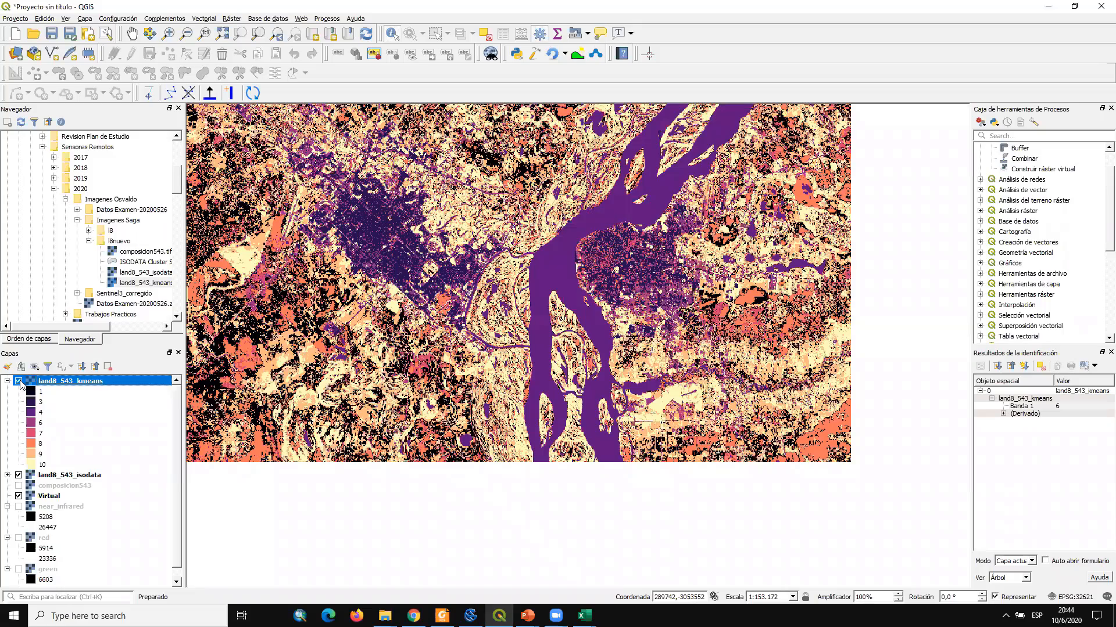
click(20, 381)
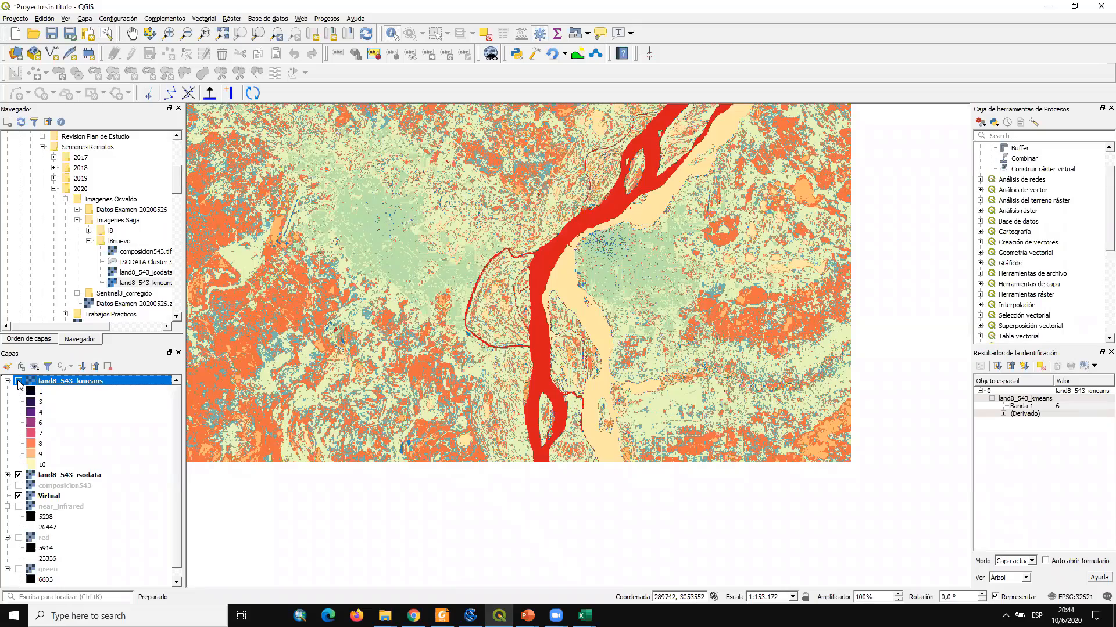
click(19, 382)
click(19, 382)
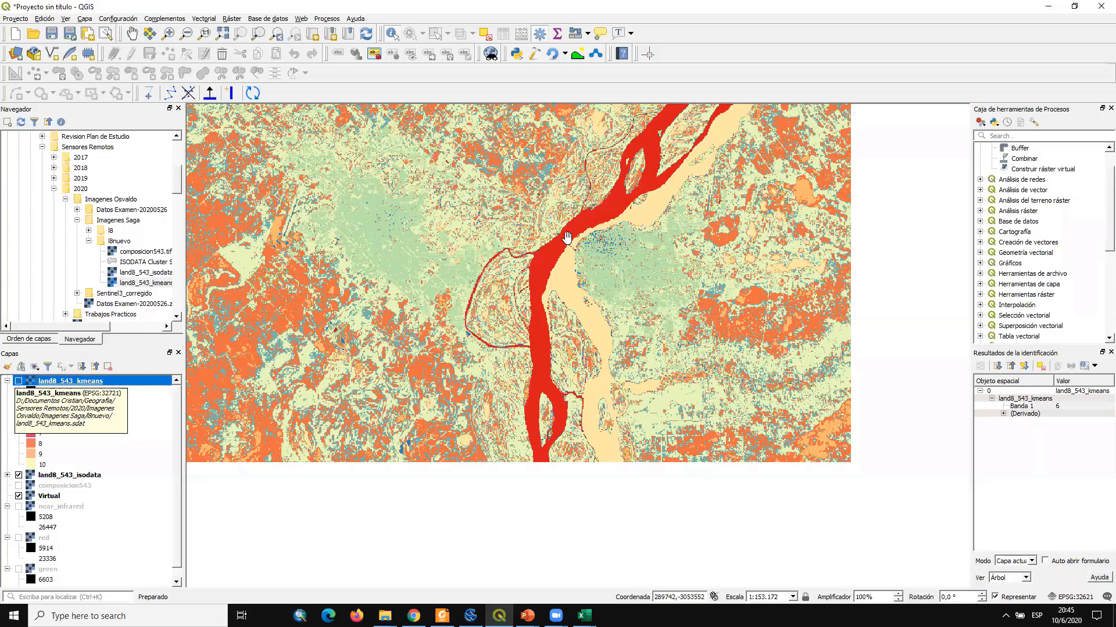
drag(566, 238, 577, 250)
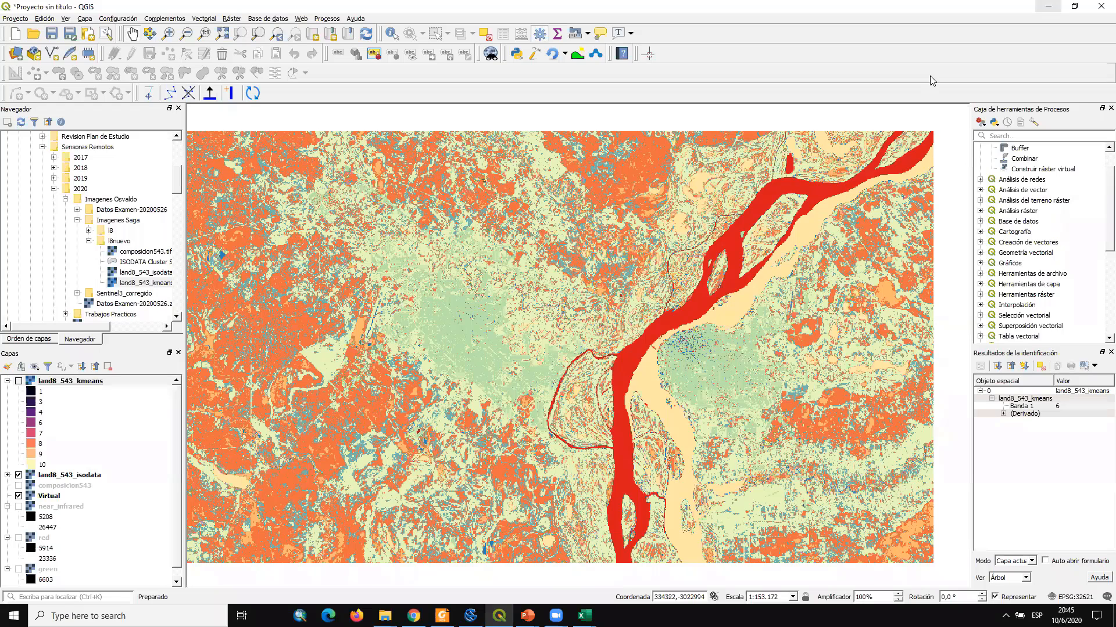
Switch to SAGA to view the ISODATA Cluster Statistics and K-Means Cluster Analysis tables
key(alt+Tab)
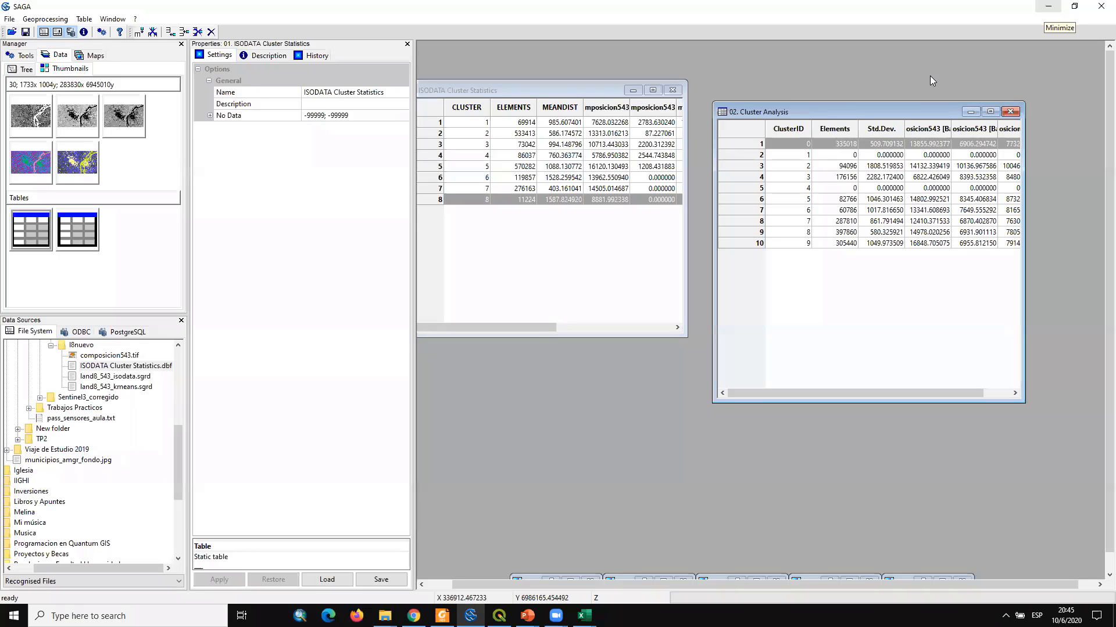